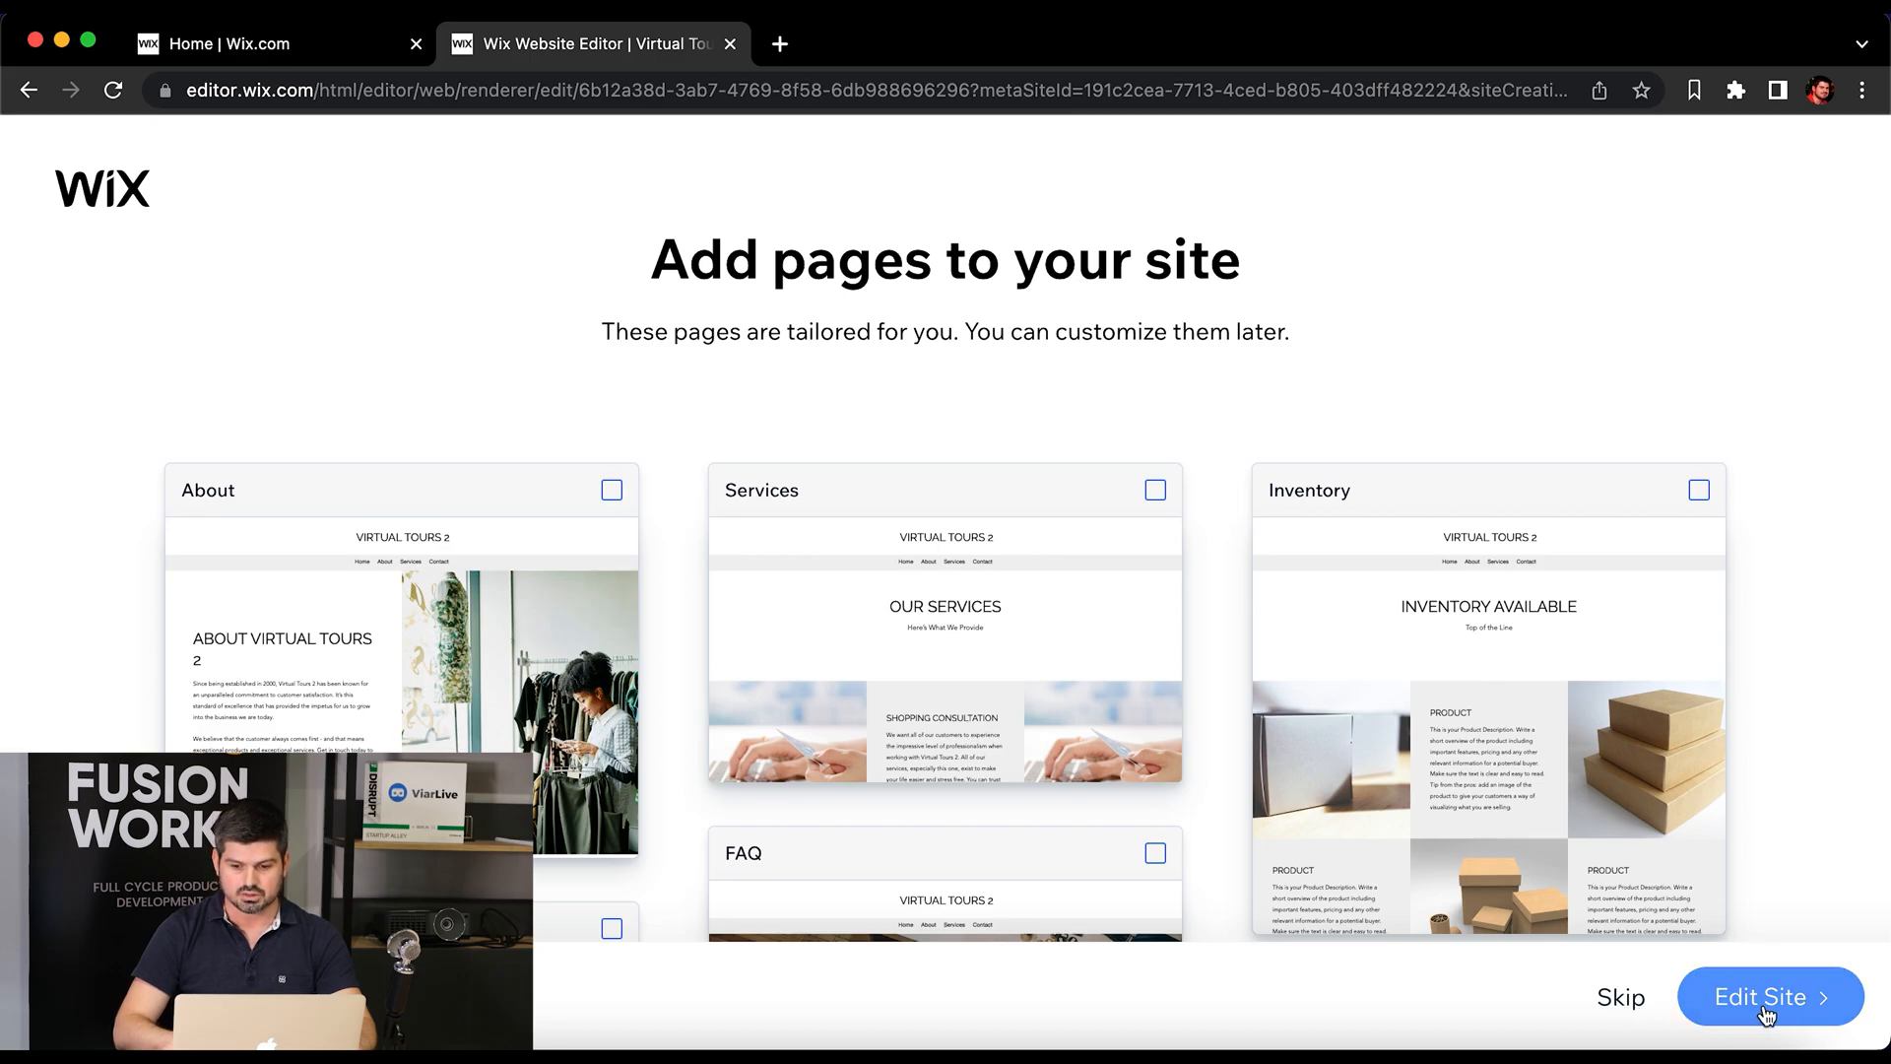
# Step: Open the new site in the editor without adding any suggested pages, and look over its dashboard and home page
pyautogui.click(1763, 1004)
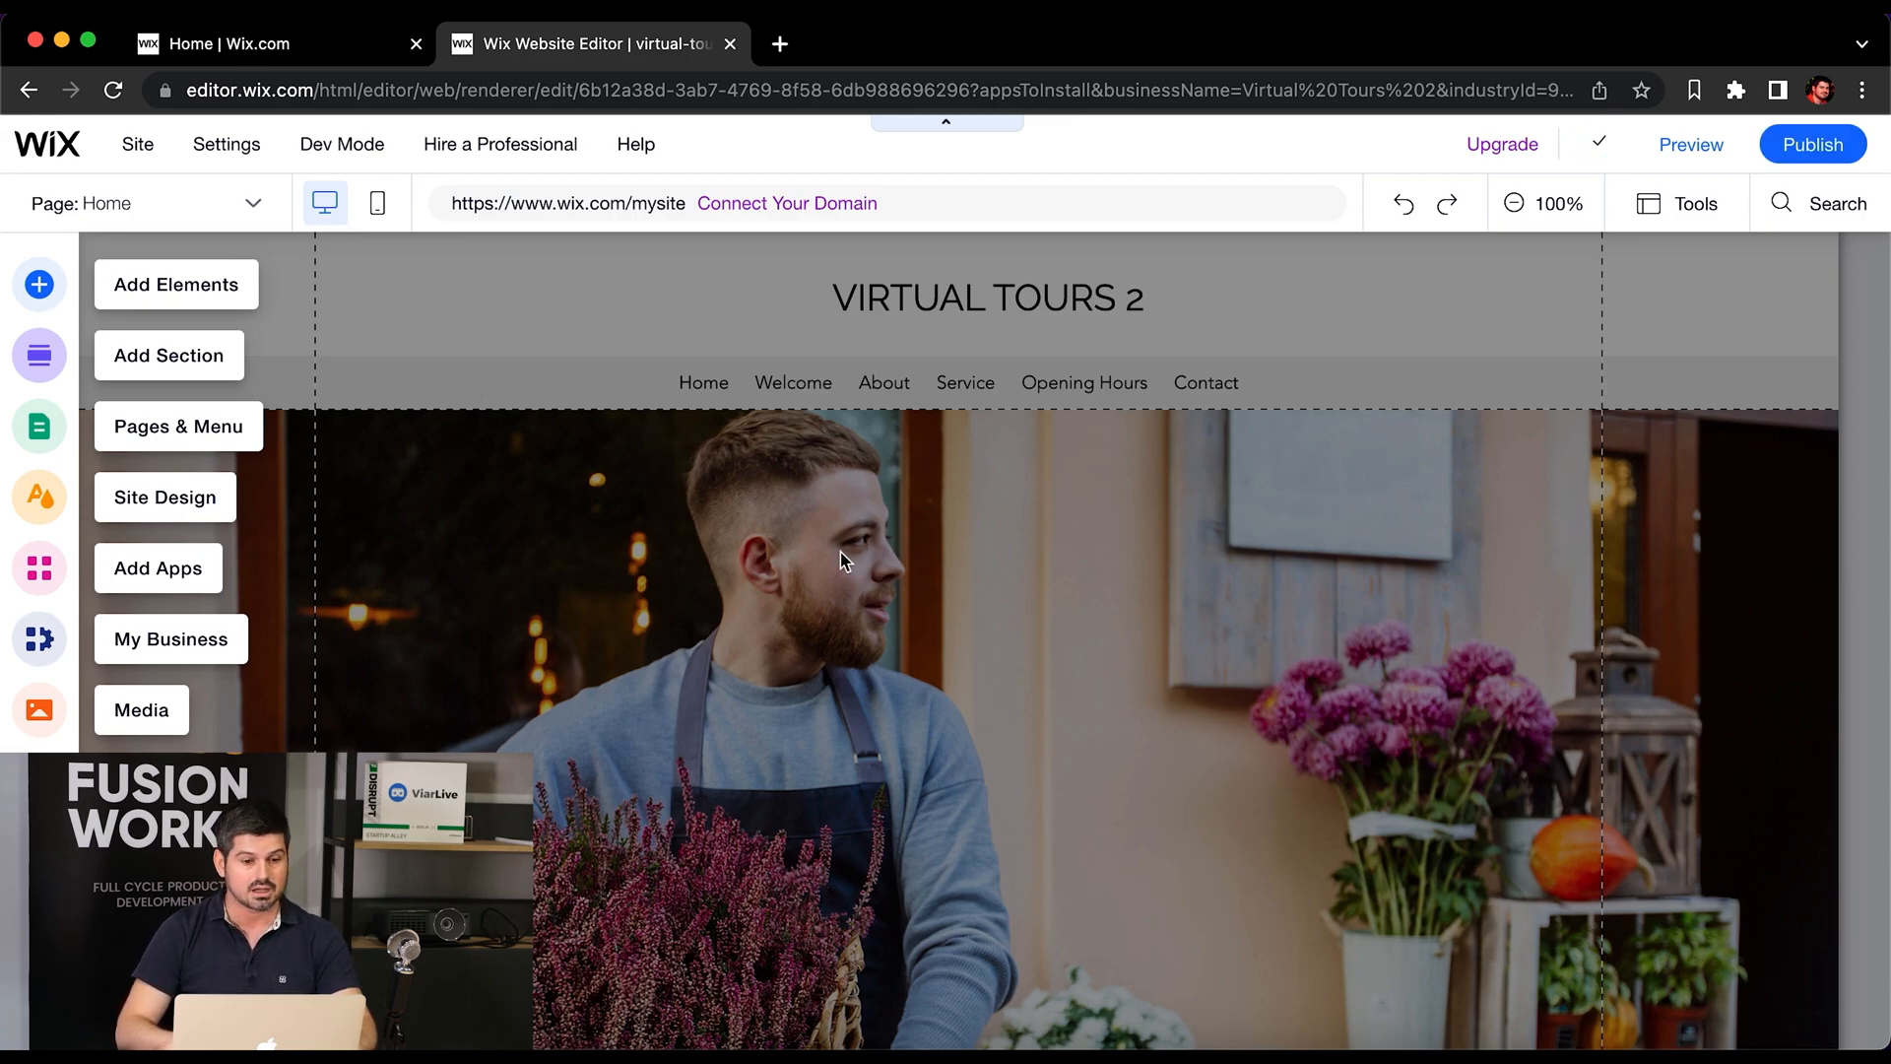
pyautogui.click(320, 49)
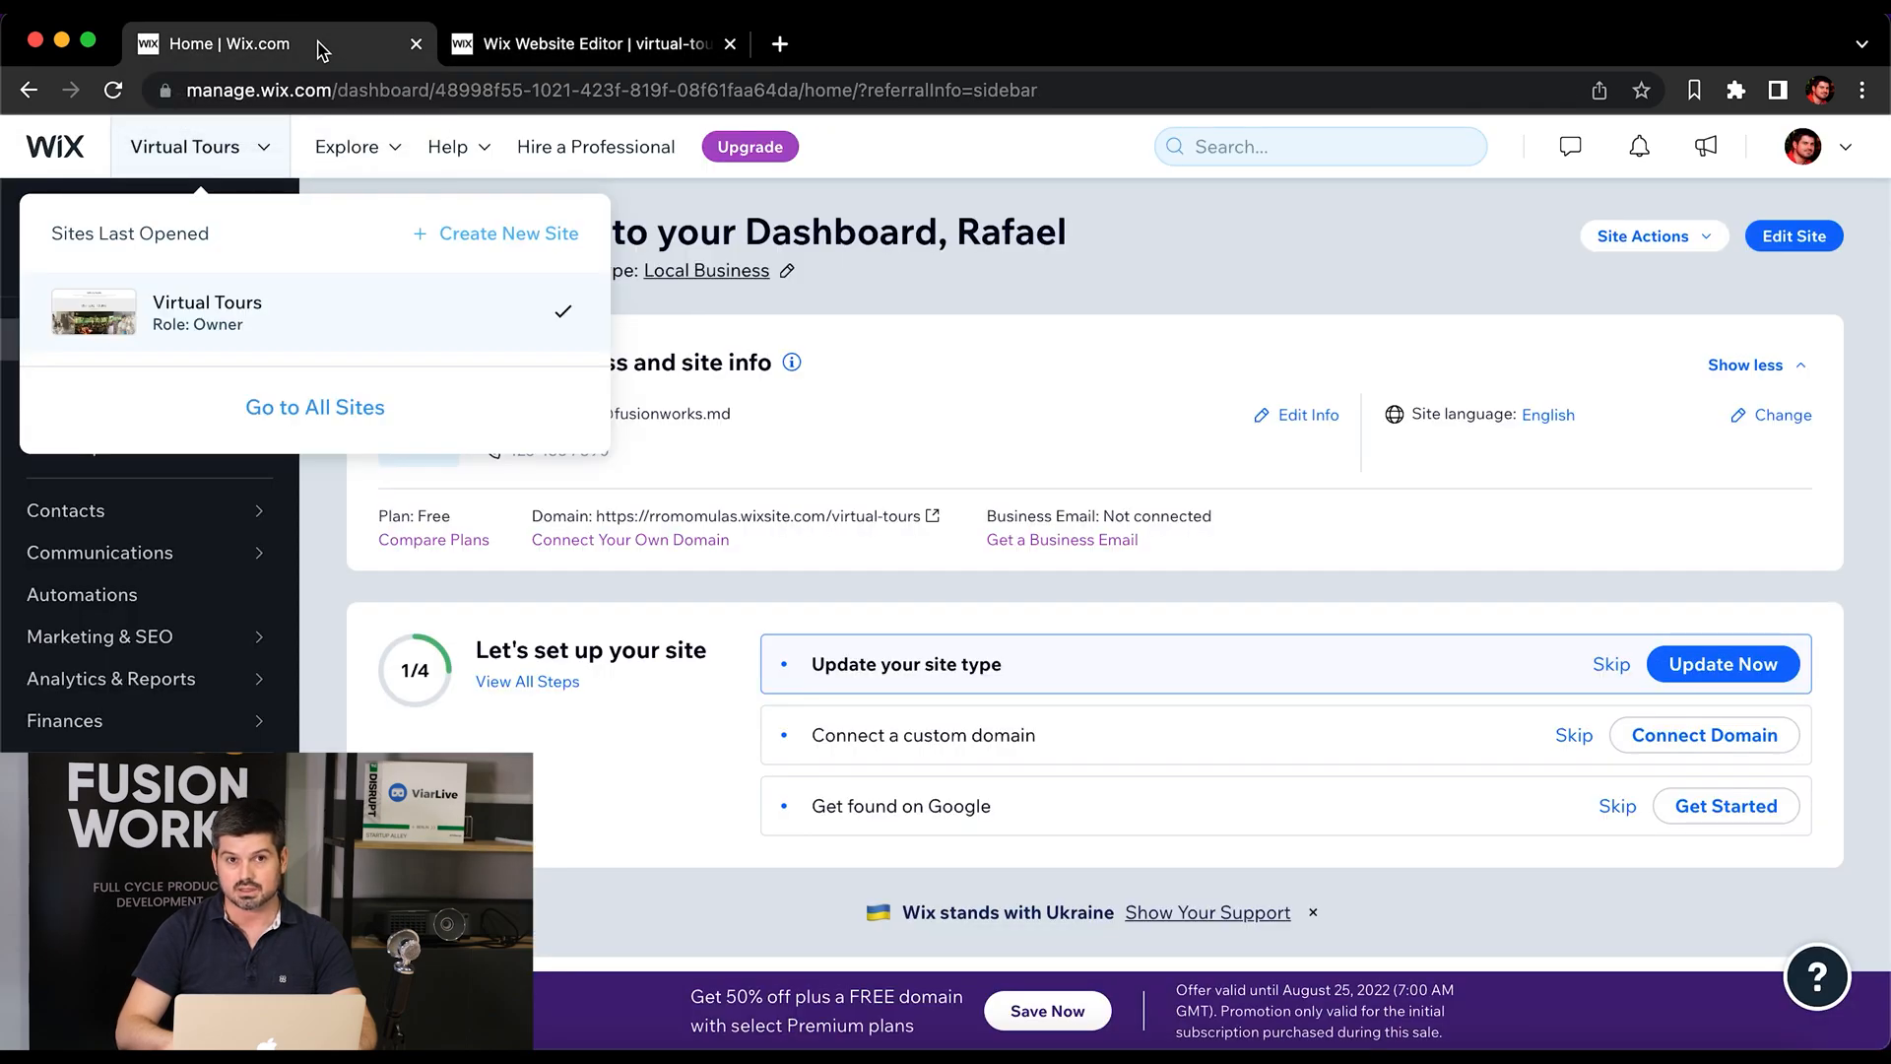
pyautogui.click(1009, 309)
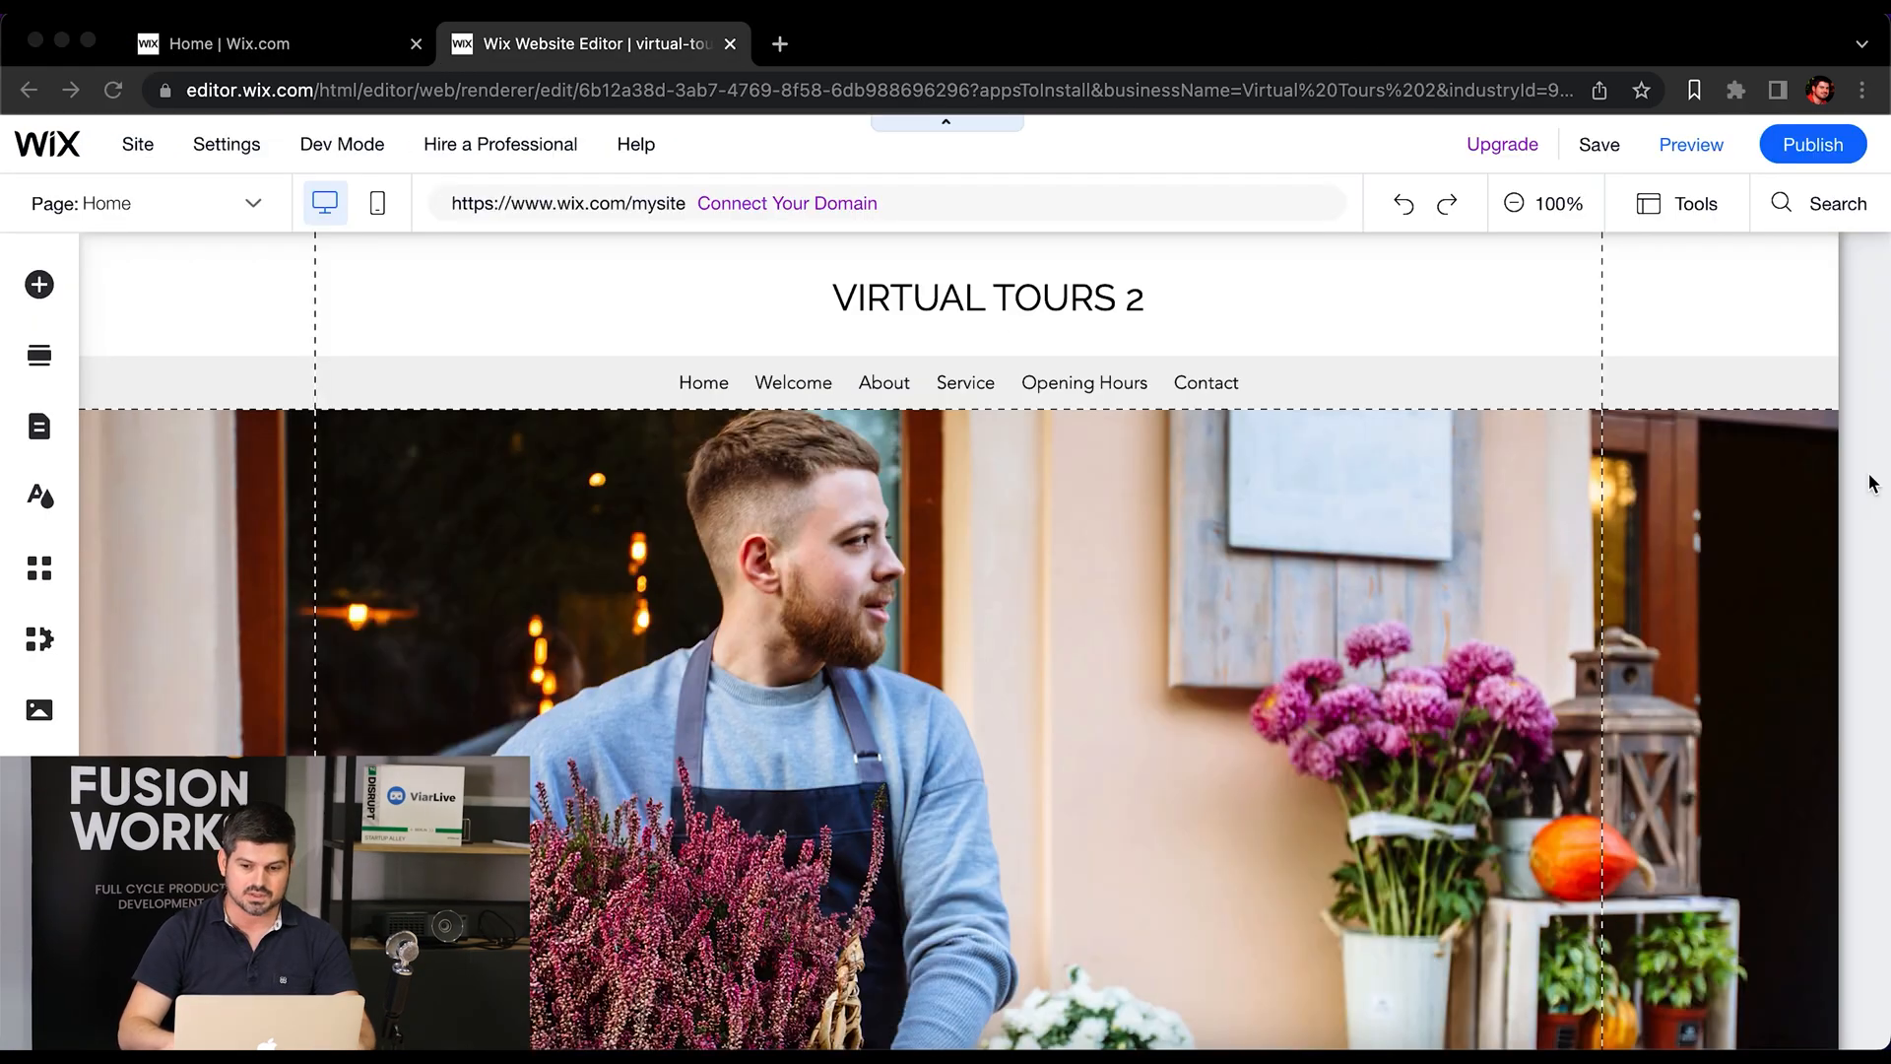
pyautogui.scroll(-5, 1871, 483)
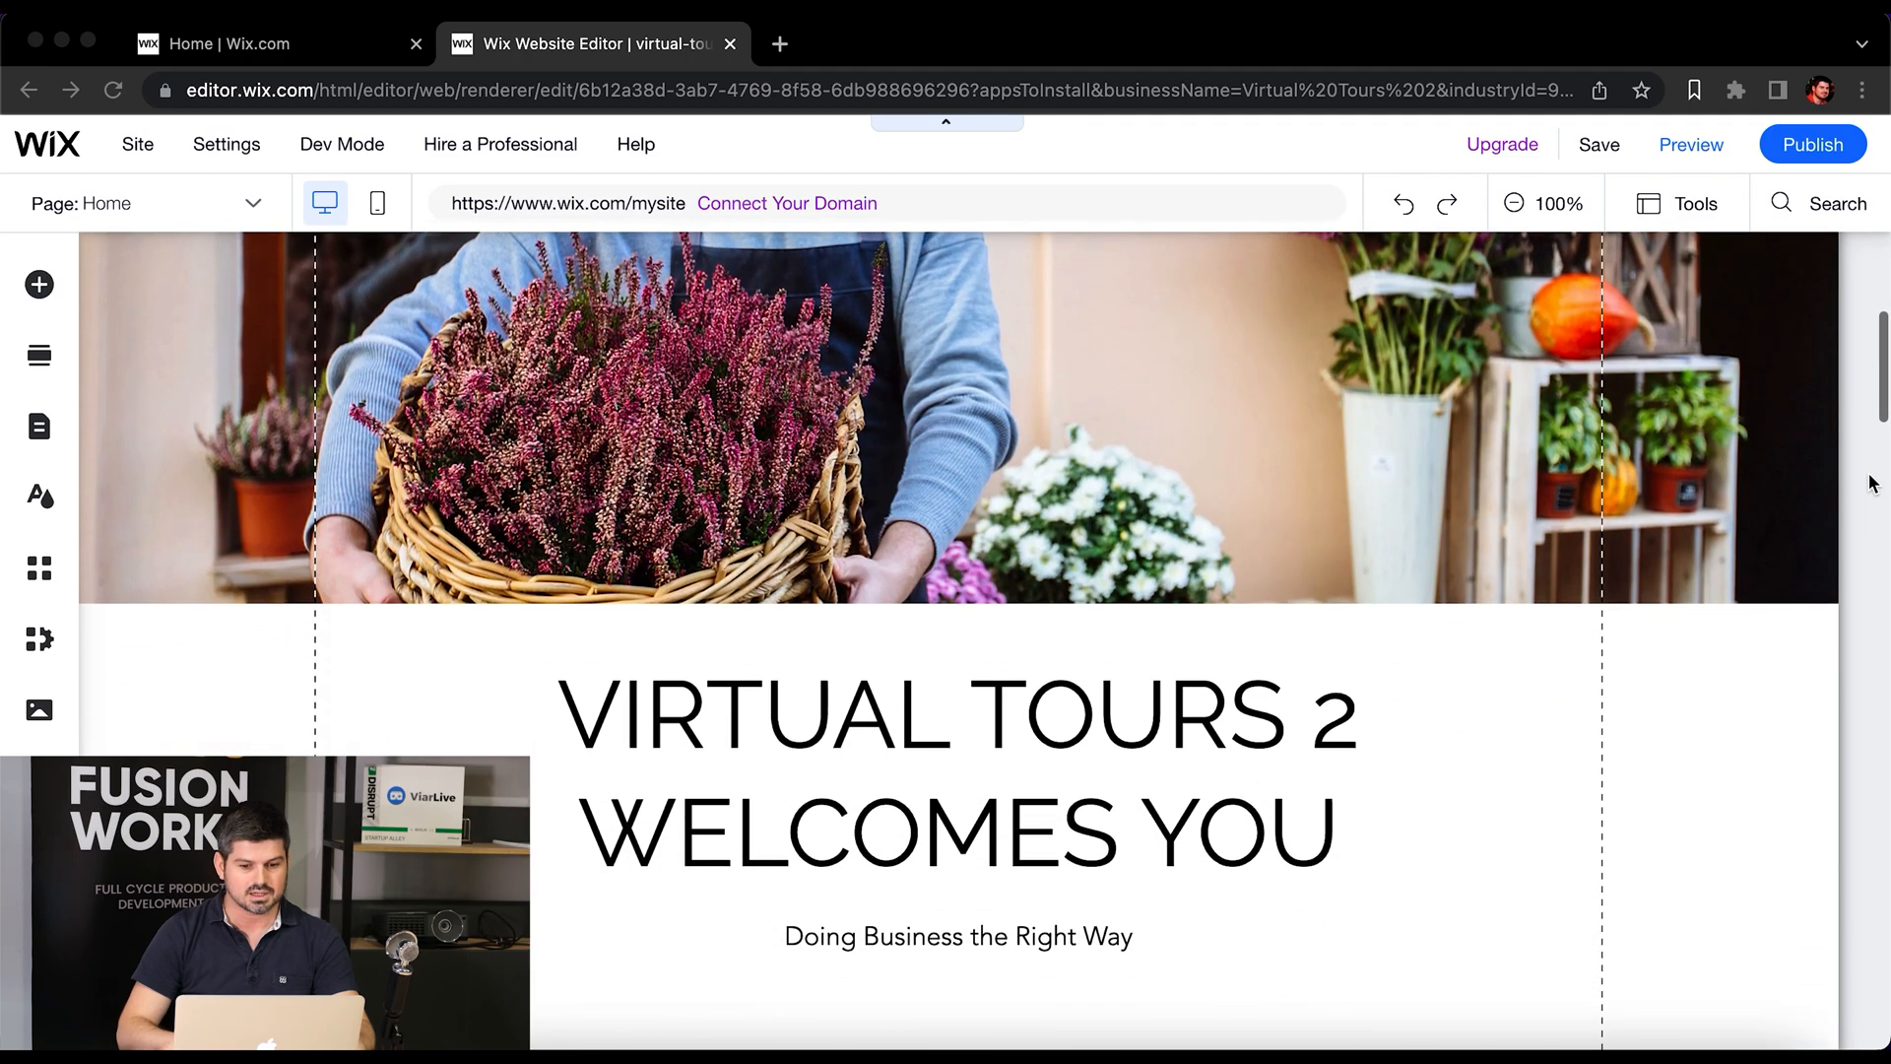
pyautogui.scroll(-3, 1871, 482)
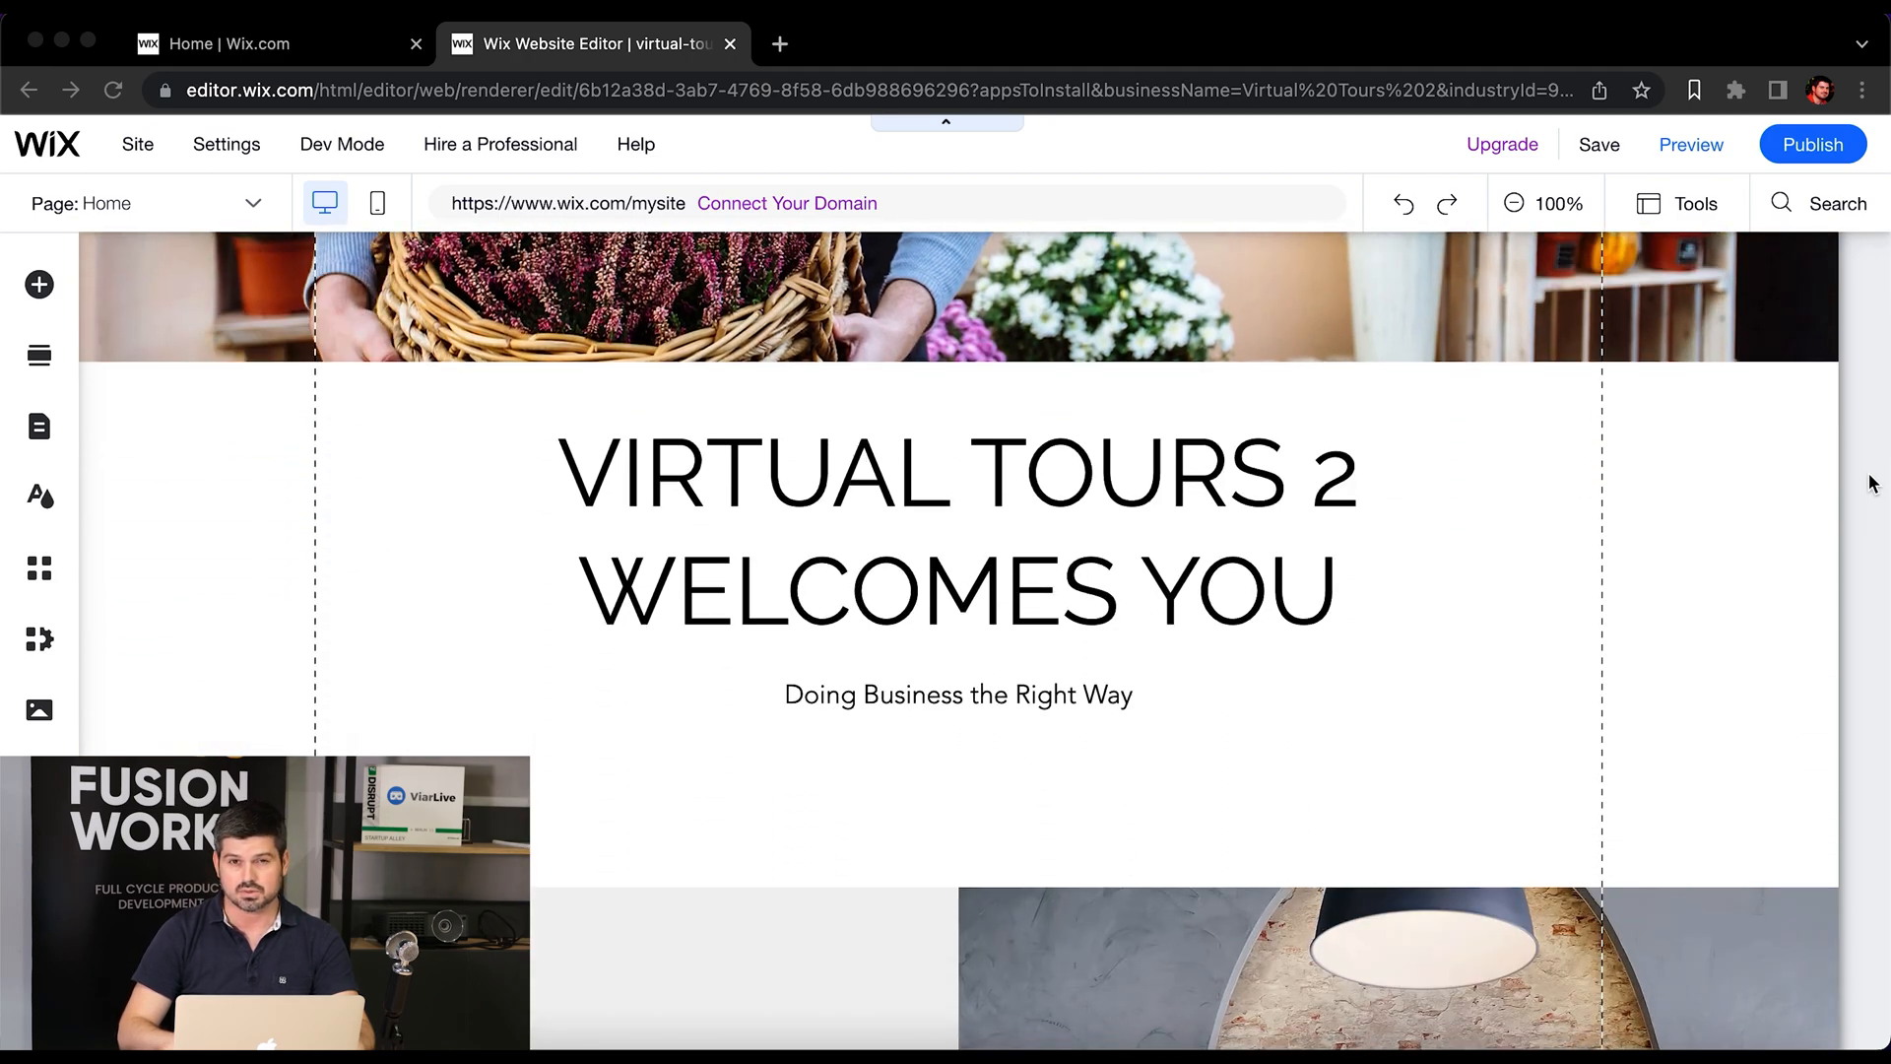
pyautogui.scroll(8, 1871, 482)
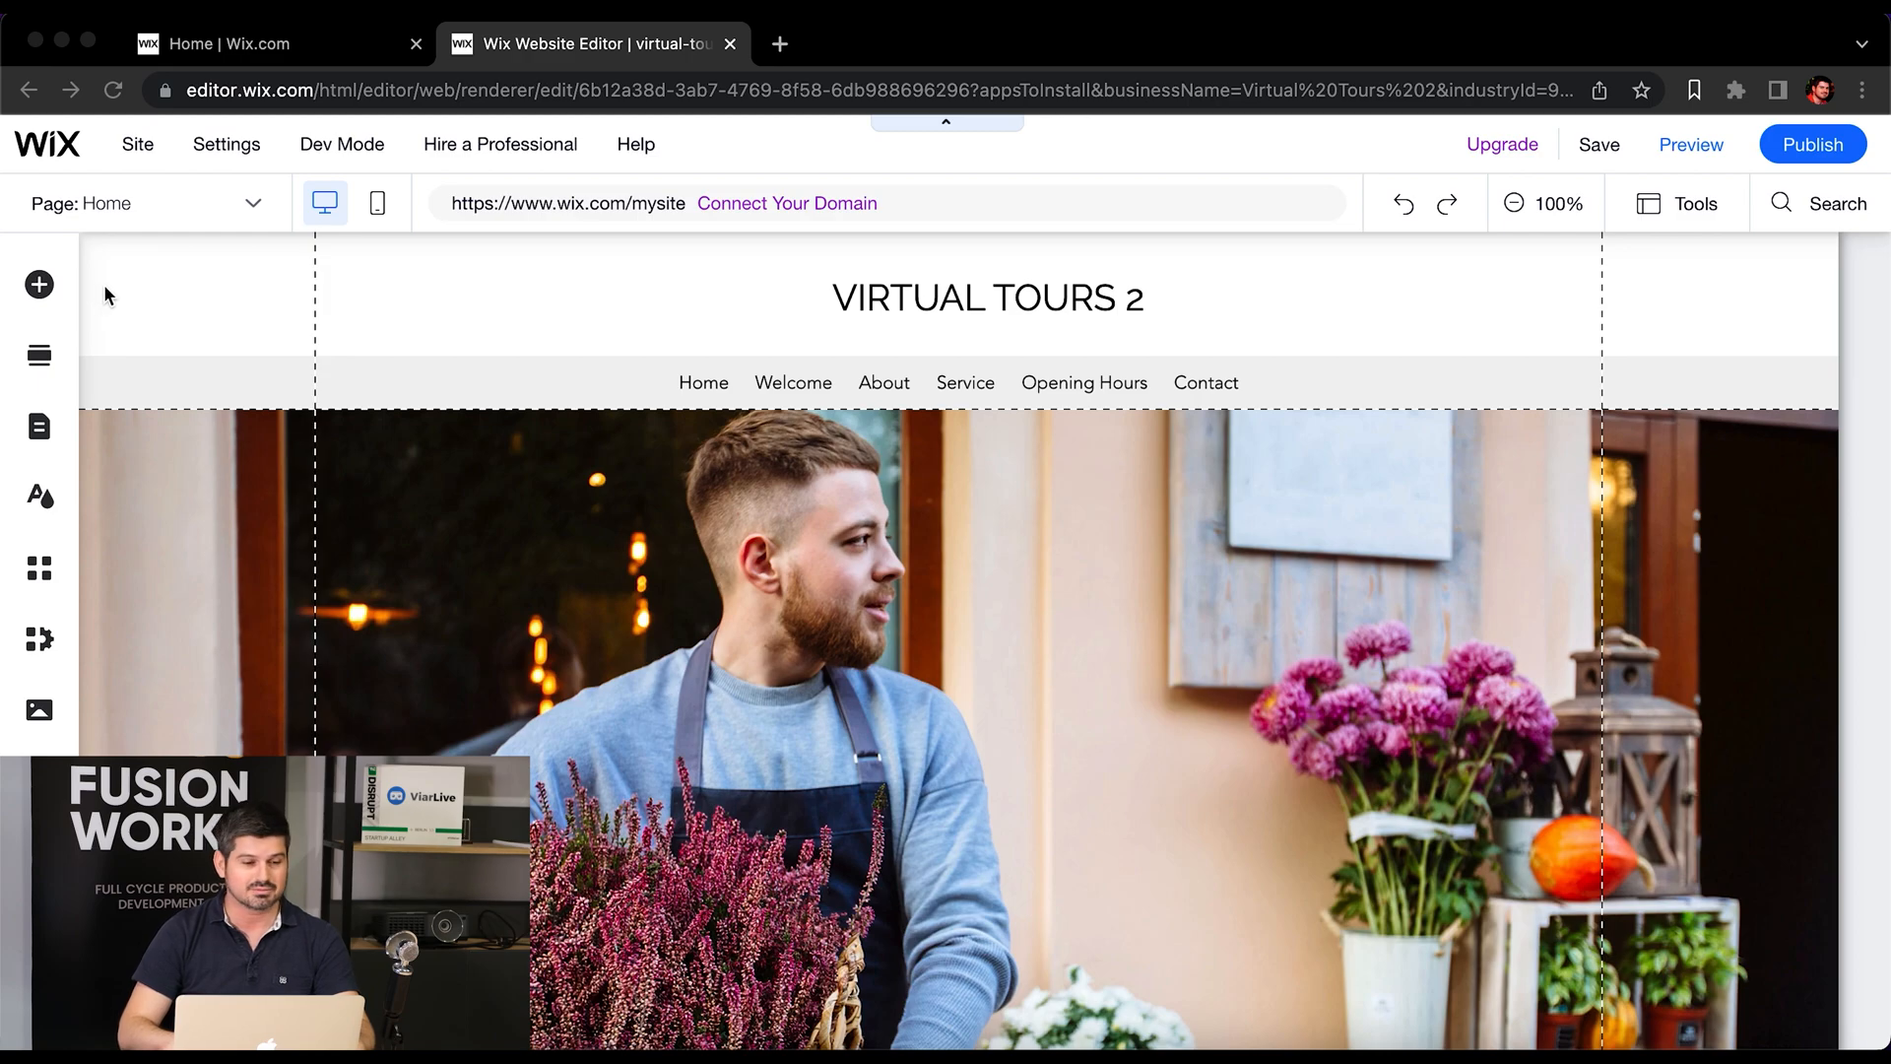
# Step: Add a blank section between the site header and the Welcome section of the home page
pyautogui.click(43, 286)
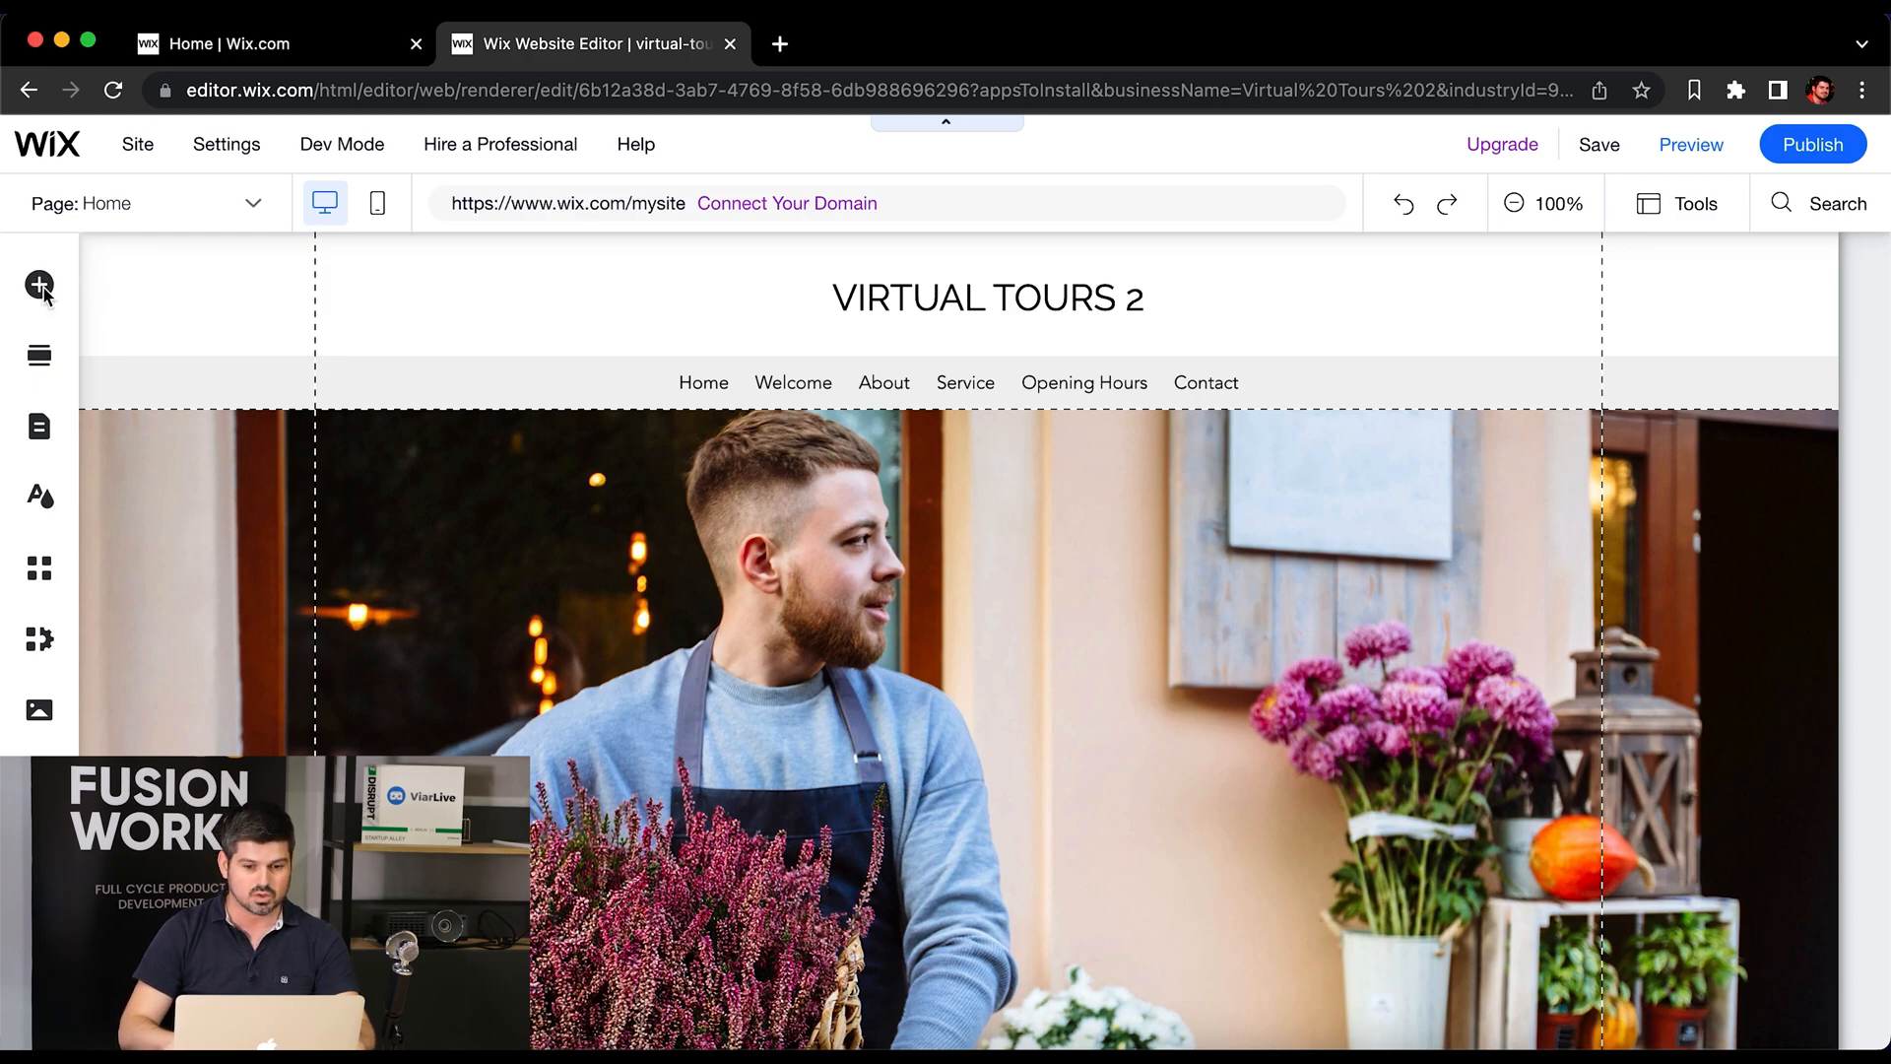
pyautogui.moveTo(985, 422)
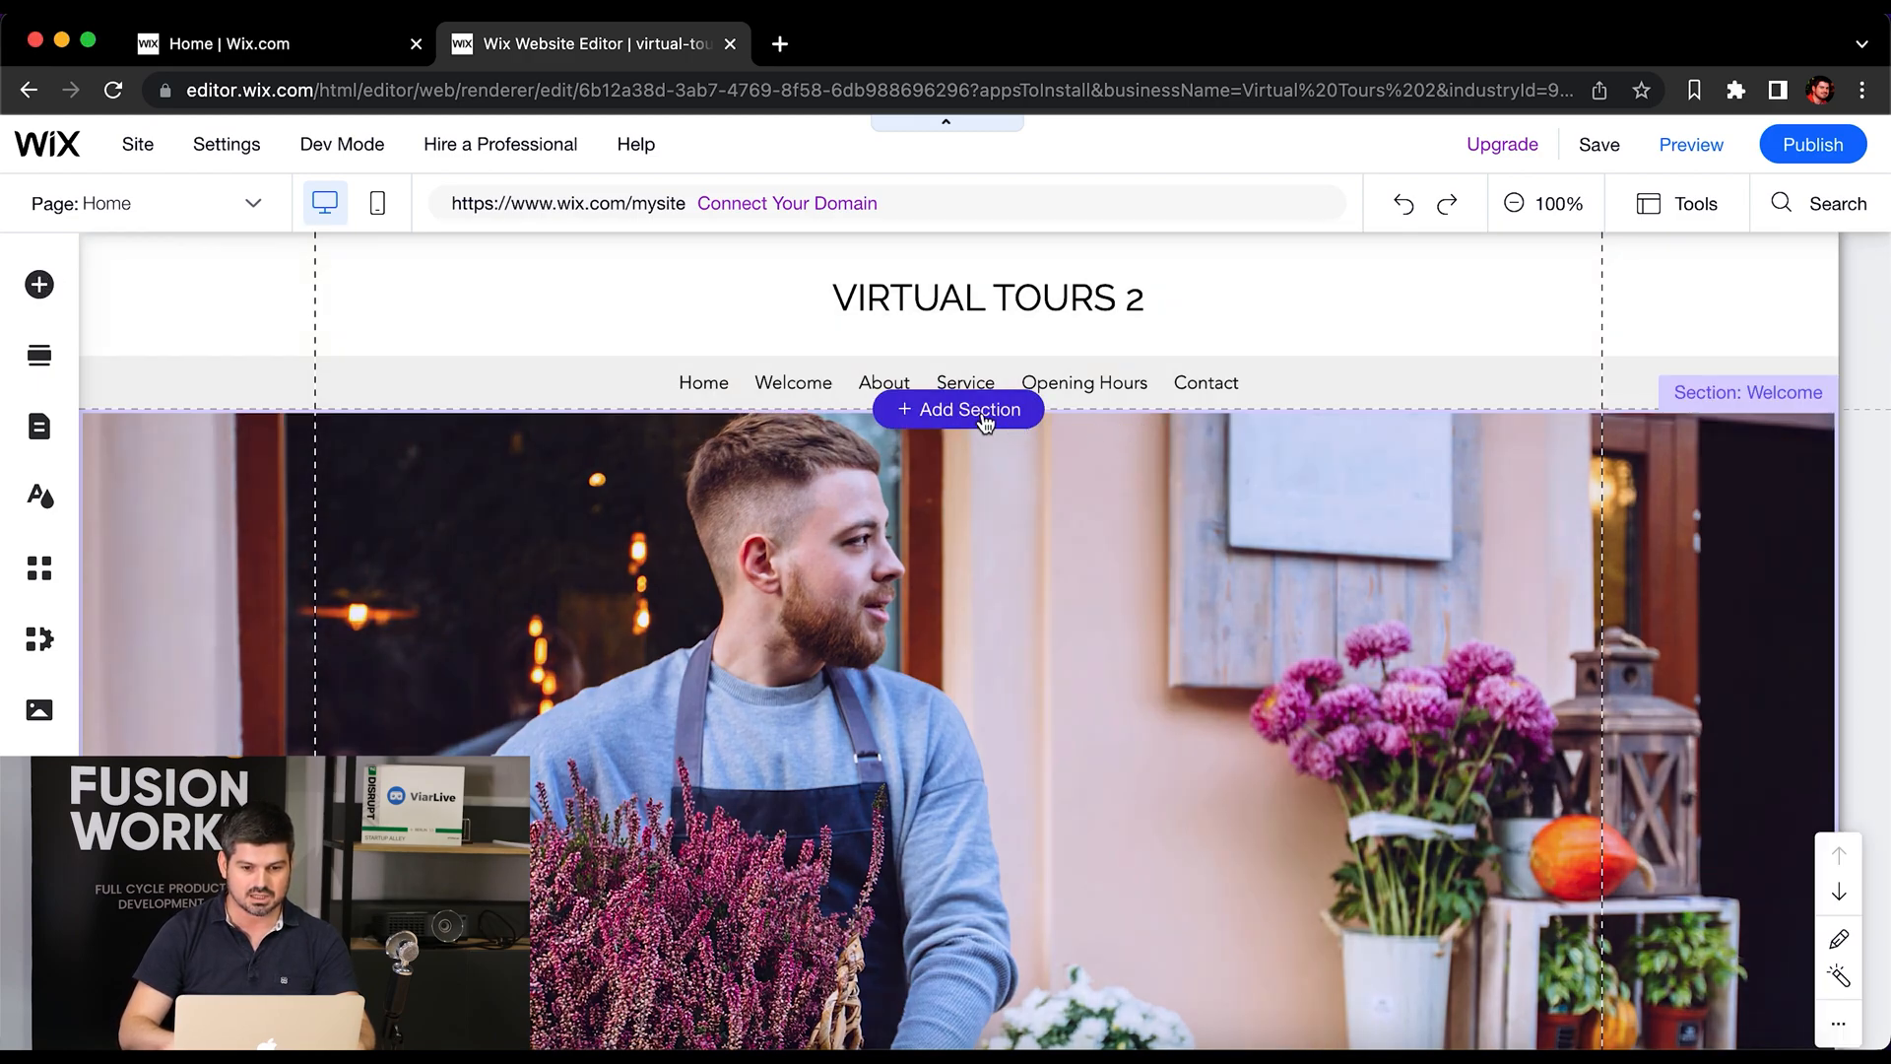
pyautogui.click(983, 418)
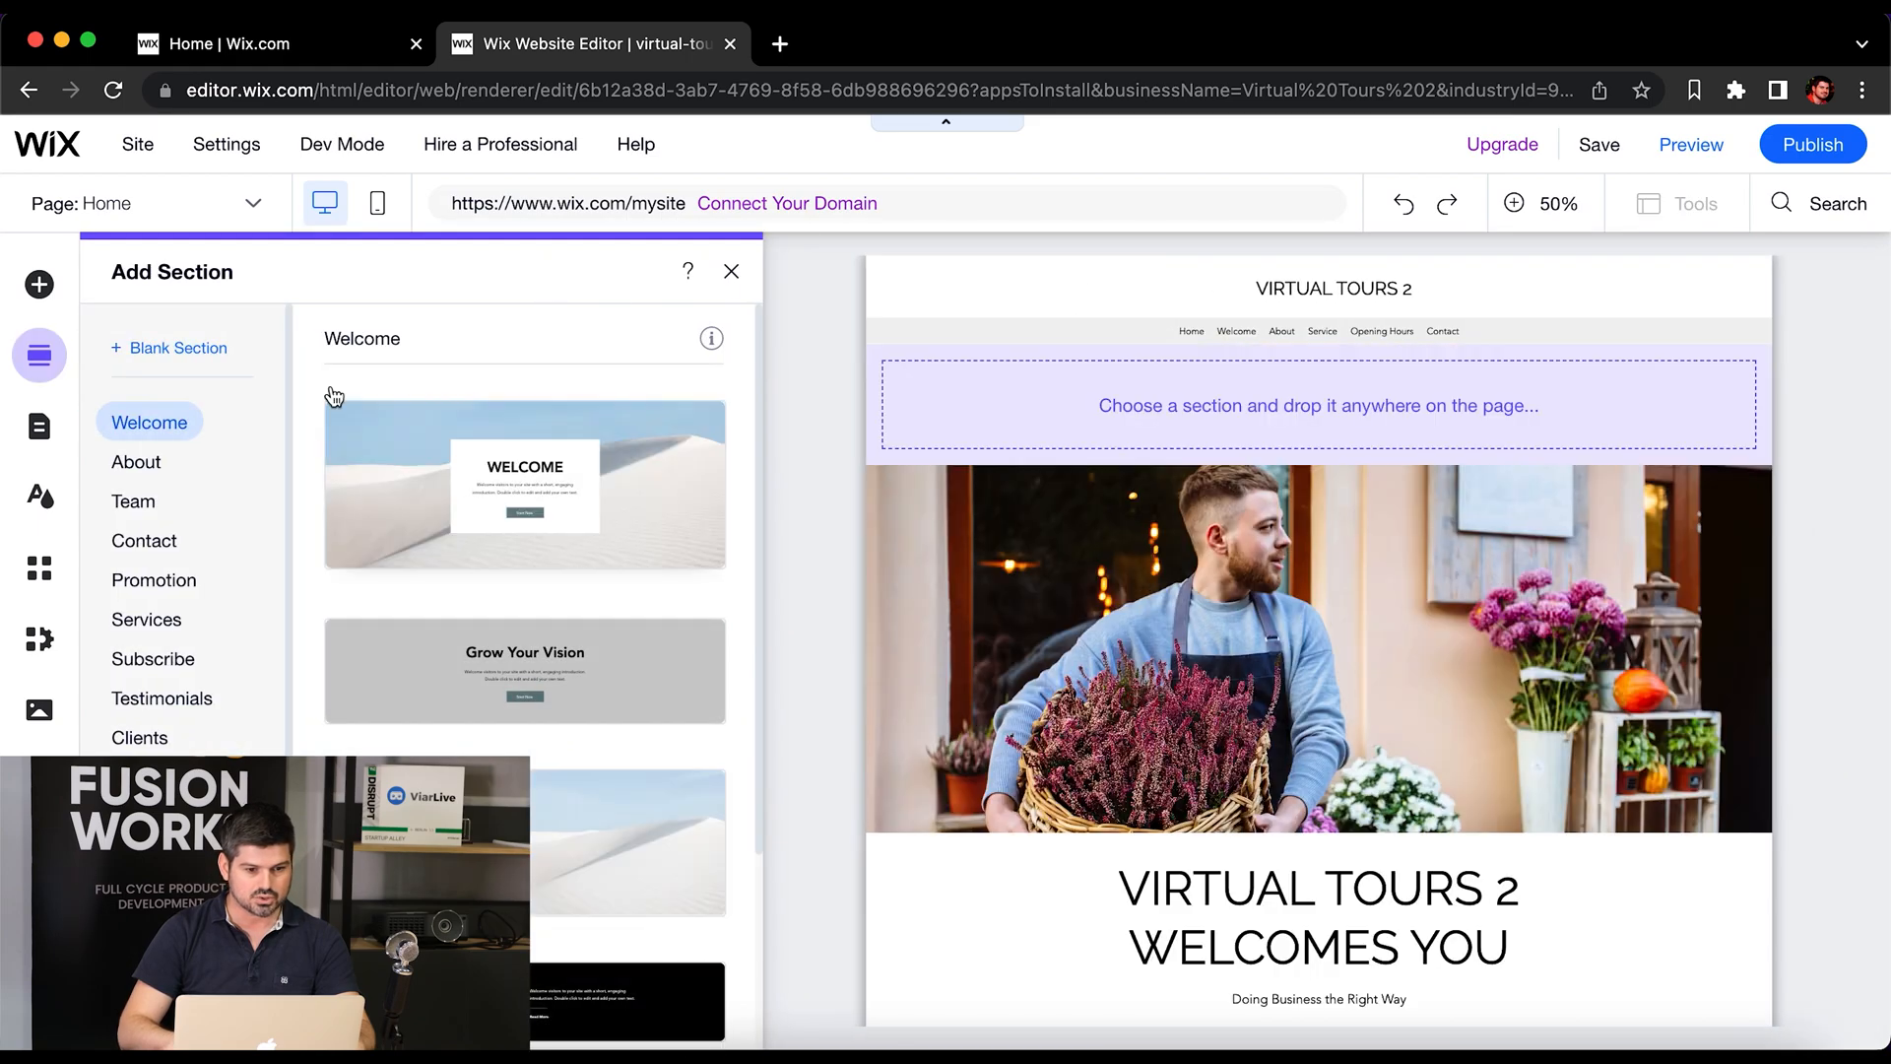
pyautogui.click(211, 351)
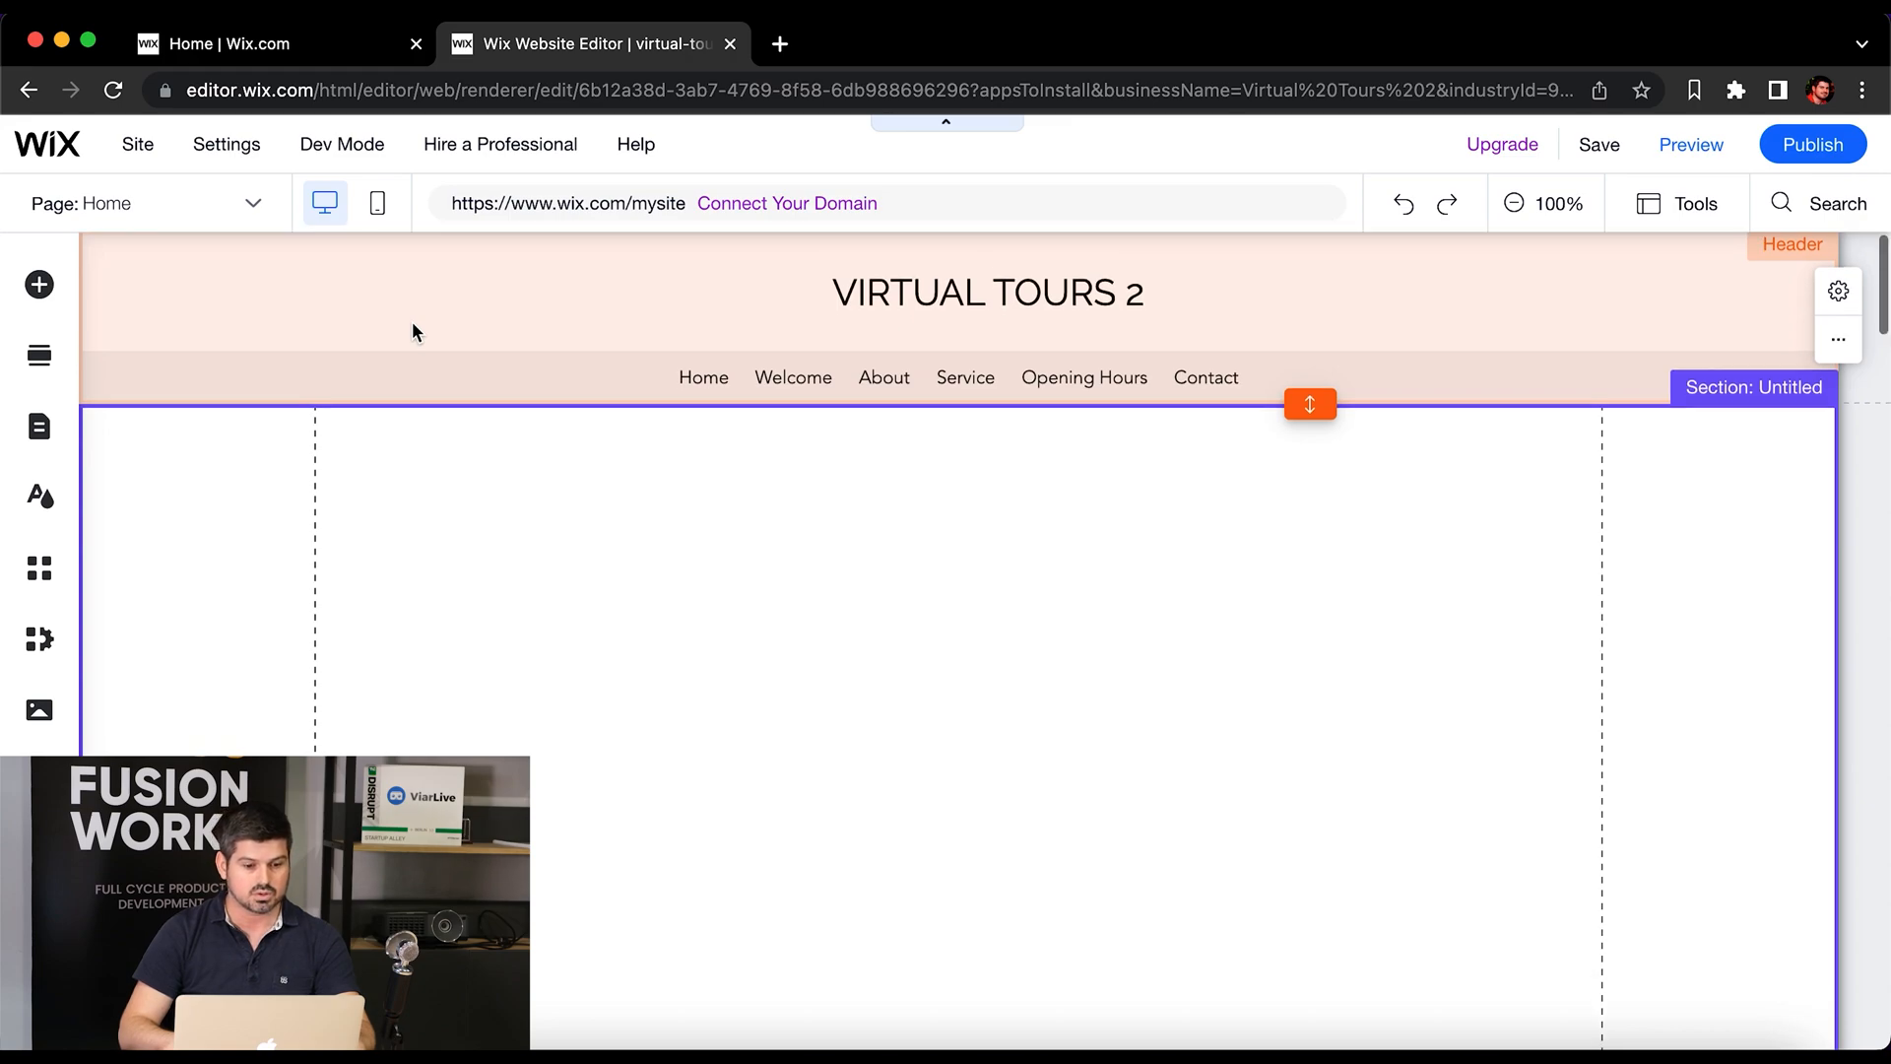
pyautogui.scroll(-2, 411, 323)
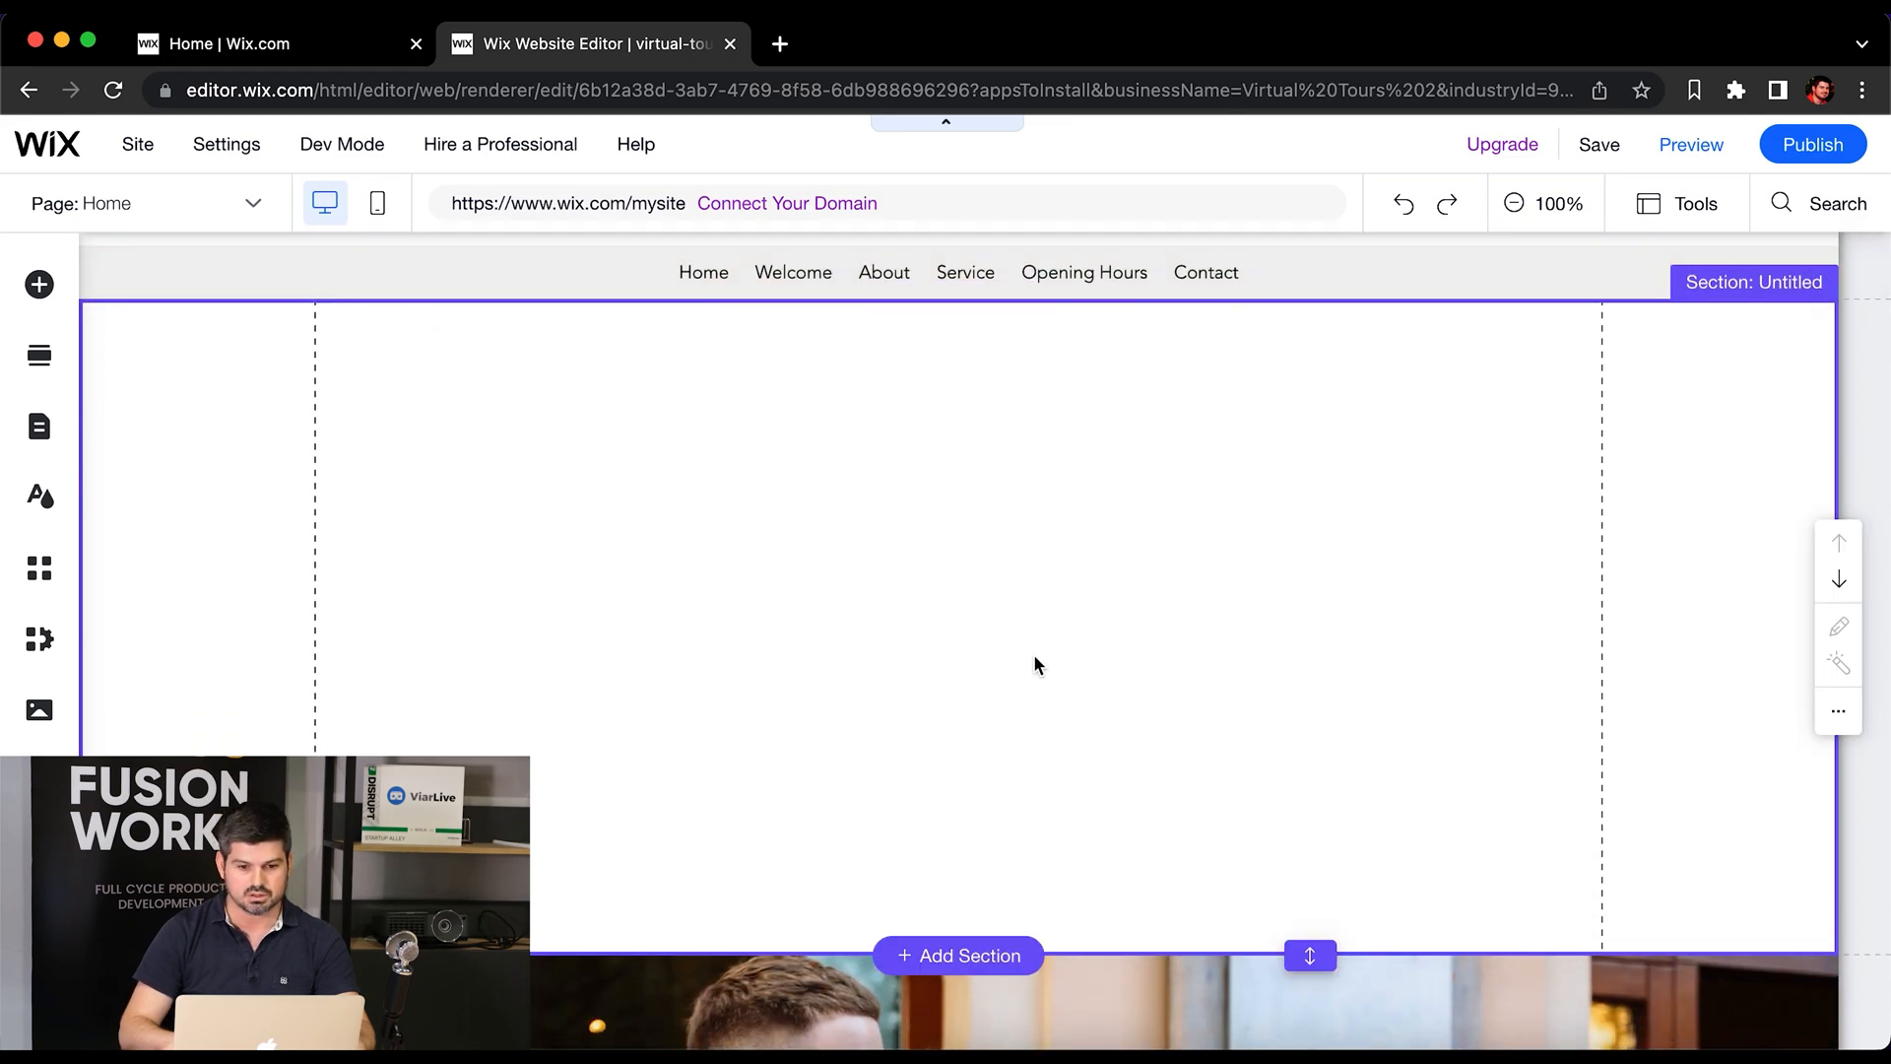
pyautogui.scroll(2, 1101, 768)
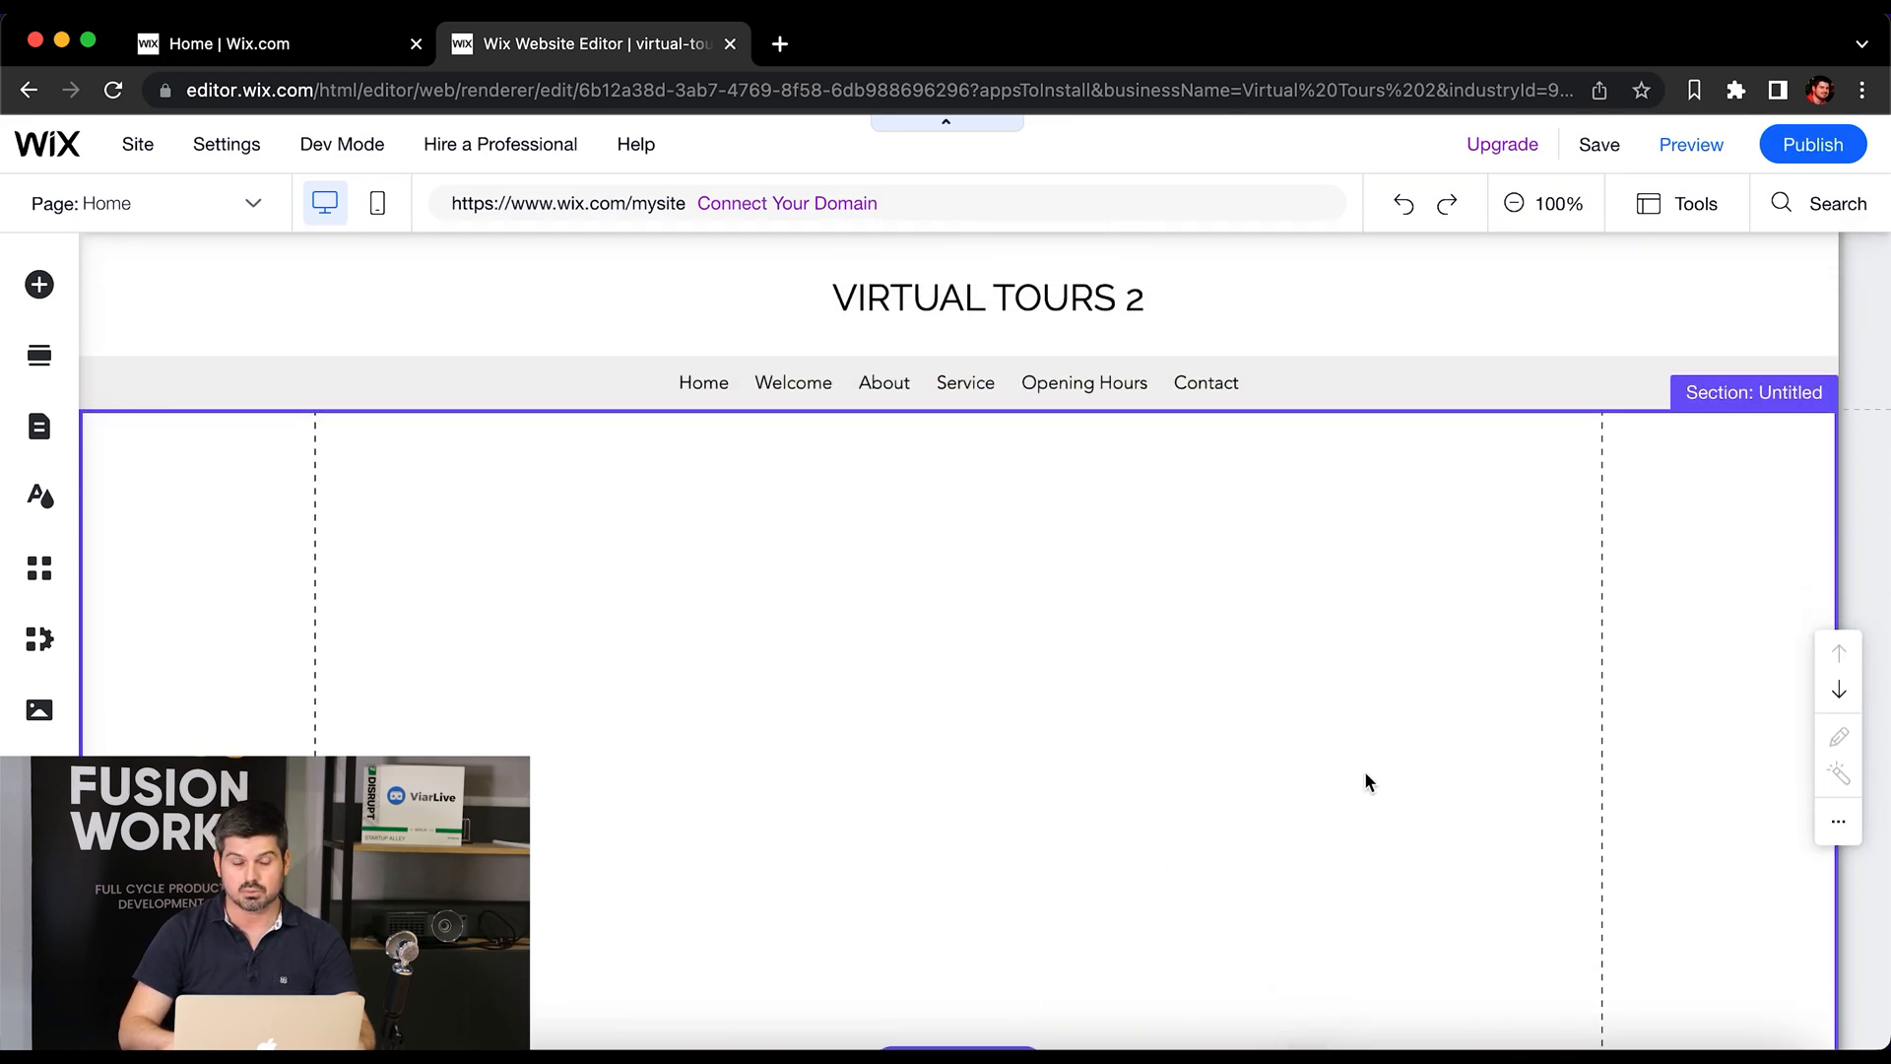
pyautogui.scroll(-2, 1381, 763)
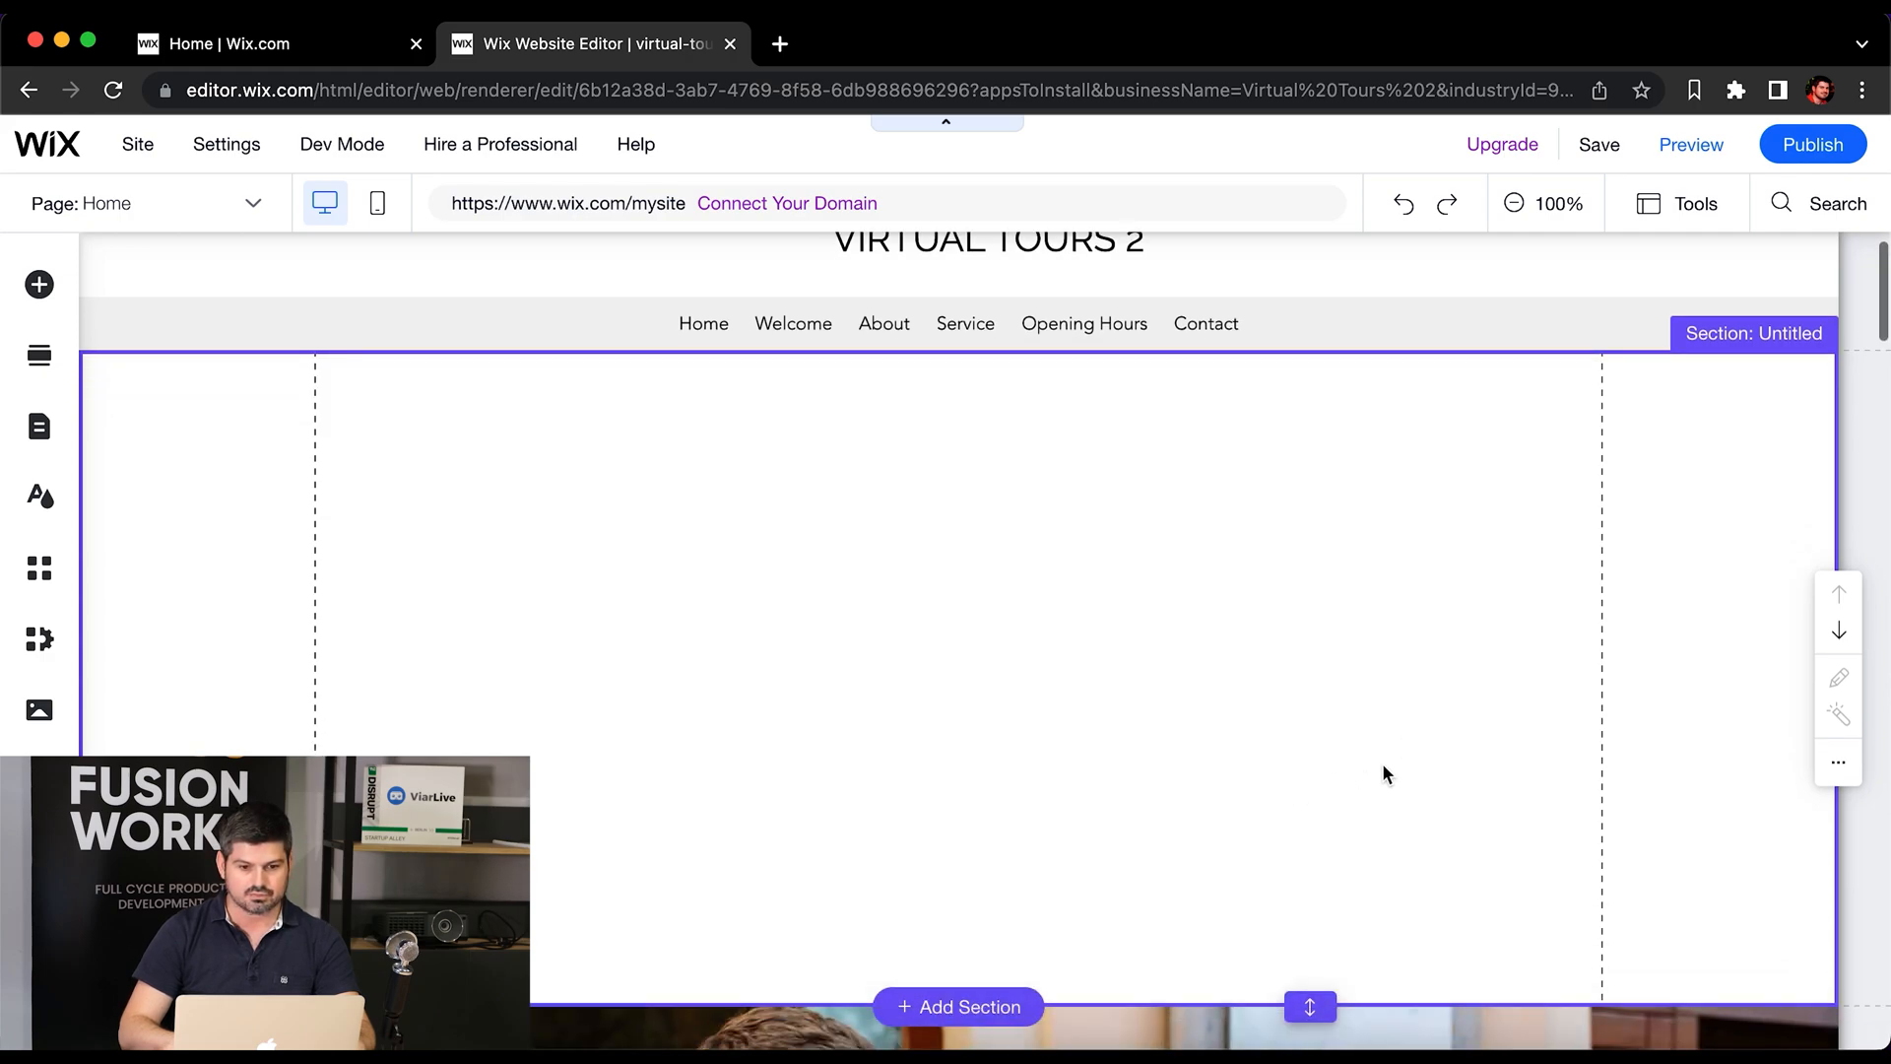
pyautogui.scroll(2, 1381, 762)
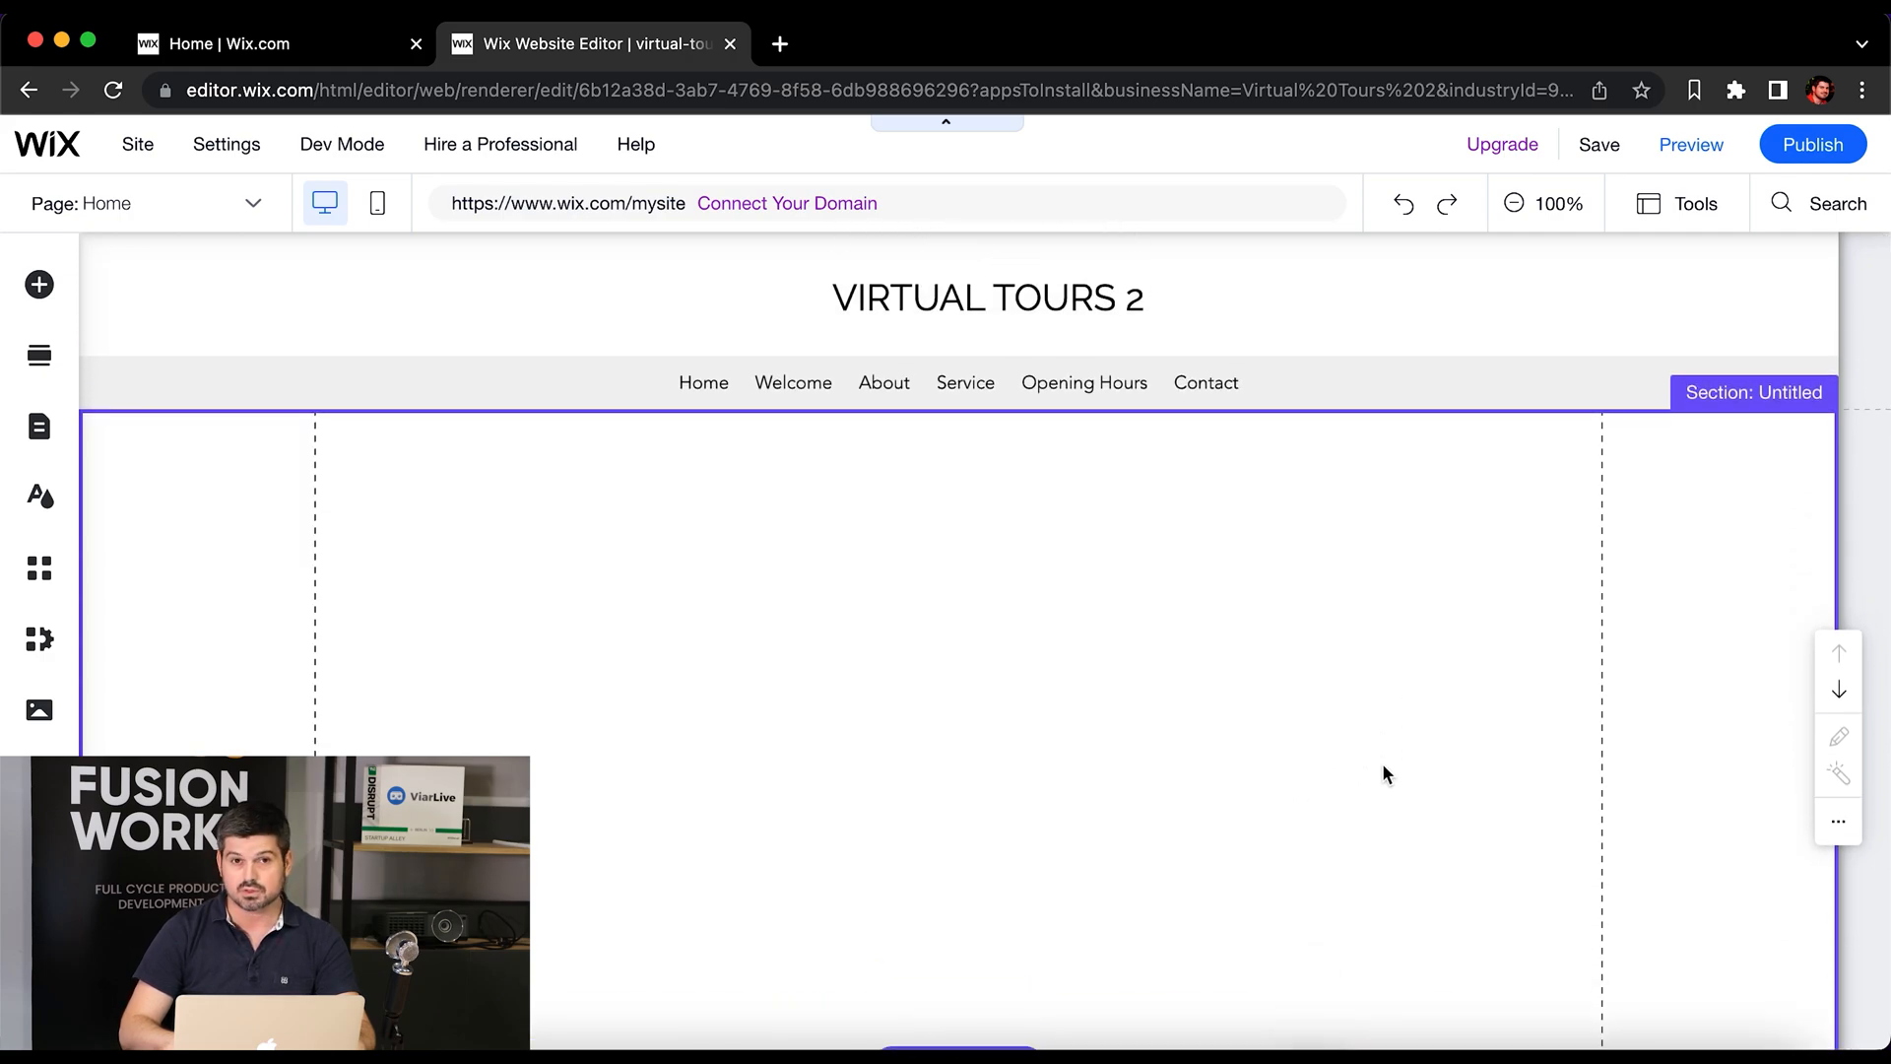
# Step: Search the Wix App Market for "virtual tours" and open the Virtual Tours app by FusionWorks
pyautogui.click(44, 571)
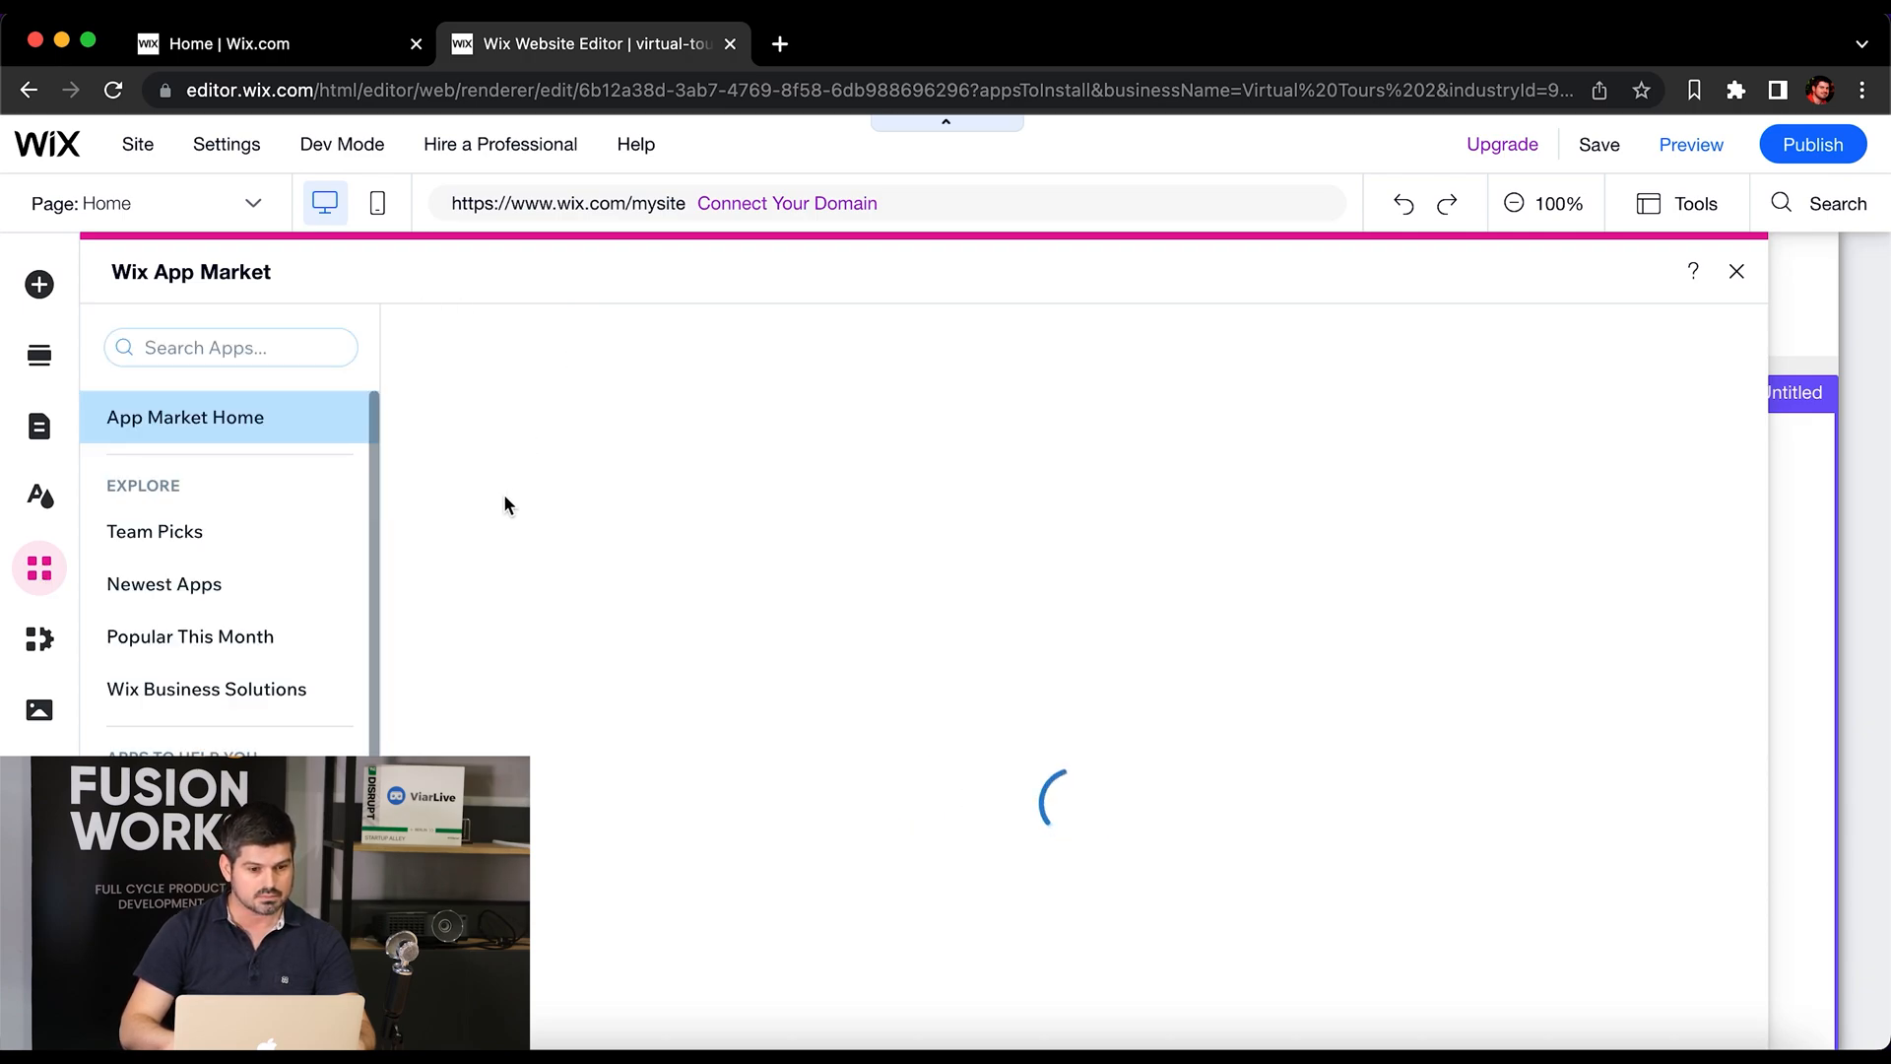
pyautogui.click(254, 348)
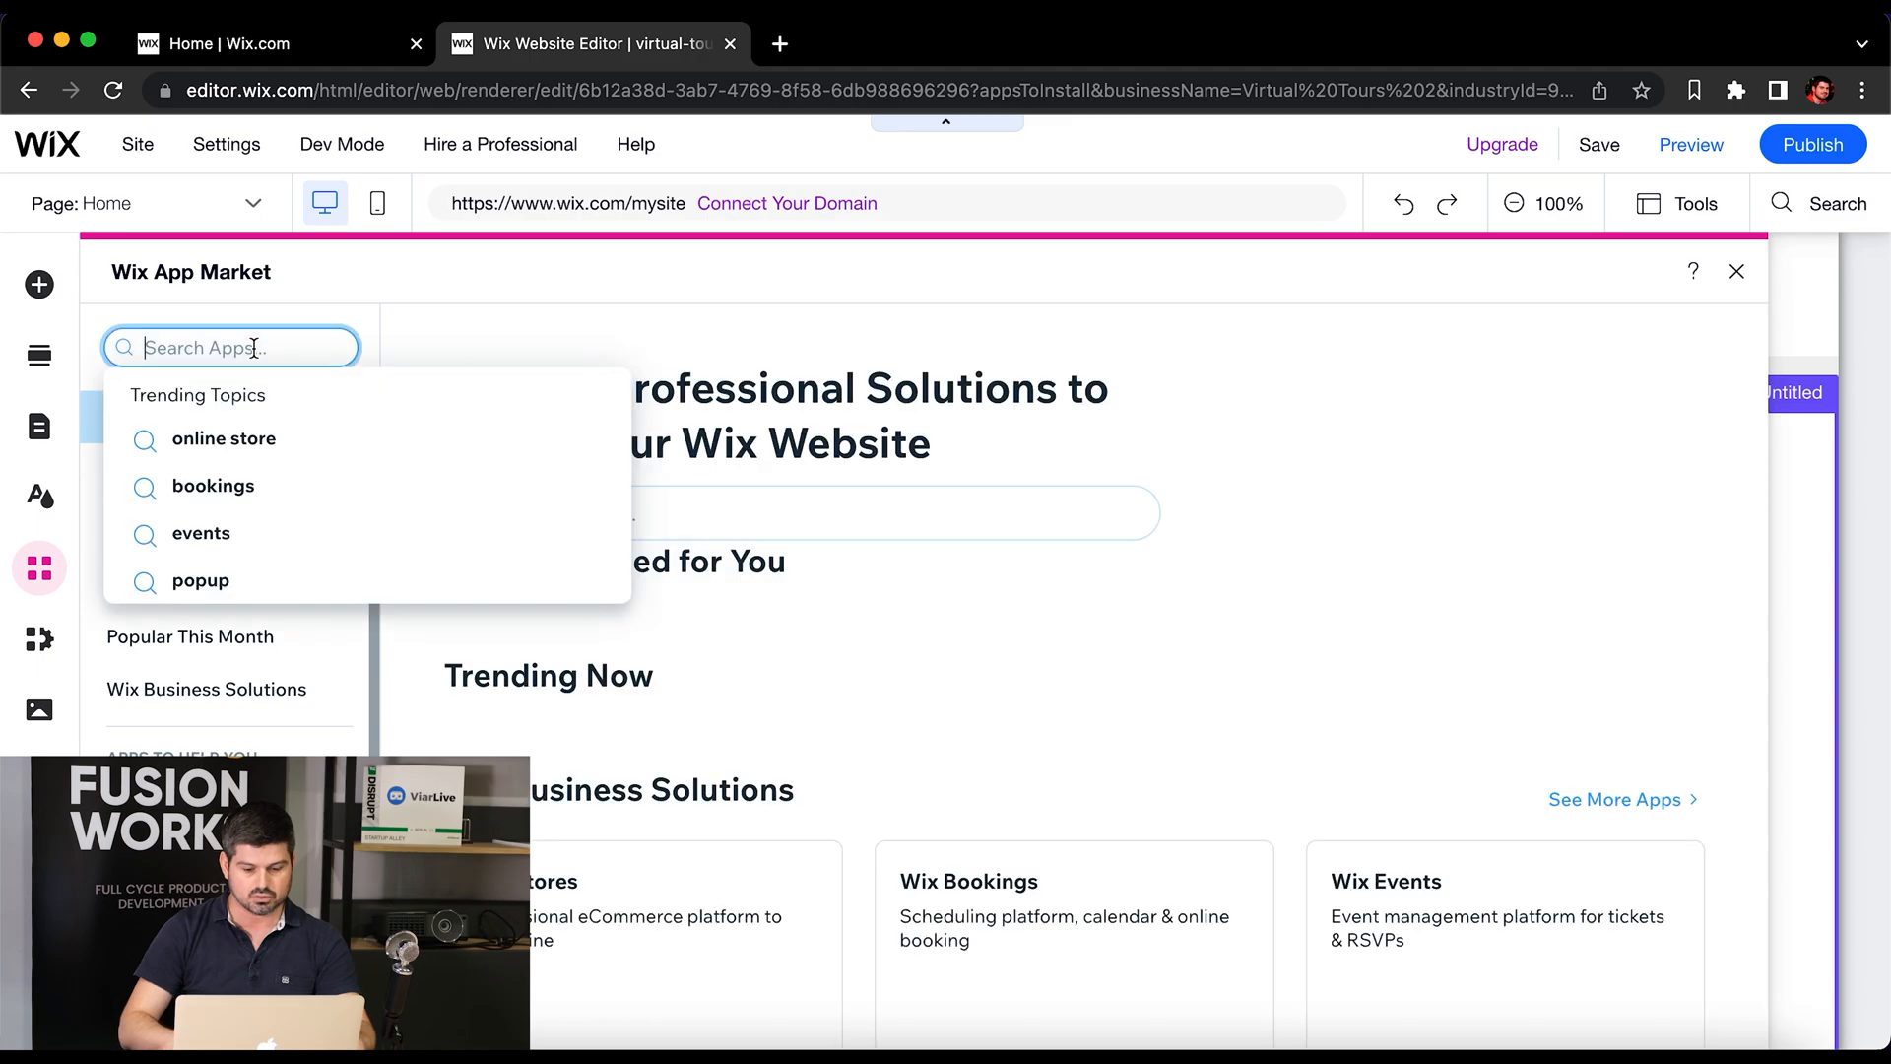
pyautogui.write('vi')
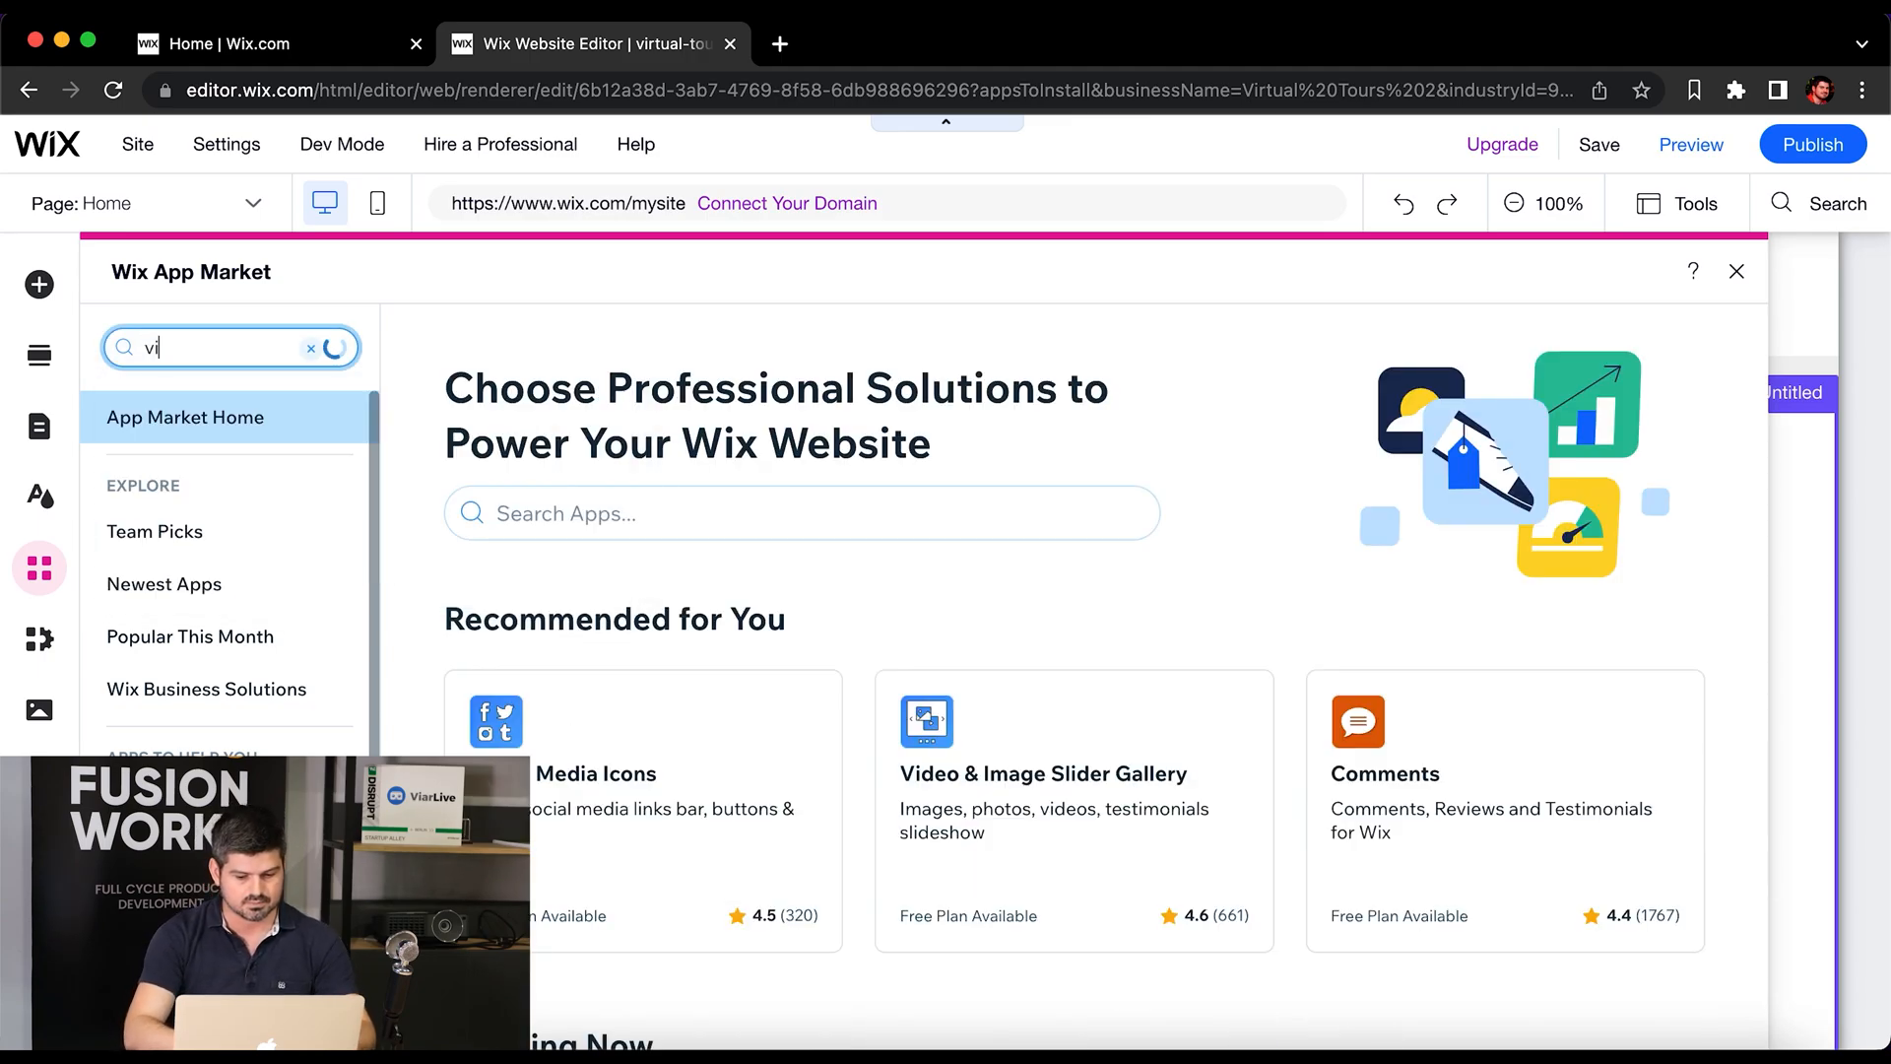
pyautogui.write('rtual tours')
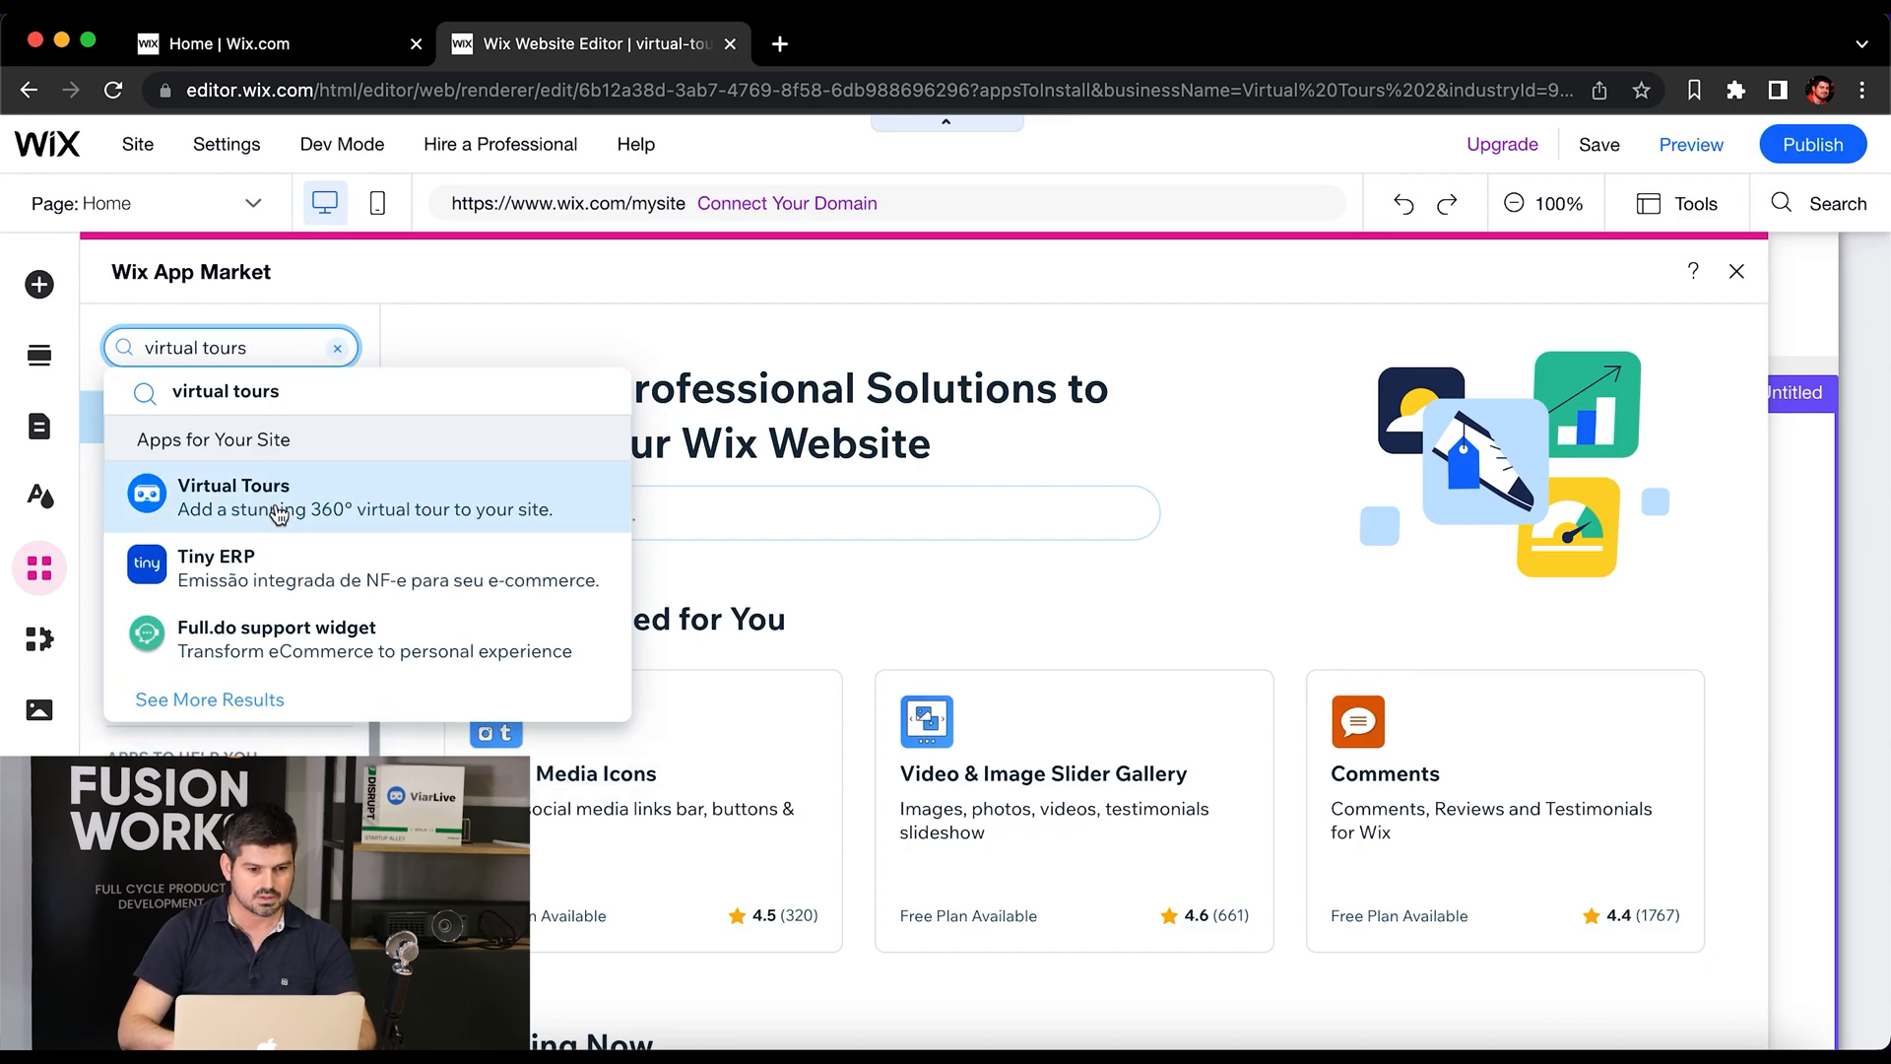
pyautogui.click(279, 510)
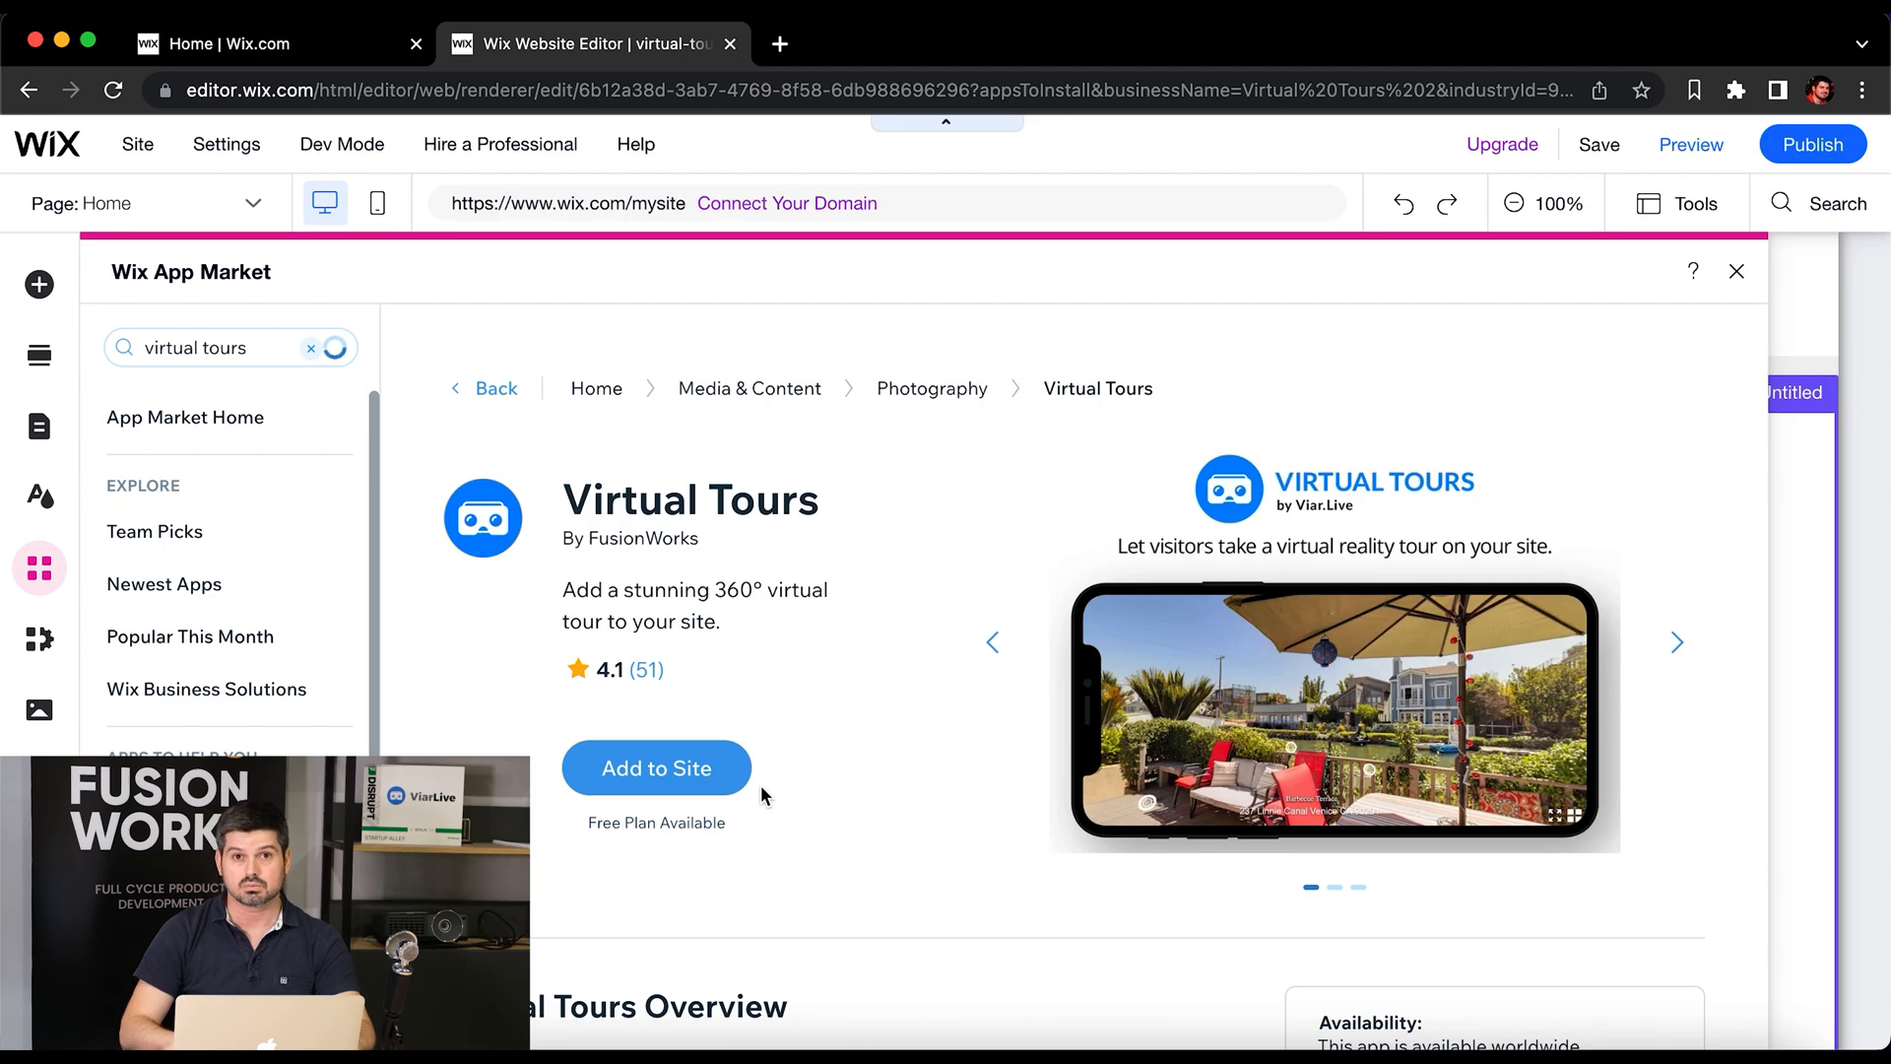
# Step: Add the Virtual Tours app to the site and approve its requested permissions
pyautogui.click(701, 783)
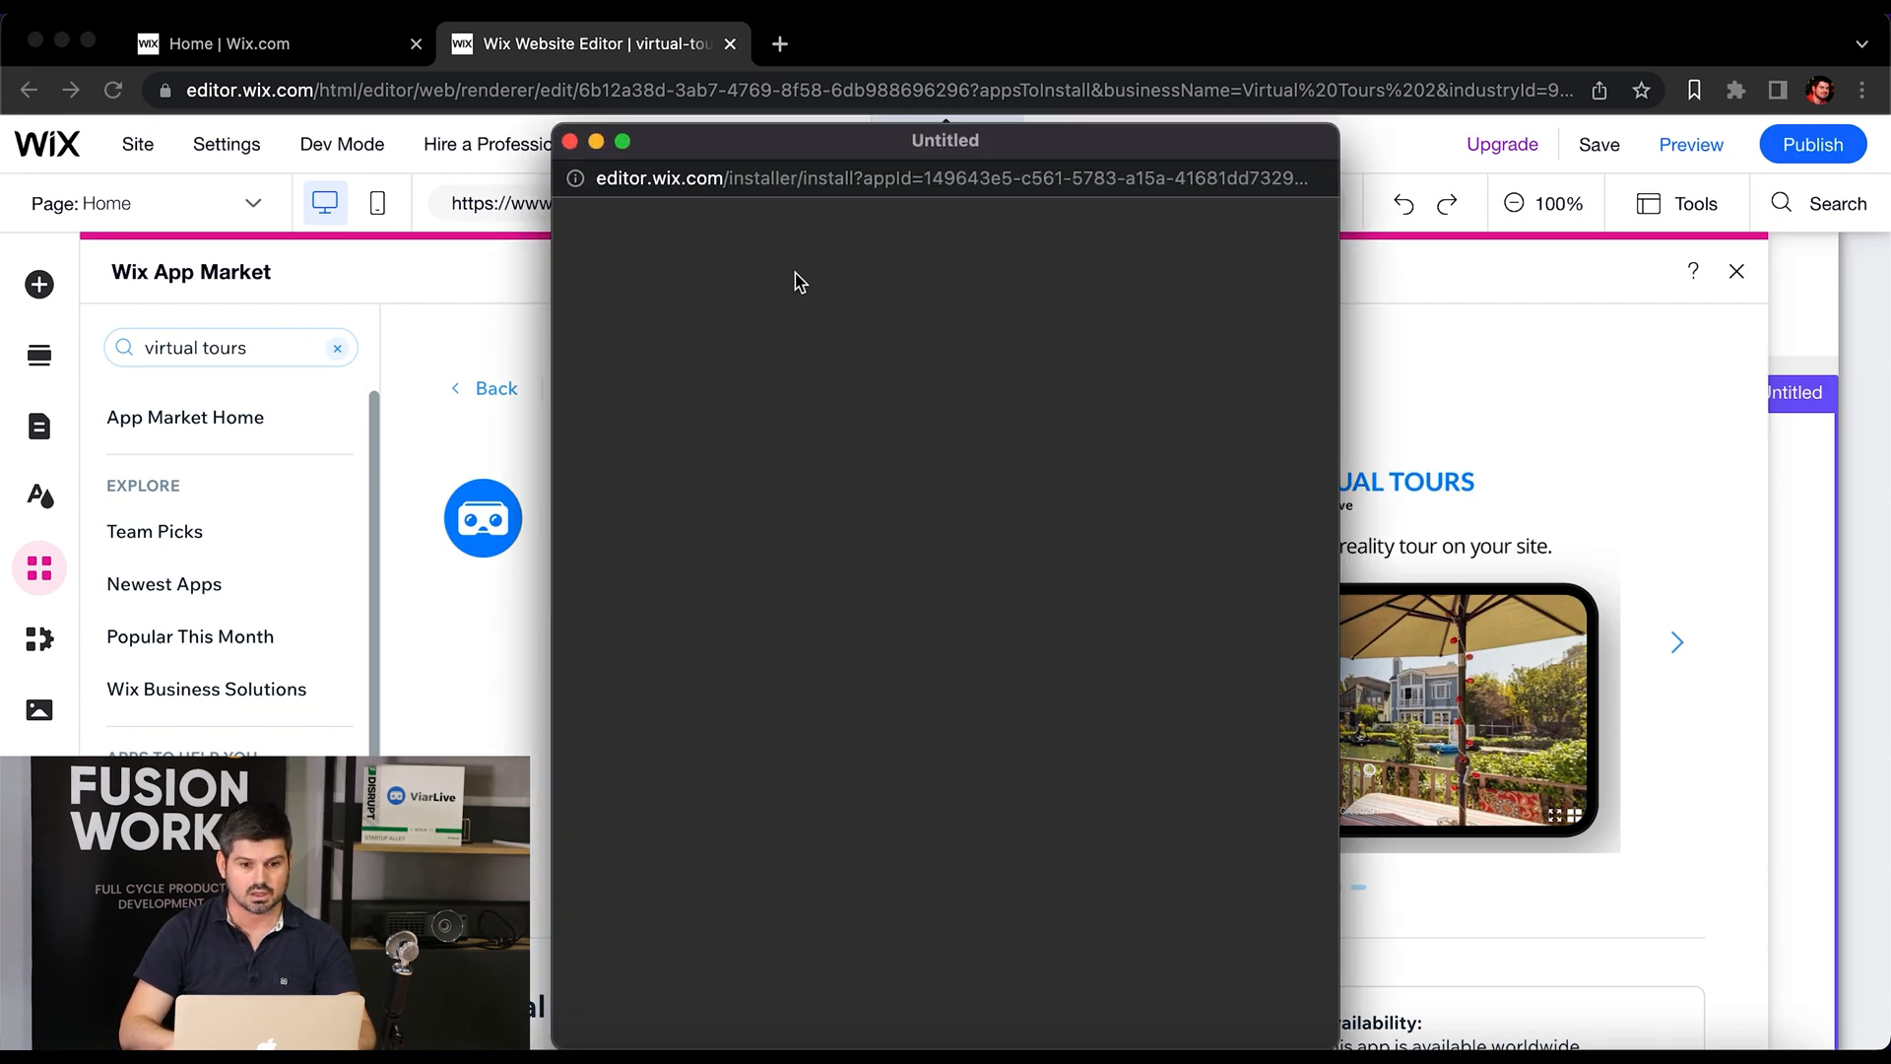
pyautogui.moveTo(819, 144); pyautogui.dragTo(899, 79)
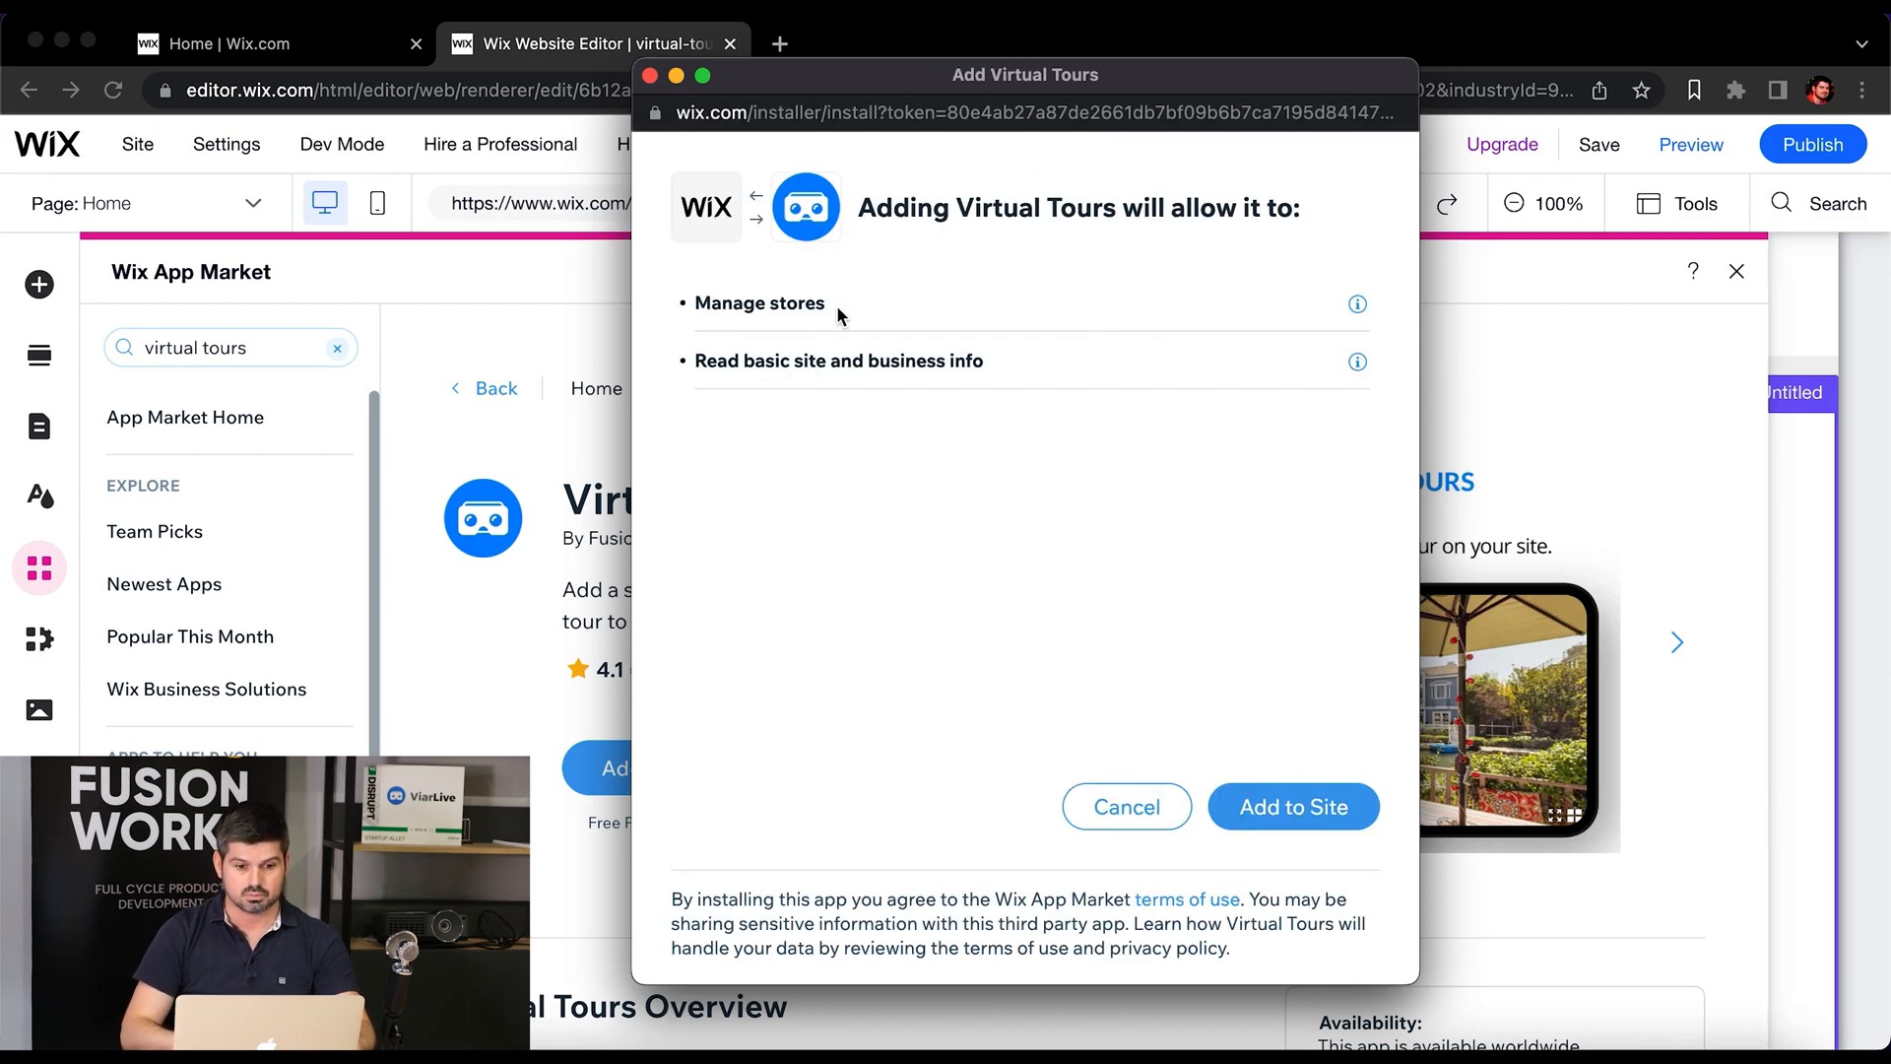
pyautogui.click(1291, 816)
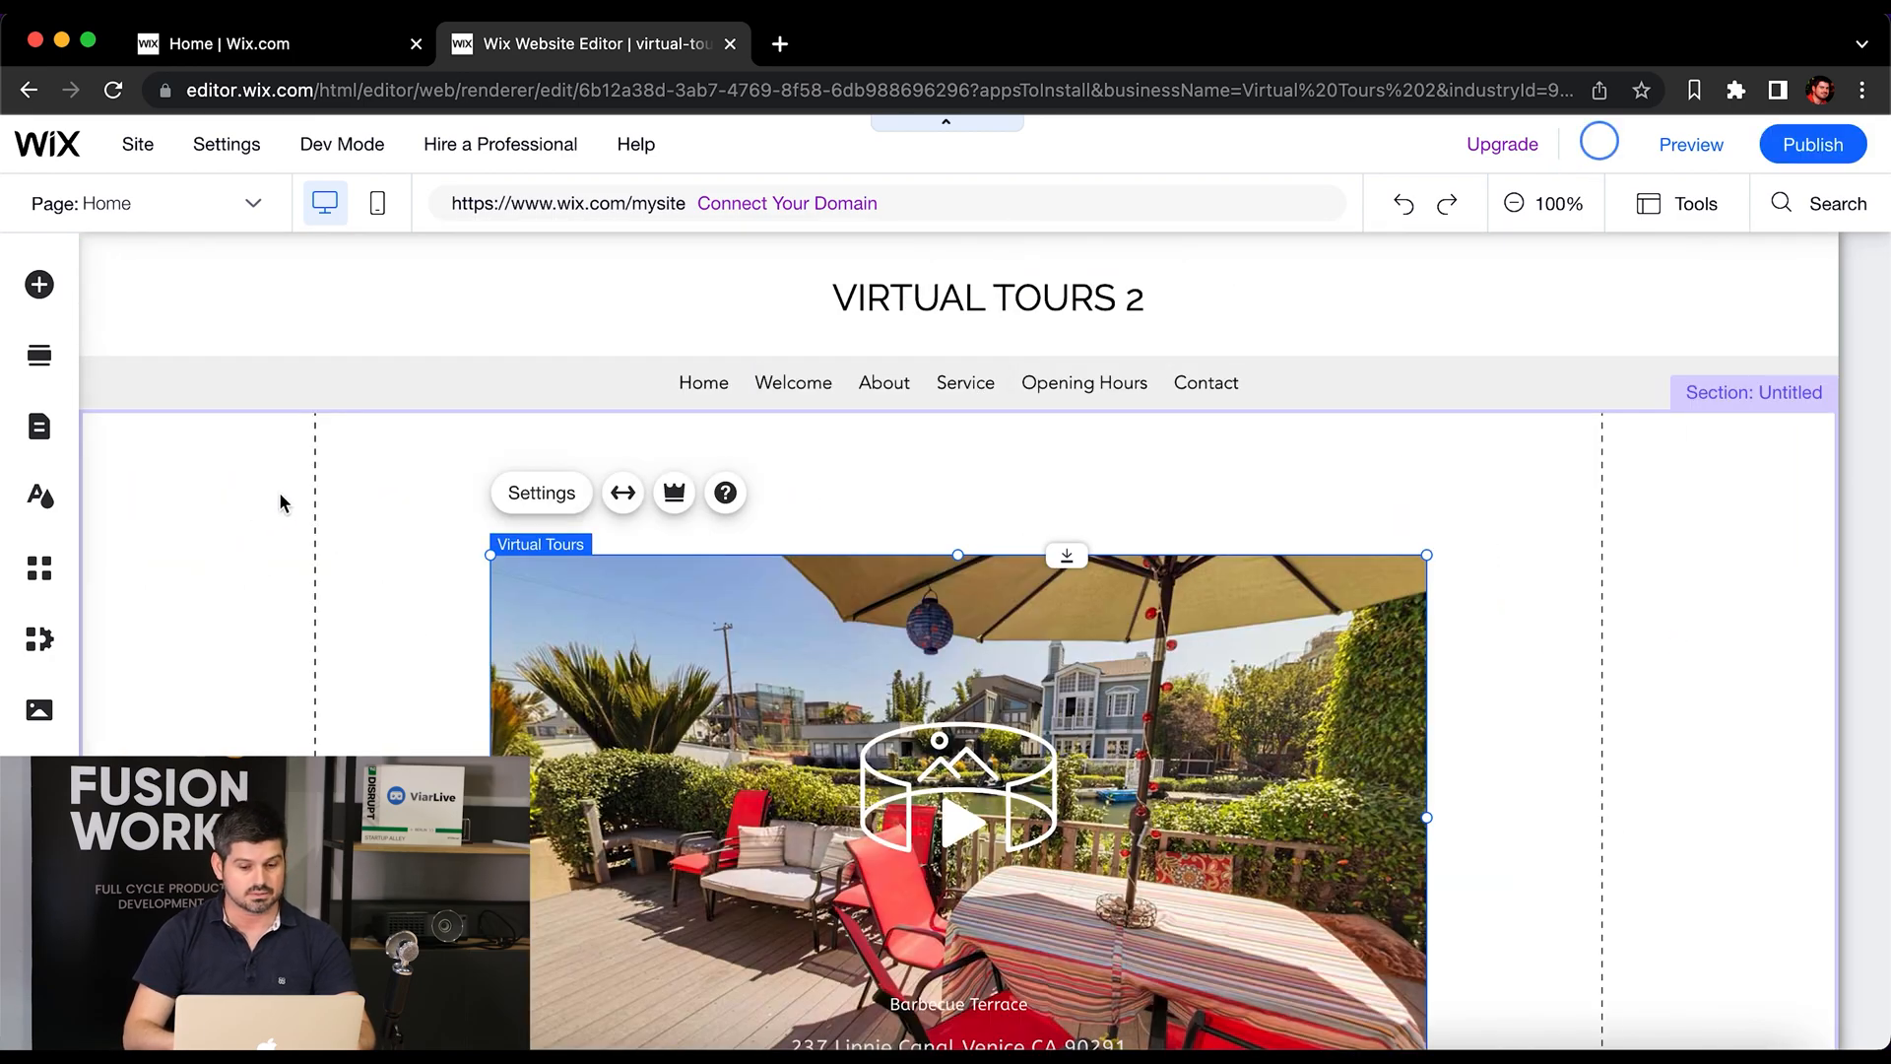
# Step: Move the Virtual Tours widget slightly up so it fits inside the blank section
pyautogui.scroll(-1, 285, 503)
pyautogui.scroll(-1, 280, 504)
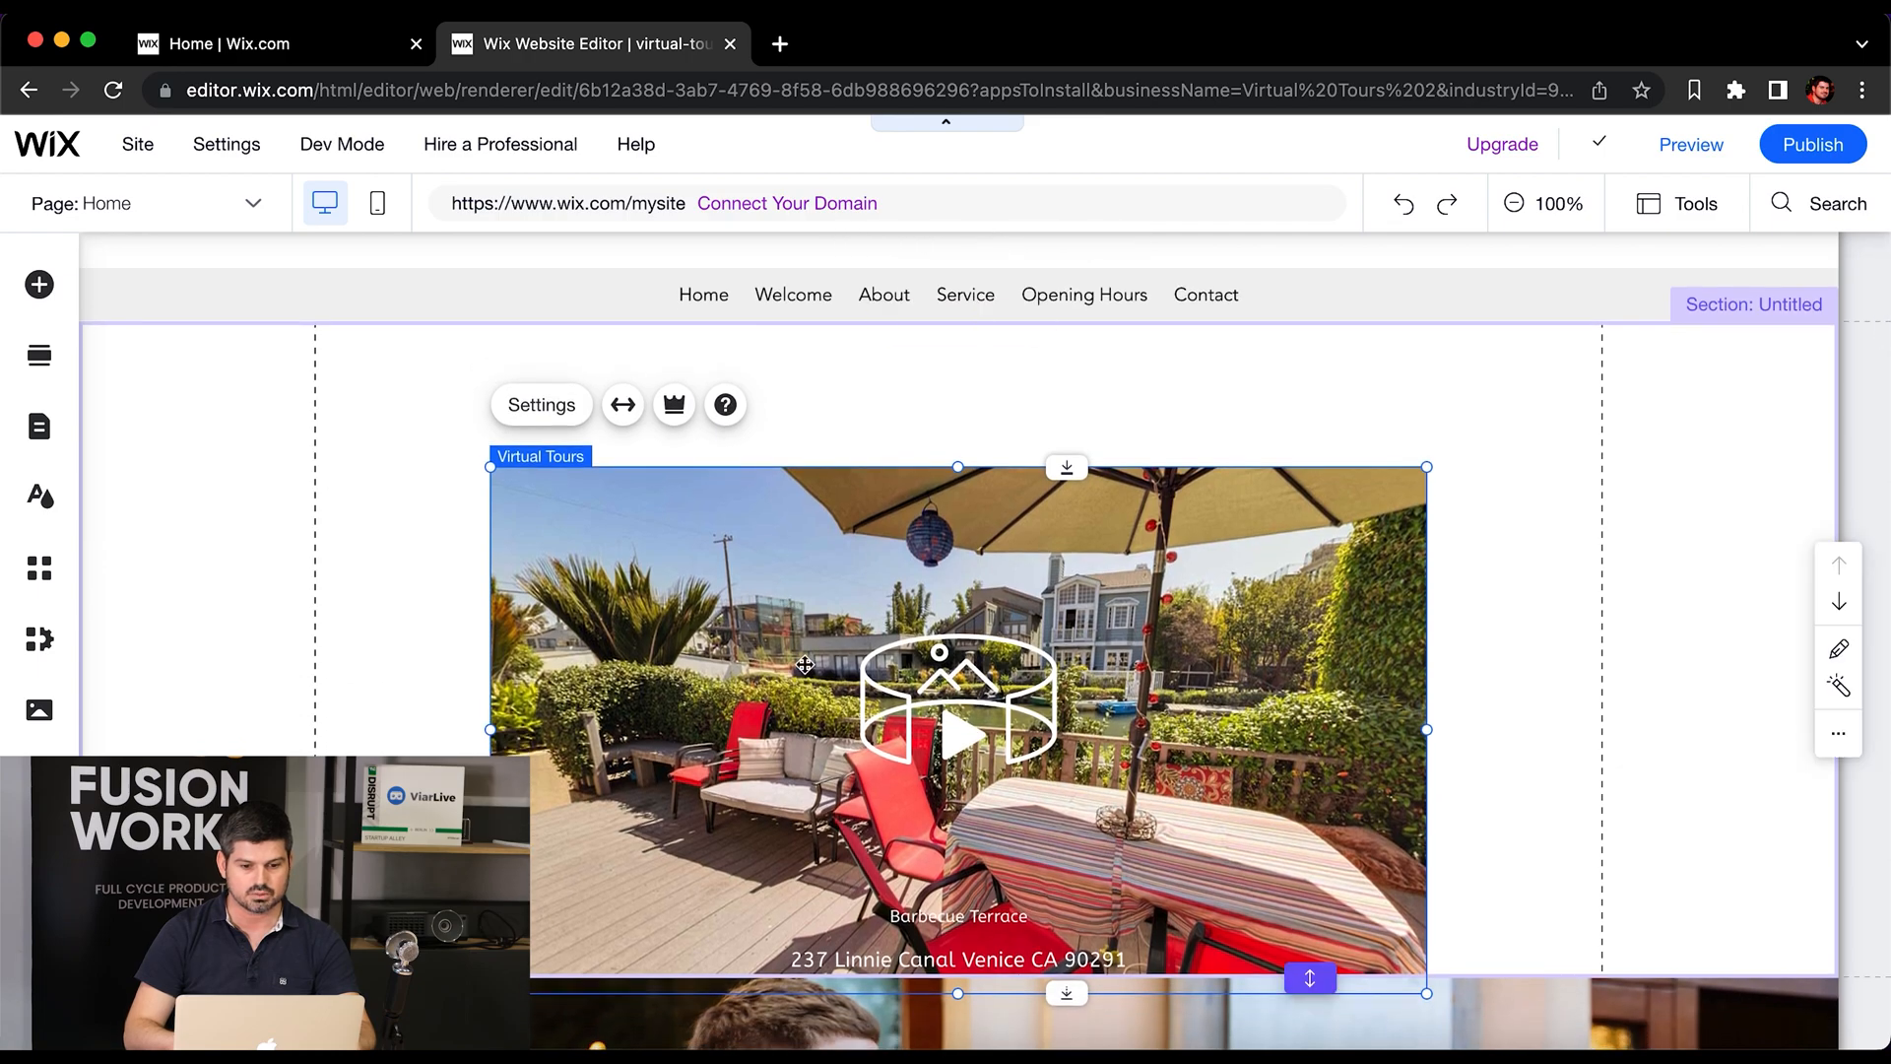
pyautogui.moveTo(806, 668); pyautogui.dragTo(803, 578)
pyautogui.click(416, 522)
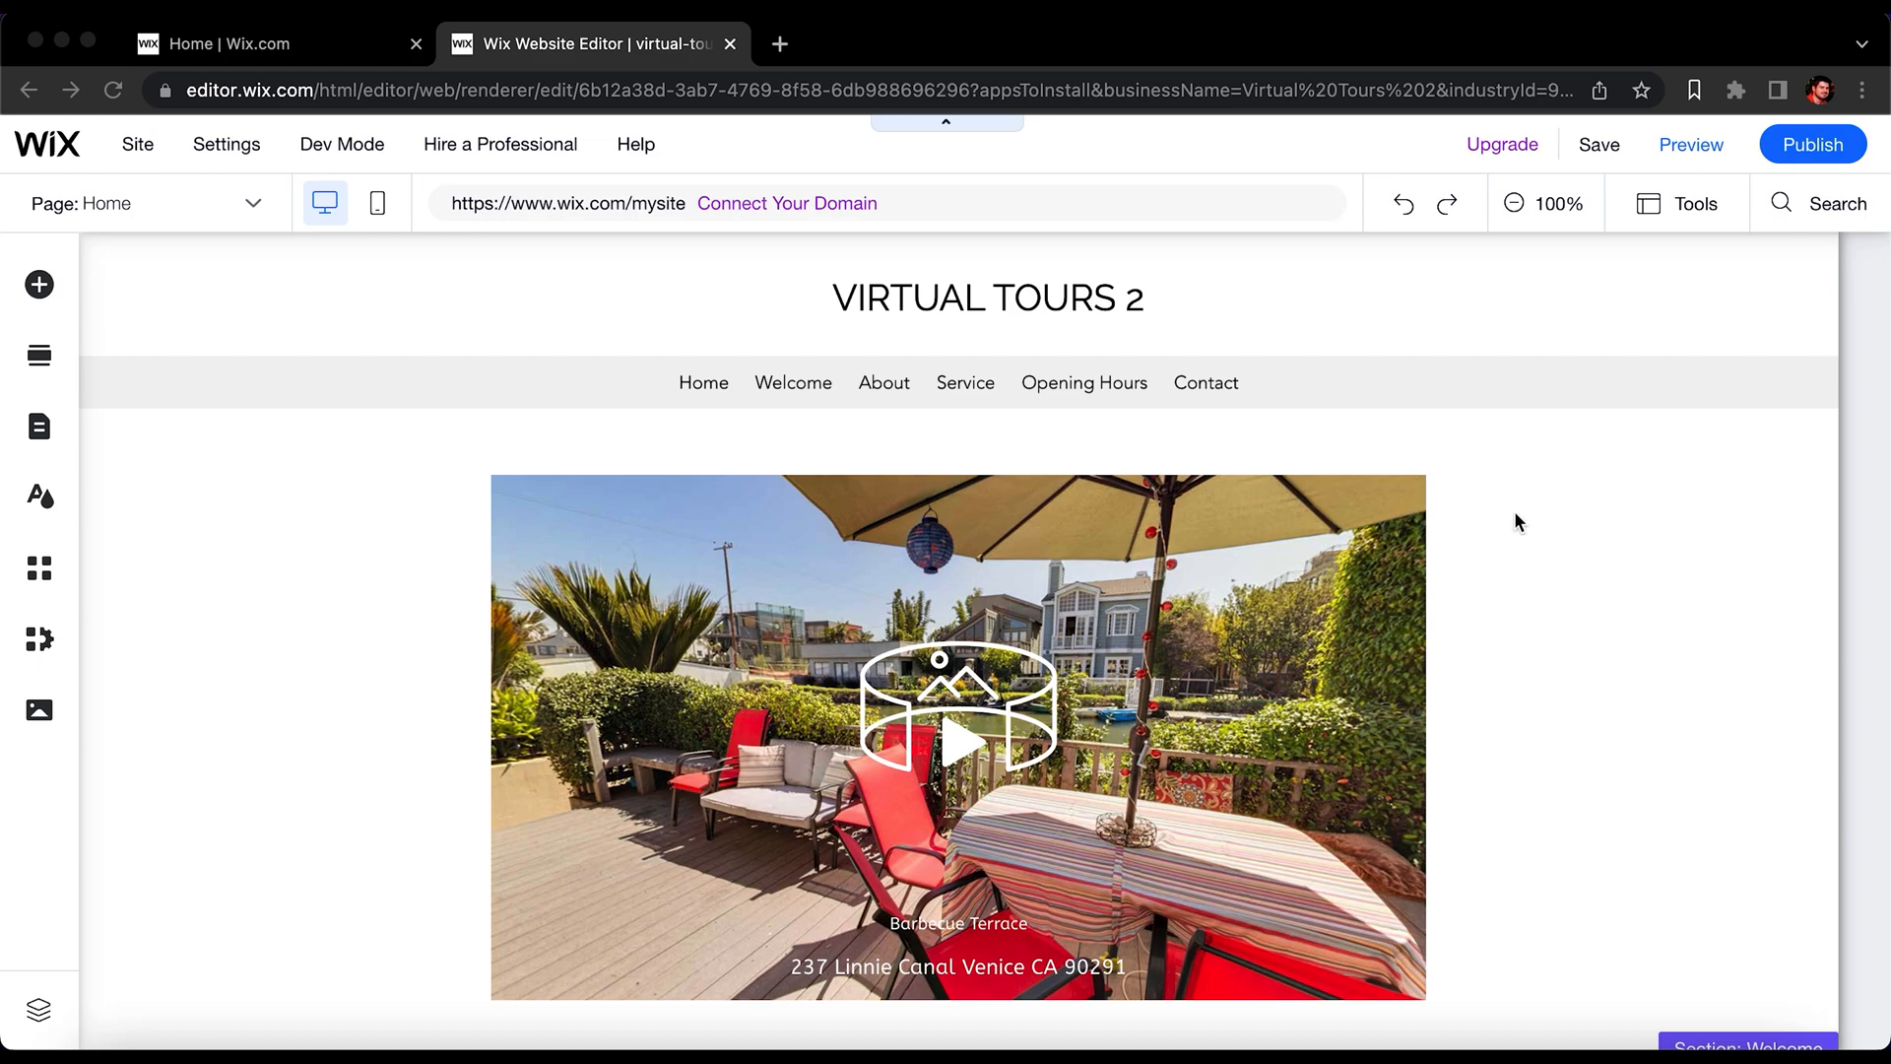
# Step: Open the Virtual Tours widget's settings and start creating a first virtual tour
pyautogui.click(1111, 786)
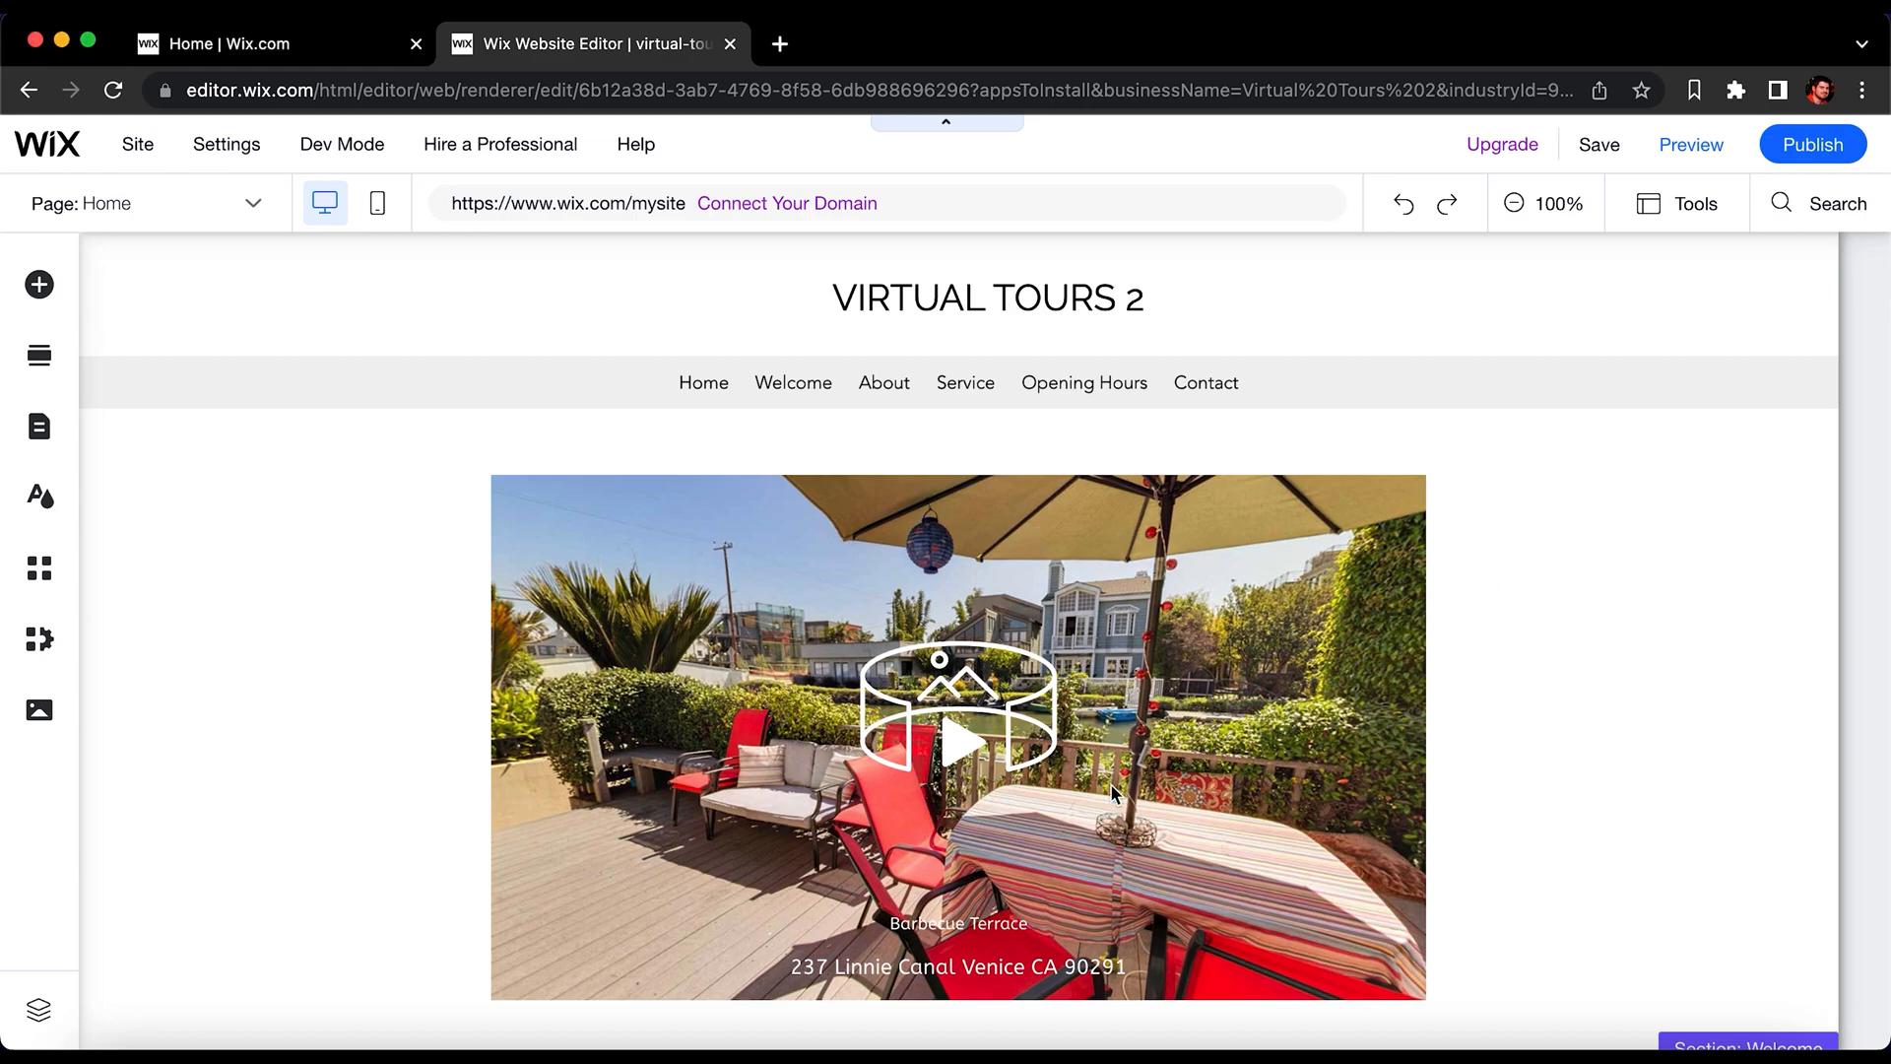
pyautogui.click(1111, 786)
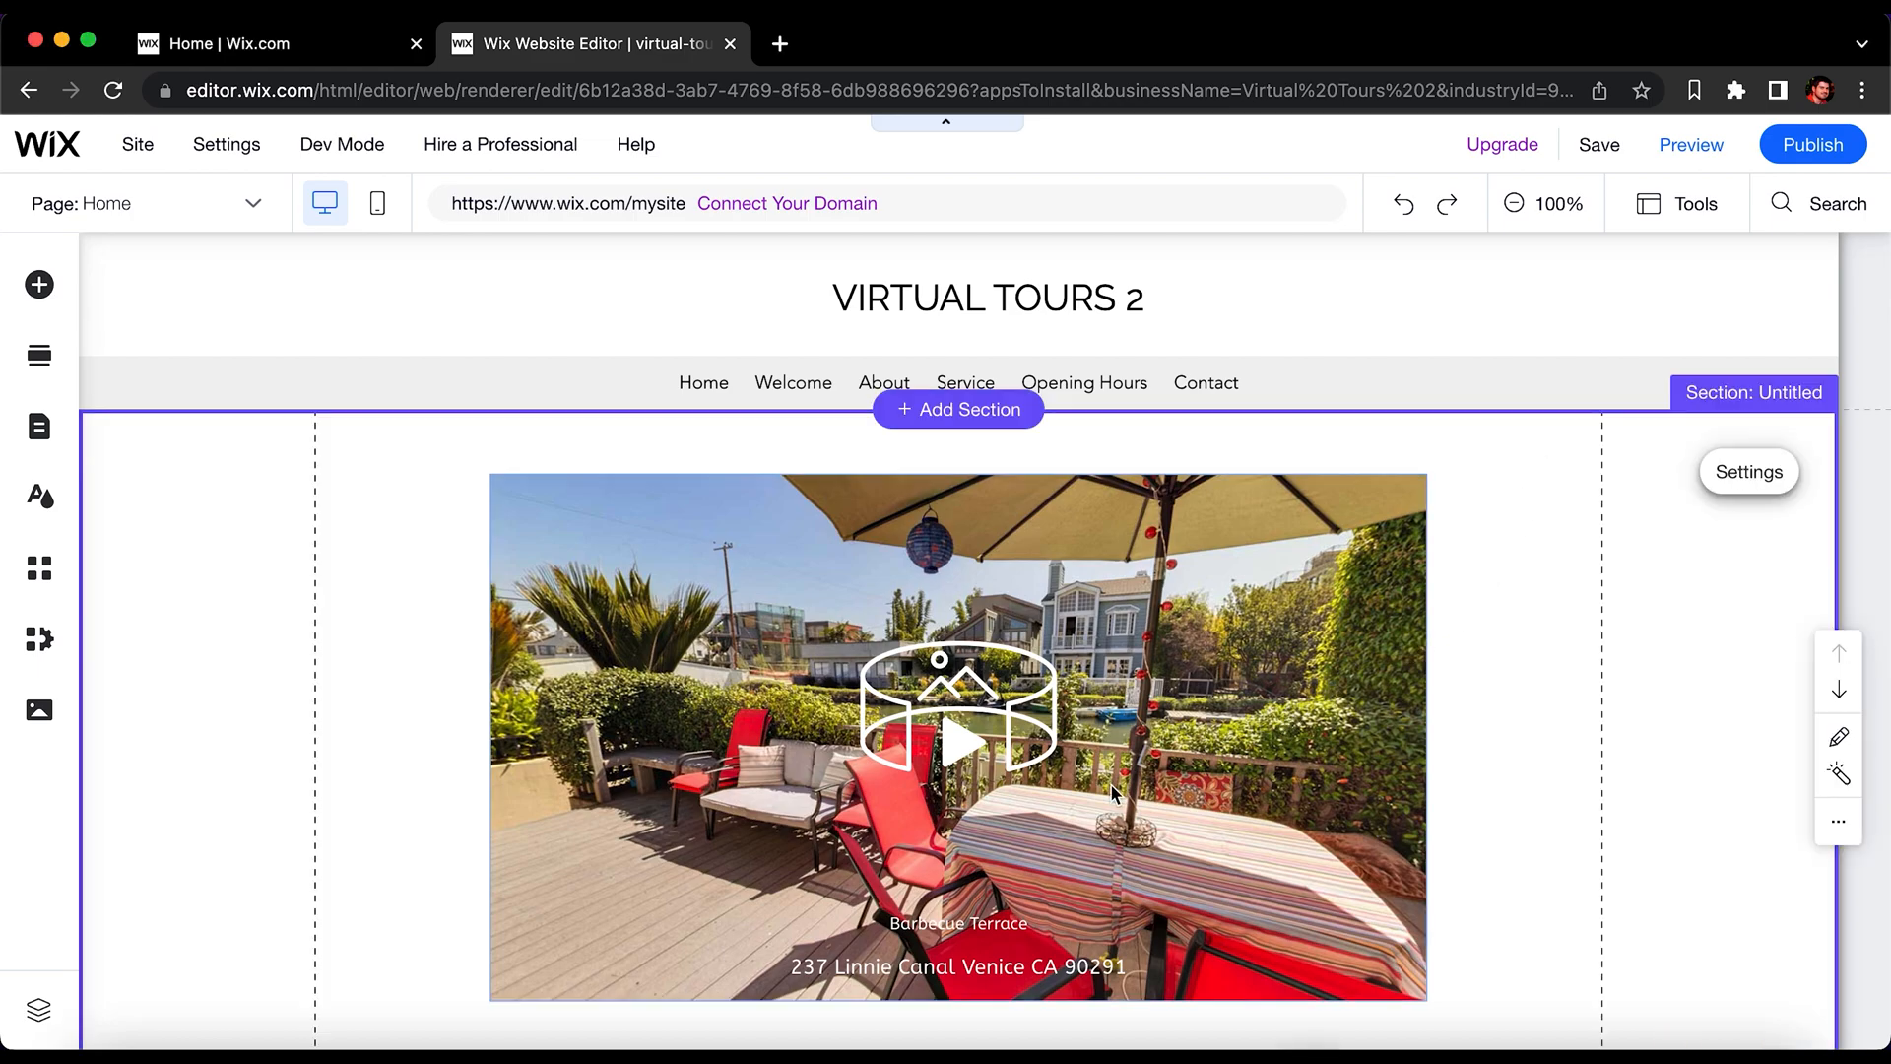
pyautogui.click(826, 878)
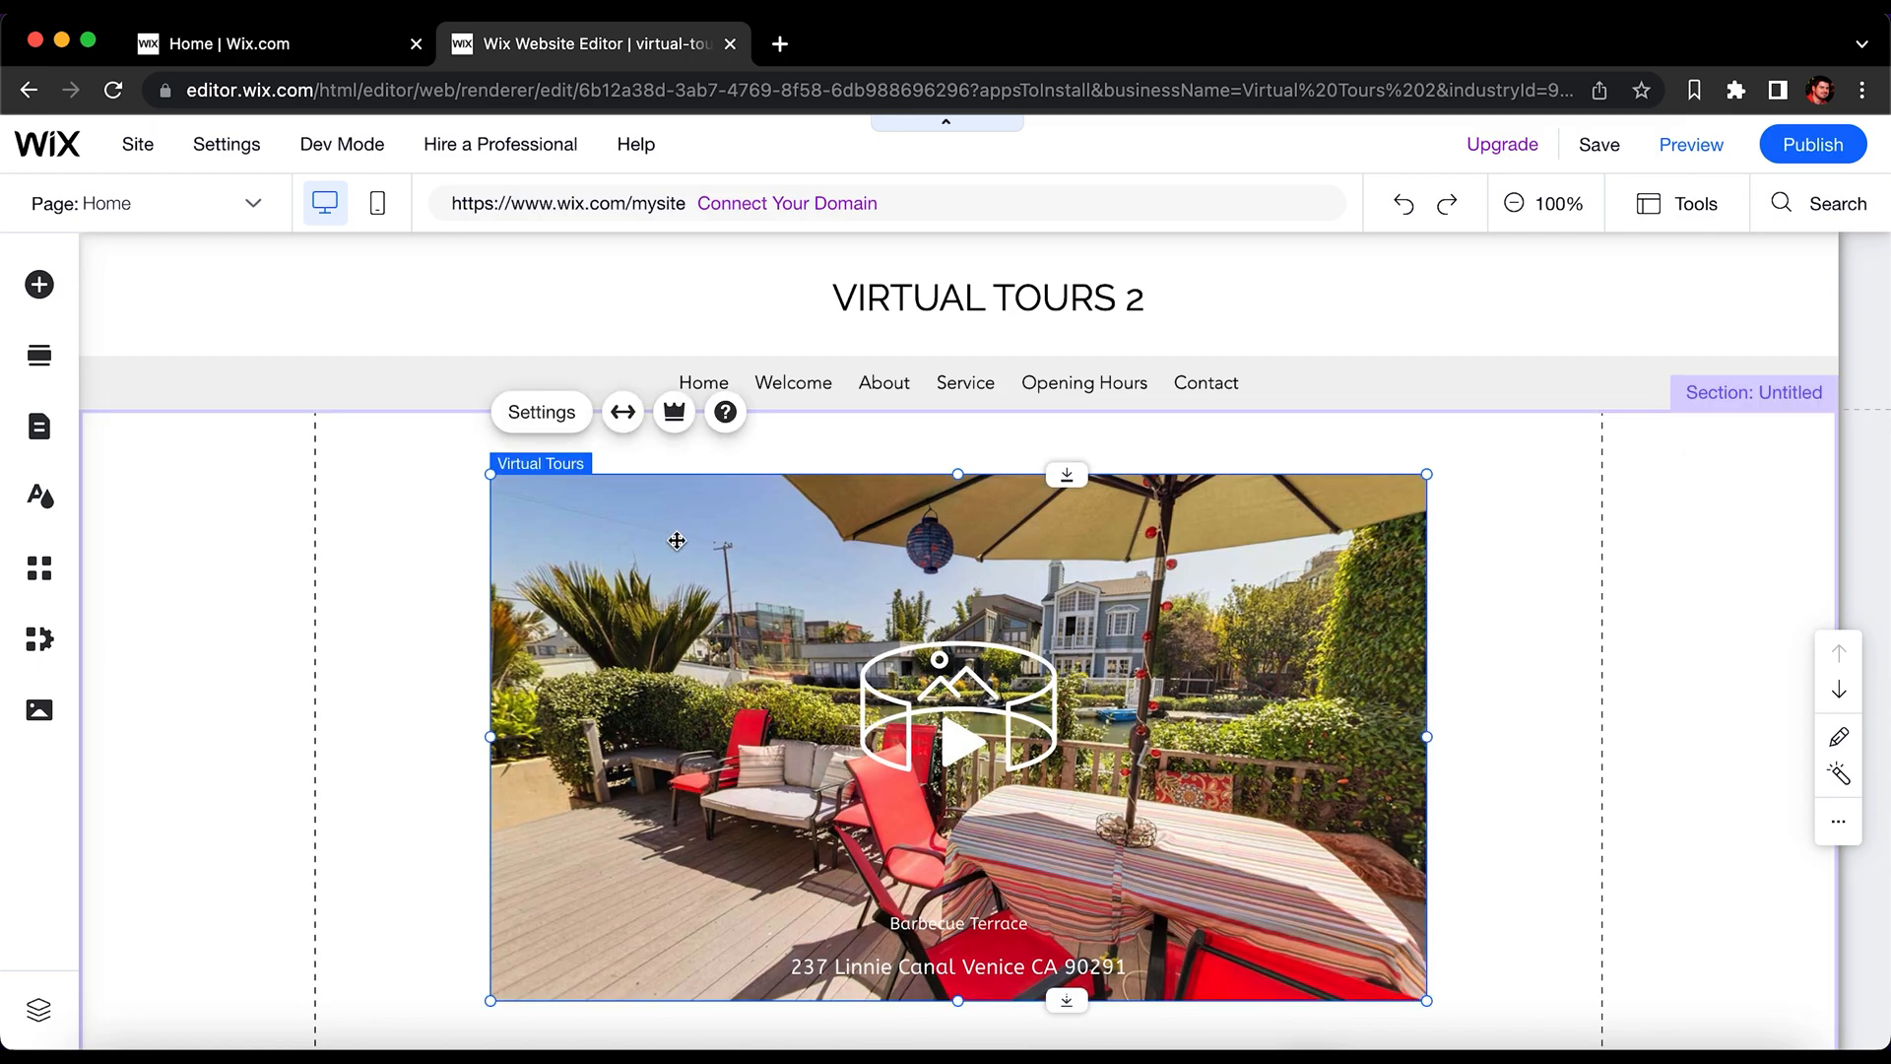
pyautogui.click(543, 413)
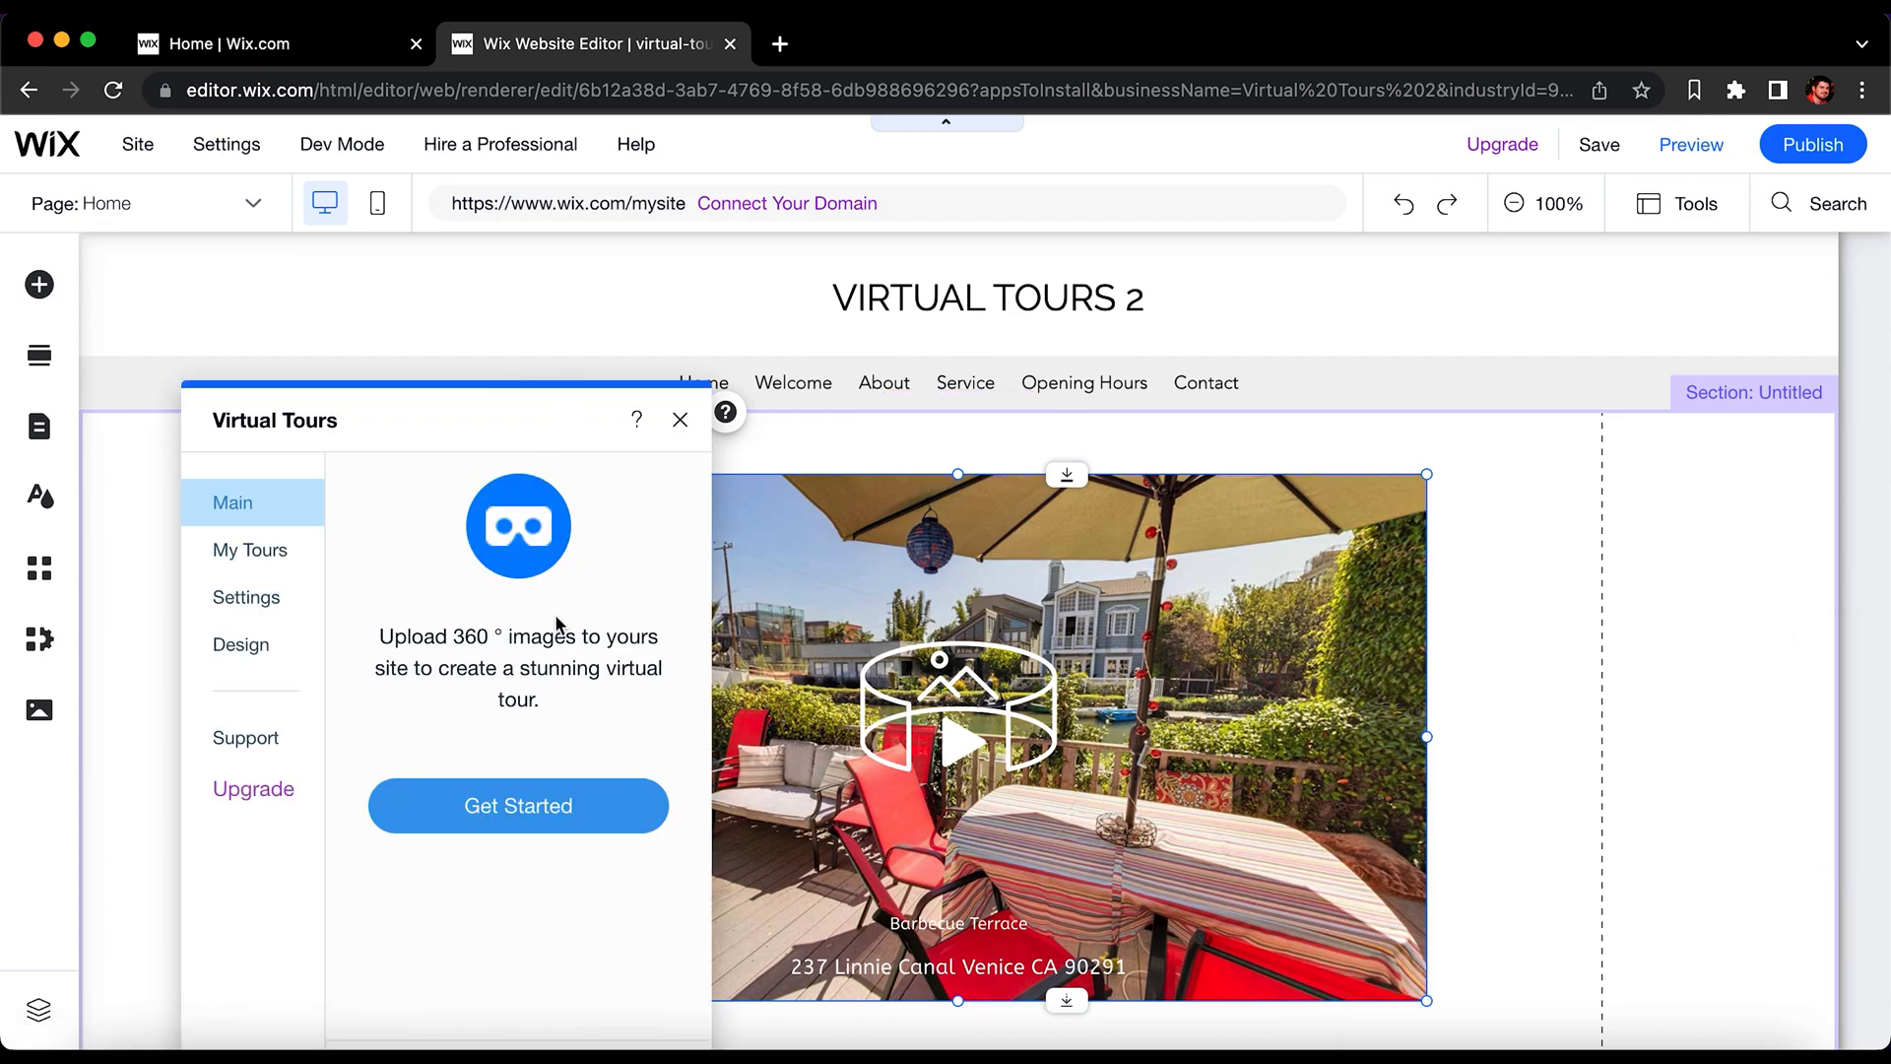
pyautogui.click(522, 813)
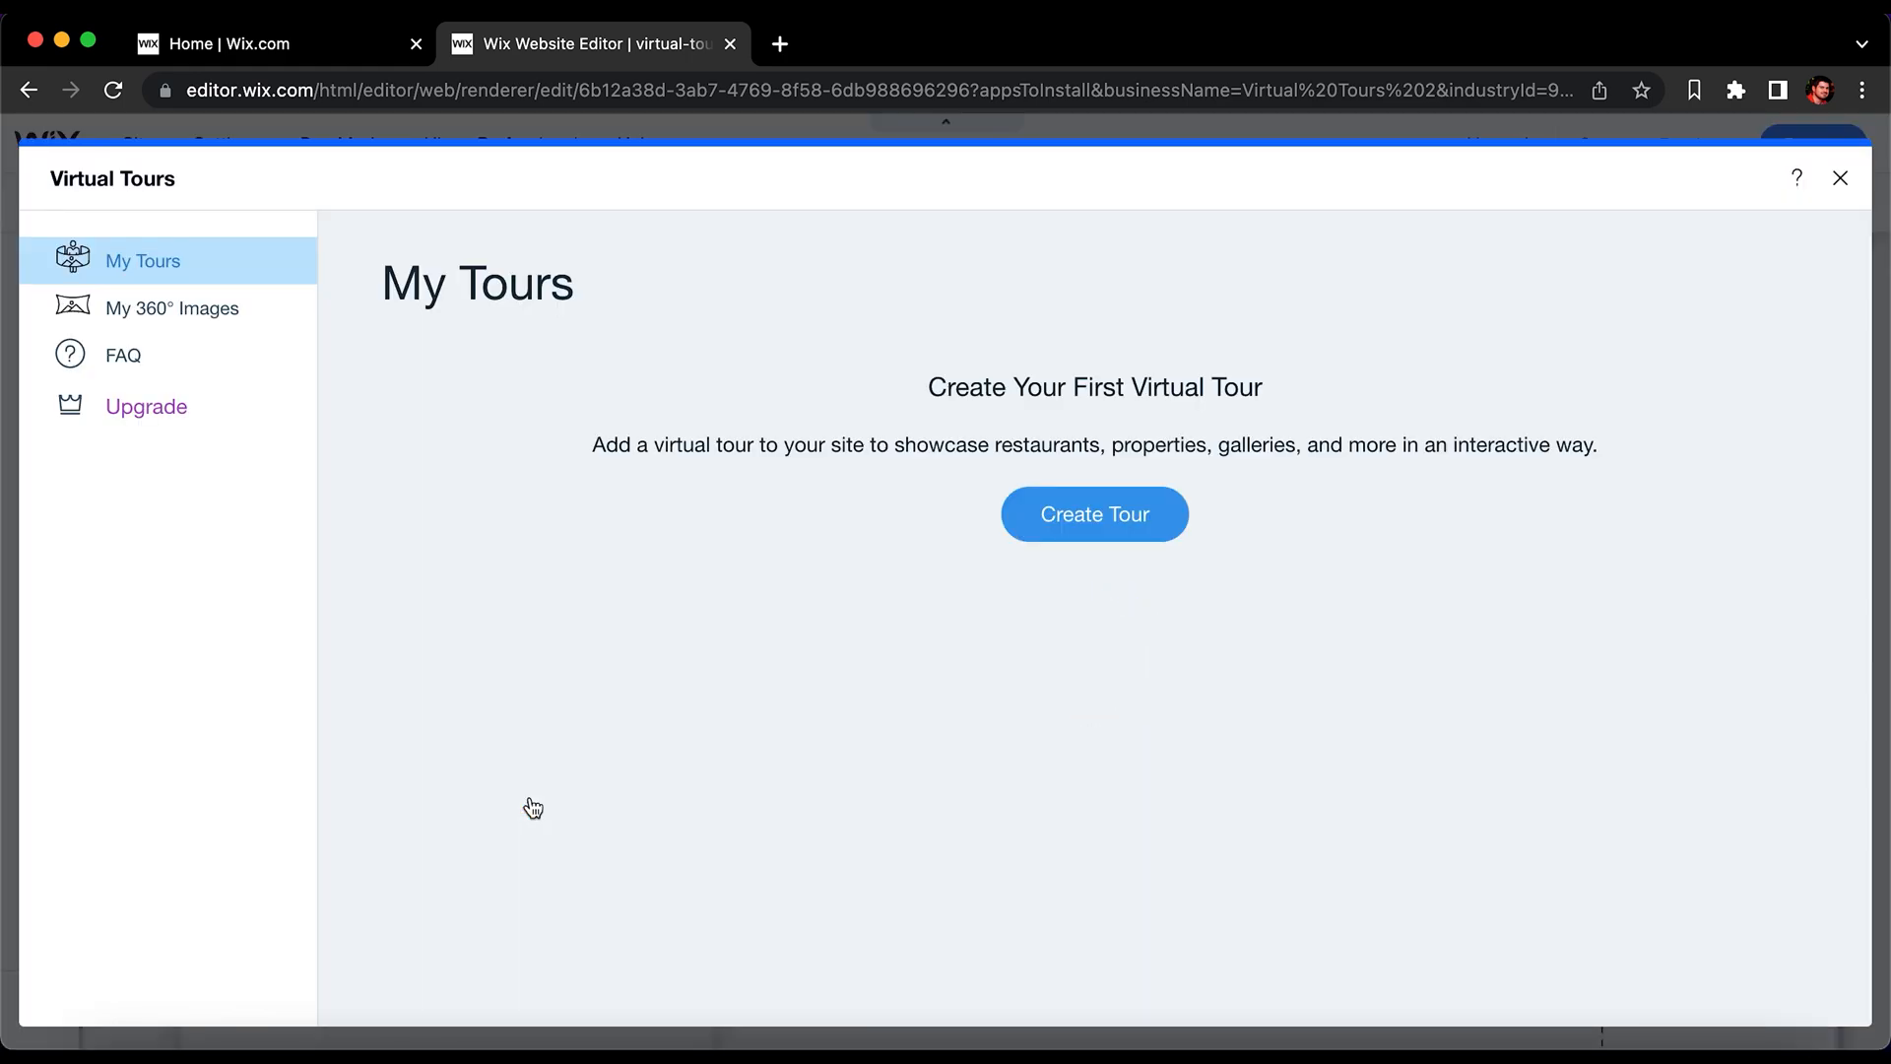
pyautogui.click(1118, 516)
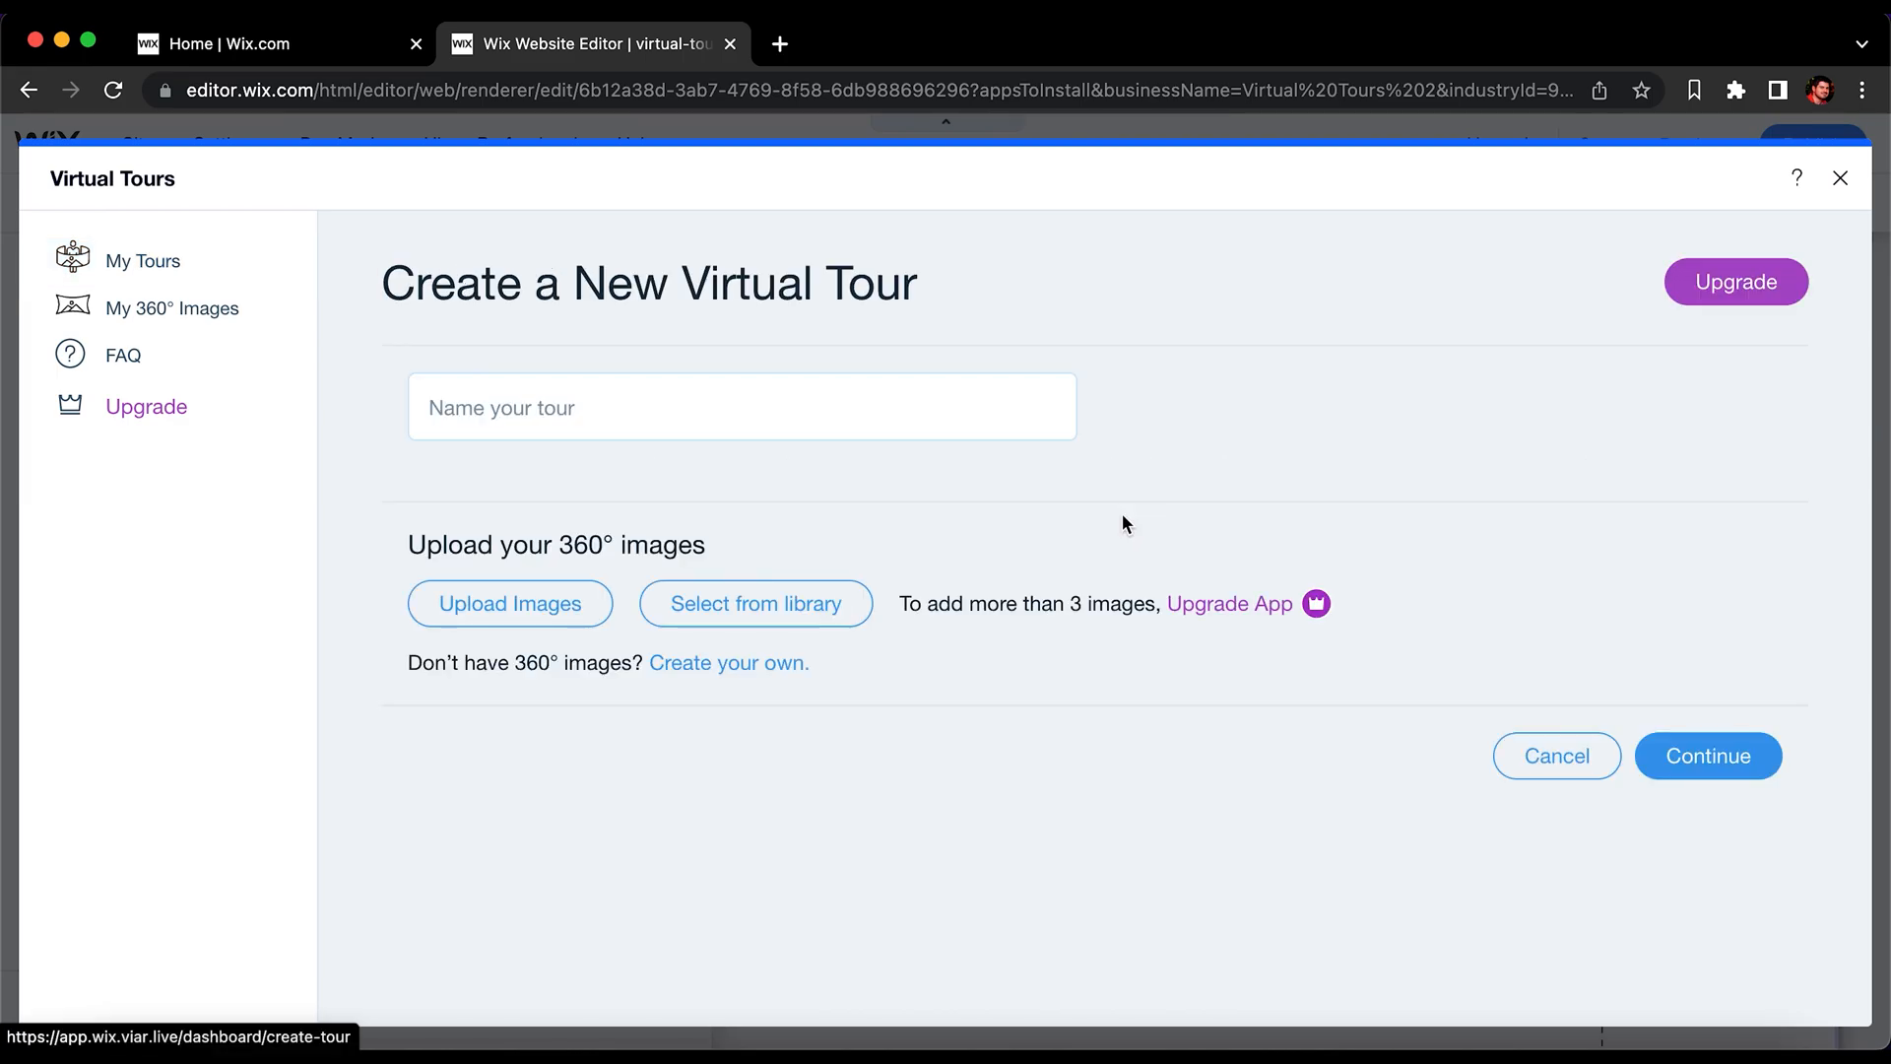
# Step: Name the new virtual tour "Test"
pyautogui.click(567, 407)
pyautogui.write('Test')
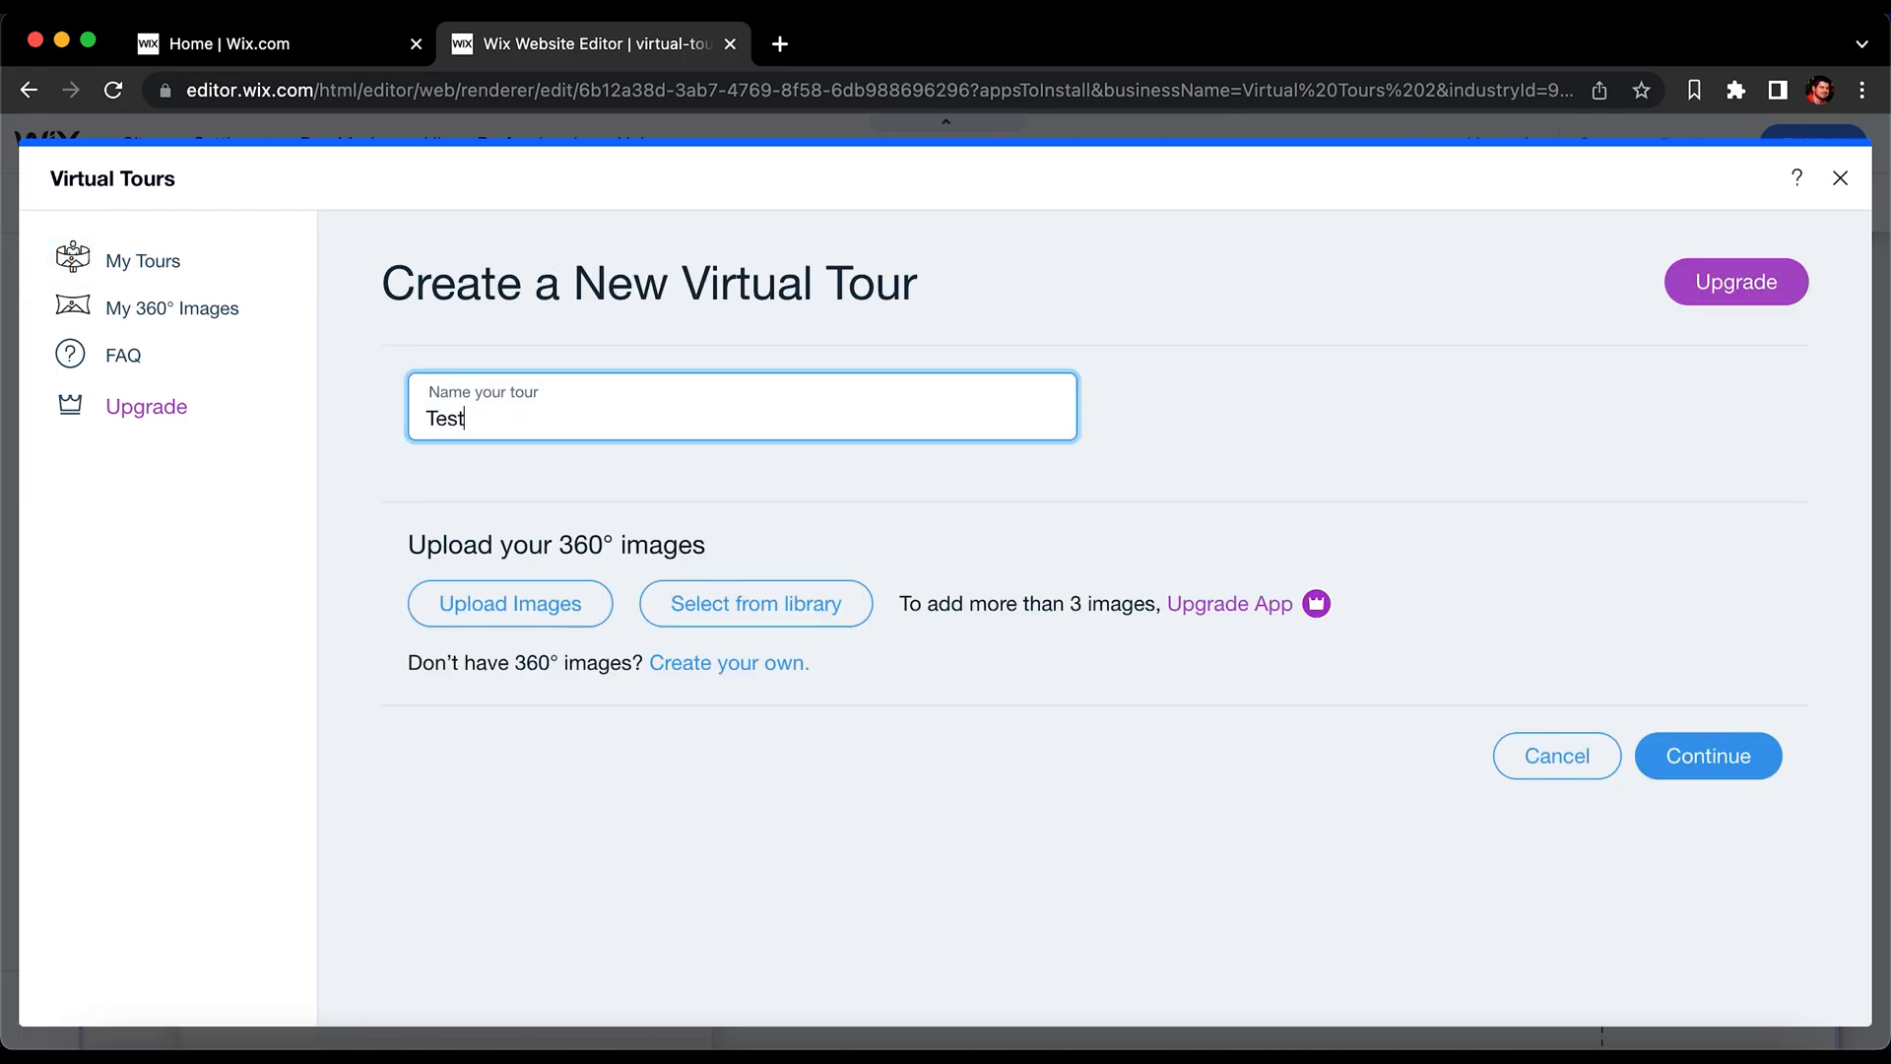
pyautogui.click(887, 554)
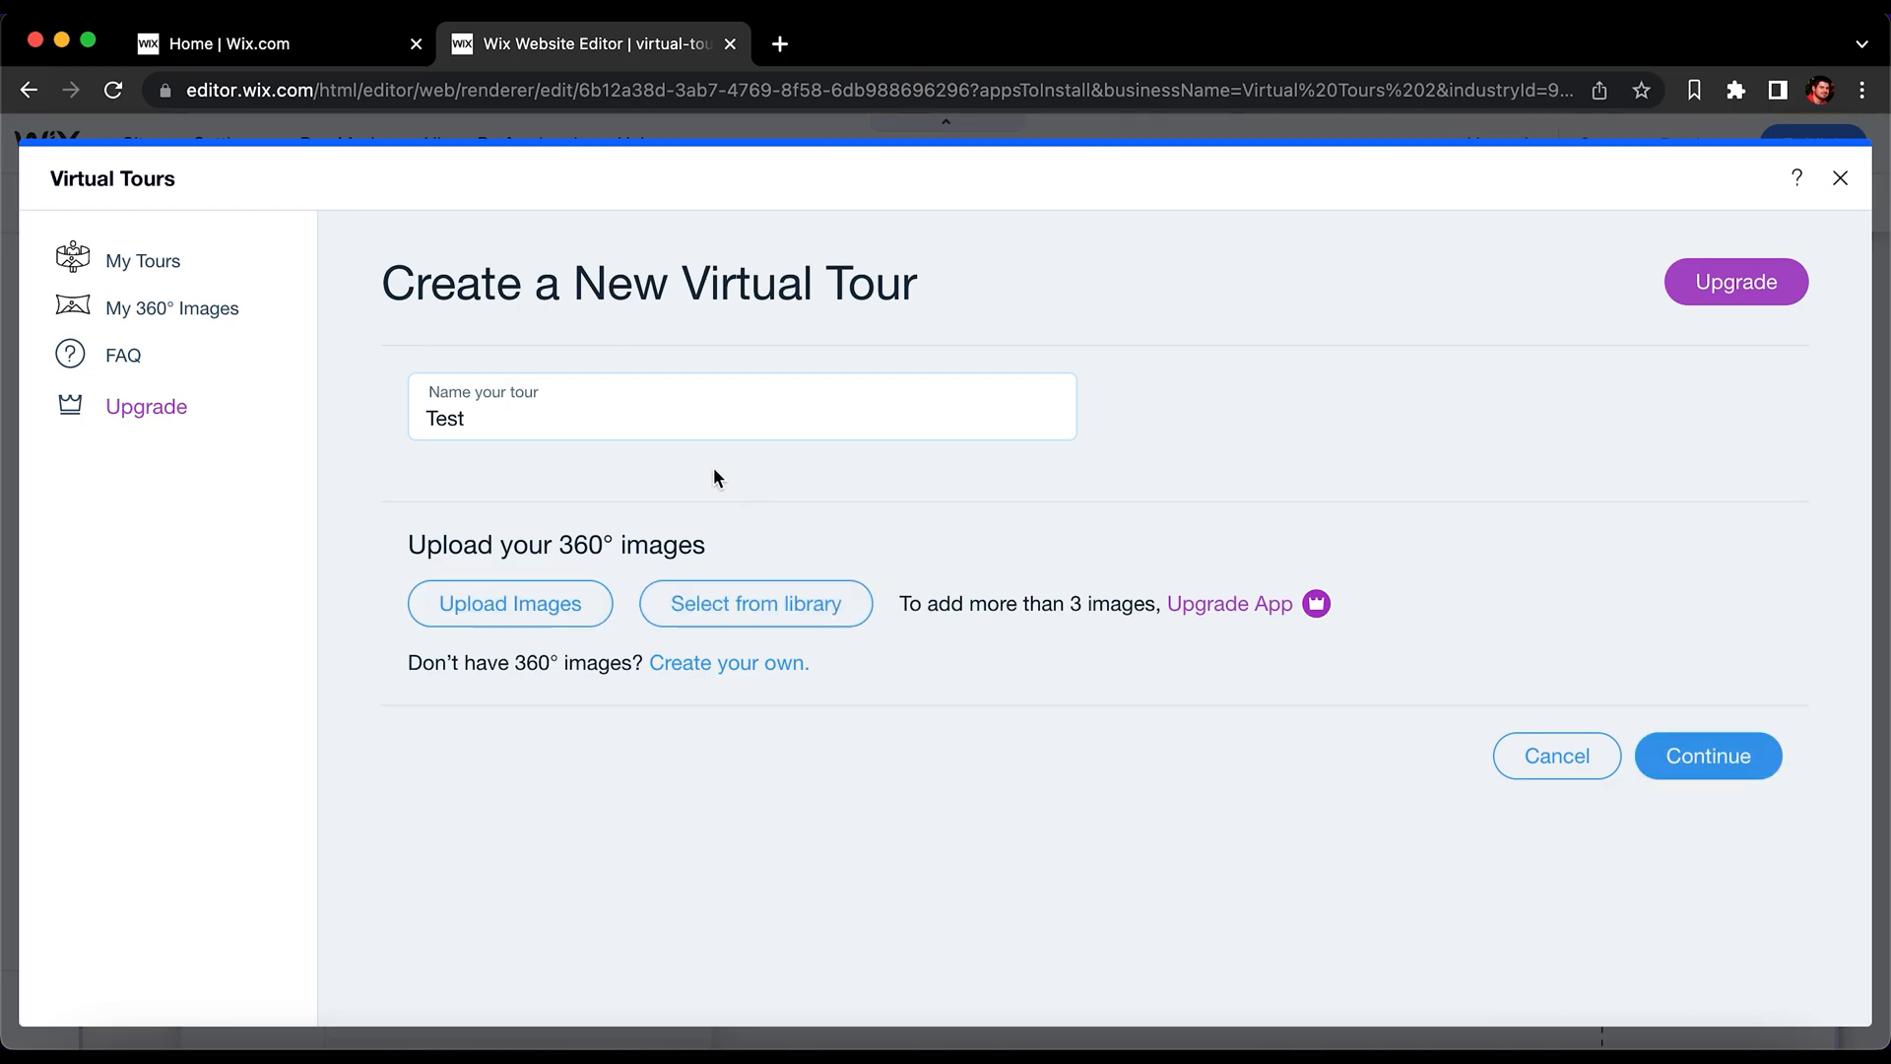
# Step: Upload 01.jpg from the 360 Pics folder on the Desktop to the tour's 360° images
pyautogui.click(528, 605)
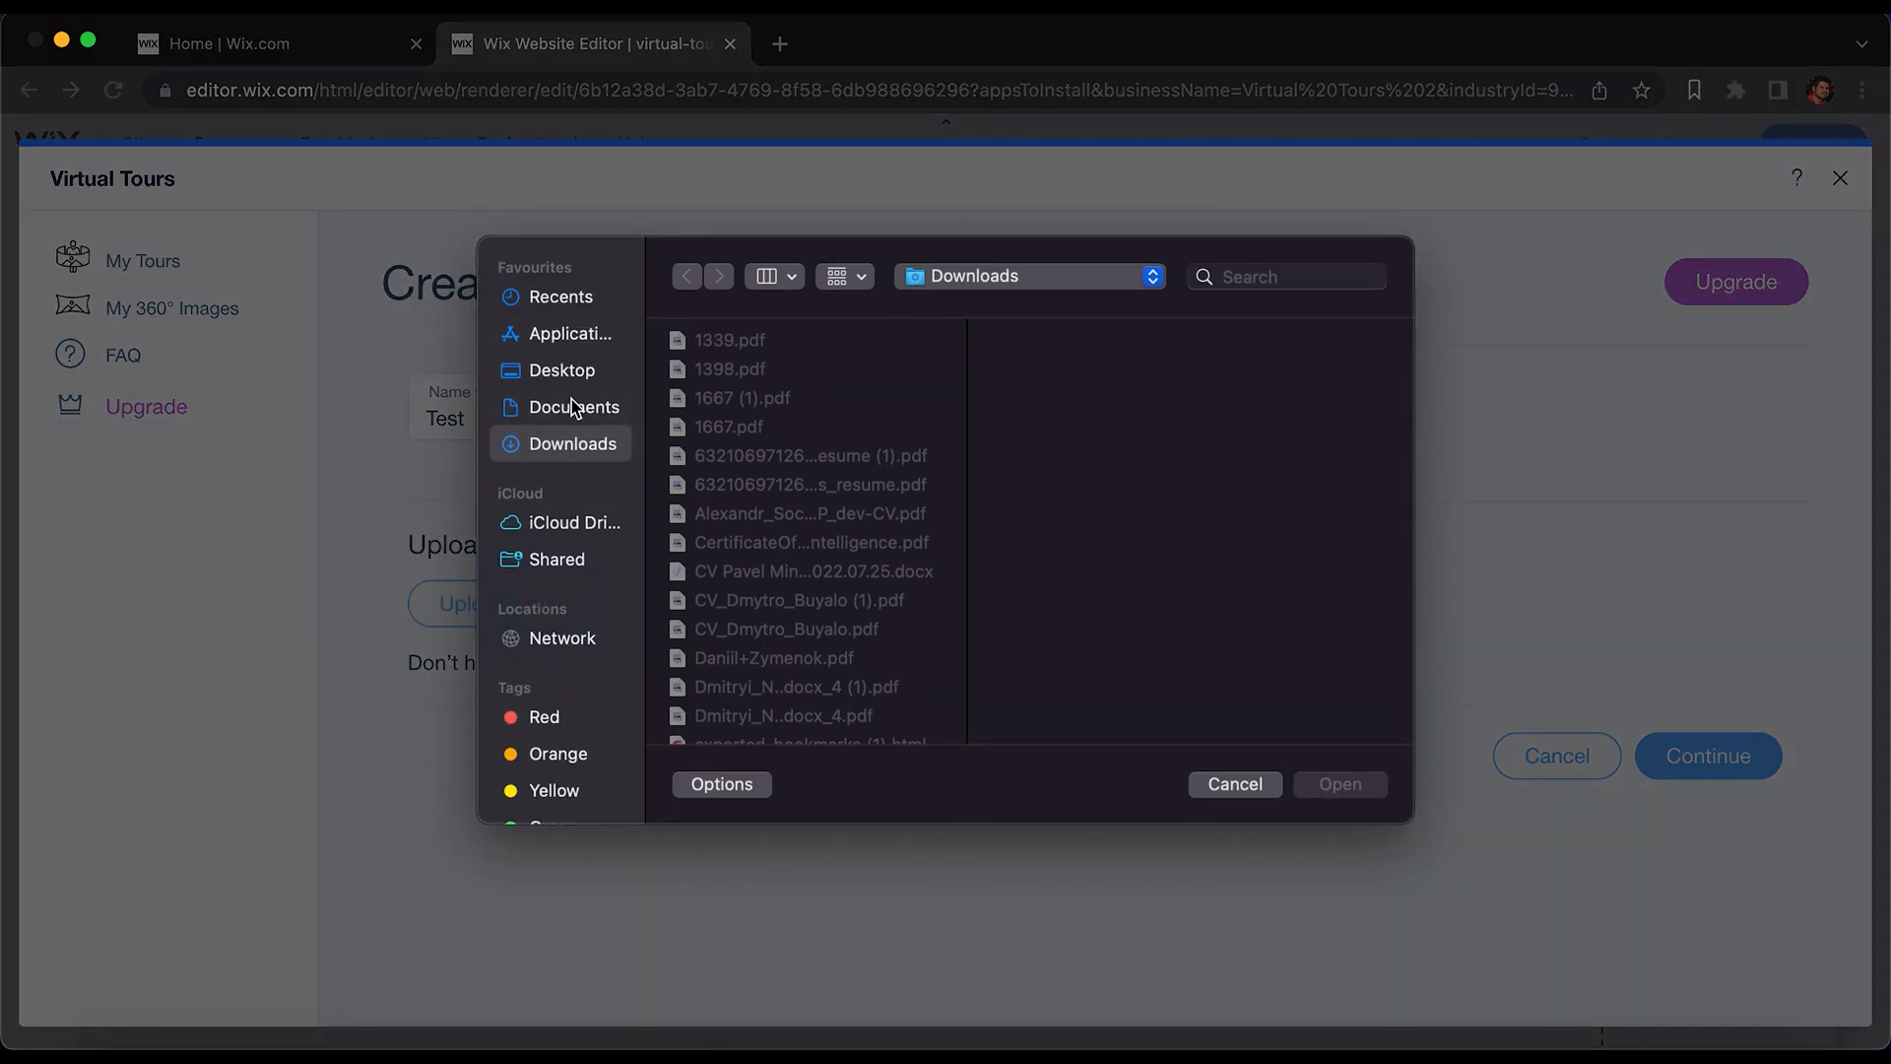
pyautogui.click(563, 370)
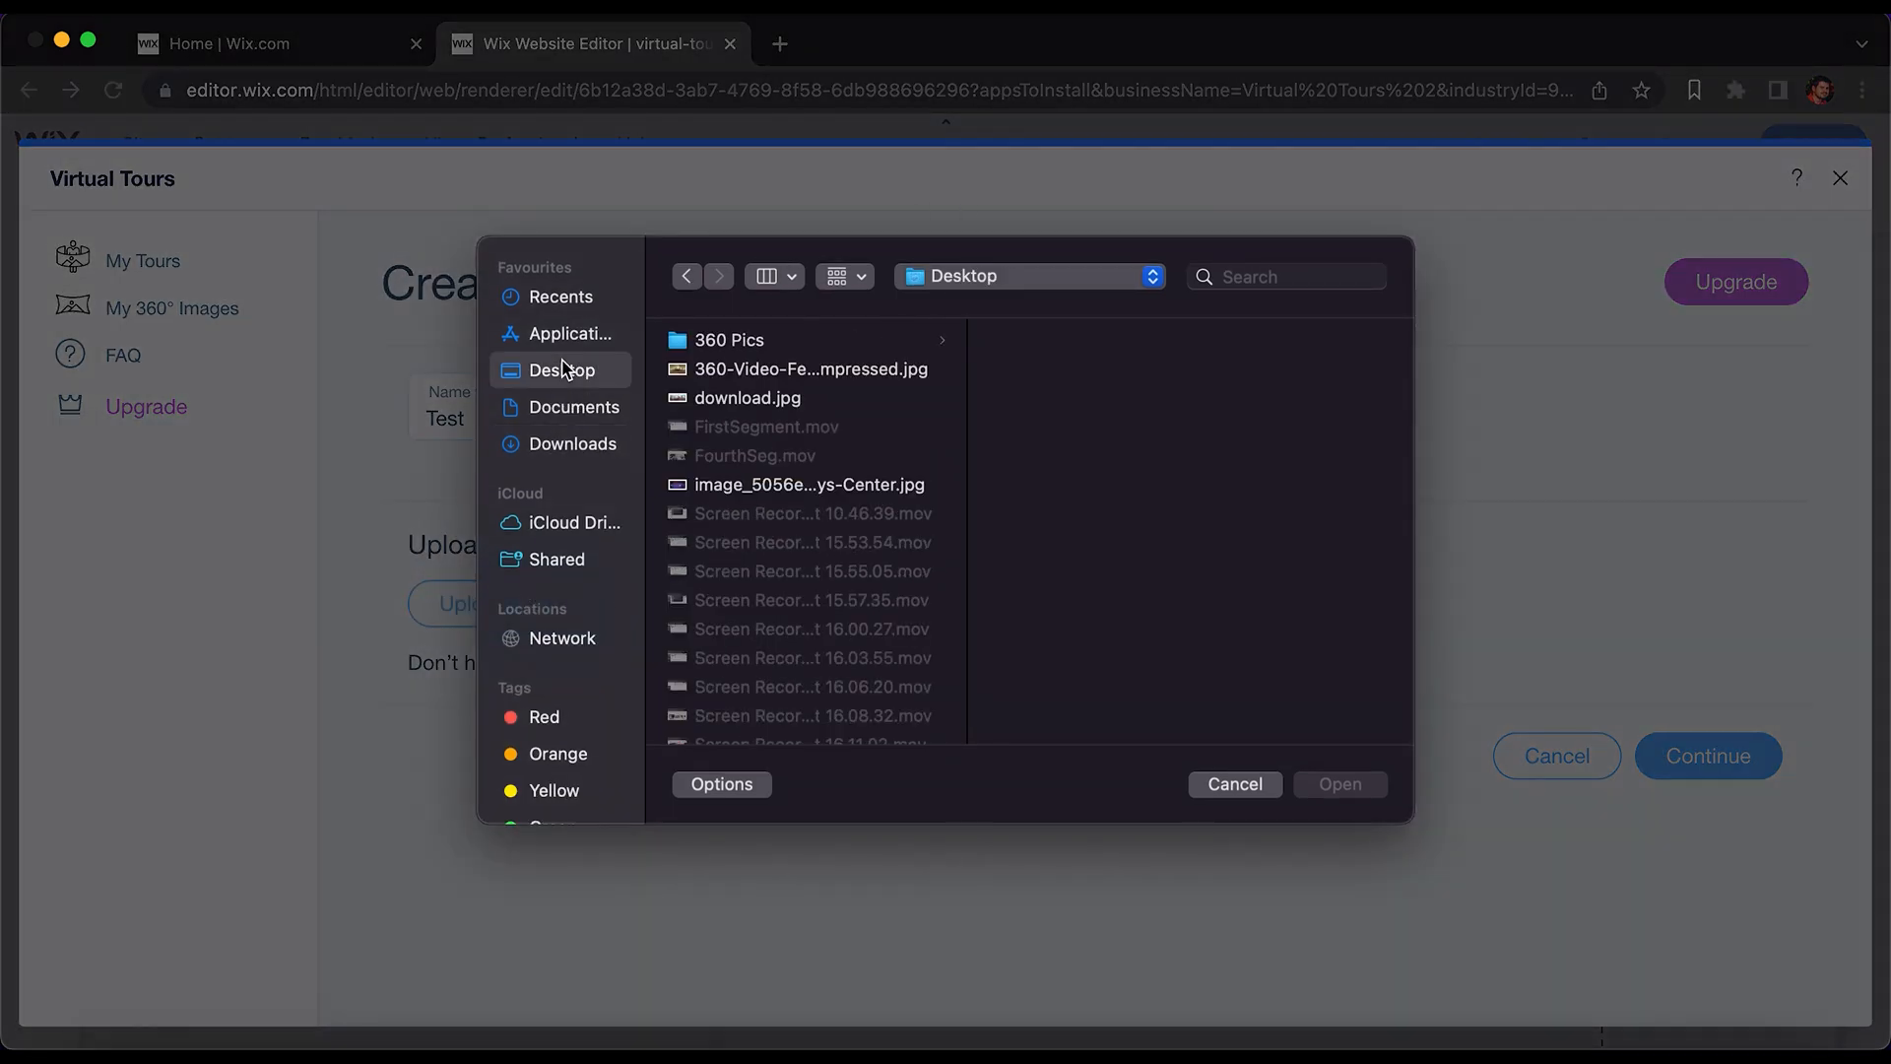
pyautogui.click(753, 343)
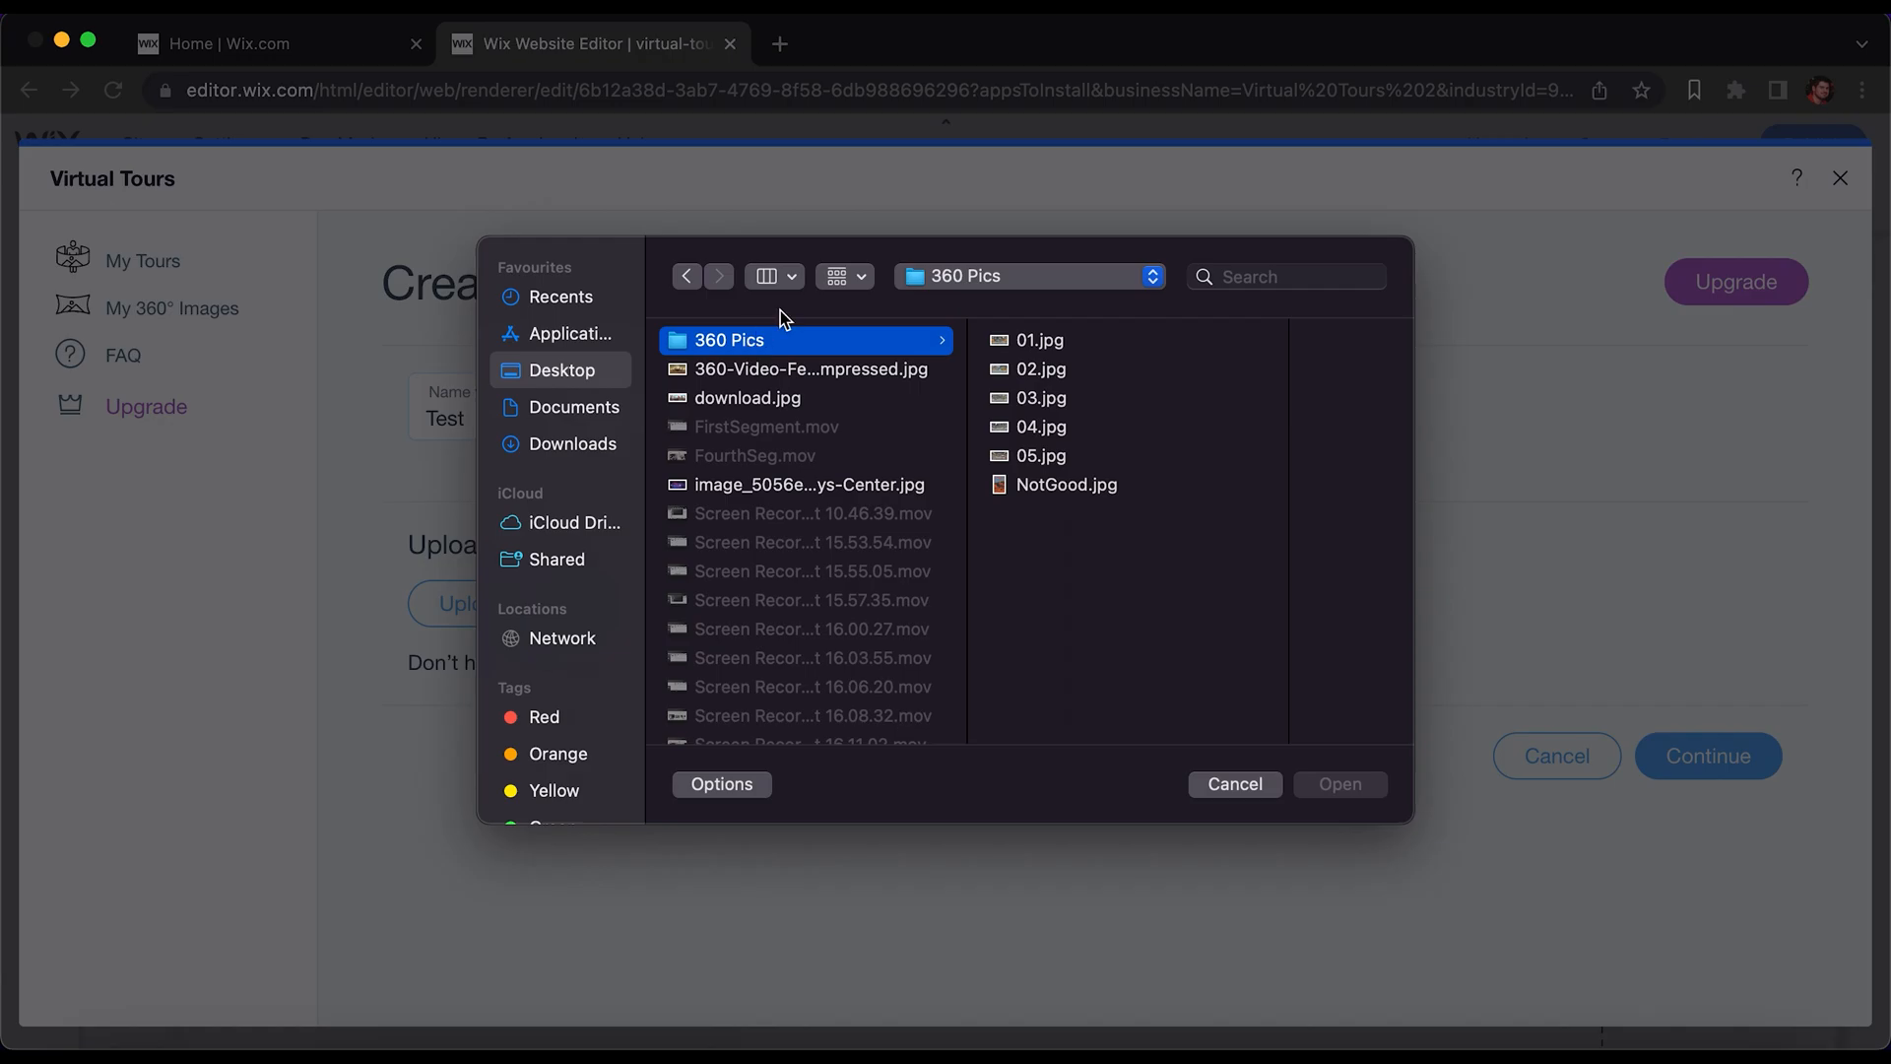
pyautogui.click(1062, 347)
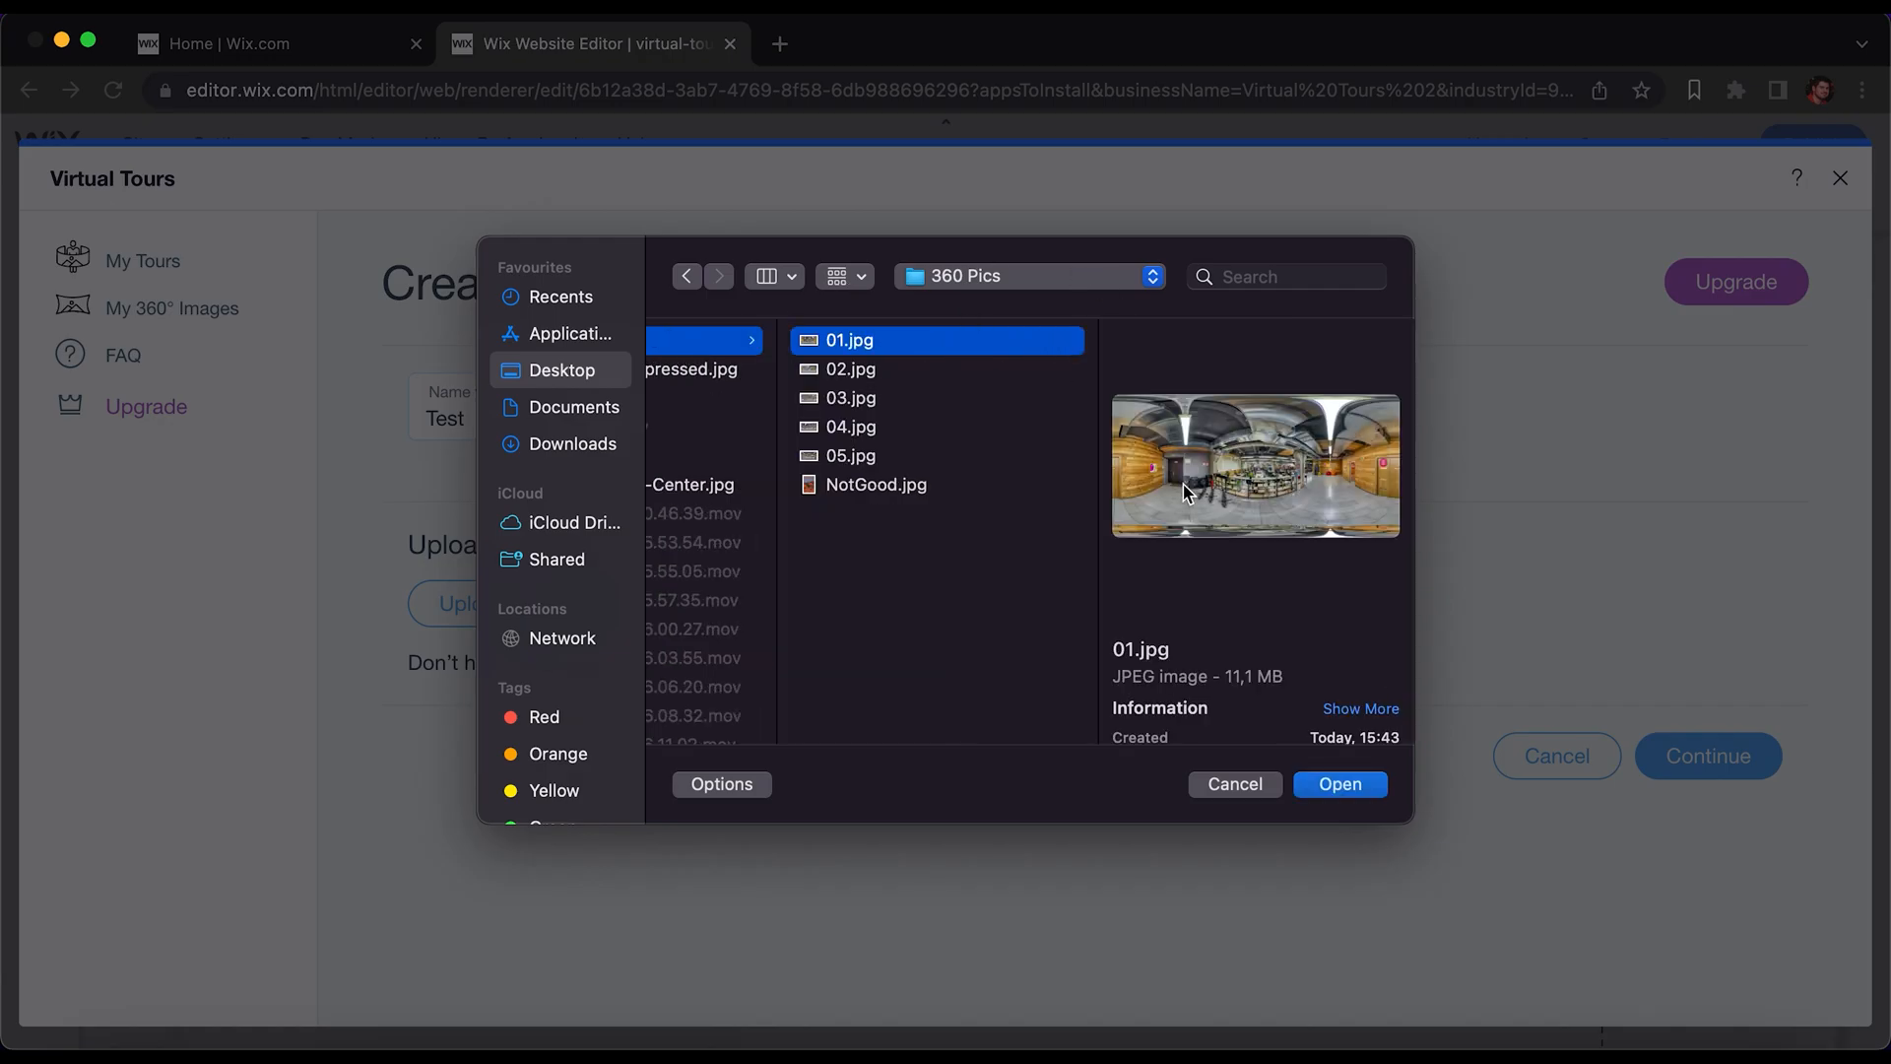
pyautogui.click(1340, 785)
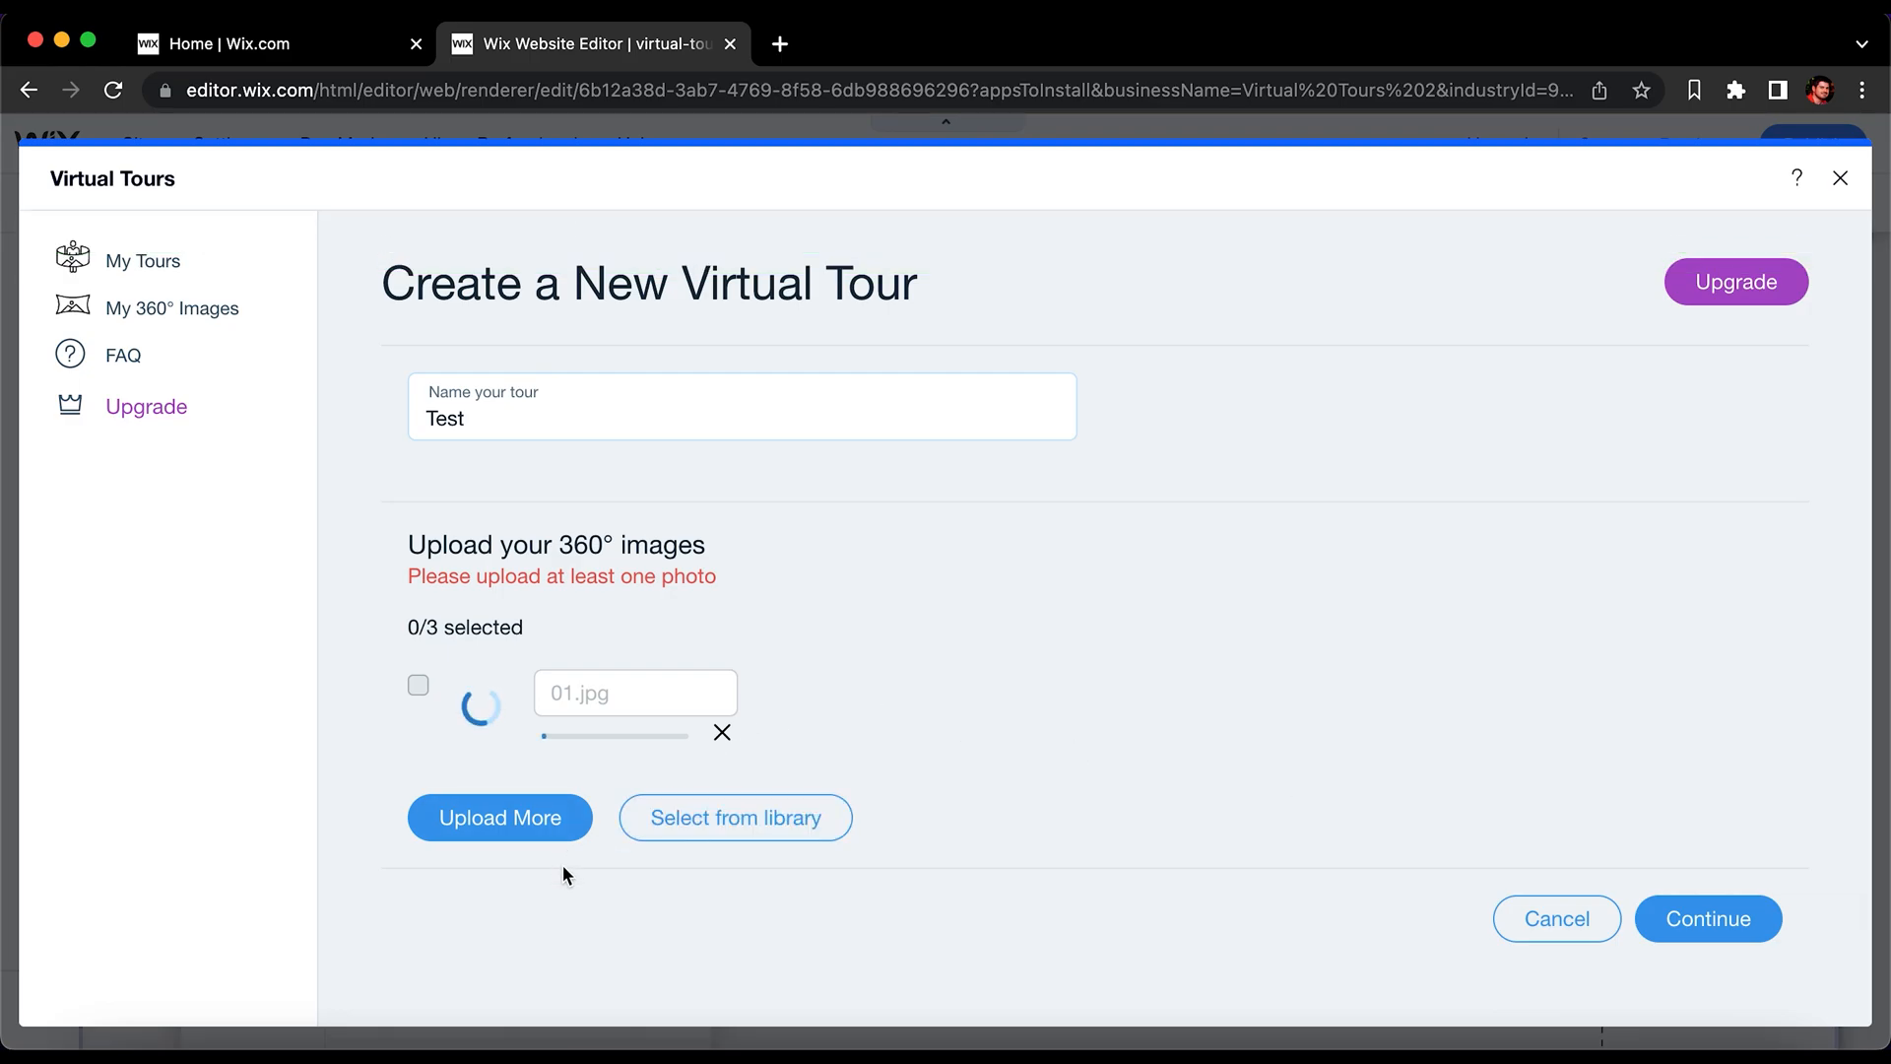
# Step: Upload the four remaining 360° images, 02.jpg through 05.jpg, from the 360 Pics folder
pyautogui.click(523, 824)
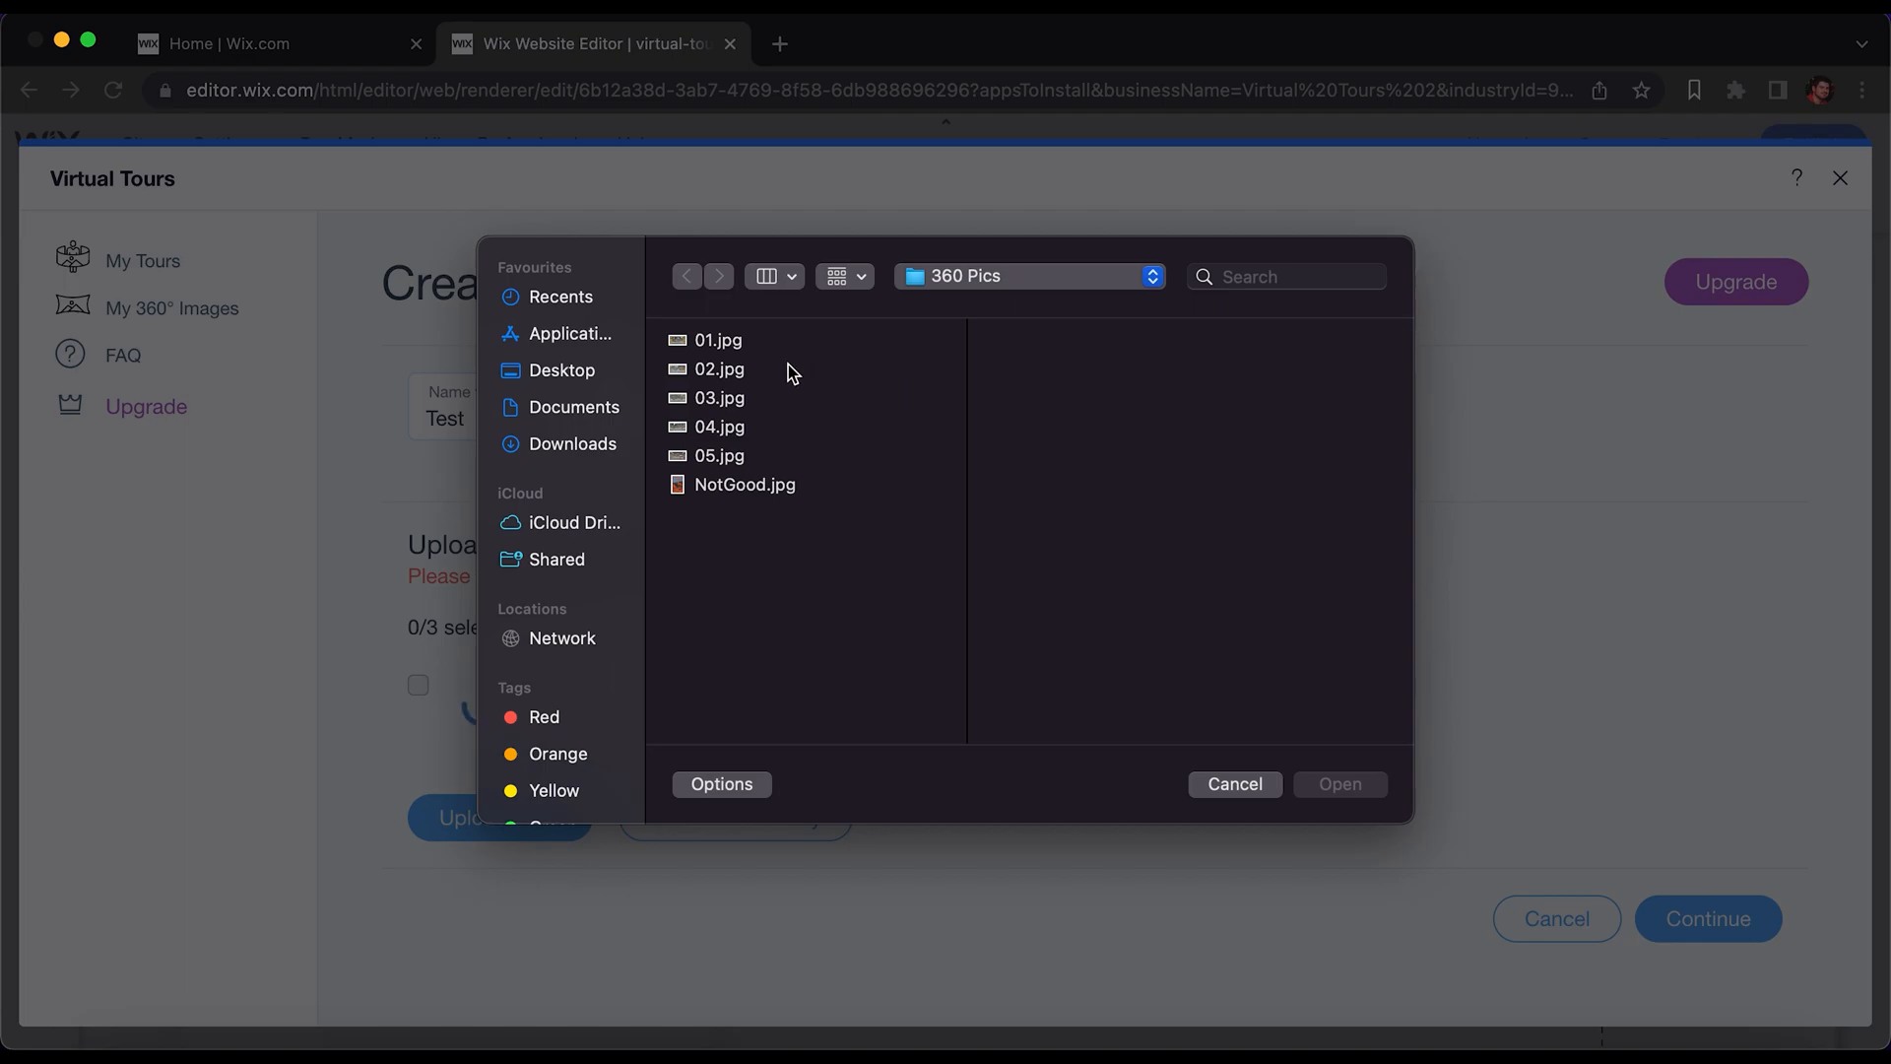
pyautogui.click(748, 374)
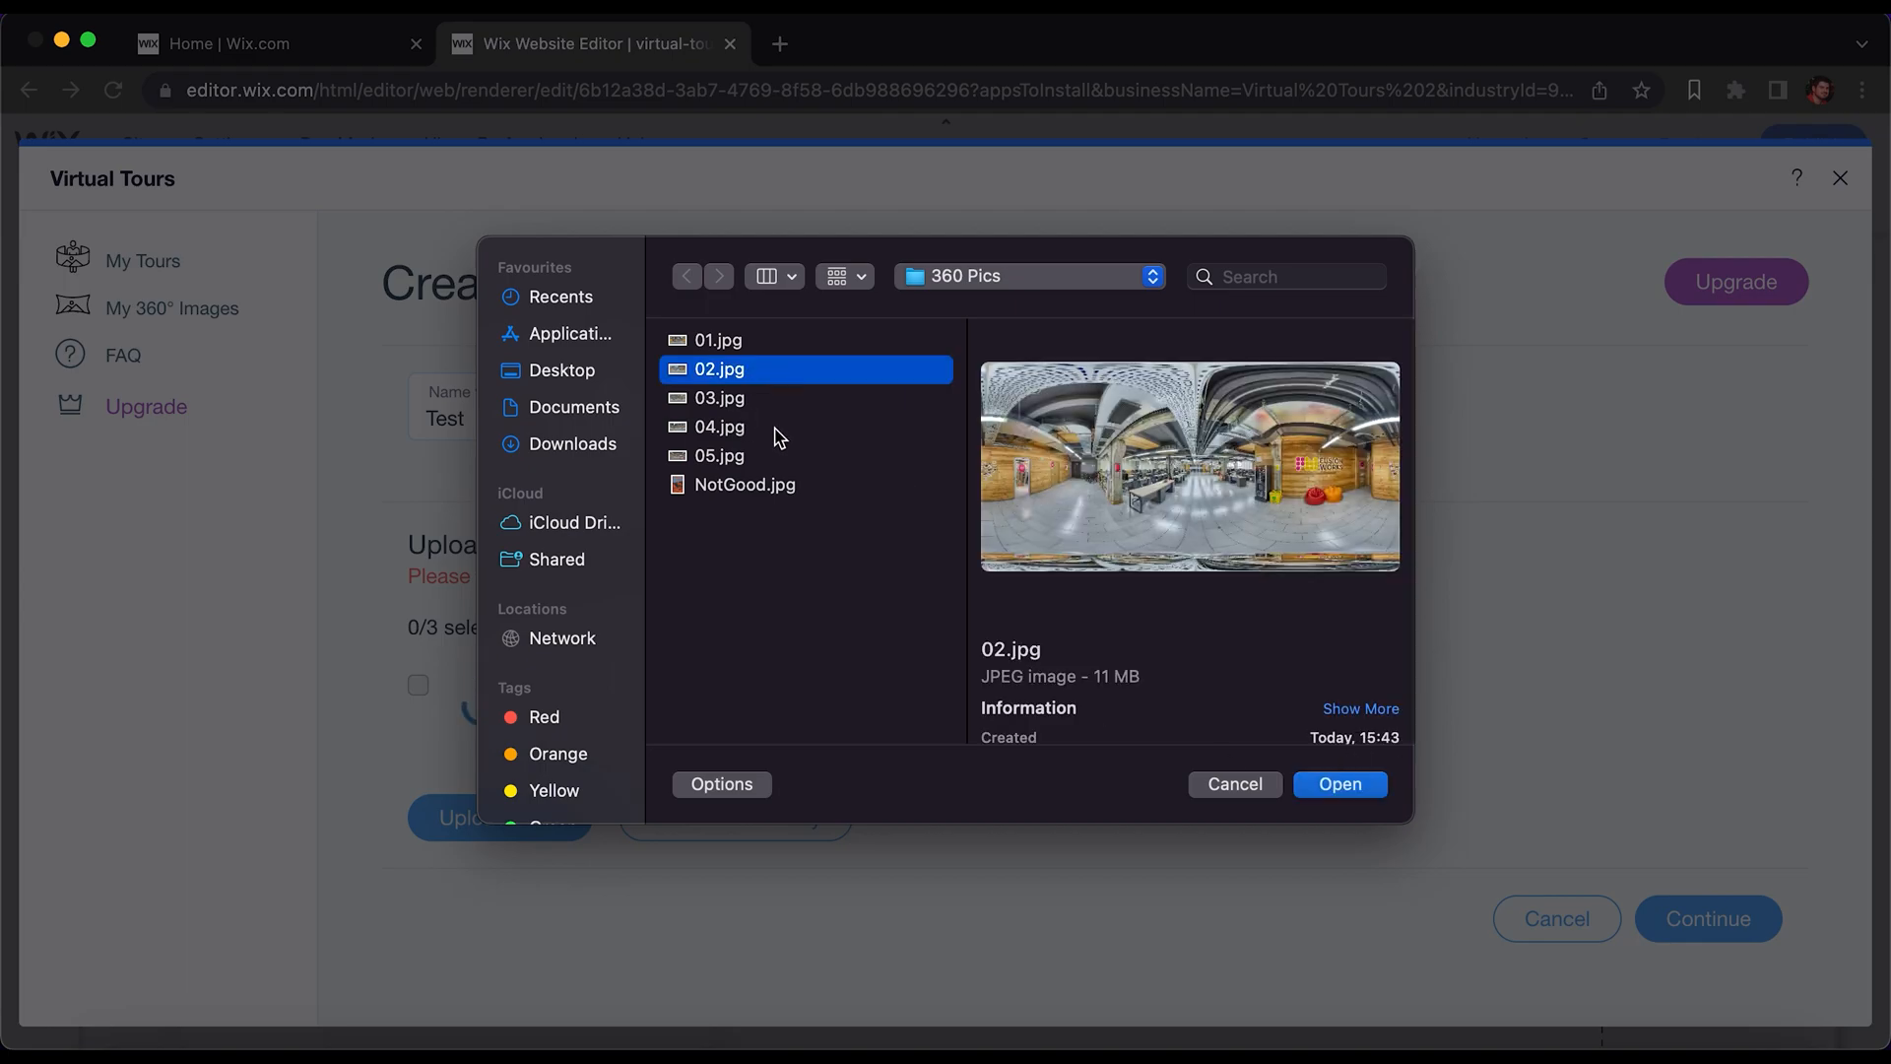
pyautogui.keyDown('shift'); pyautogui.click(759, 399); pyautogui.keyUp('shift')
pyautogui.keyDown('shift'); pyautogui.click(747, 429); pyautogui.keyUp('shift')
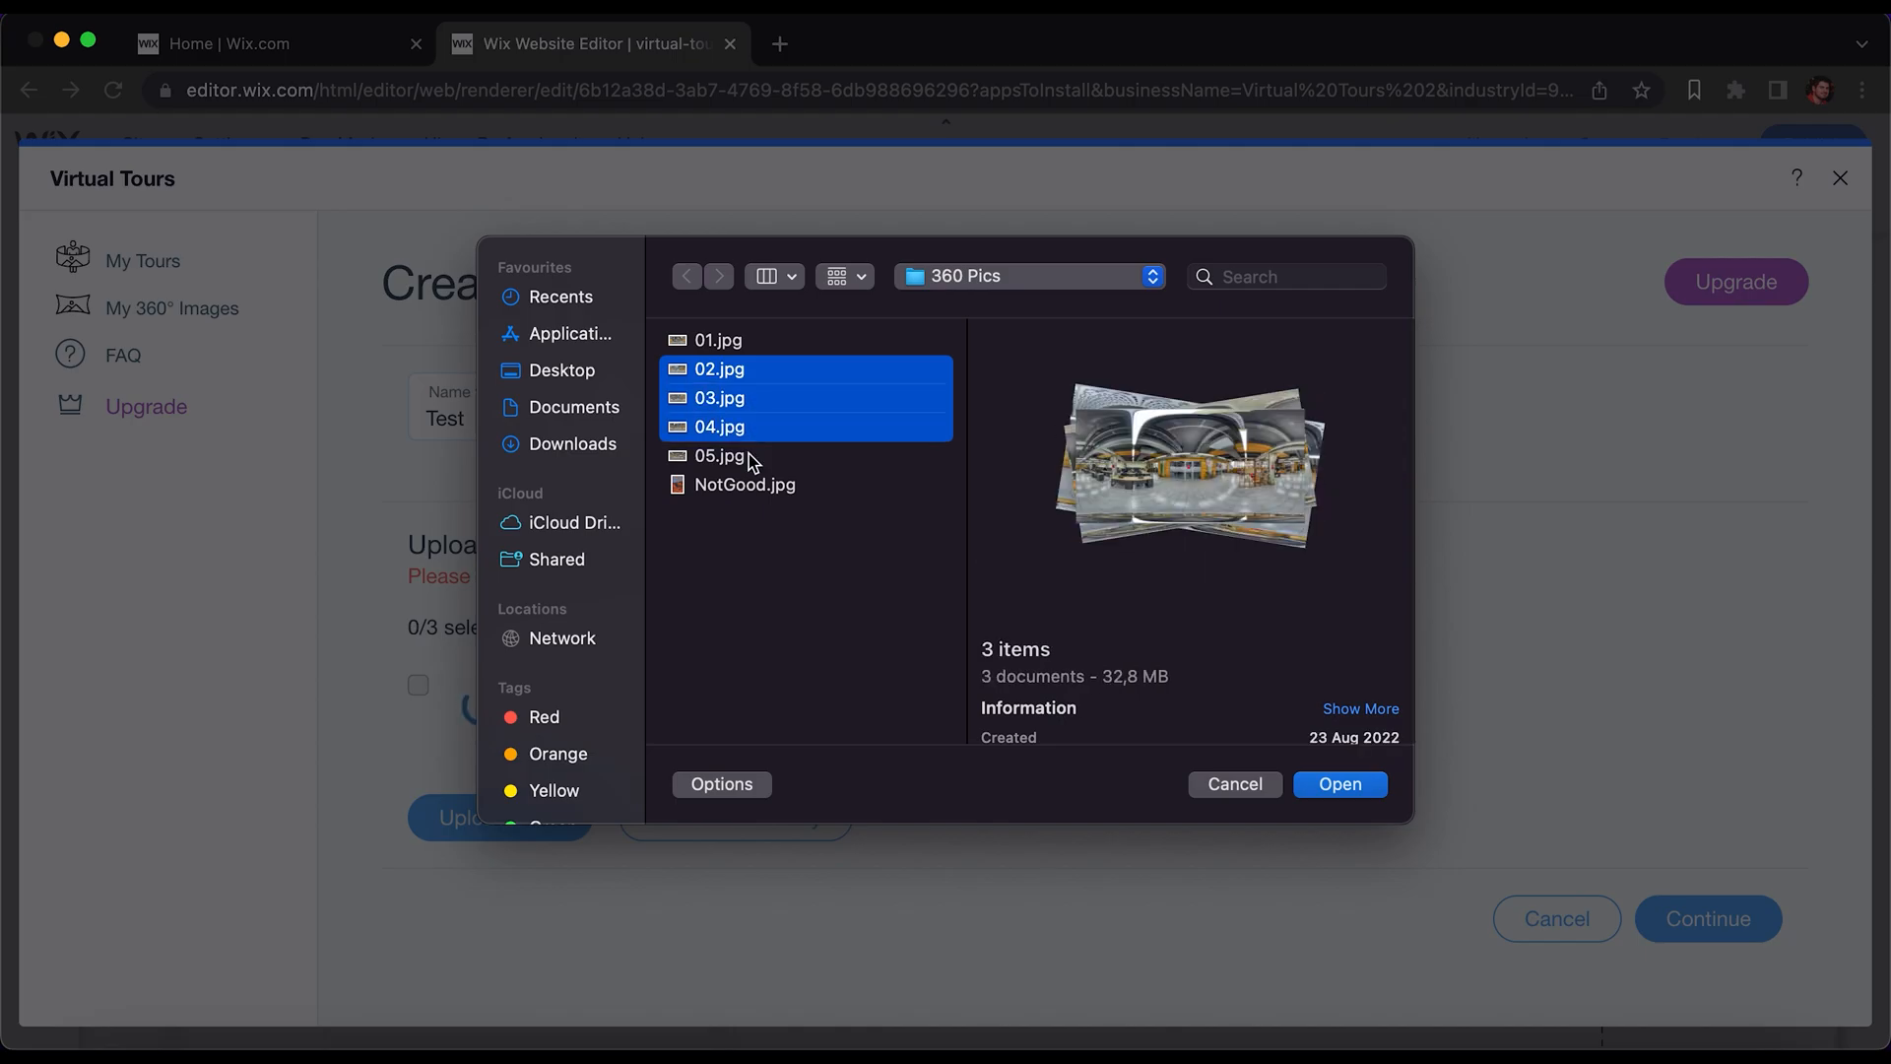
pyautogui.keyDown('shift'); pyautogui.click(750, 458); pyautogui.keyUp('shift')
pyautogui.click(1382, 787)
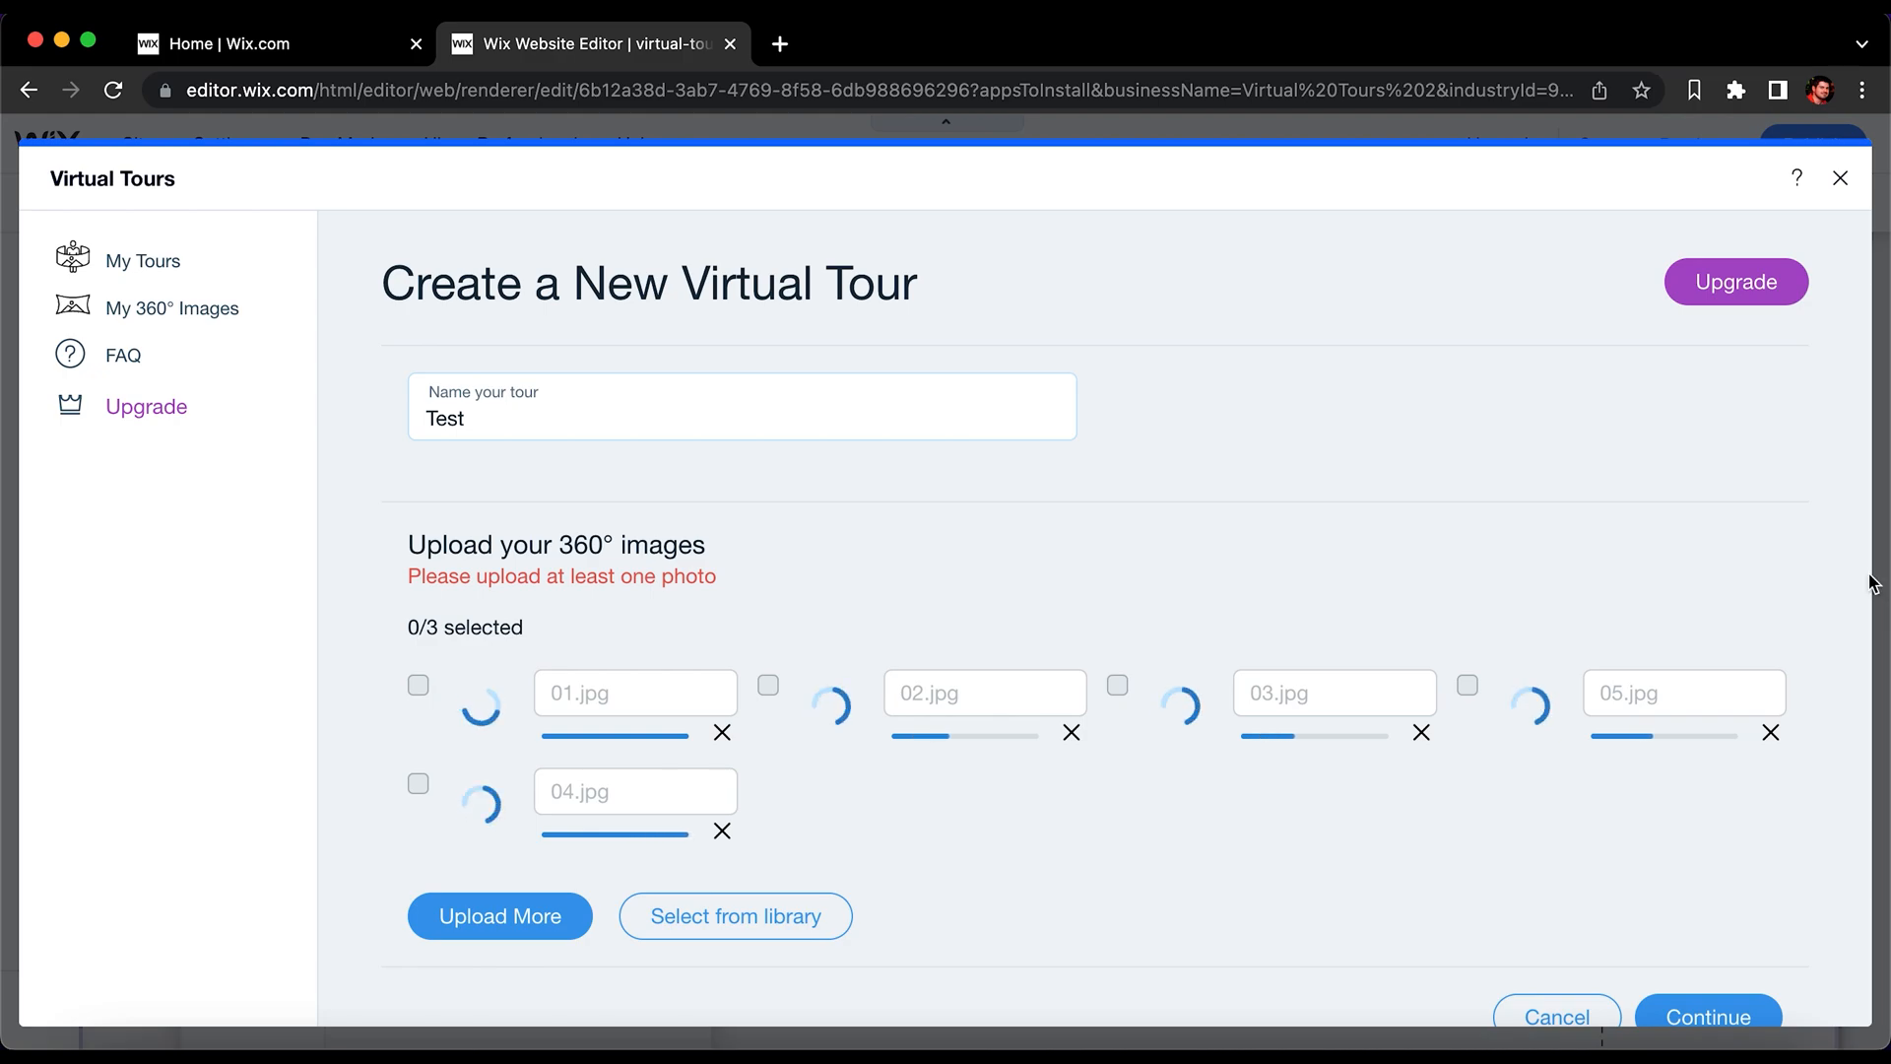
# Step: Try uploading NotGood.jpg from the 360 Pics folder, and remove it from the image list
pyautogui.scroll(-1, 1866, 676)
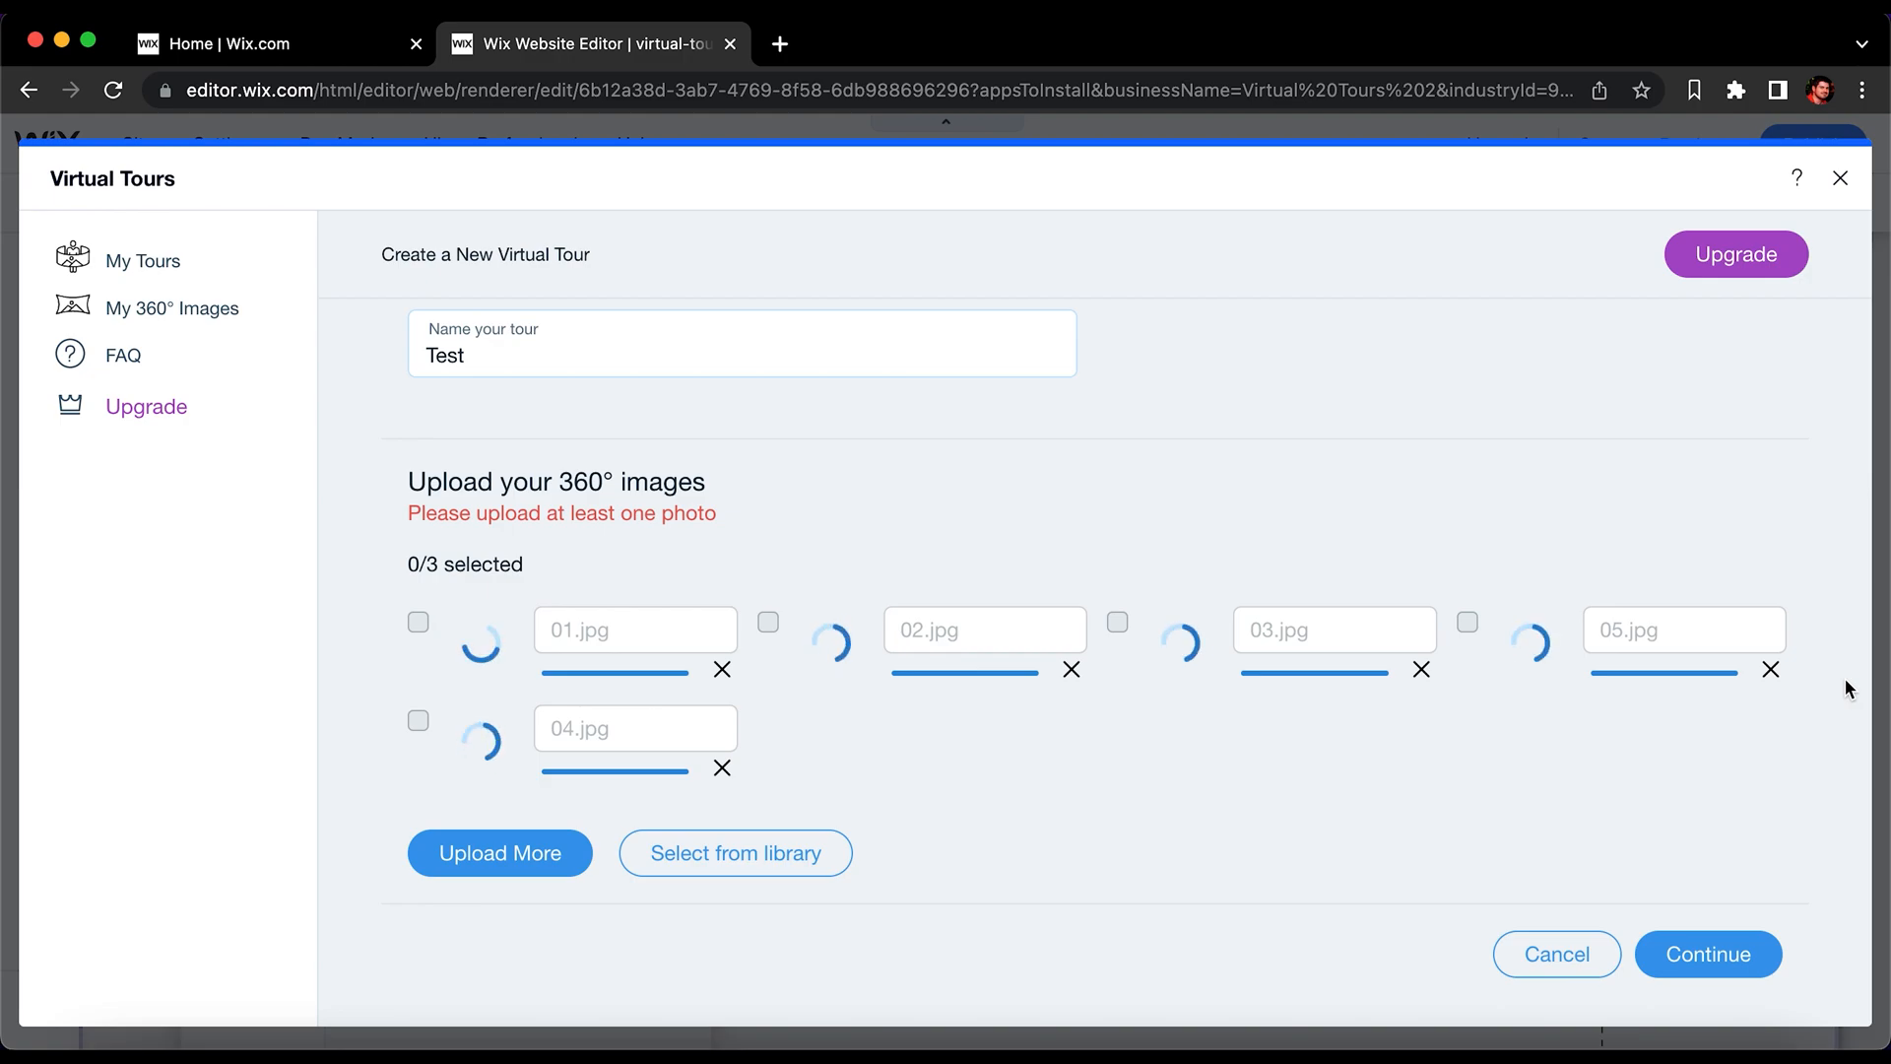
pyautogui.click(569, 855)
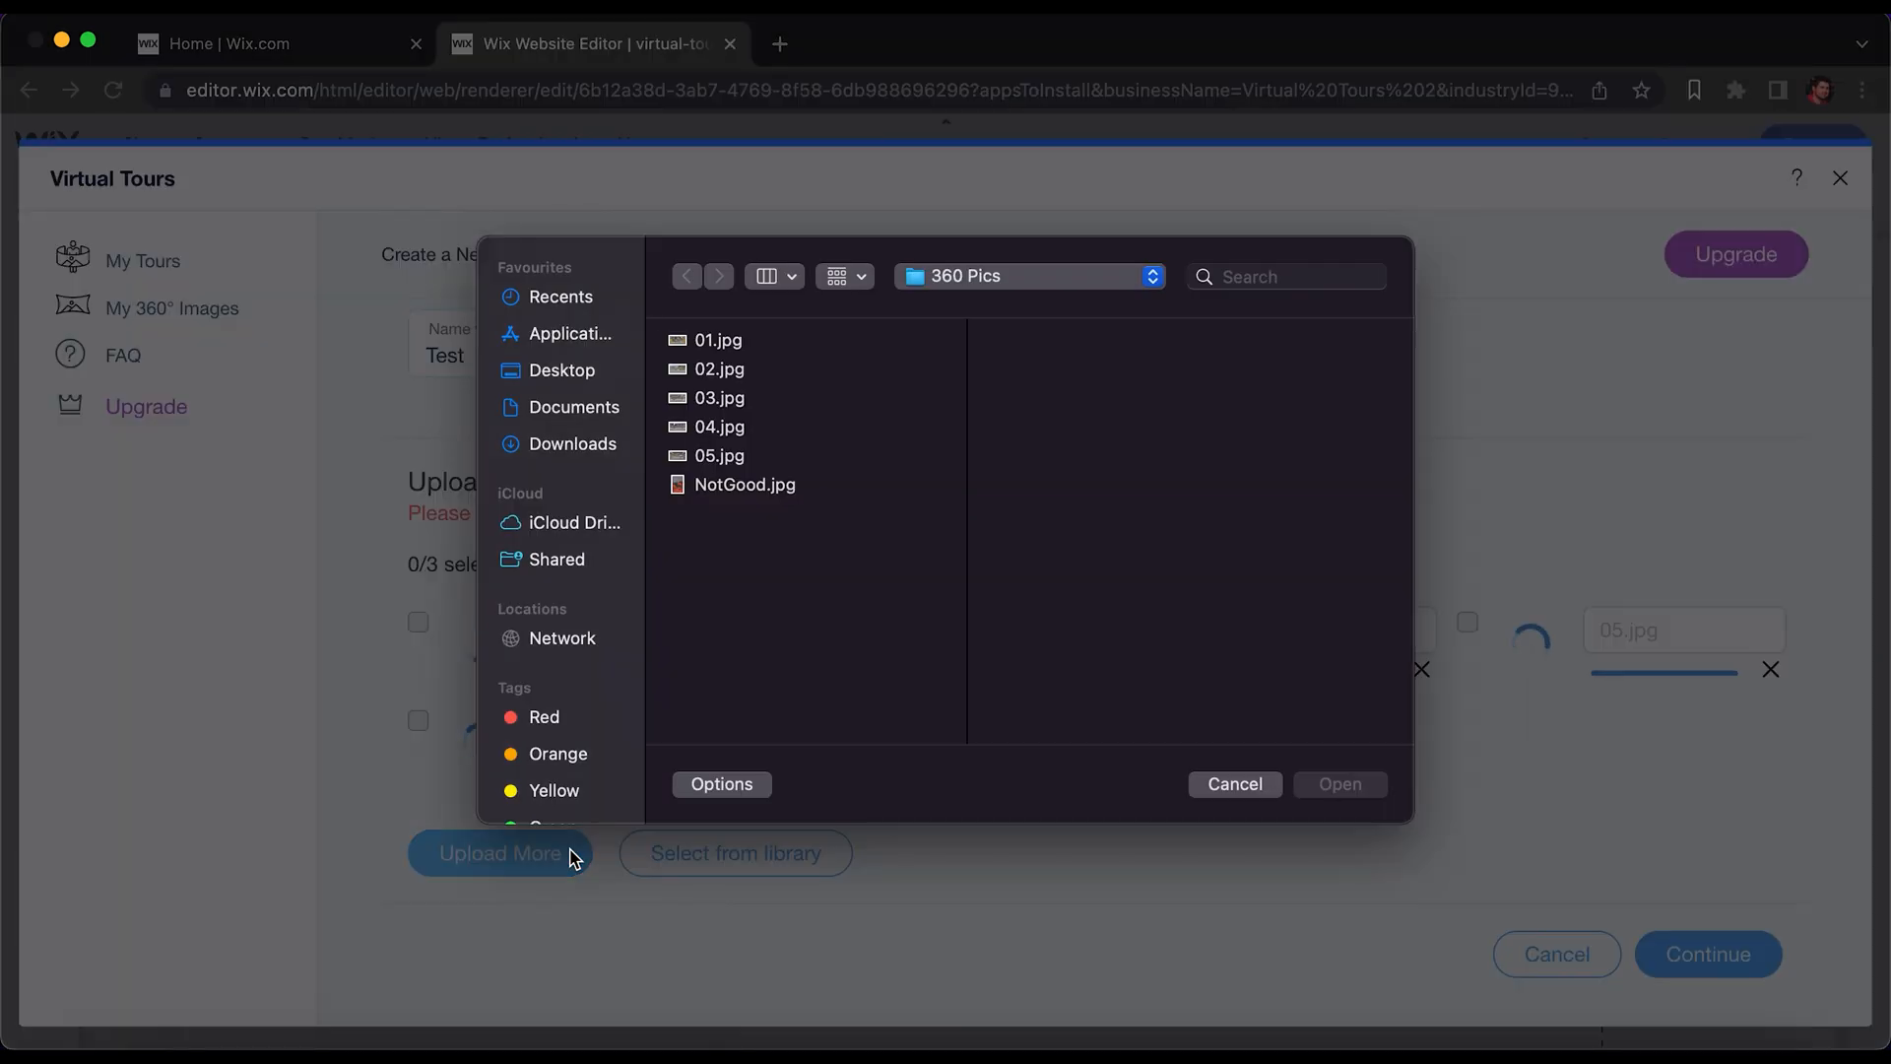
pyautogui.click(777, 495)
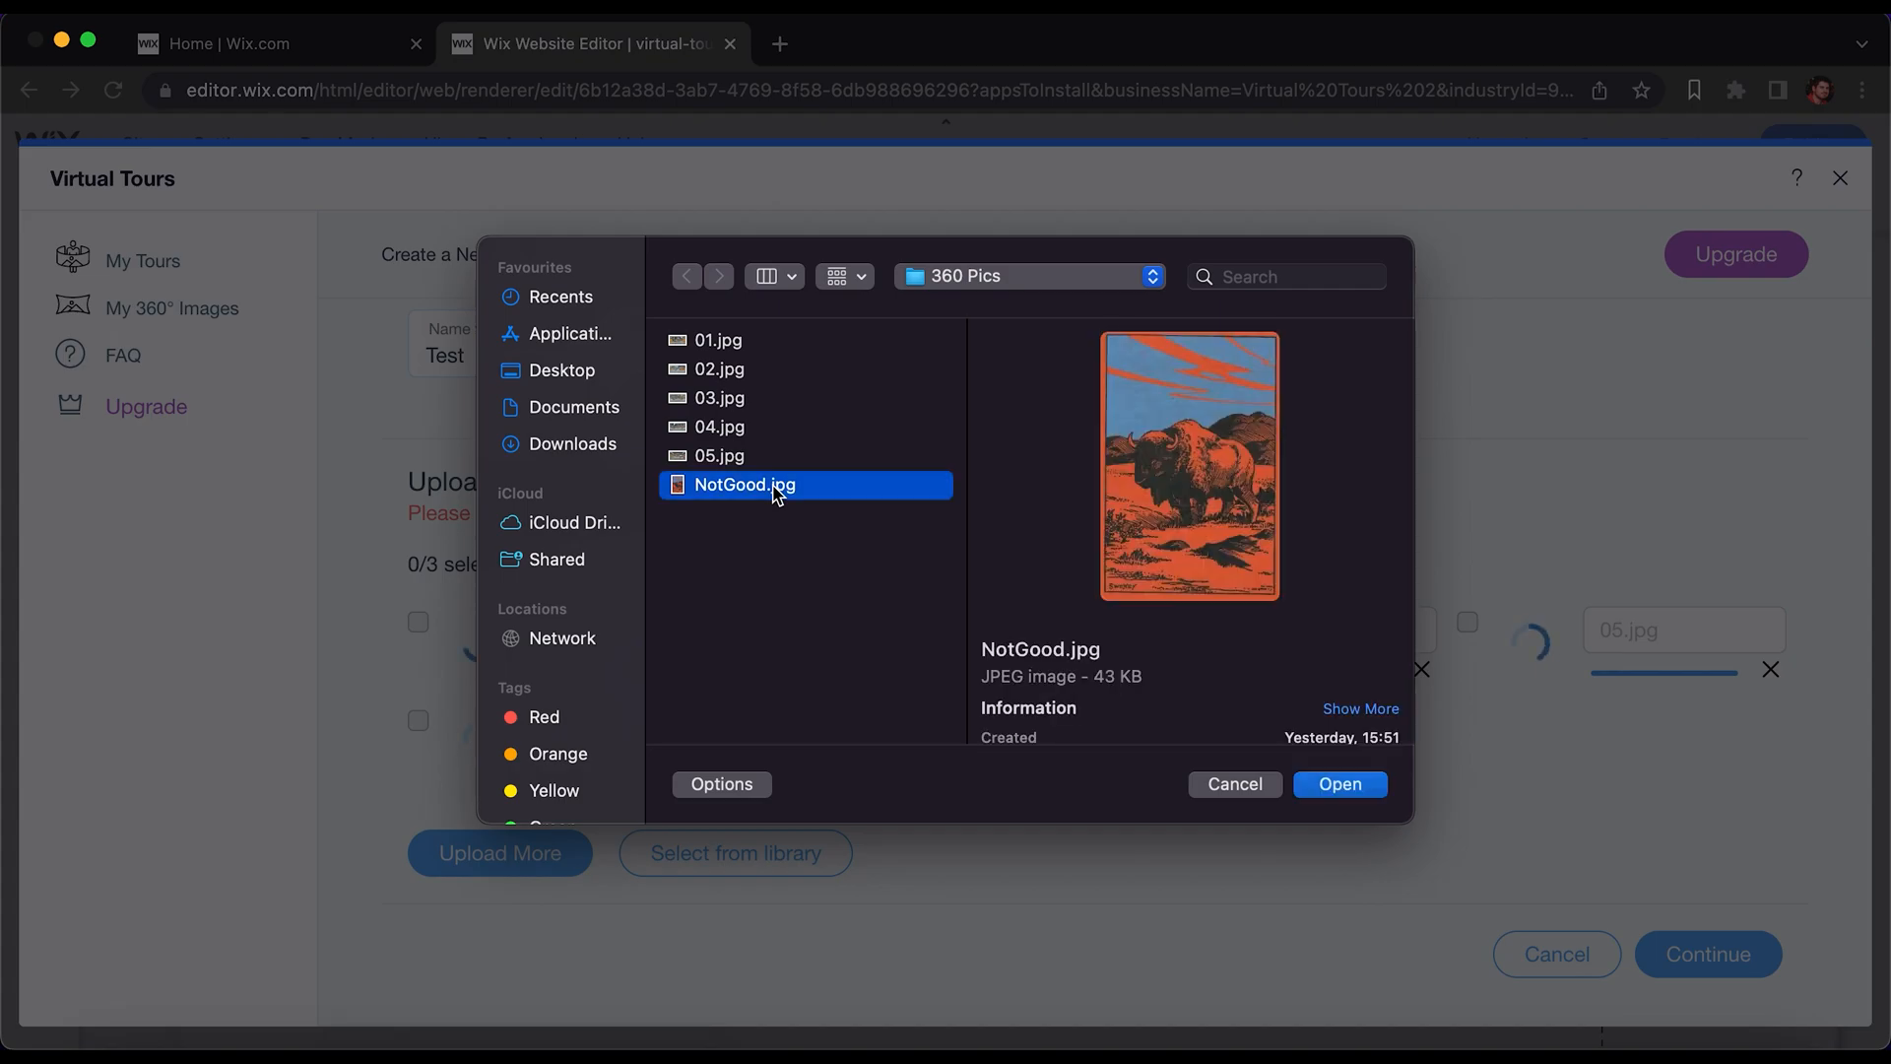
pyautogui.click(1354, 788)
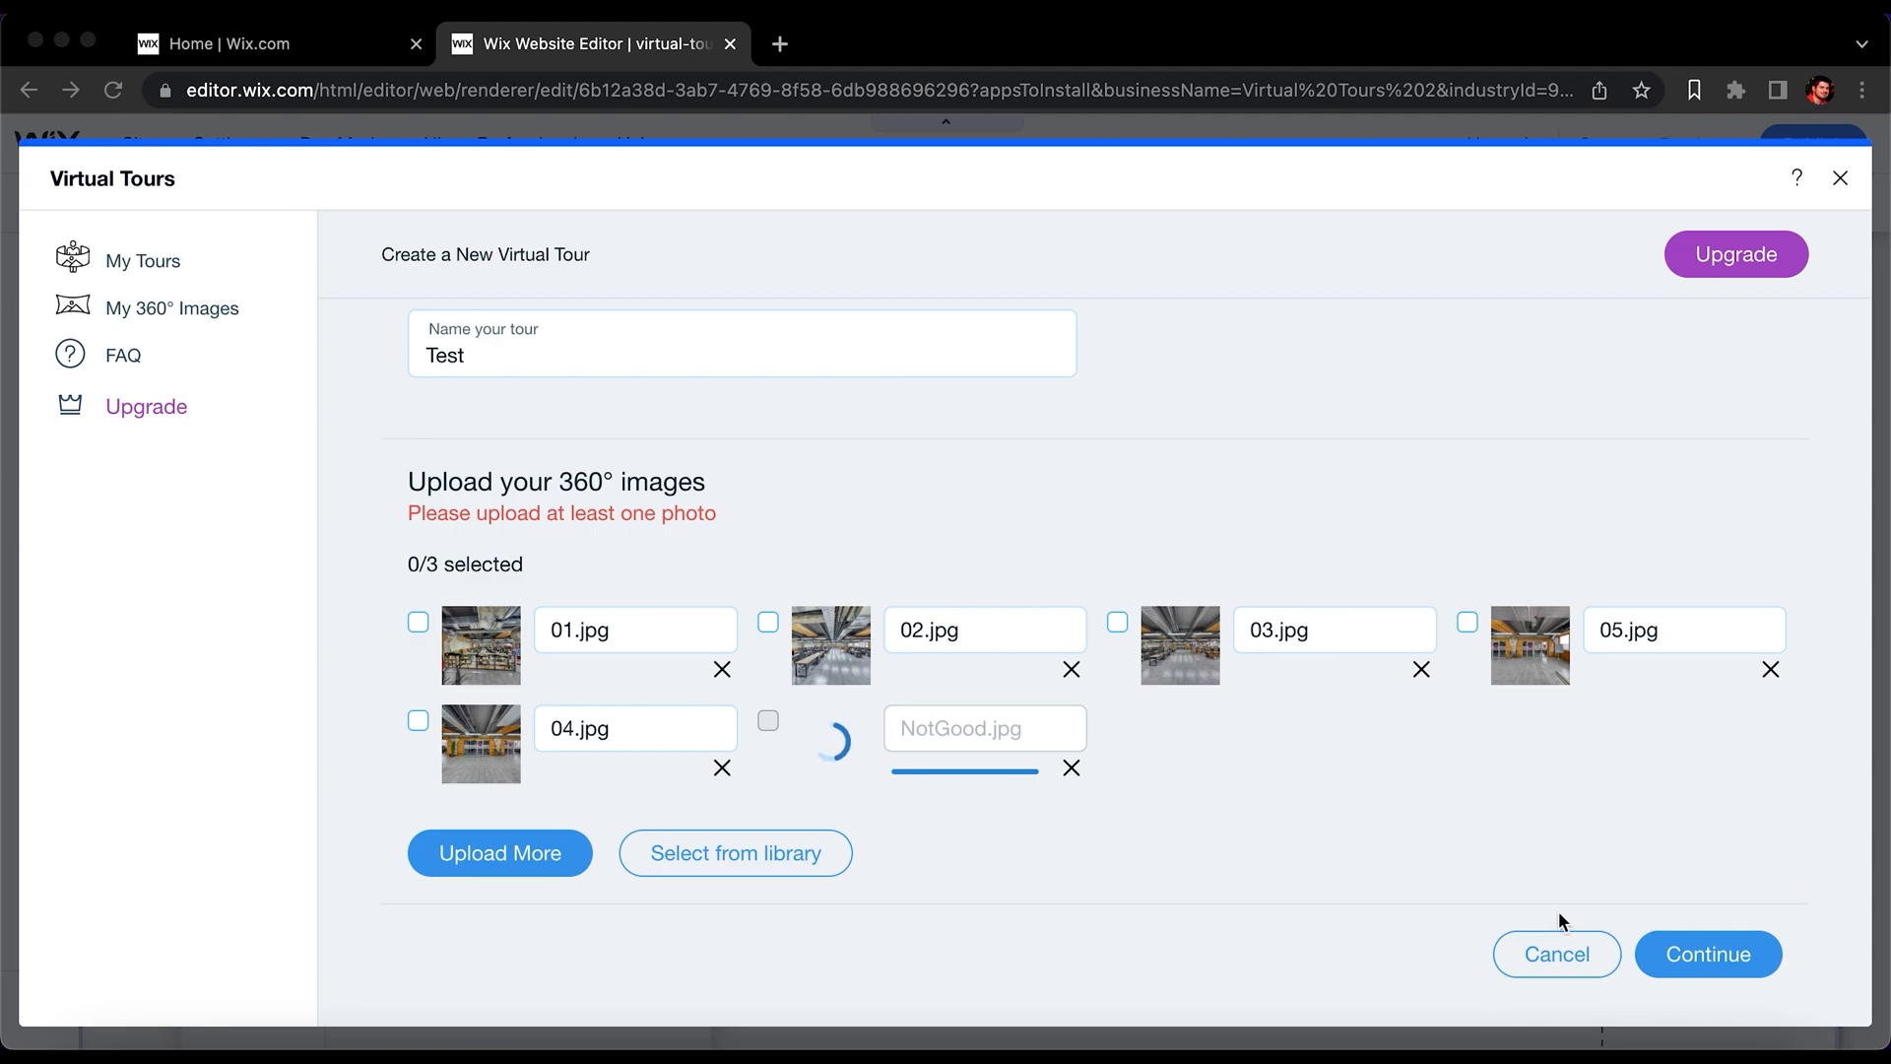
pyautogui.click(1073, 767)
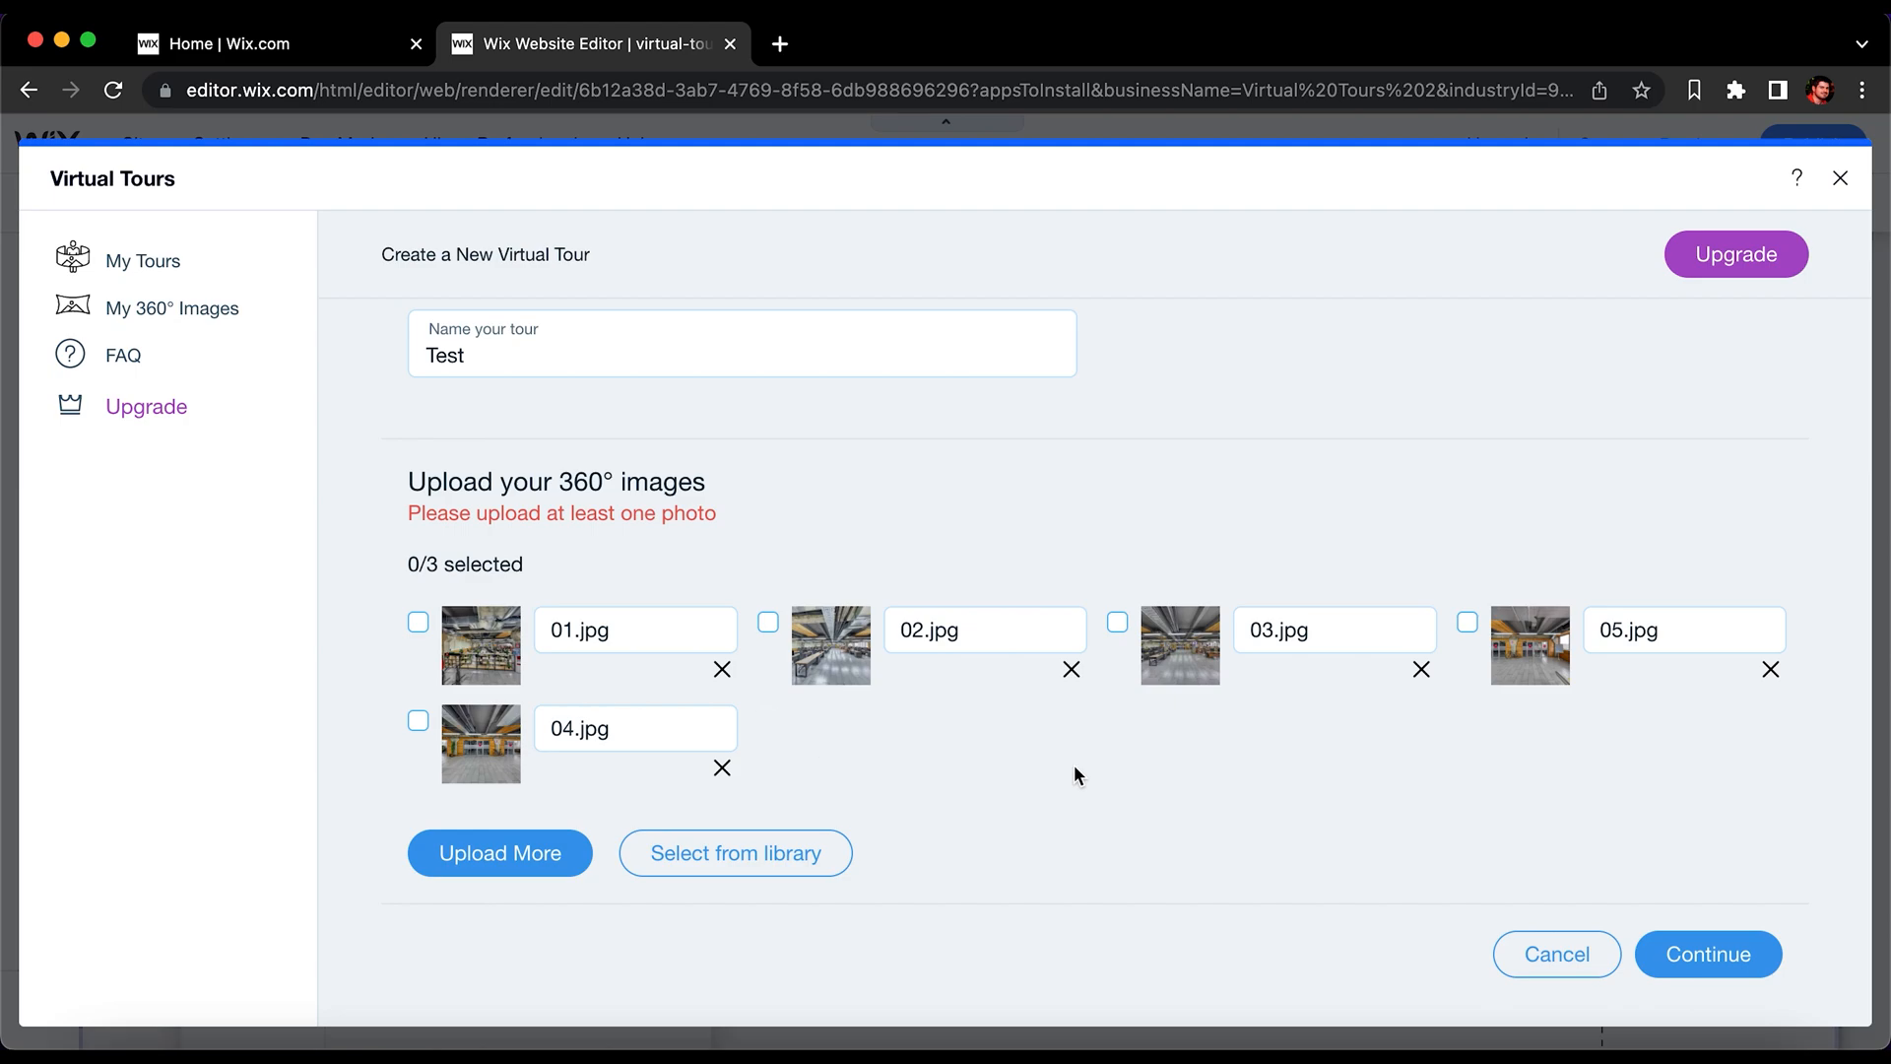
# Step: Select 01.jpg, 03.jpg and 04.jpg for the tour and continue to create it
pyautogui.click(419, 624)
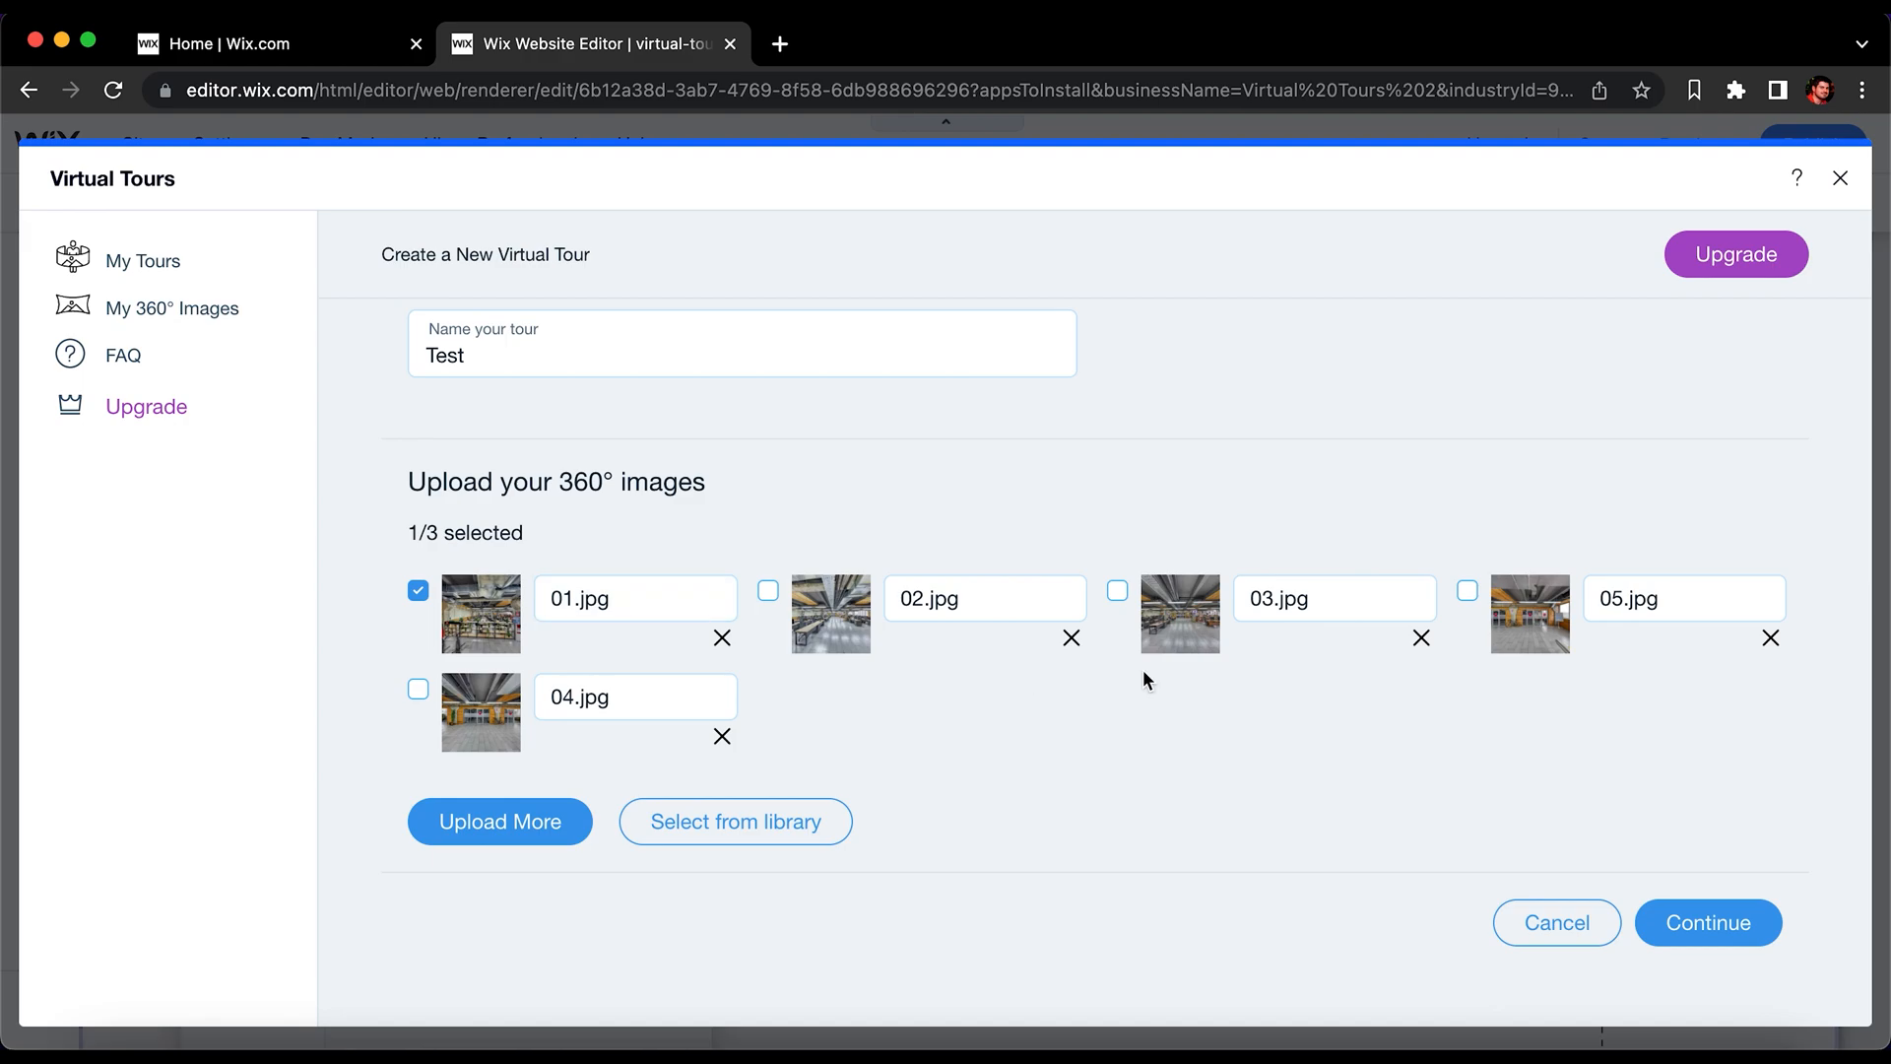
pyautogui.click(1117, 595)
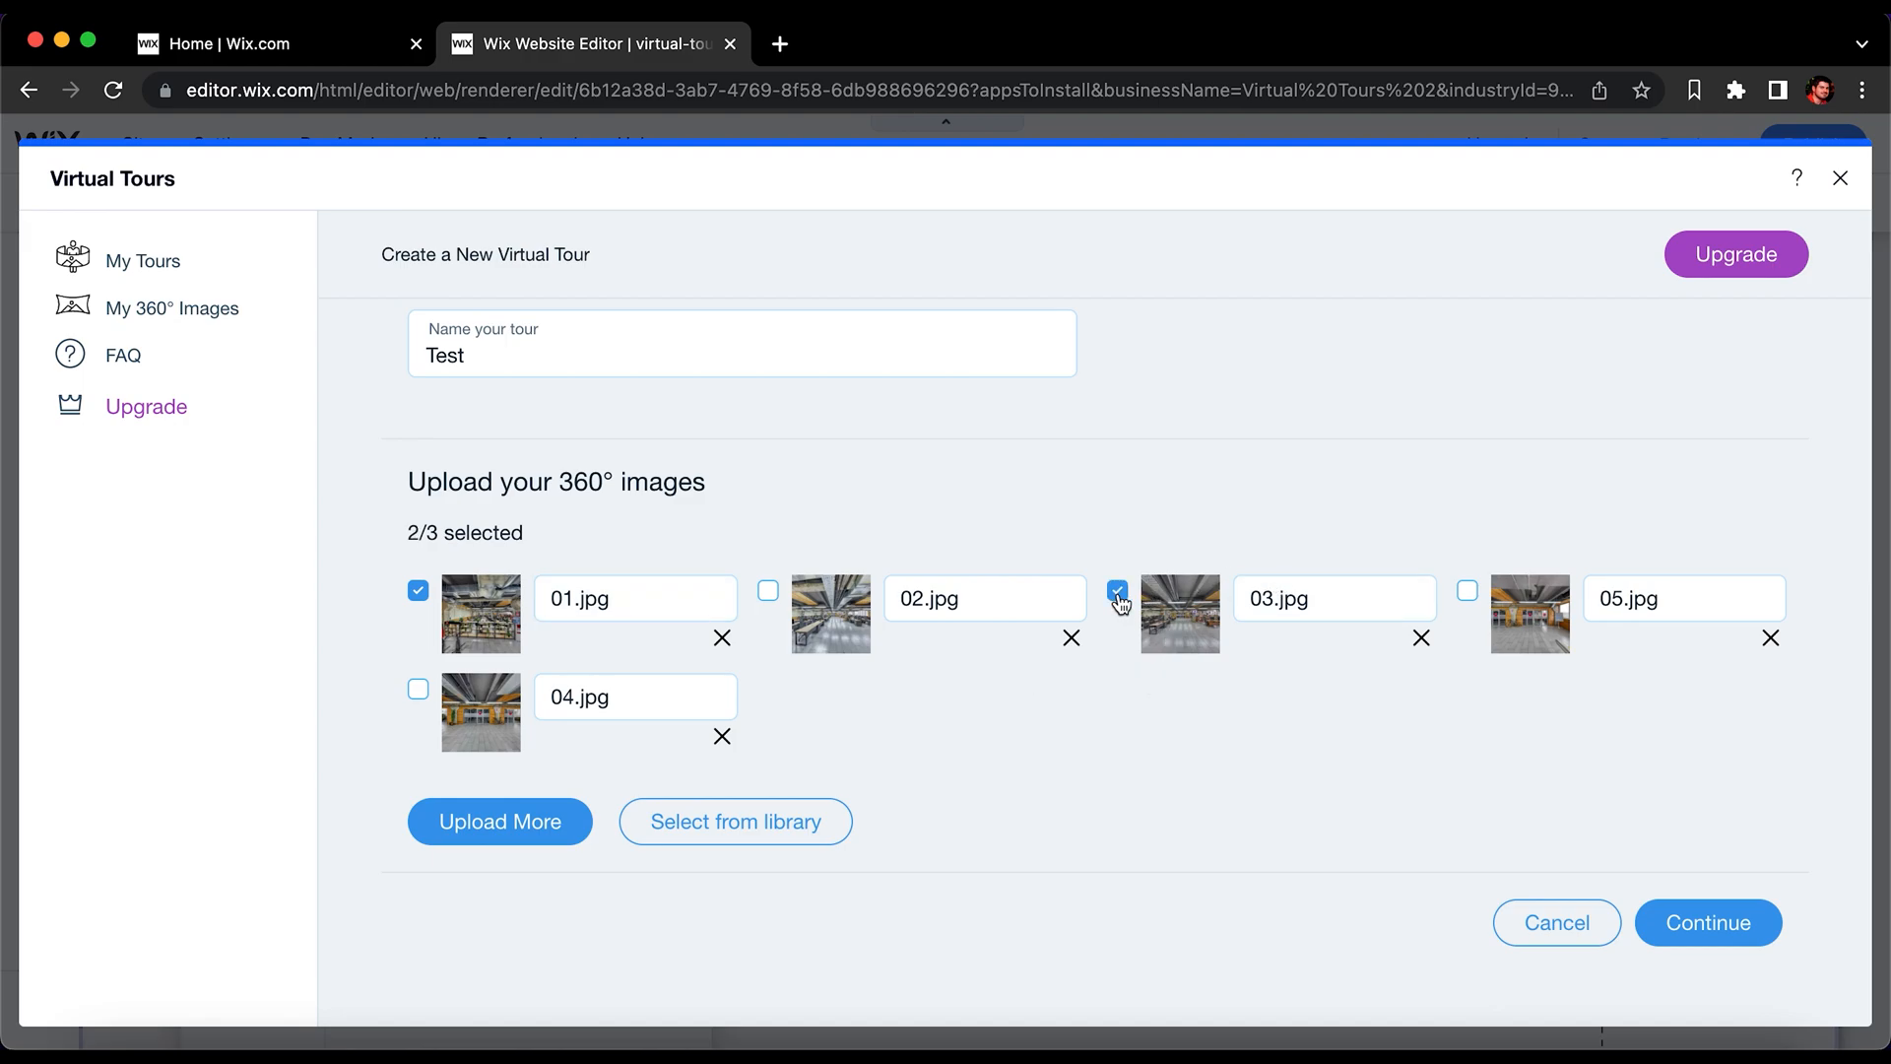
pyautogui.click(417, 691)
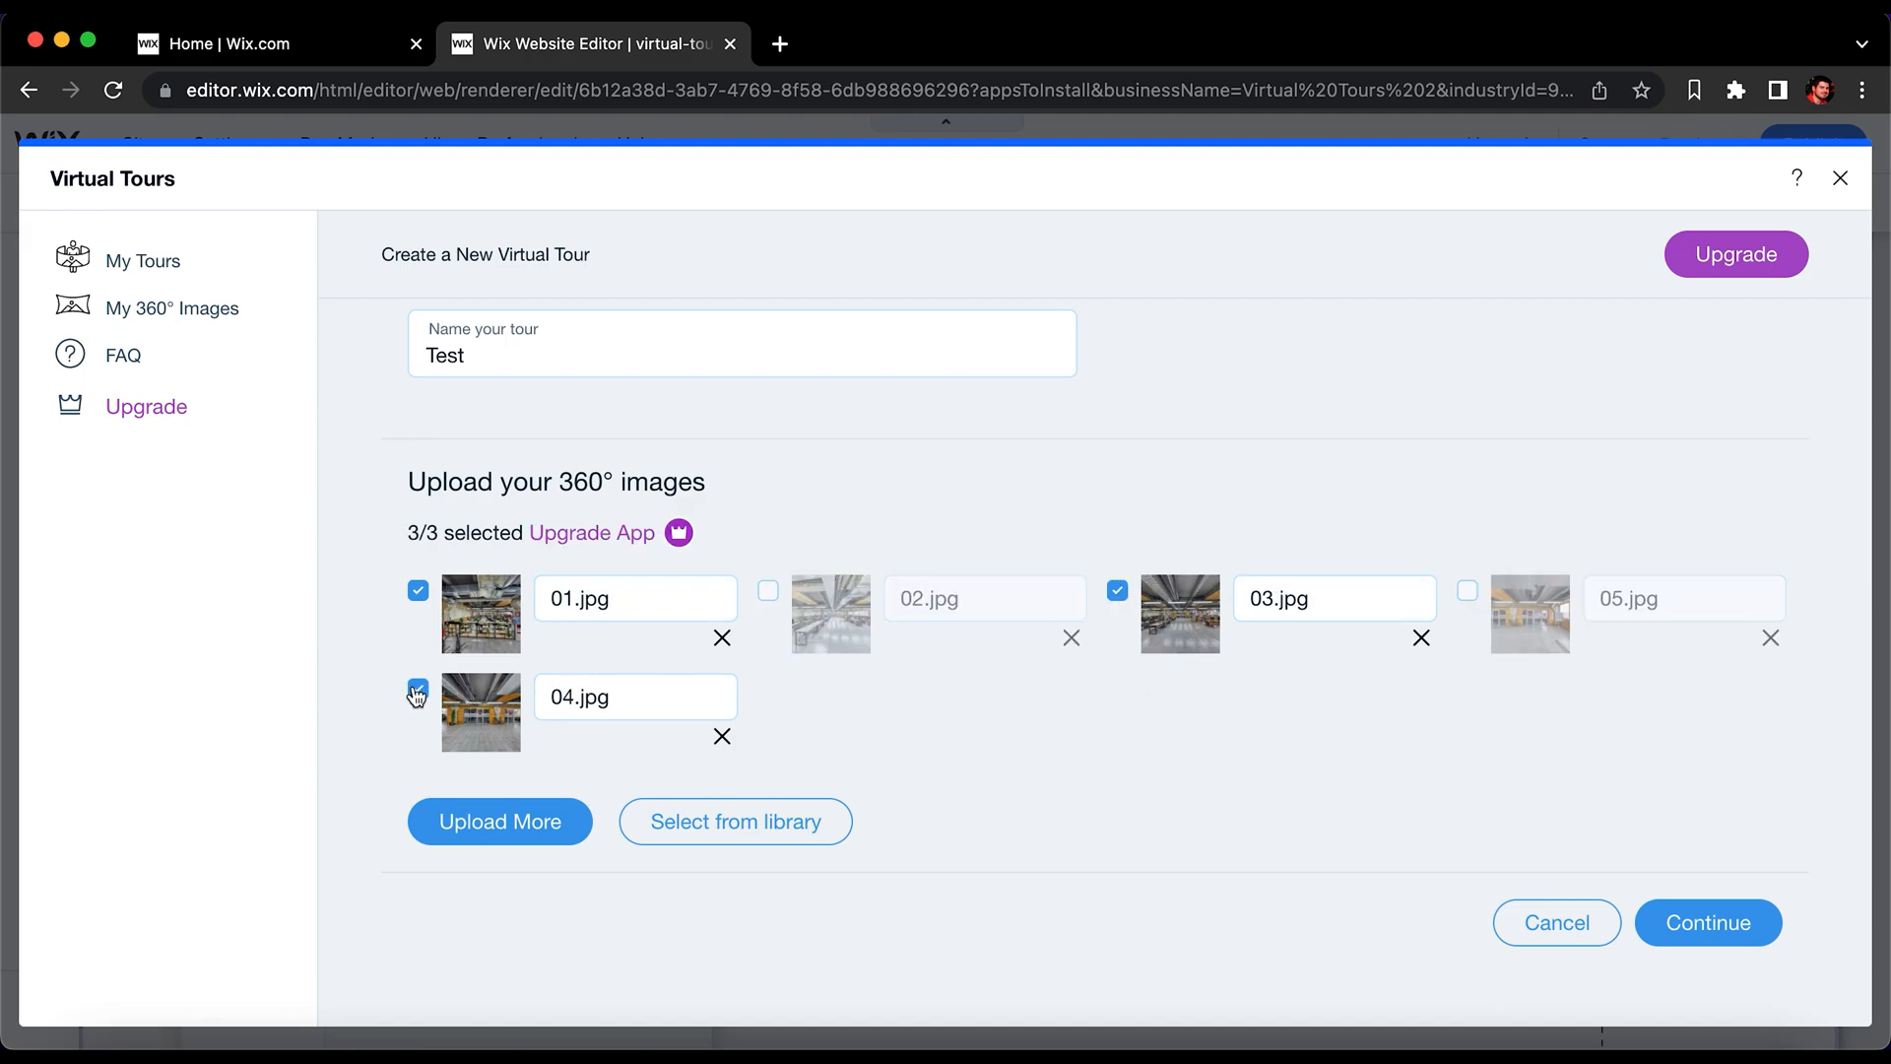
pyautogui.click(1713, 948)
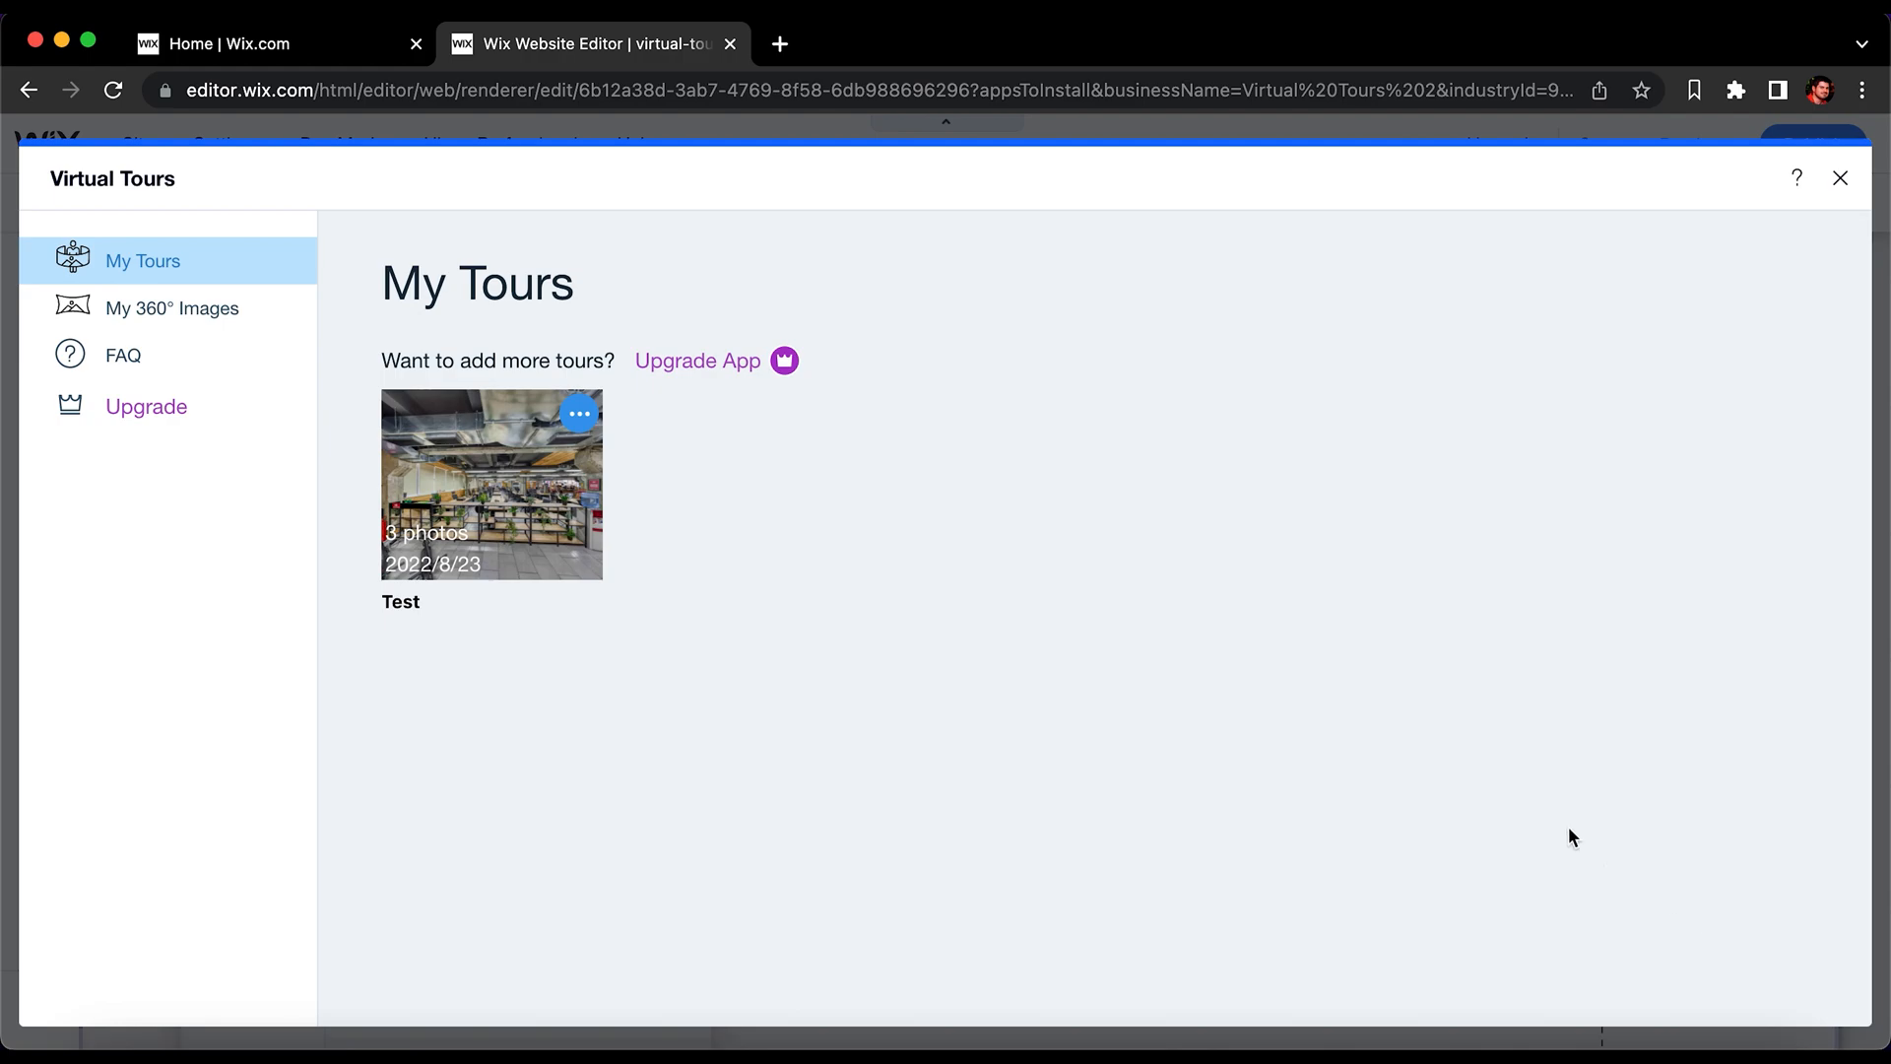
# Step: Preview the Test tour, look around the 01.jpg scene in several directions, and close the preview
pyautogui.moveTo(502, 504)
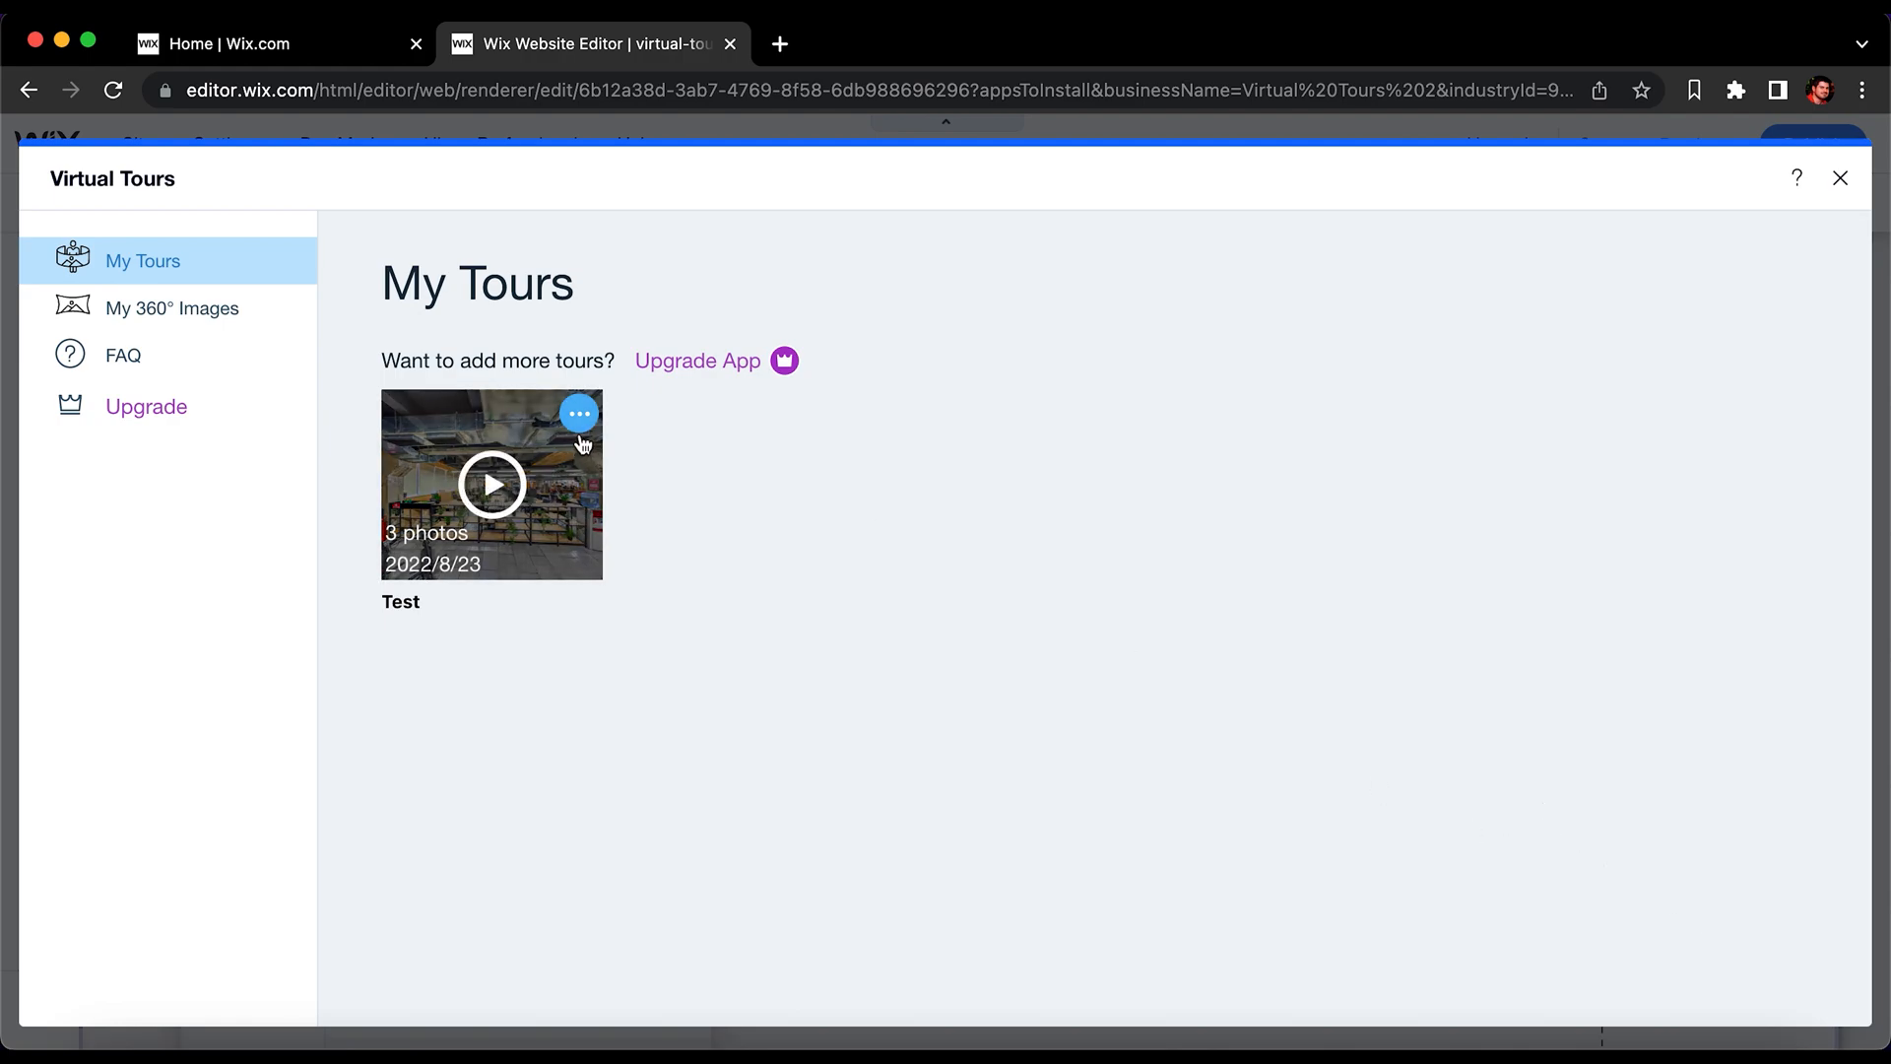
pyautogui.click(492, 484)
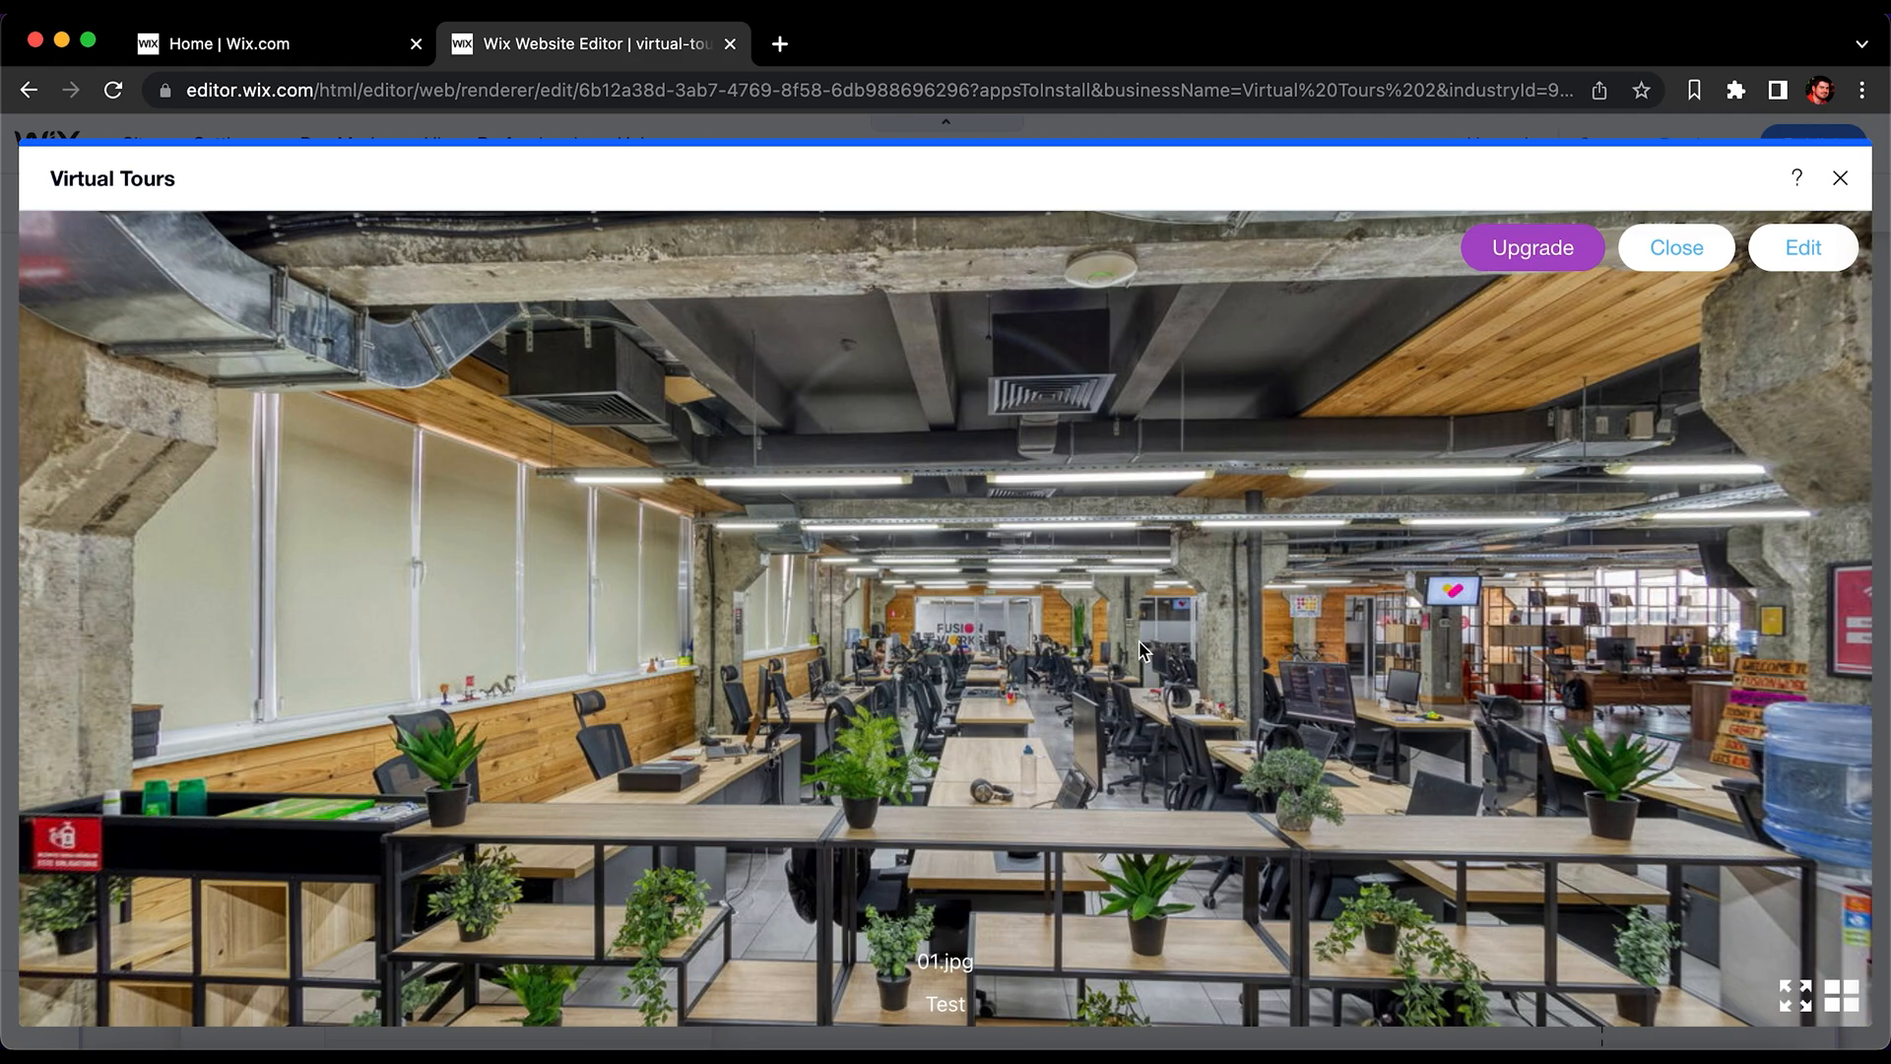
pyautogui.moveTo(1442, 709); pyautogui.dragTo(993, 566)
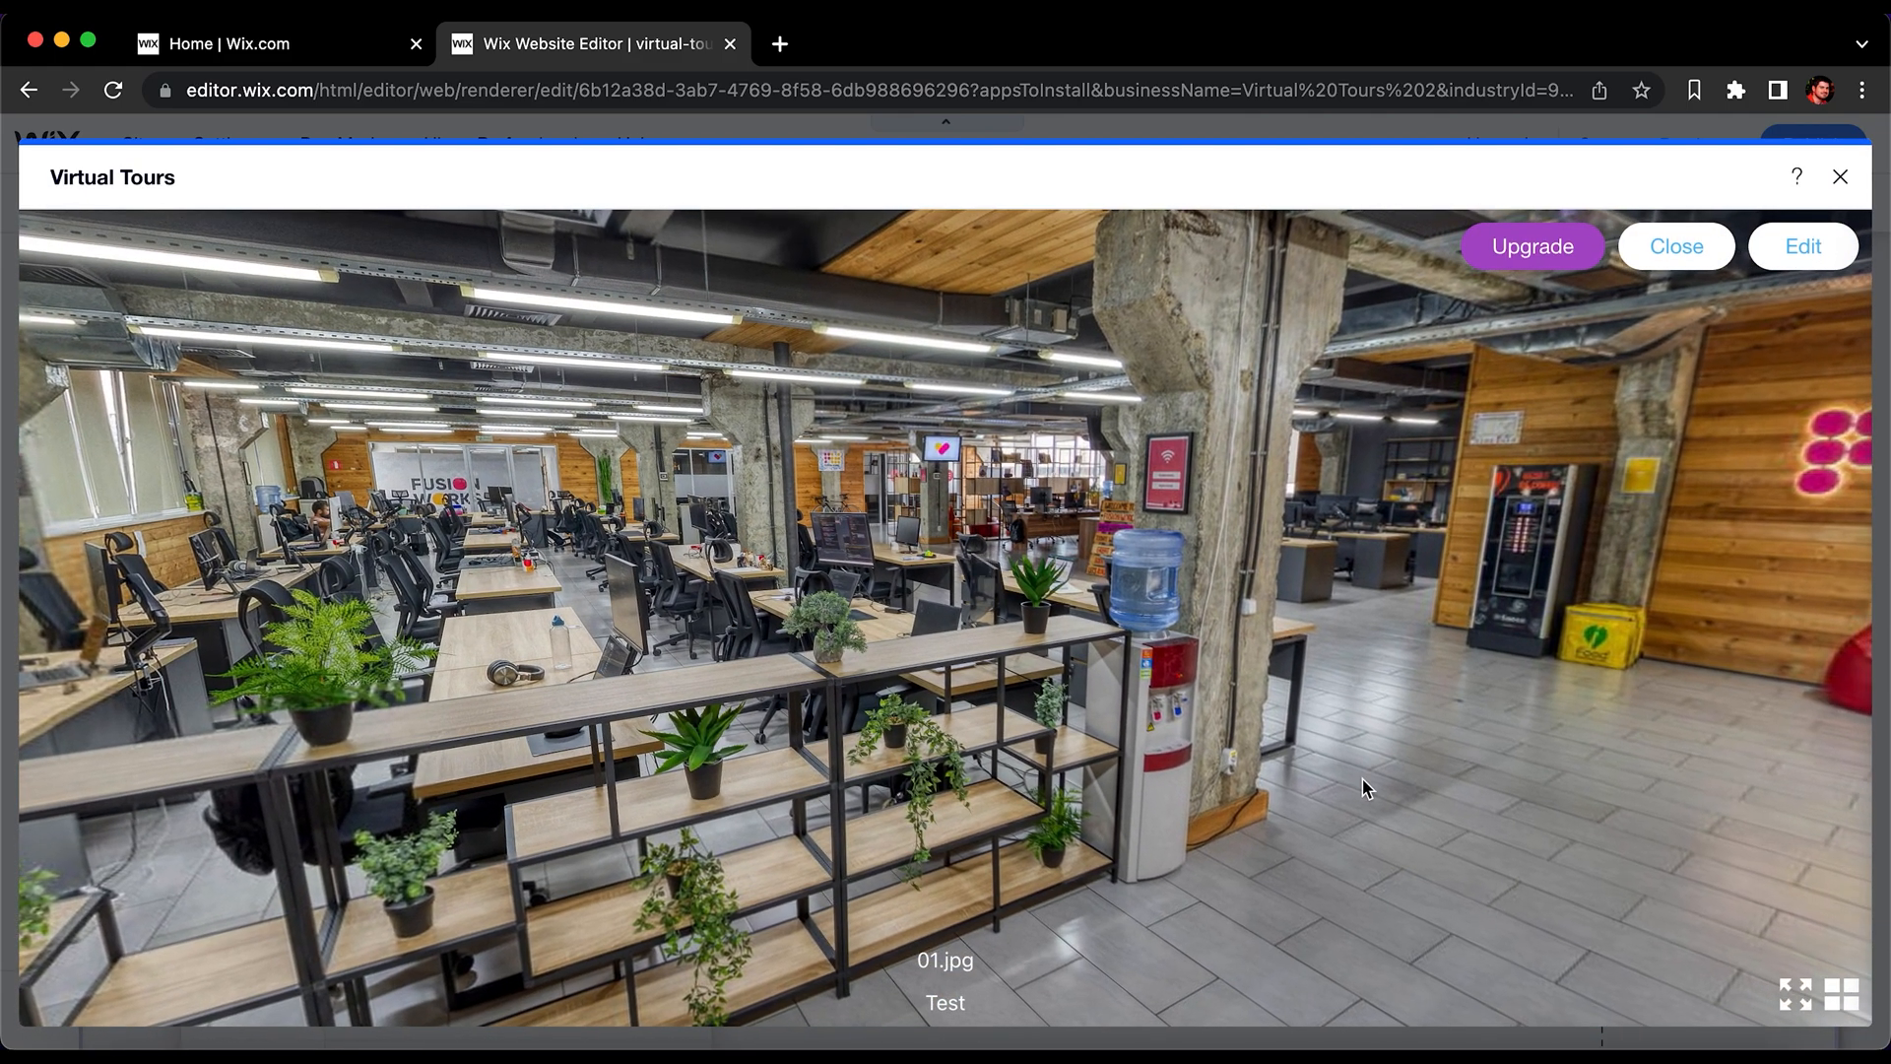
pyautogui.click(1237, 711)
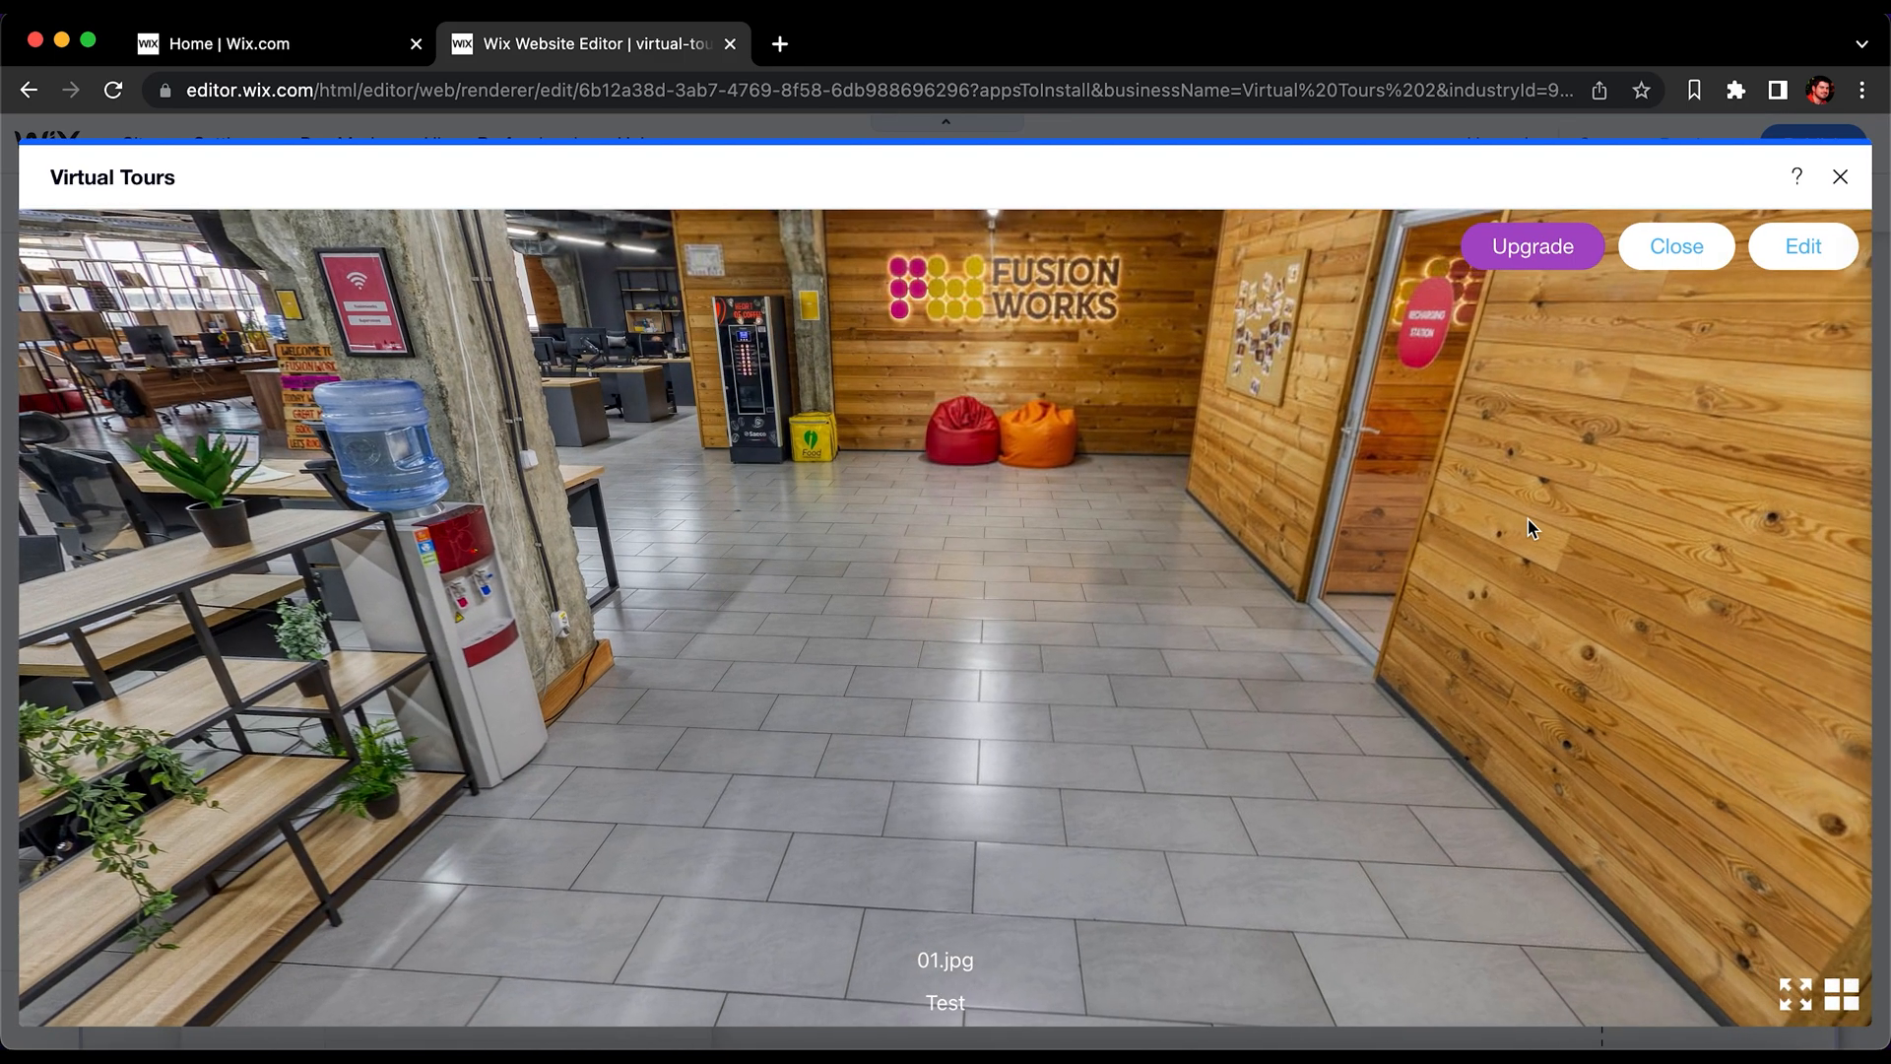
pyautogui.moveTo(1529, 521); pyautogui.dragTo(1822, 546)
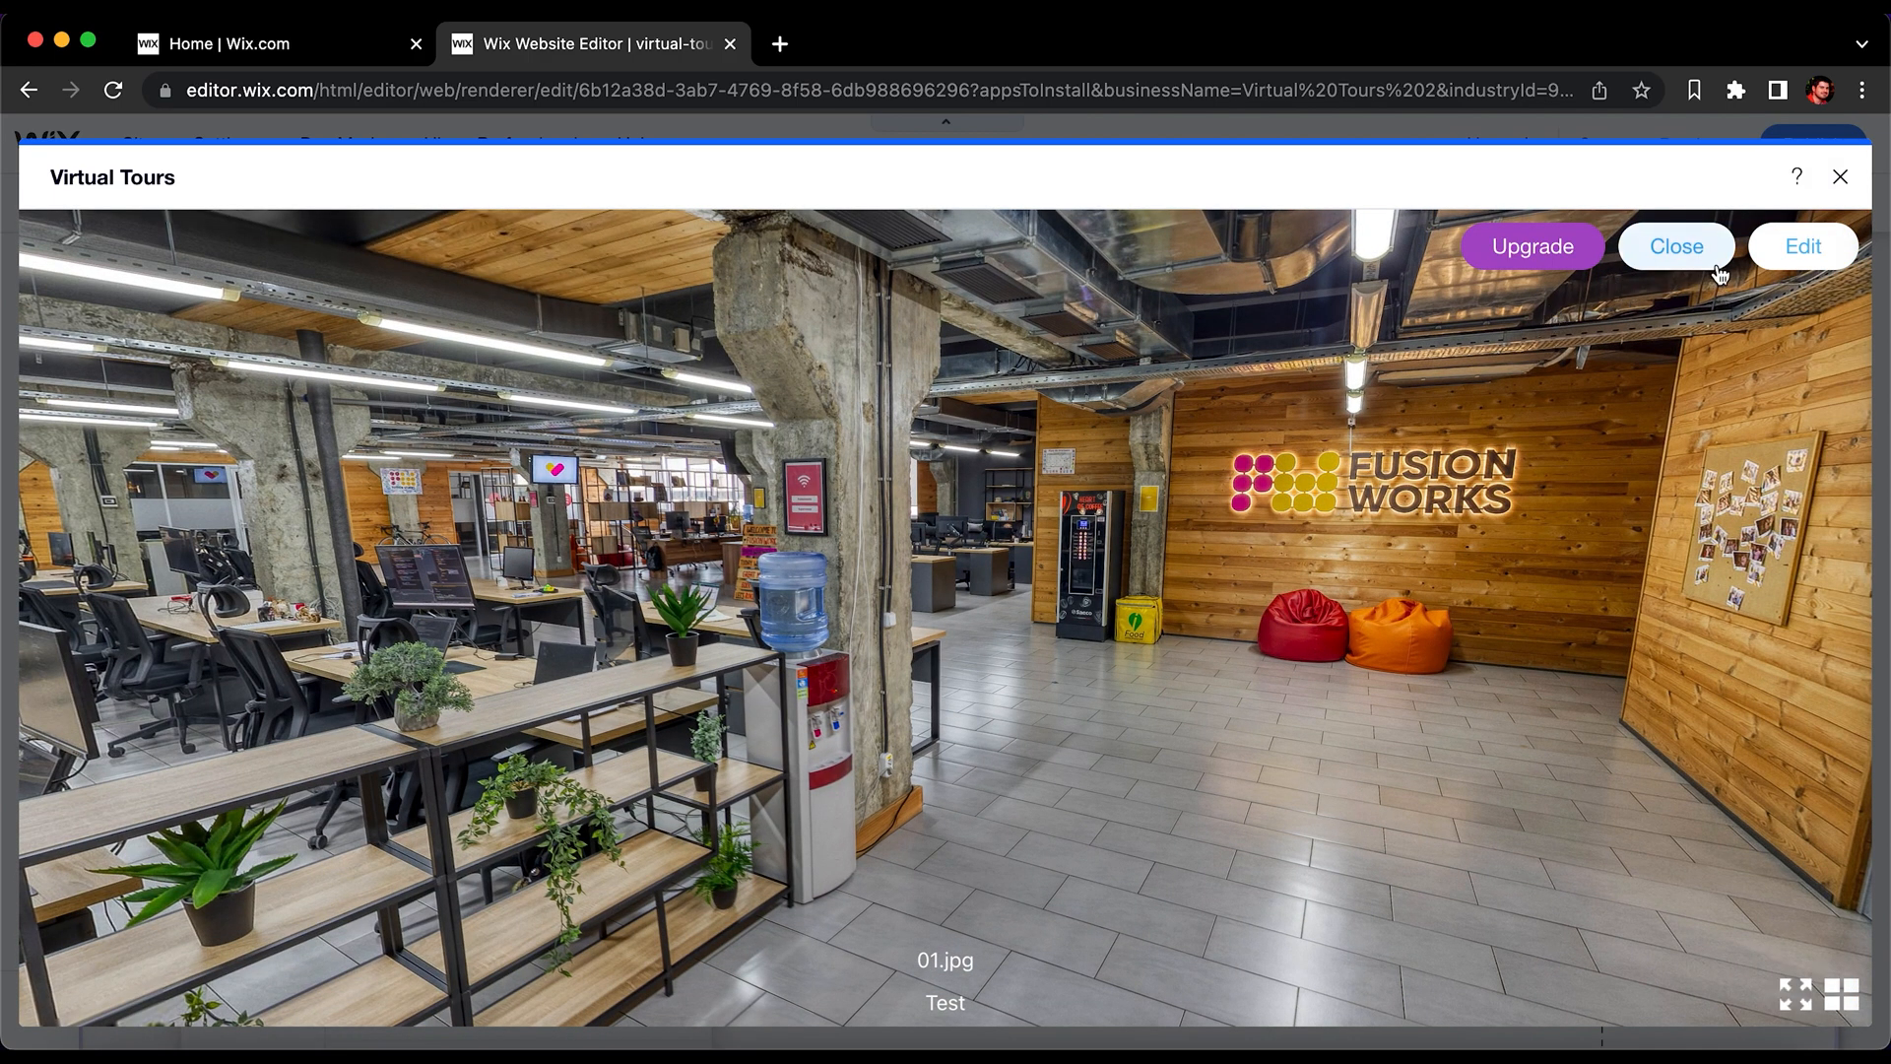
pyautogui.click(1676, 248)
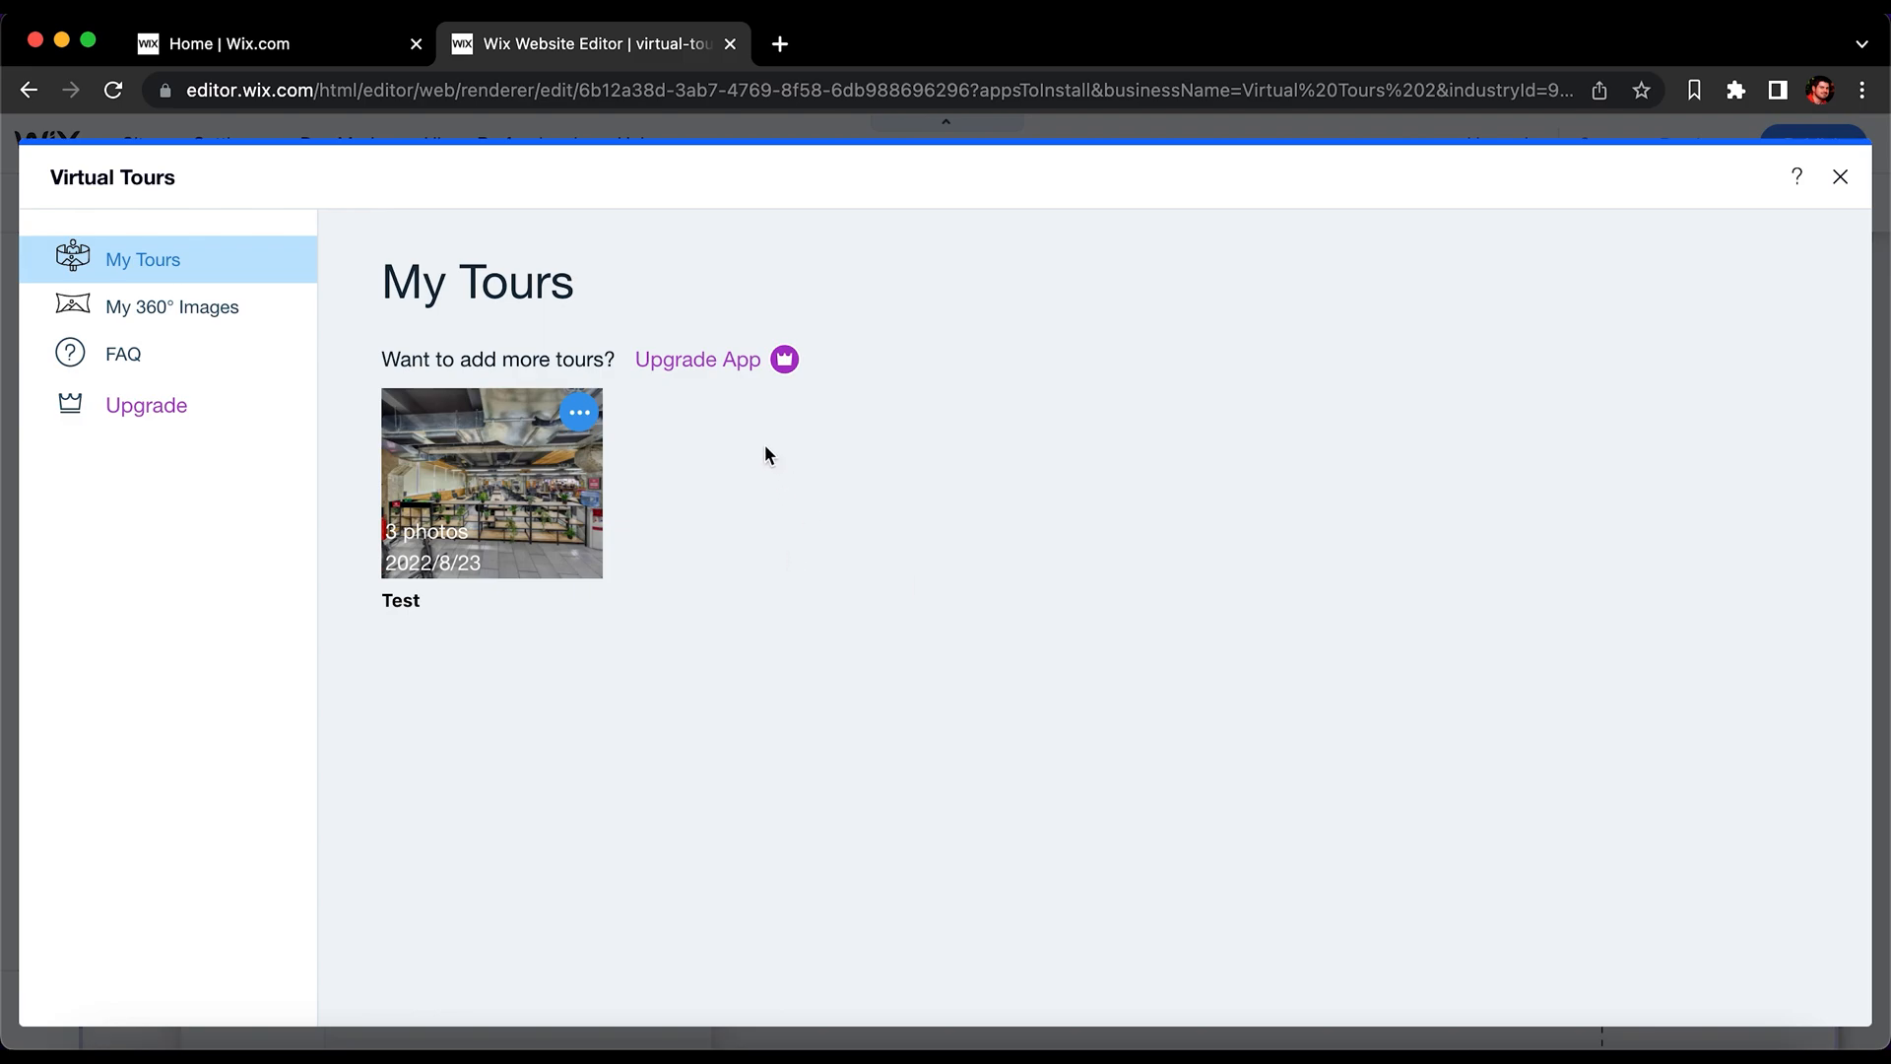
# Step: Open the Test tour for editing and place a hotspot in 01.jpg by the desks between the water cooler and the coffee machine
pyautogui.click(581, 415)
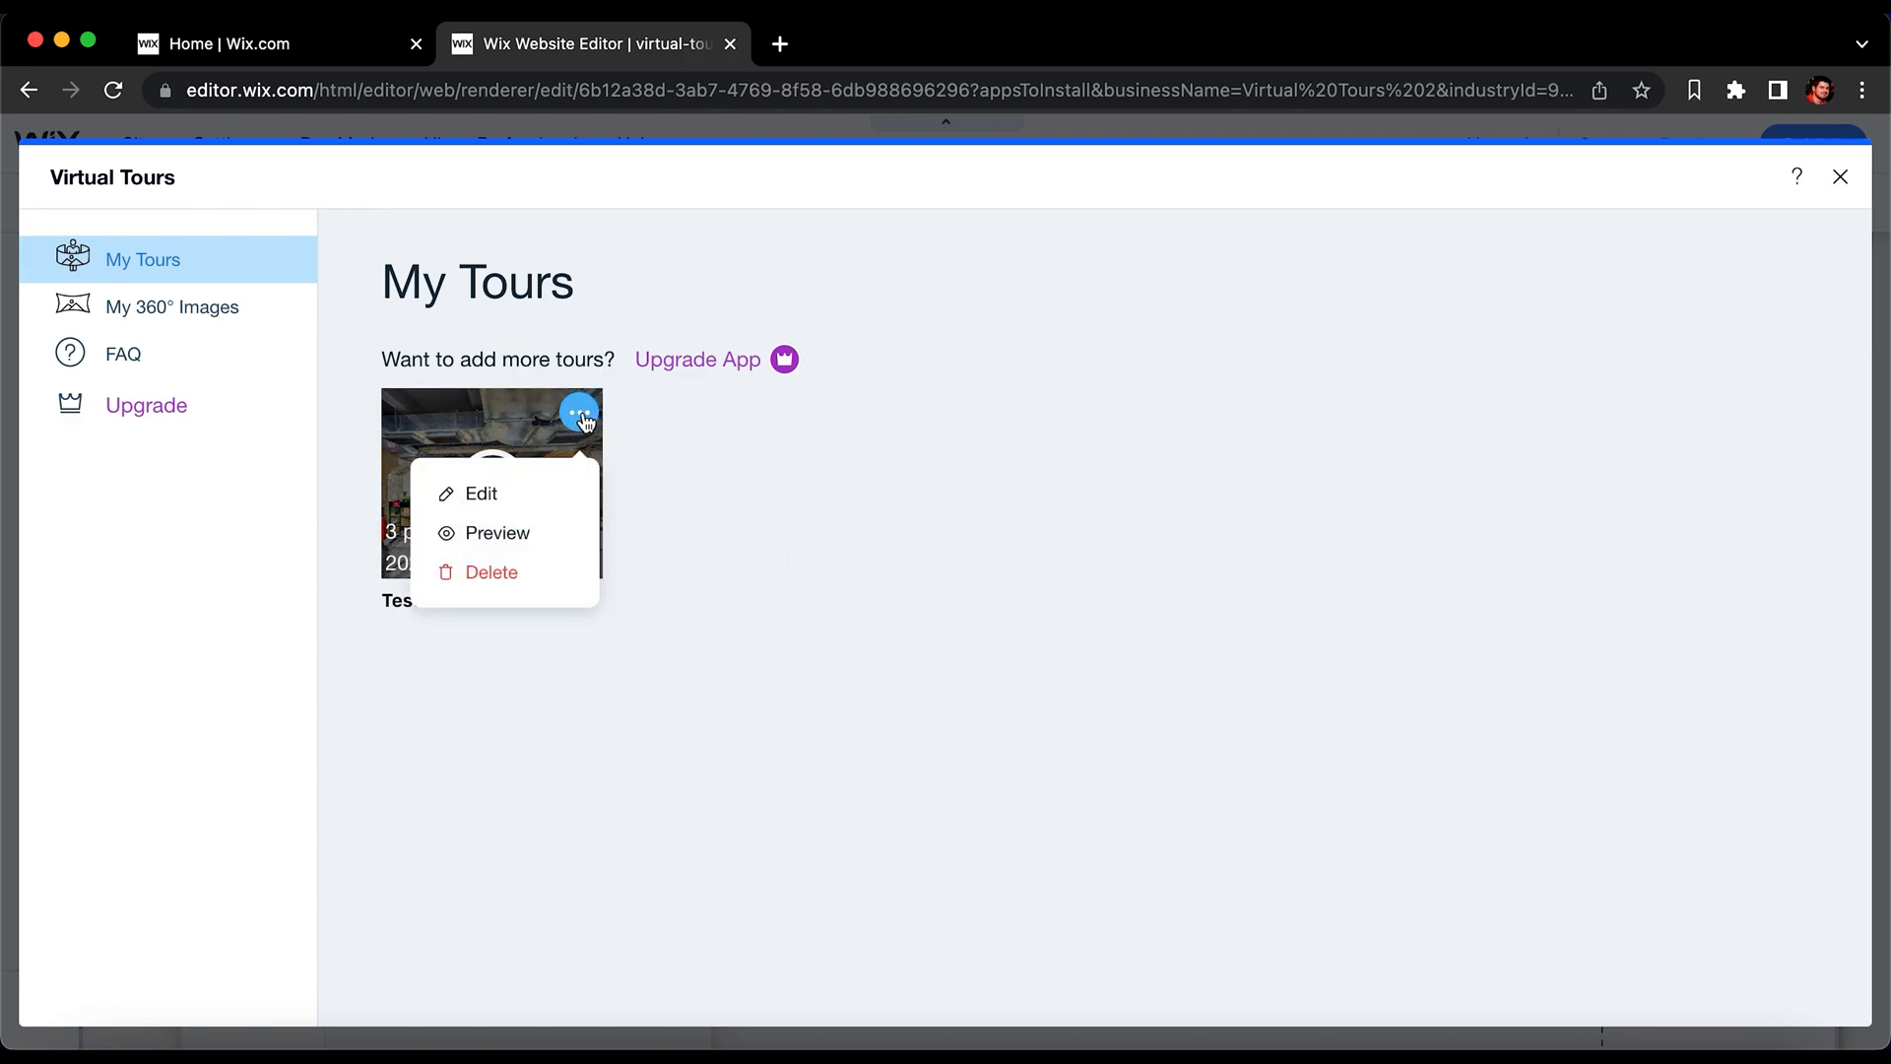
pyautogui.click(491, 499)
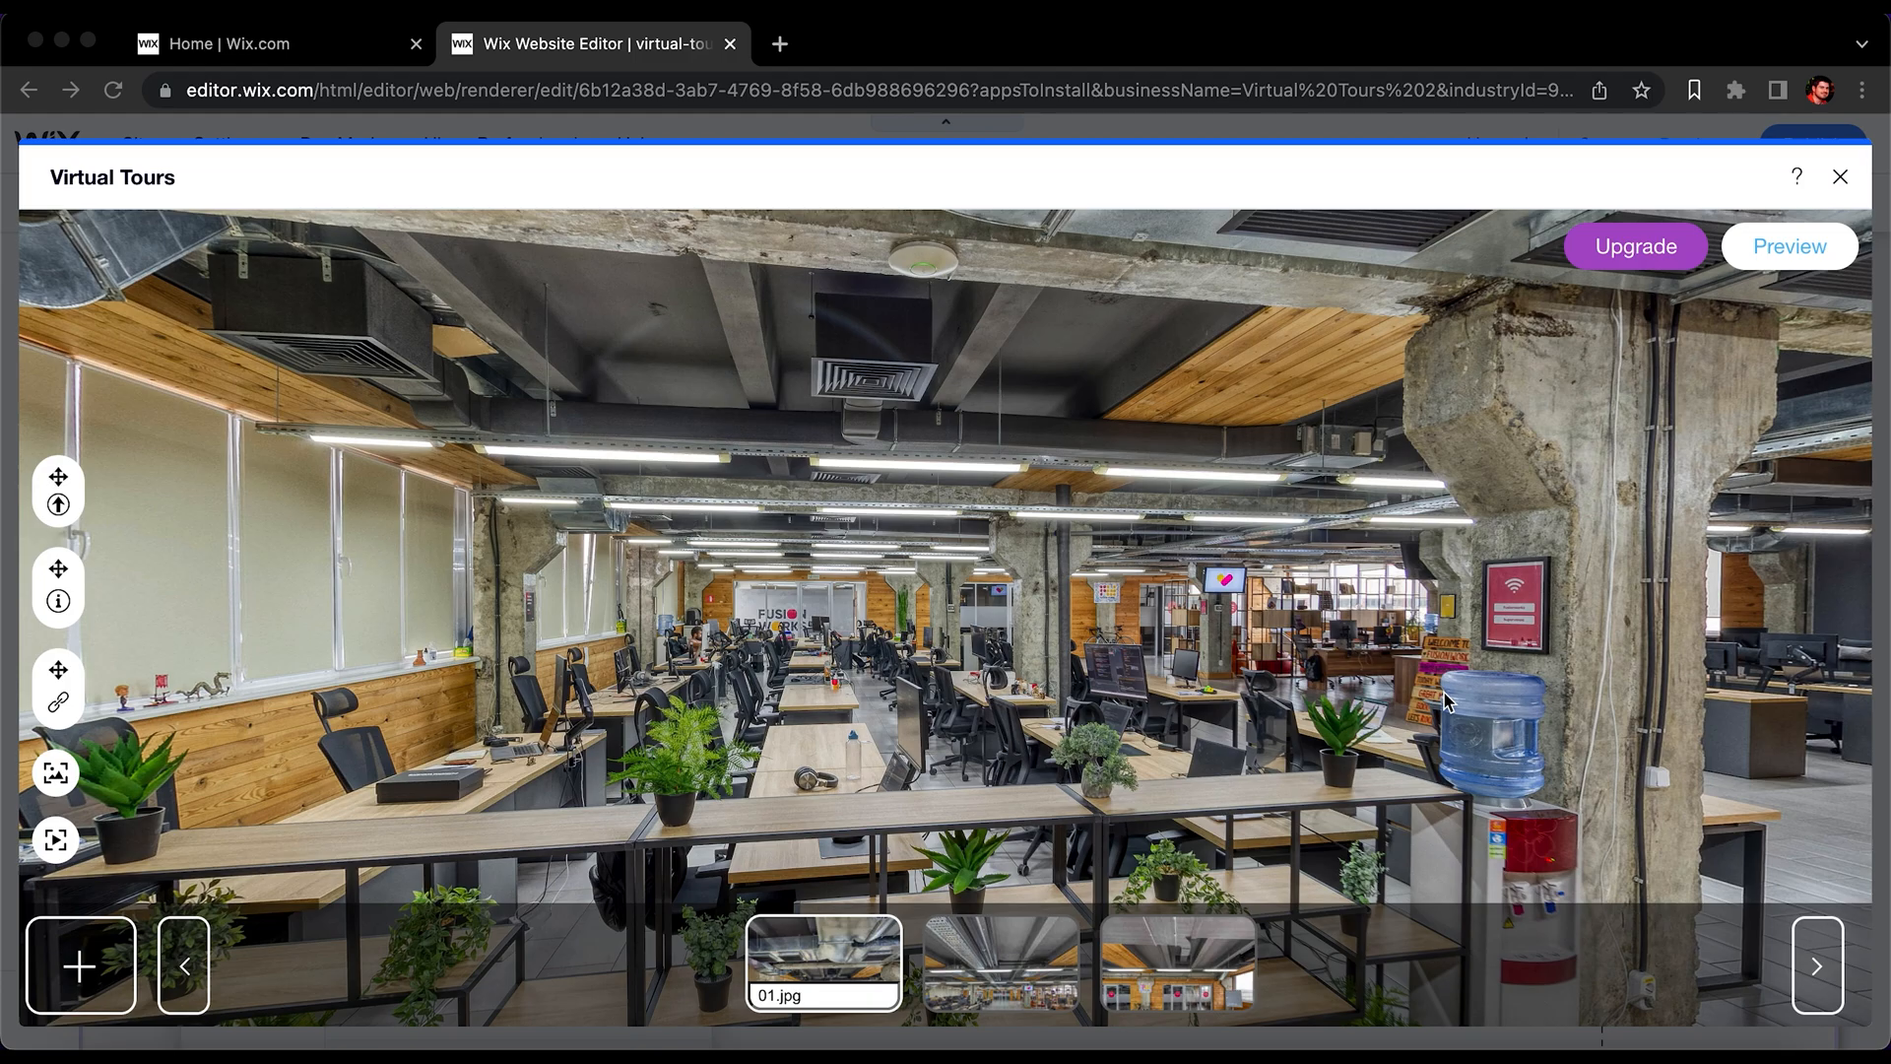
pyautogui.moveTo(1410, 781); pyautogui.dragTo(956, 747)
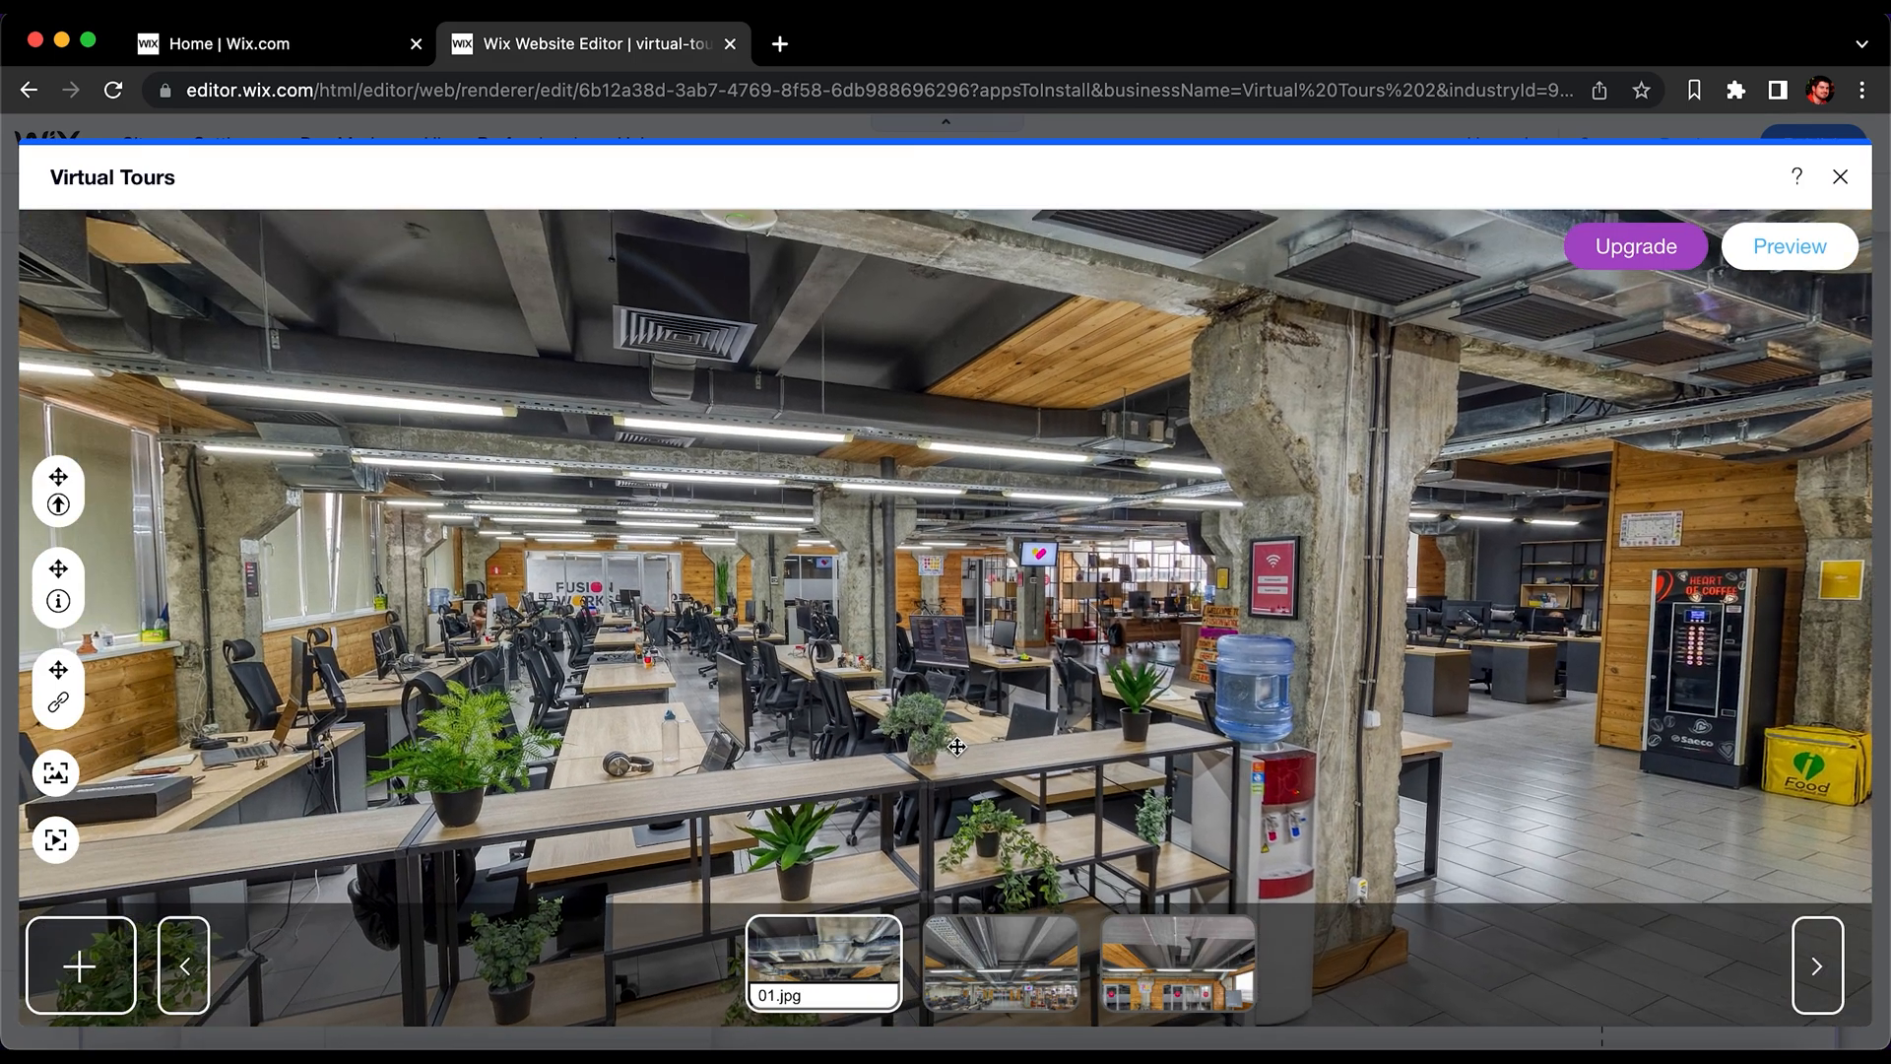
pyautogui.moveTo(1199, 1000)
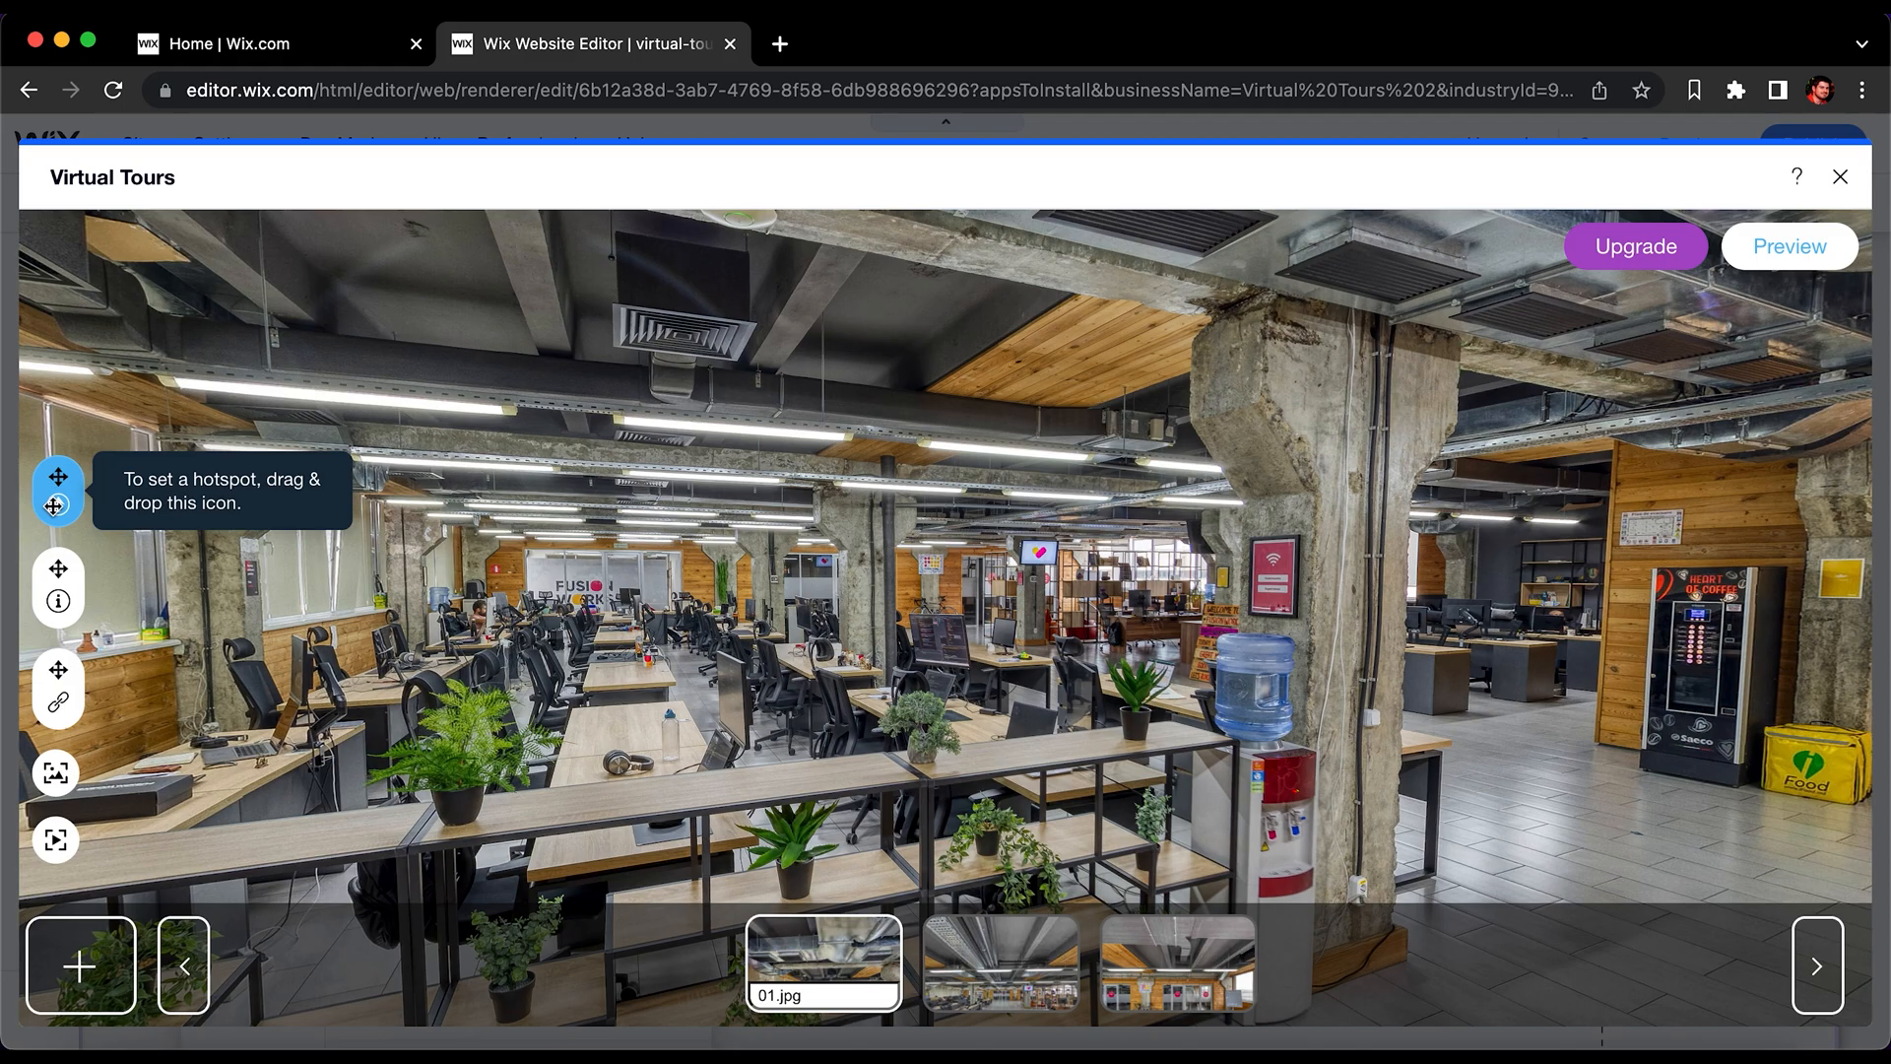
pyautogui.moveTo(55, 505); pyautogui.dragTo(1494, 689)
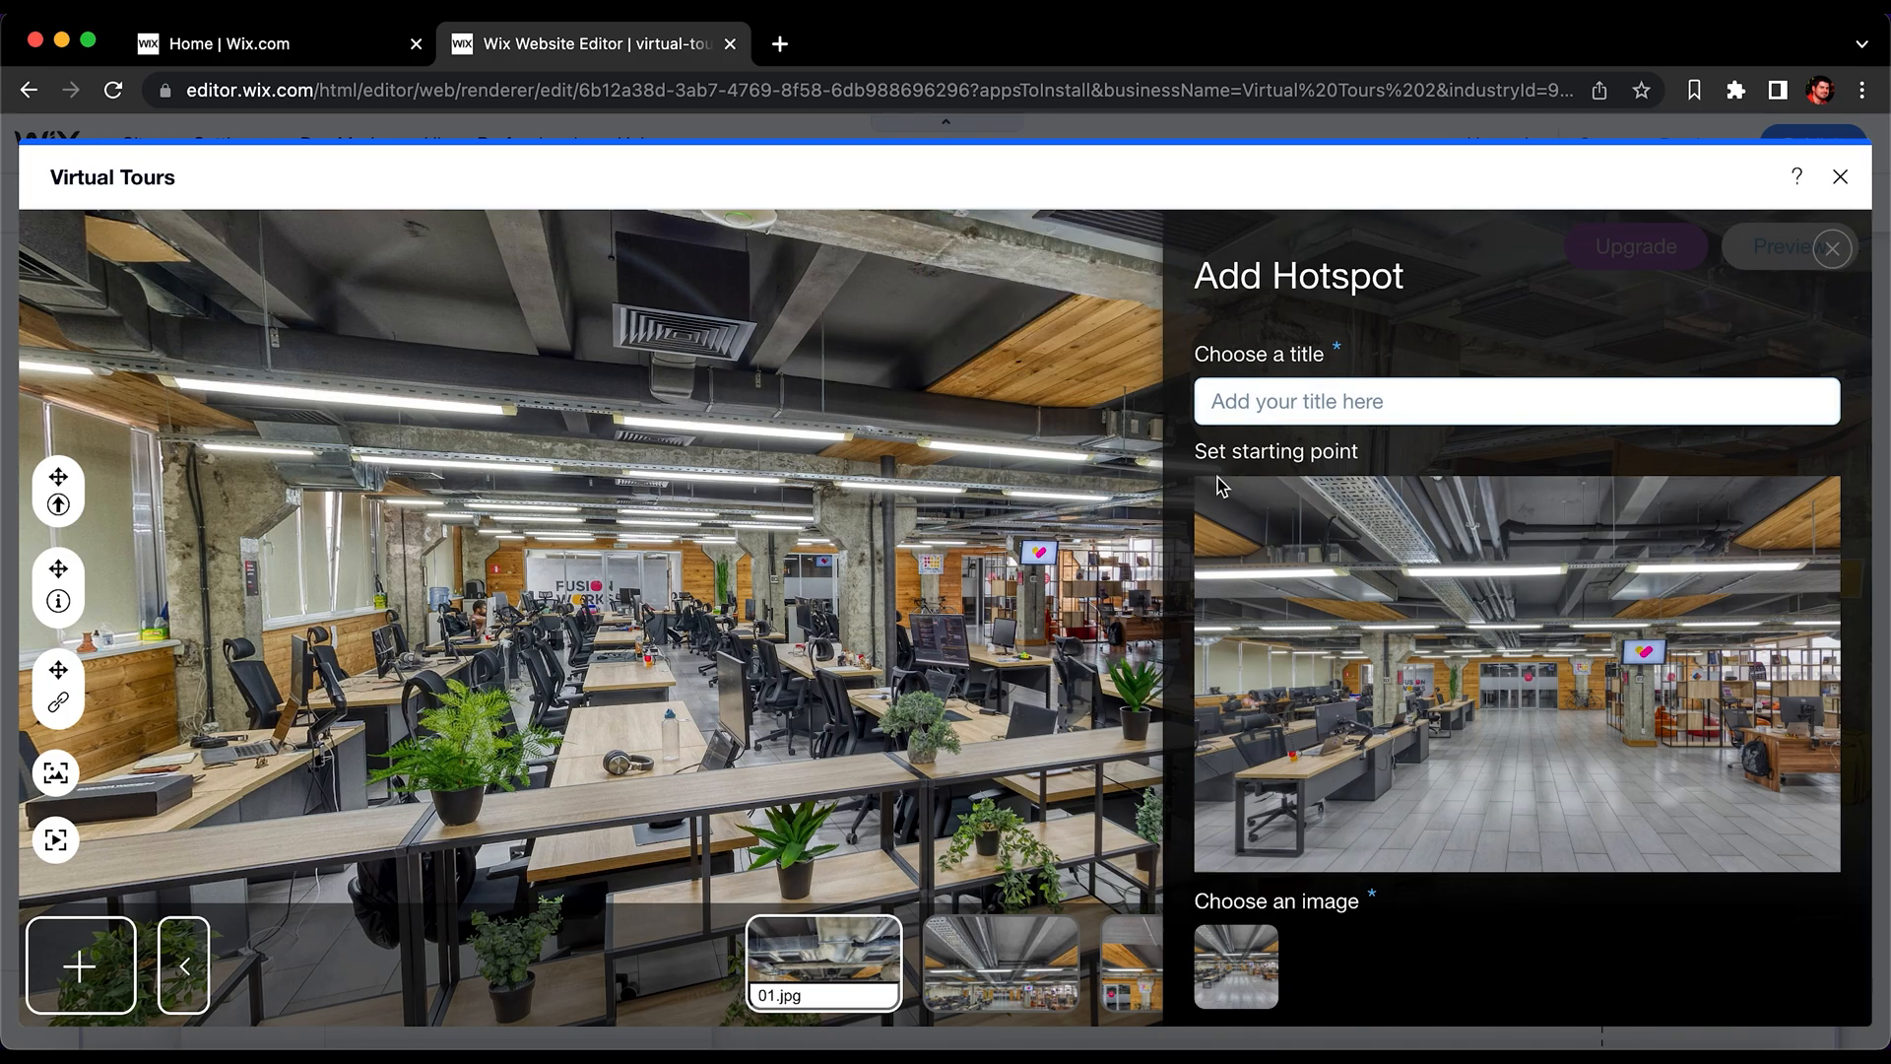
# Step: Title the new hotspot "Hotspot1" and save it with the preselected image, icon and icon color
pyautogui.click(1259, 413)
pyautogui.write('Hotspot1')
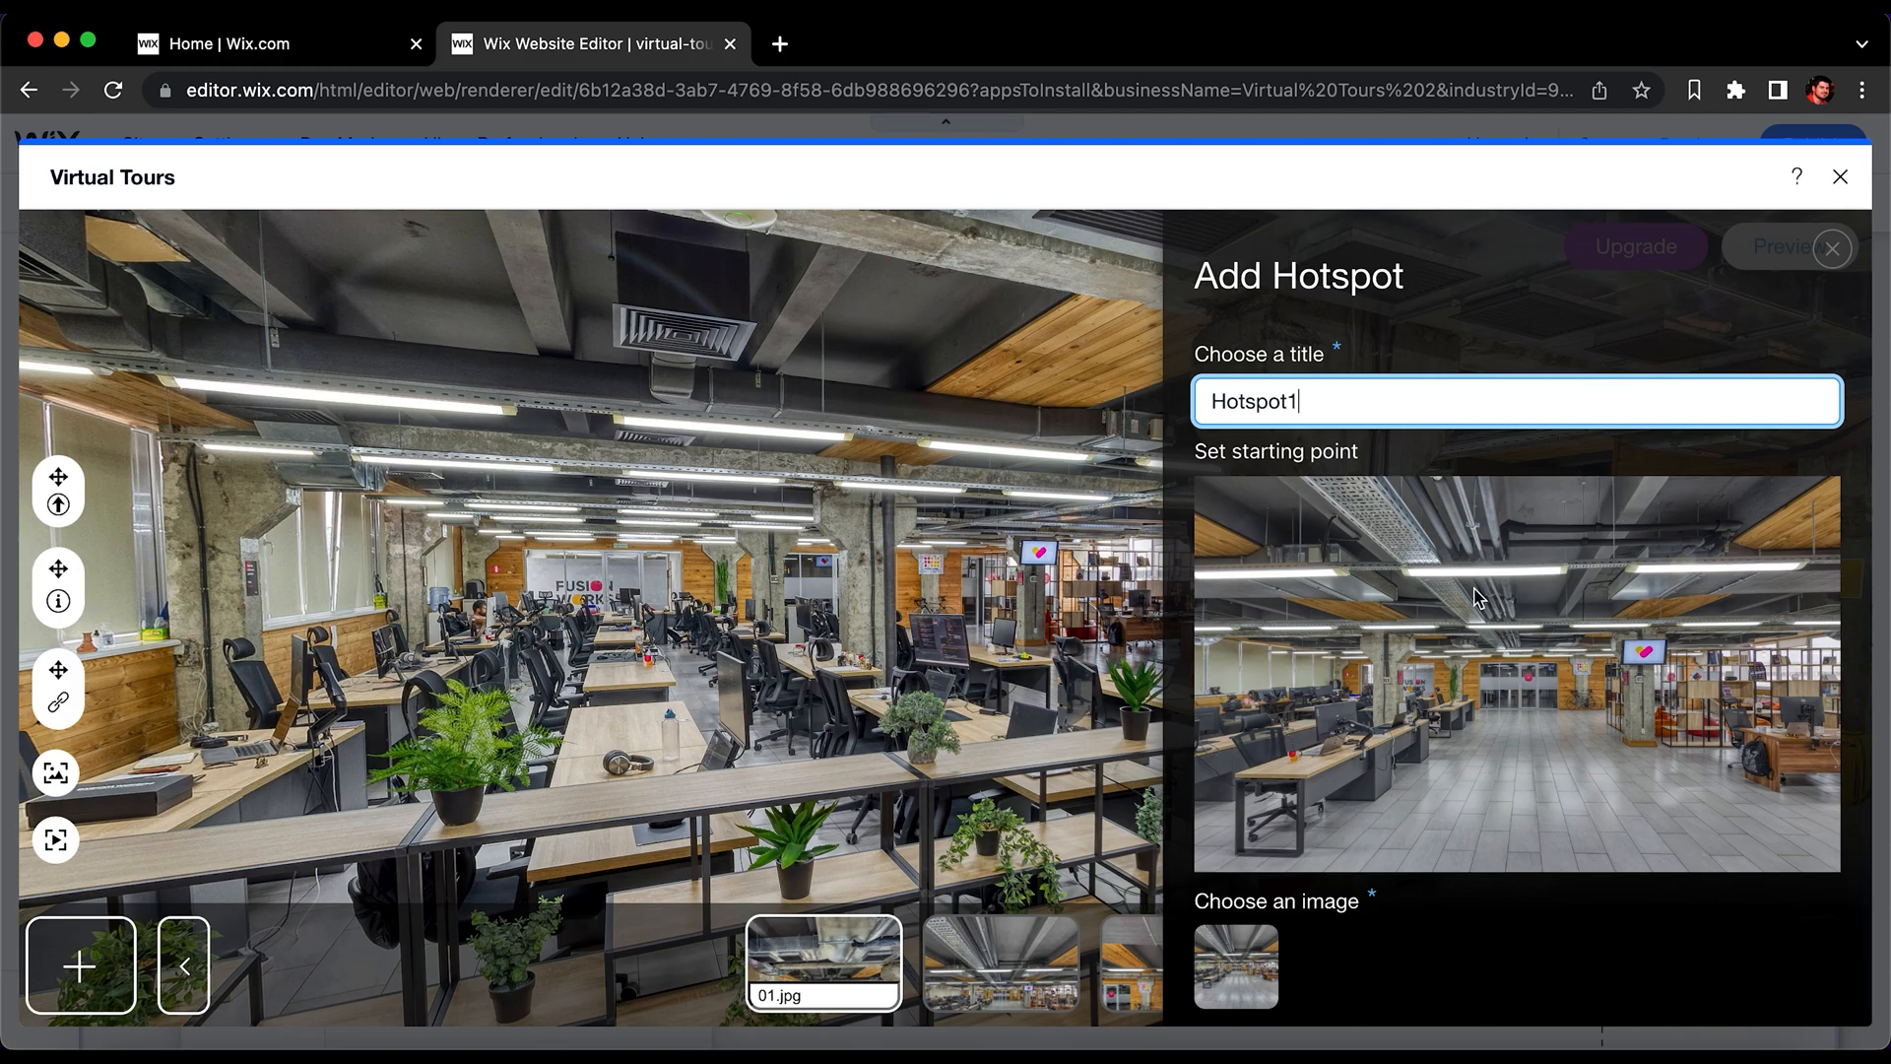
pyautogui.scroll(-1, 1759, 291)
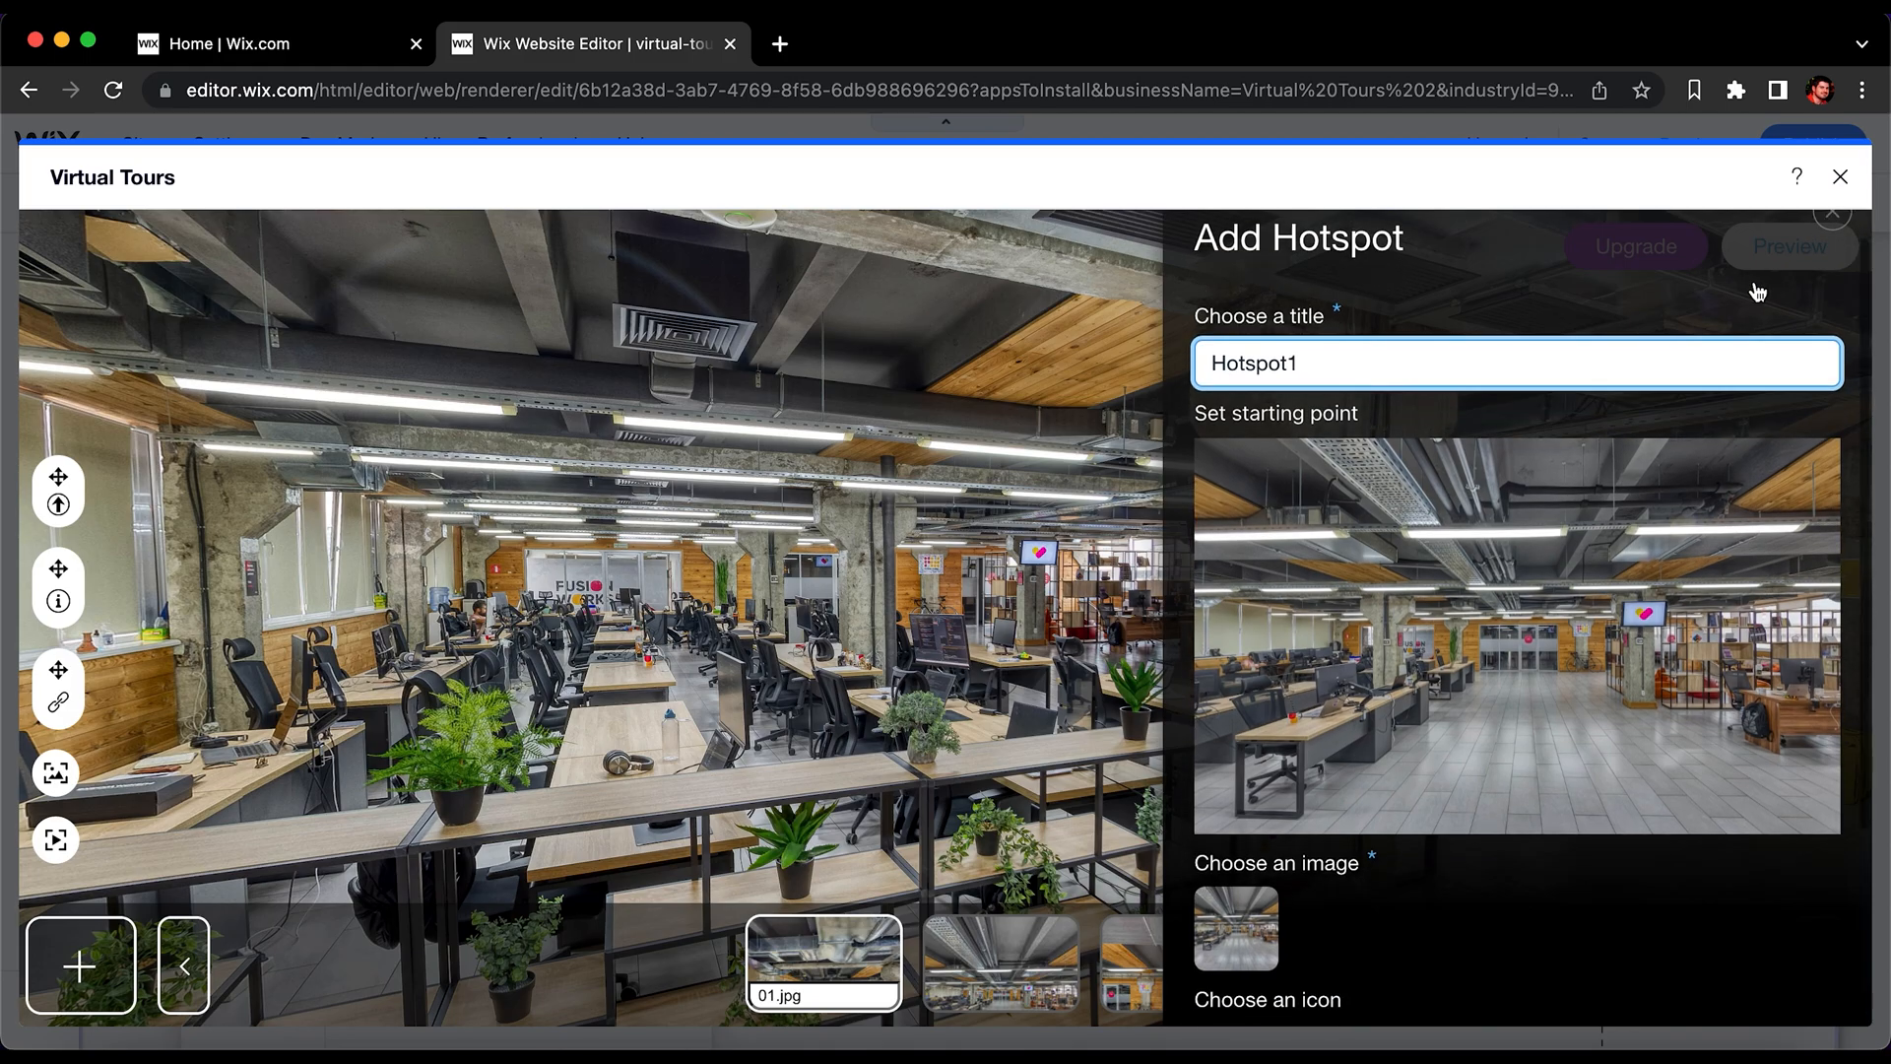
pyautogui.scroll(-5, 1758, 291)
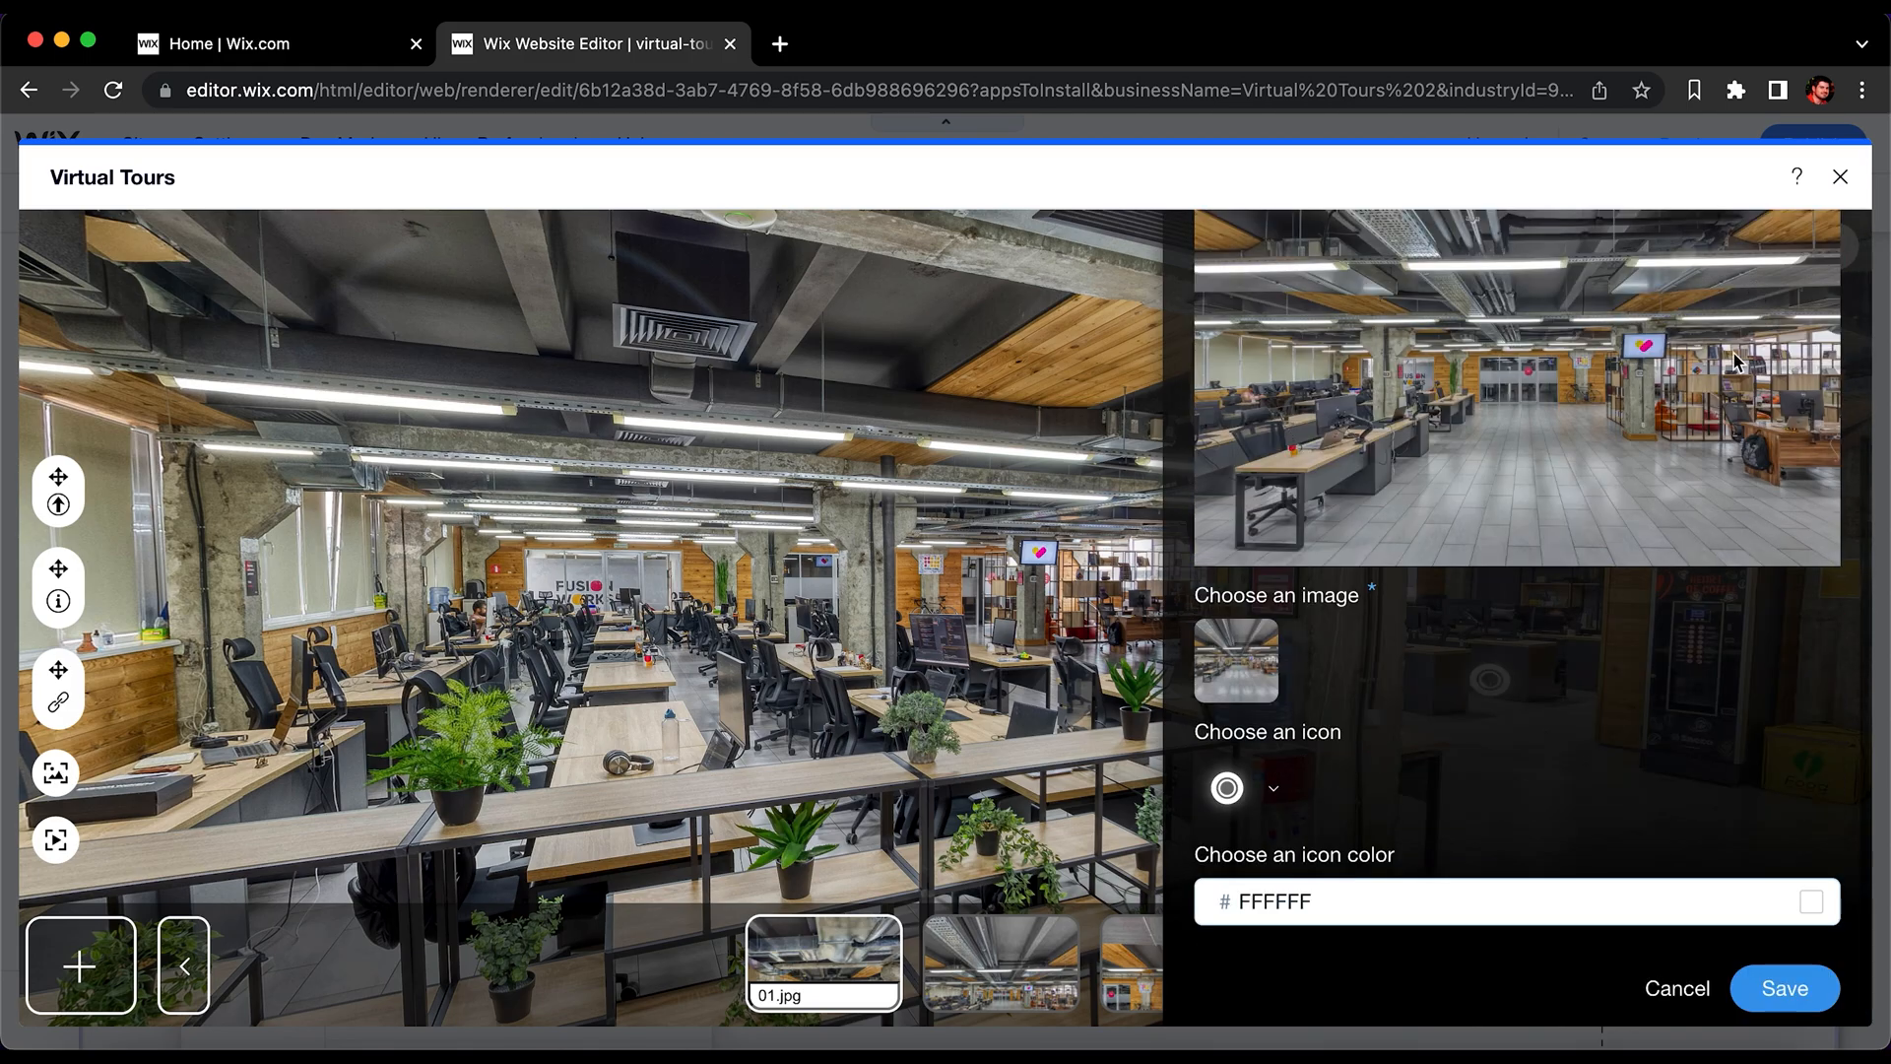
pyautogui.click(1784, 987)
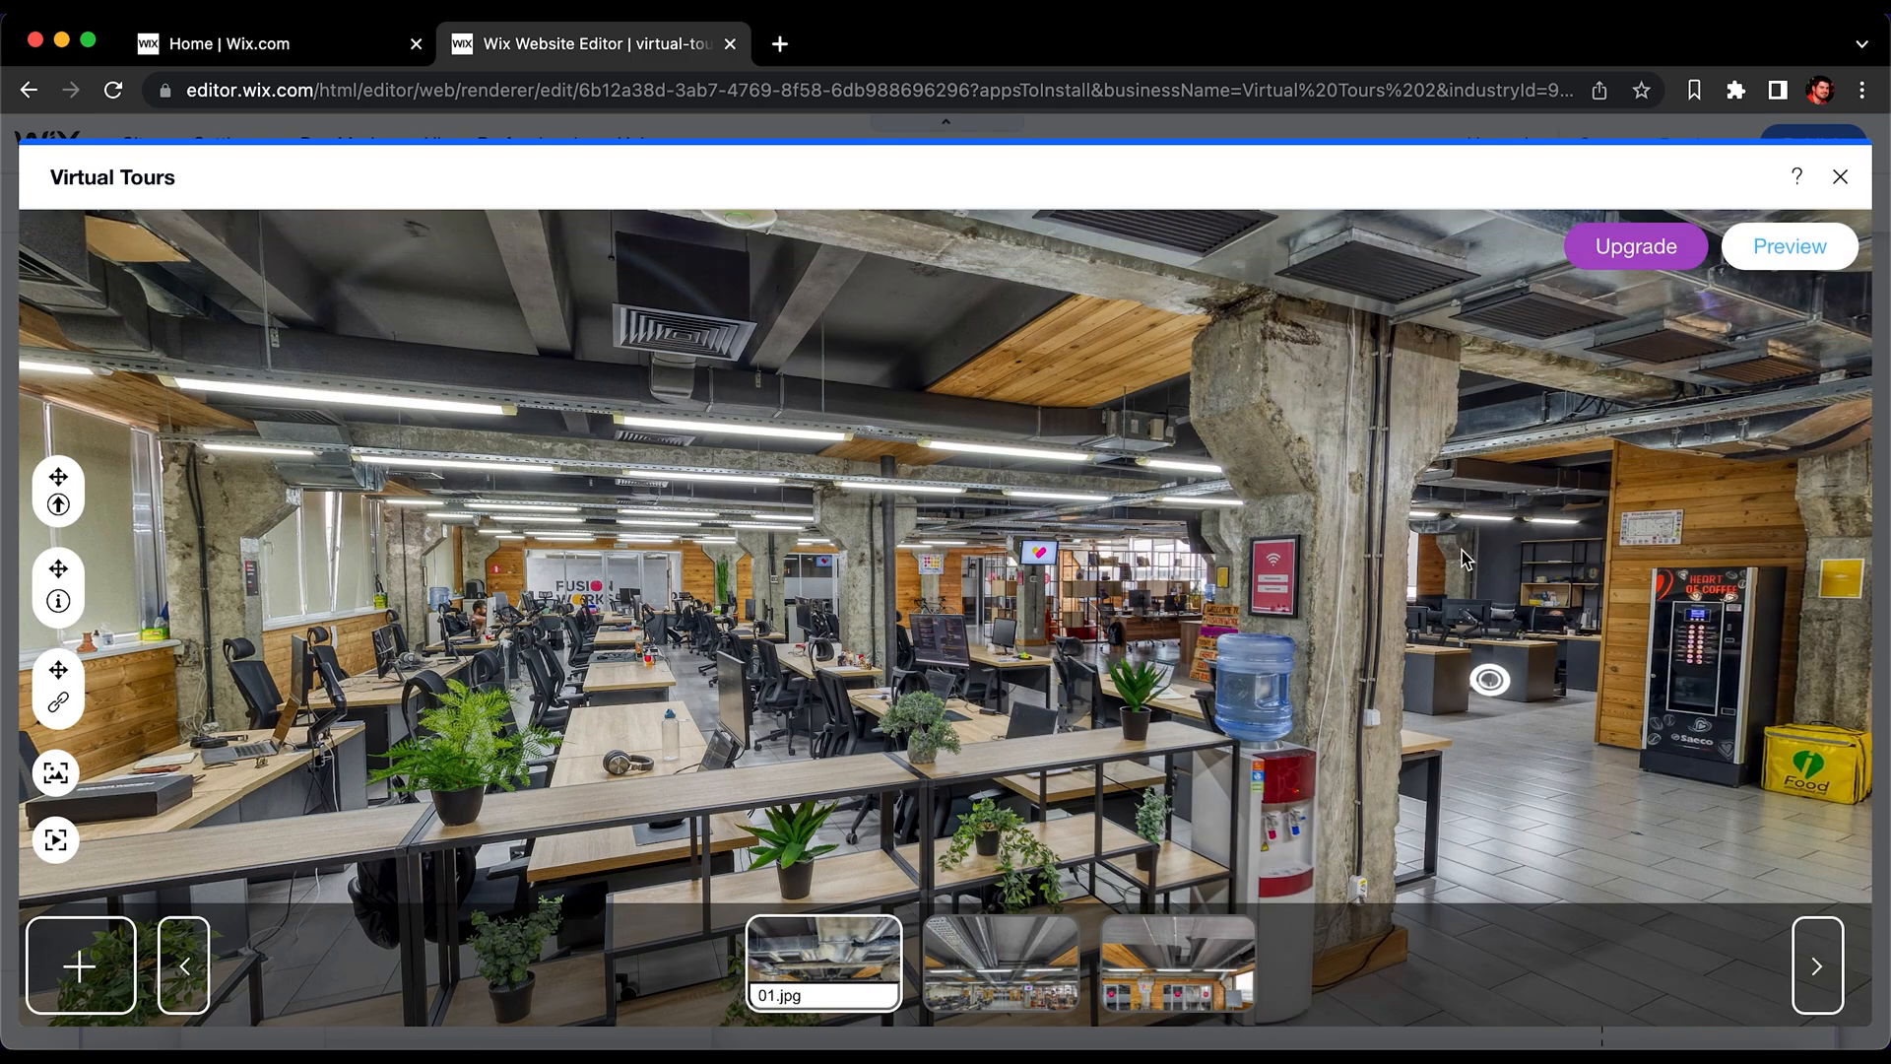
# Step: Open Hotspot1 by the desks in 01.jpg, check its image choices without changing the selection, and delete the hotspot
pyautogui.click(1489, 679)
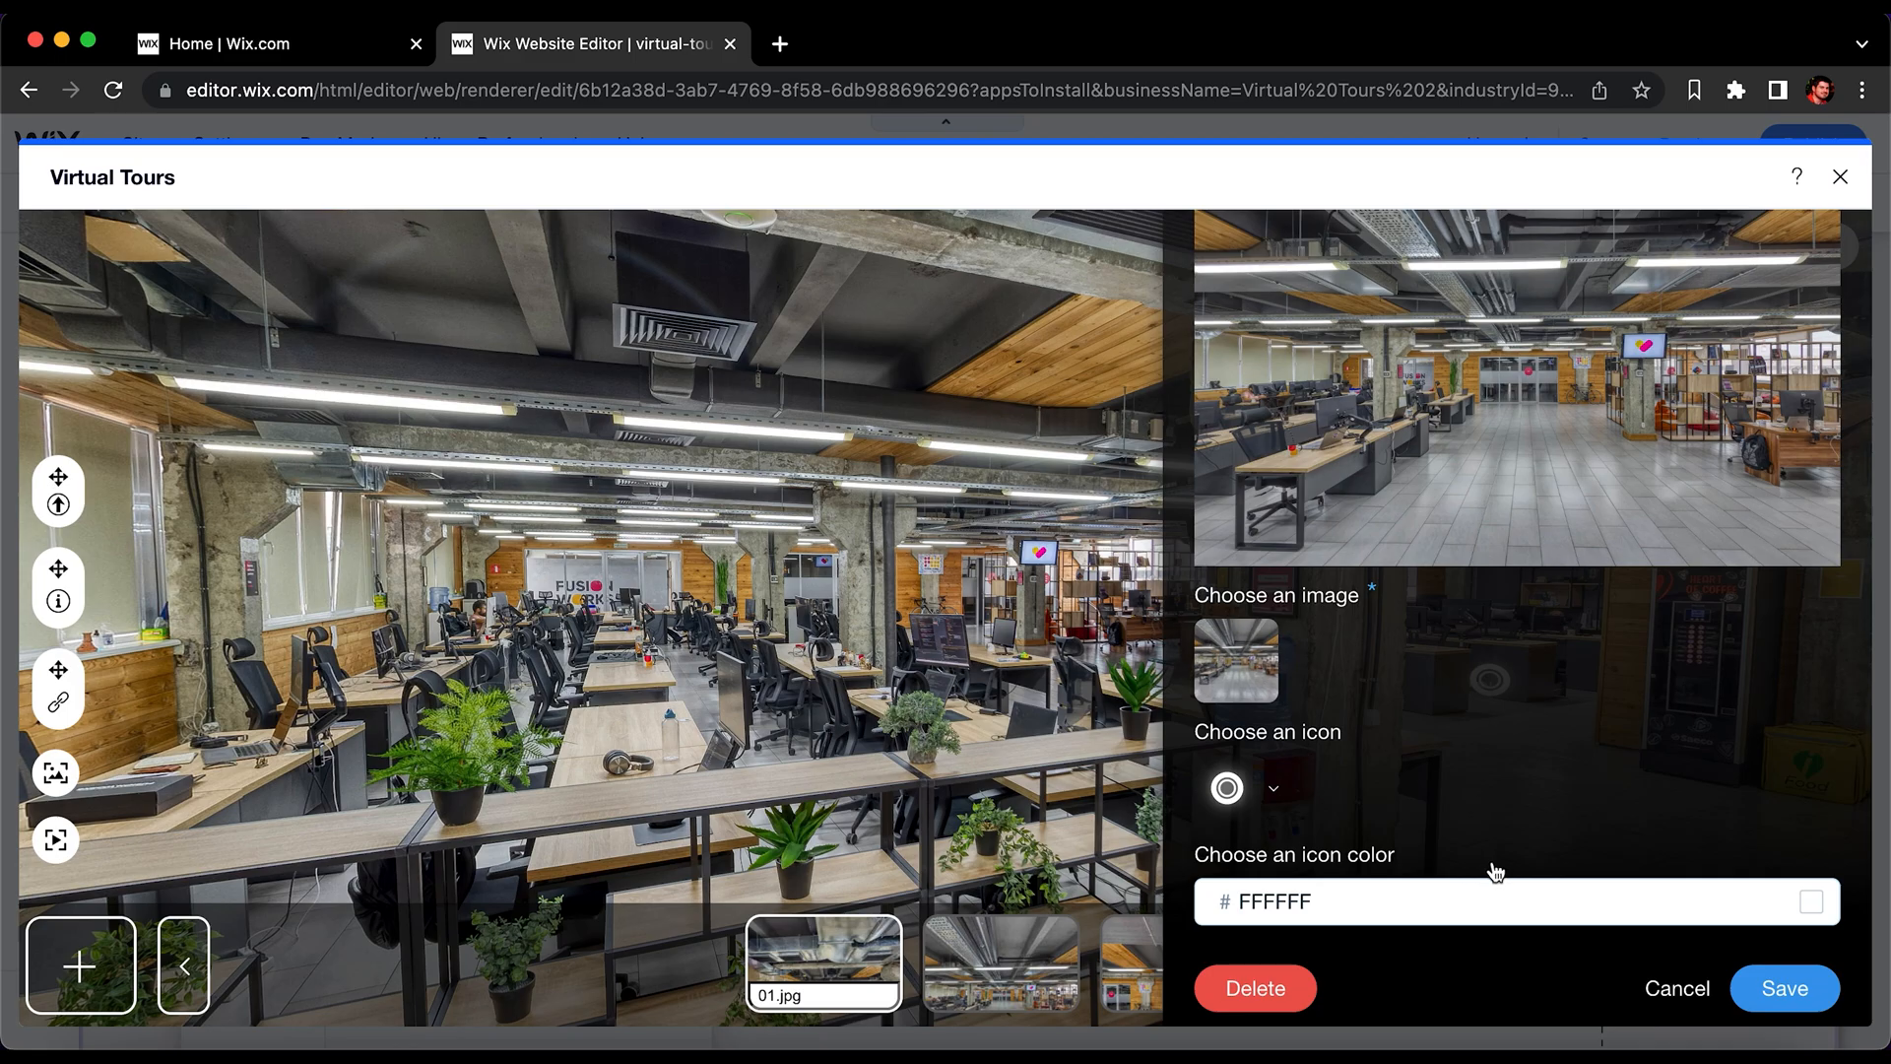
pyautogui.scroll(3, 1496, 867)
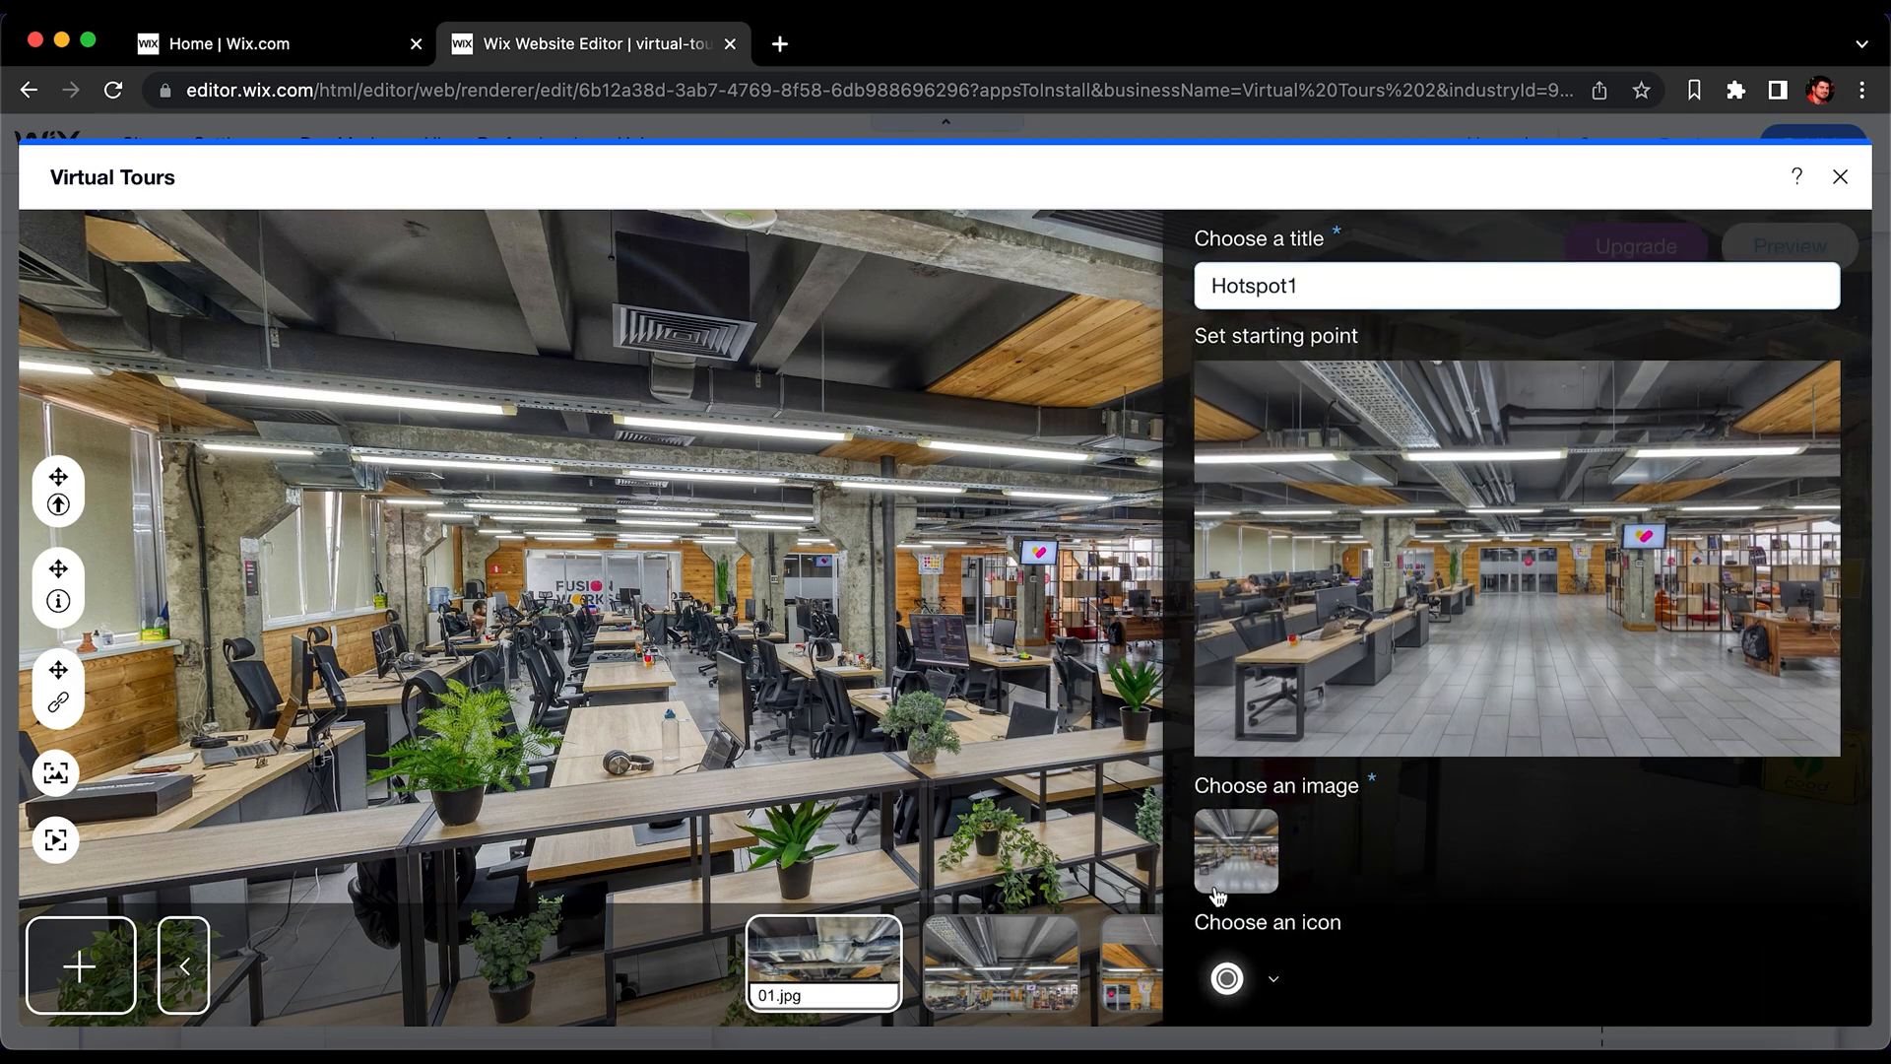
pyautogui.moveTo(1239, 859)
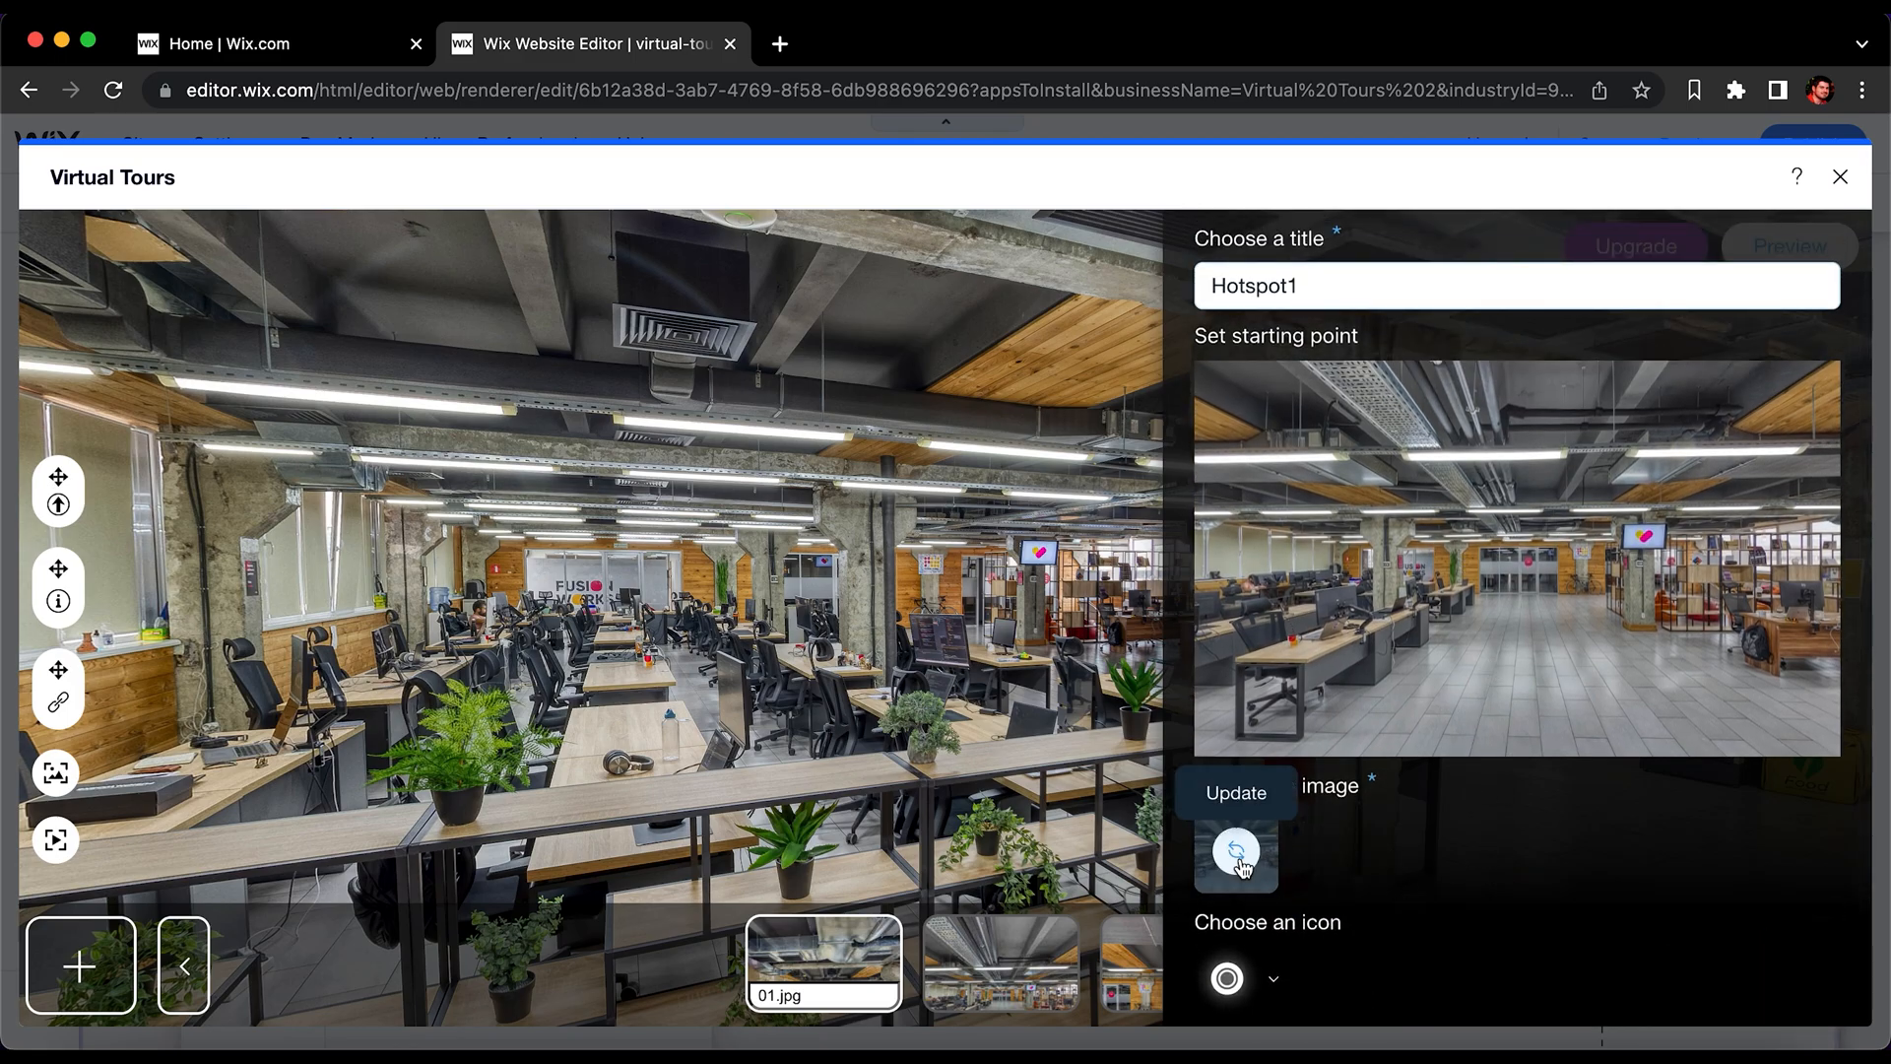
pyautogui.click(1239, 859)
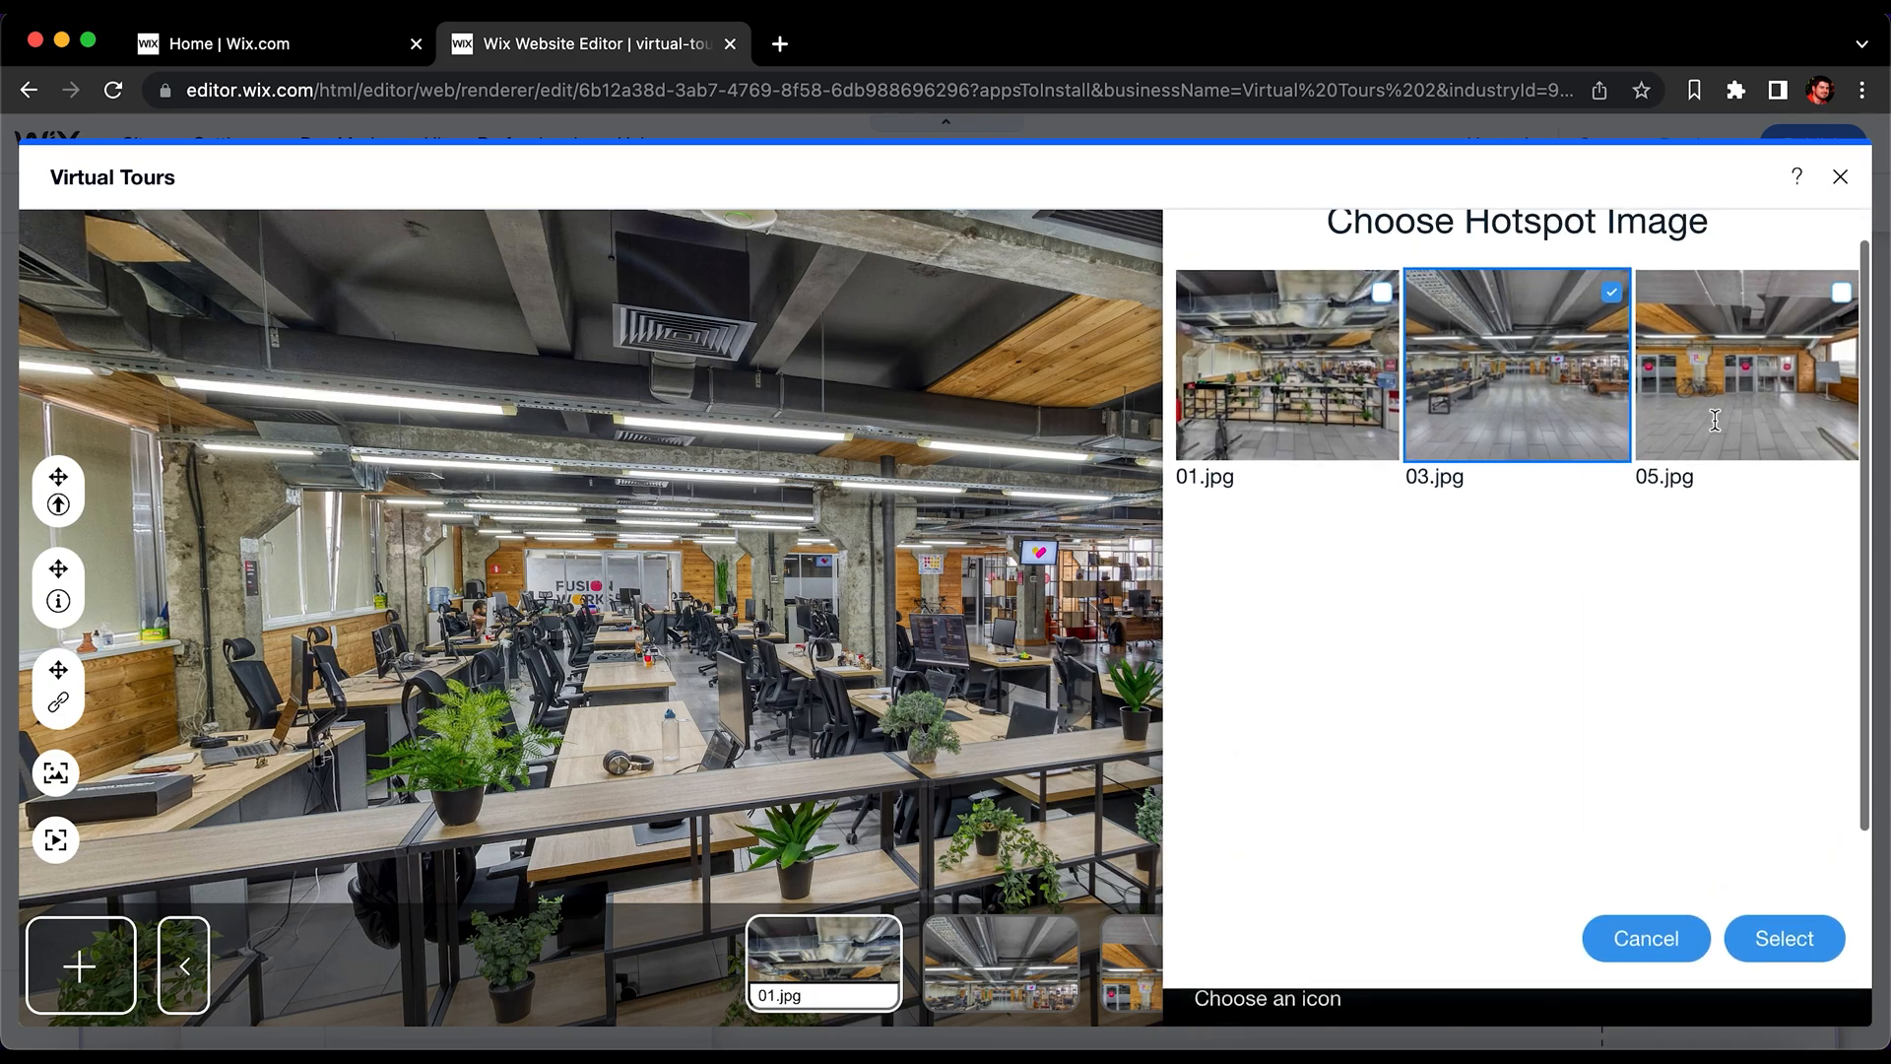
pyautogui.click(1615, 940)
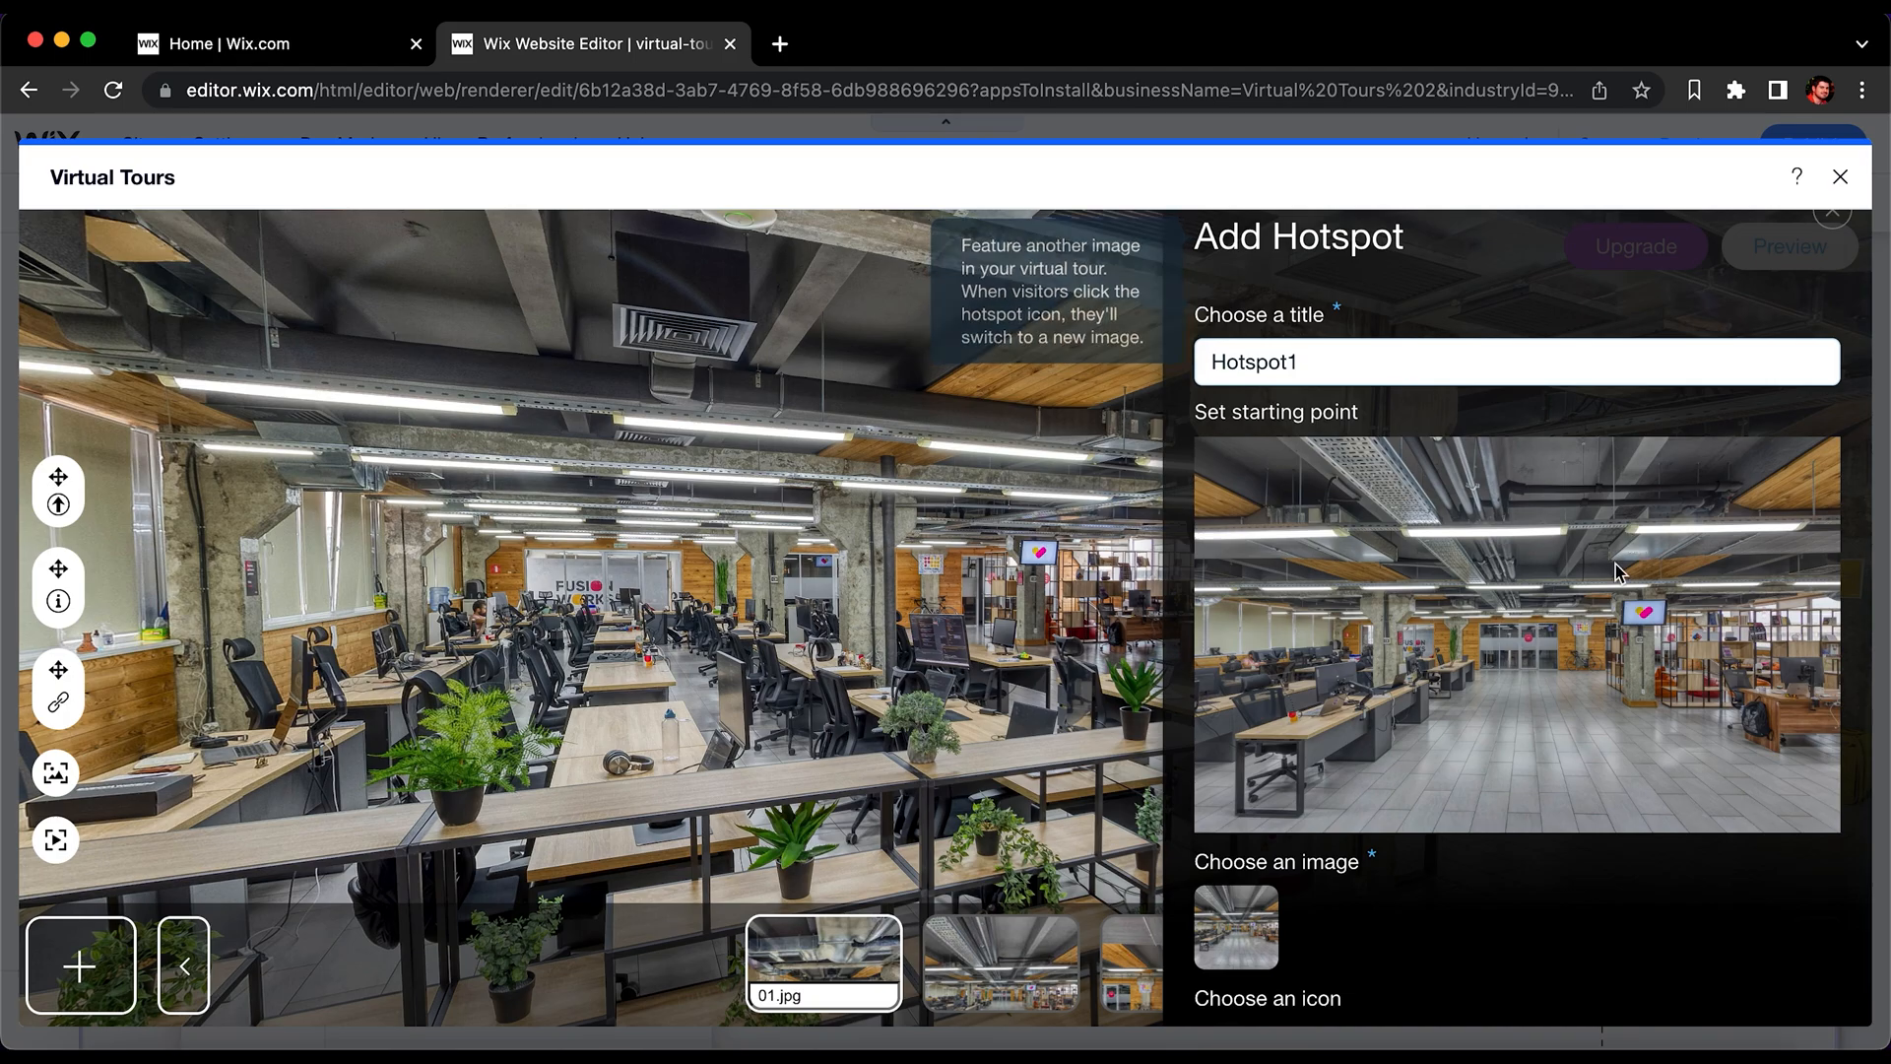
pyautogui.scroll(-3, 1570, 923)
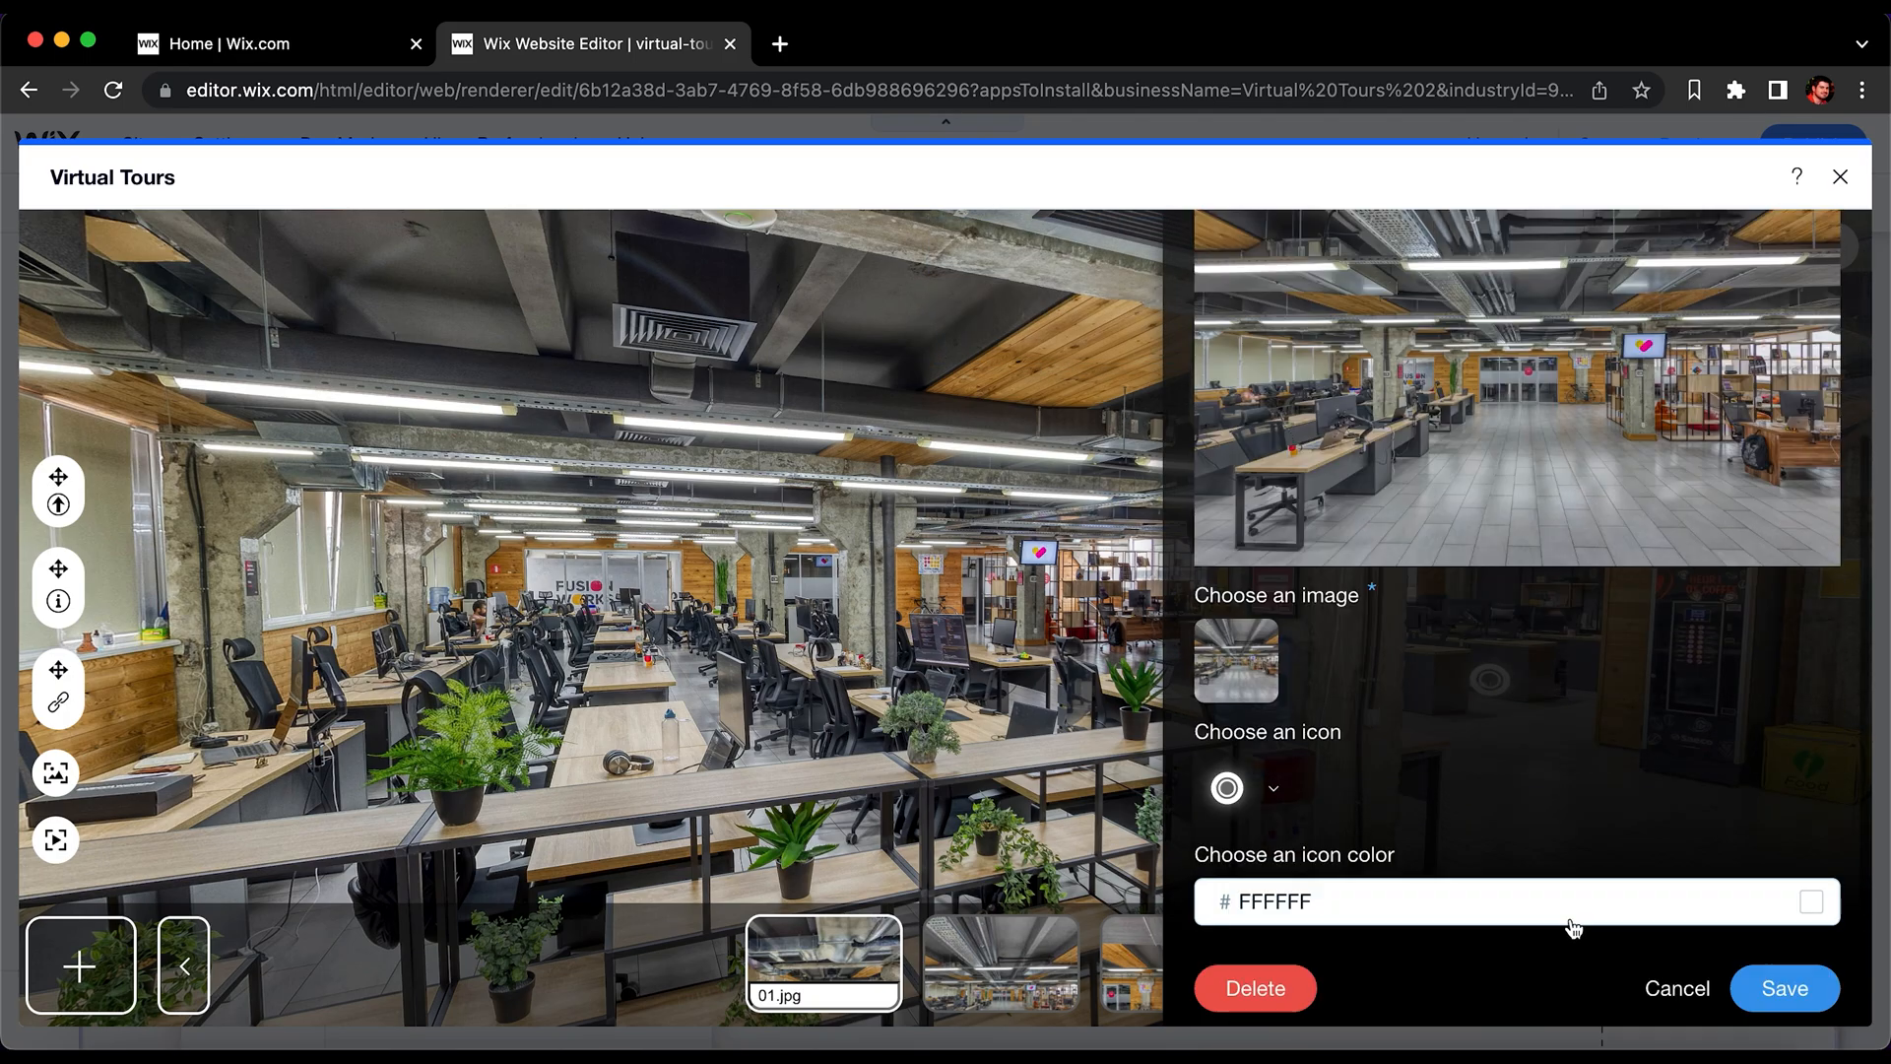
pyautogui.click(1227, 993)
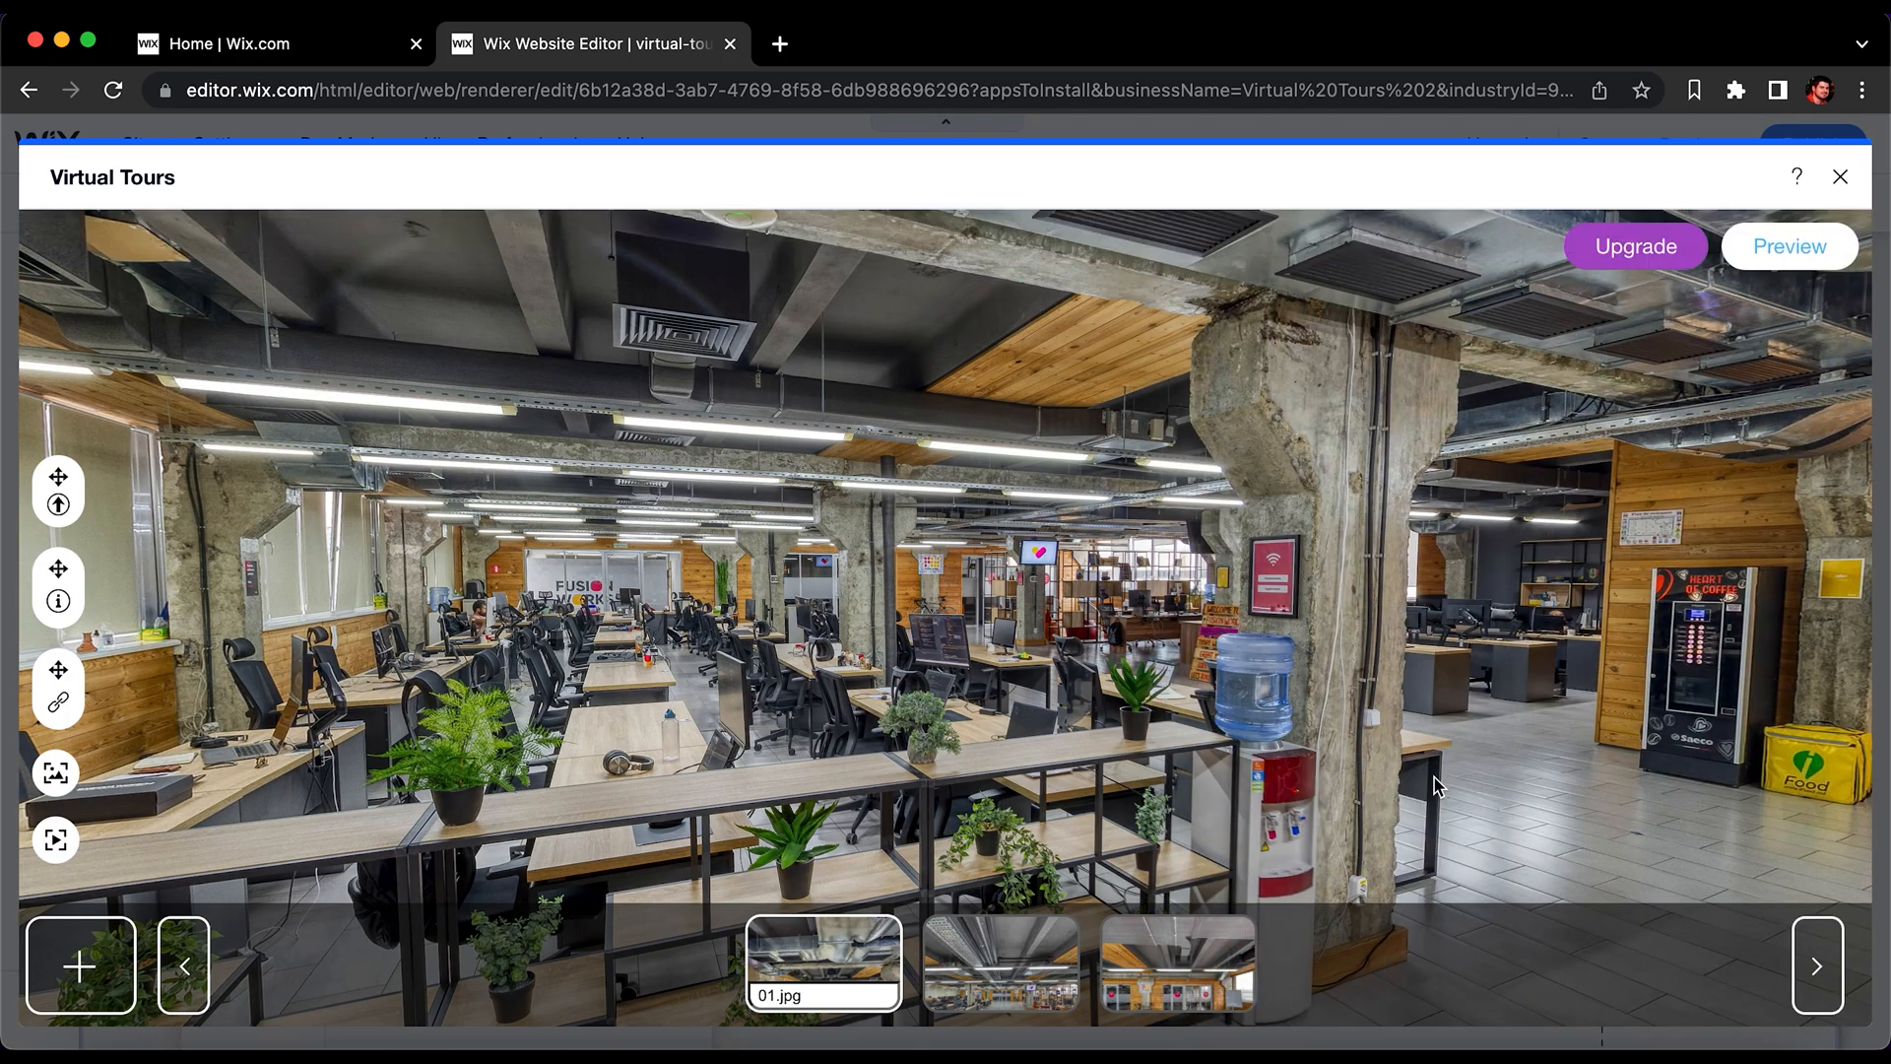
pyautogui.moveTo(984, 970)
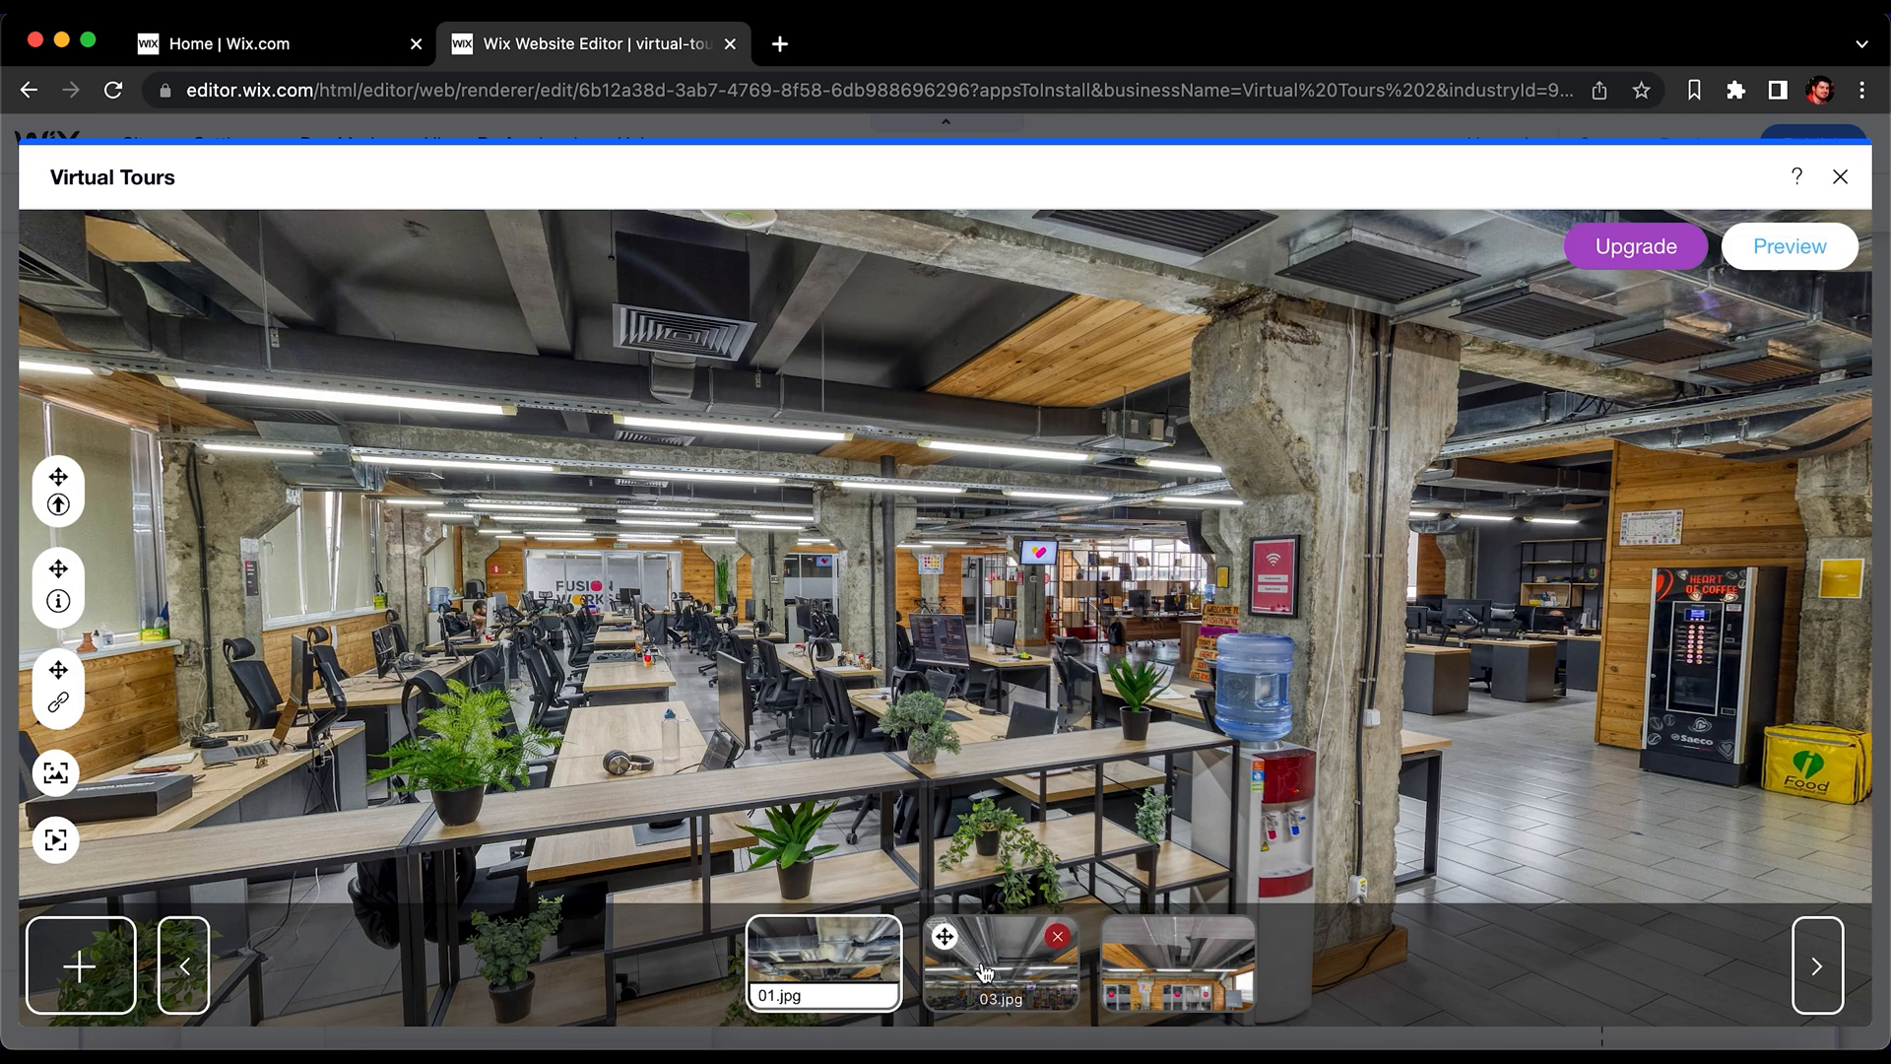
pyautogui.click(1015, 985)
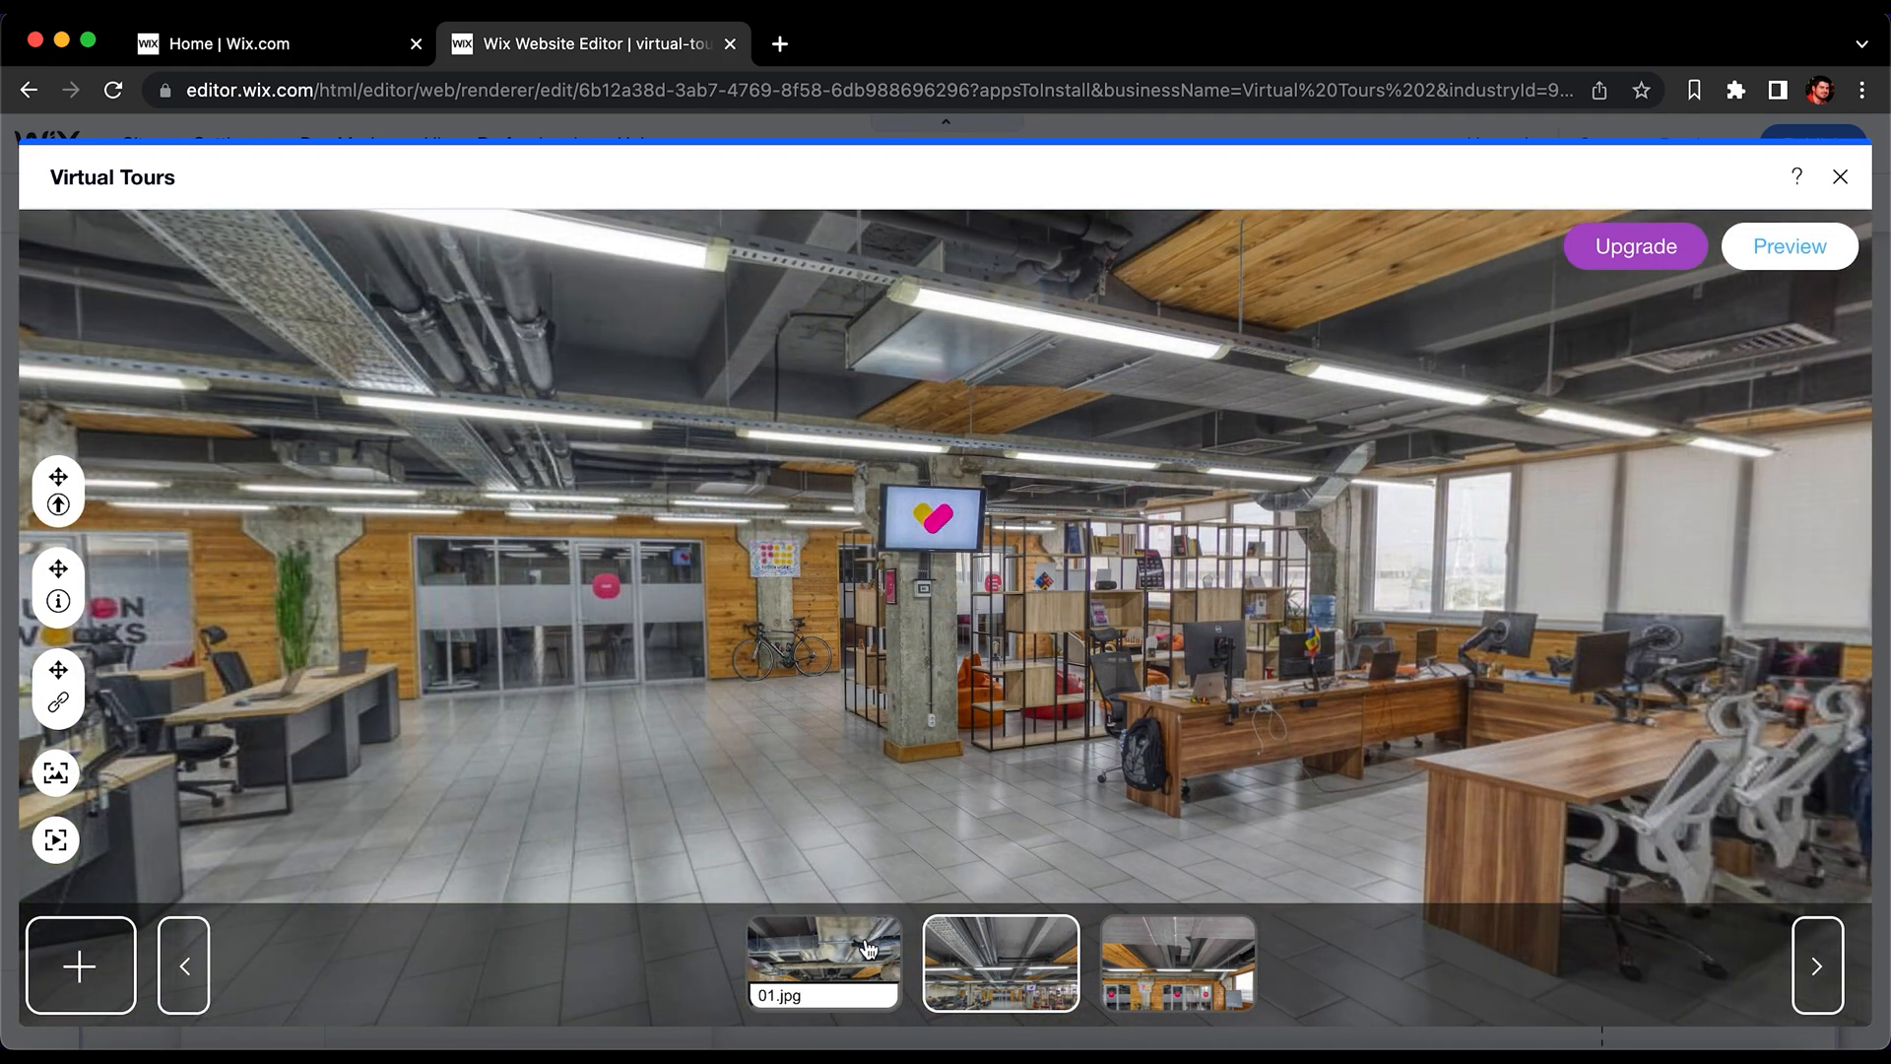
pyautogui.click(862, 980)
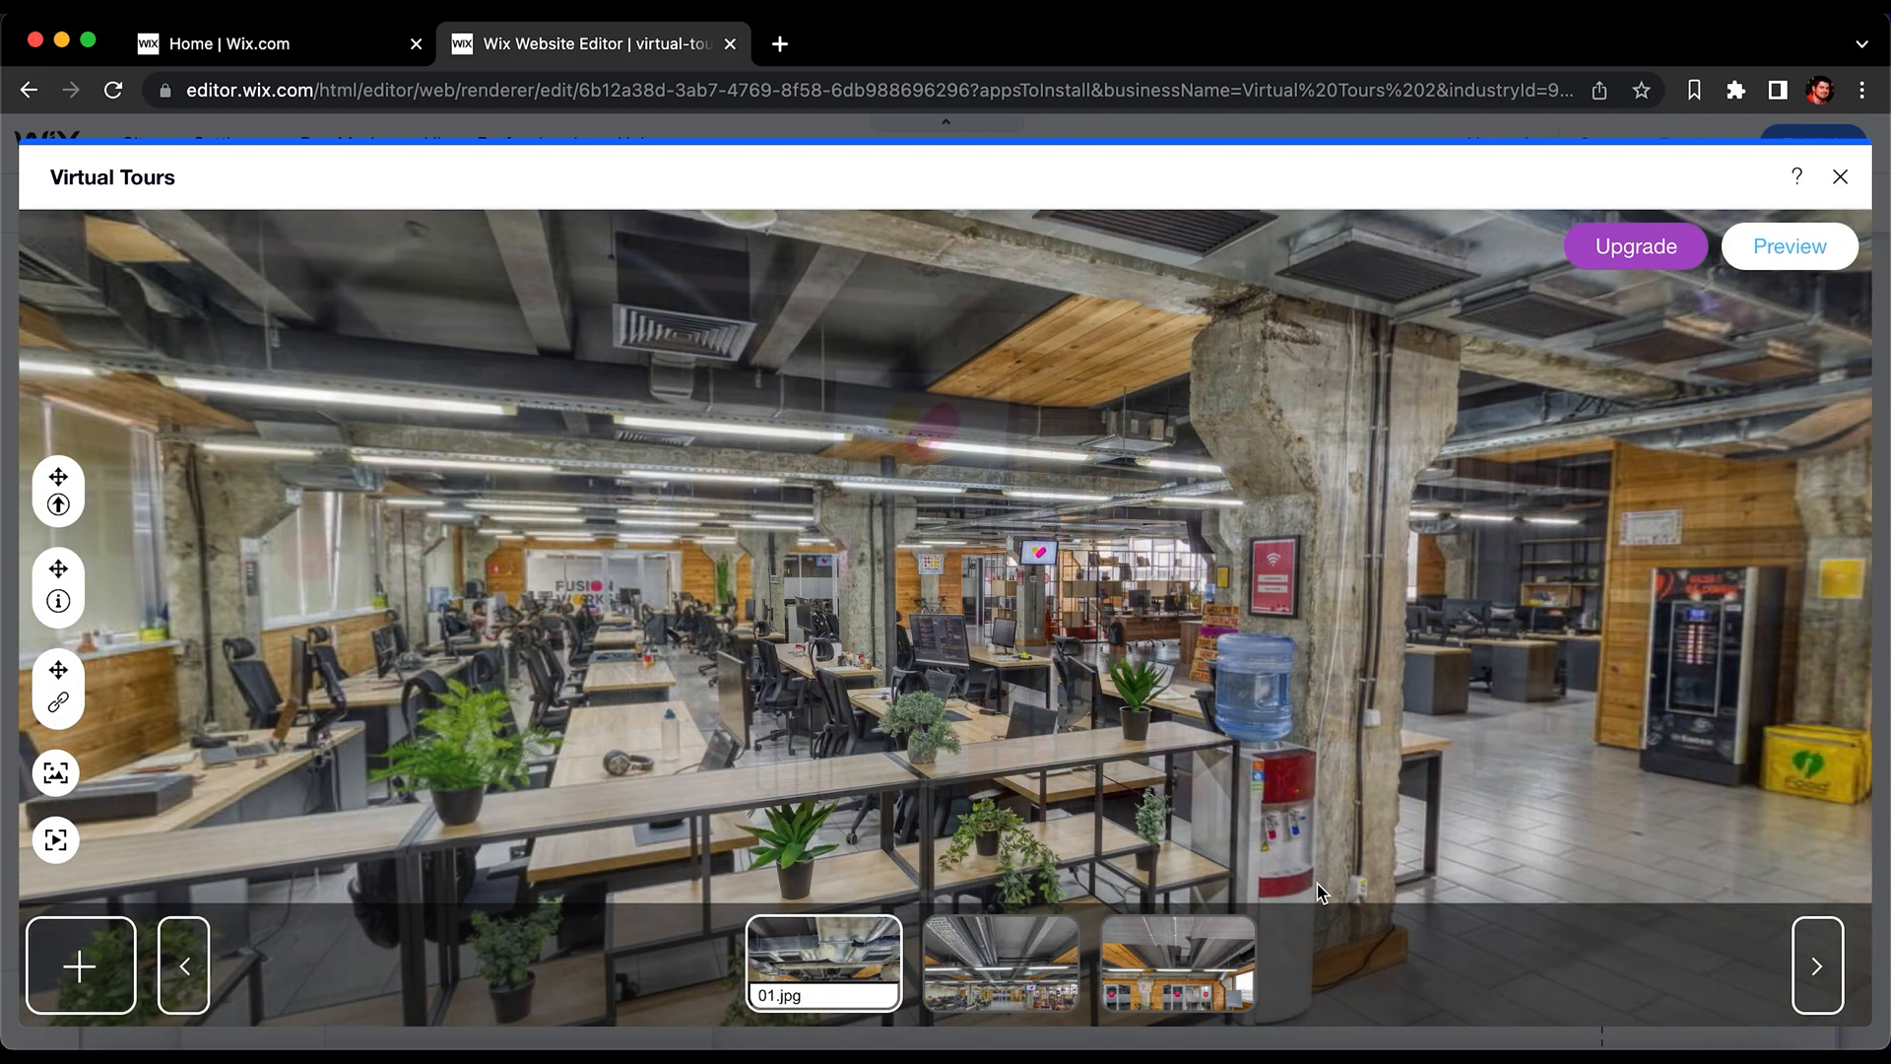
pyautogui.moveTo(944, 938); pyautogui.dragTo(1517, 689)
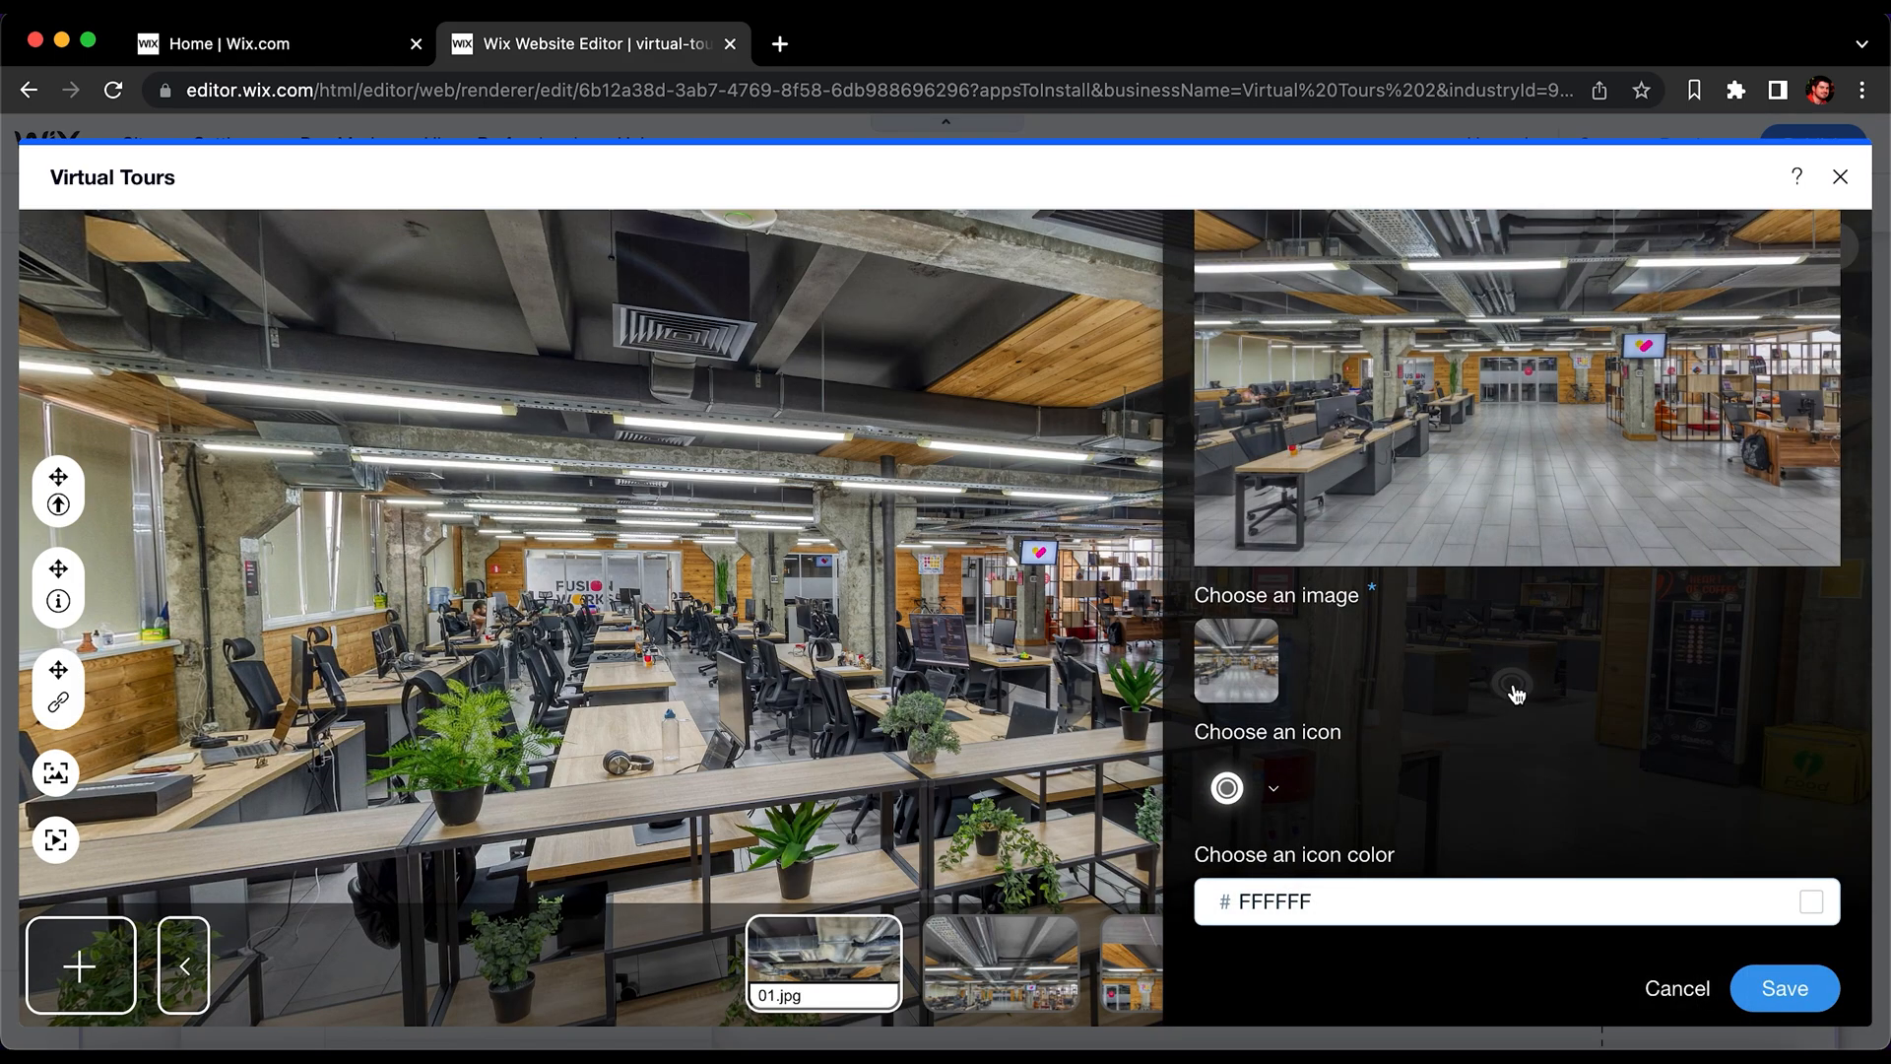
pyautogui.click(1696, 999)
# Step: Unlink 03.jpg from the tour and add it back from the uploaded images
pyautogui.moveTo(995, 964)
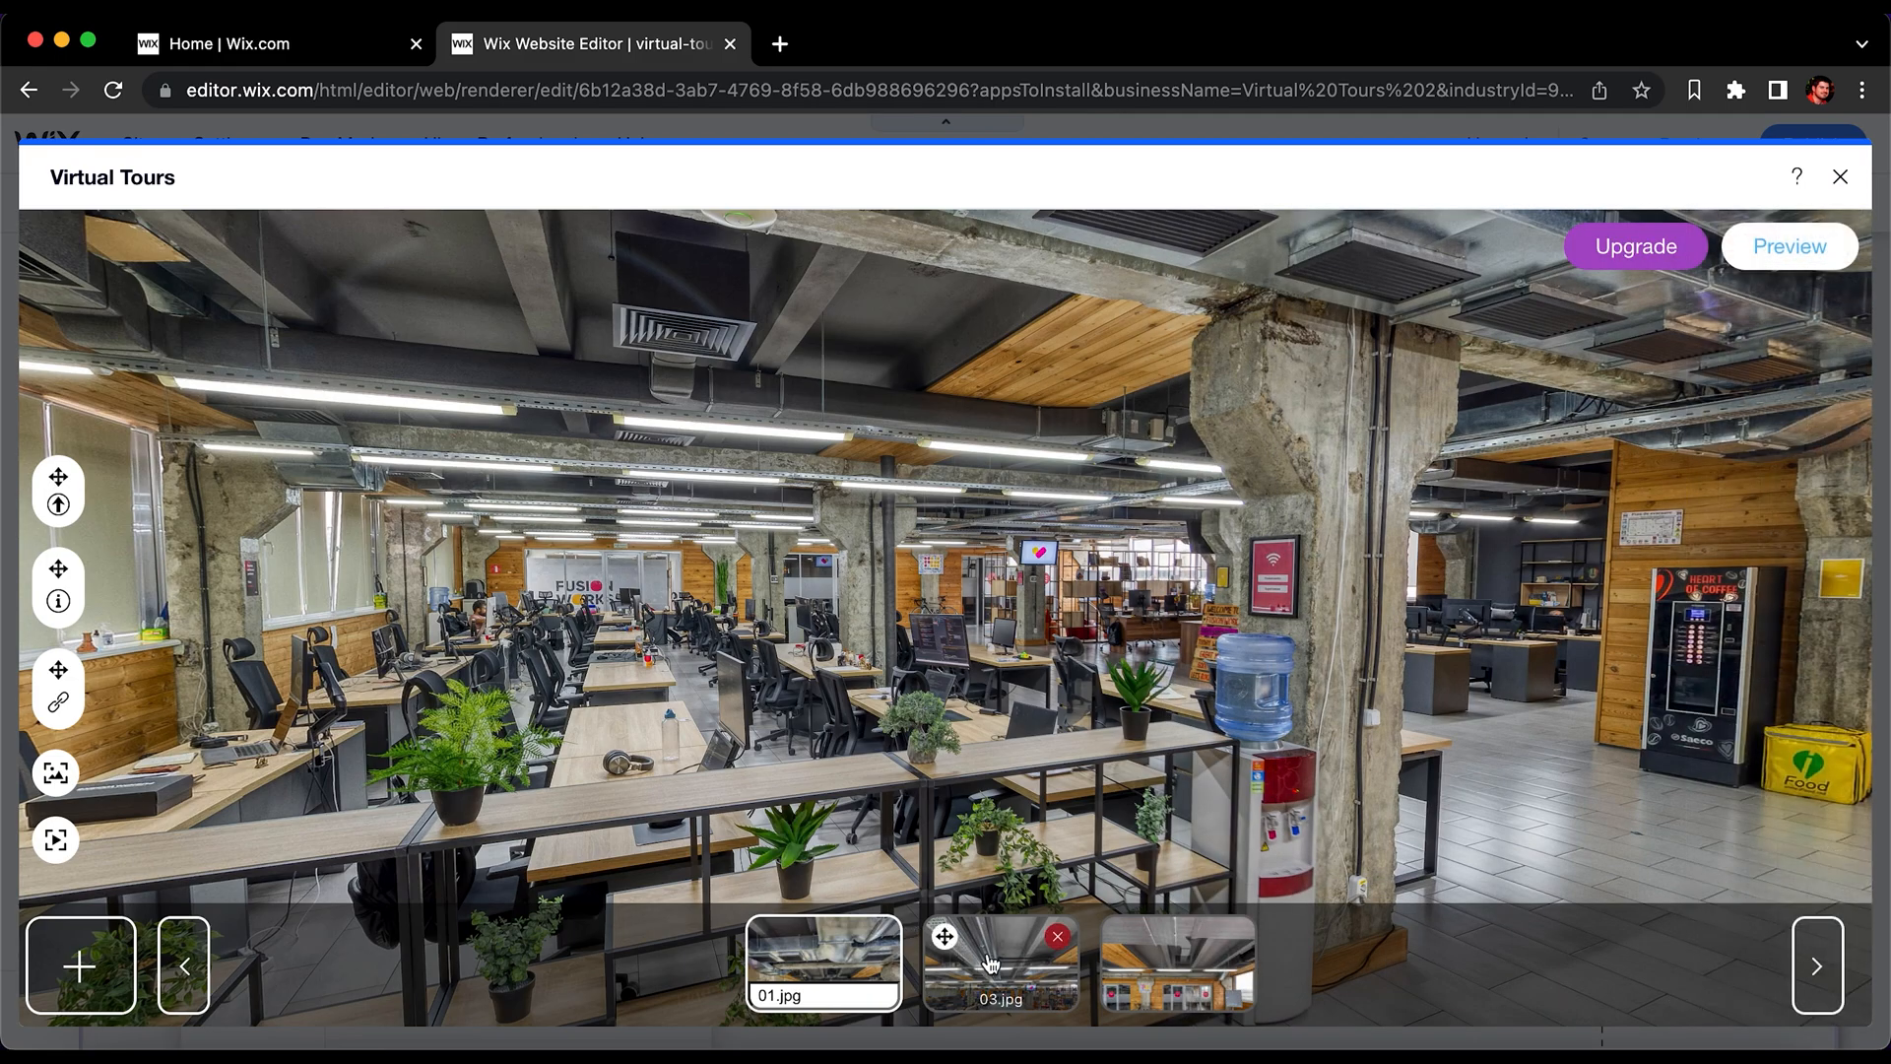
pyautogui.click(1057, 938)
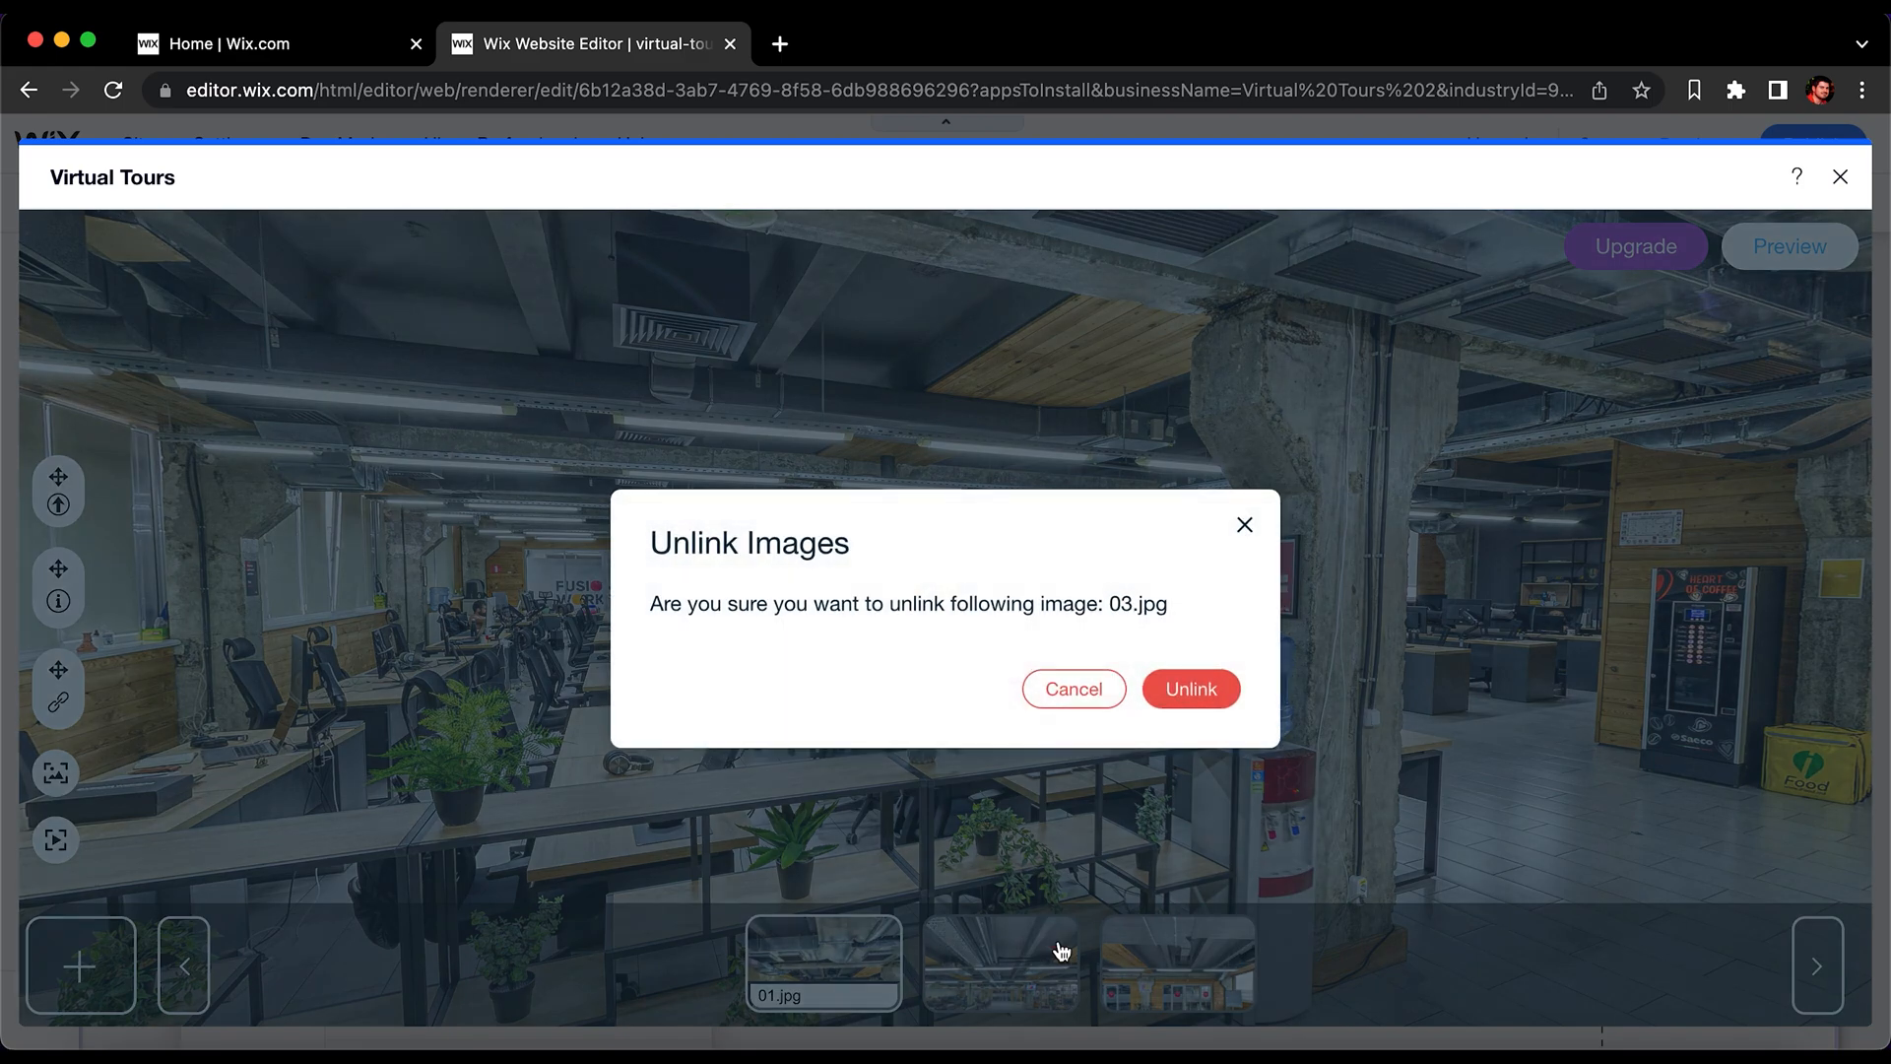
pyautogui.click(1176, 699)
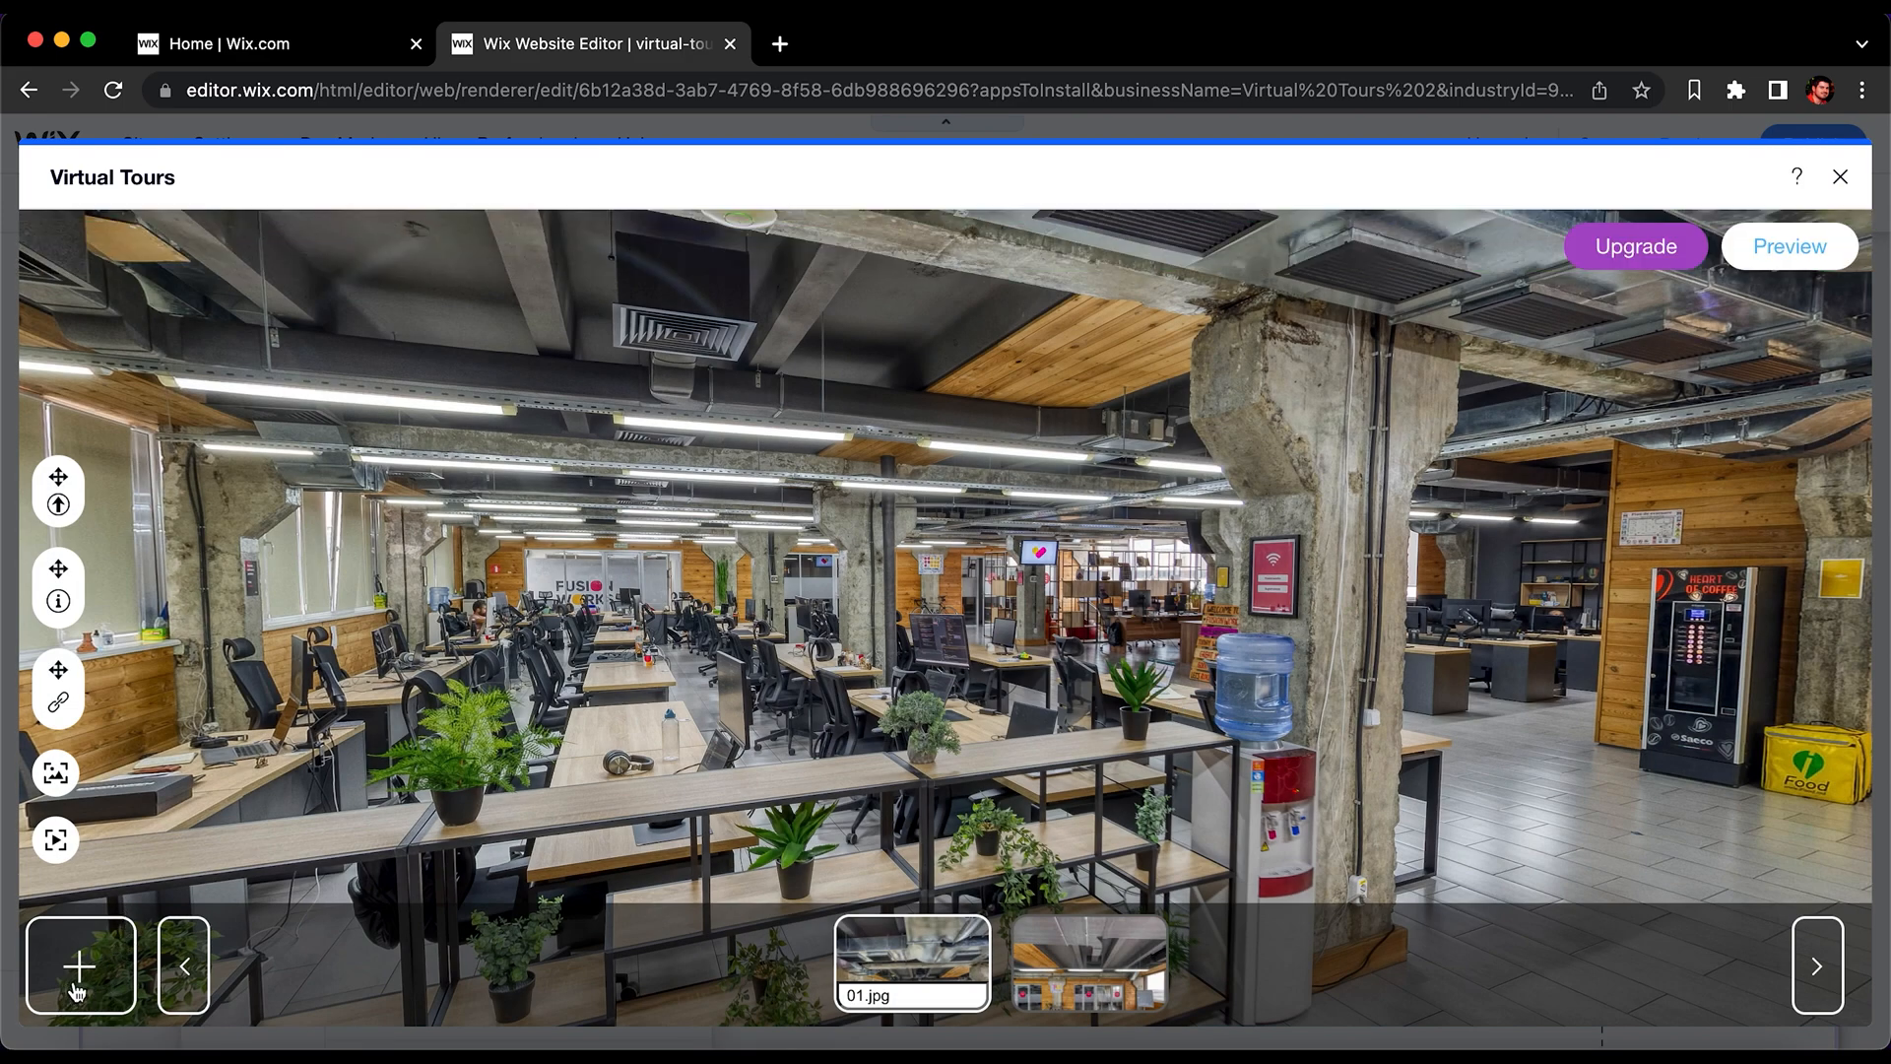
pyautogui.click(85, 985)
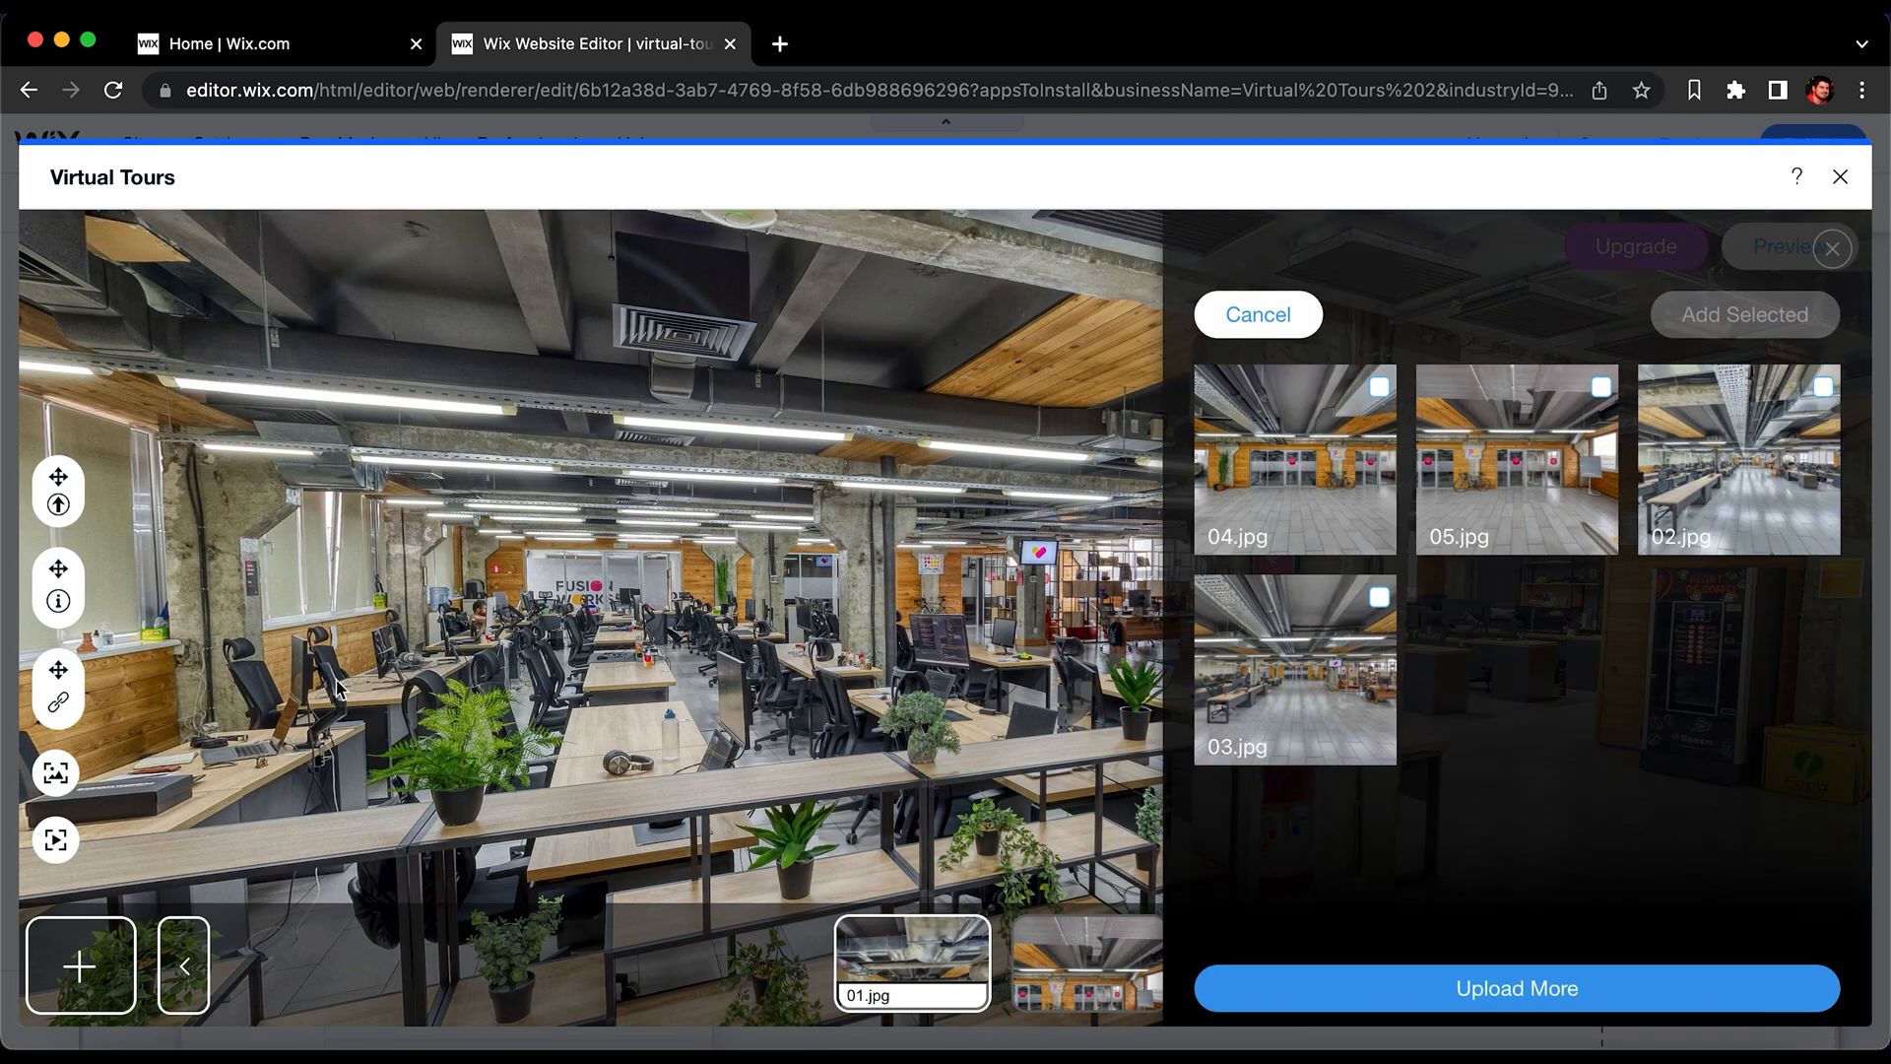
pyautogui.click(1378, 598)
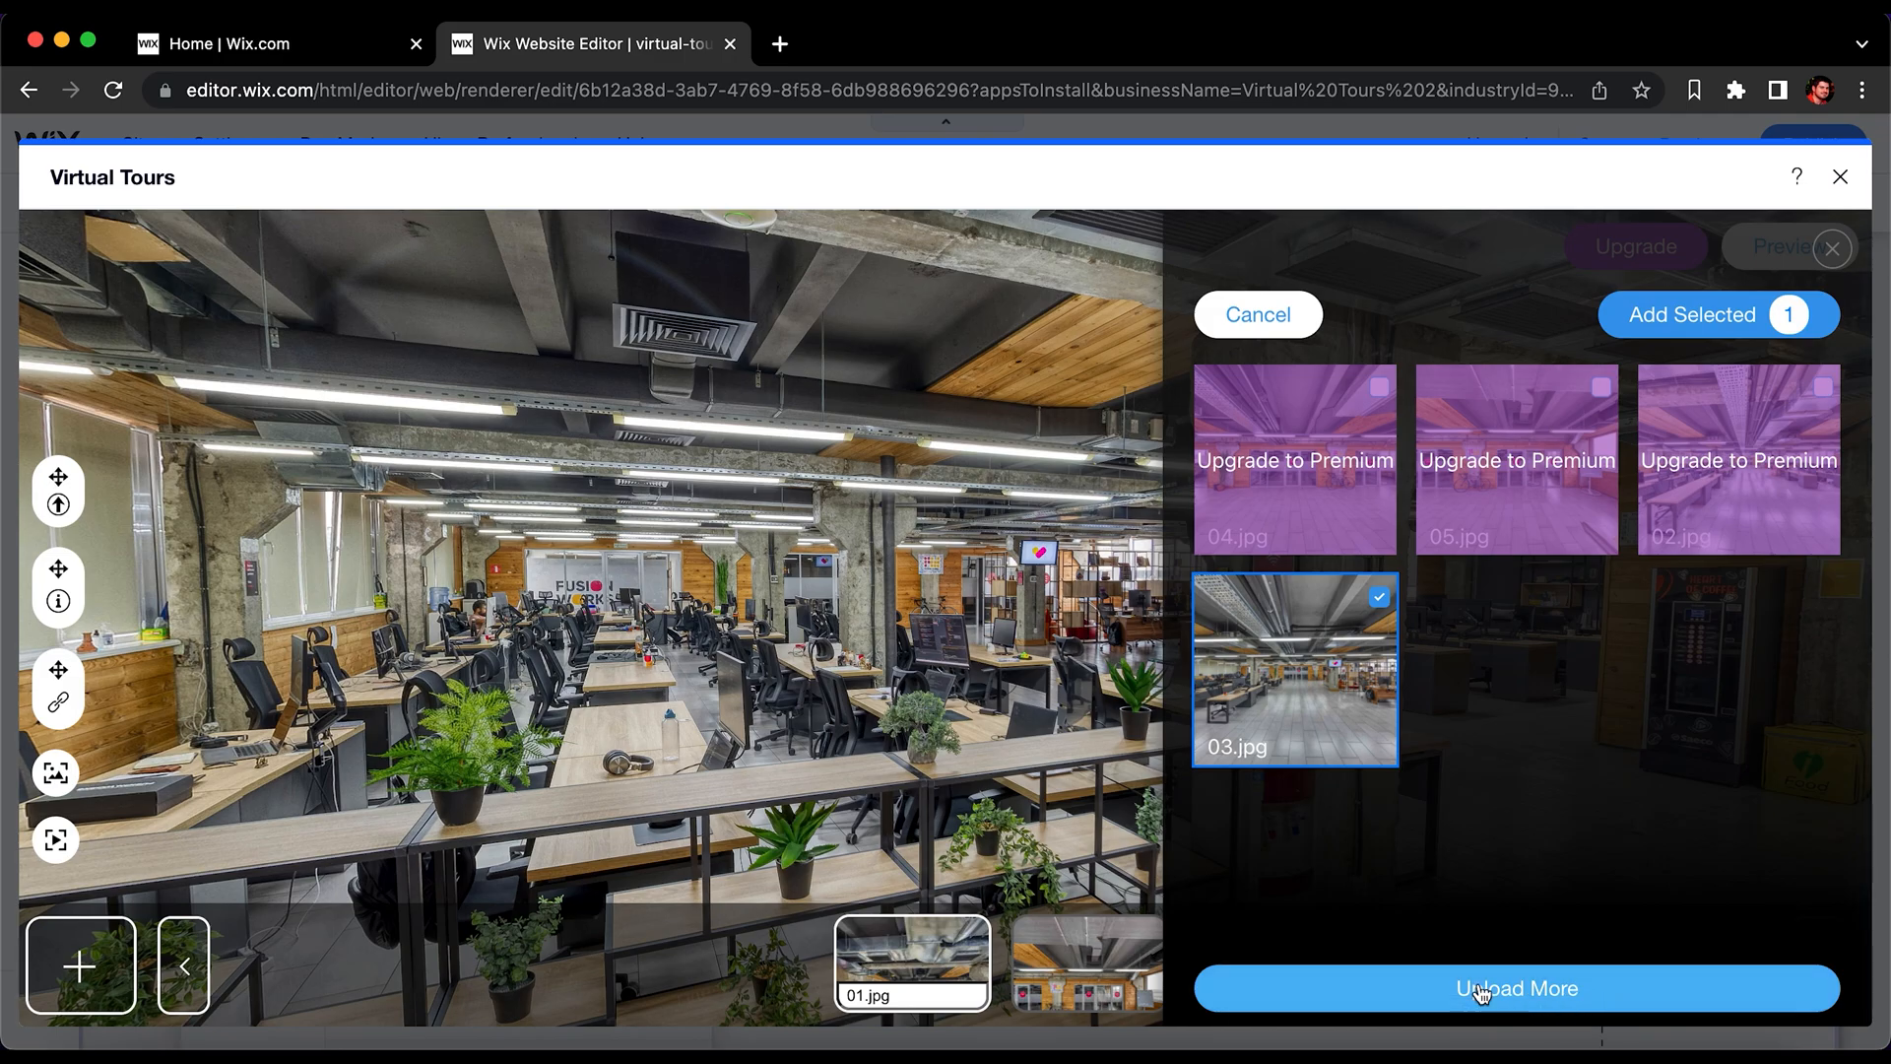
pyautogui.click(1725, 317)
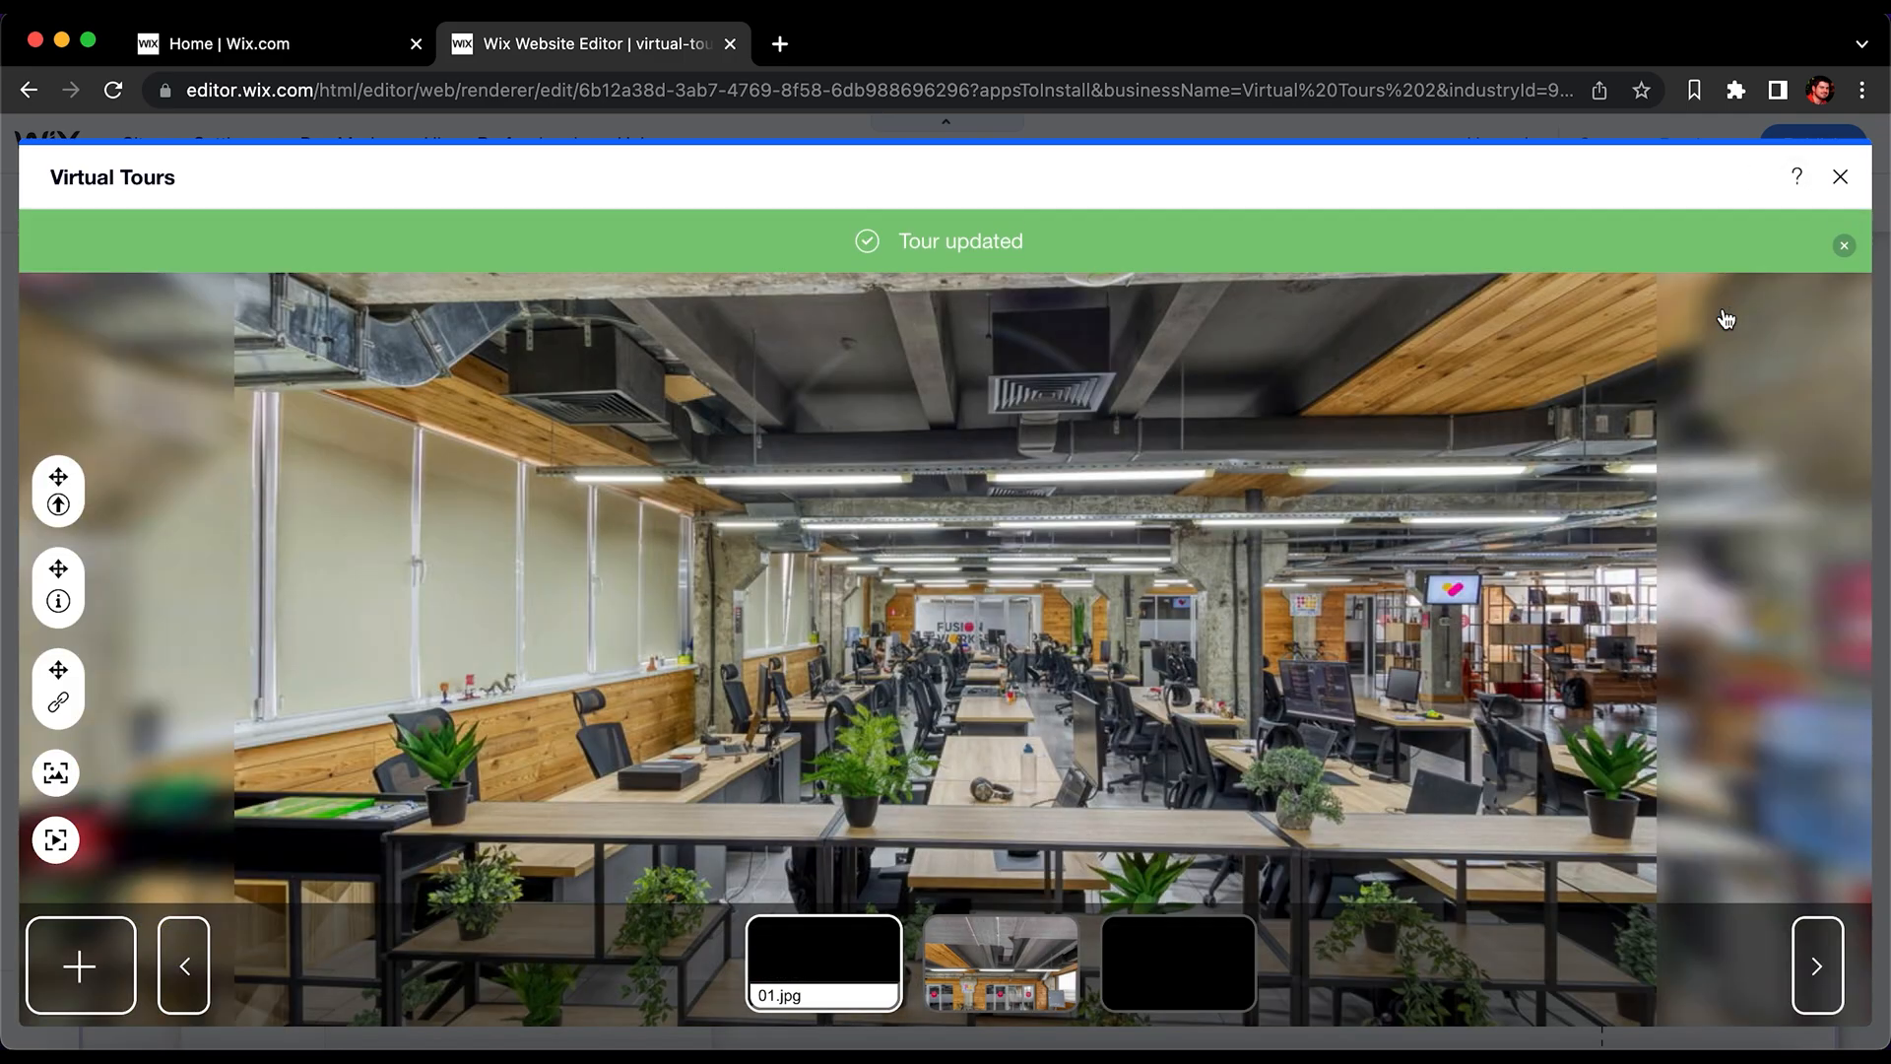
# Step: Place 03.jpg as a hotspot in 01.jpg on the floor between the water cooler and the coffee machine, and title it "Hotspot1"
pyautogui.moveTo(1325, 689); pyautogui.dragTo(818, 644)
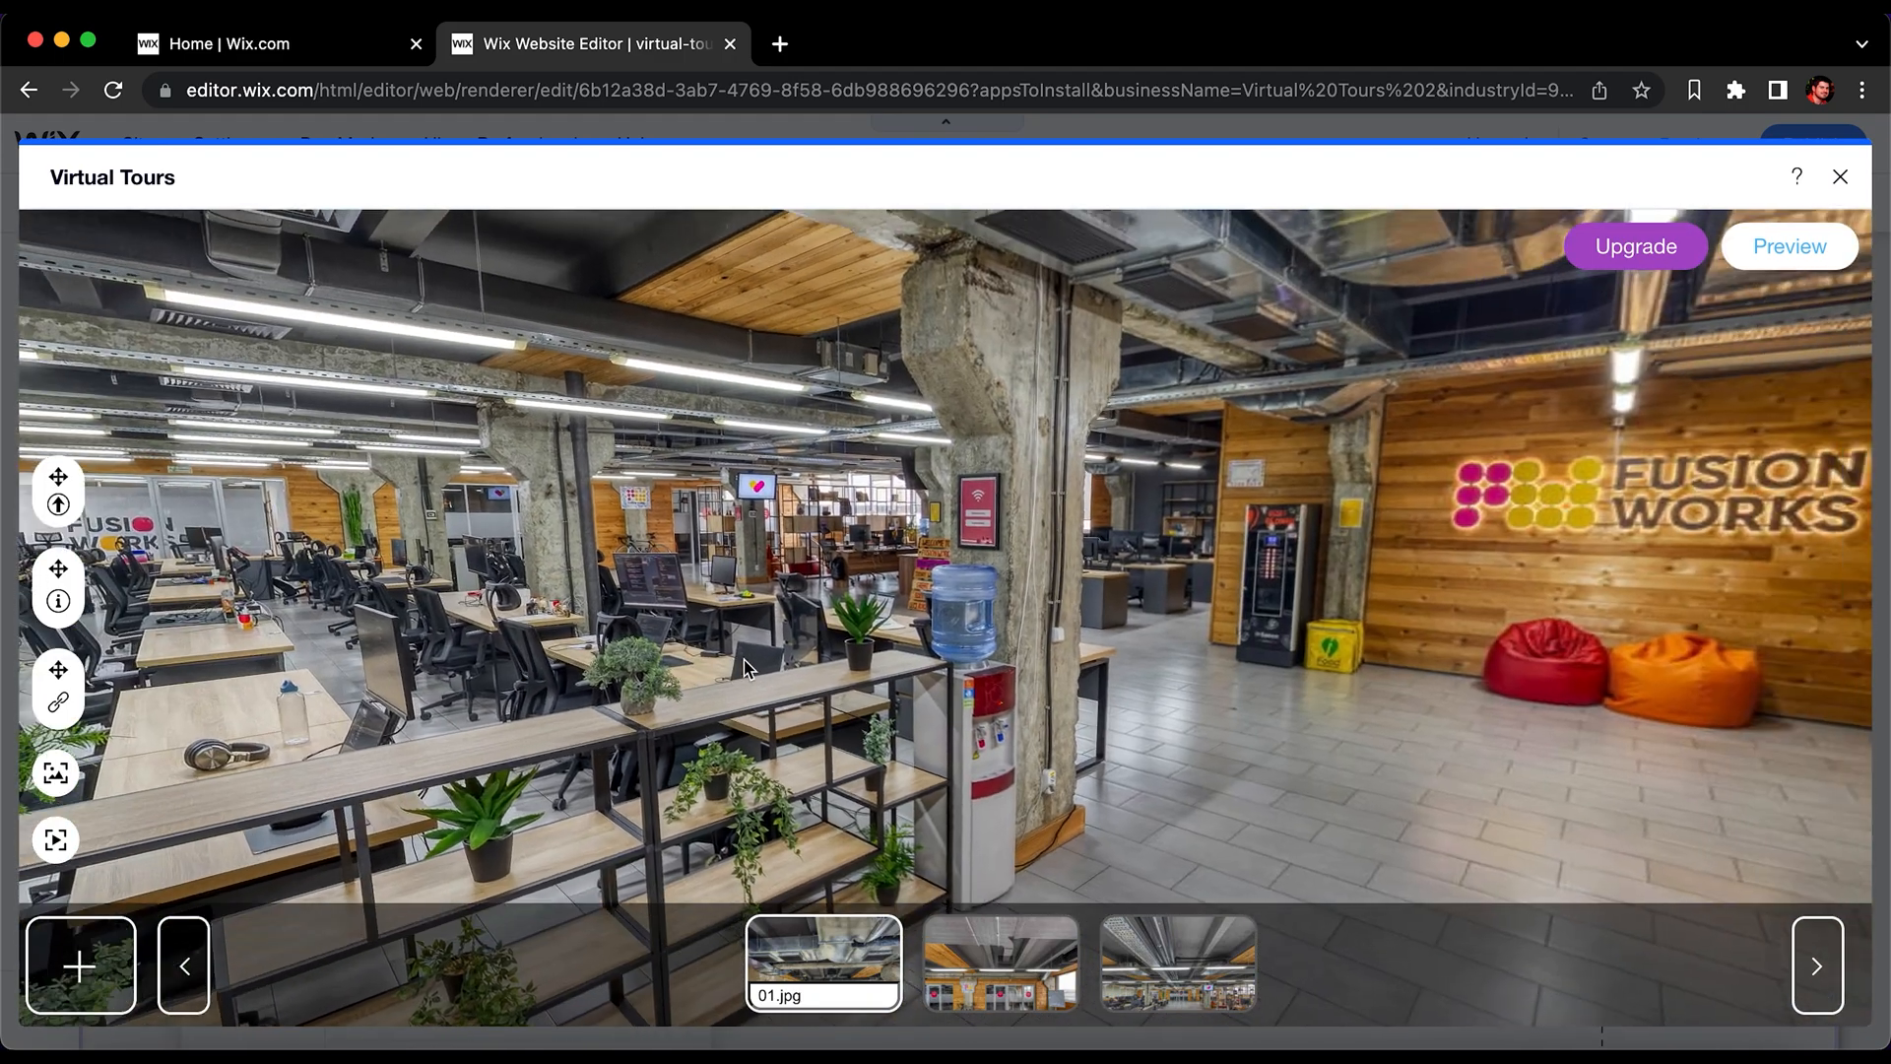
pyautogui.moveTo(1187, 1006)
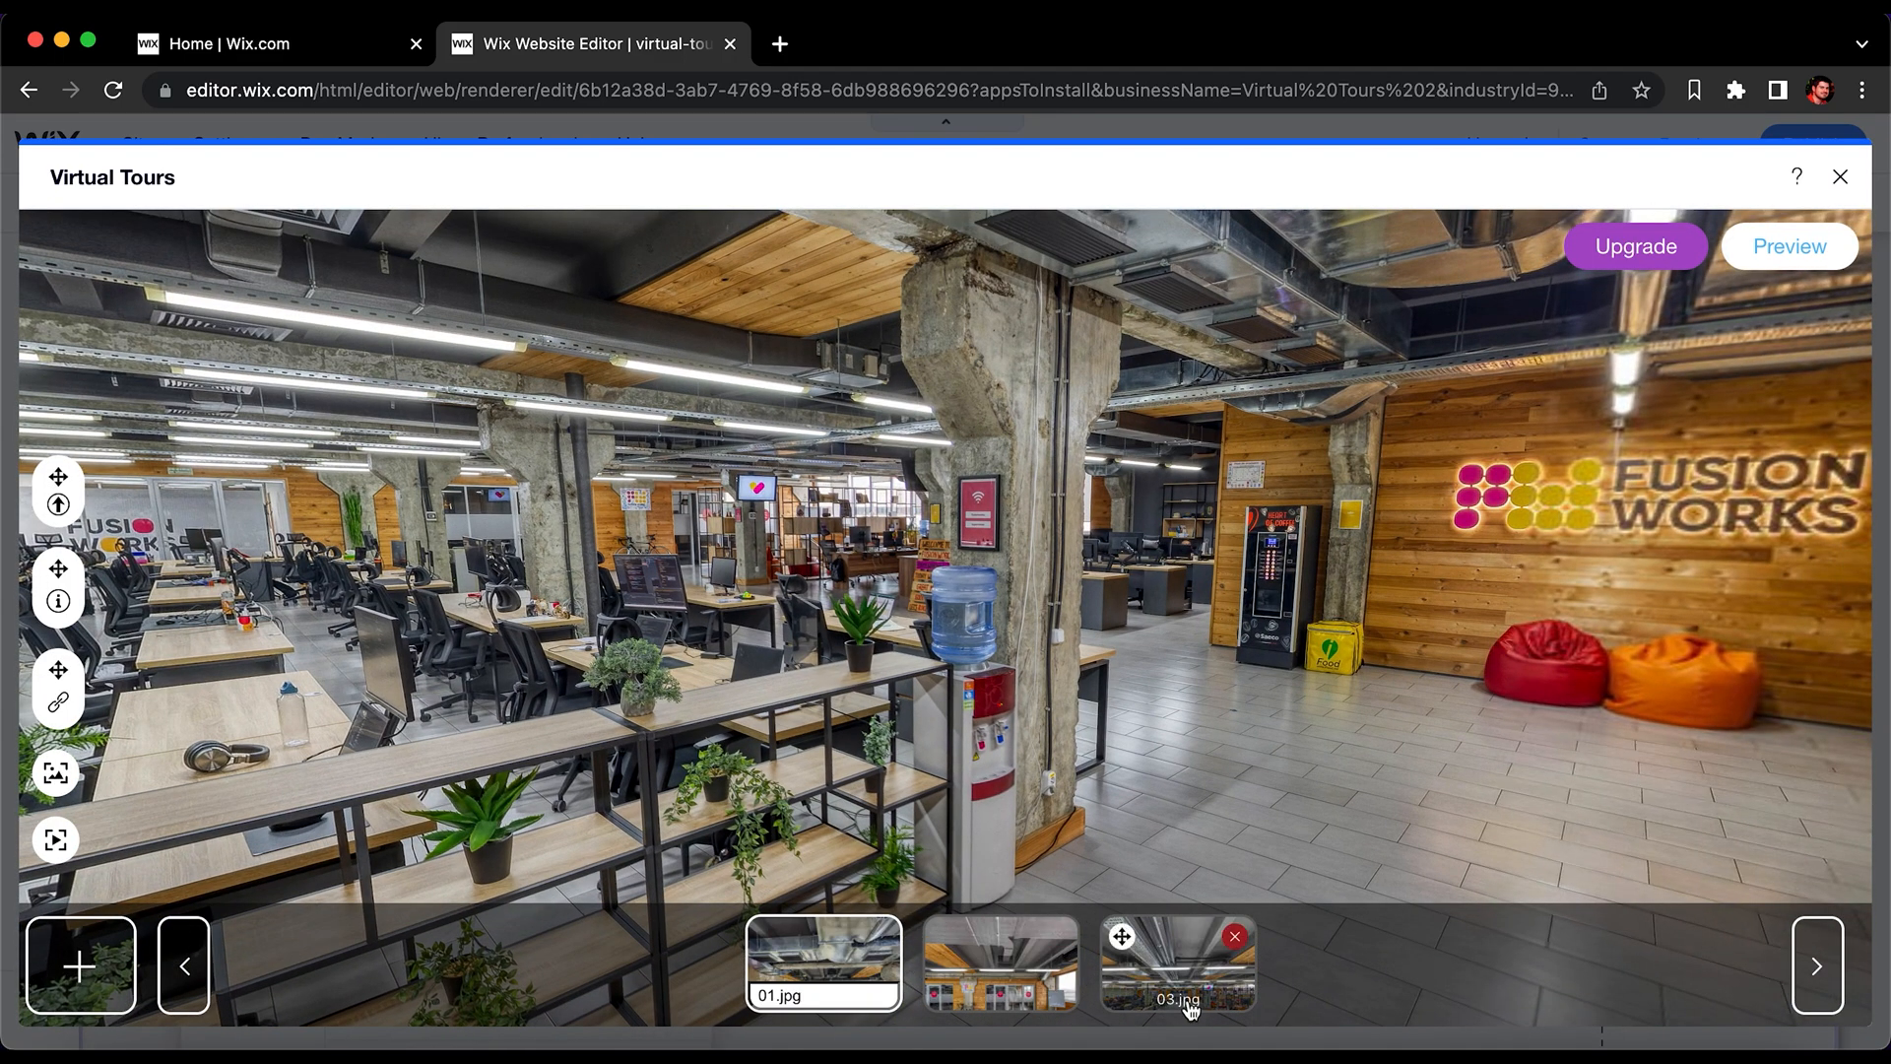
pyautogui.moveTo(1187, 1006); pyautogui.dragTo(1190, 640)
pyautogui.scroll(4, 1639, 709)
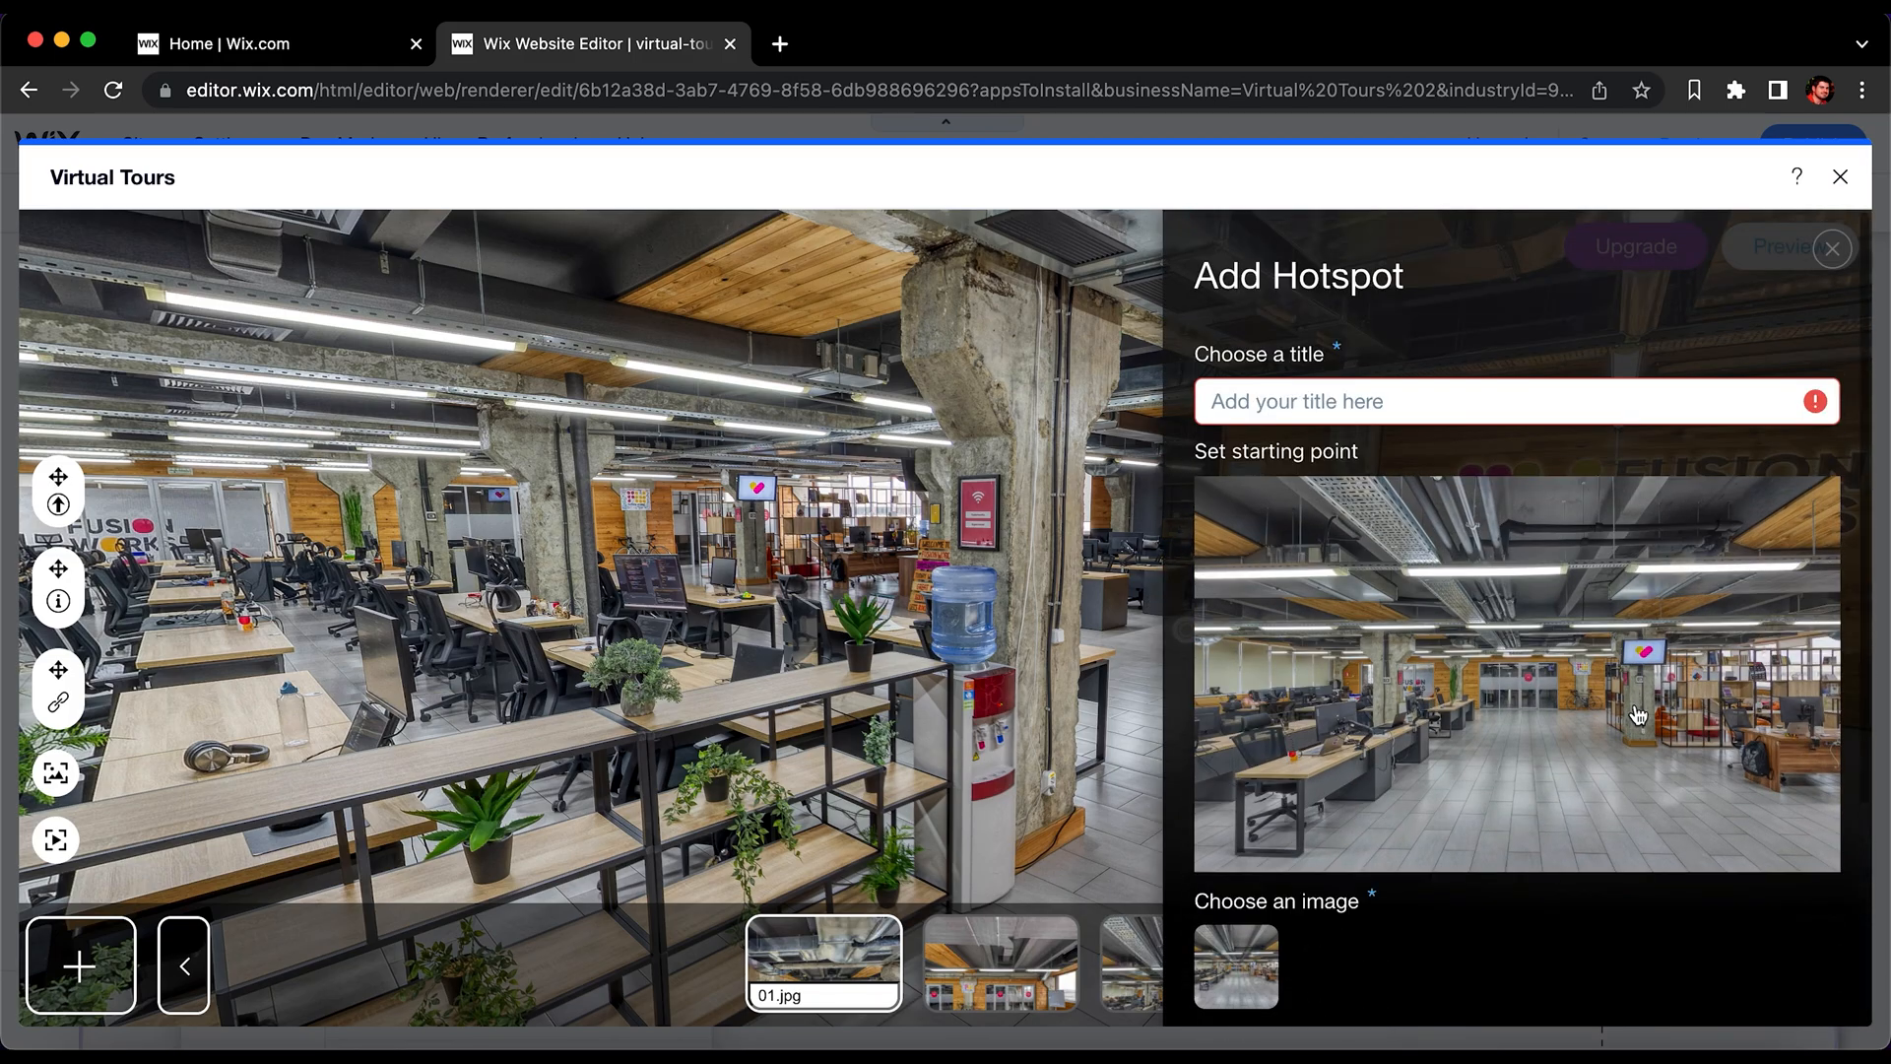
pyautogui.click(1404, 401)
pyautogui.write('Hotspot1')
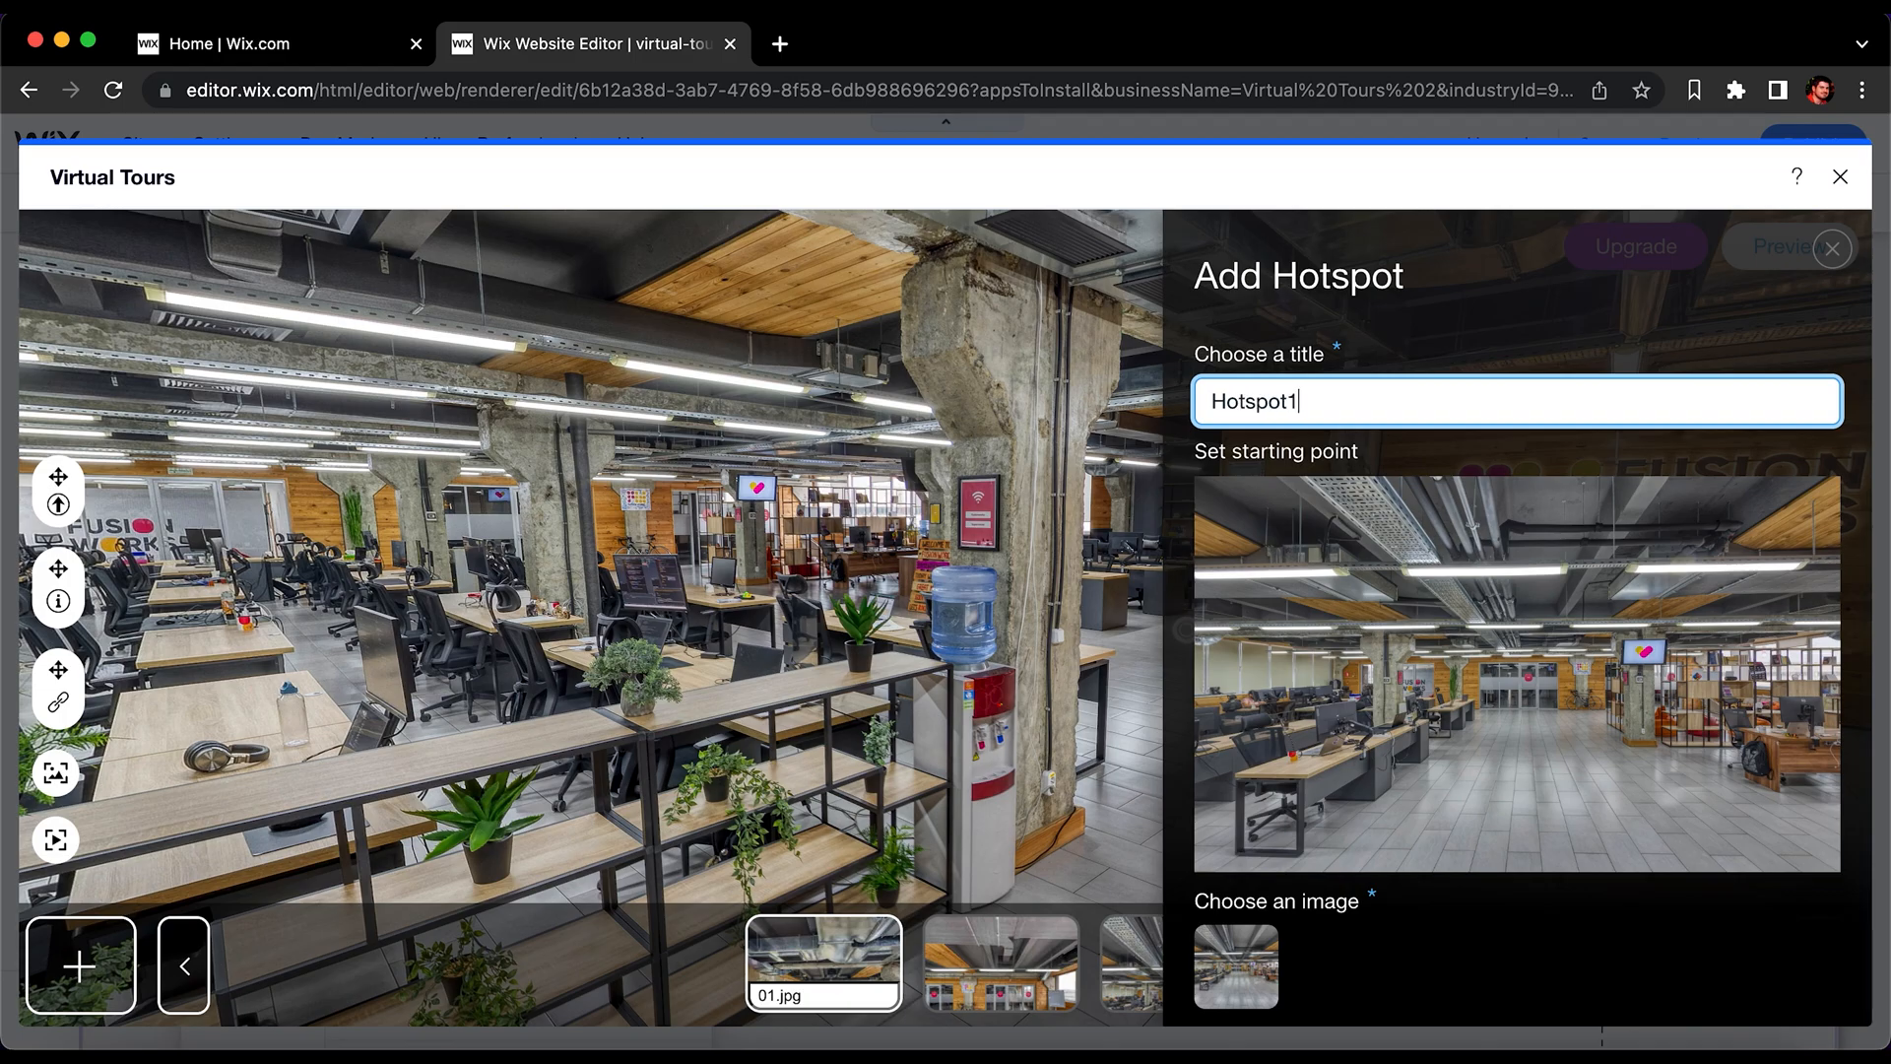
# Step: Give the hotspot the plain upward arrow icon, keep the icon color FFFFFF, and save it
pyautogui.scroll(-3, 1473, 440)
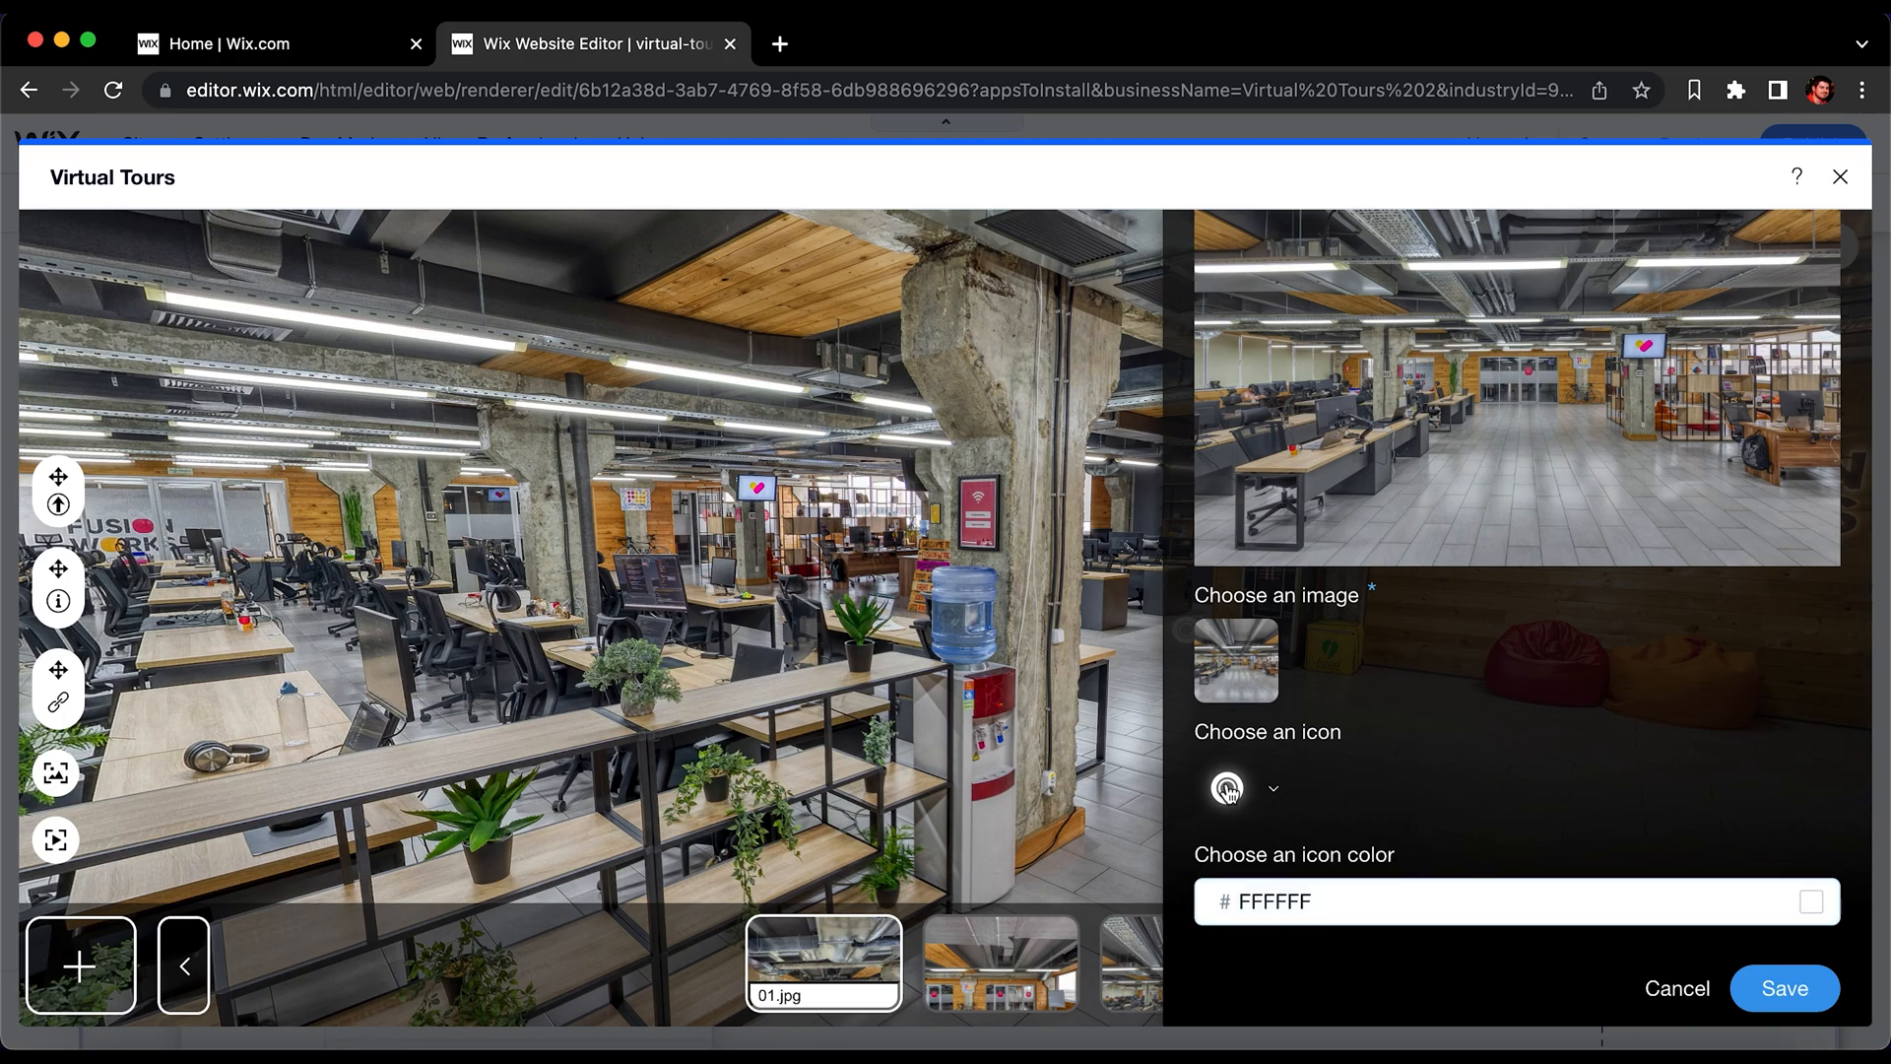
pyautogui.click(1274, 790)
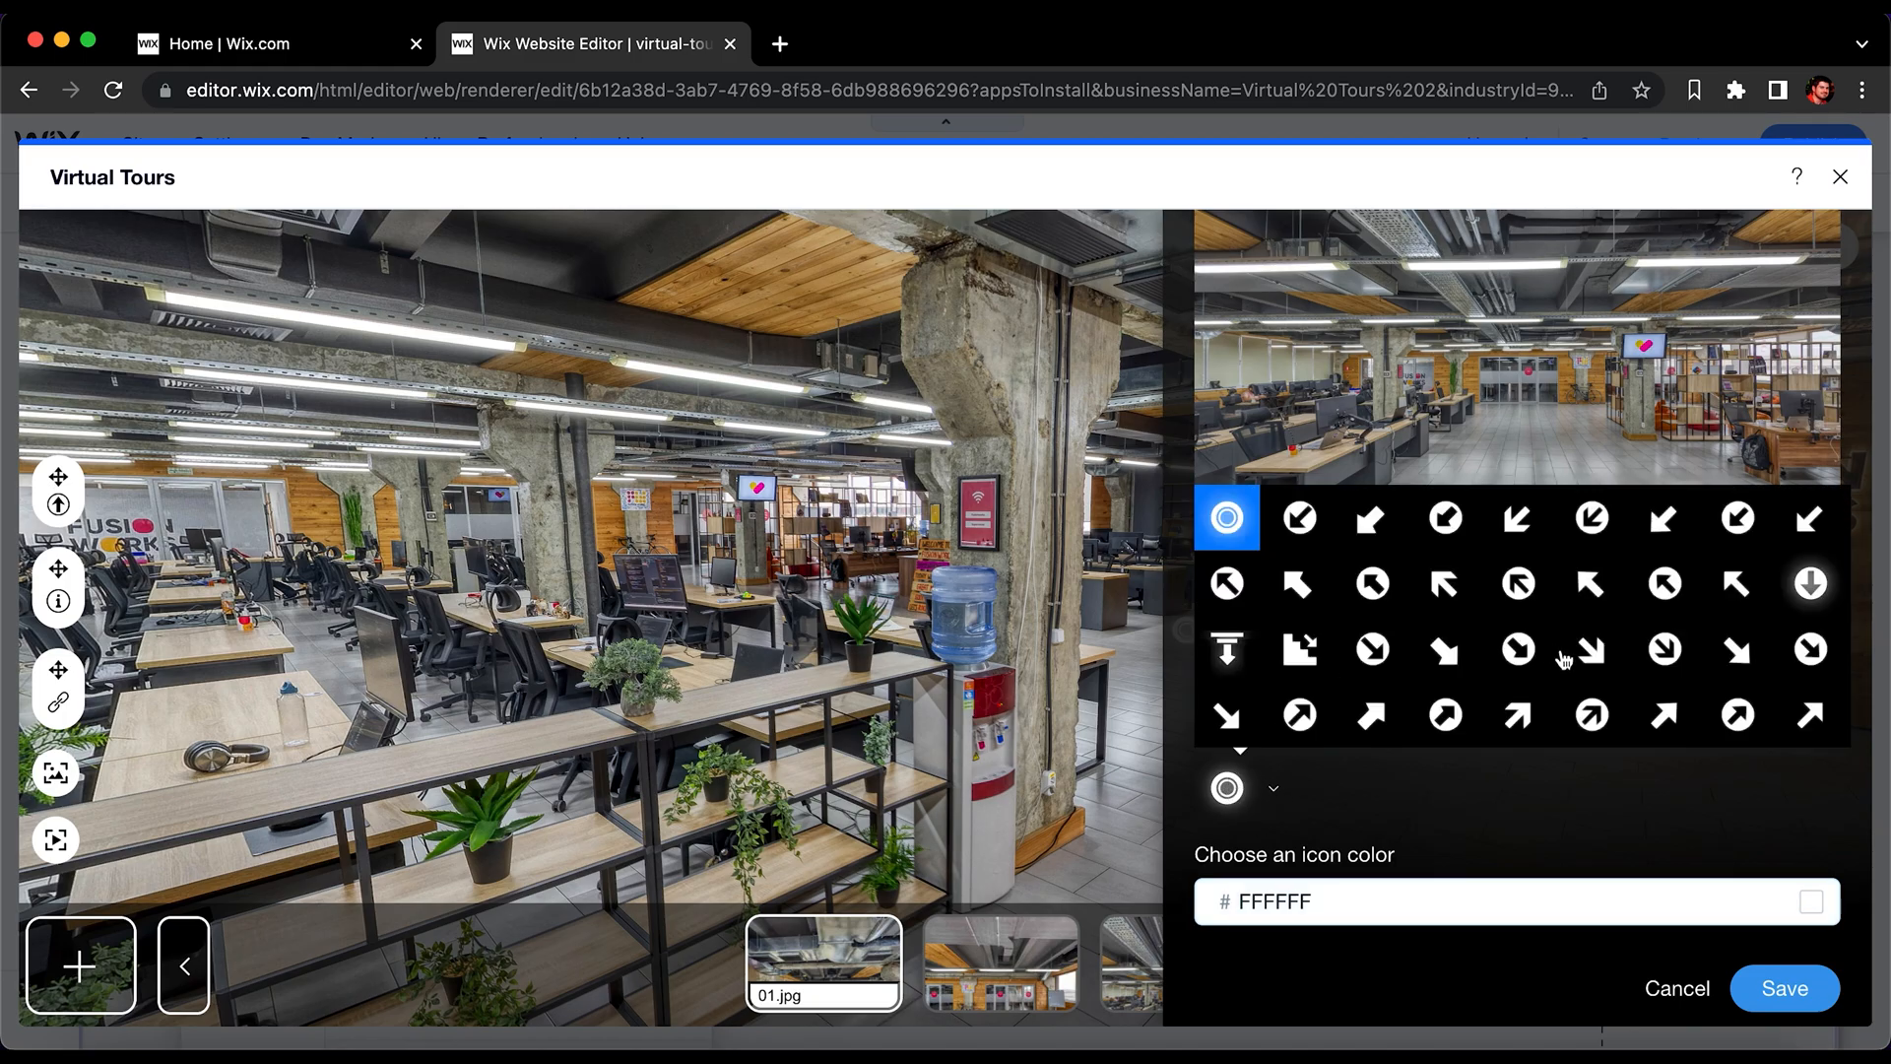
pyautogui.scroll(-1, 1562, 654)
pyautogui.scroll(-3, 1447, 645)
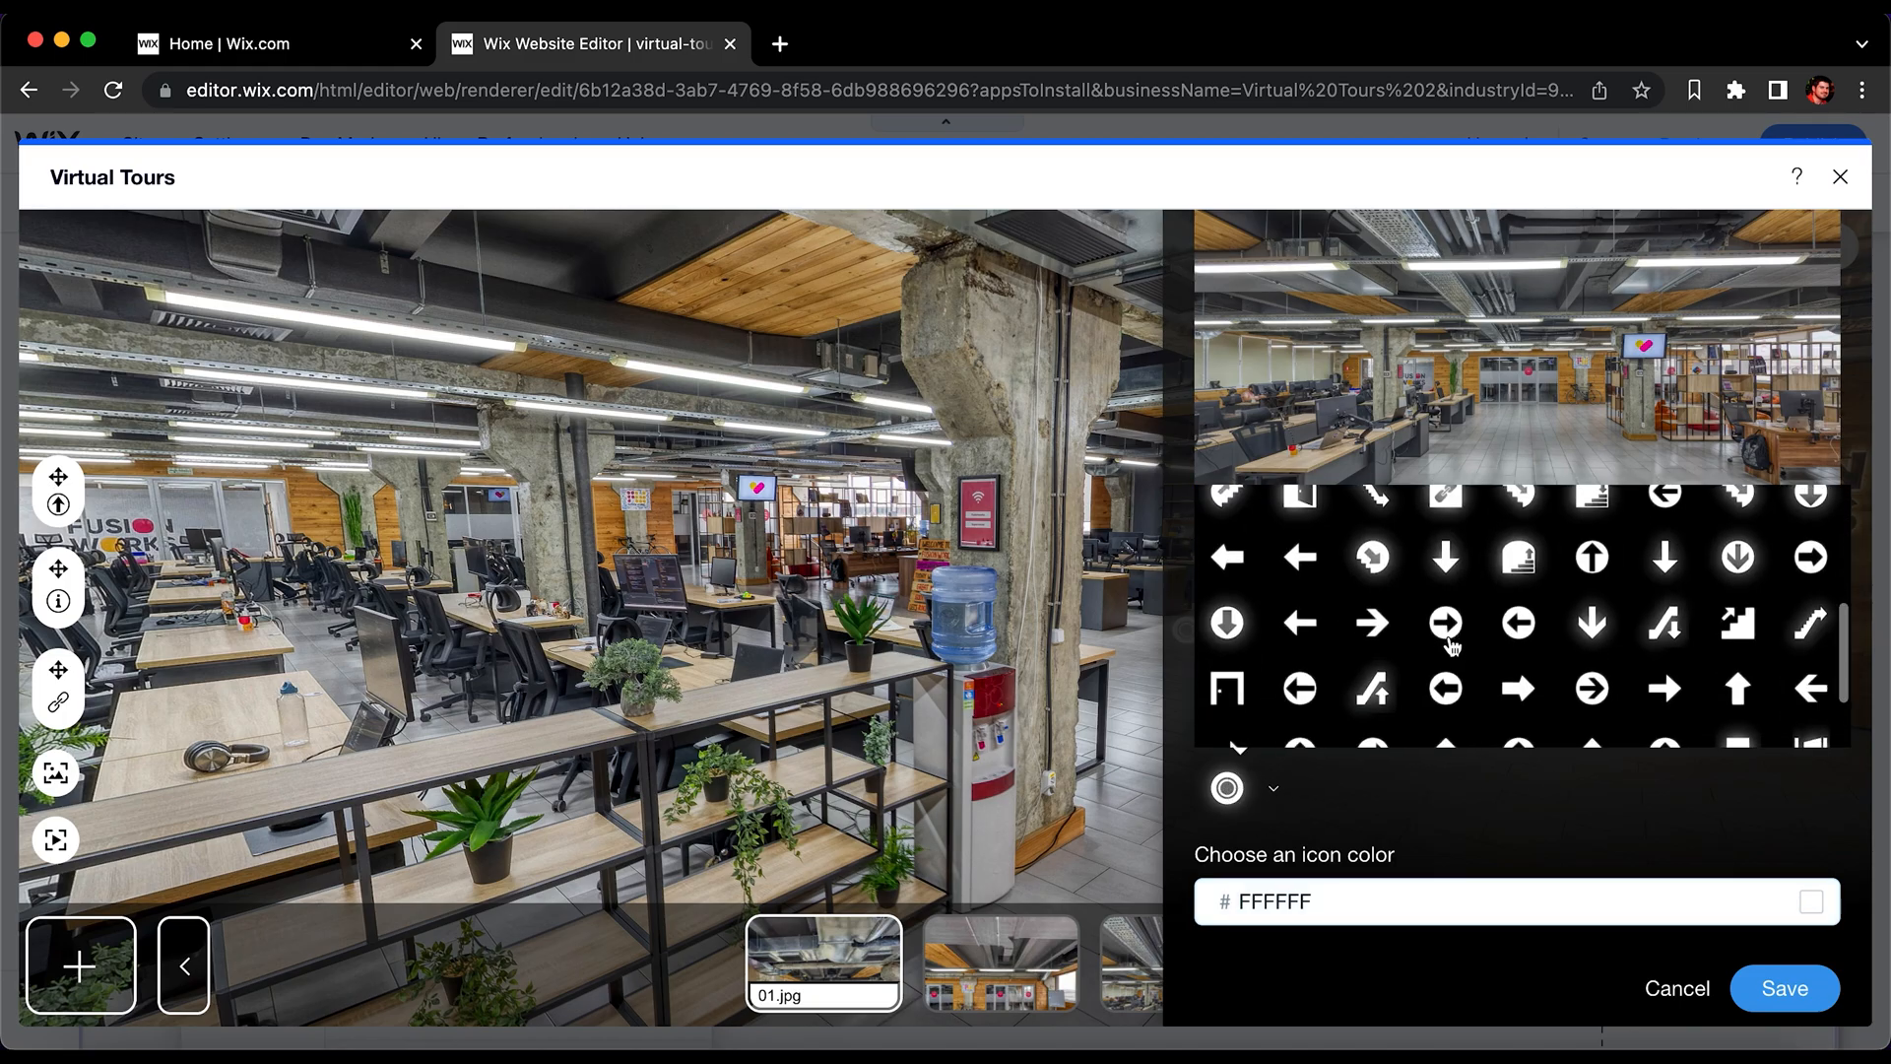
pyautogui.scroll(-2, 1428, 635)
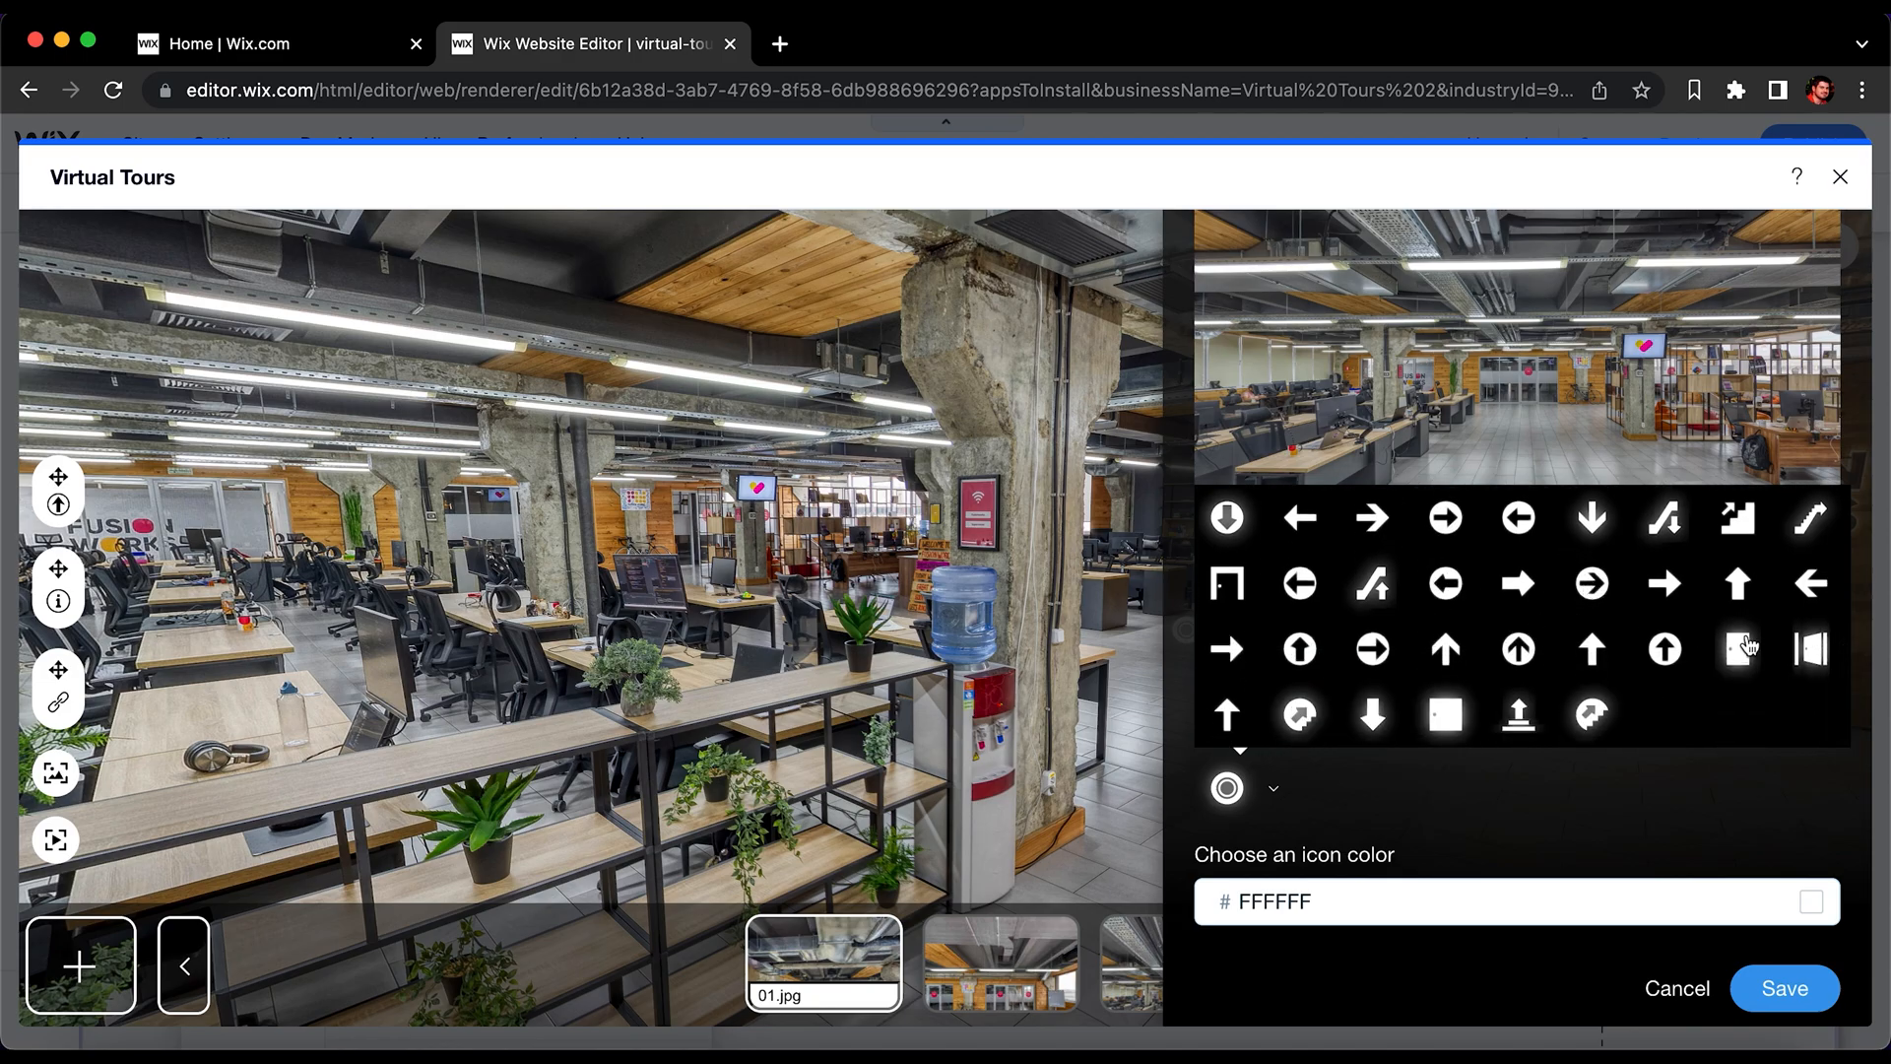
pyautogui.scroll(3, 1416, 658)
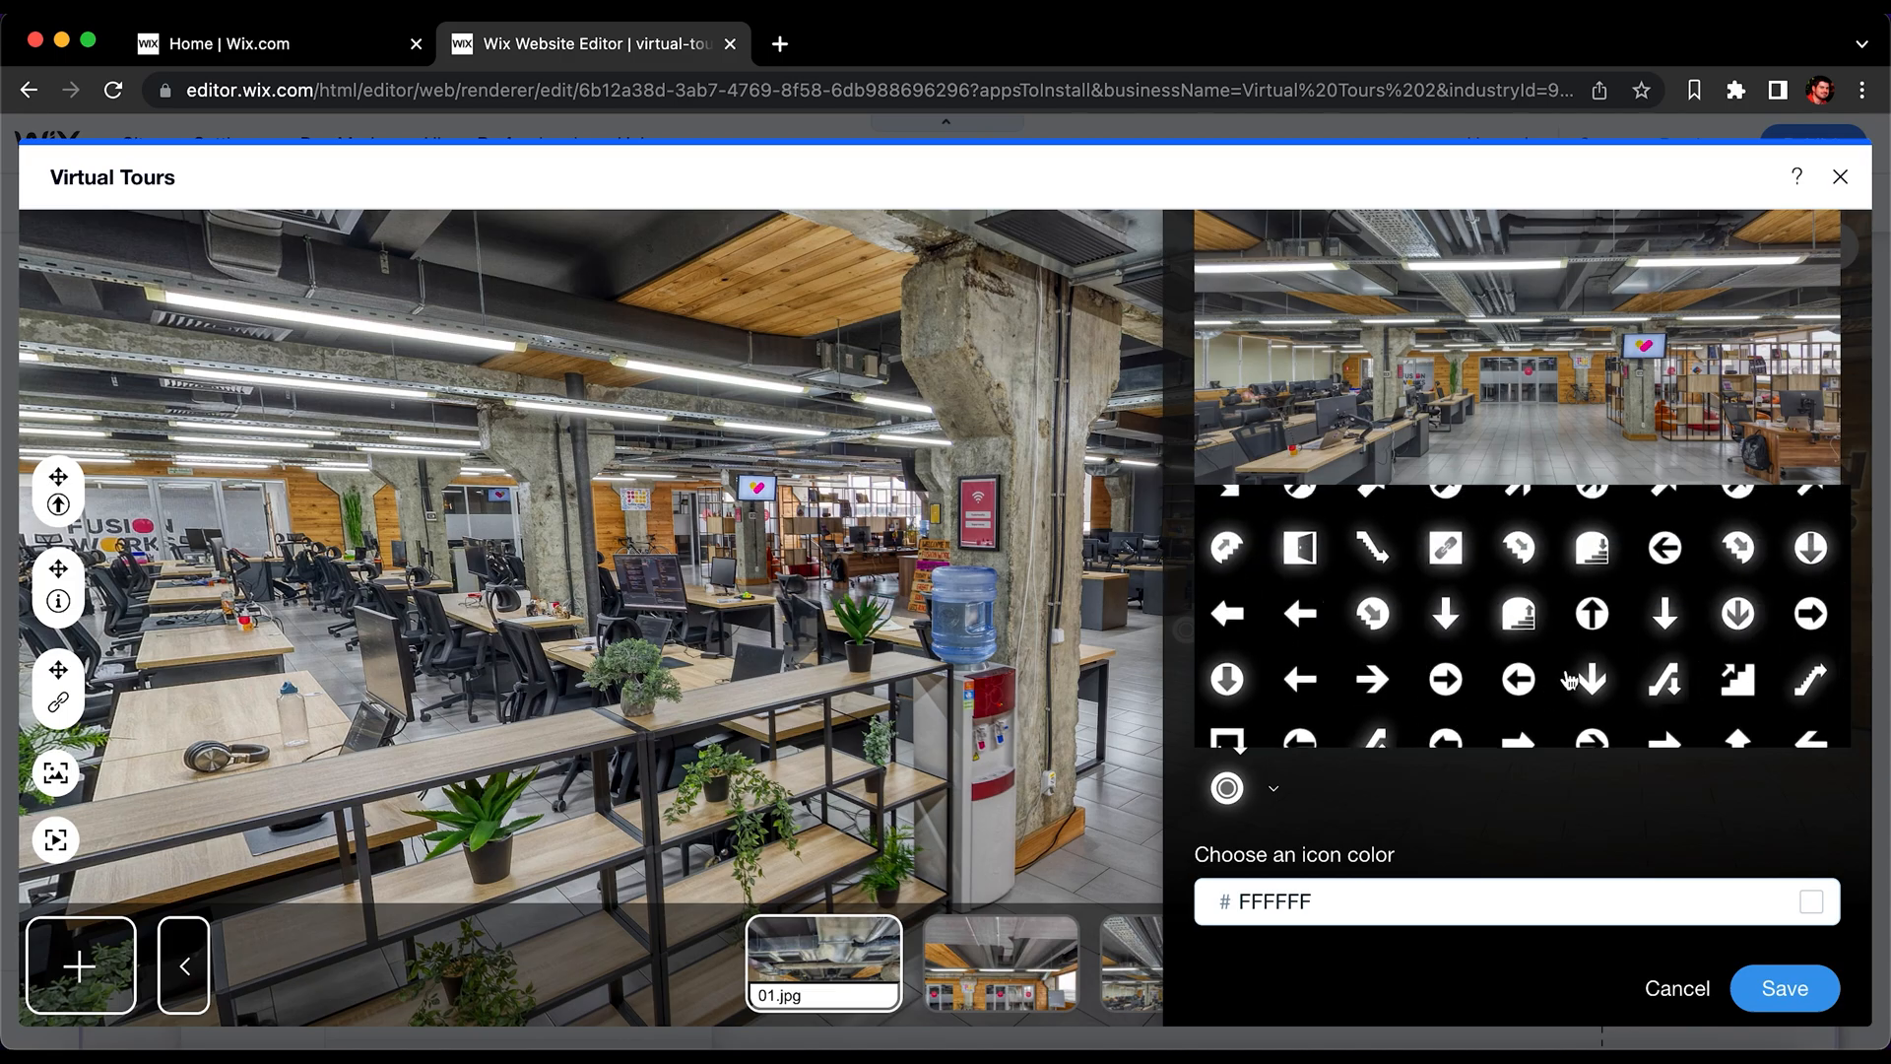
pyautogui.scroll(-2, 1568, 682)
pyautogui.click(1592, 733)
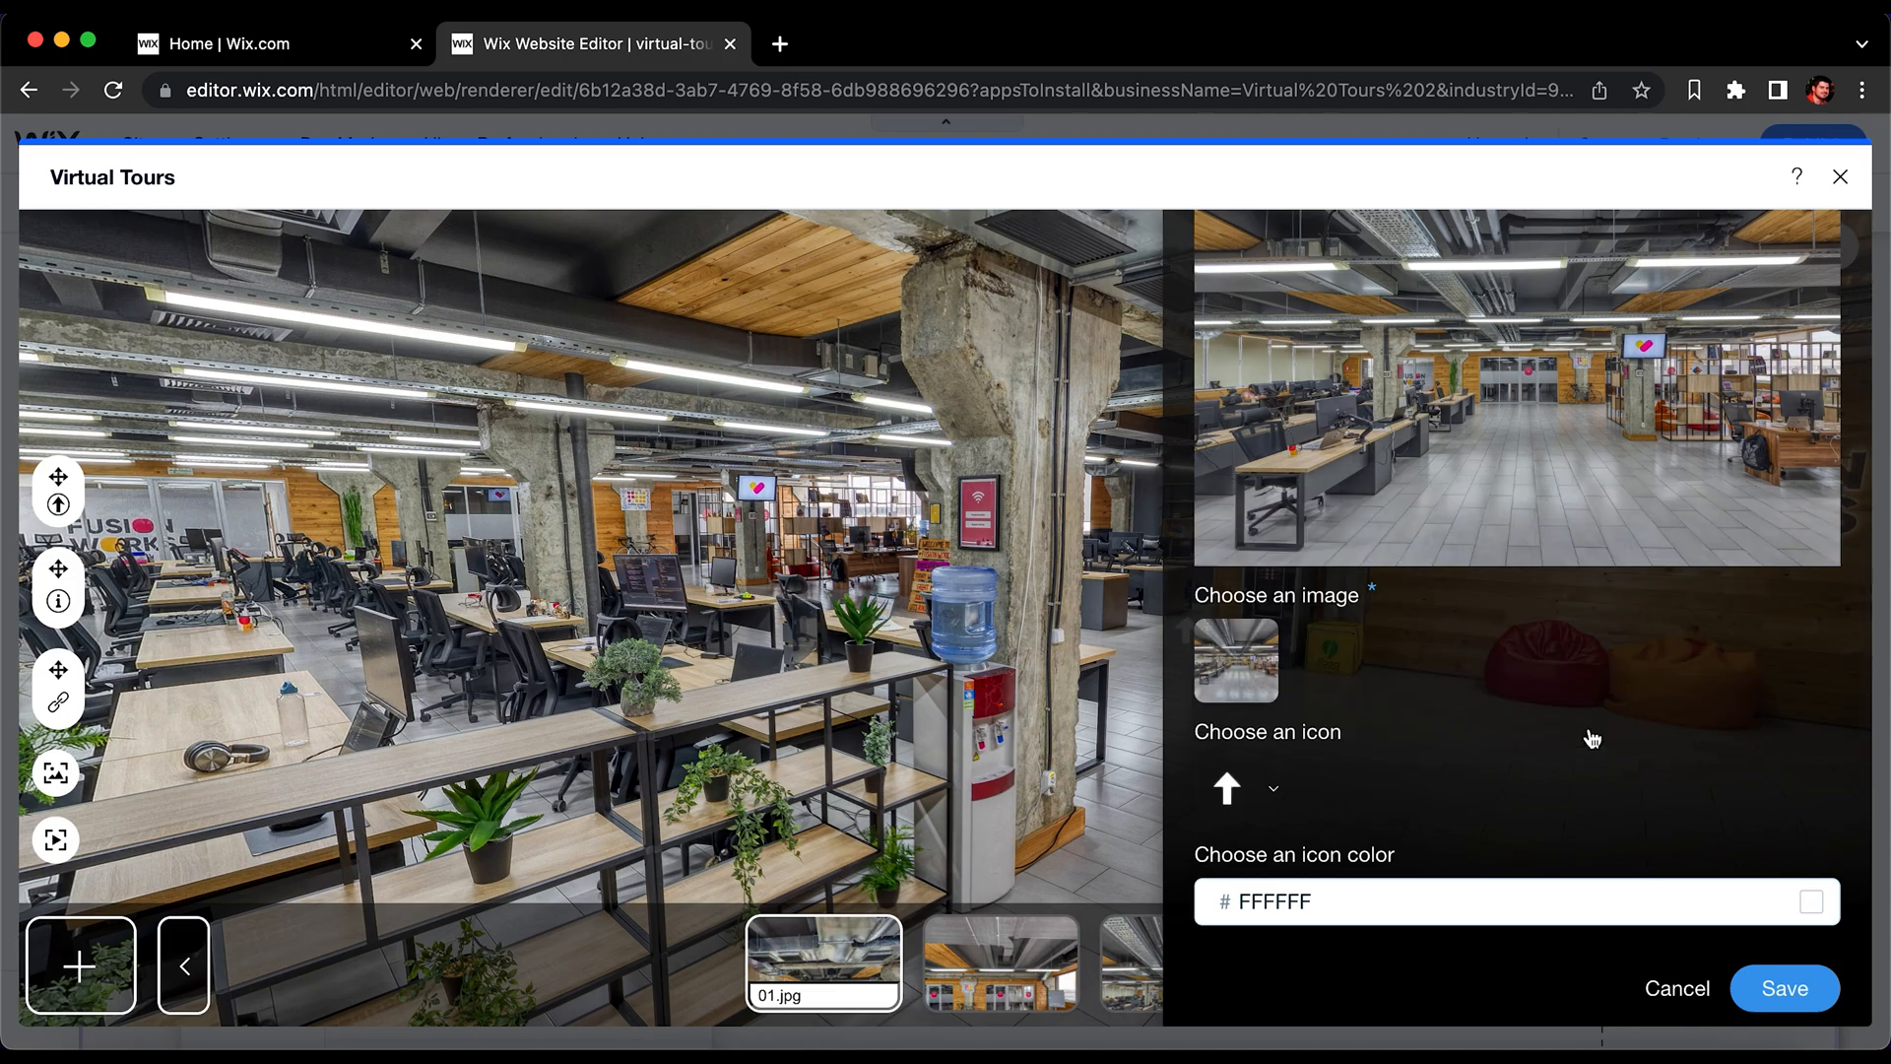
pyautogui.click(1799, 989)
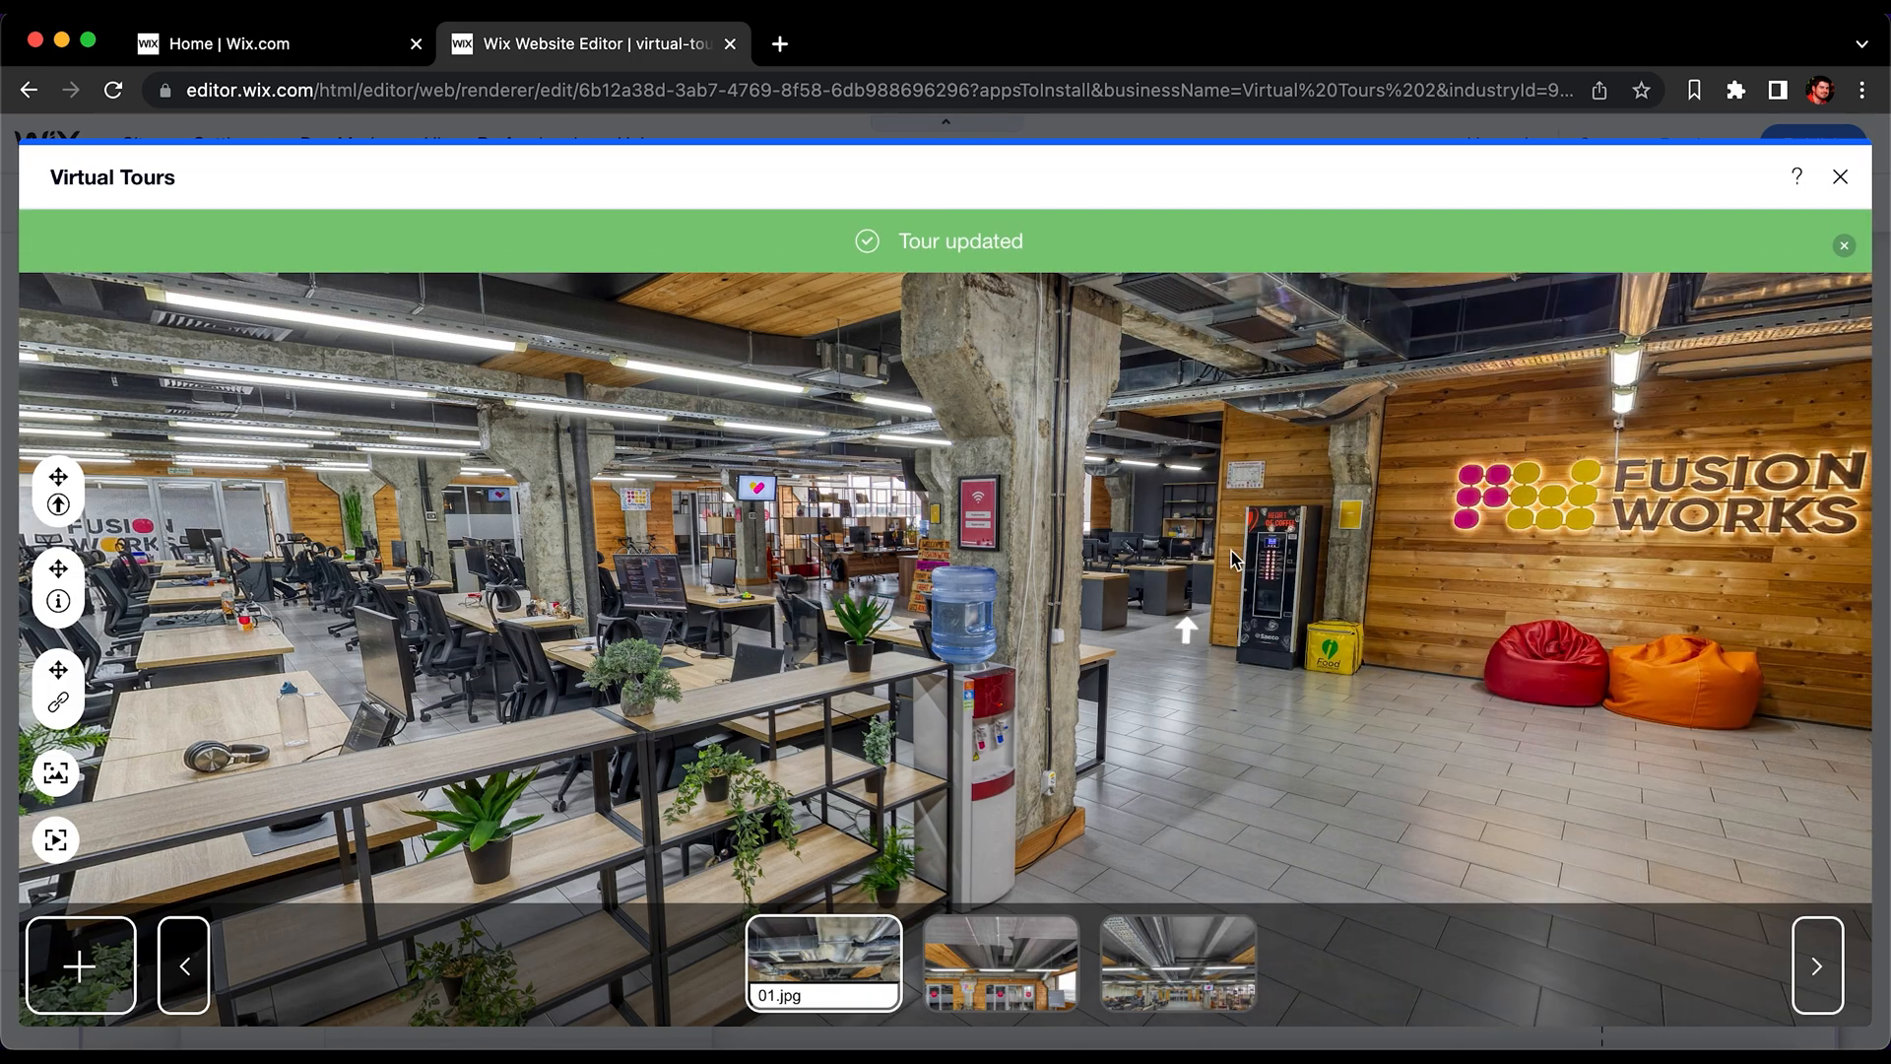
# Step: Place an infospot beside the water cooler in 01.jpg and title it "Water"
pyautogui.moveTo(1249, 751); pyautogui.dragTo(1419, 837)
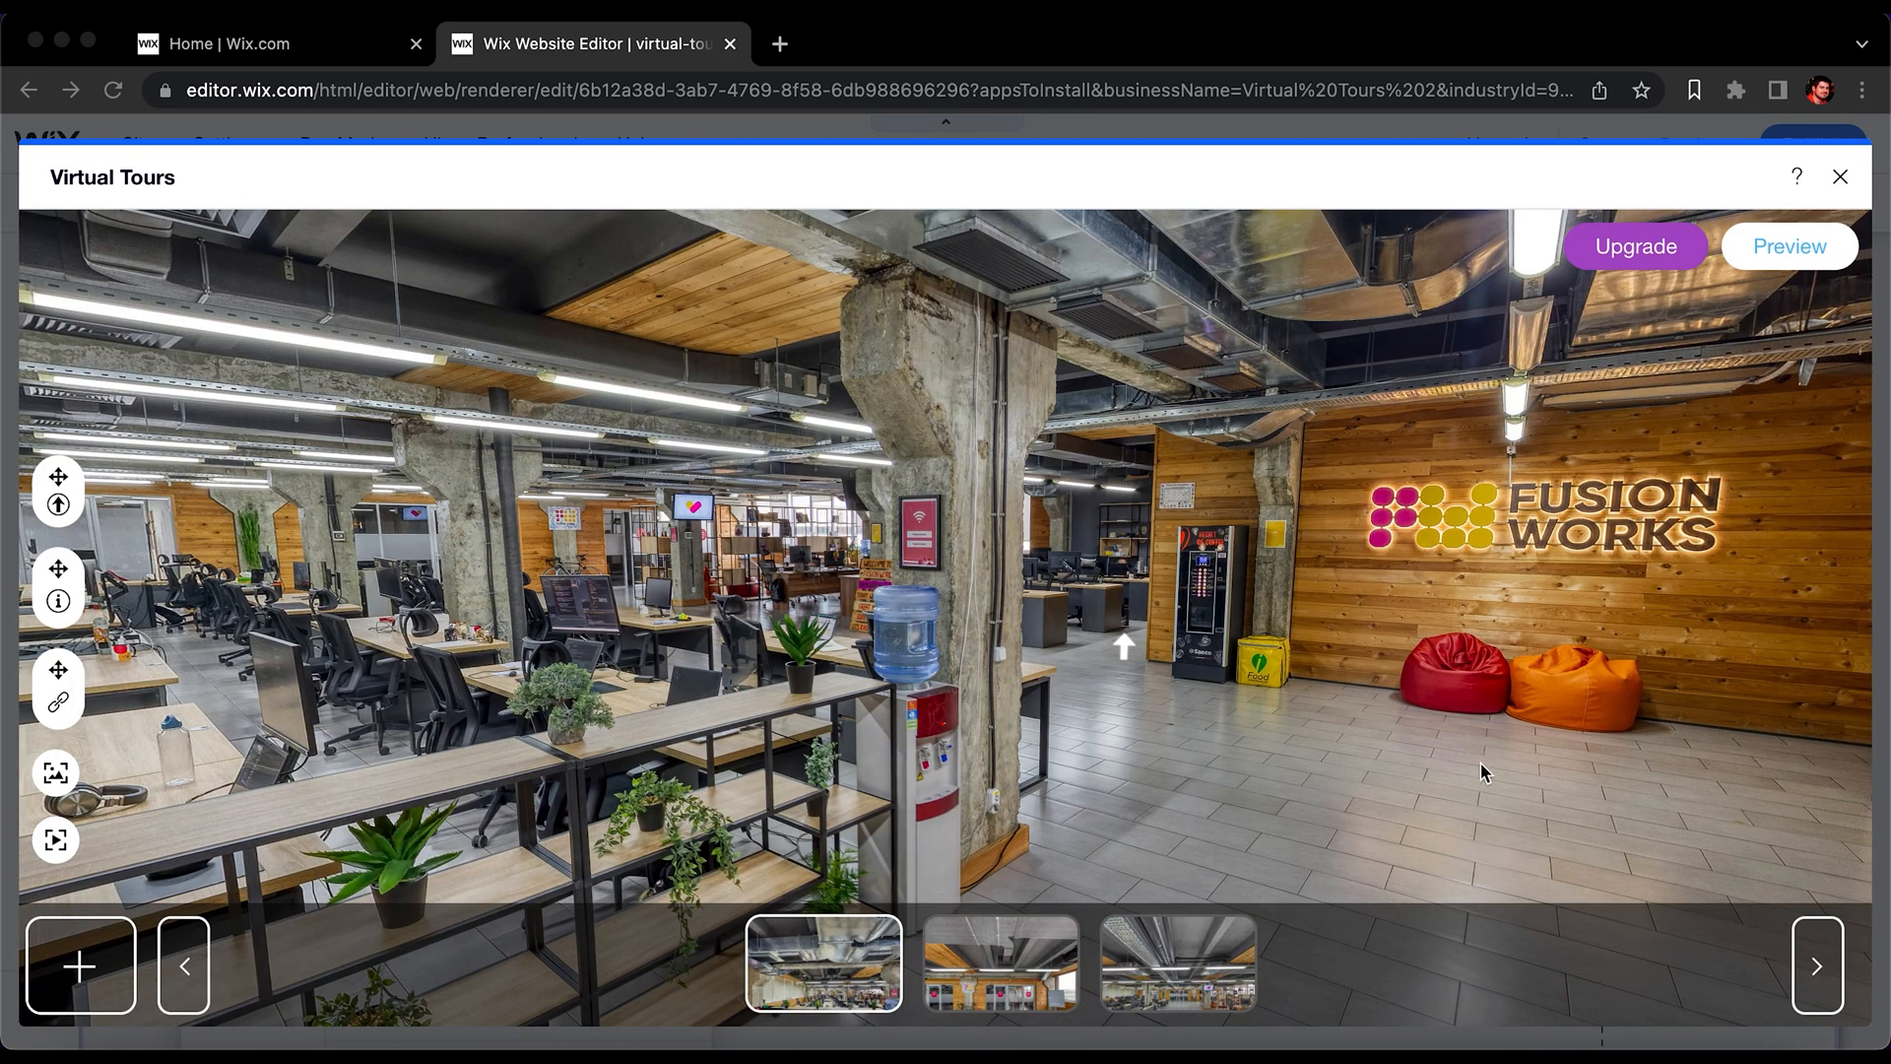
pyautogui.click(57, 594)
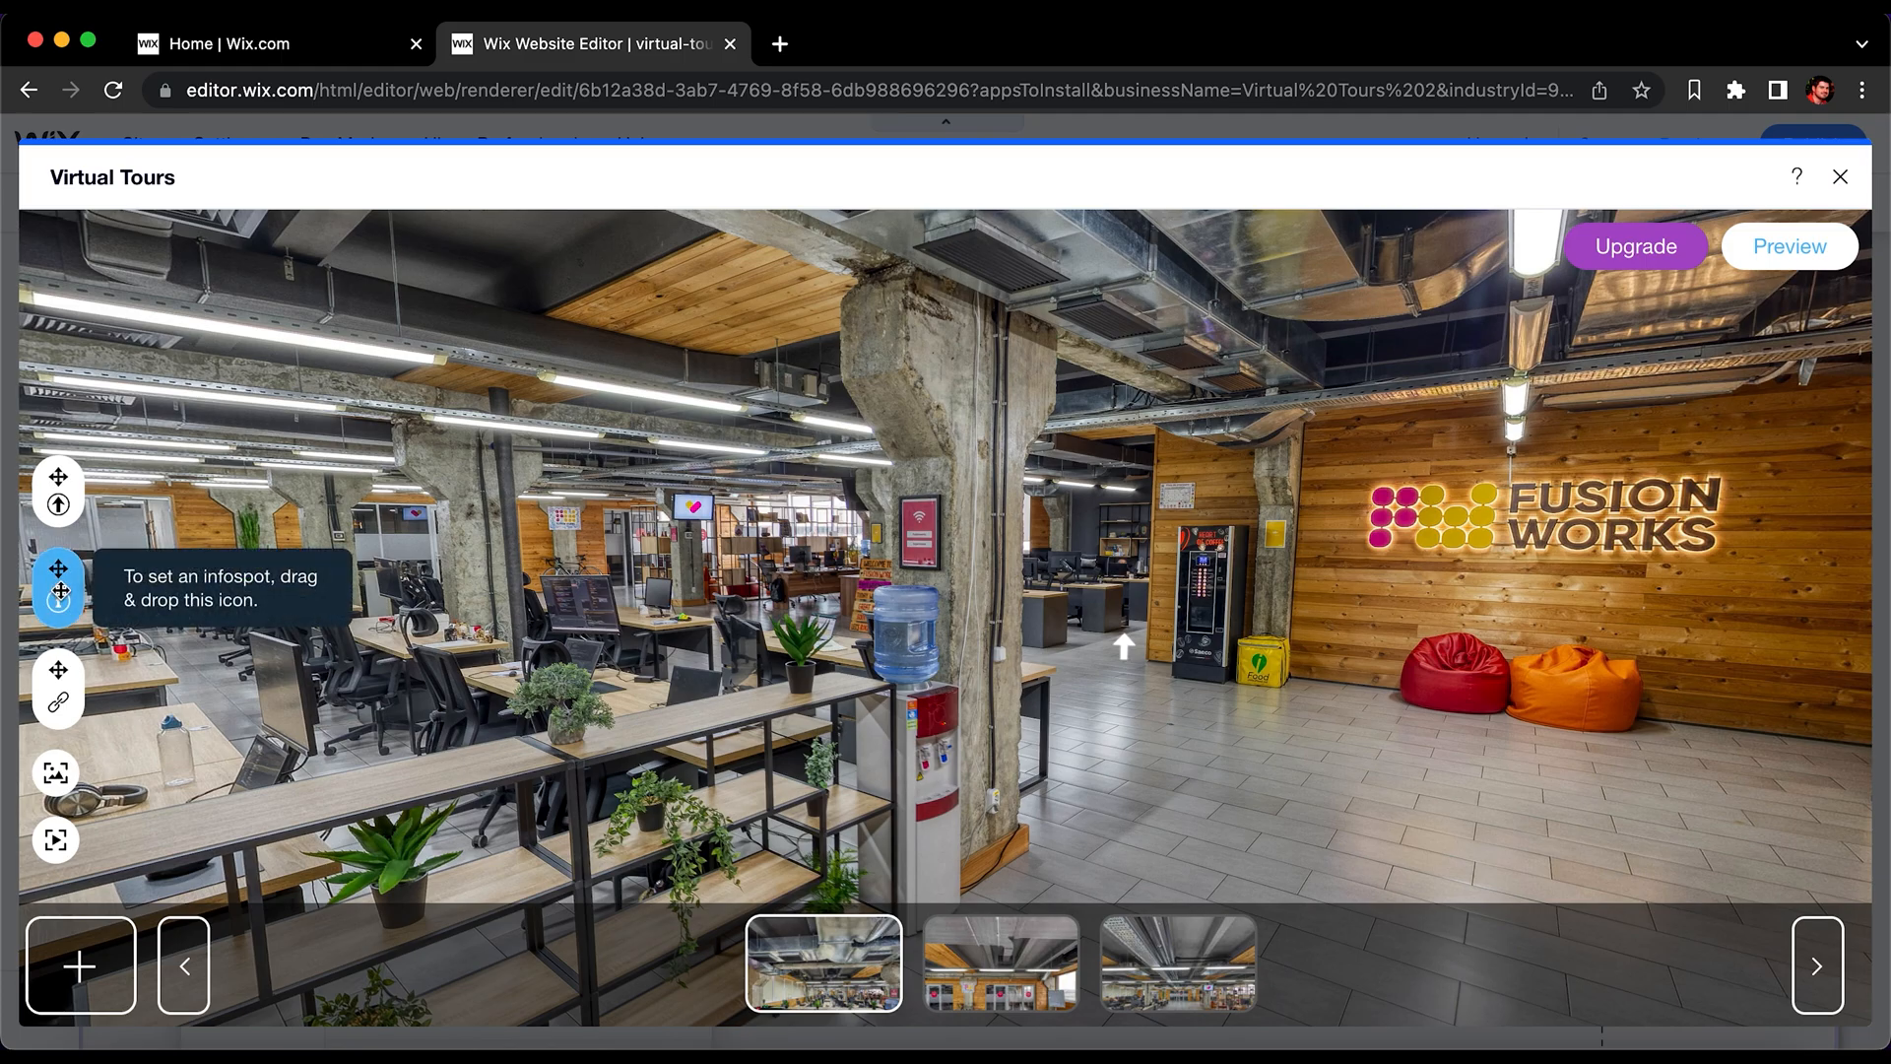
pyautogui.moveTo(60, 590); pyautogui.dragTo(892, 683)
pyautogui.click(1375, 394)
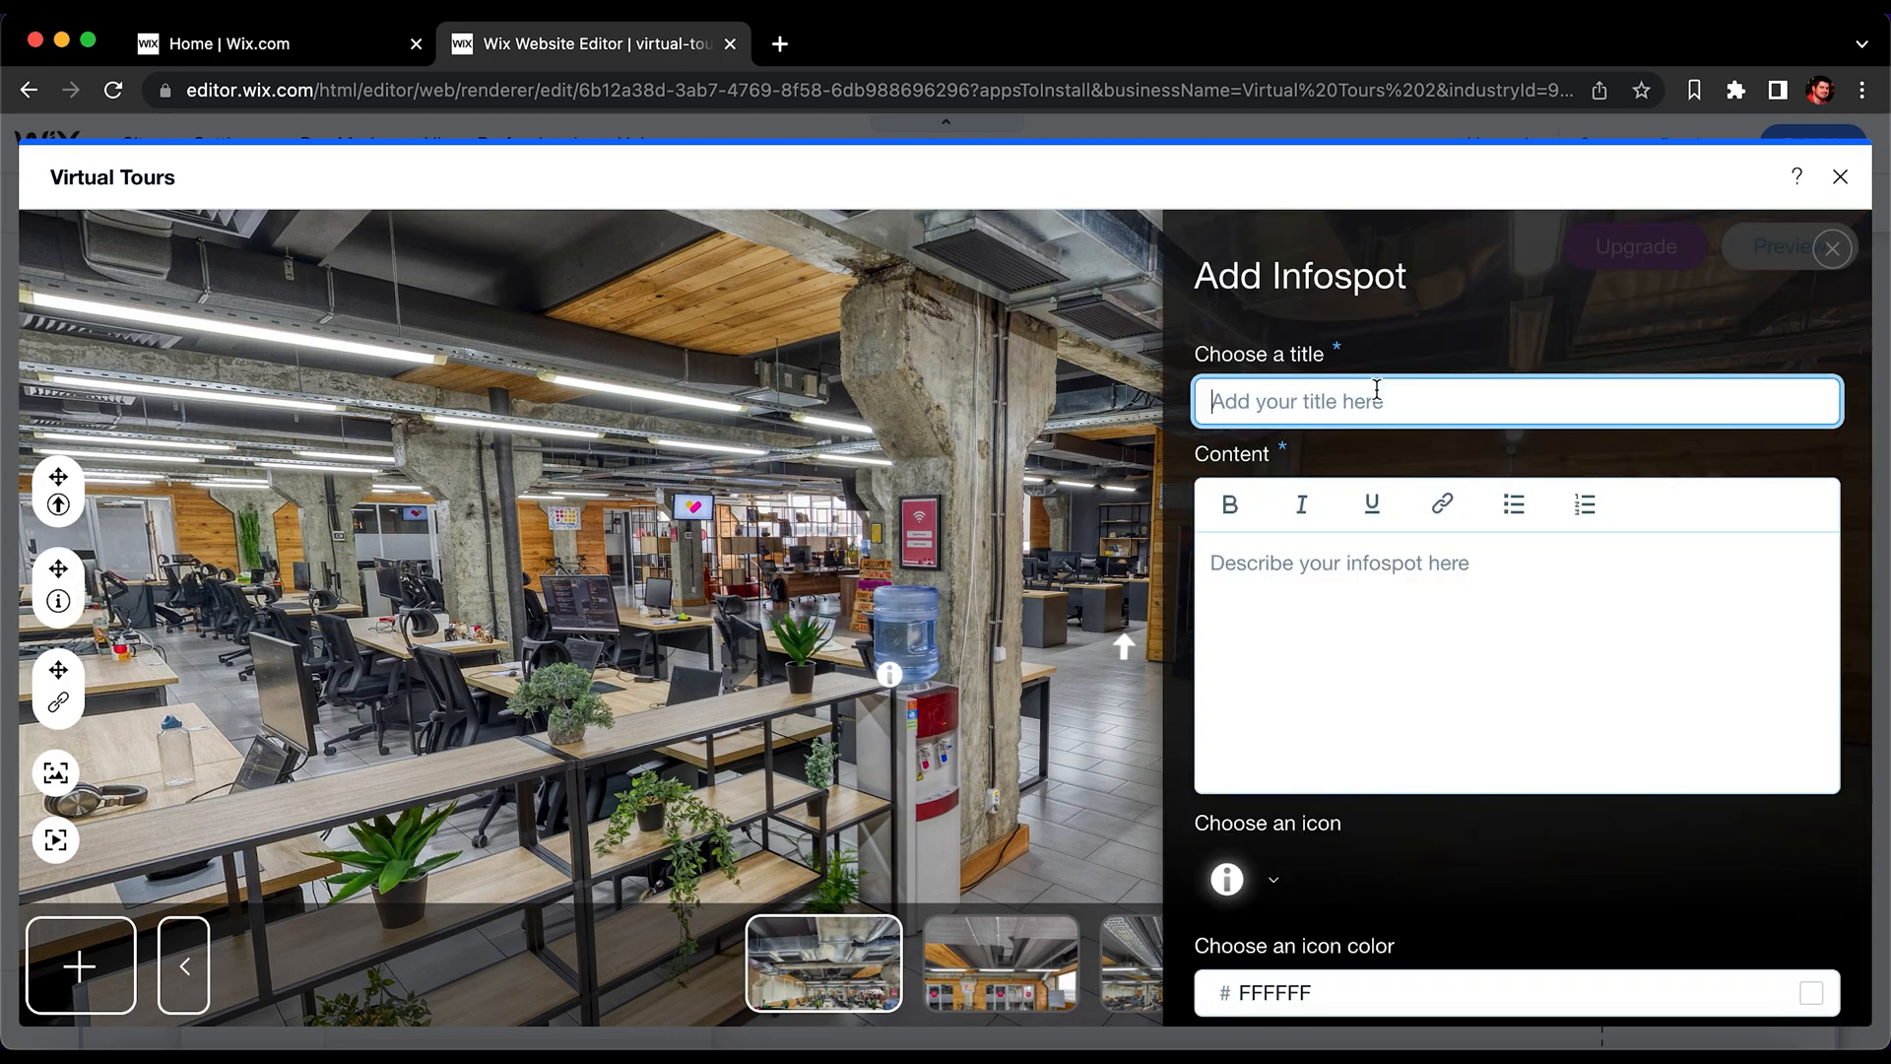
pyautogui.write('Water')
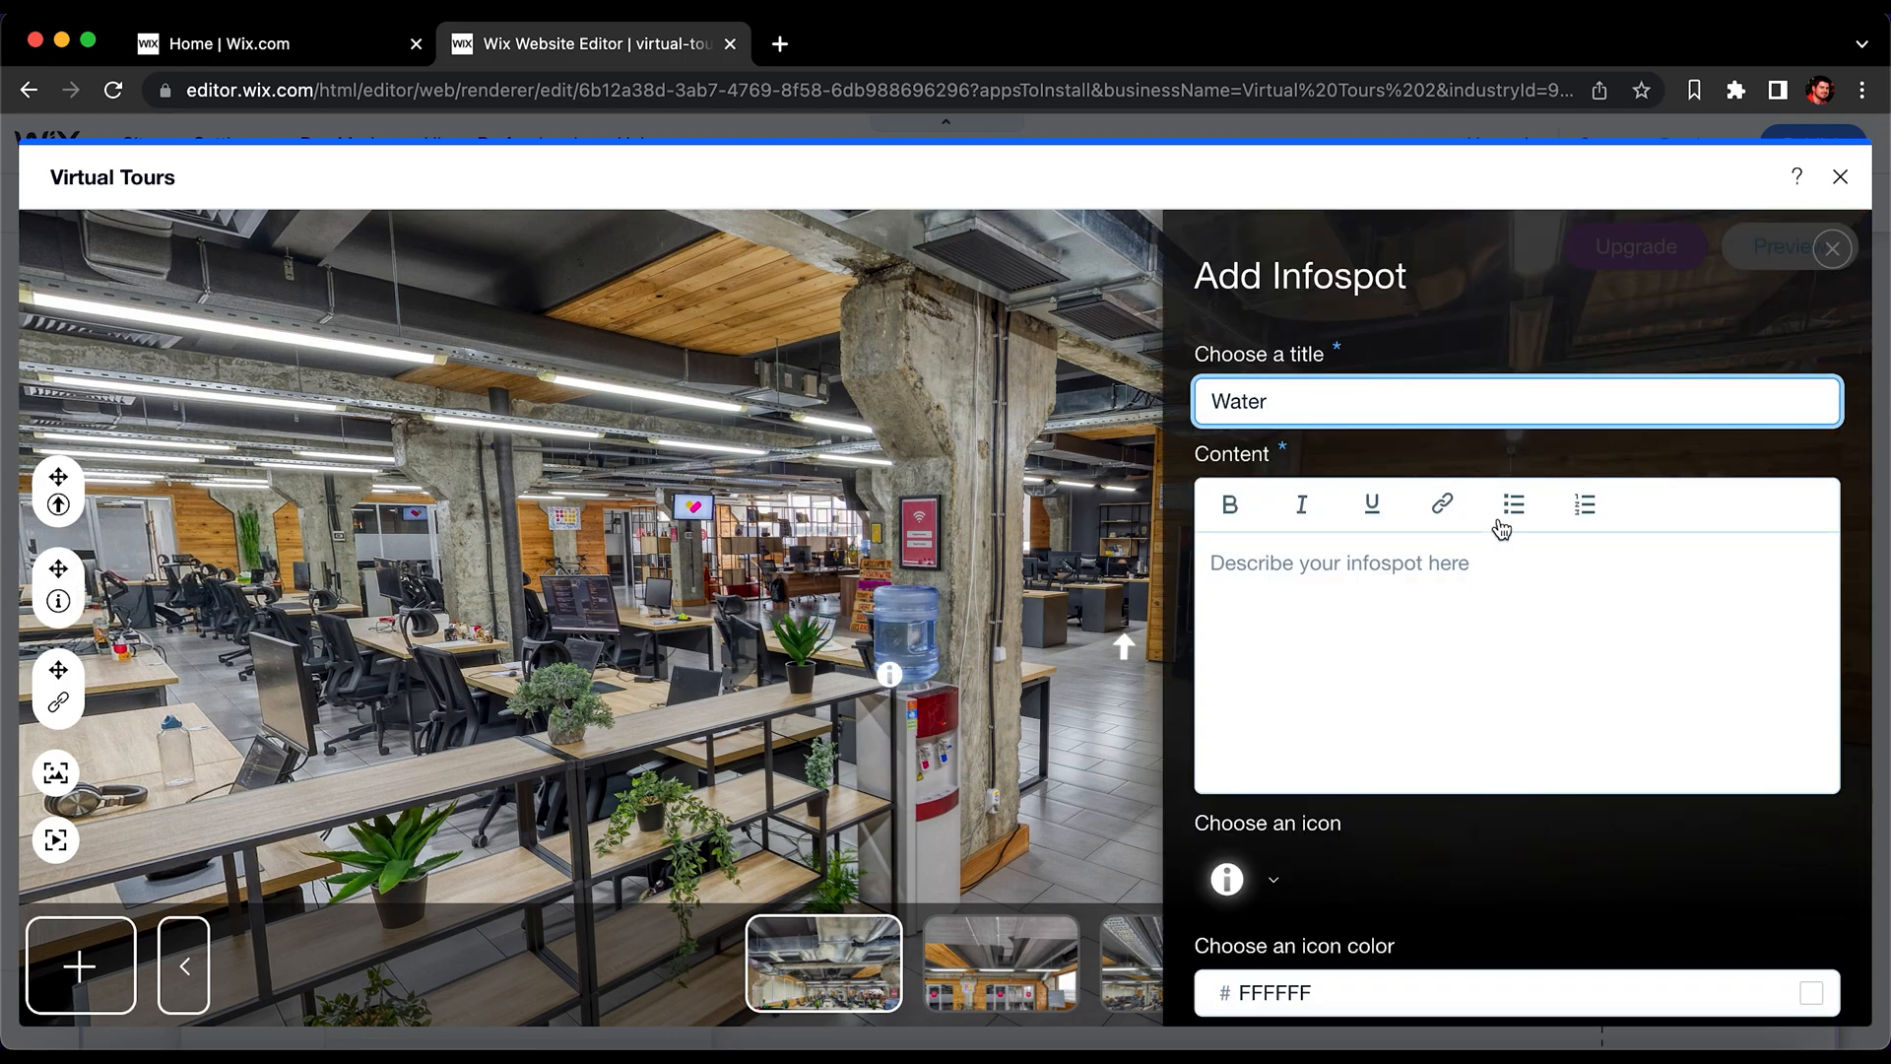
# Step: Enter "Water" as the infospot's content, correcting the mistyped text
pyautogui.click(1595, 609)
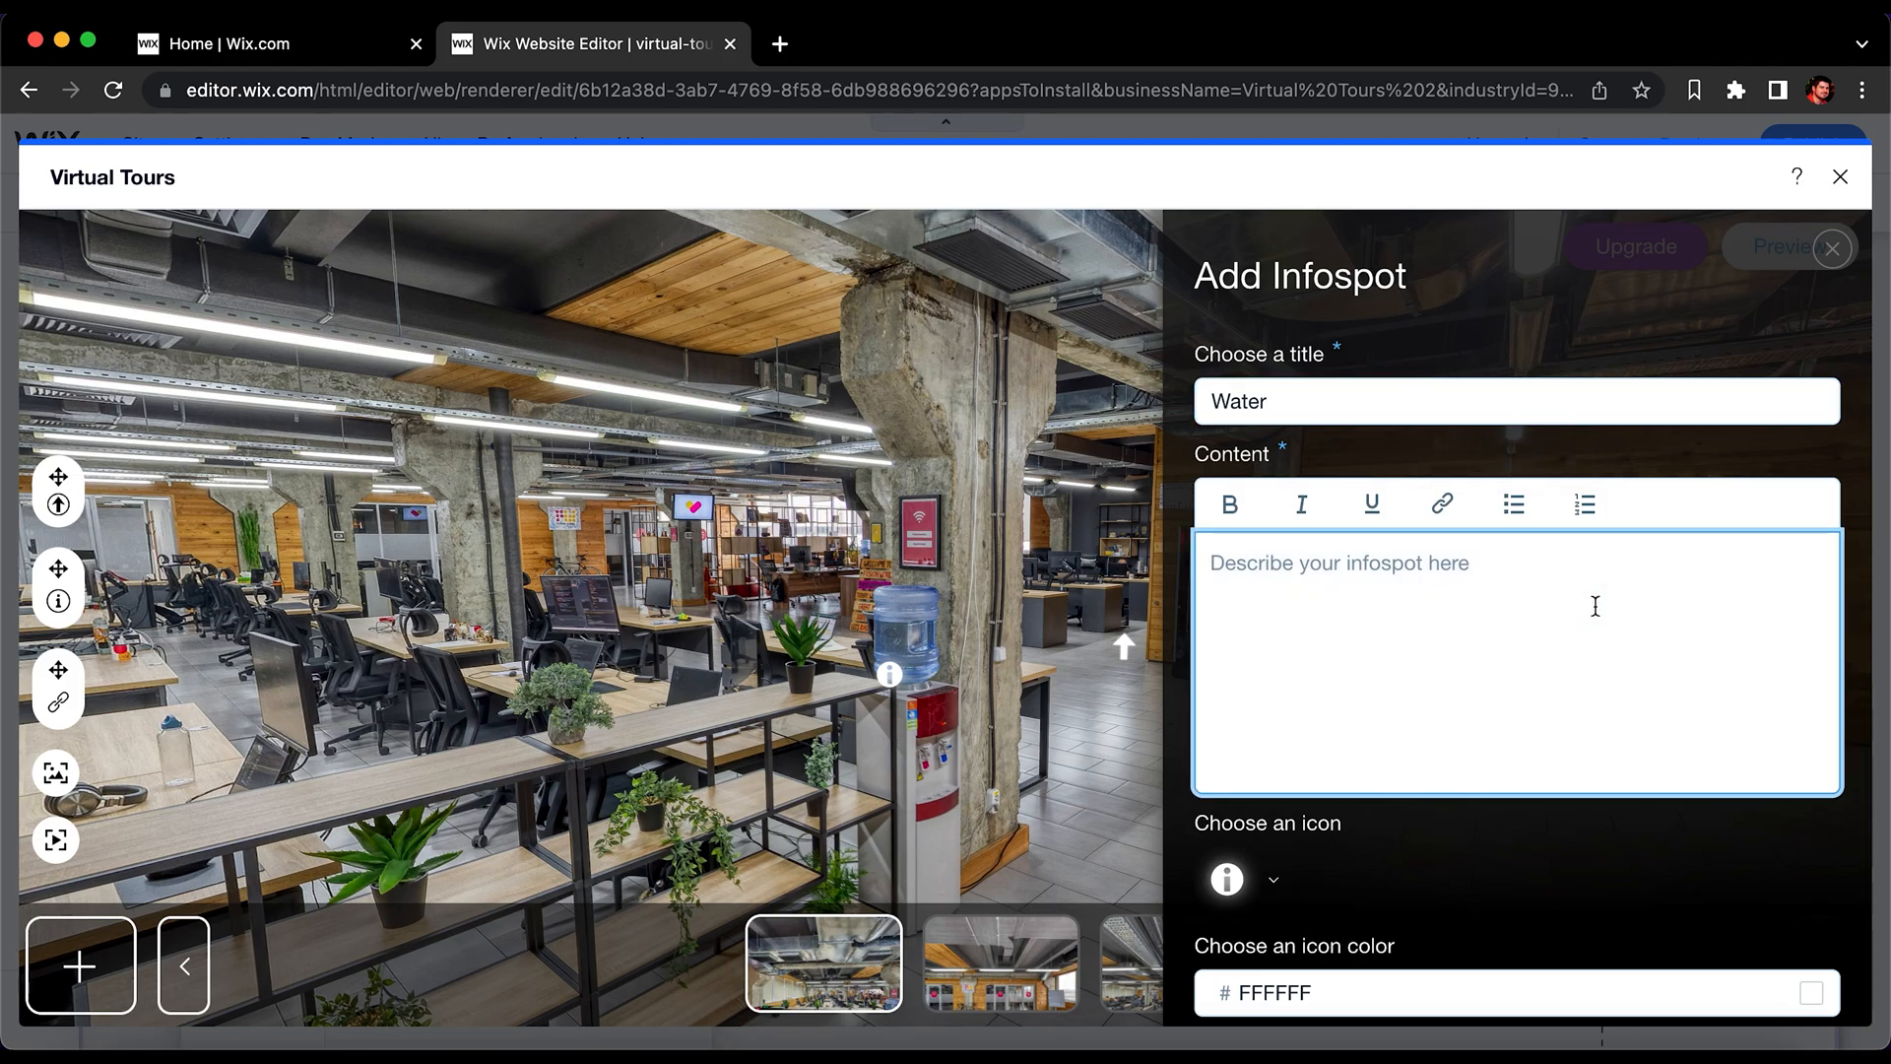
pyautogui.write('Water W')
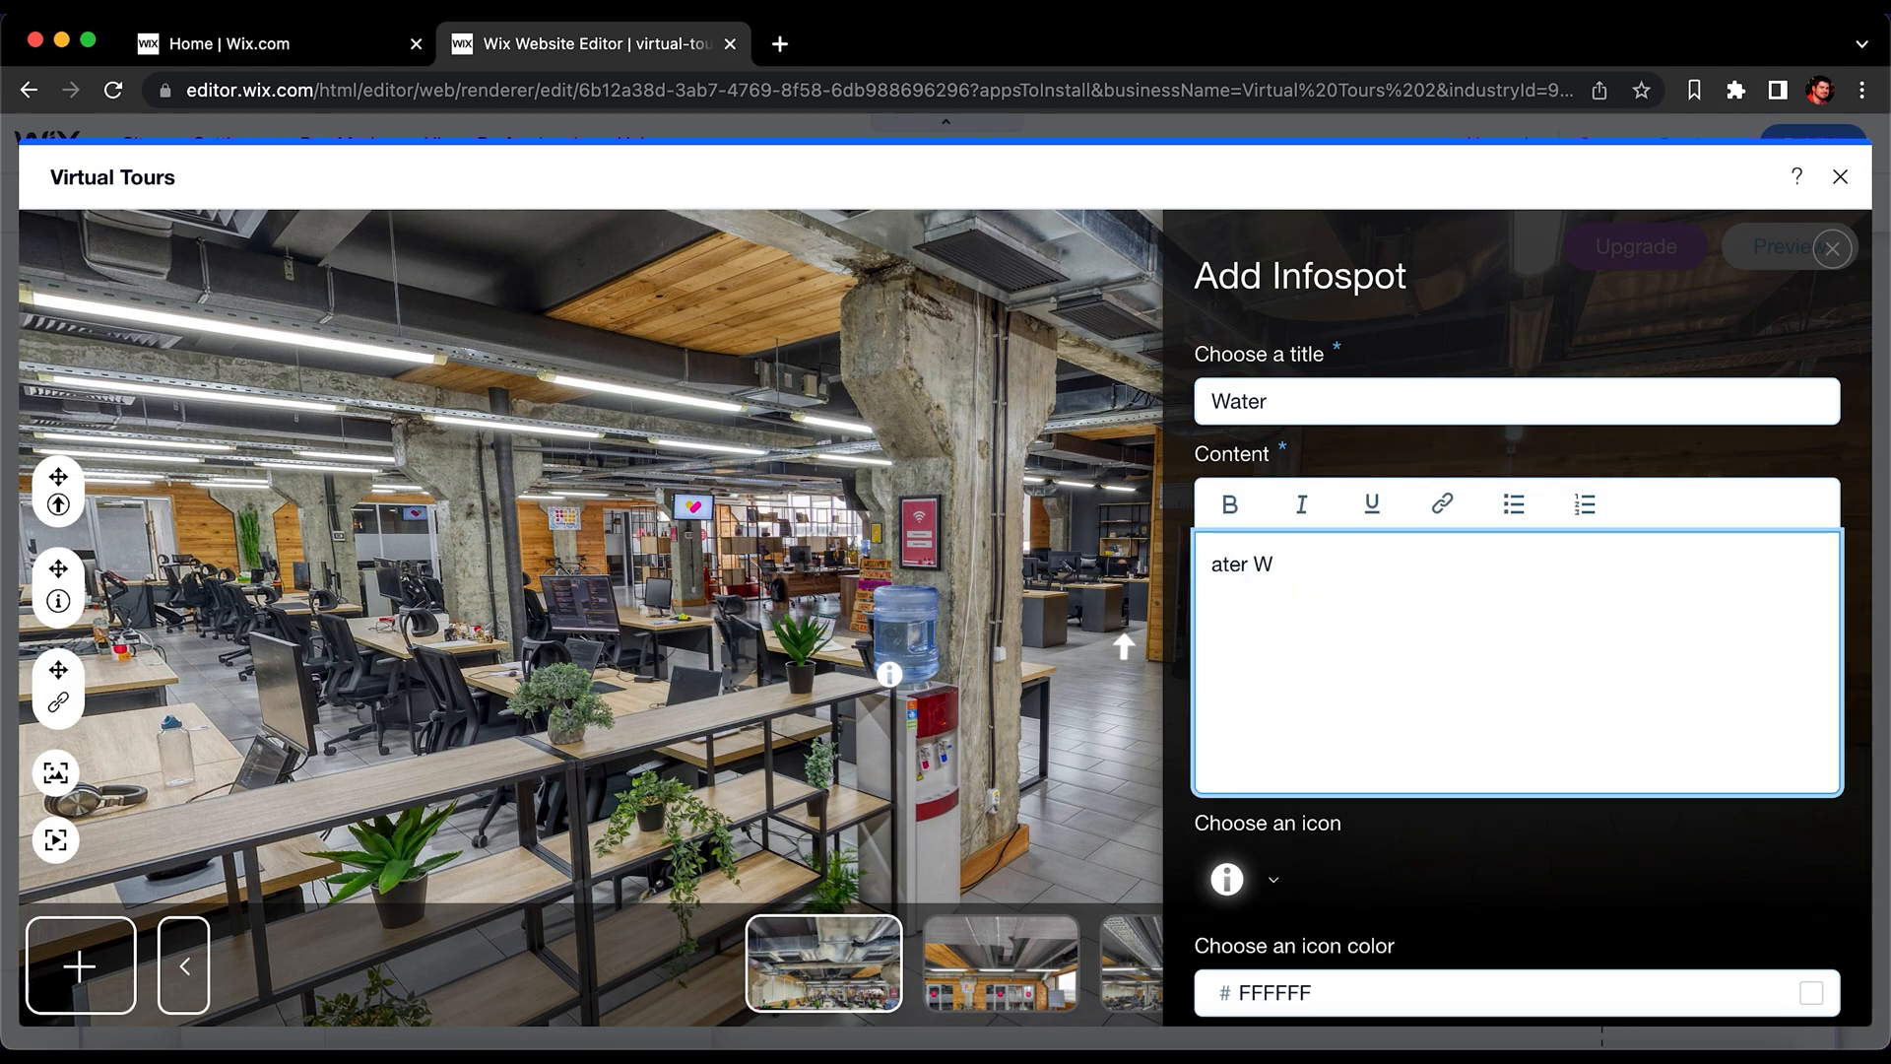
pyautogui.hotkey('shift', 'Left')
pyautogui.hotkey('shift', 'Left')
pyautogui.hotkey('shift', 'Left')
pyautogui.hotkey('shift', 'Left')
pyautogui.hotkey('shift', 'Left')
pyautogui.press('BackSpace')
pyautogui.click(1455, 626)
pyautogui.scroll(-2, 1454, 628)
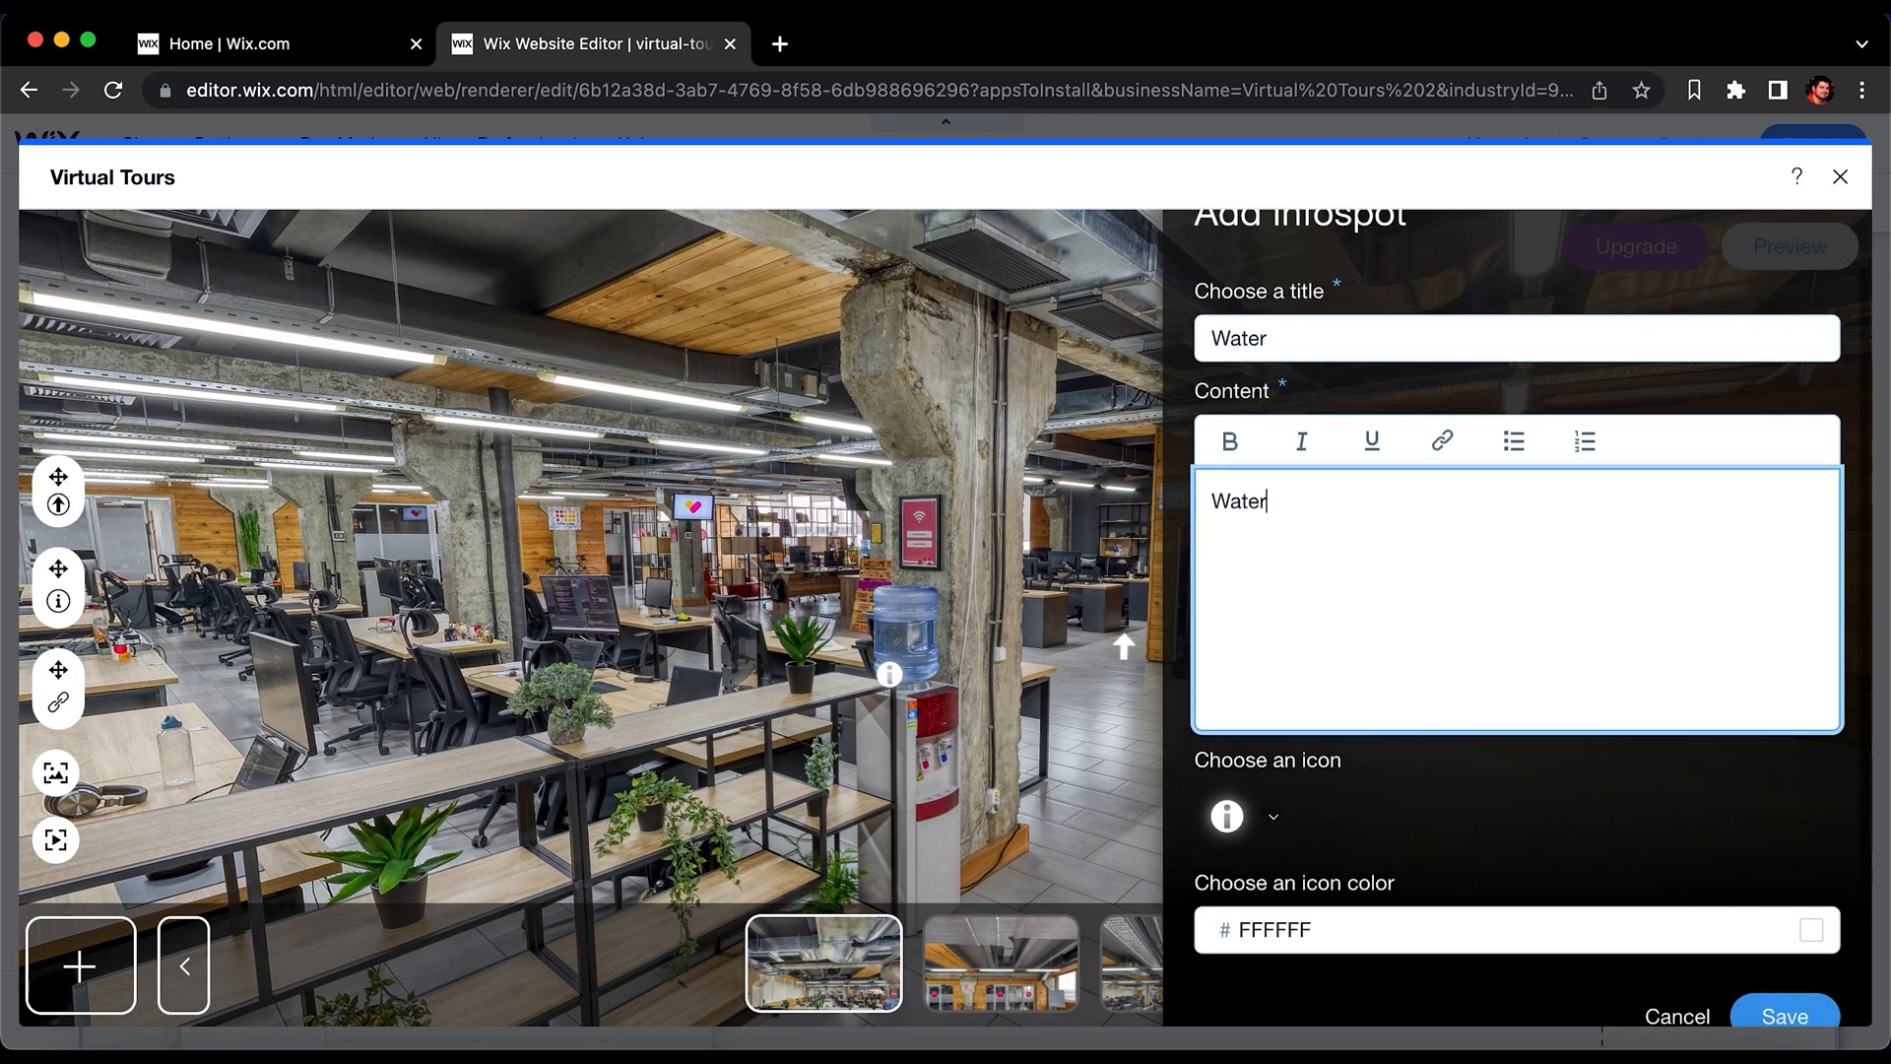
# Step: Give the Water infospot the circled italic "i" icon and save it
pyautogui.click(1273, 798)
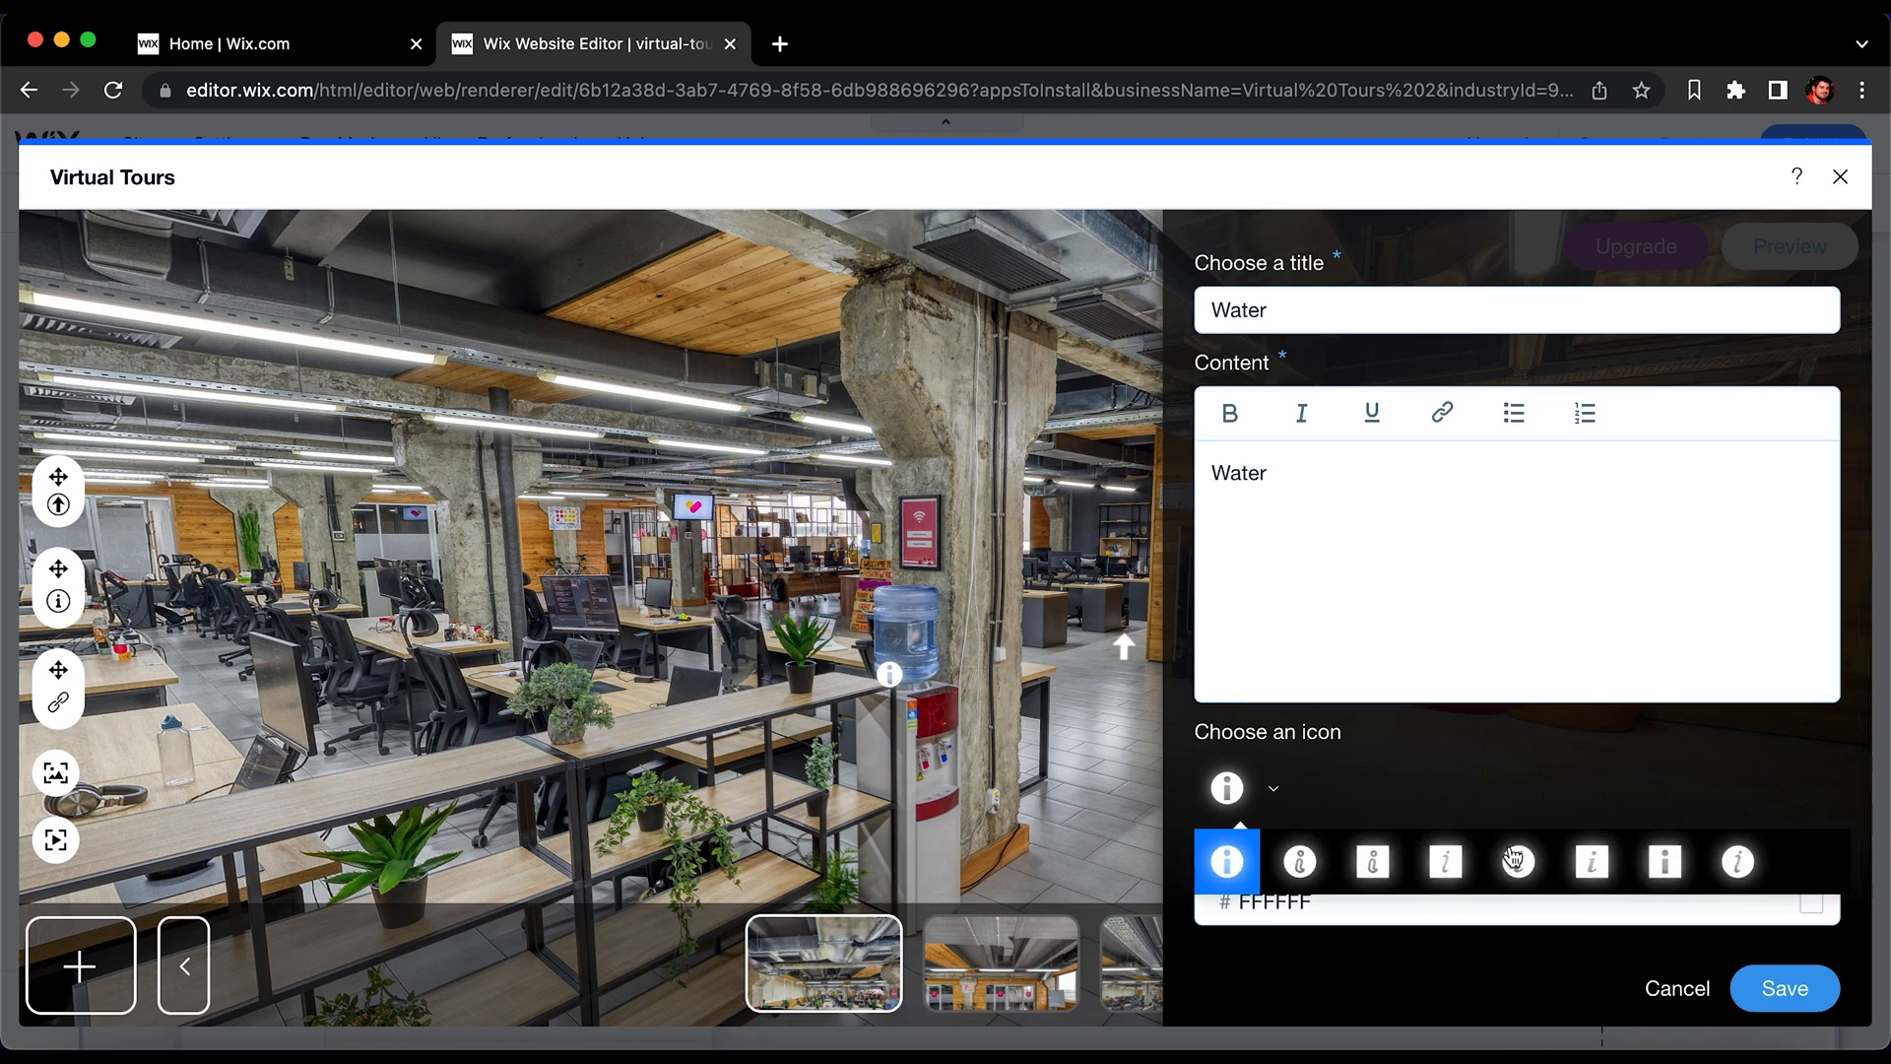
pyautogui.click(1738, 863)
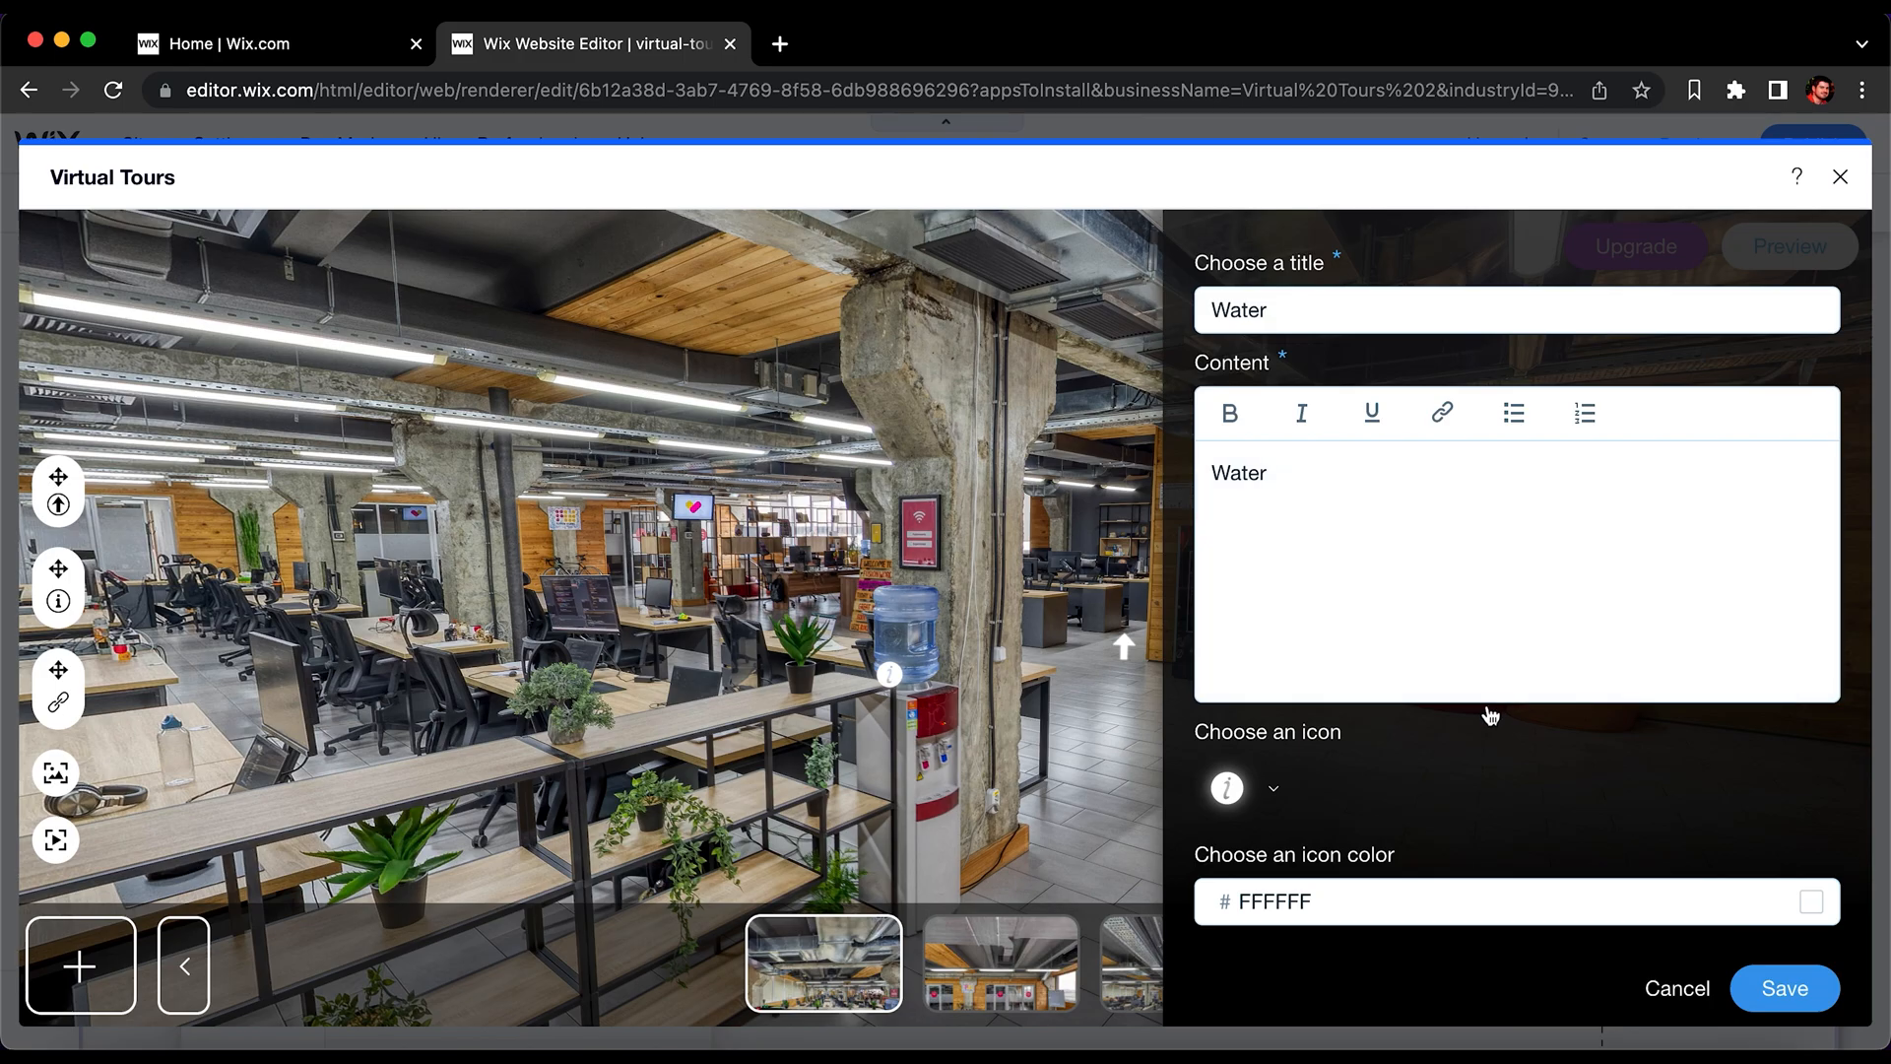
pyautogui.click(1796, 993)
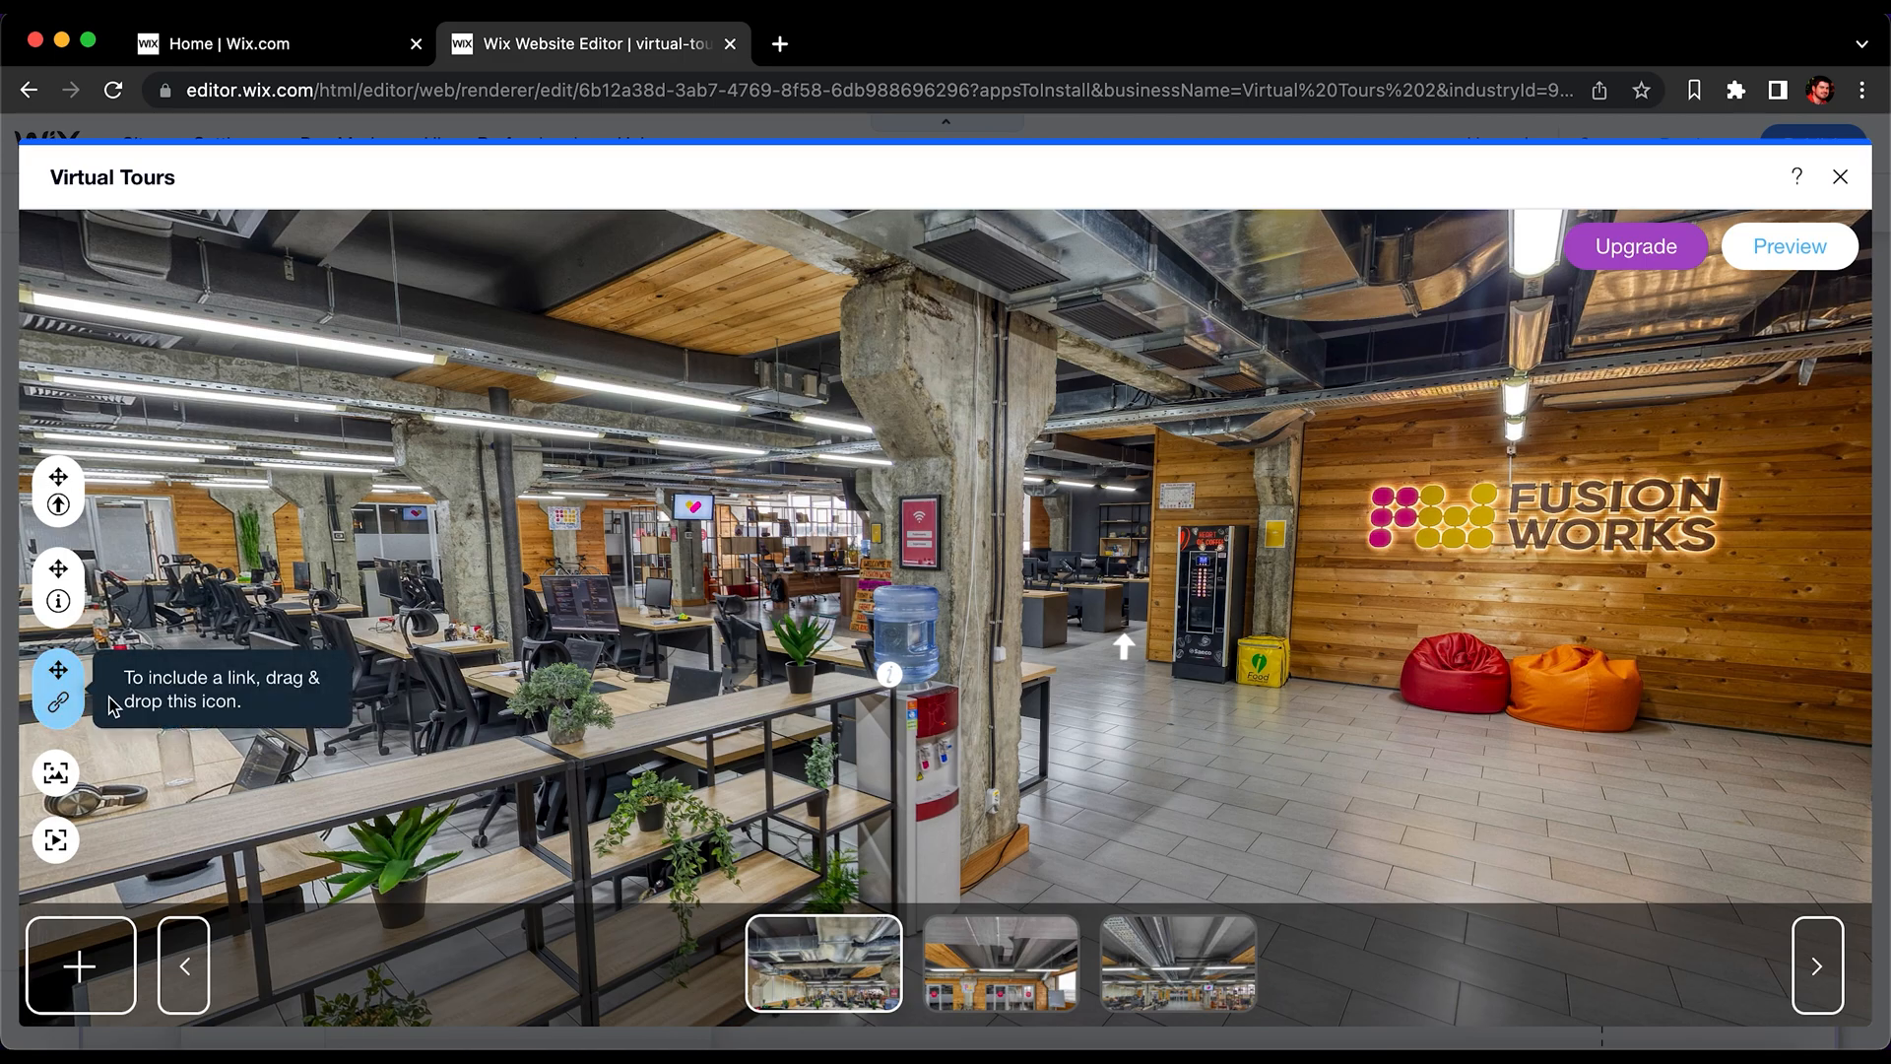
# Step: Place a link on the Fusion Works wall sign in 01.jpg, title it "FW", set its URL to fusion.works, and save it
pyautogui.moveTo(61, 688); pyautogui.dragTo(1570, 522)
pyautogui.click(1323, 396)
pyautogui.write('FW')
pyautogui.press('Tab')
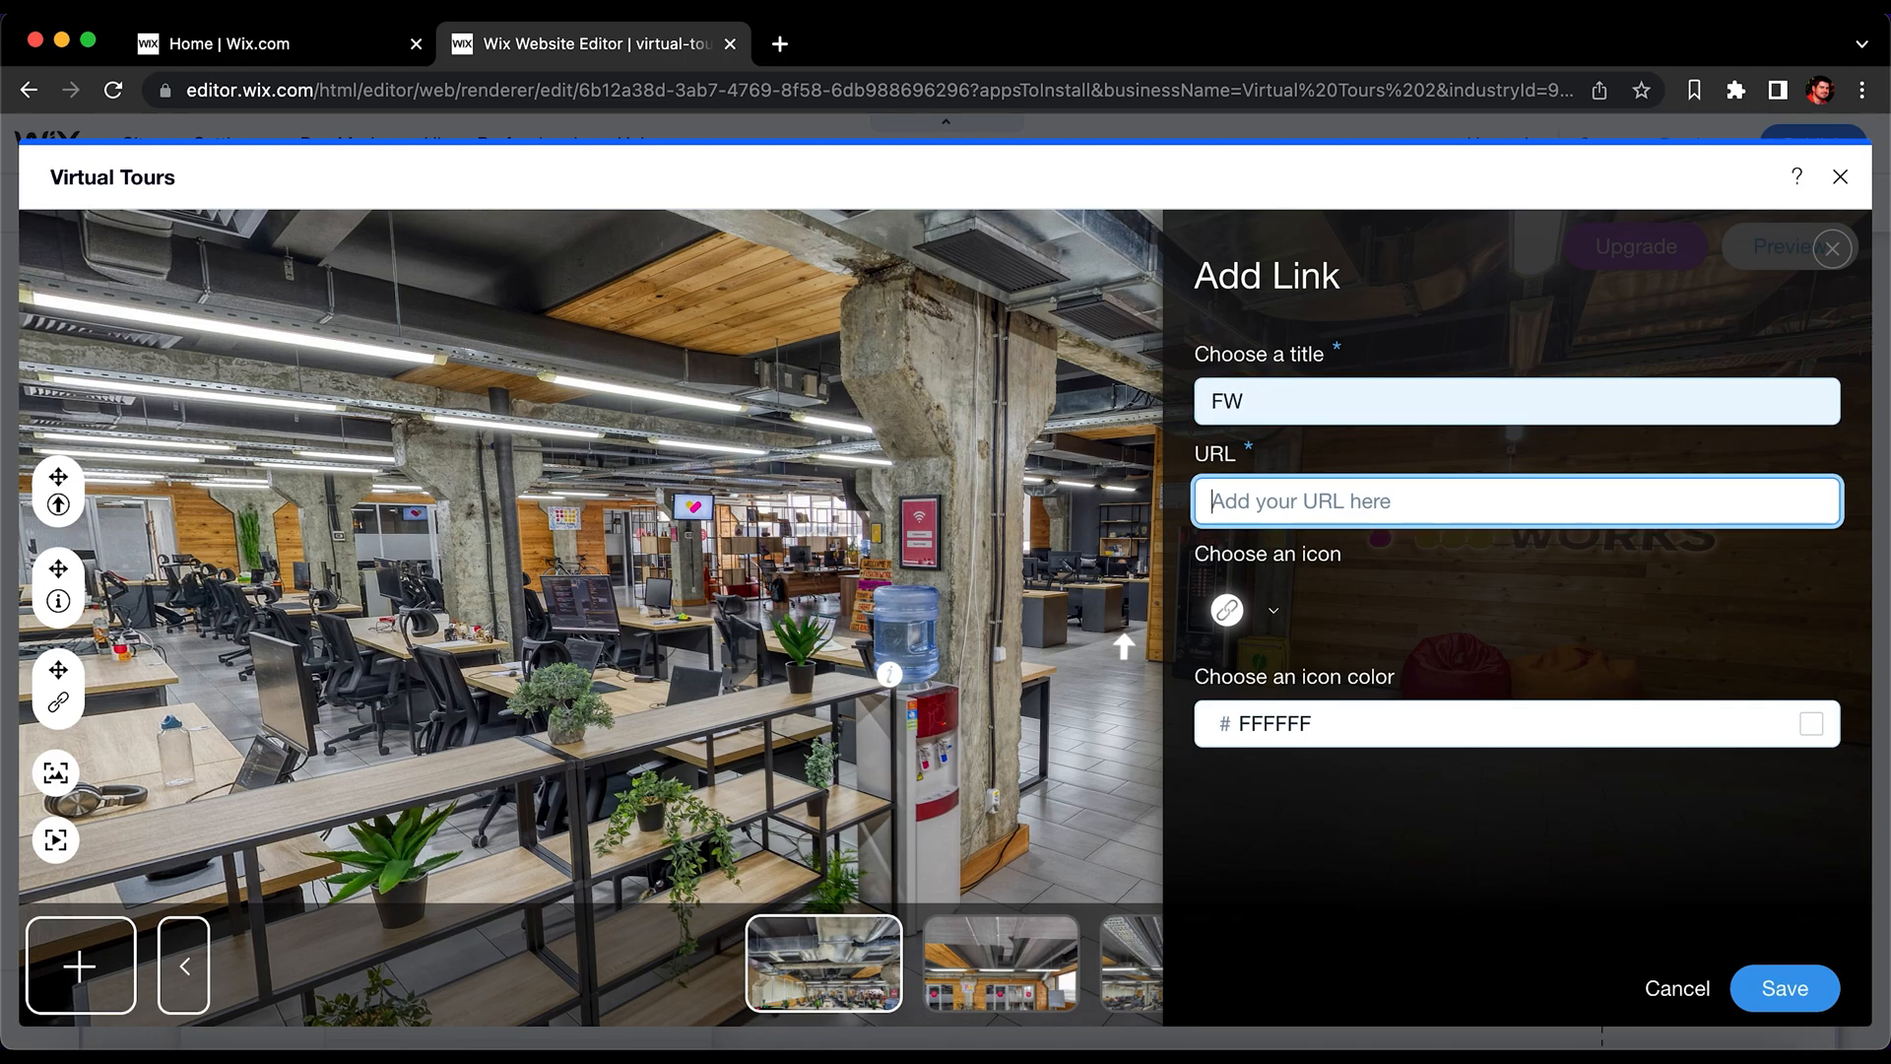
pyautogui.write('fusion.works')
pyautogui.click(1815, 997)
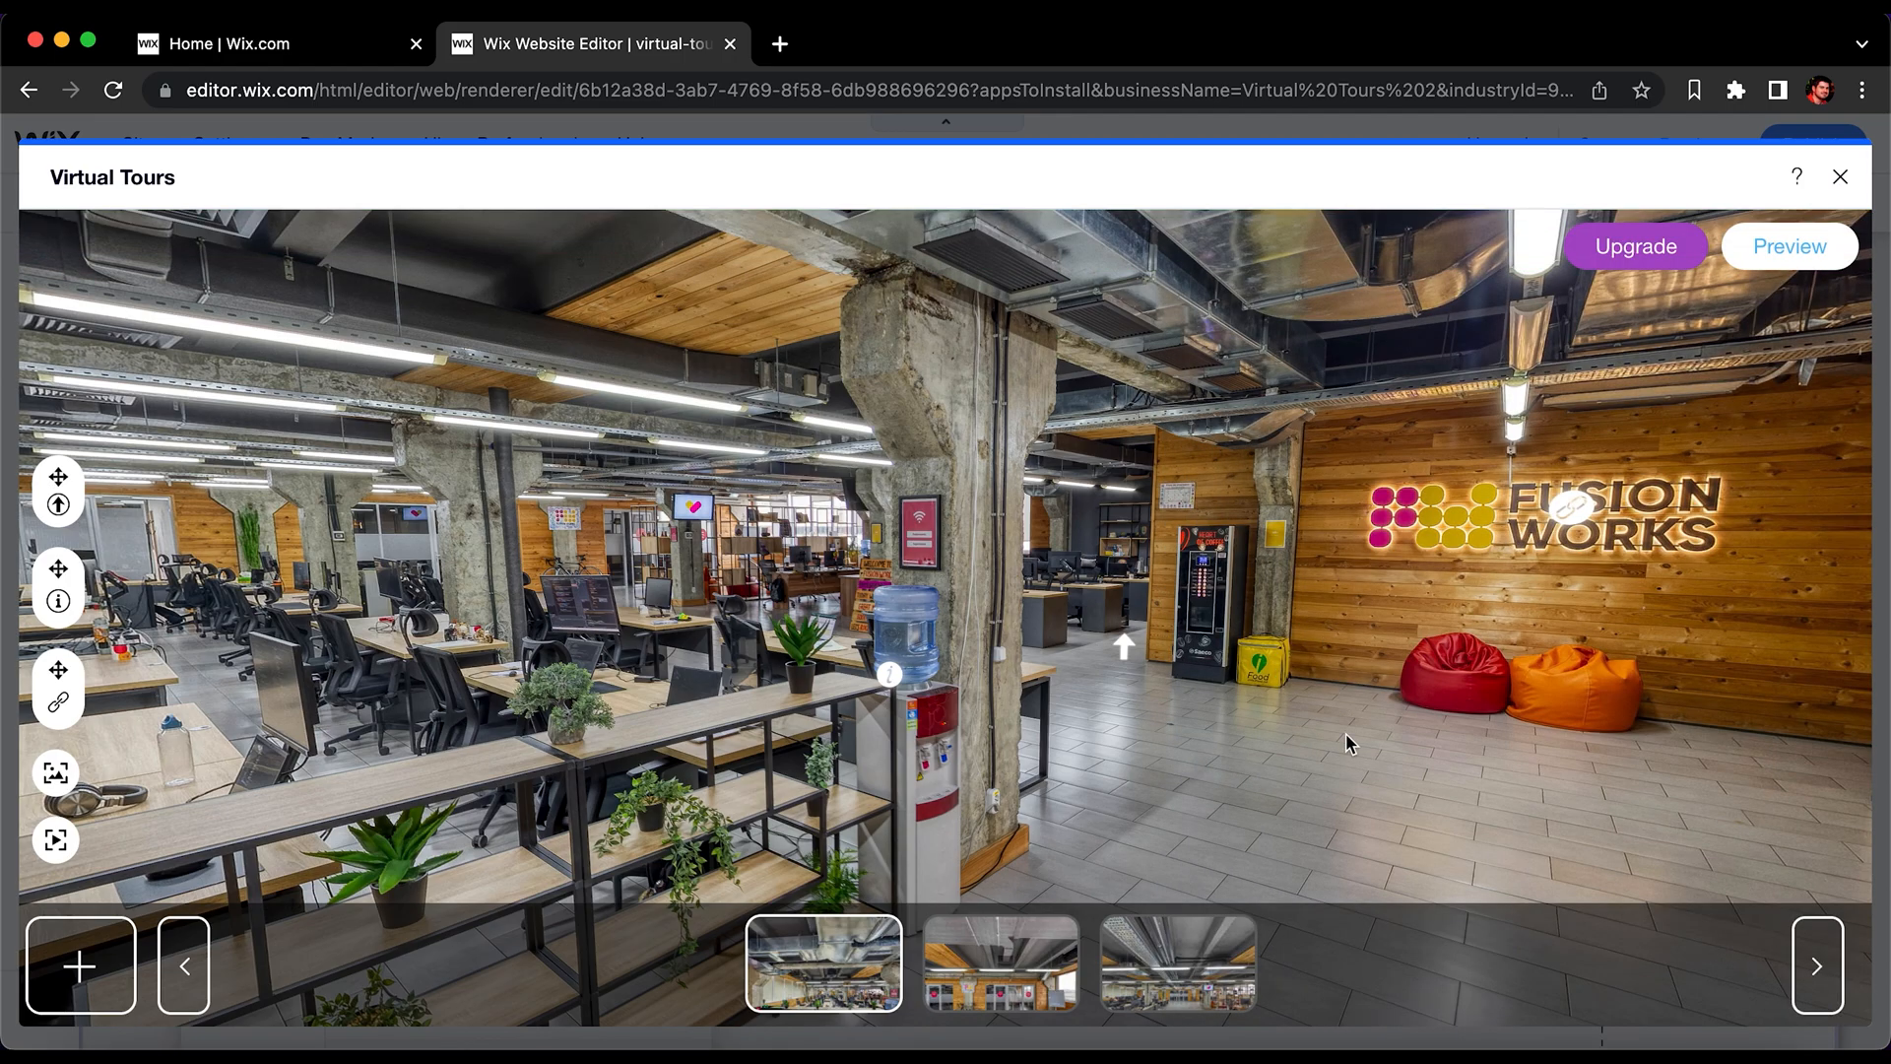
# Step: Preview the tour and test the Water infospot and the FW link in 01.jpg, closing the website the link opens
pyautogui.click(56, 772)
pyautogui.click(1793, 248)
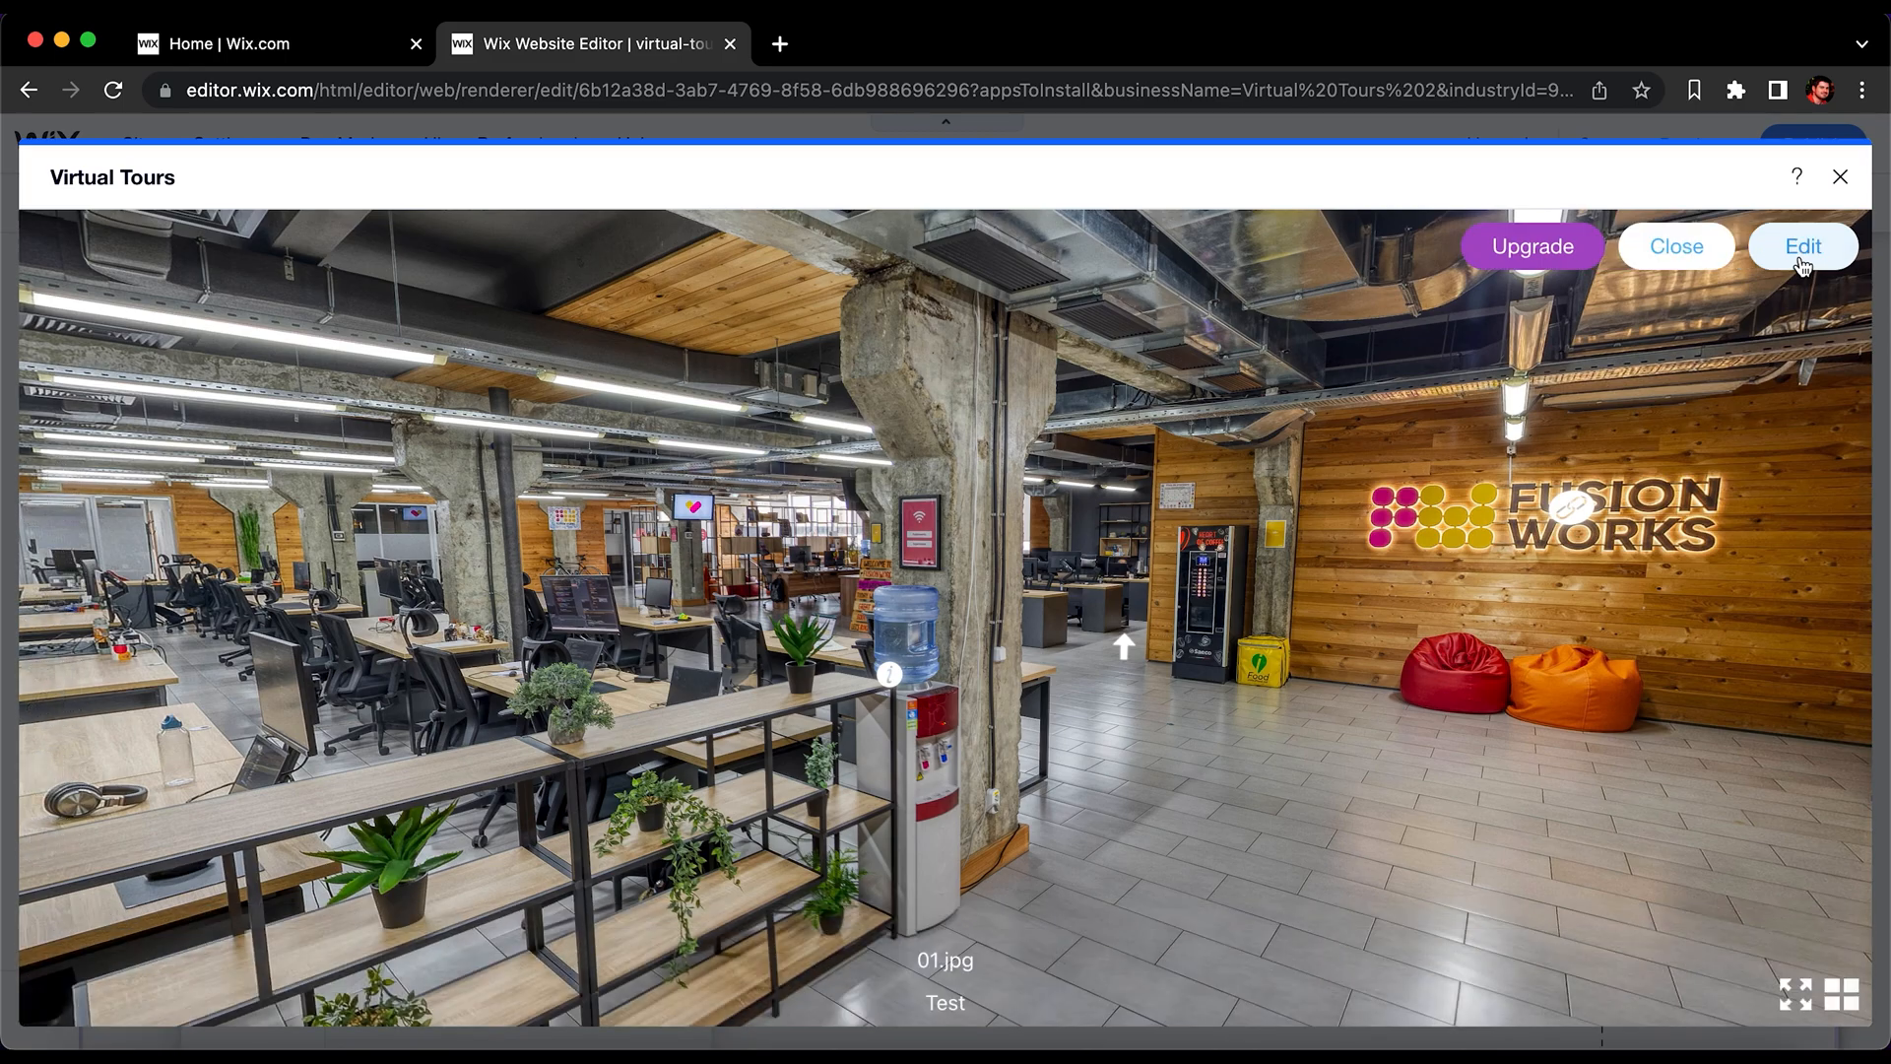
pyautogui.moveTo(1017, 895); pyautogui.dragTo(925, 861)
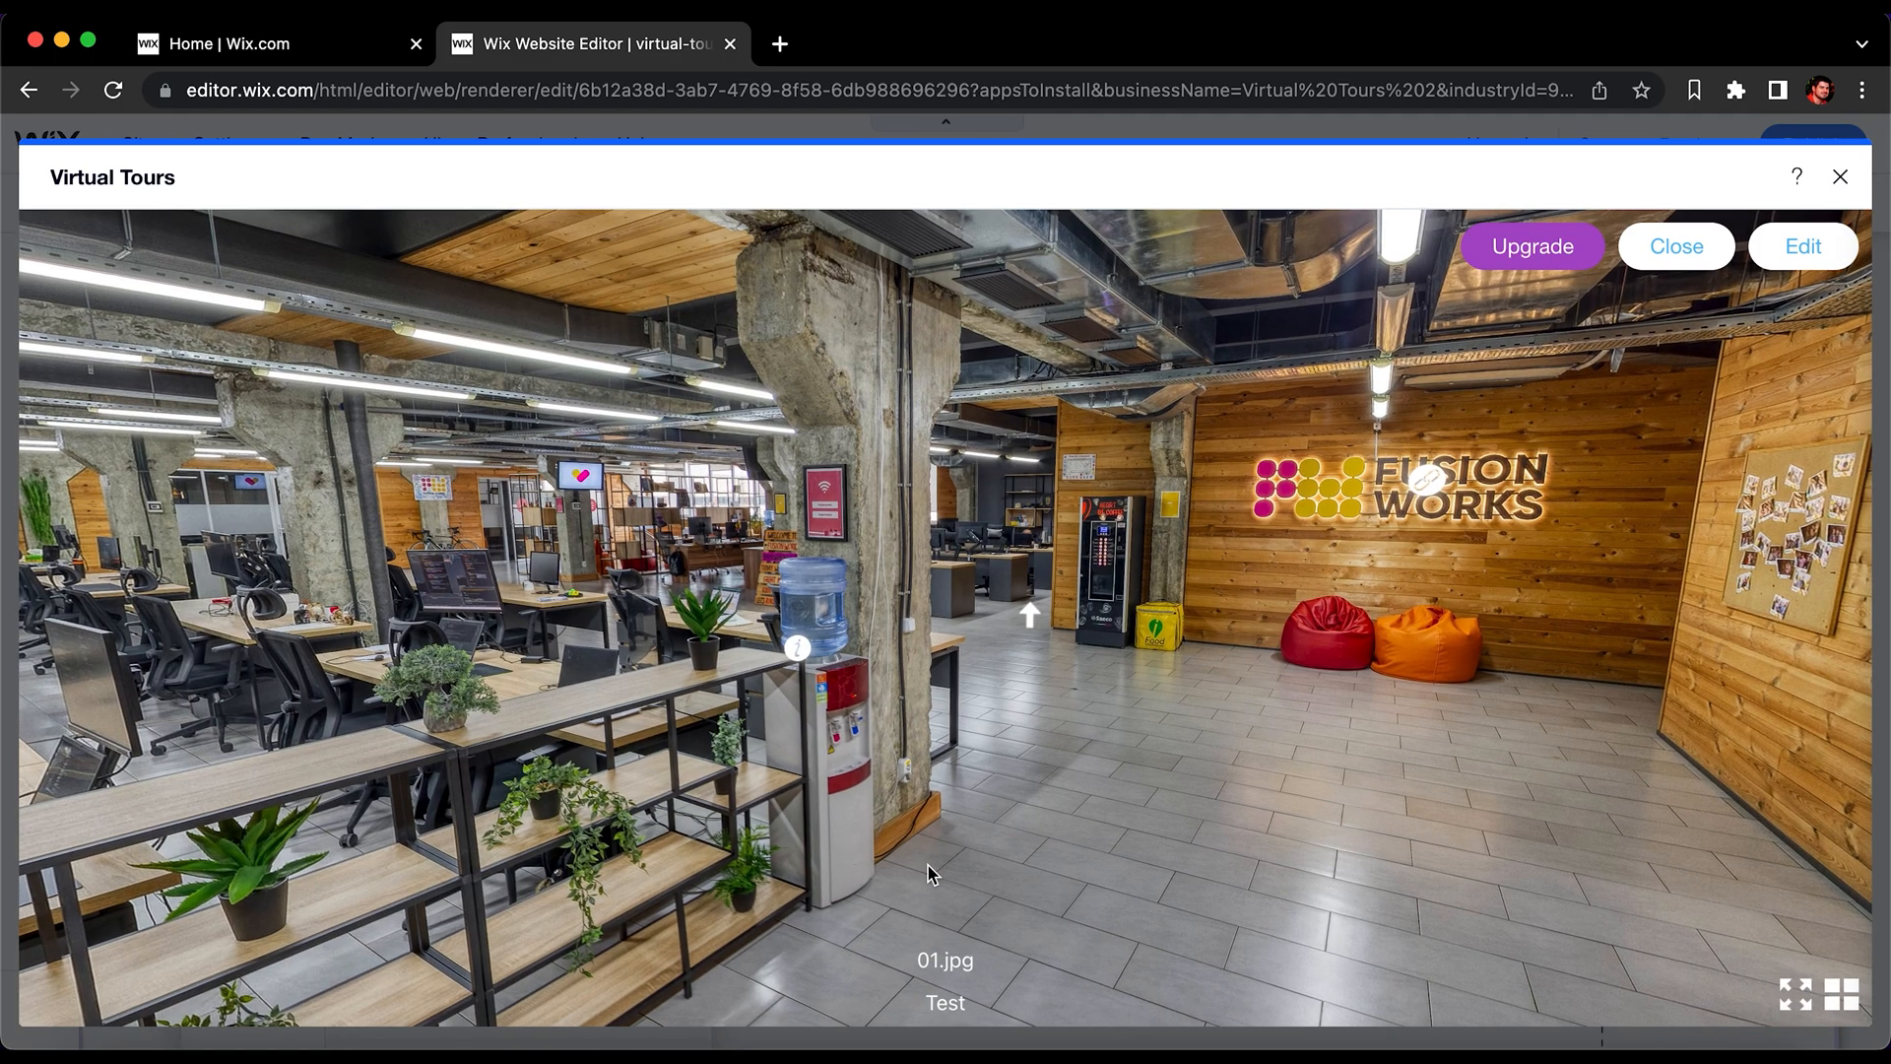
pyautogui.moveTo(1237, 705); pyautogui.dragTo(1187, 823)
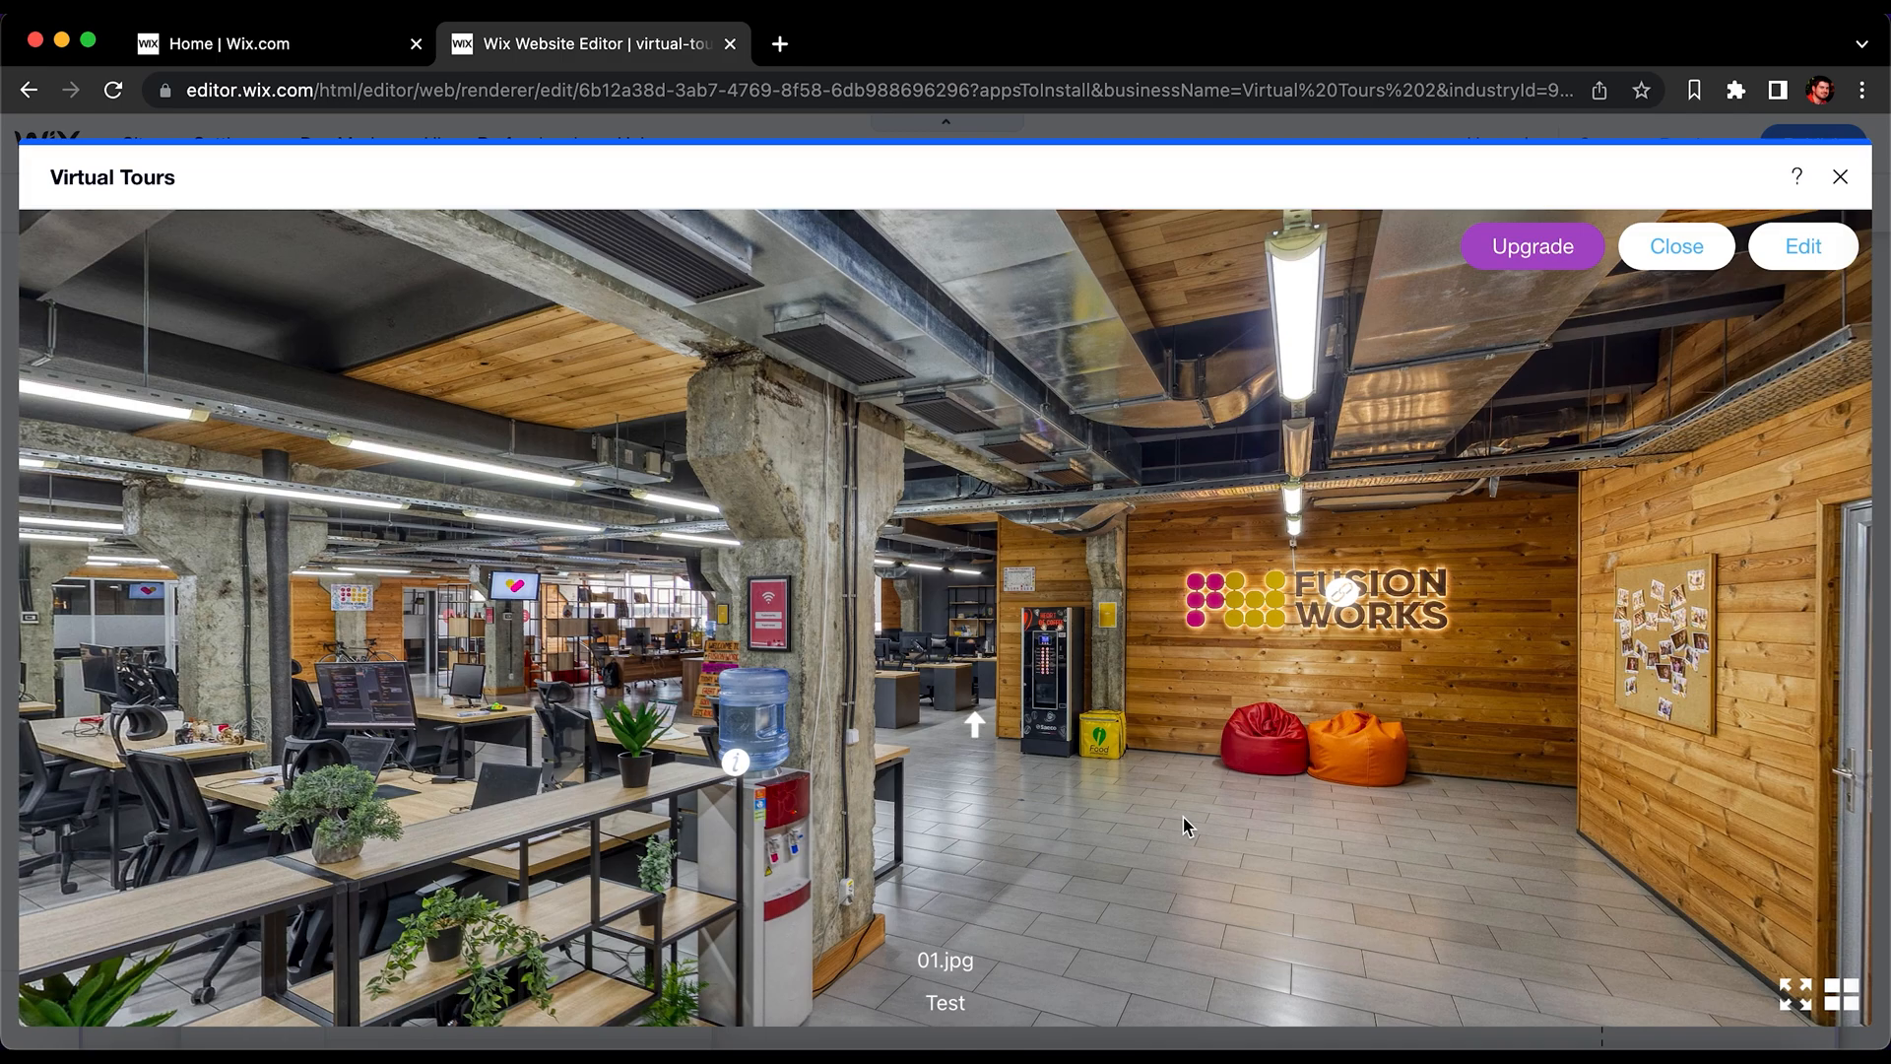
pyautogui.moveTo(737, 768)
pyautogui.click(738, 767)
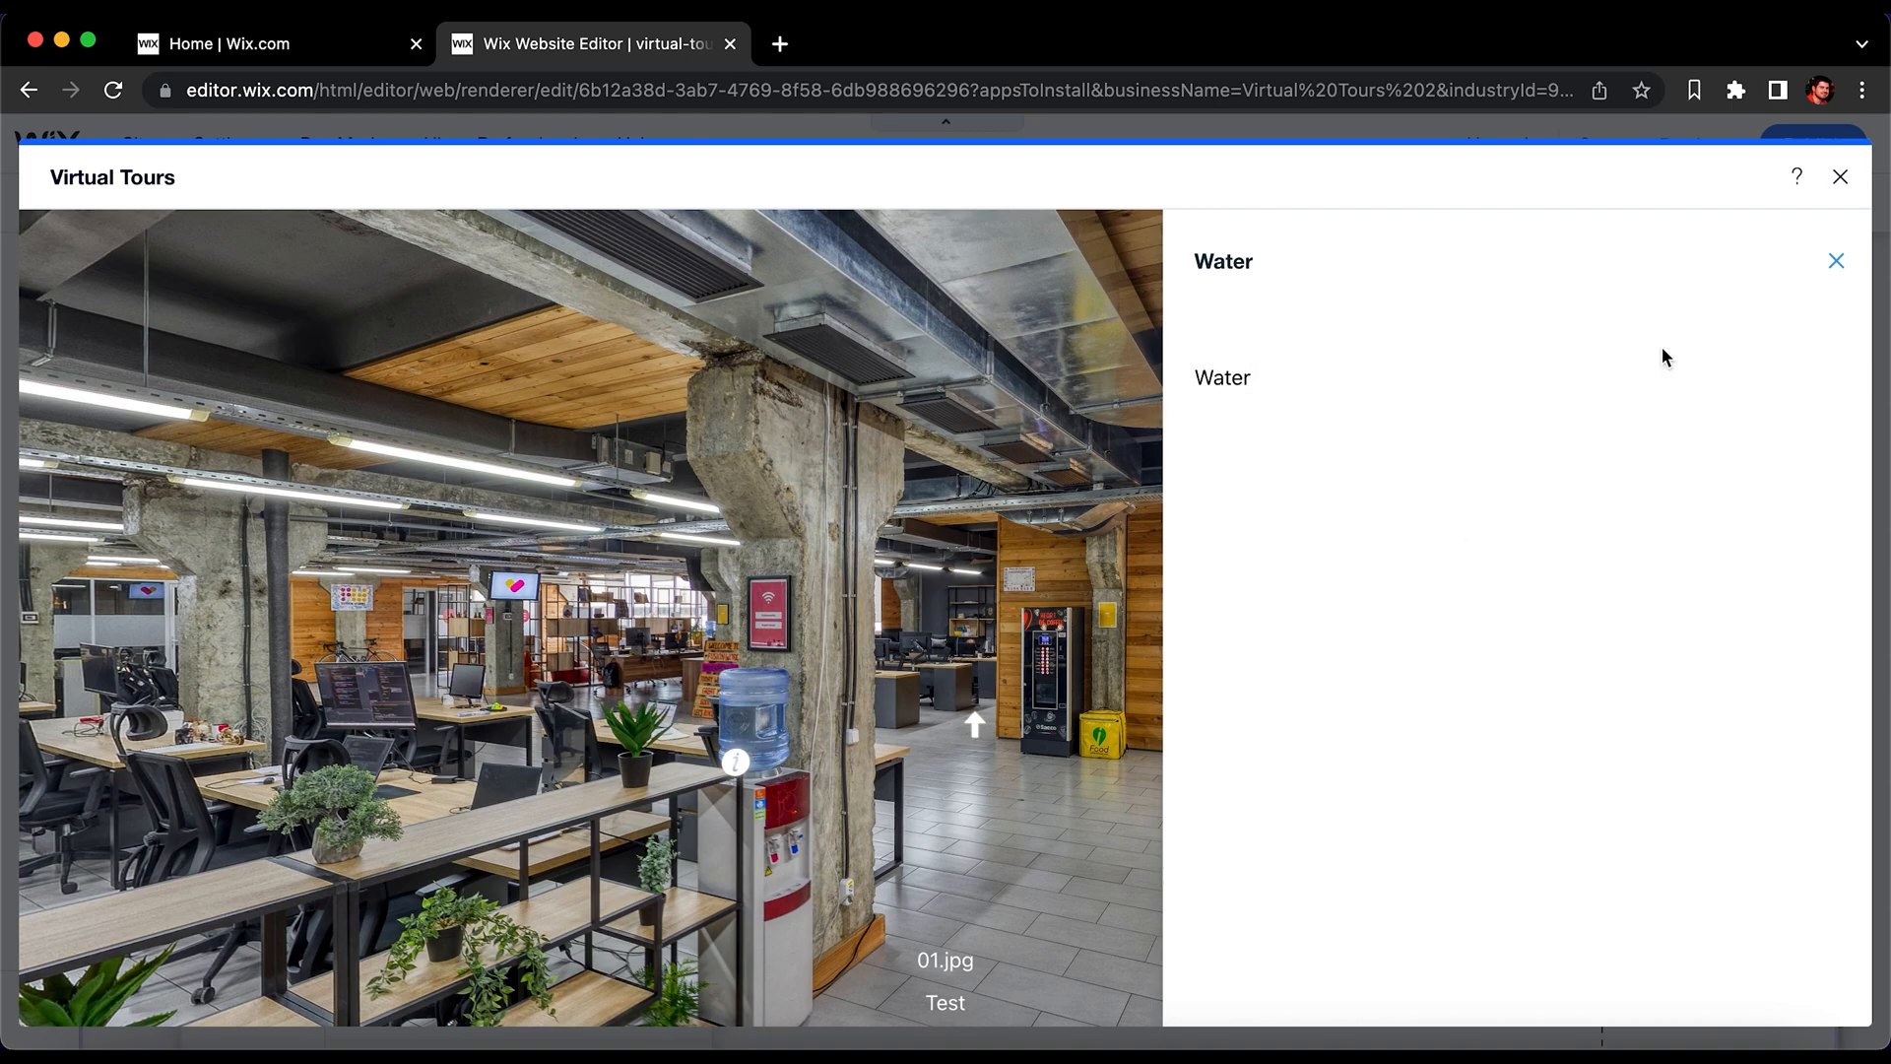
pyautogui.click(1838, 262)
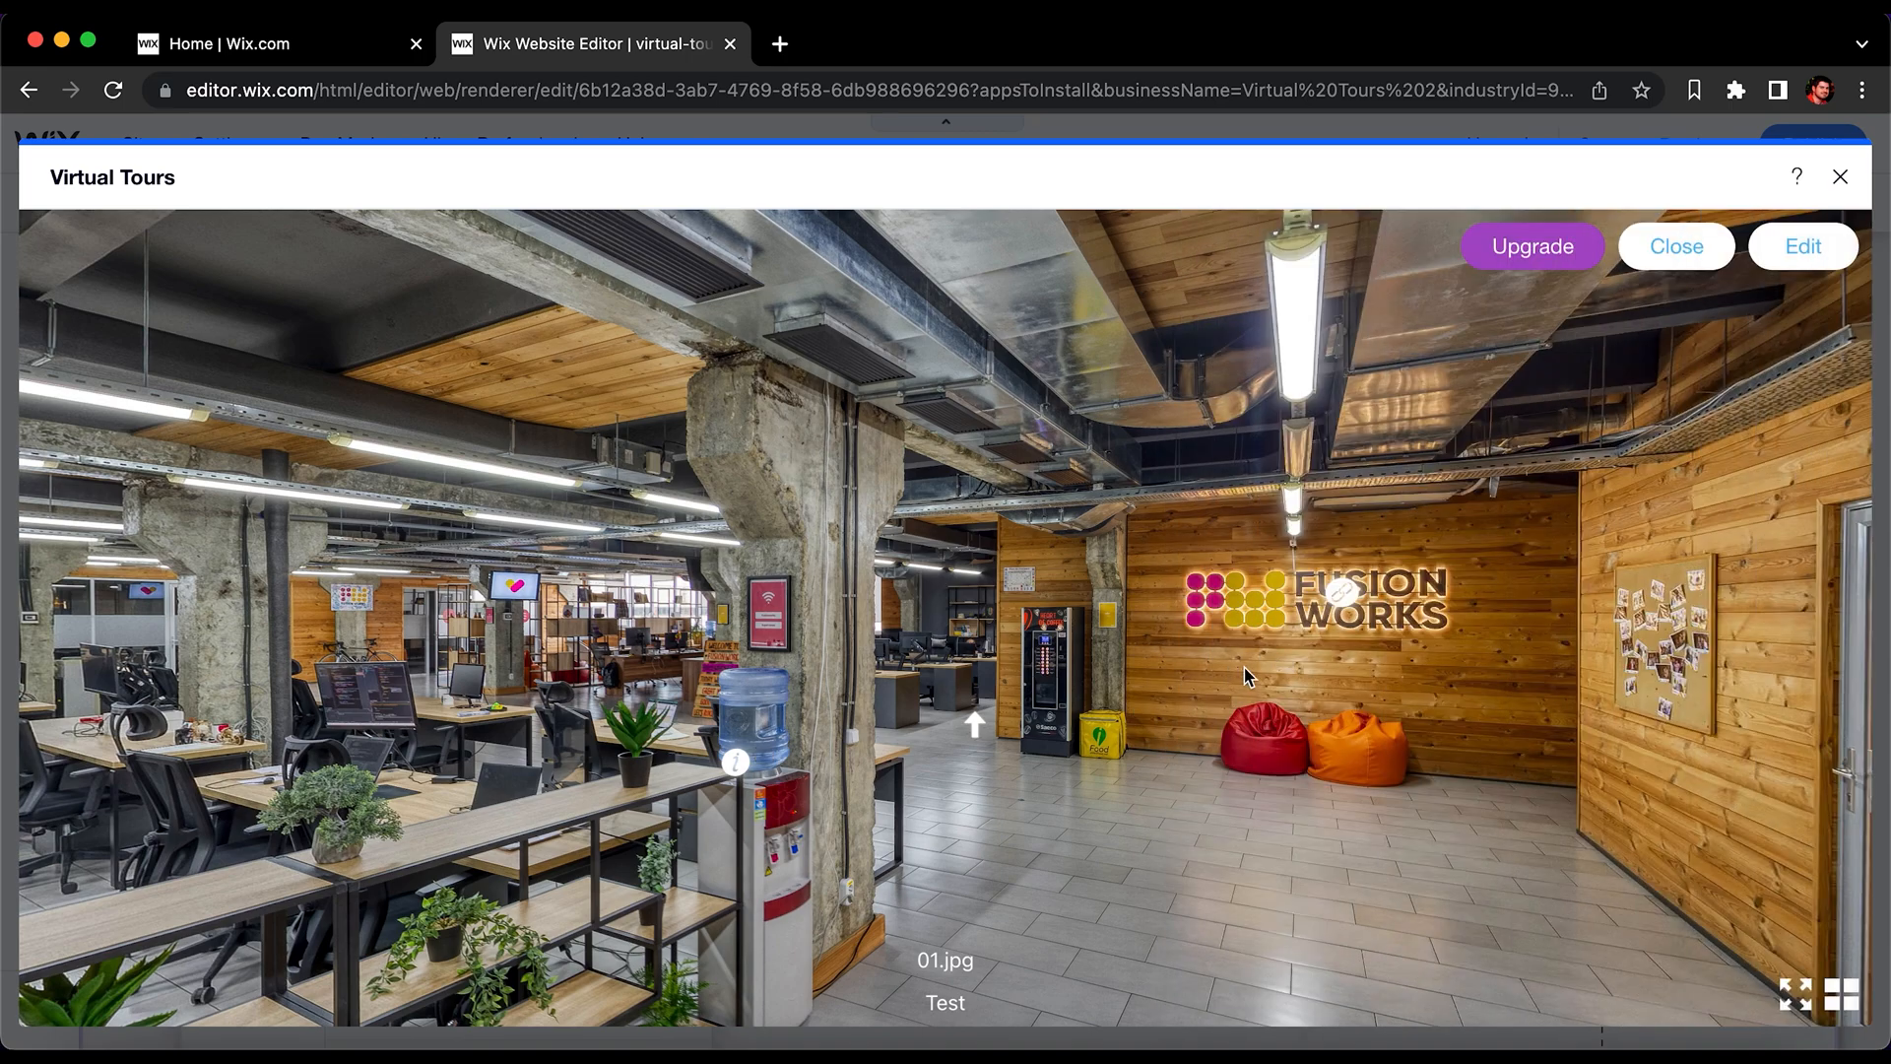
pyautogui.click(1344, 592)
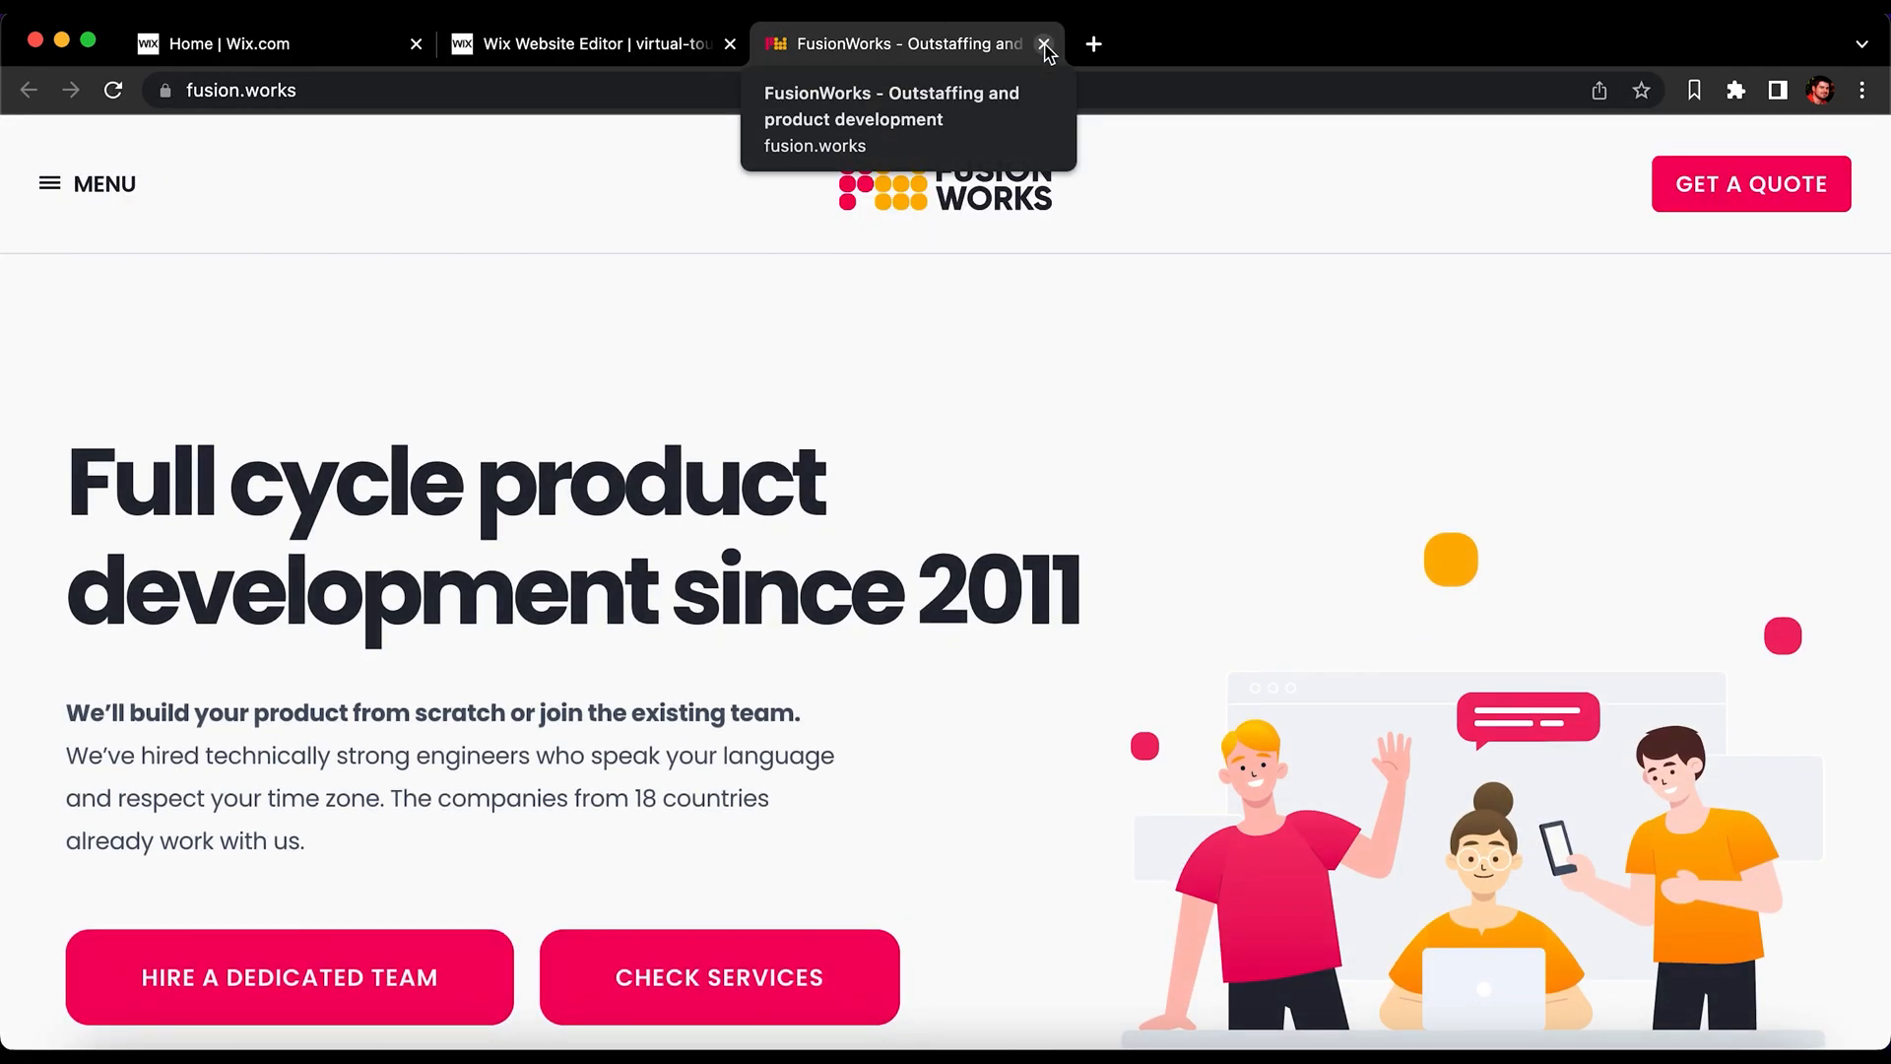
pyautogui.click(1045, 45)
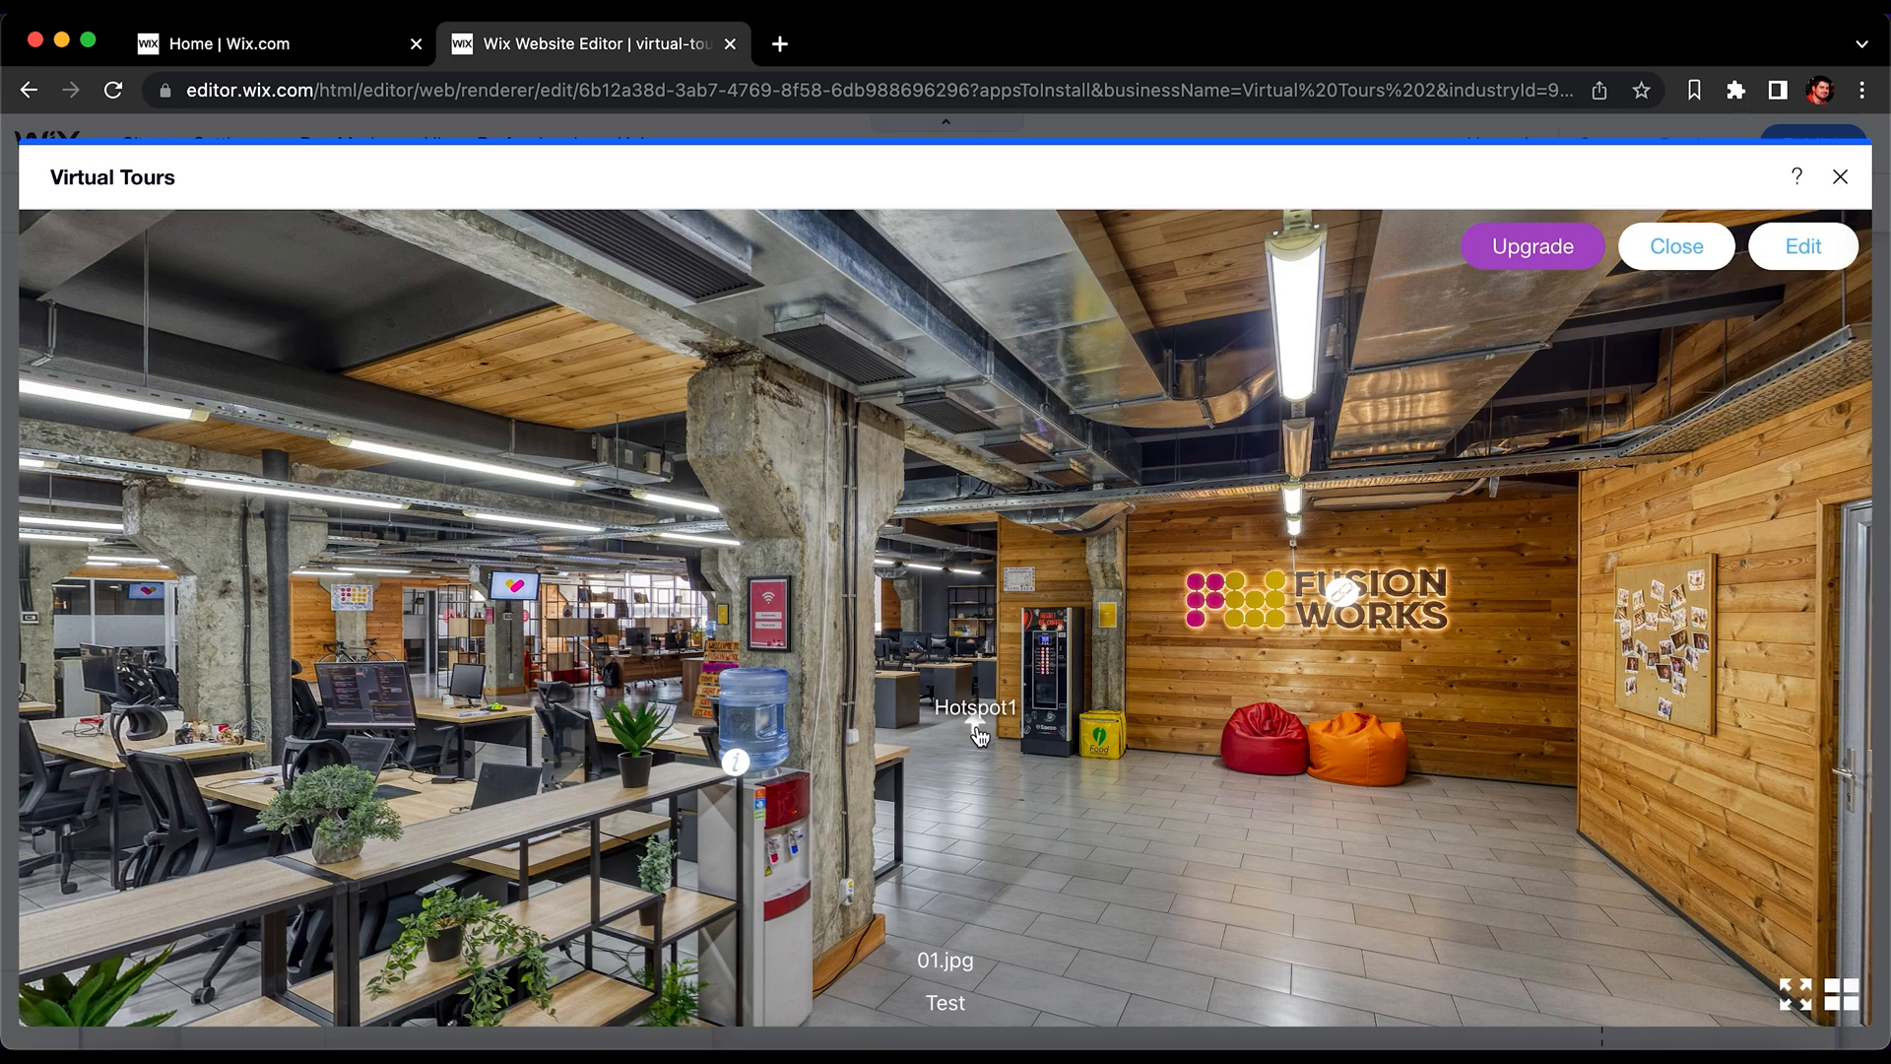
# Step: Follow Hotspot1 from 01.jpg into 03.jpg and look around the room
pyautogui.click(977, 726)
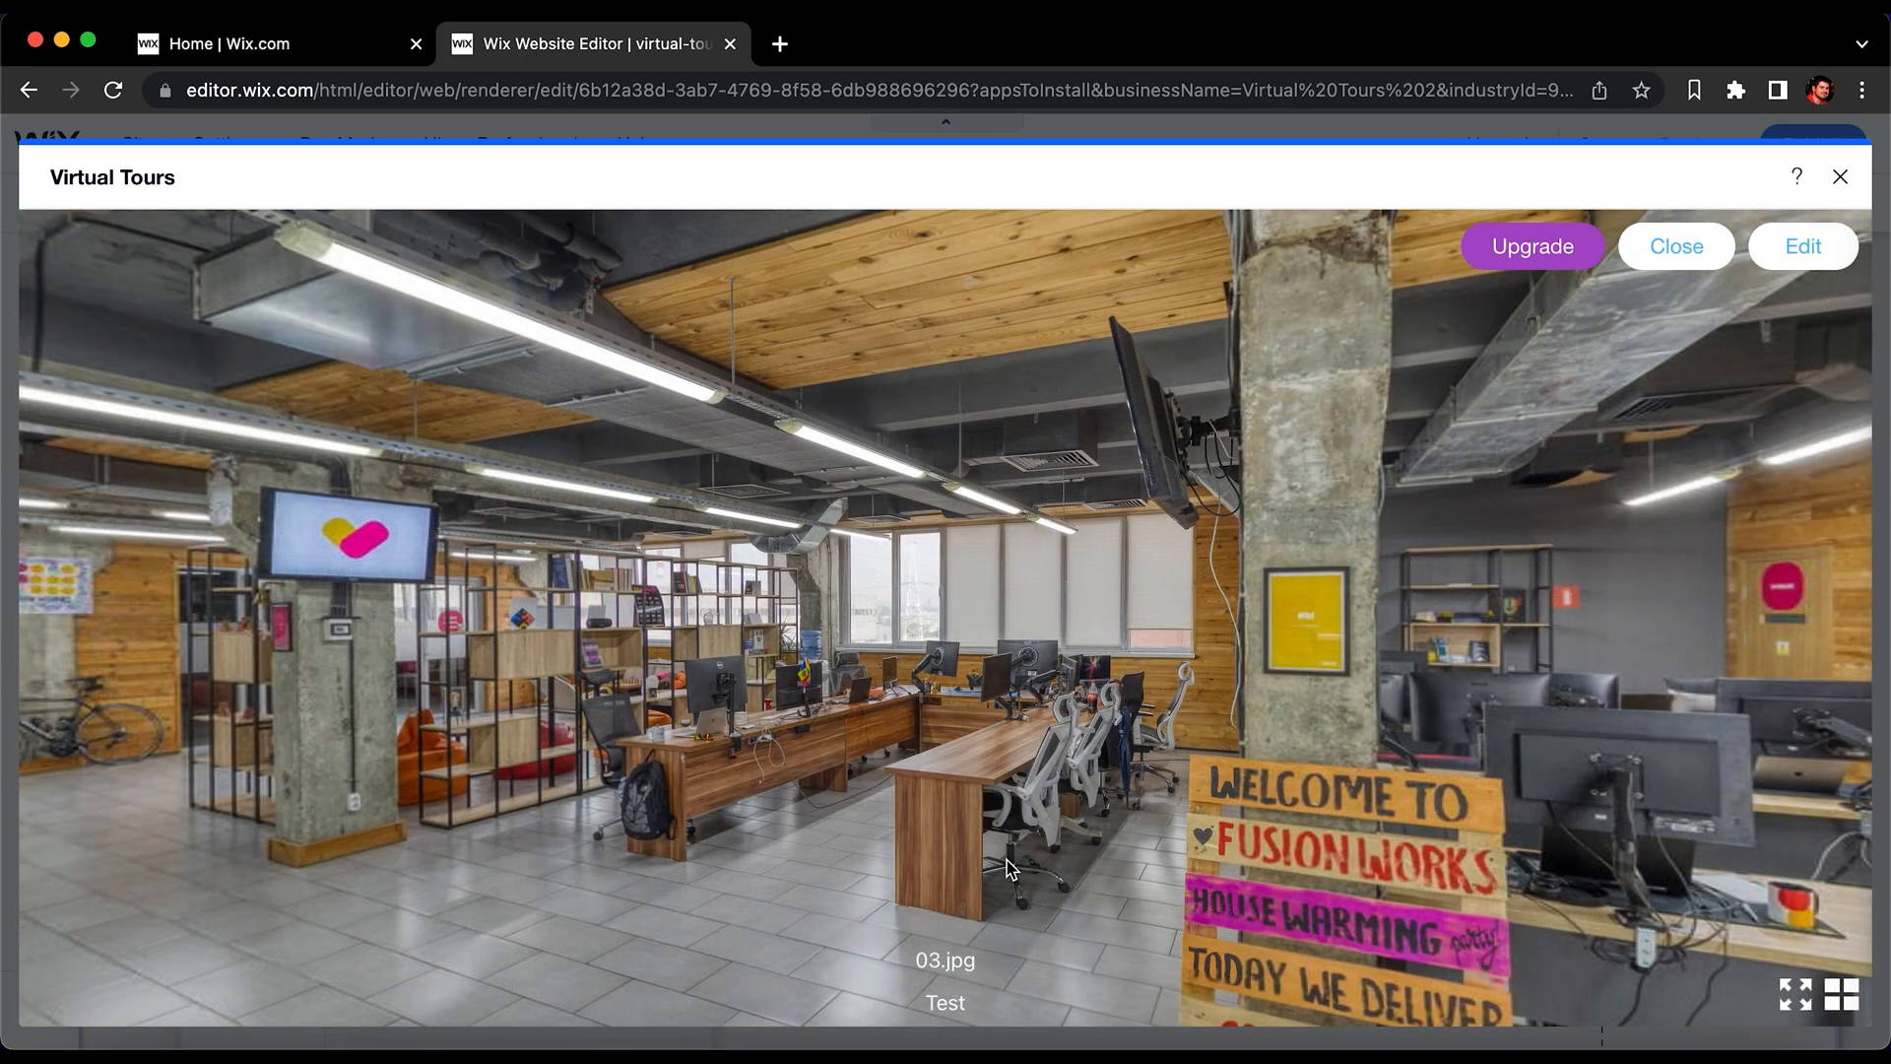
pyautogui.moveTo(1005, 860); pyautogui.dragTo(591, 684)
pyautogui.moveTo(975, 752); pyautogui.dragTo(1651, 952)
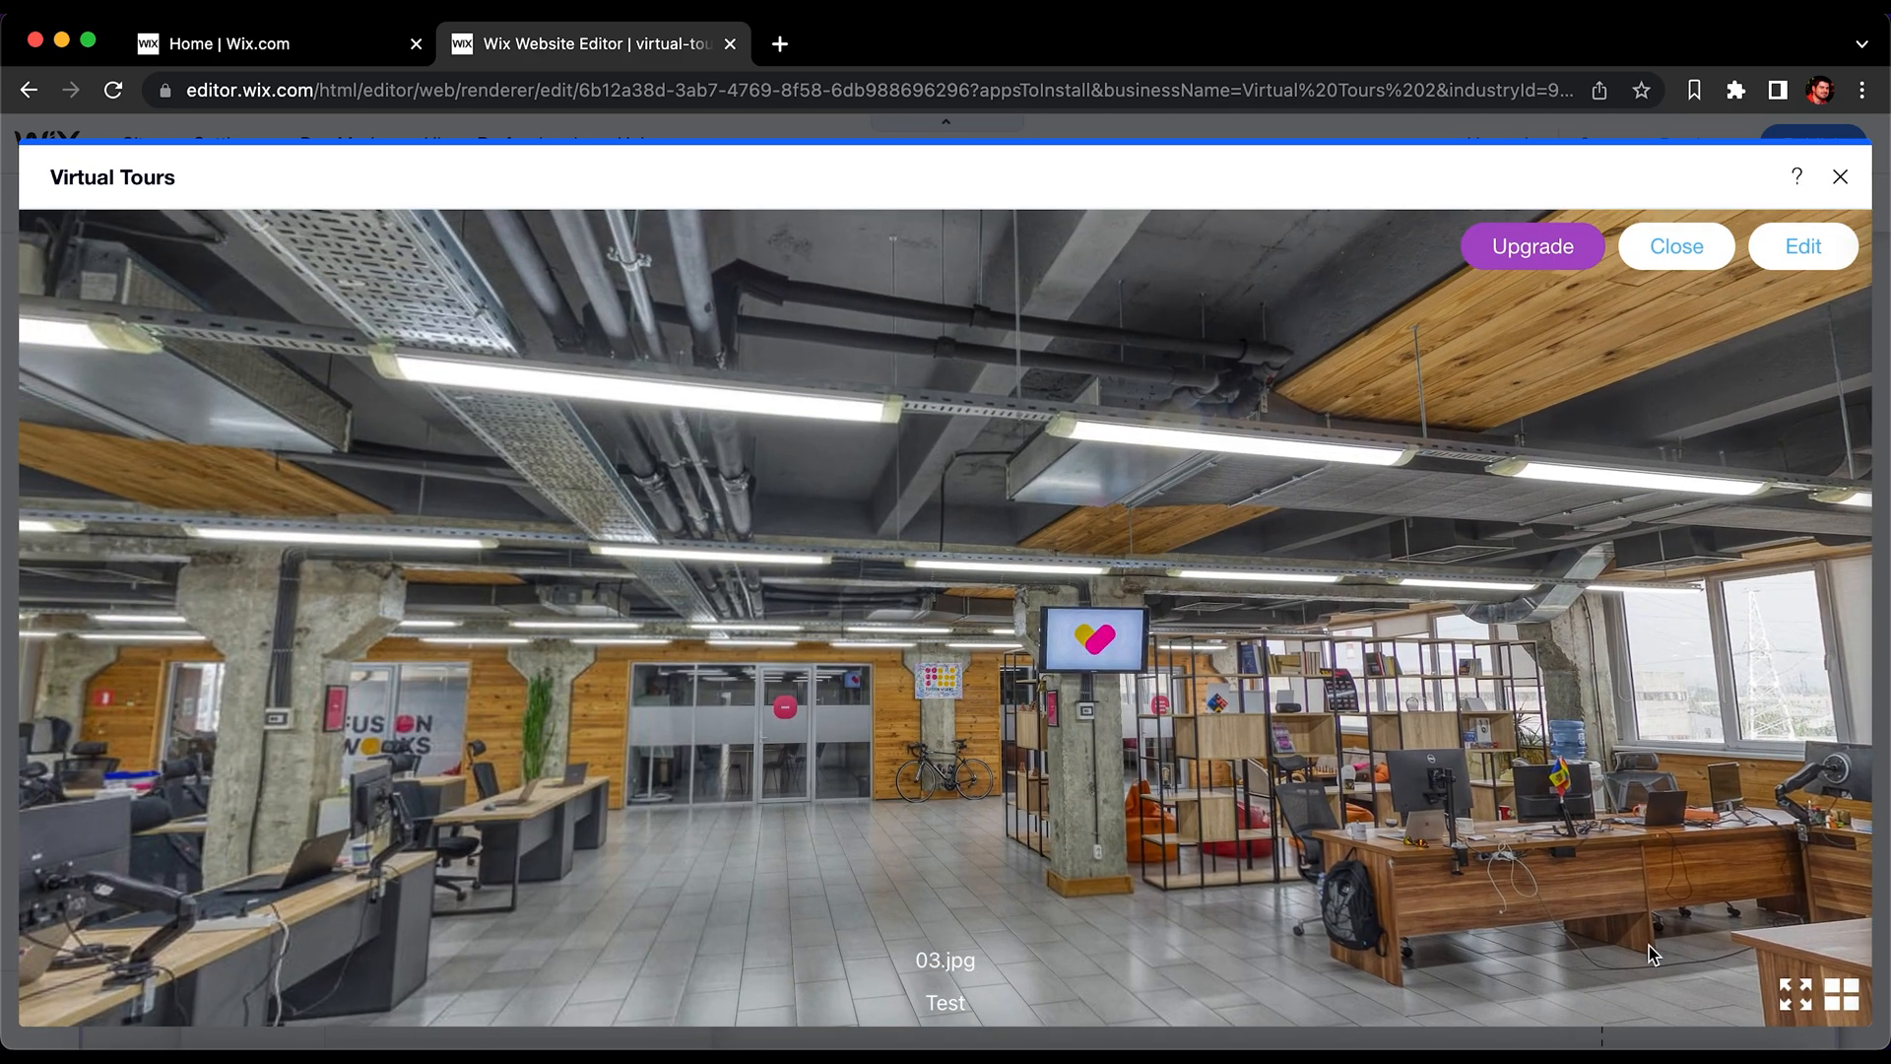
# Step: Return to editing, place 05.jpg as a hotspot in 03.jpg on the floor before the glass meeting room, and title it "Hotspot2"
pyautogui.click(1806, 247)
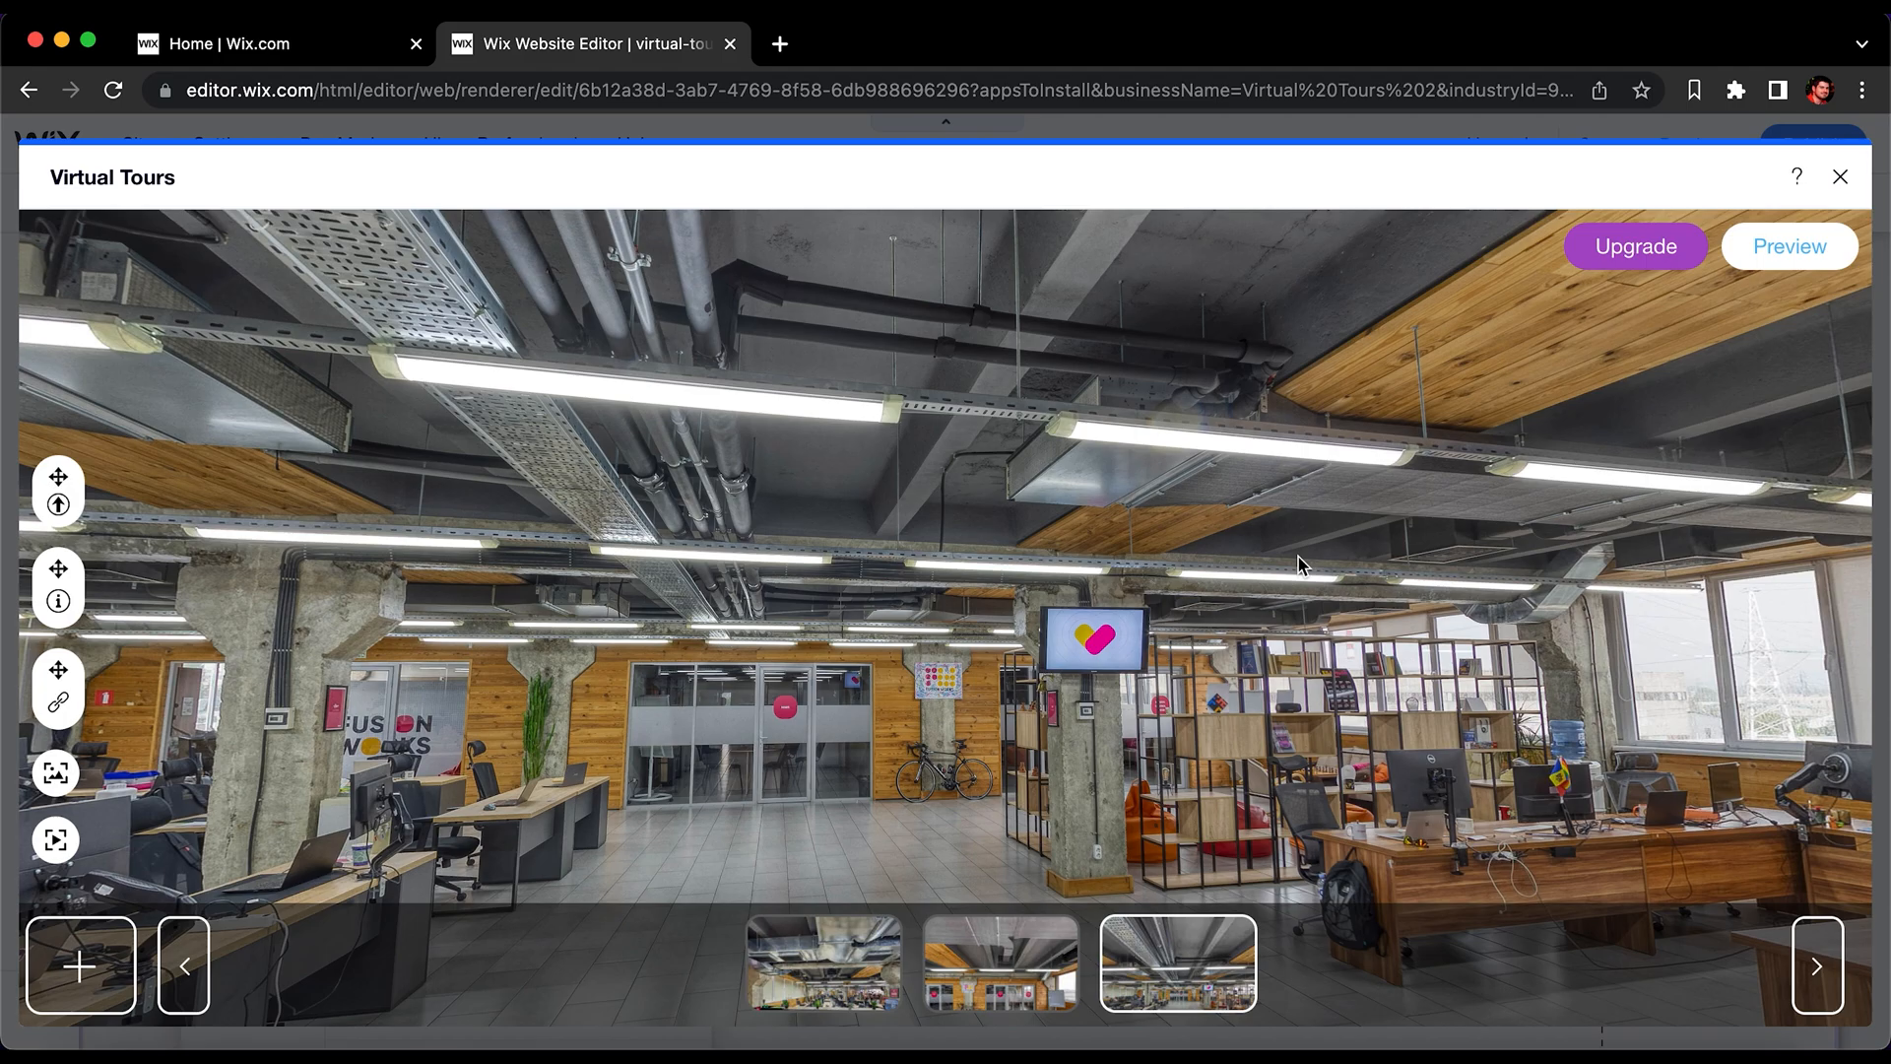
pyautogui.moveTo(916, 688); pyautogui.dragTo(914, 591)
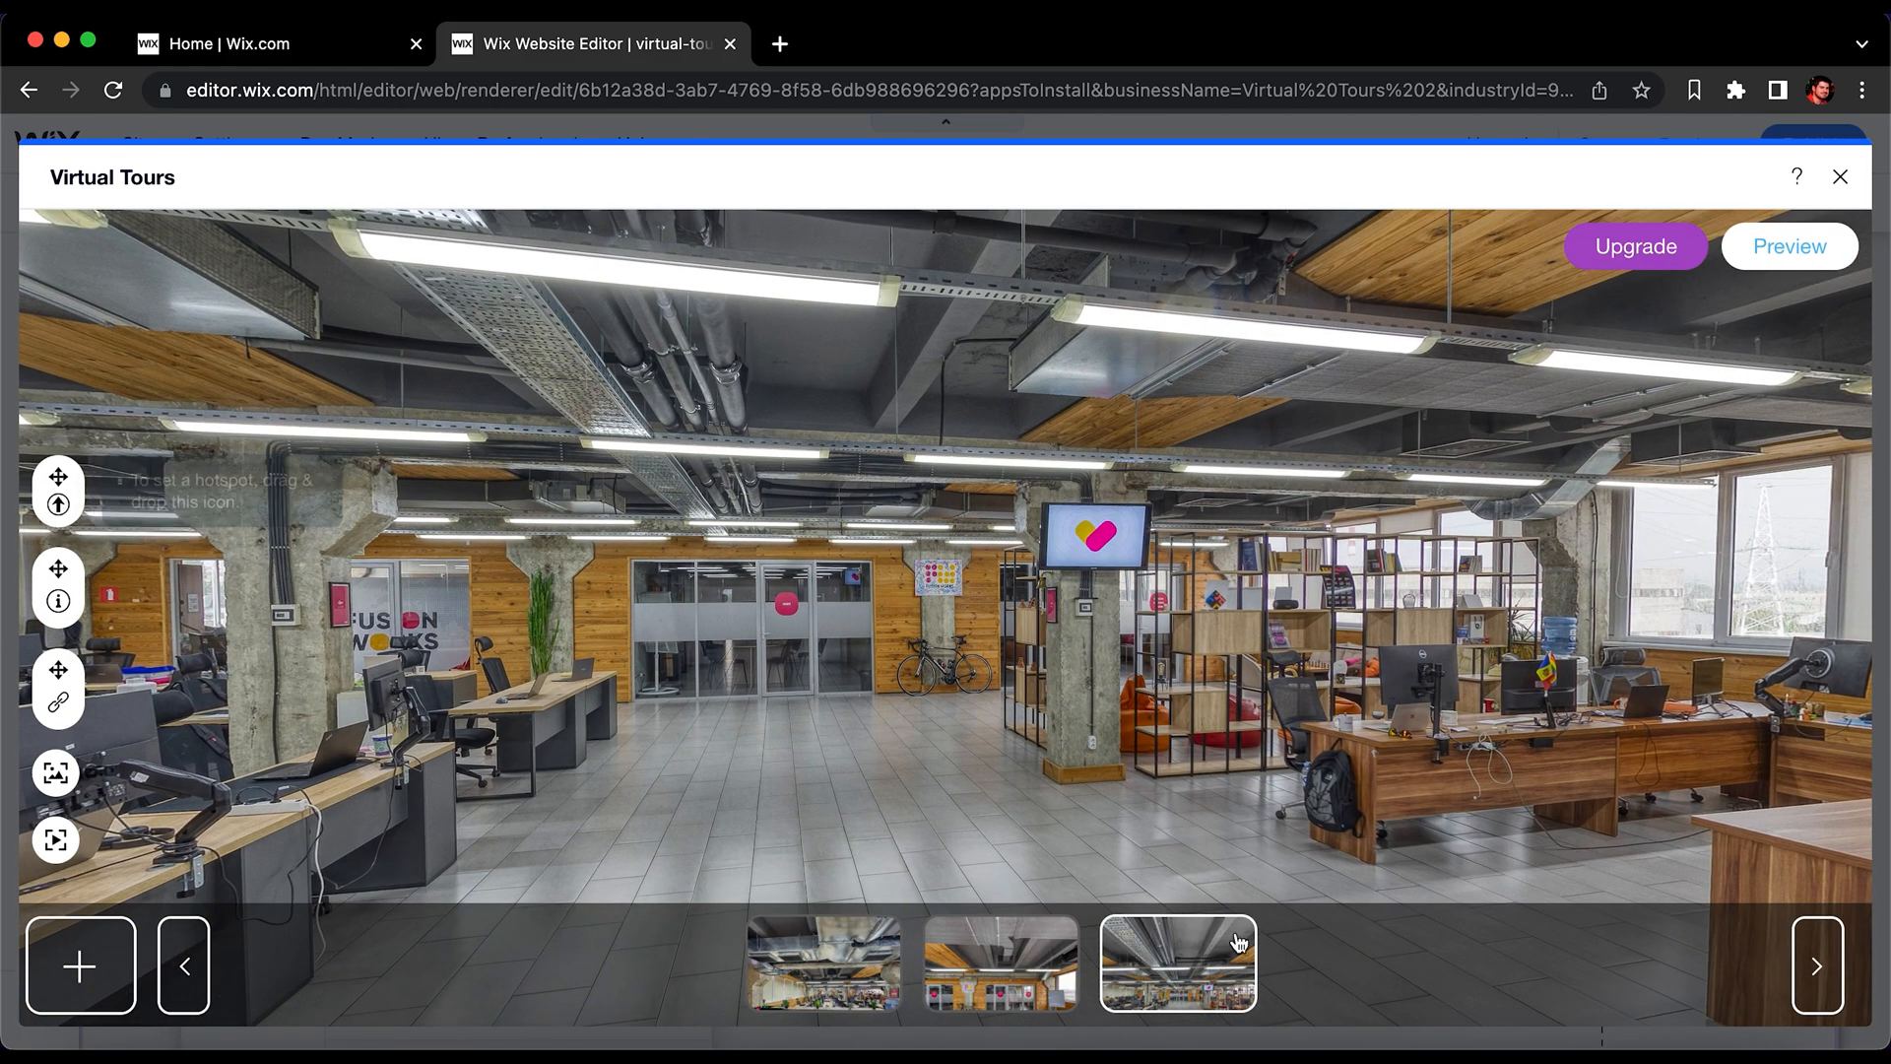
pyautogui.moveTo(1003, 976)
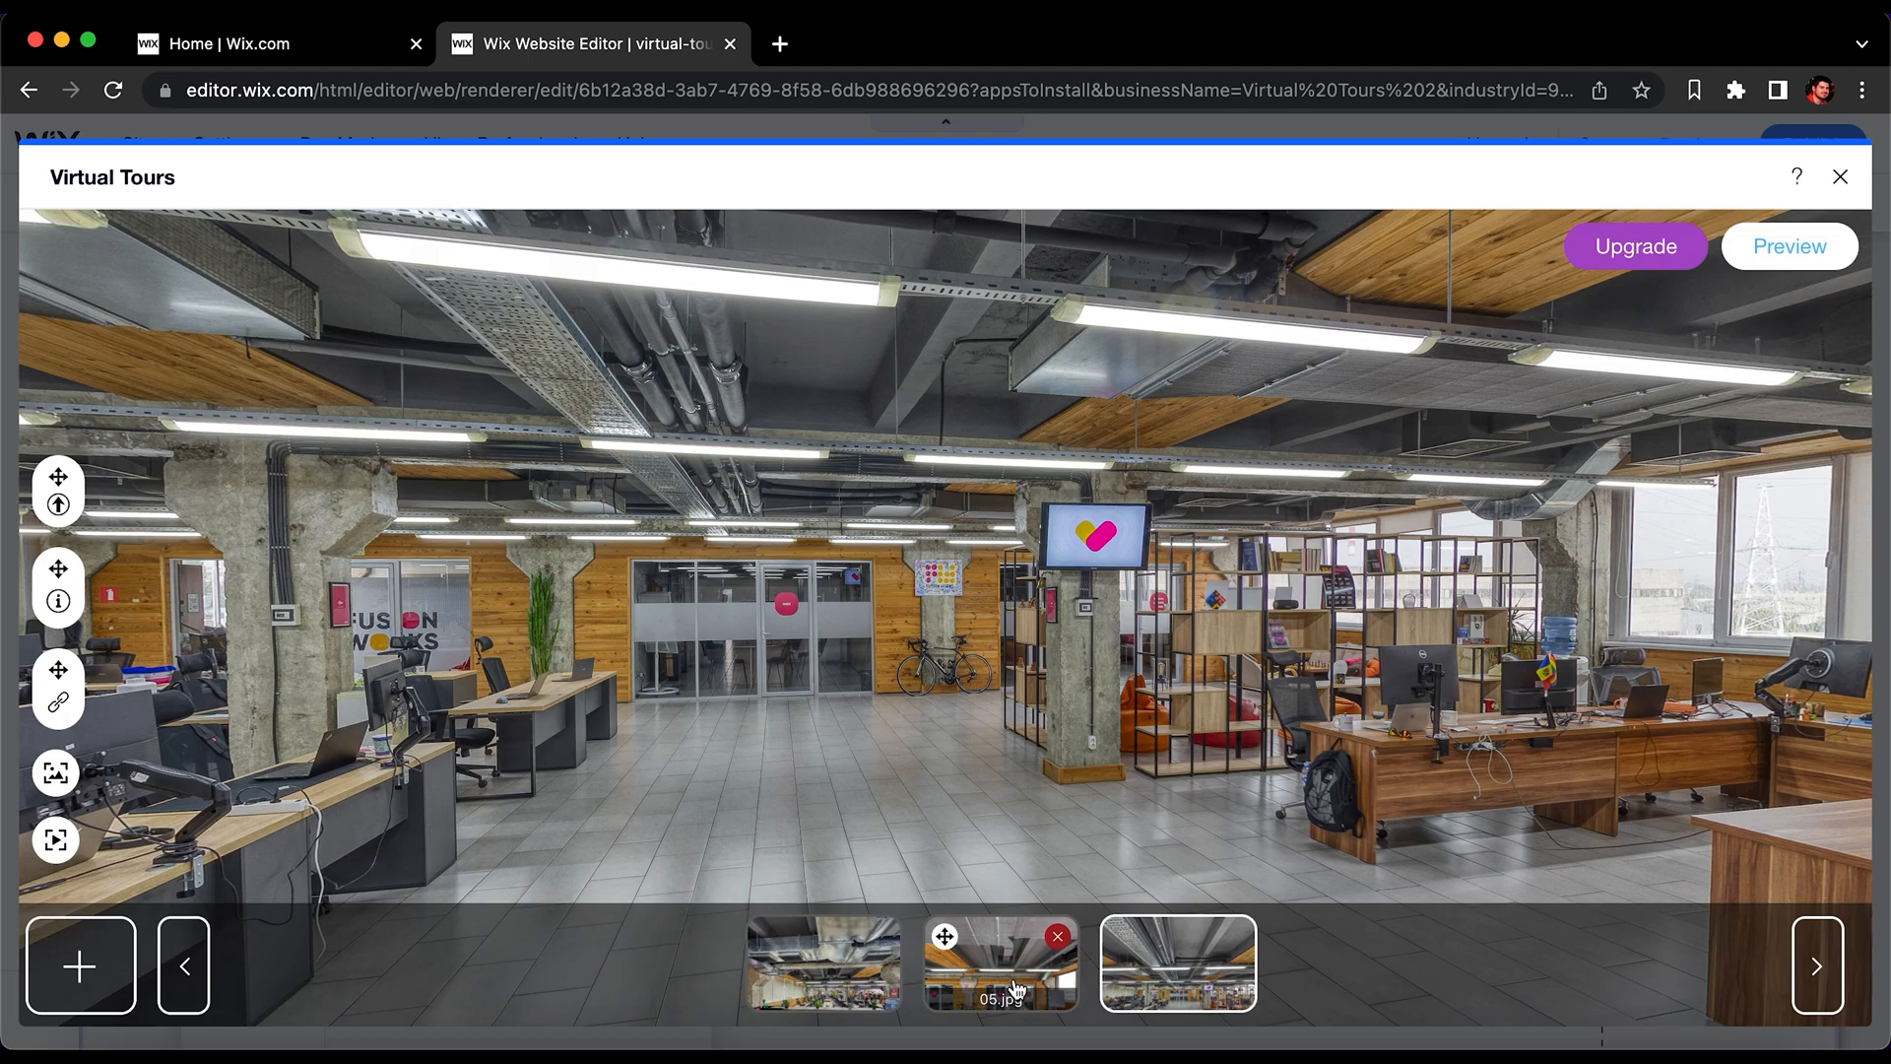
pyautogui.moveTo(1018, 988)
pyautogui.mouseDown()
pyautogui.moveTo(970, 881)
pyautogui.moveTo(746, 698)
pyautogui.moveTo(785, 698)
pyautogui.mouseUp()
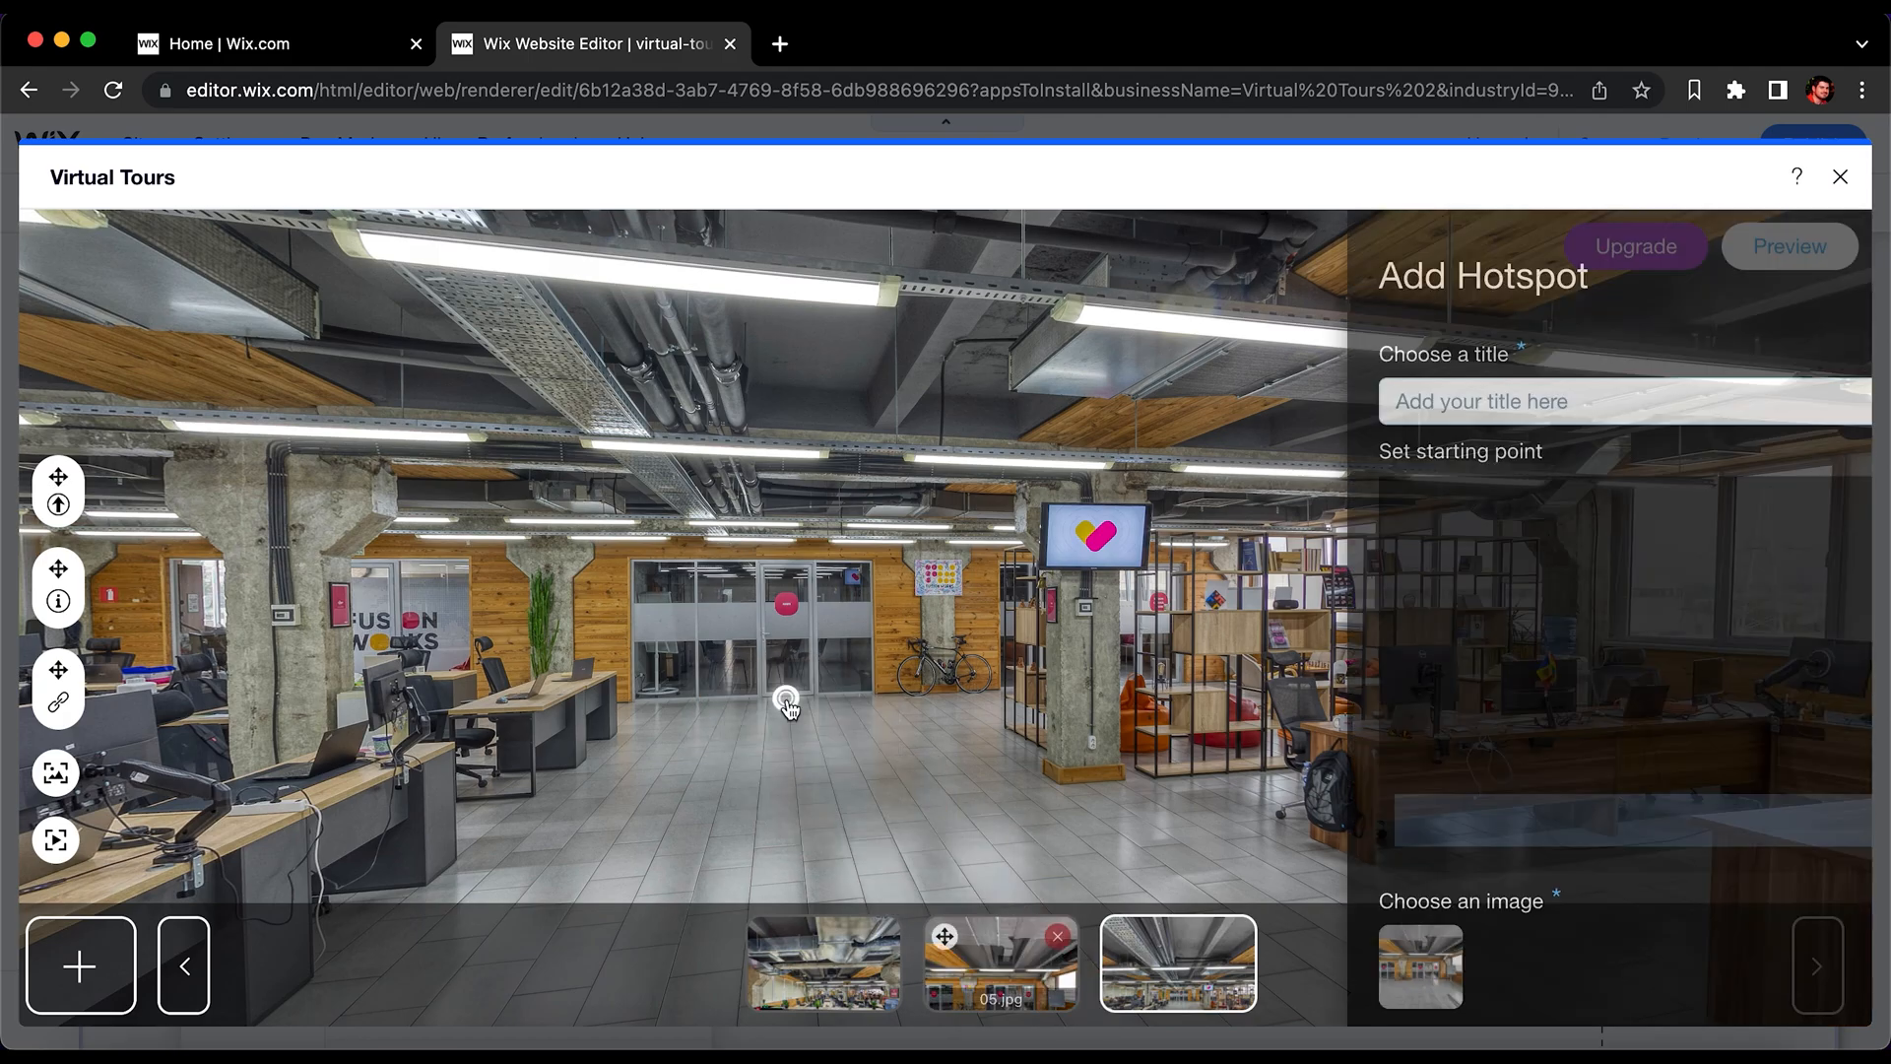
pyautogui.click(1305, 398)
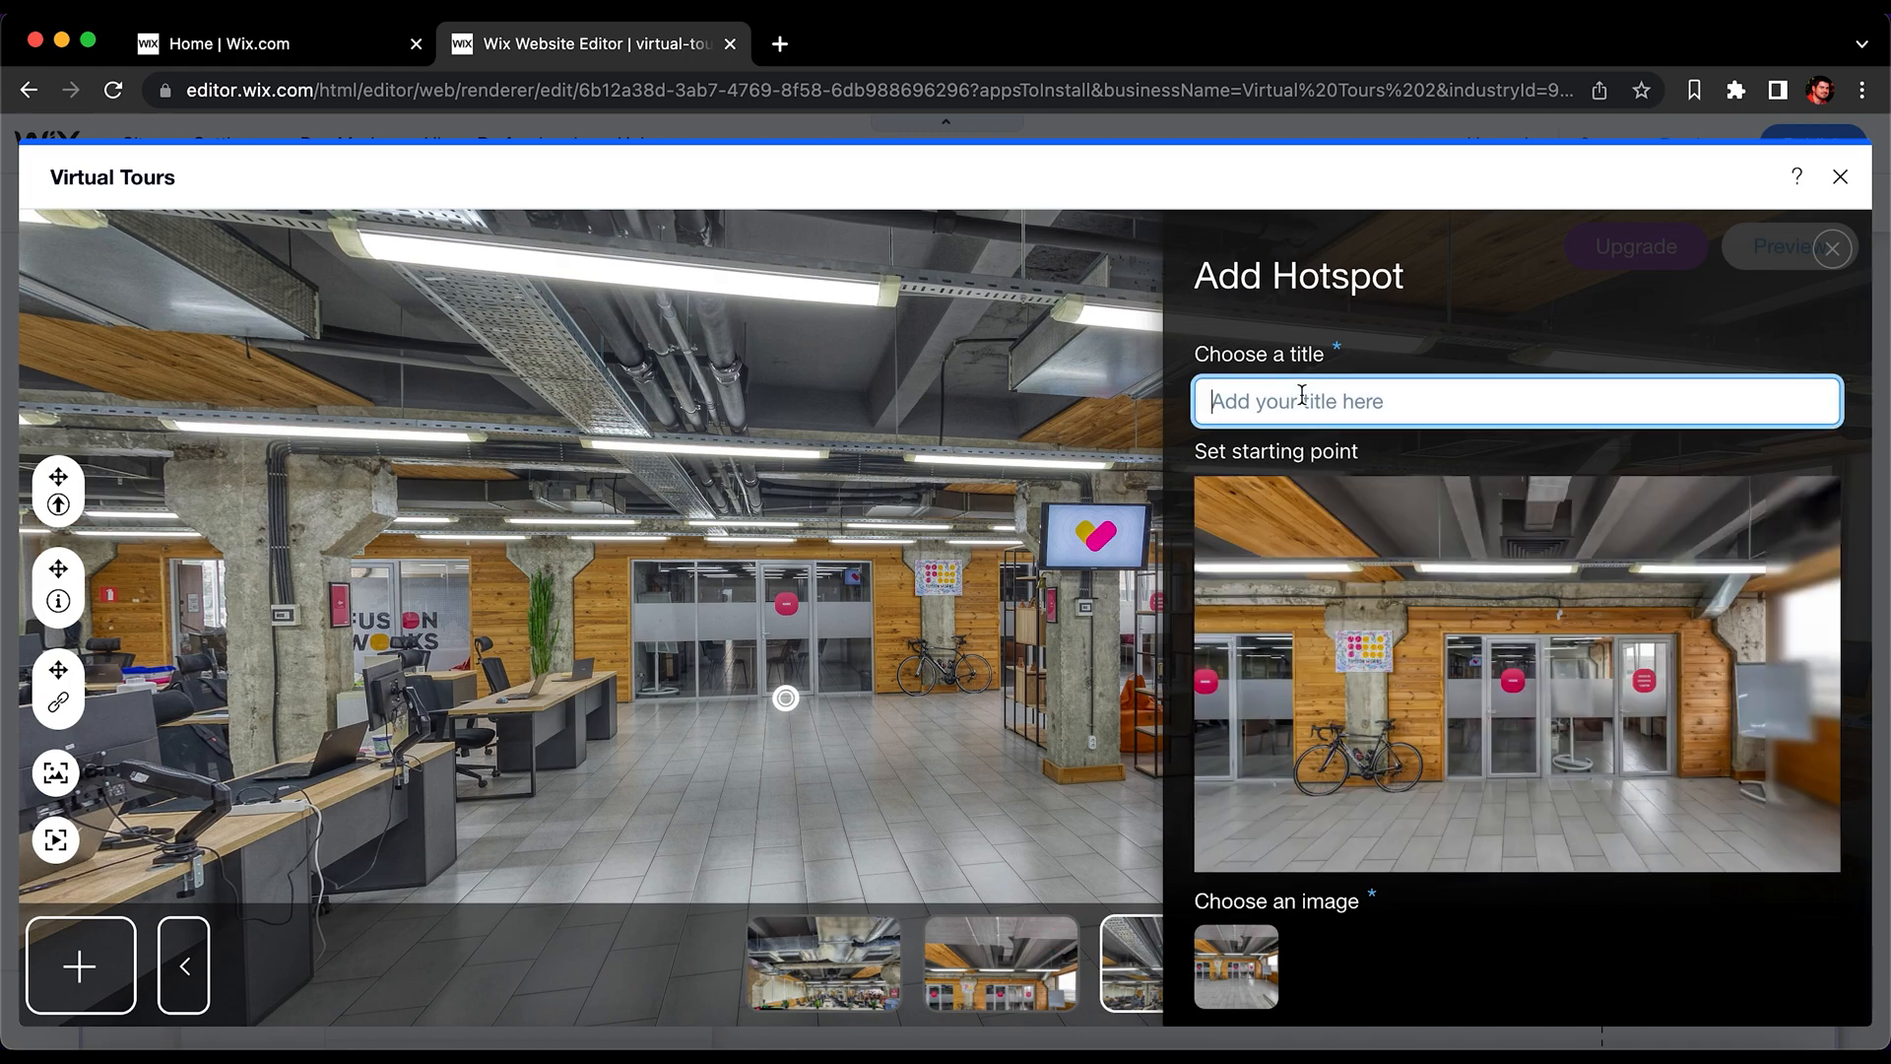
pyautogui.write('Hotspot2')
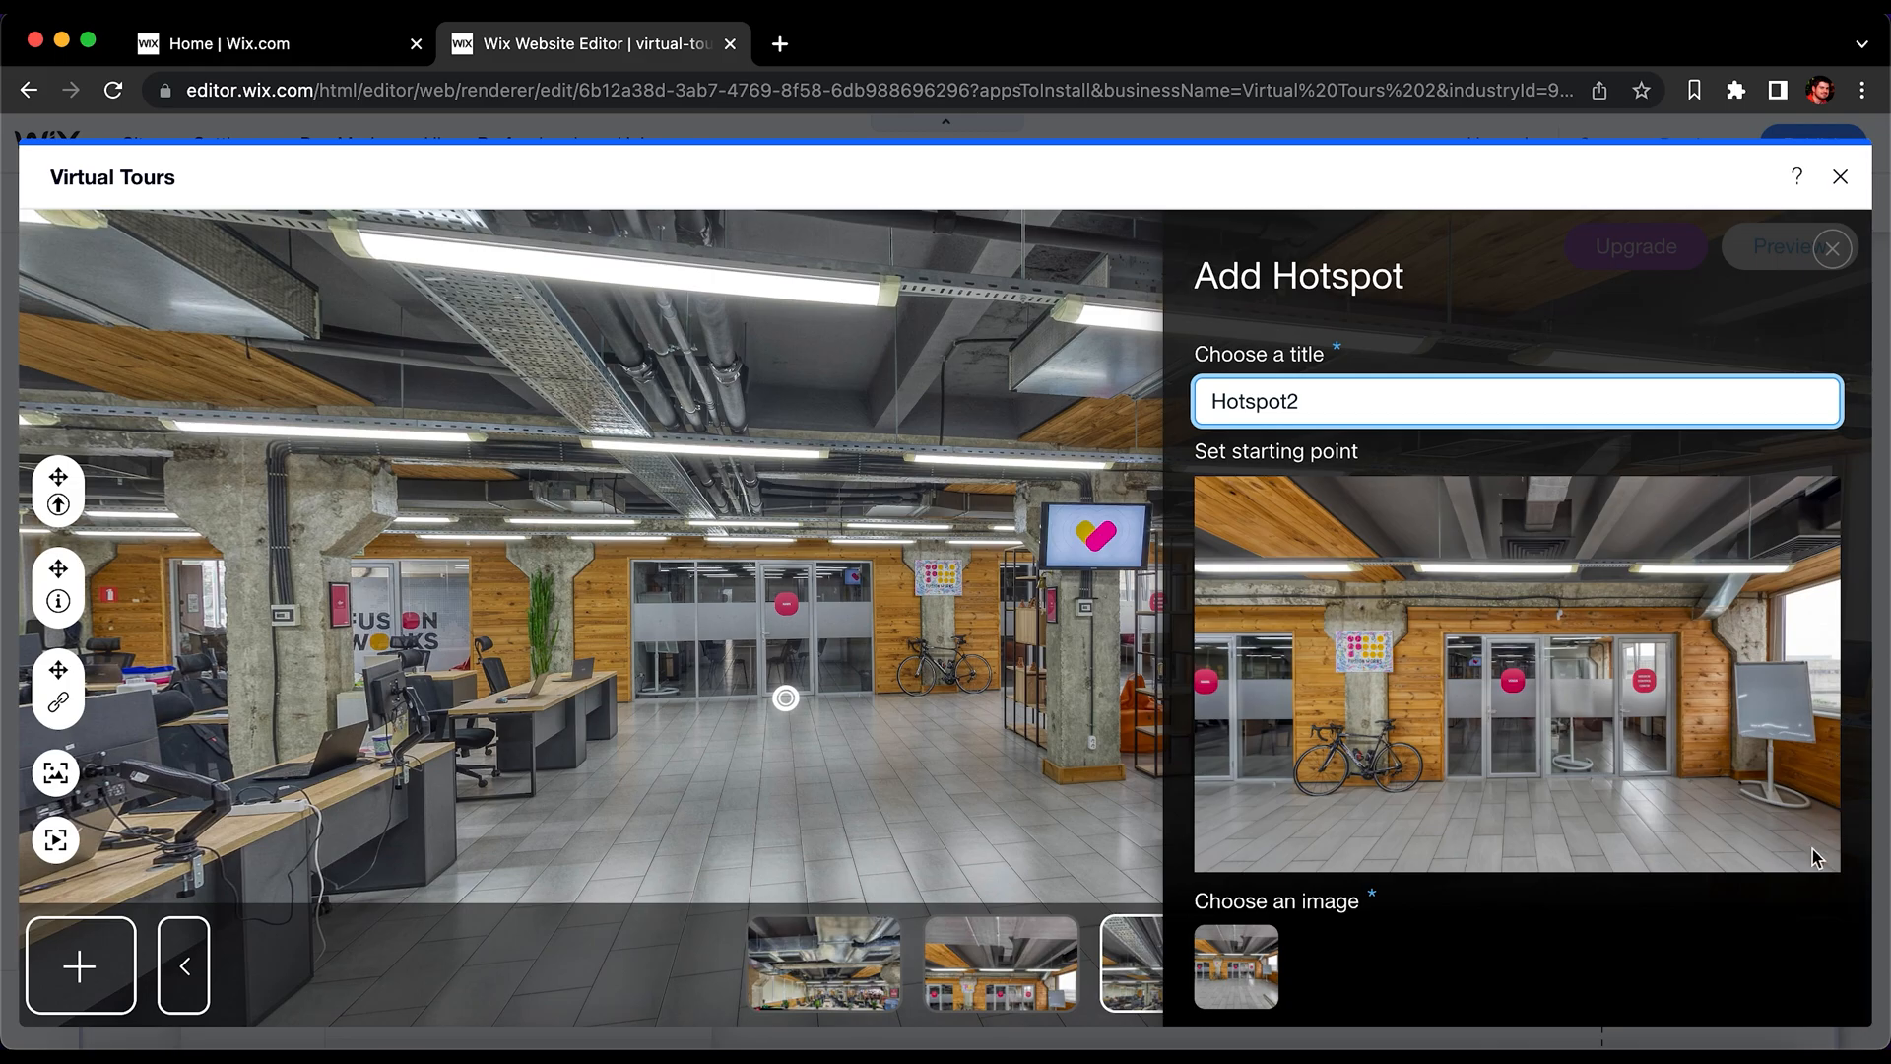
# Step: Give Hotspot2 the plain thick arrow icon pointing diagonally up and left, keep the icon color FFFFFF, and save it
pyautogui.scroll(-2, 1756, 960)
pyautogui.scroll(-2, 1756, 960)
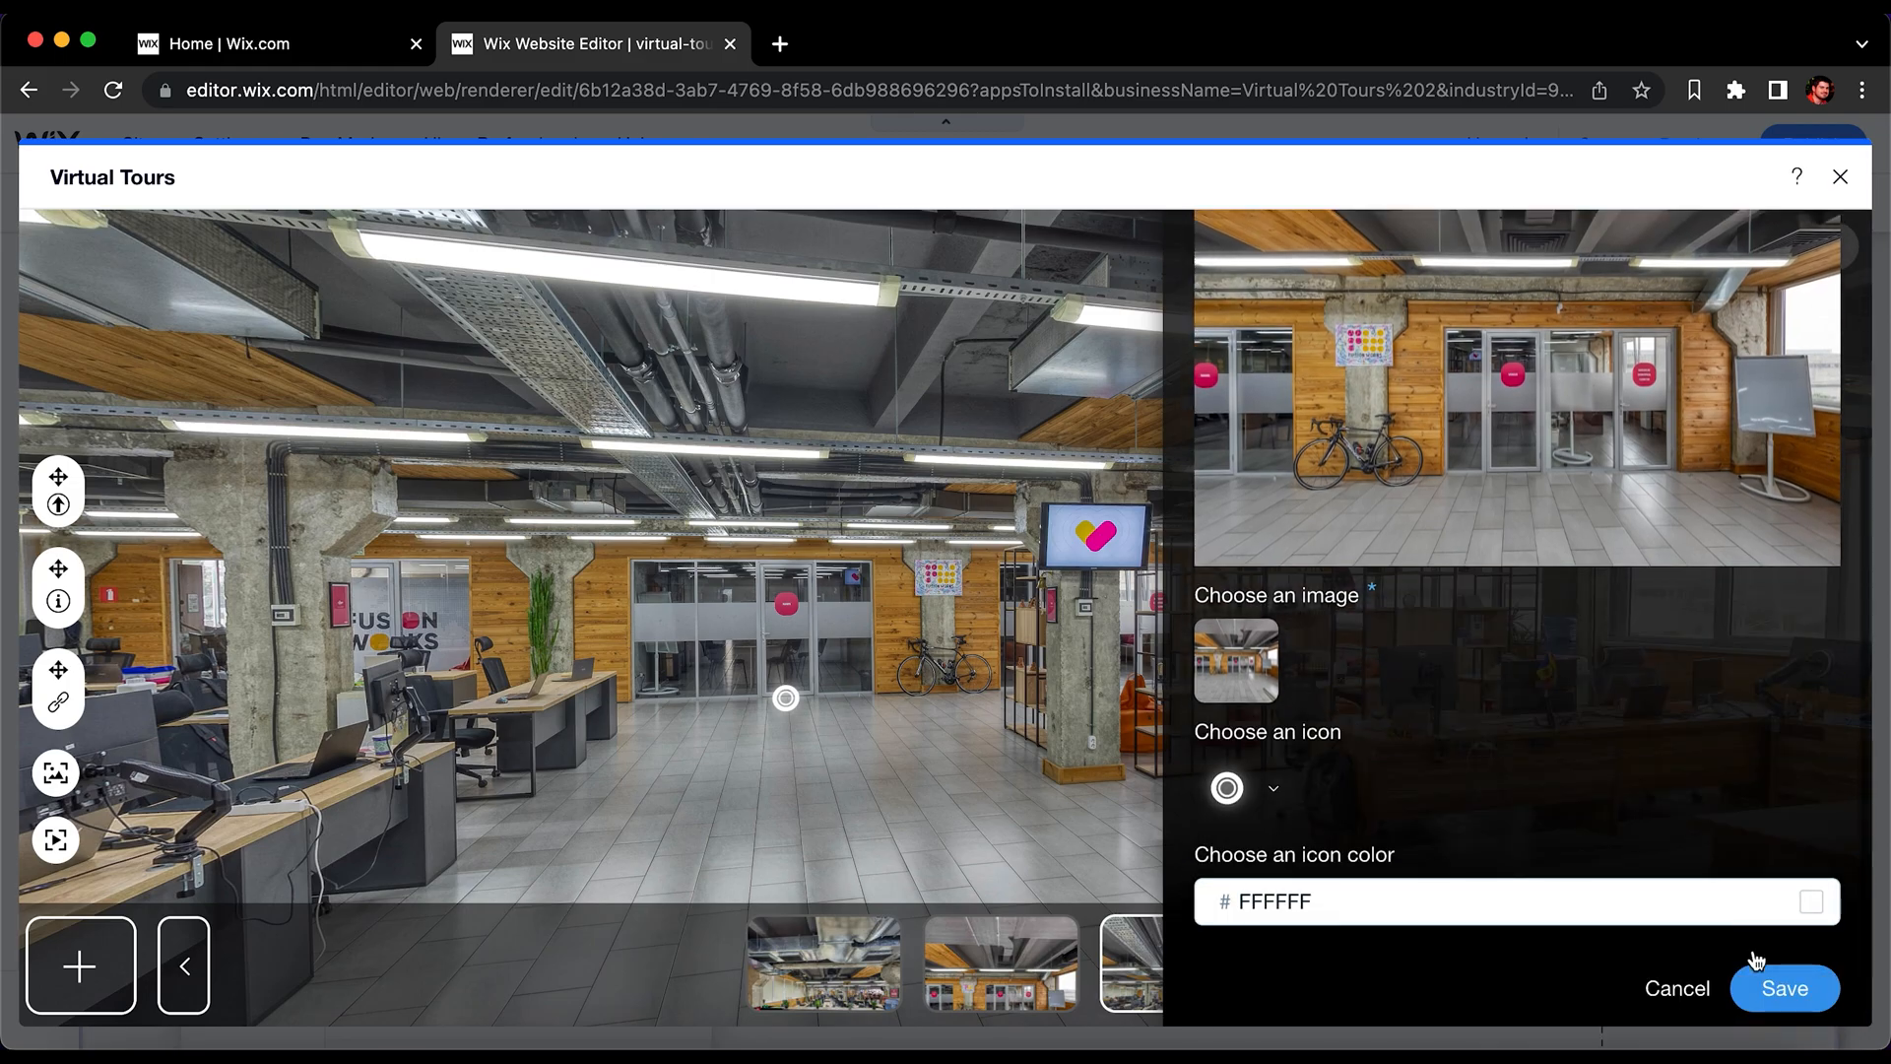
pyautogui.click(1273, 792)
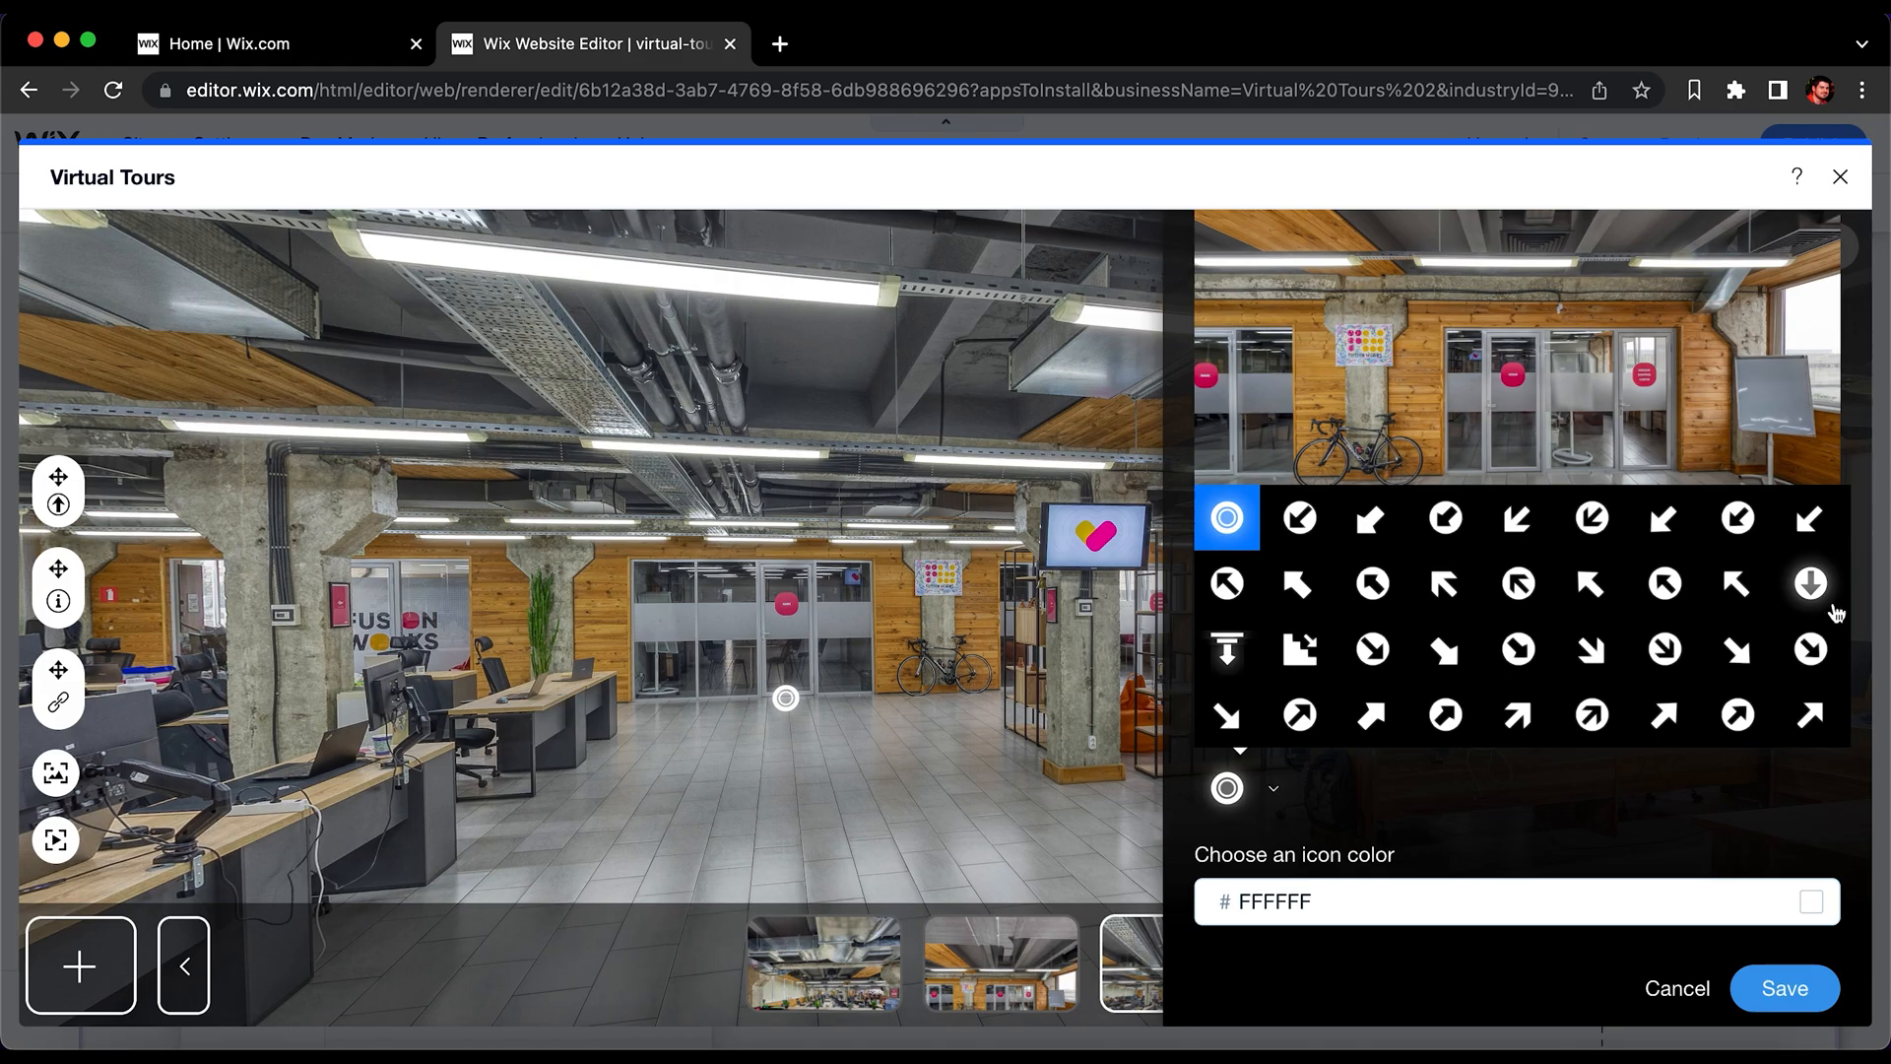
pyautogui.click(1295, 591)
pyautogui.click(1728, 993)
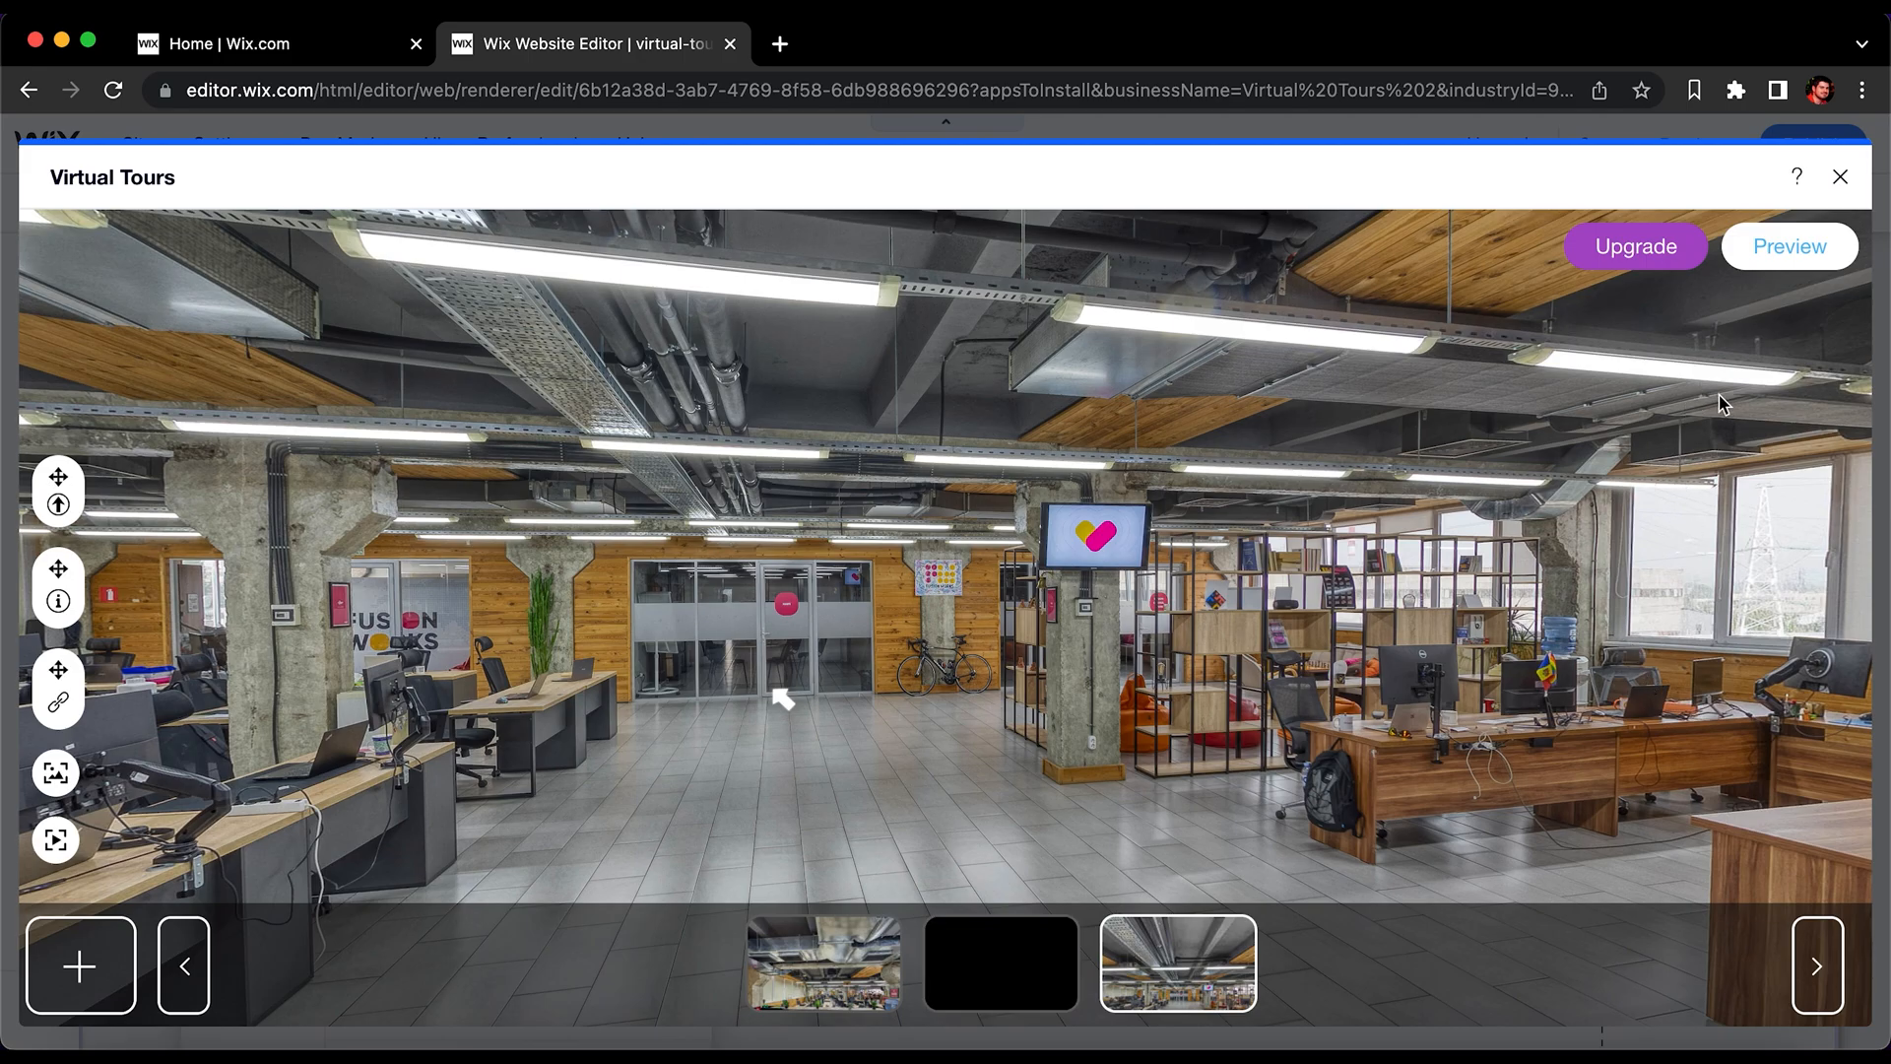
# Step: Preview the tour, follow Hotspot2 from 03.jpg into 05.jpg, and look around for the way back
pyautogui.click(1806, 258)
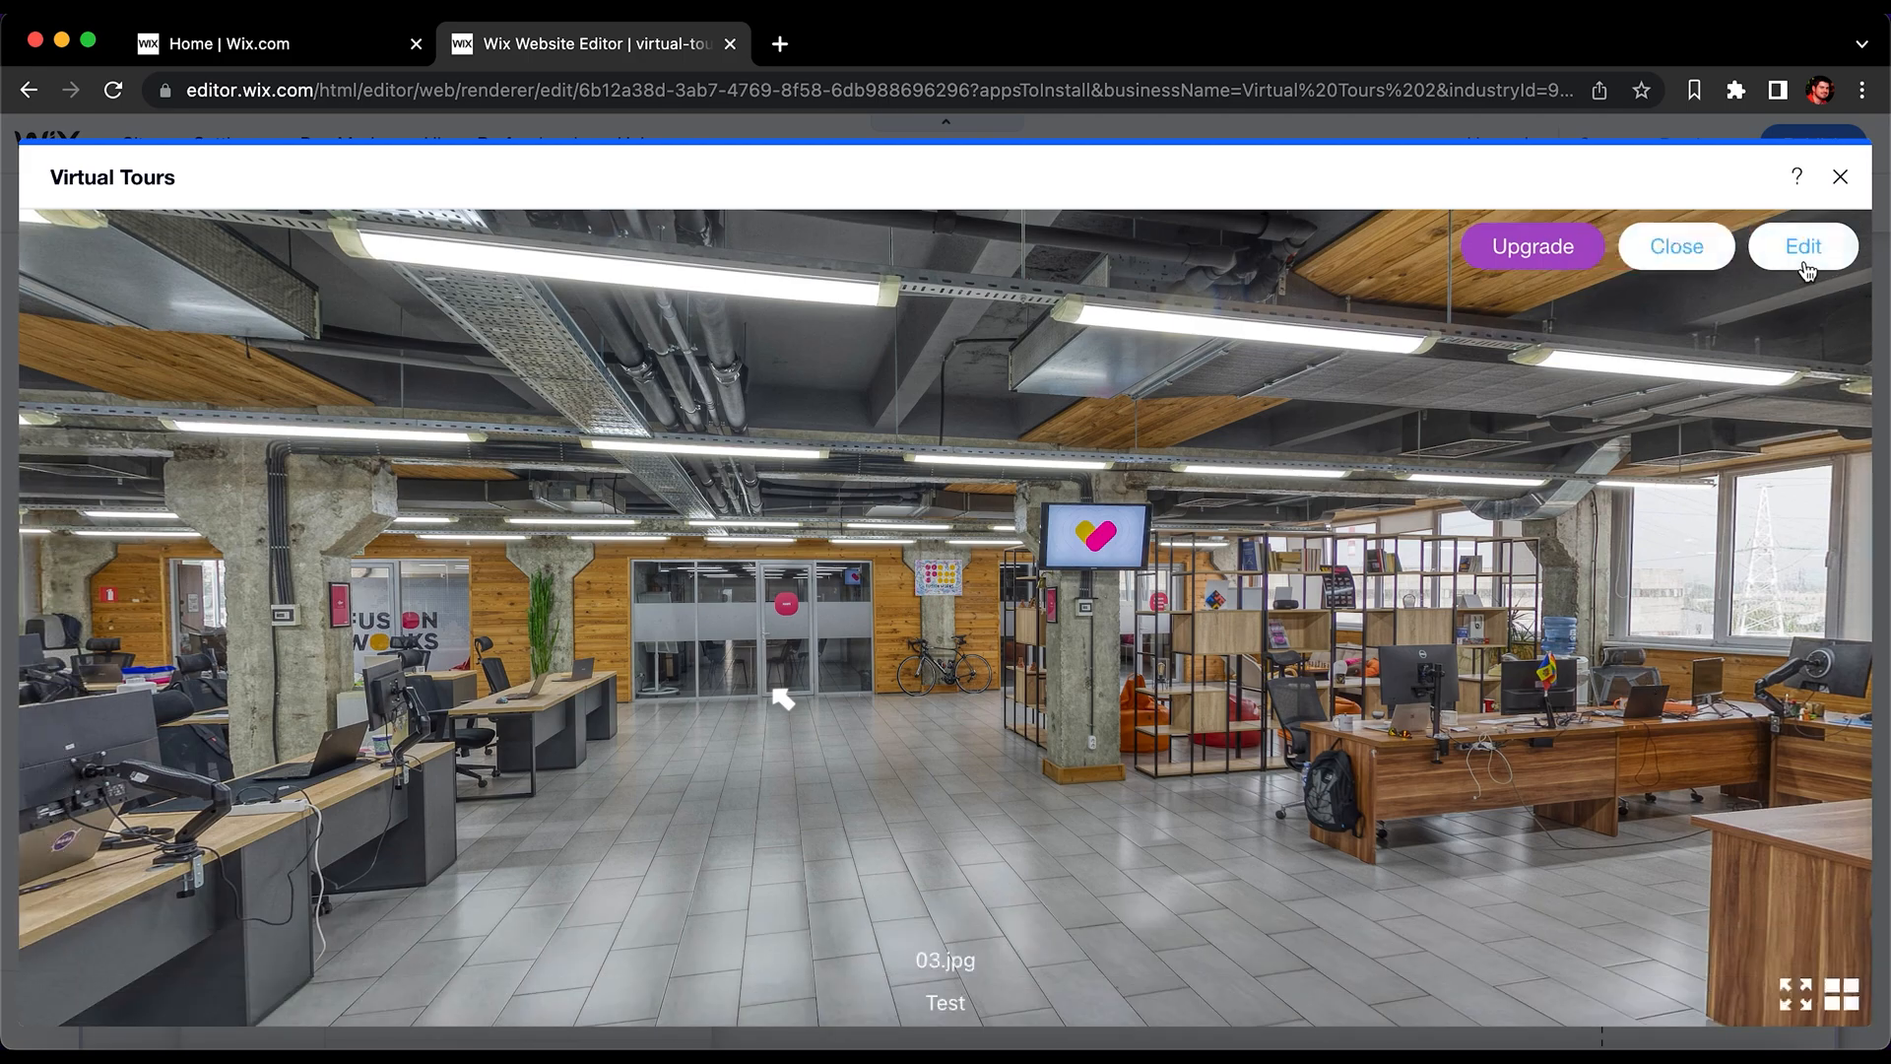
pyautogui.click(791, 695)
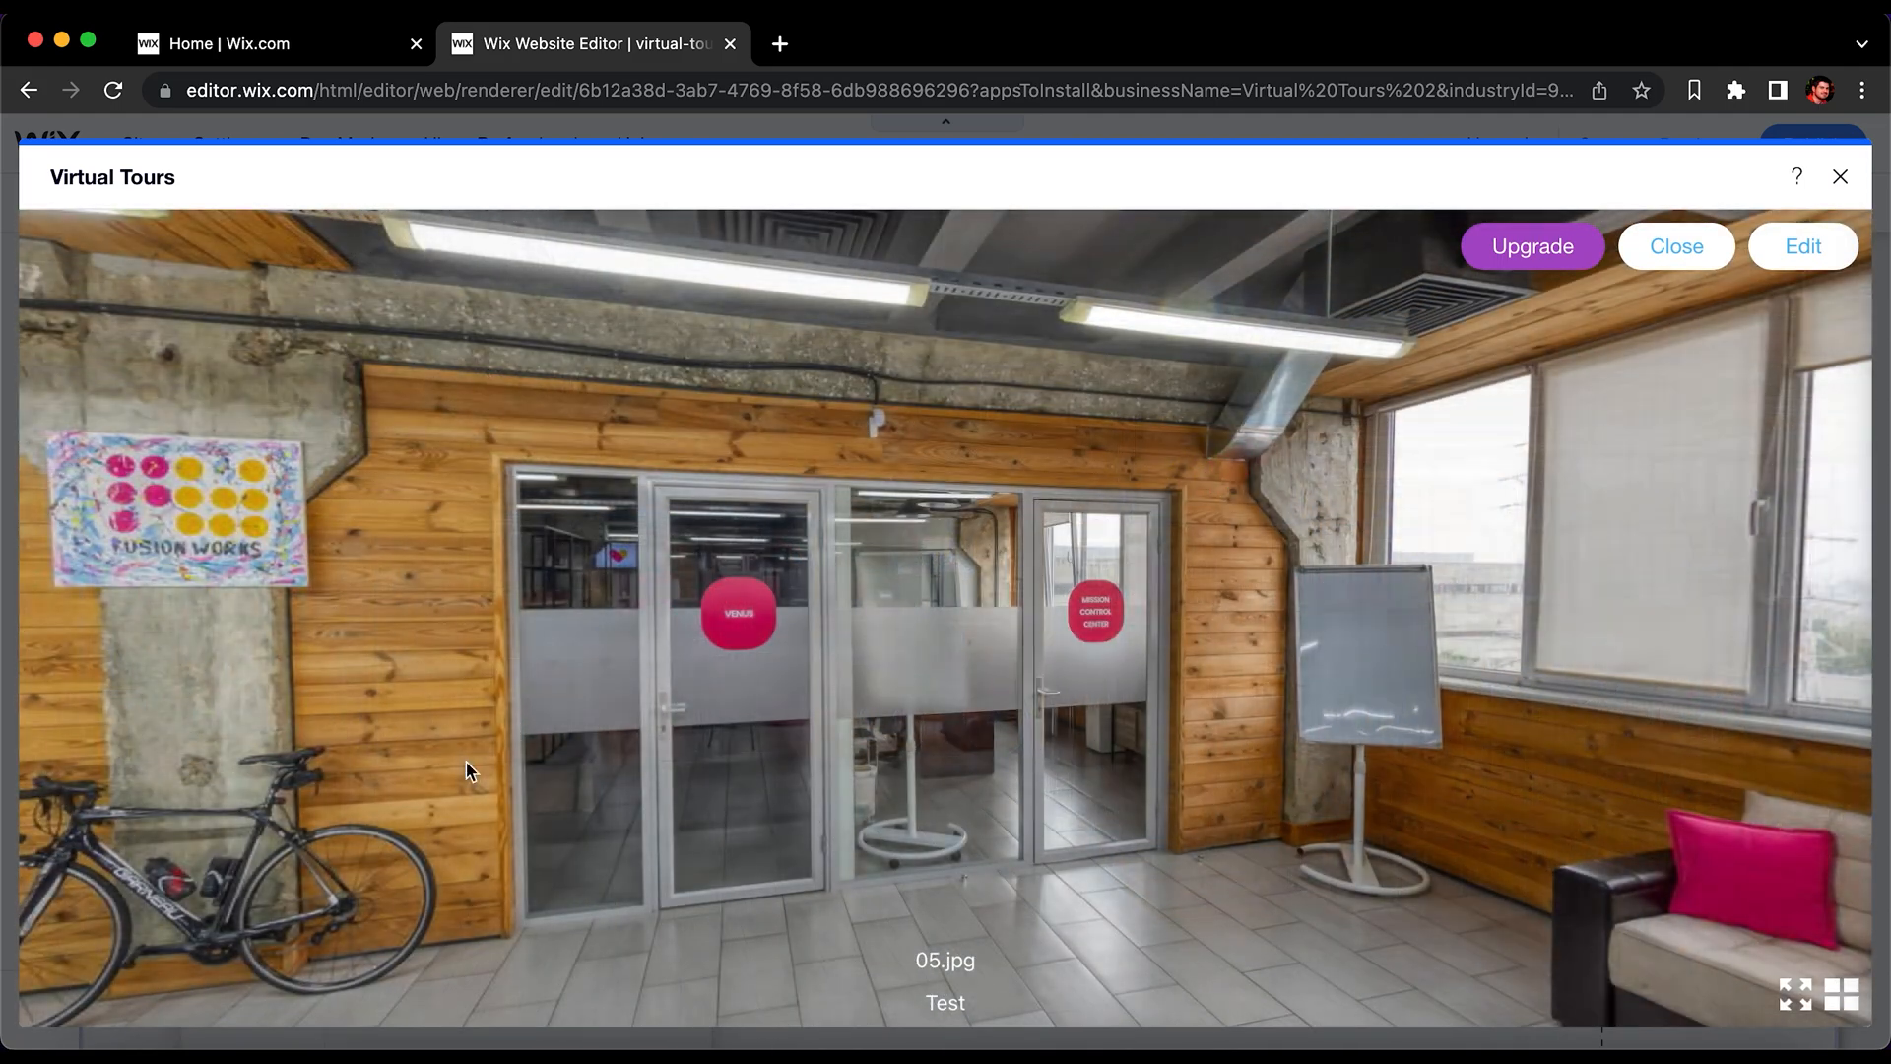
pyautogui.moveTo(469, 770); pyautogui.dragTo(874, 545)
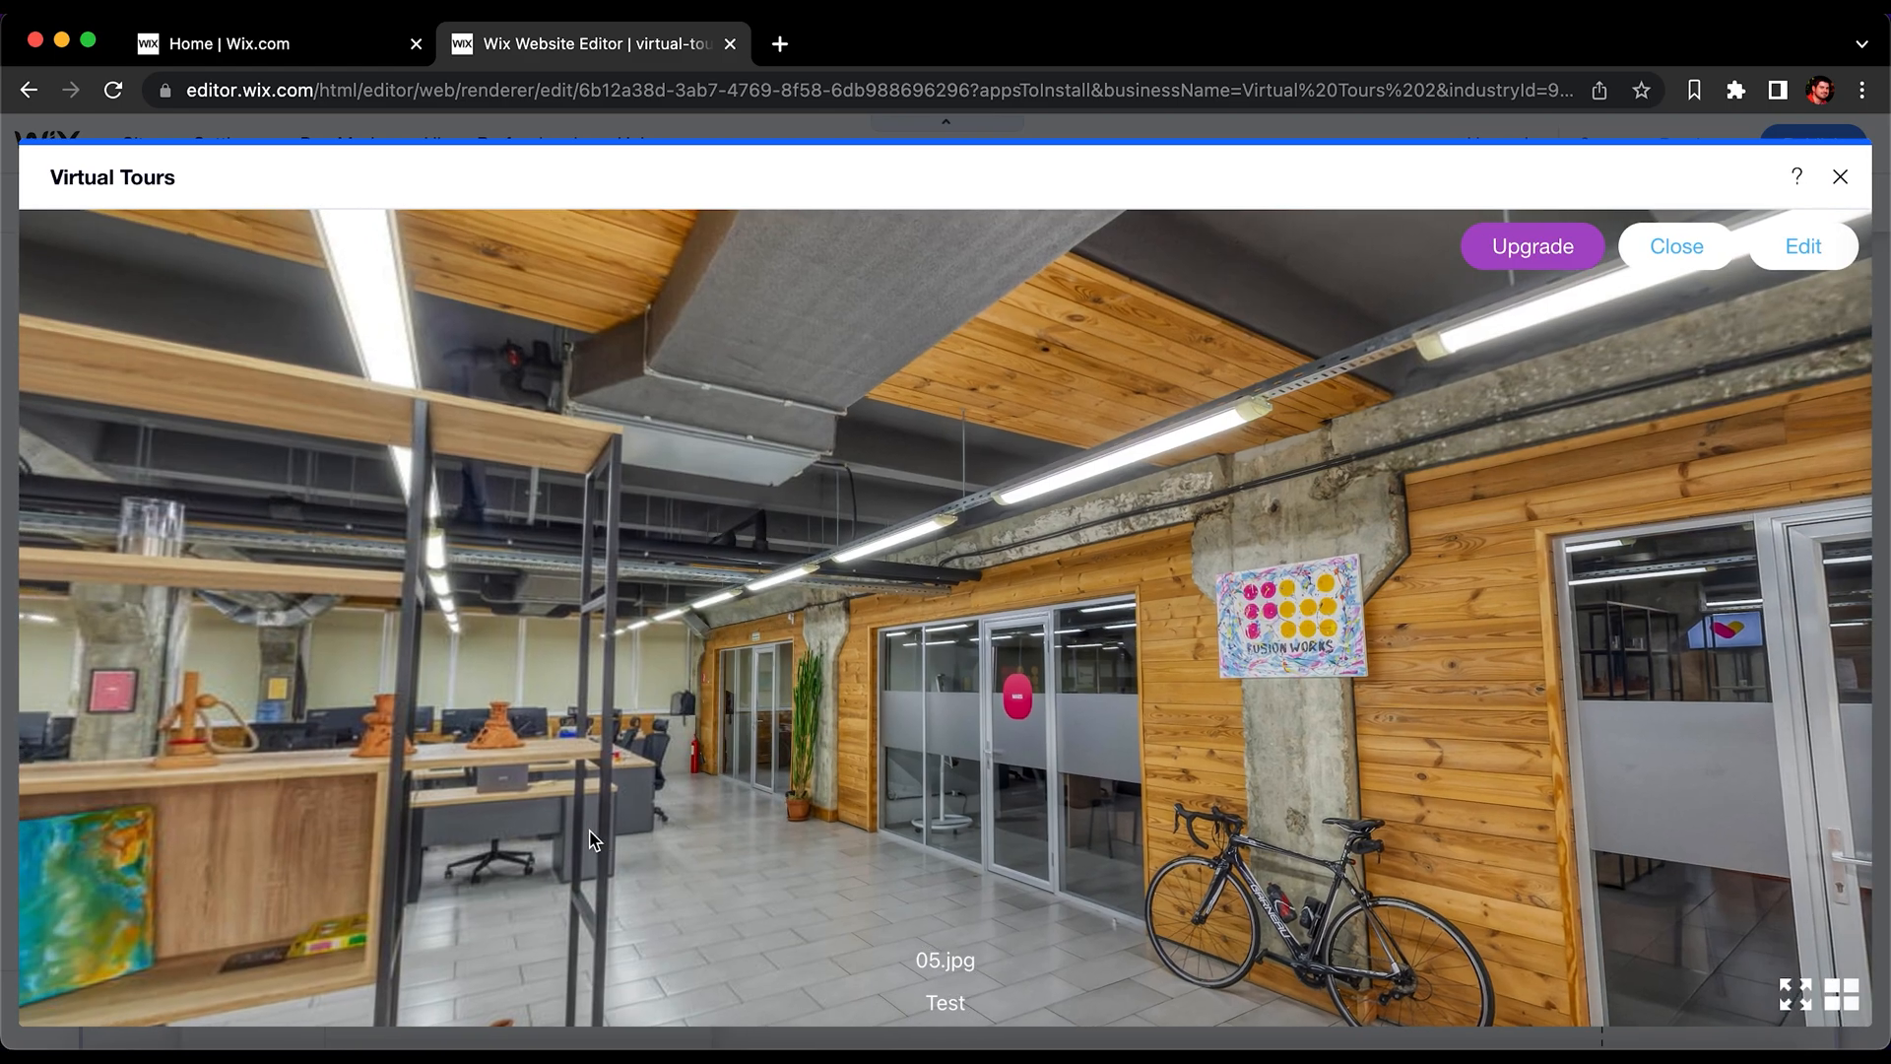
pyautogui.moveTo(589, 840); pyautogui.dragTo(315, 874)
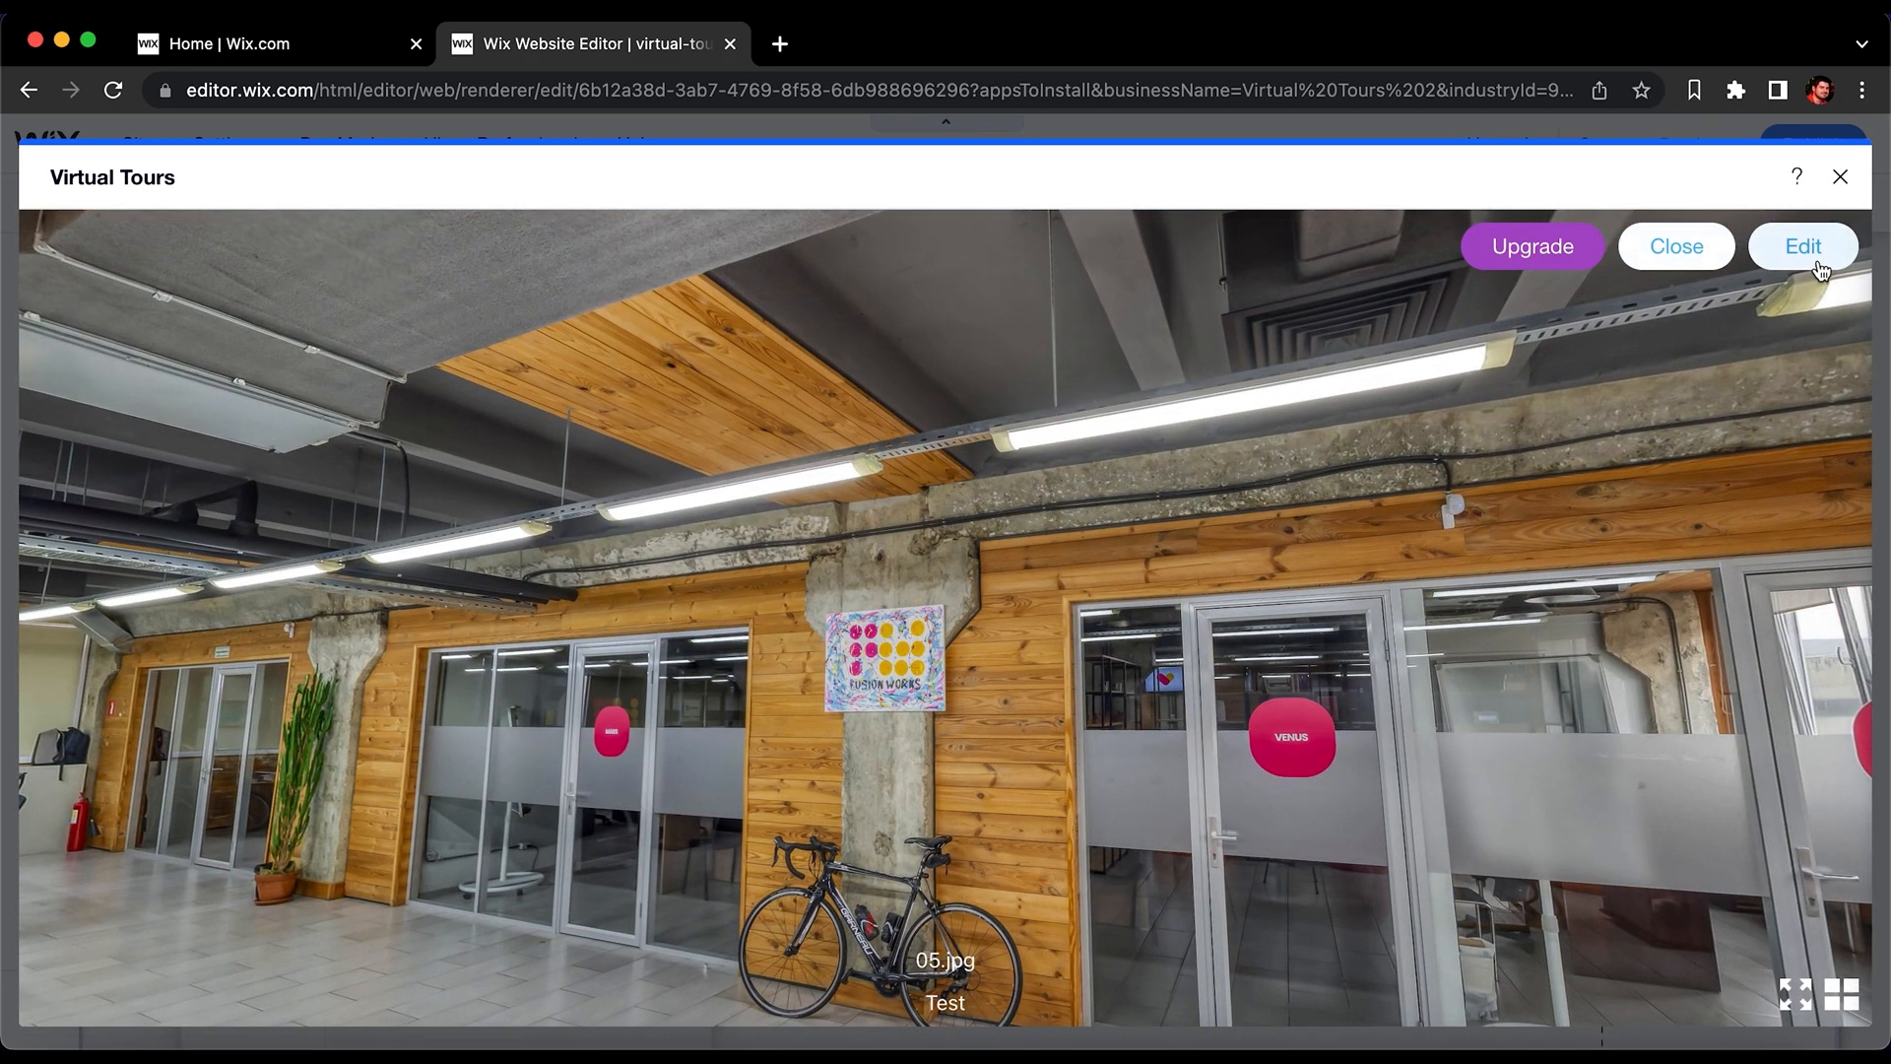
pyautogui.moveTo(768, 785); pyautogui.dragTo(650, 724)
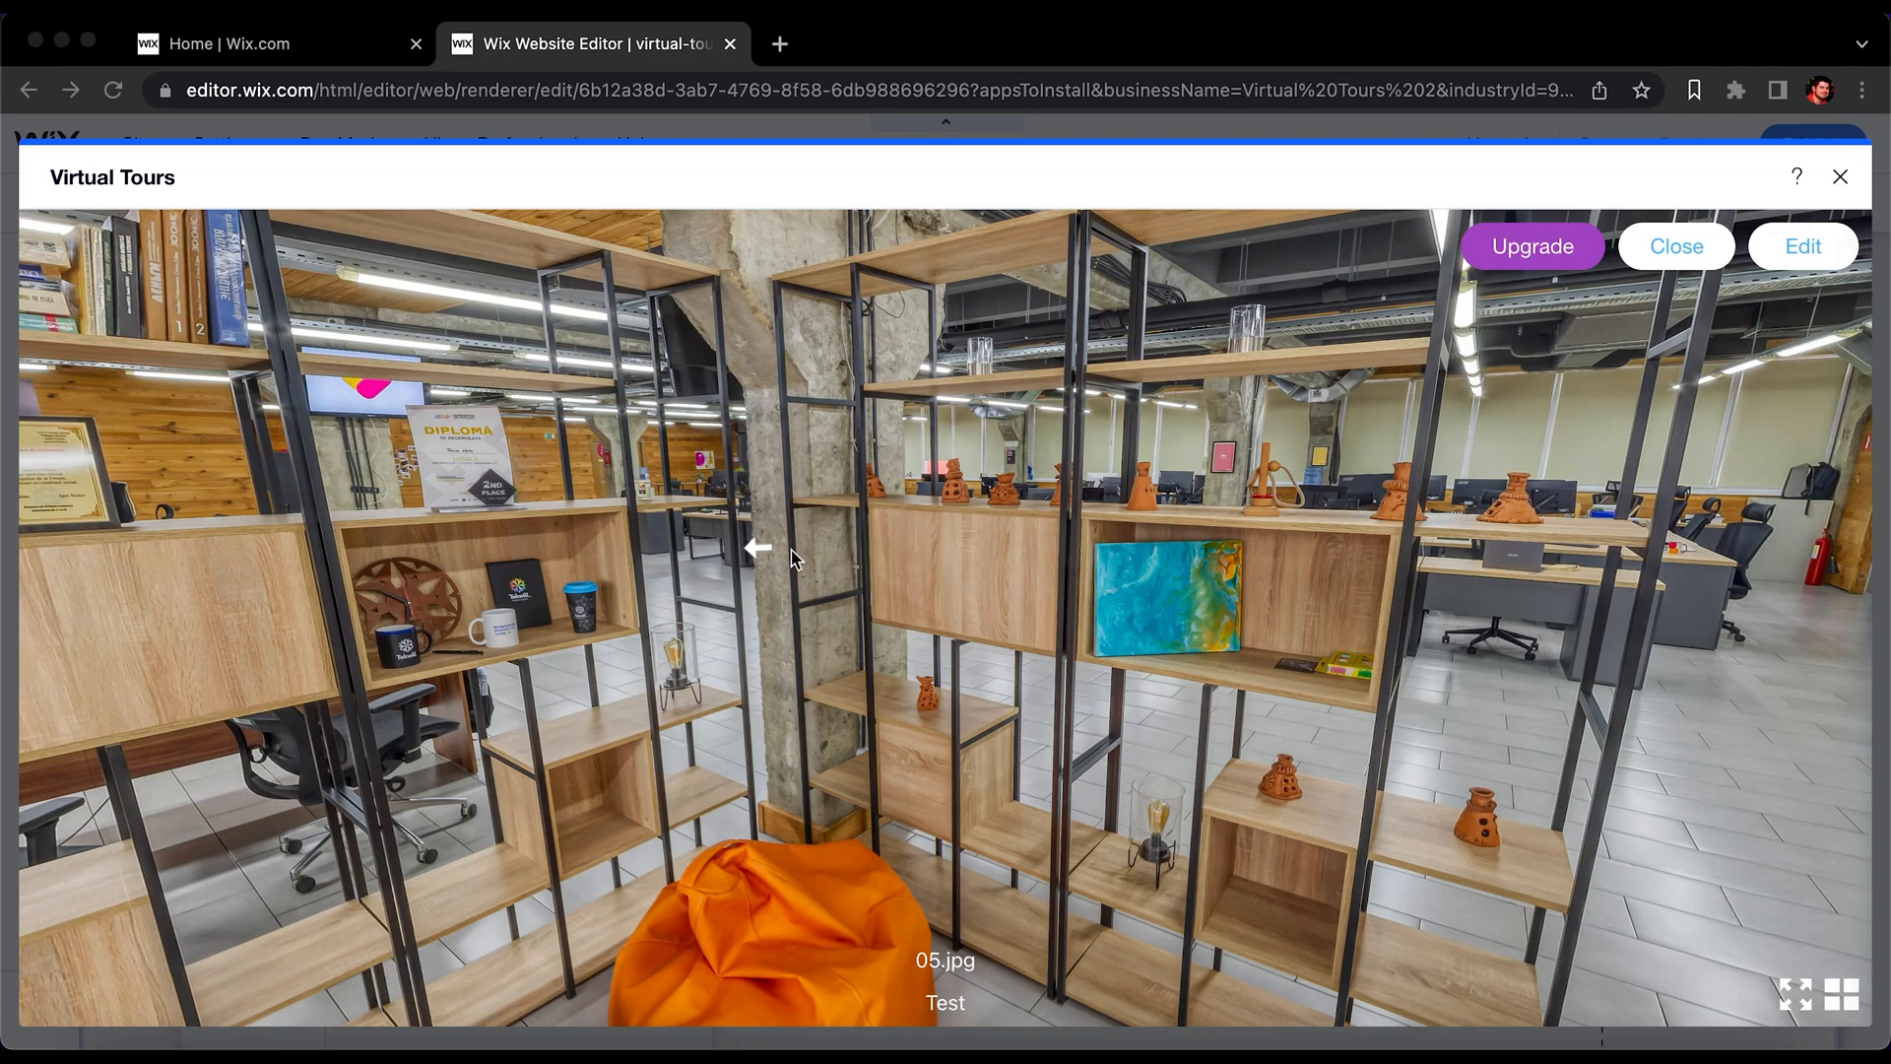
# Step: Follow the arrow hotspot by the shelves in 05.jpg back to 03.jpg and look around the whole office
pyautogui.click(763, 550)
pyautogui.click(761, 549)
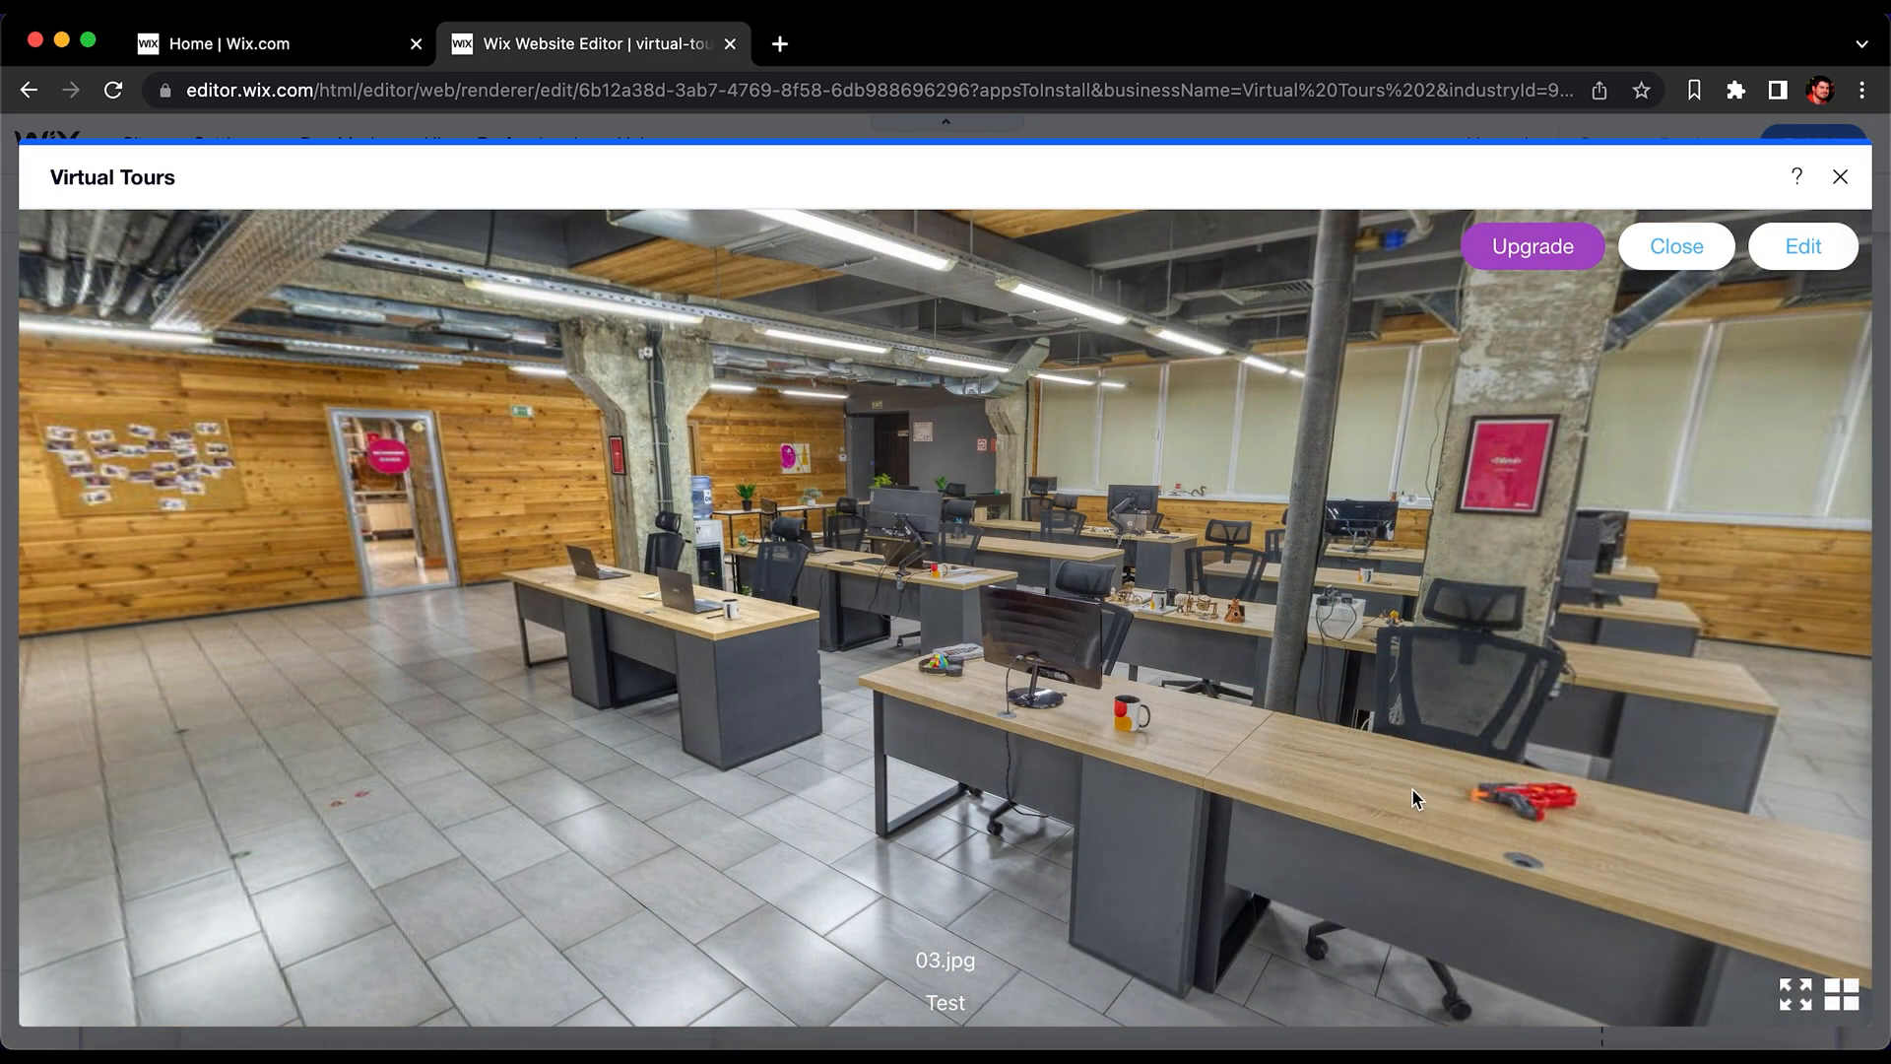
pyautogui.moveTo(1410, 788); pyautogui.dragTo(519, 718)
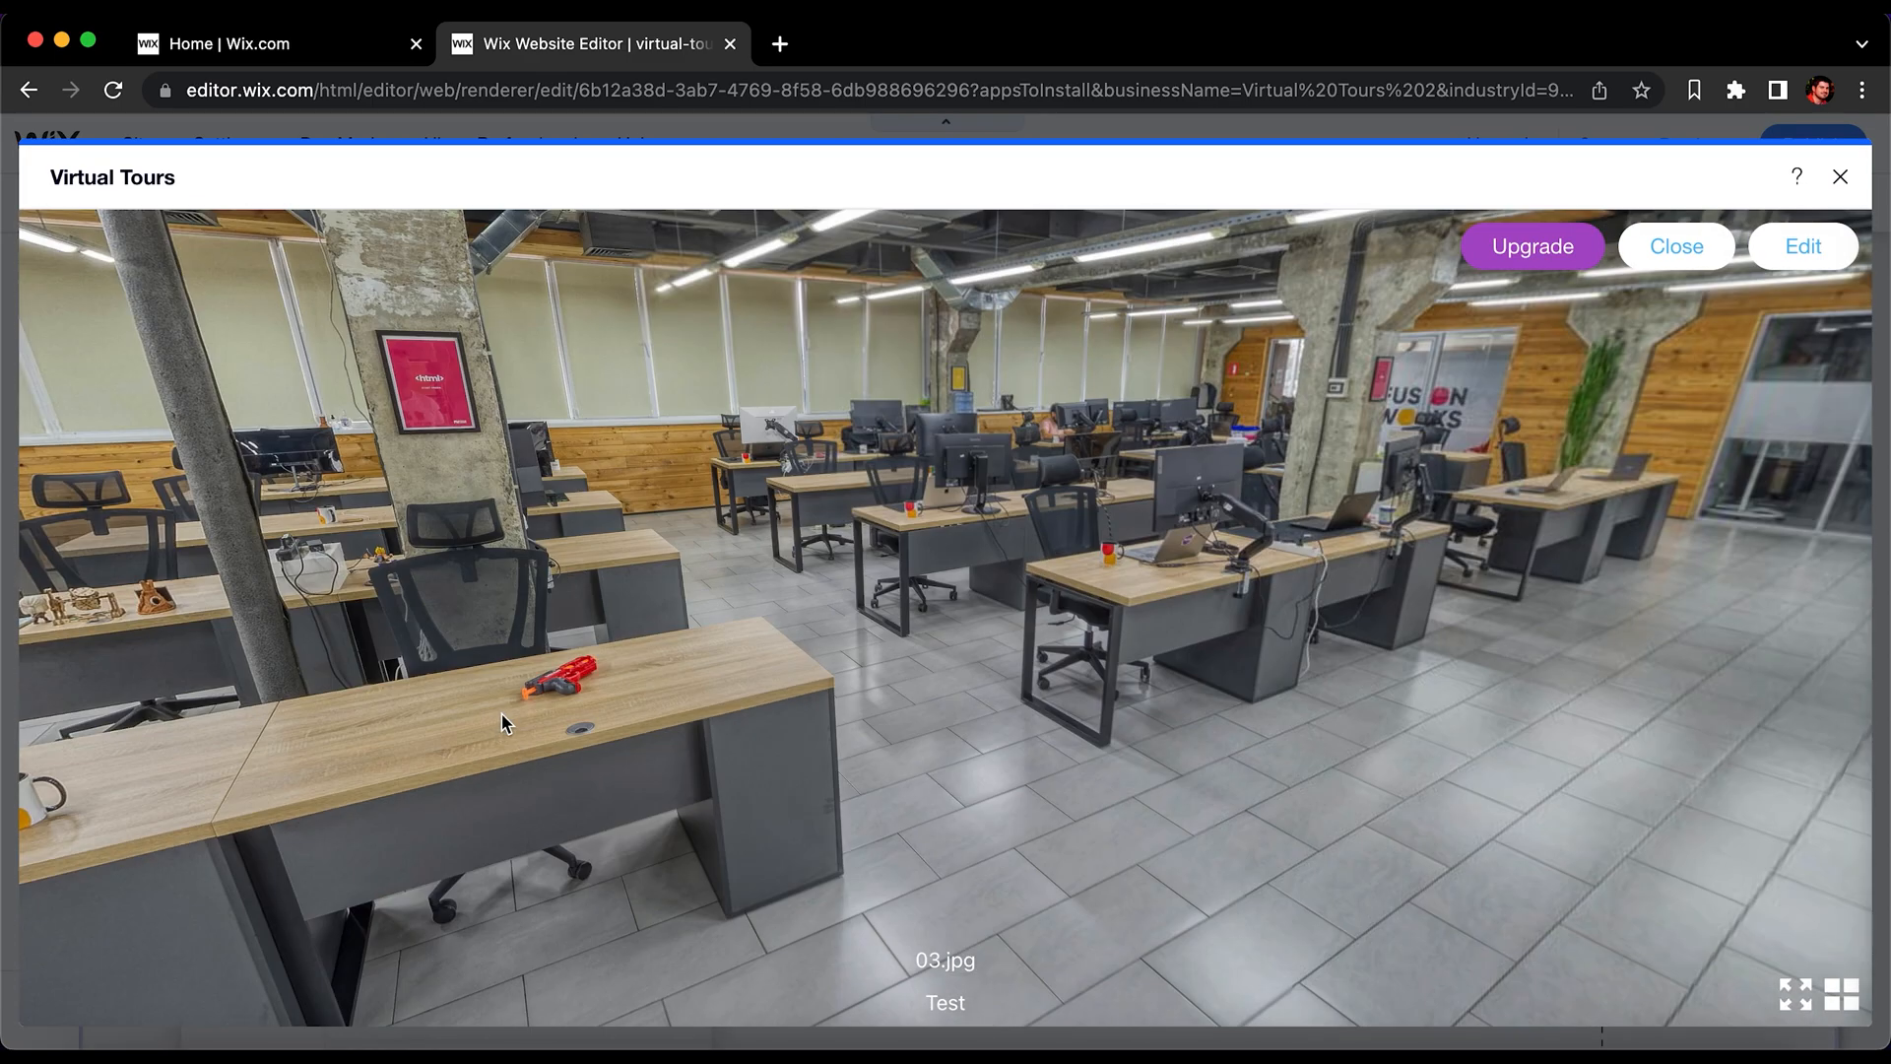
pyautogui.moveTo(1580, 672); pyautogui.dragTo(870, 777)
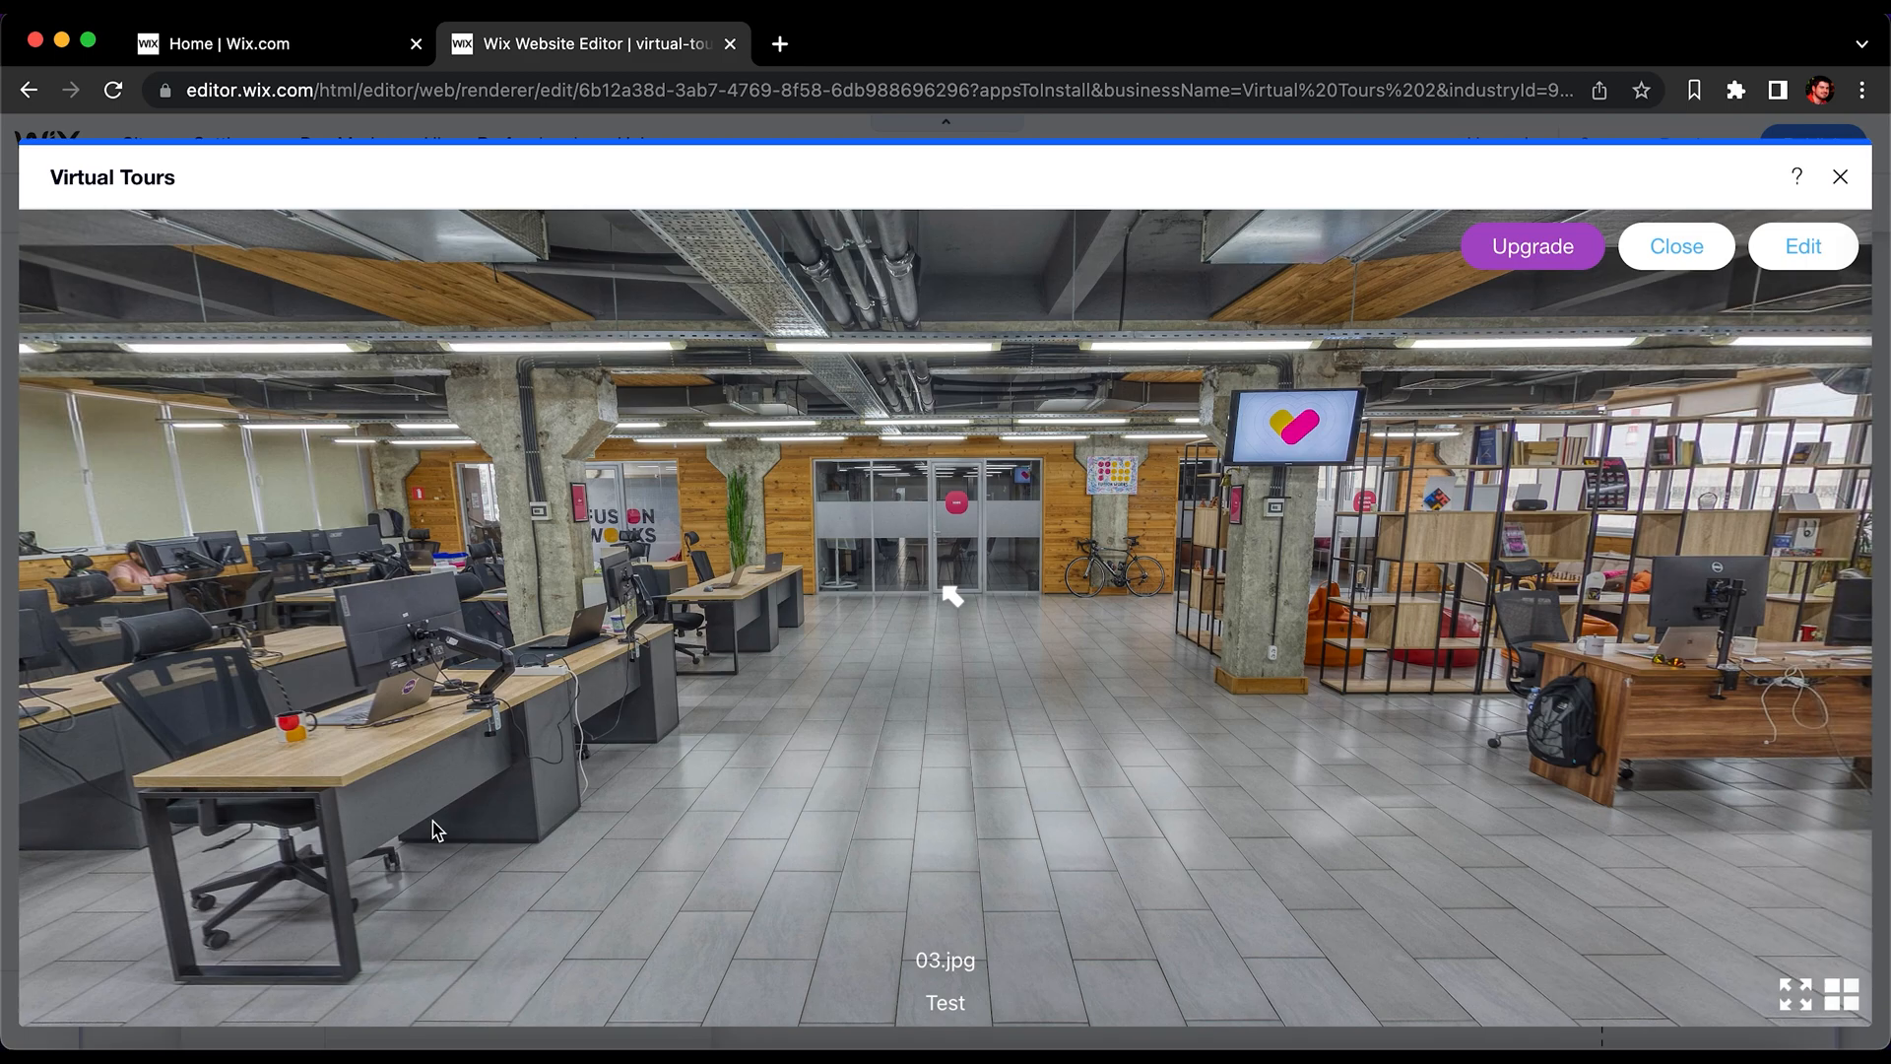
pyautogui.moveTo(825, 732); pyautogui.dragTo(680, 812)
pyautogui.moveTo(793, 793); pyautogui.dragTo(1689, 750)
pyautogui.moveTo(539, 785); pyautogui.dragTo(1409, 765)
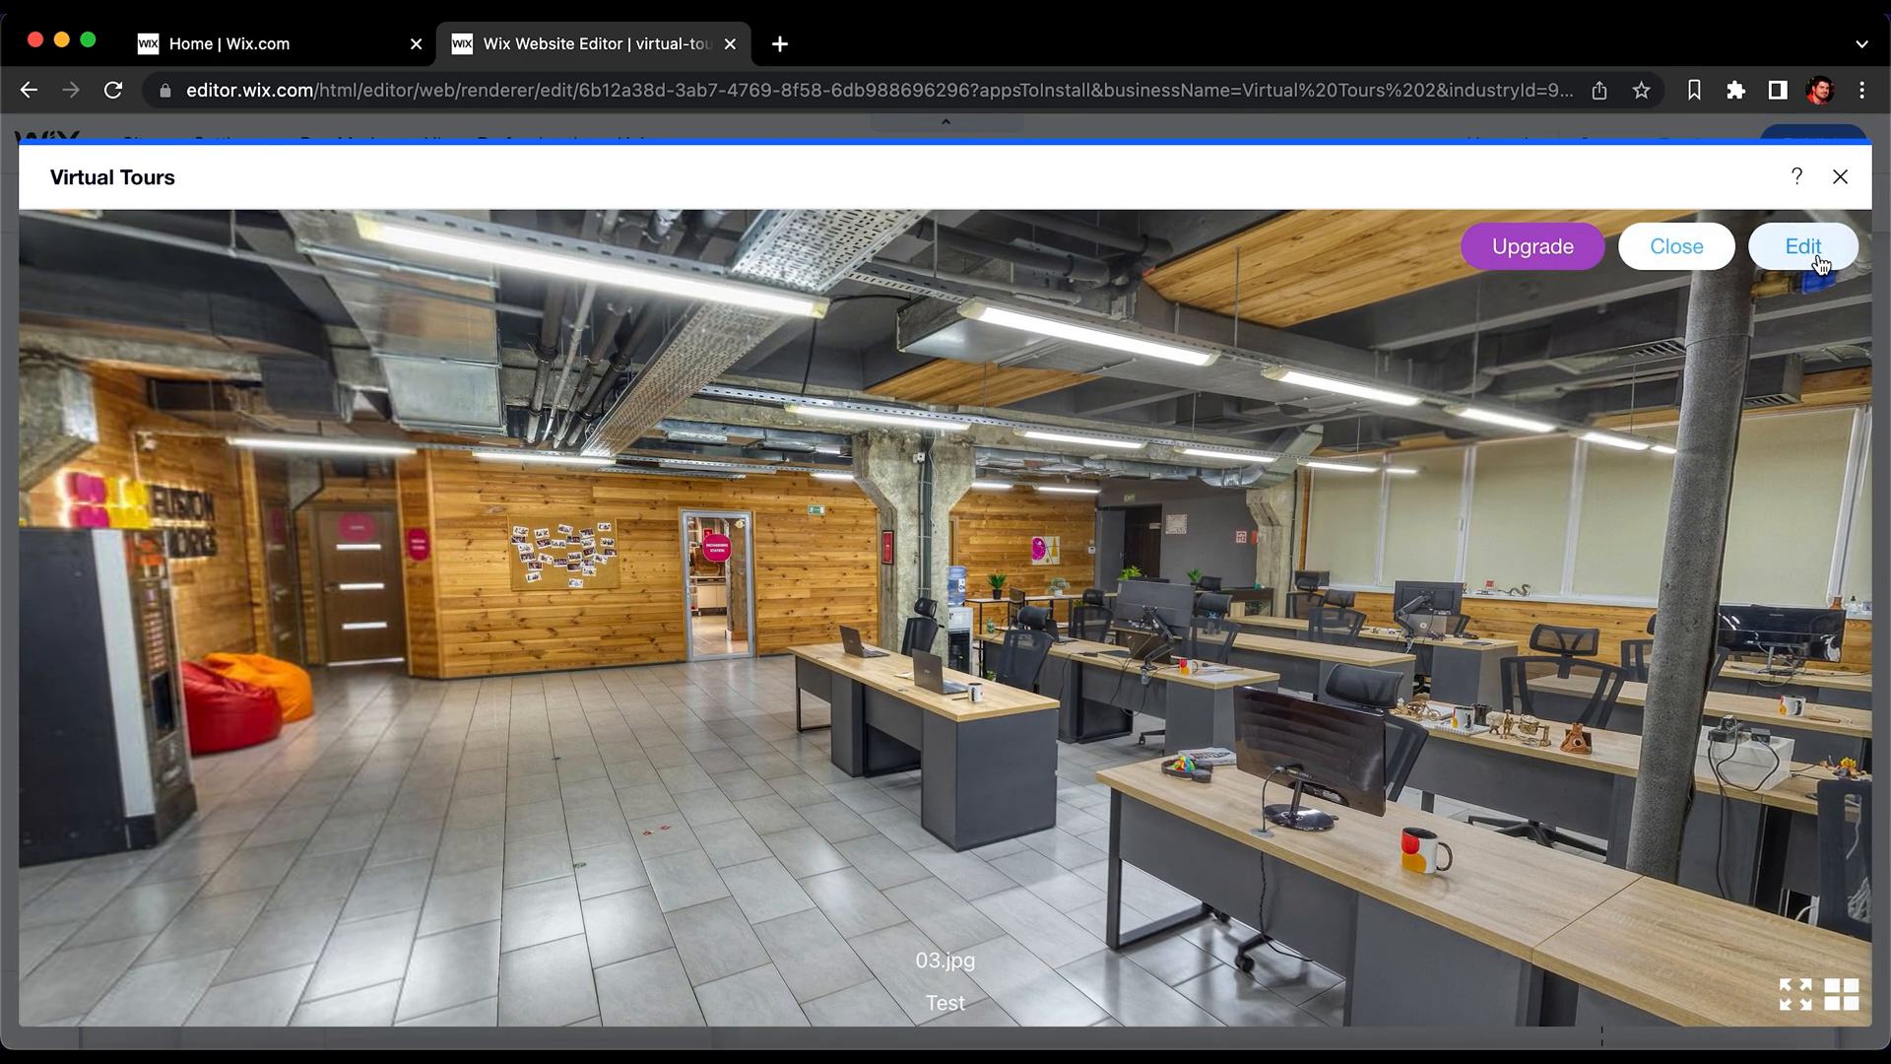
# Step: Return to editing, place 01.jpg as a hotspot in 03.jpg on the open floor beside the front desk, and title it "Hotspot4"
pyautogui.click(1812, 250)
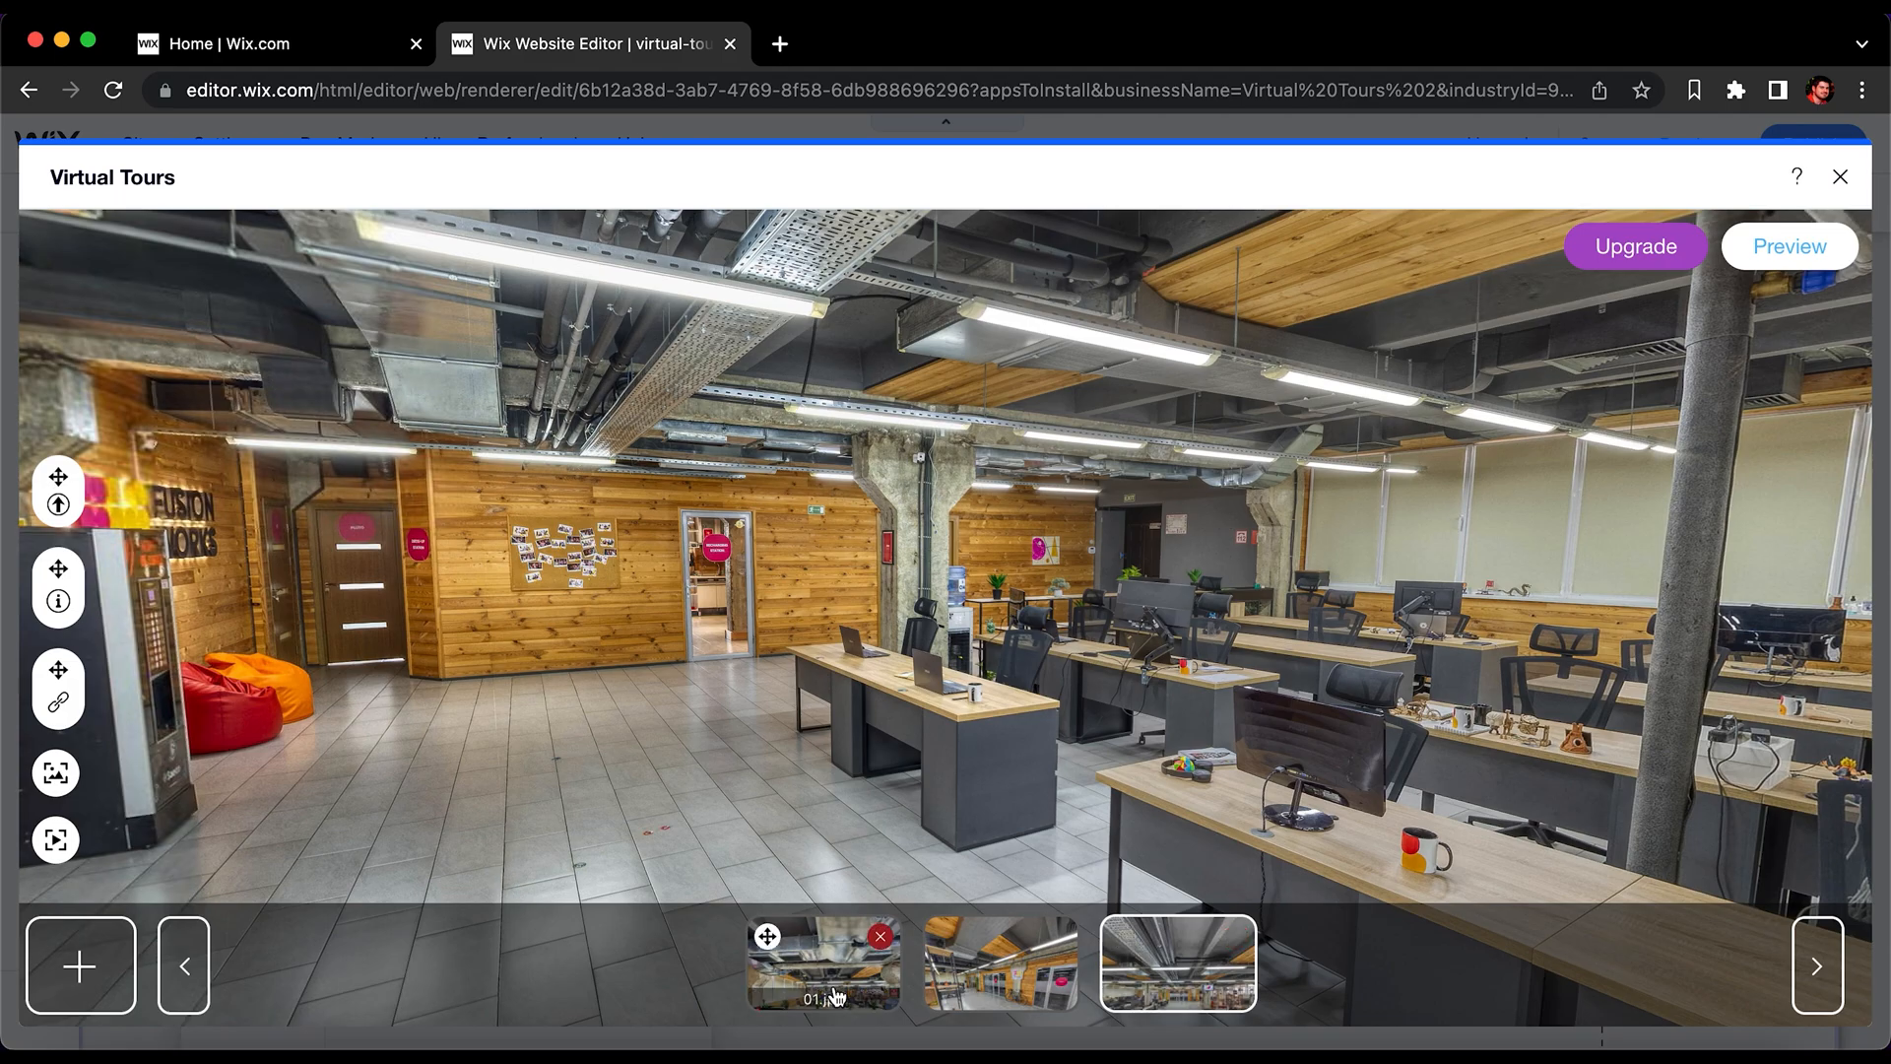
pyautogui.moveTo(864, 993)
pyautogui.mouseDown()
pyautogui.moveTo(833, 861)
pyautogui.moveTo(777, 778)
pyautogui.moveTo(726, 746)
pyautogui.mouseUp()
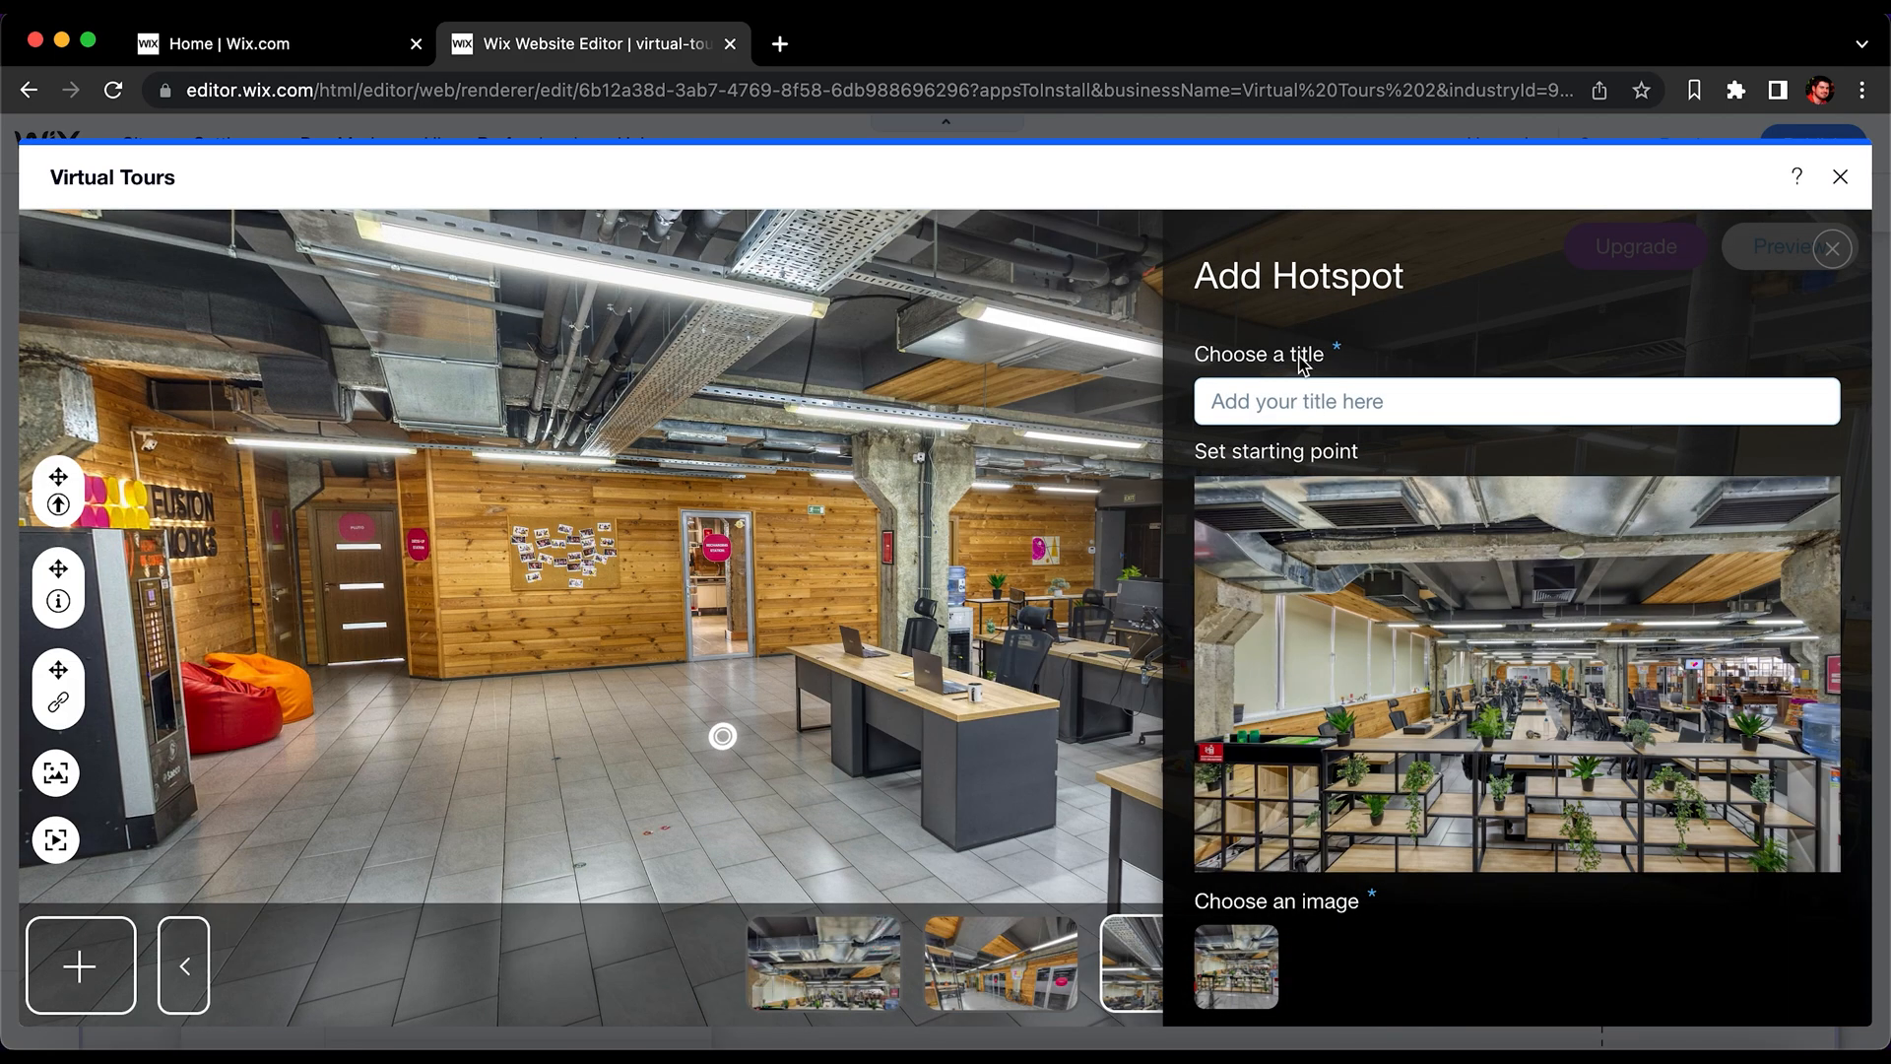
pyautogui.click(1308, 387)
pyautogui.write('Hotspo')
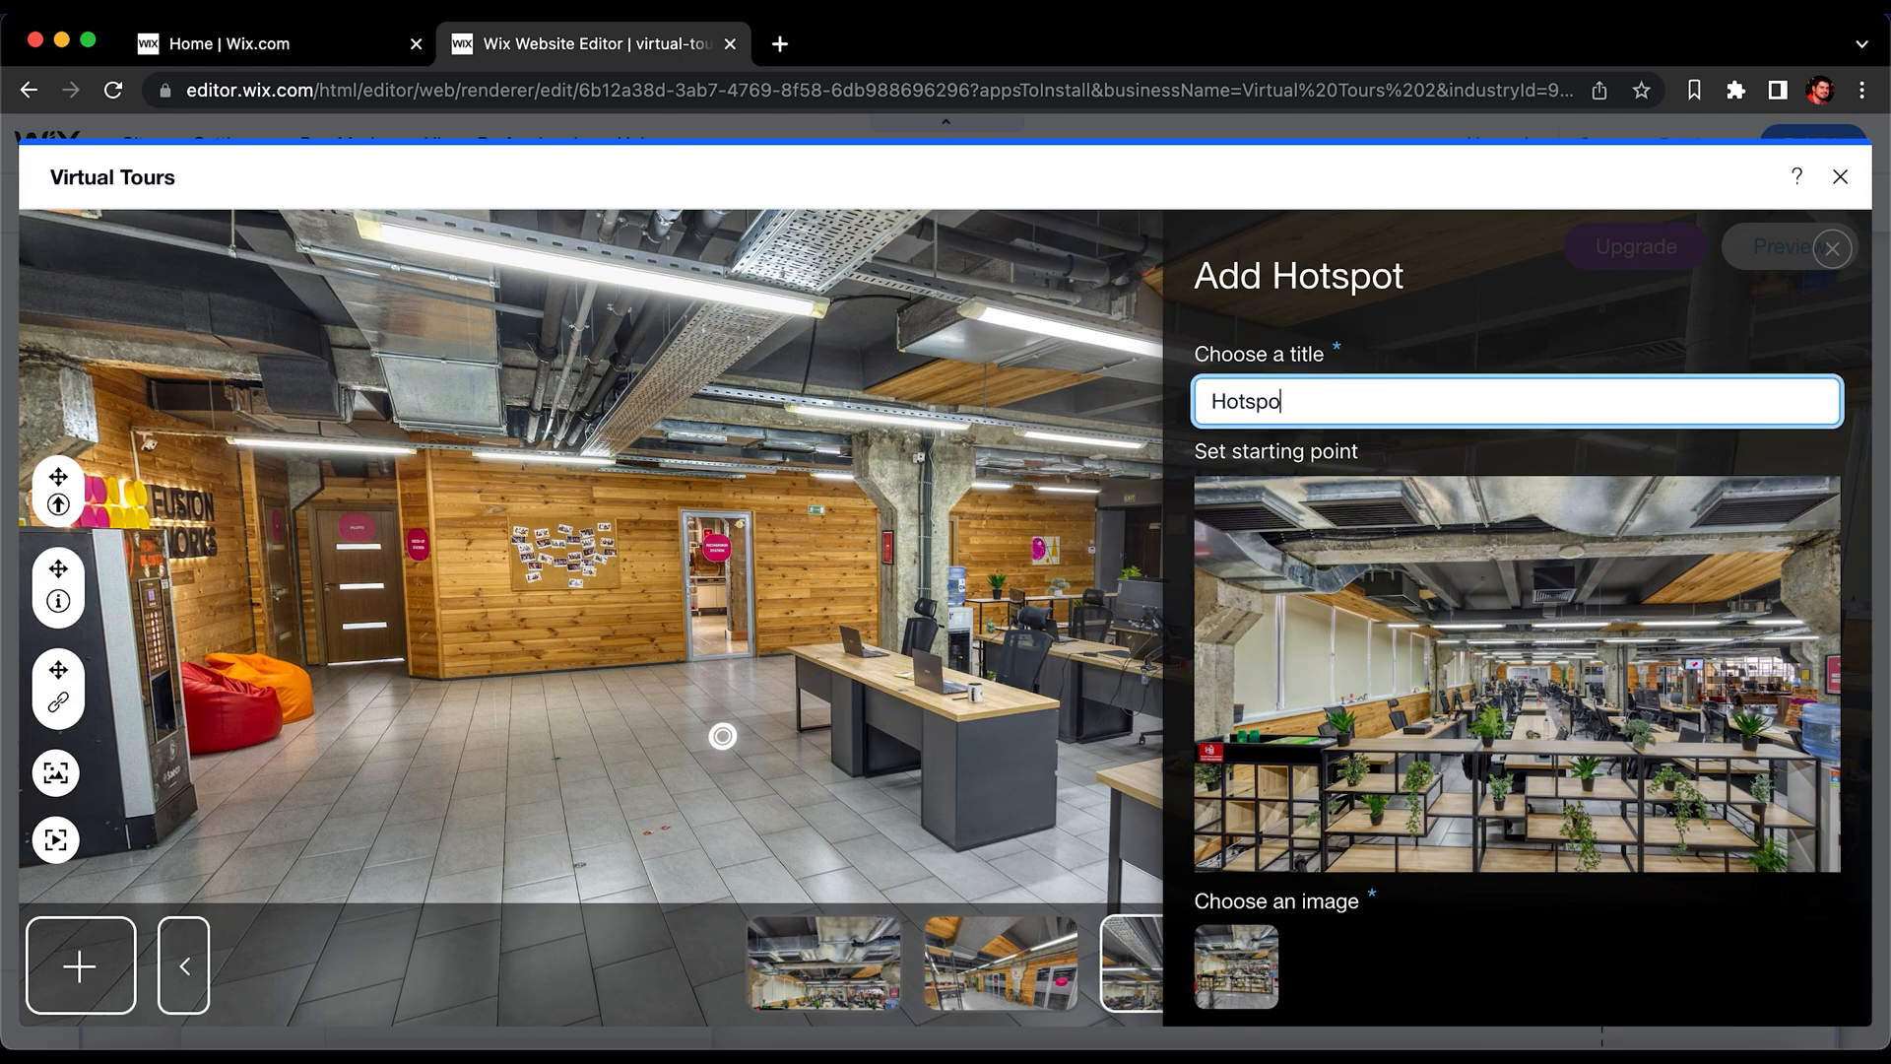
pyautogui.write('t4')
pyautogui.scroll(-3, 1691, 951)
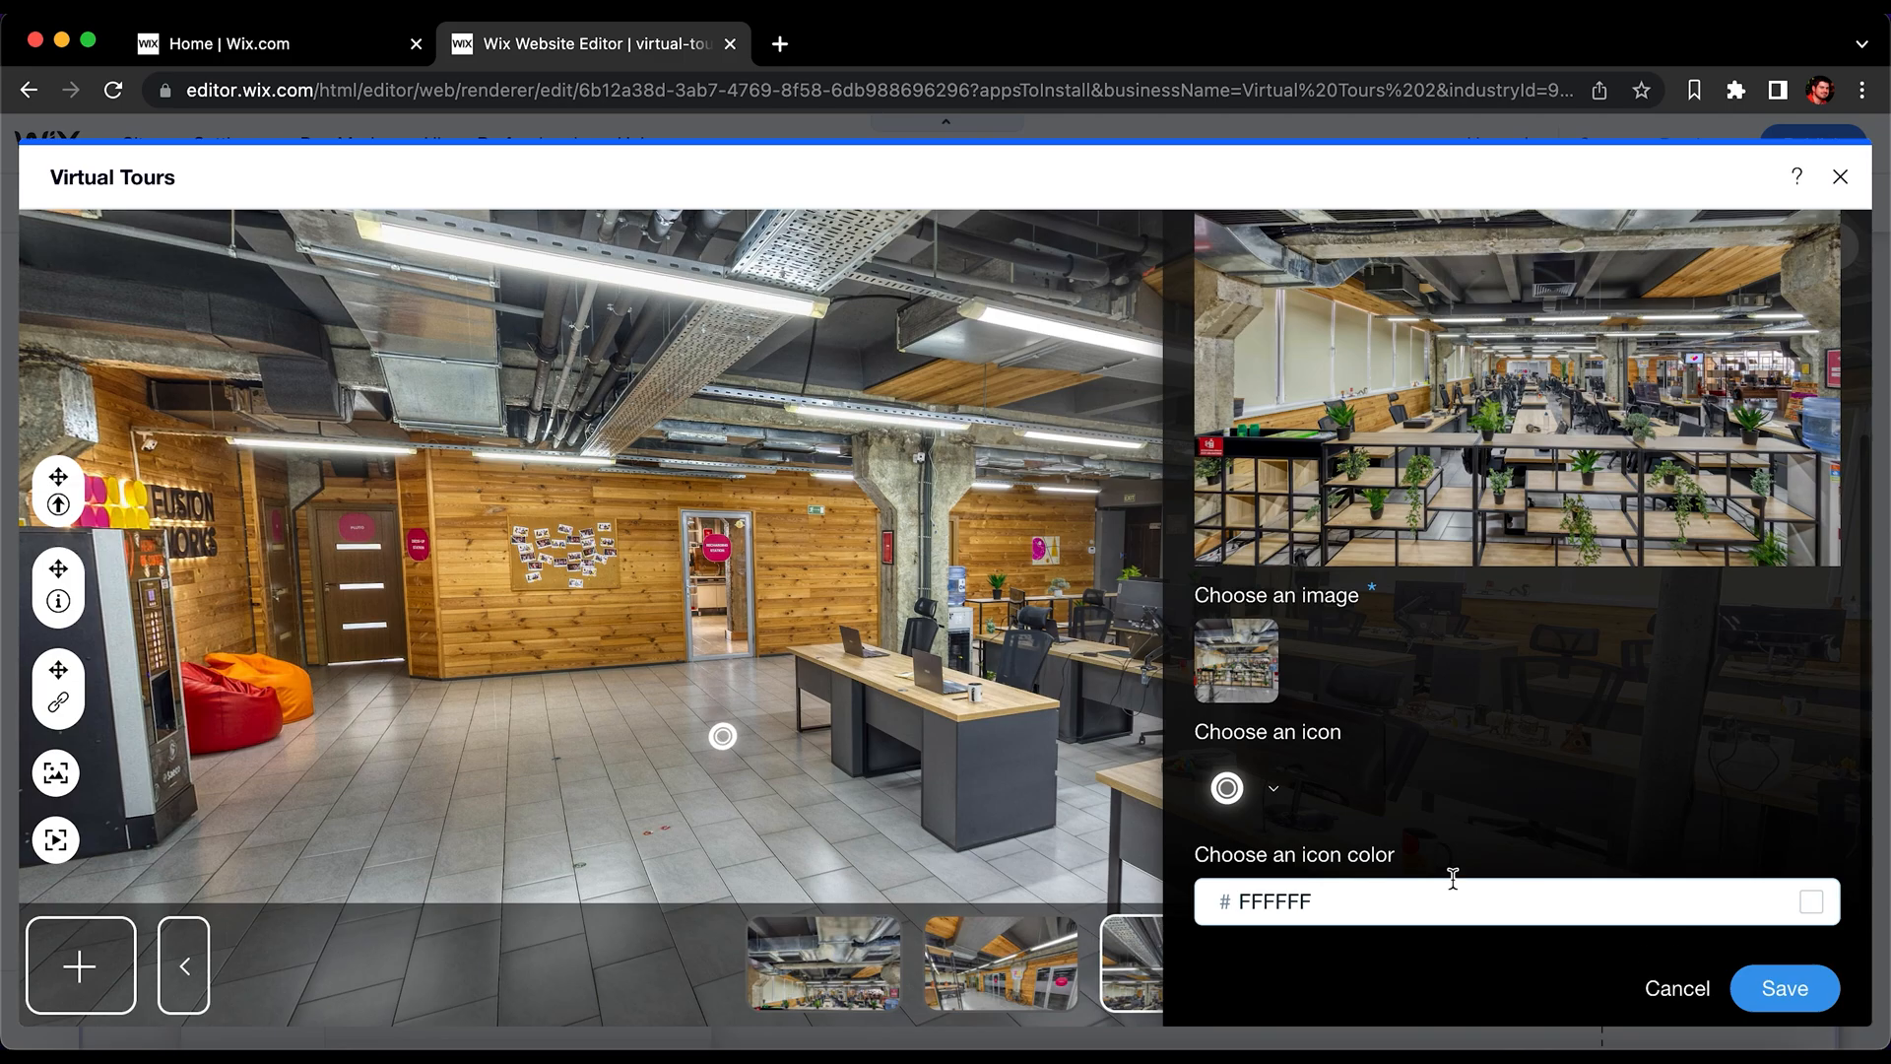
# Step: Give Hotspot4 a plain arrow icon pointing diagonally up and right, keep the icon color FFFFFF, and save it
pyautogui.click(1267, 798)
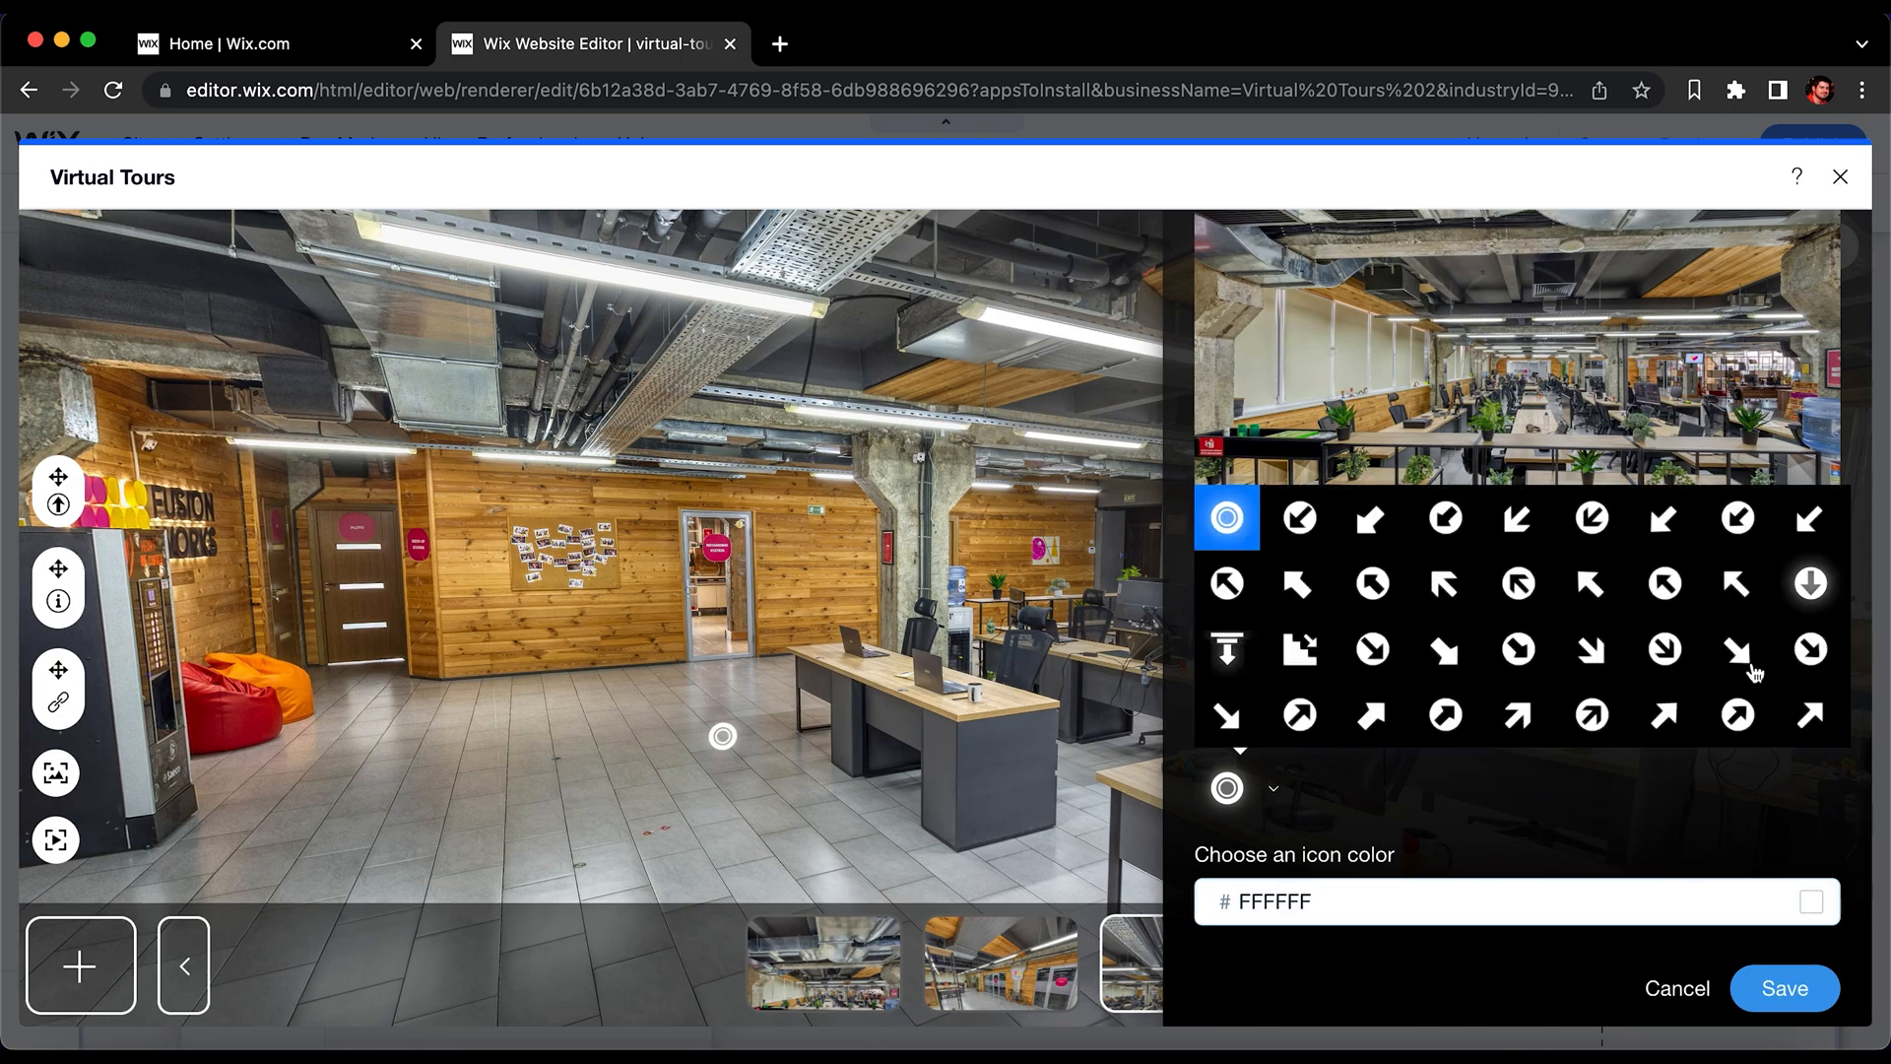
pyautogui.click(1664, 716)
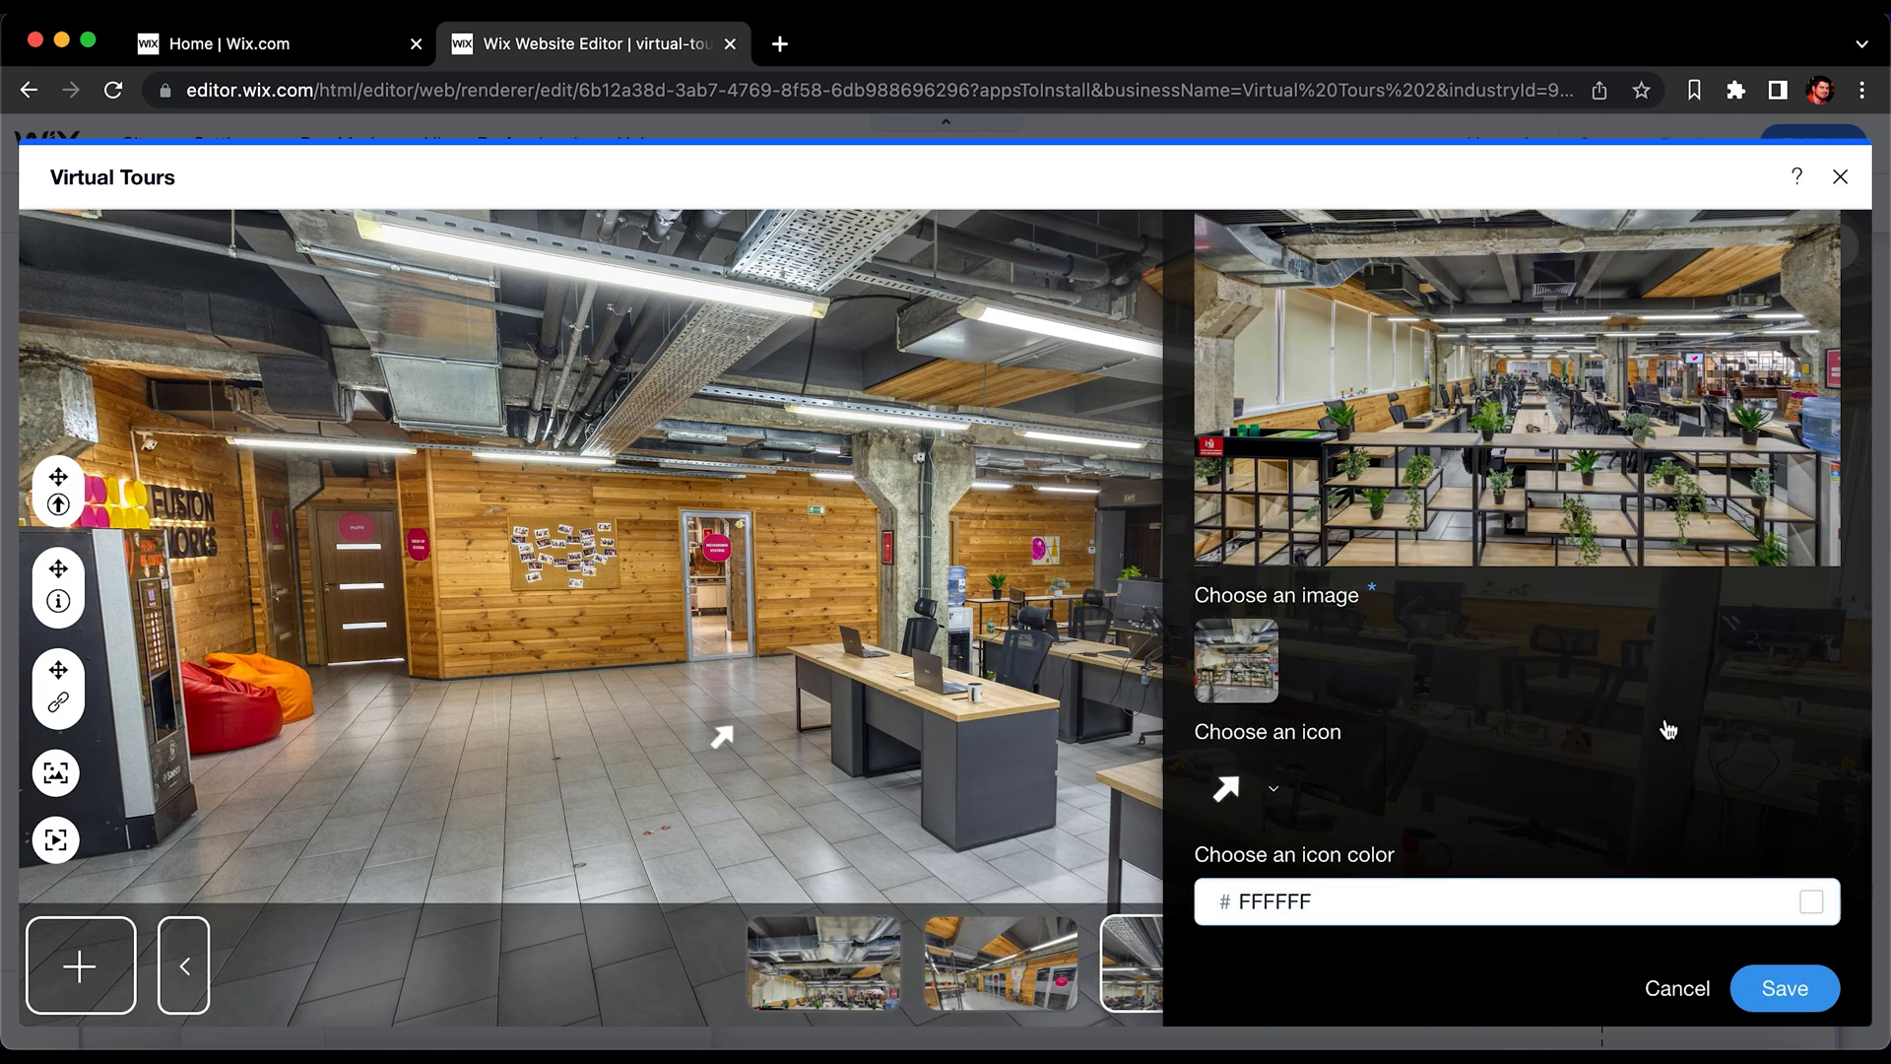
pyautogui.click(1781, 1009)
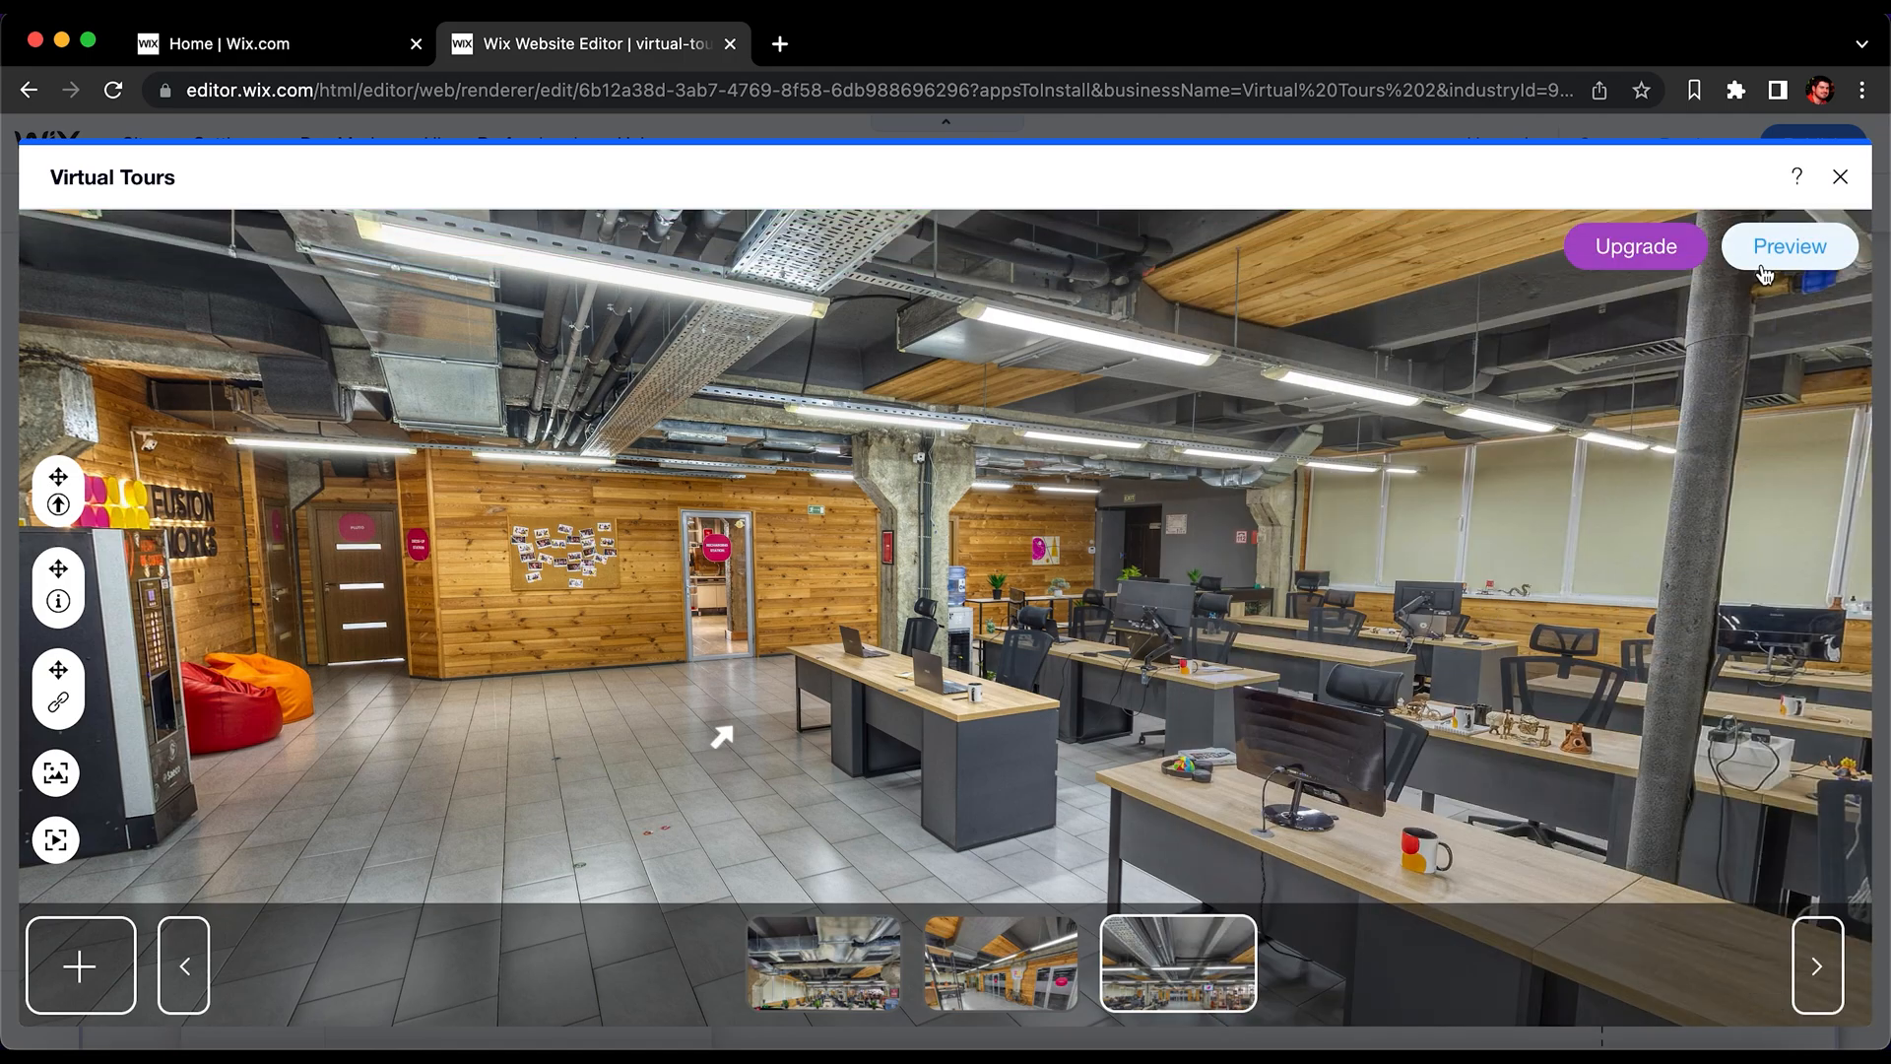
# Step: Preview the tour, follow the new floor arrow from 03.jpg into 01.jpg, and look around there
pyautogui.click(1768, 258)
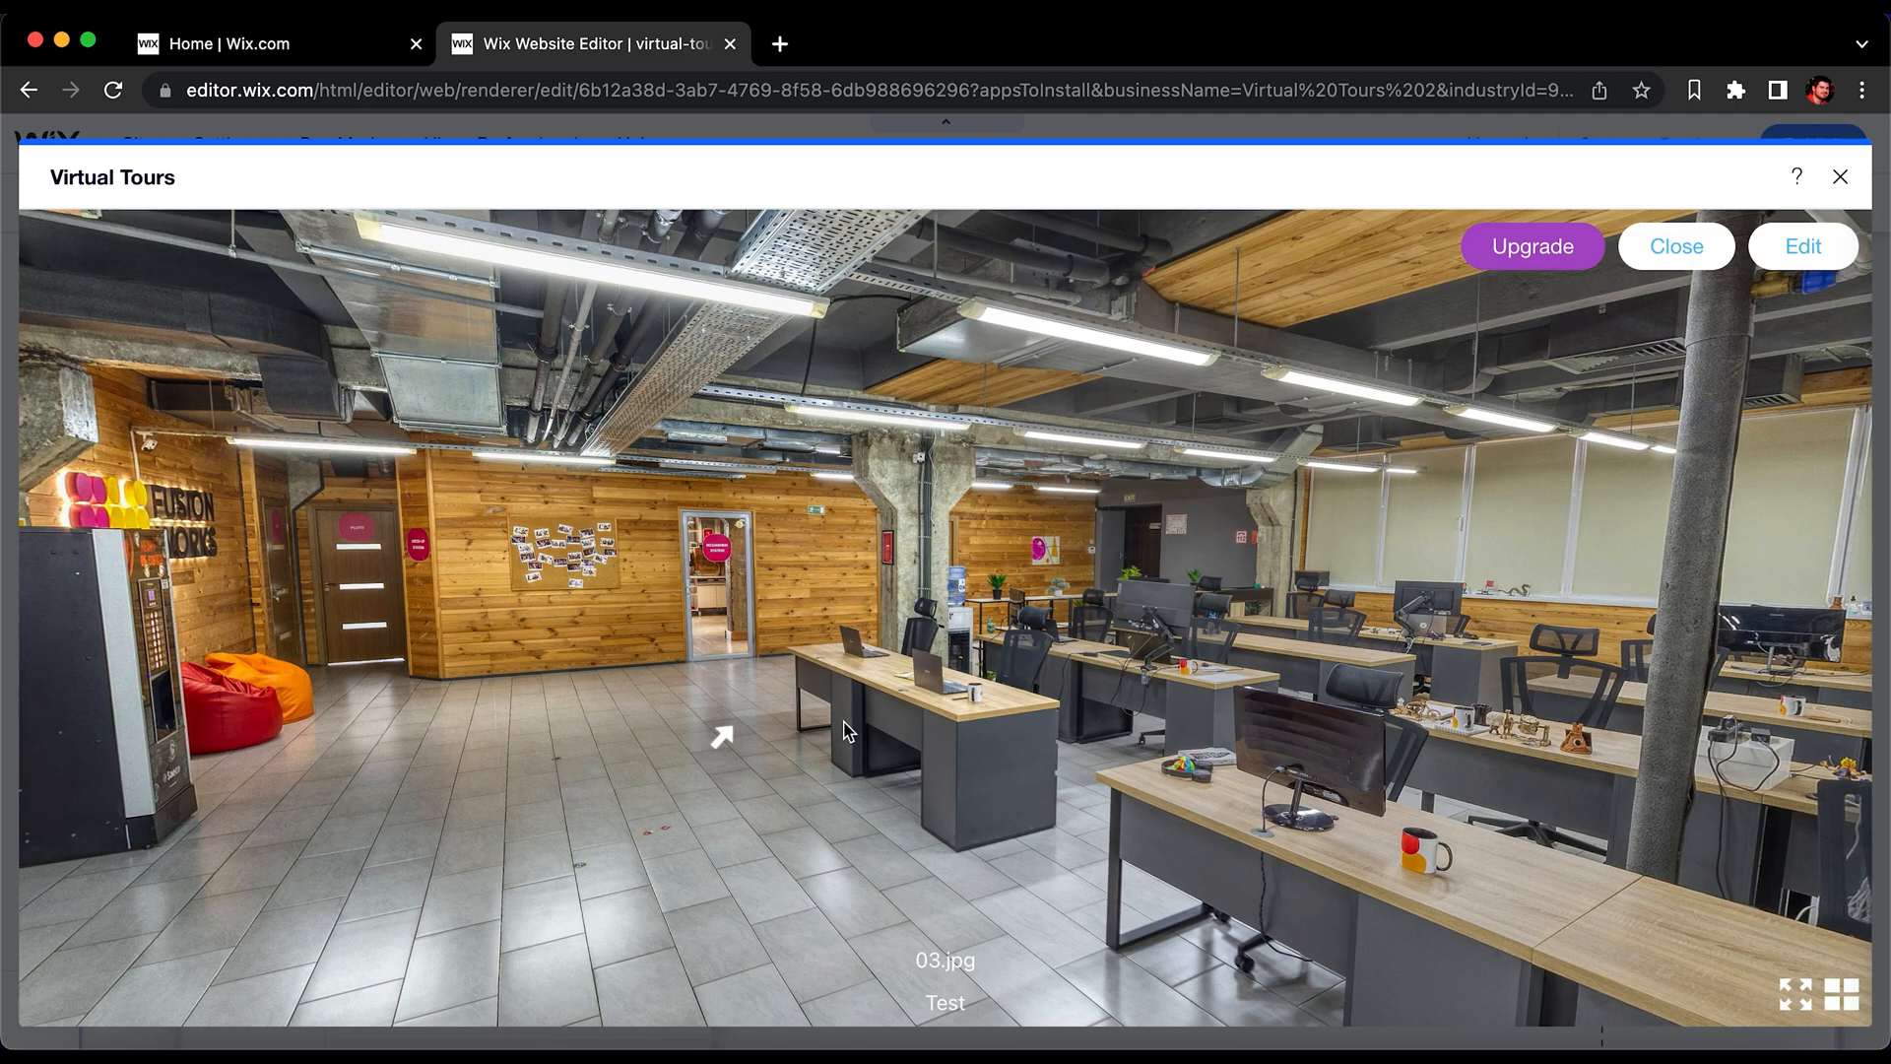
pyautogui.click(729, 741)
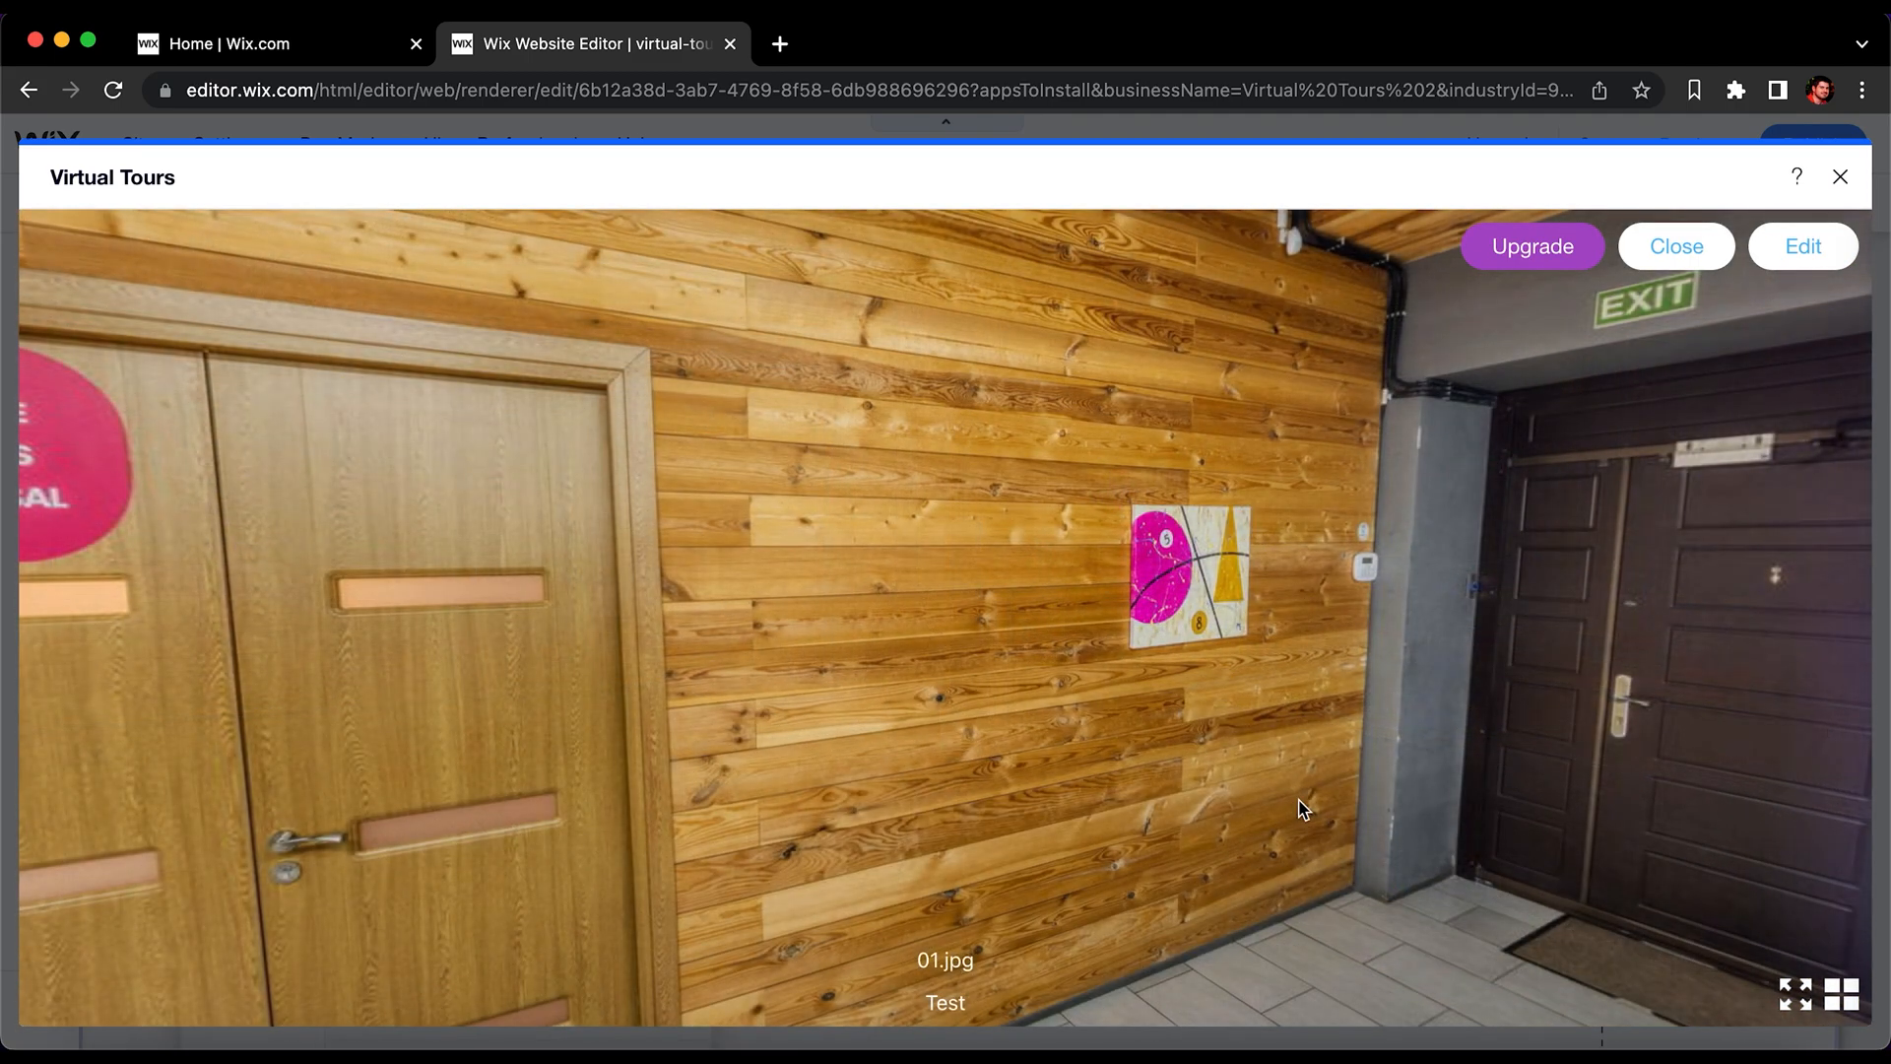
pyautogui.moveTo(1299, 800); pyautogui.dragTo(146, 897)
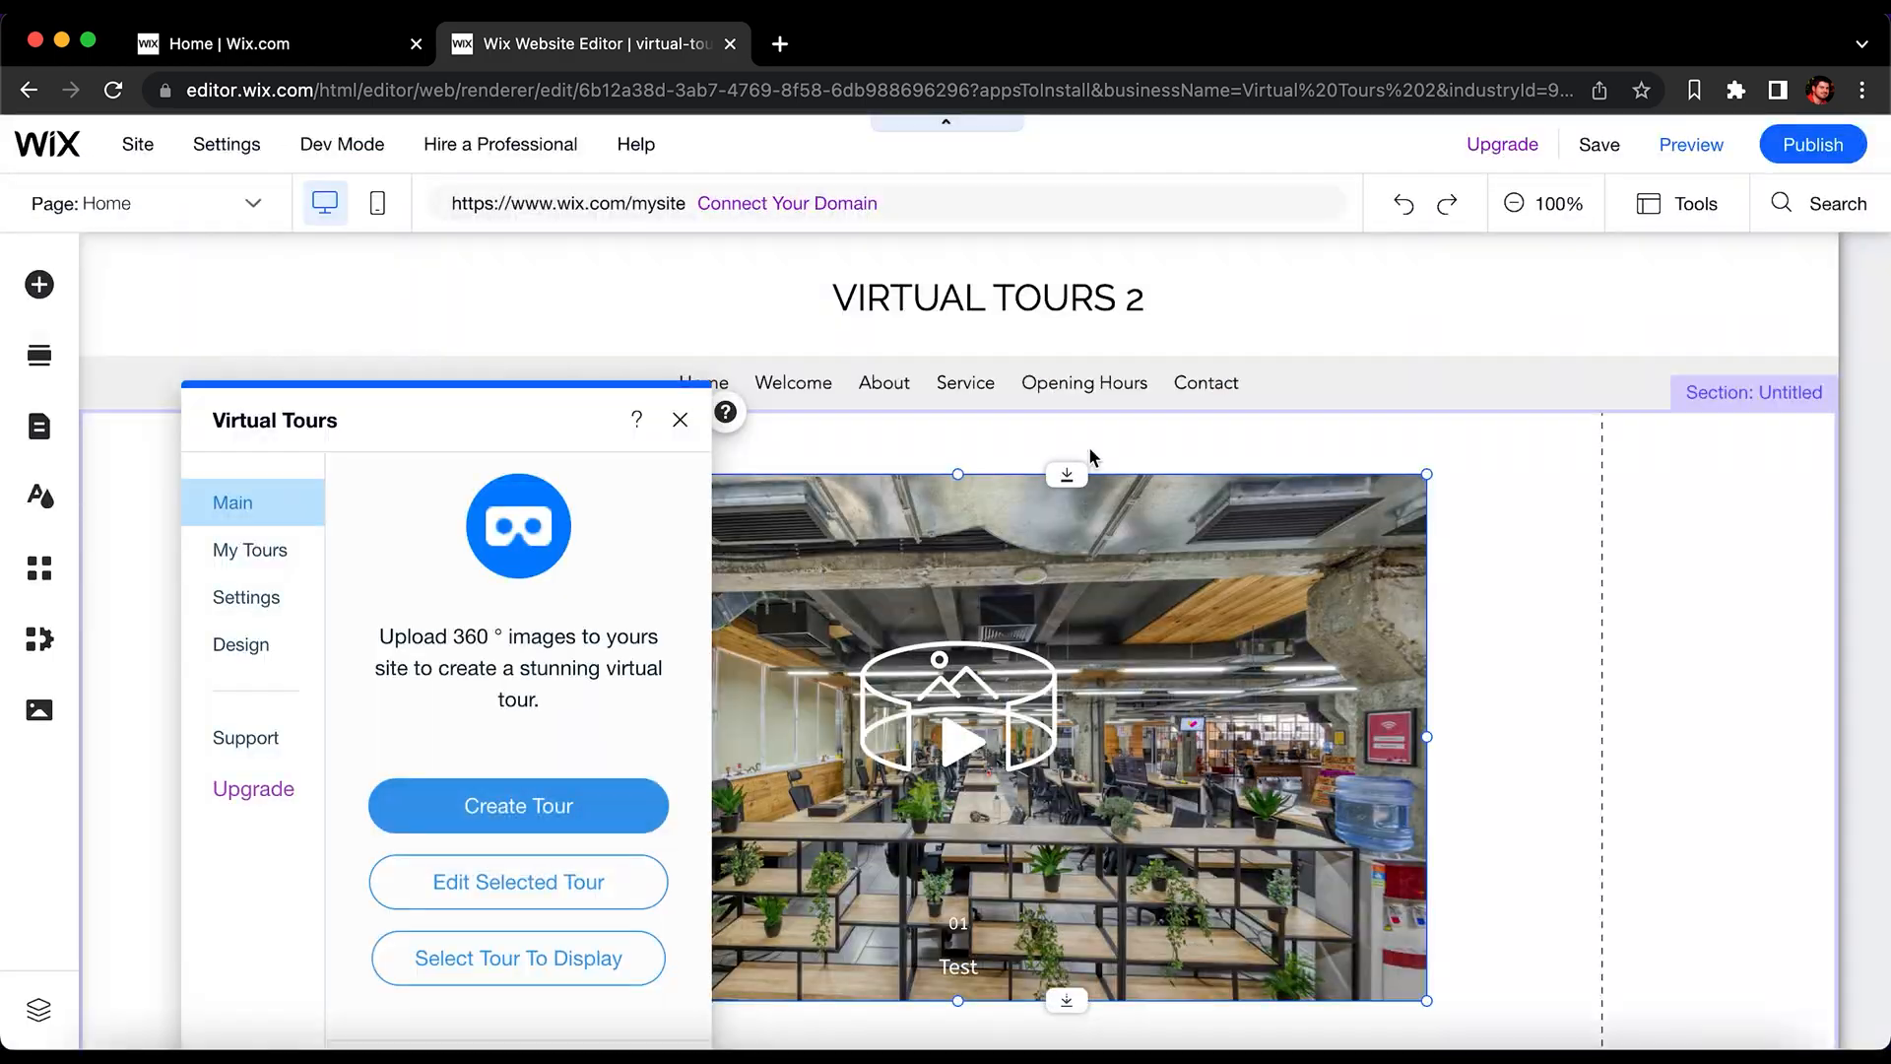
# Step: Reopen the selected virtual tour on the Home page for editing and turn 01.jpg toward its arrow hotspot near the vending machine
pyautogui.click(941, 747)
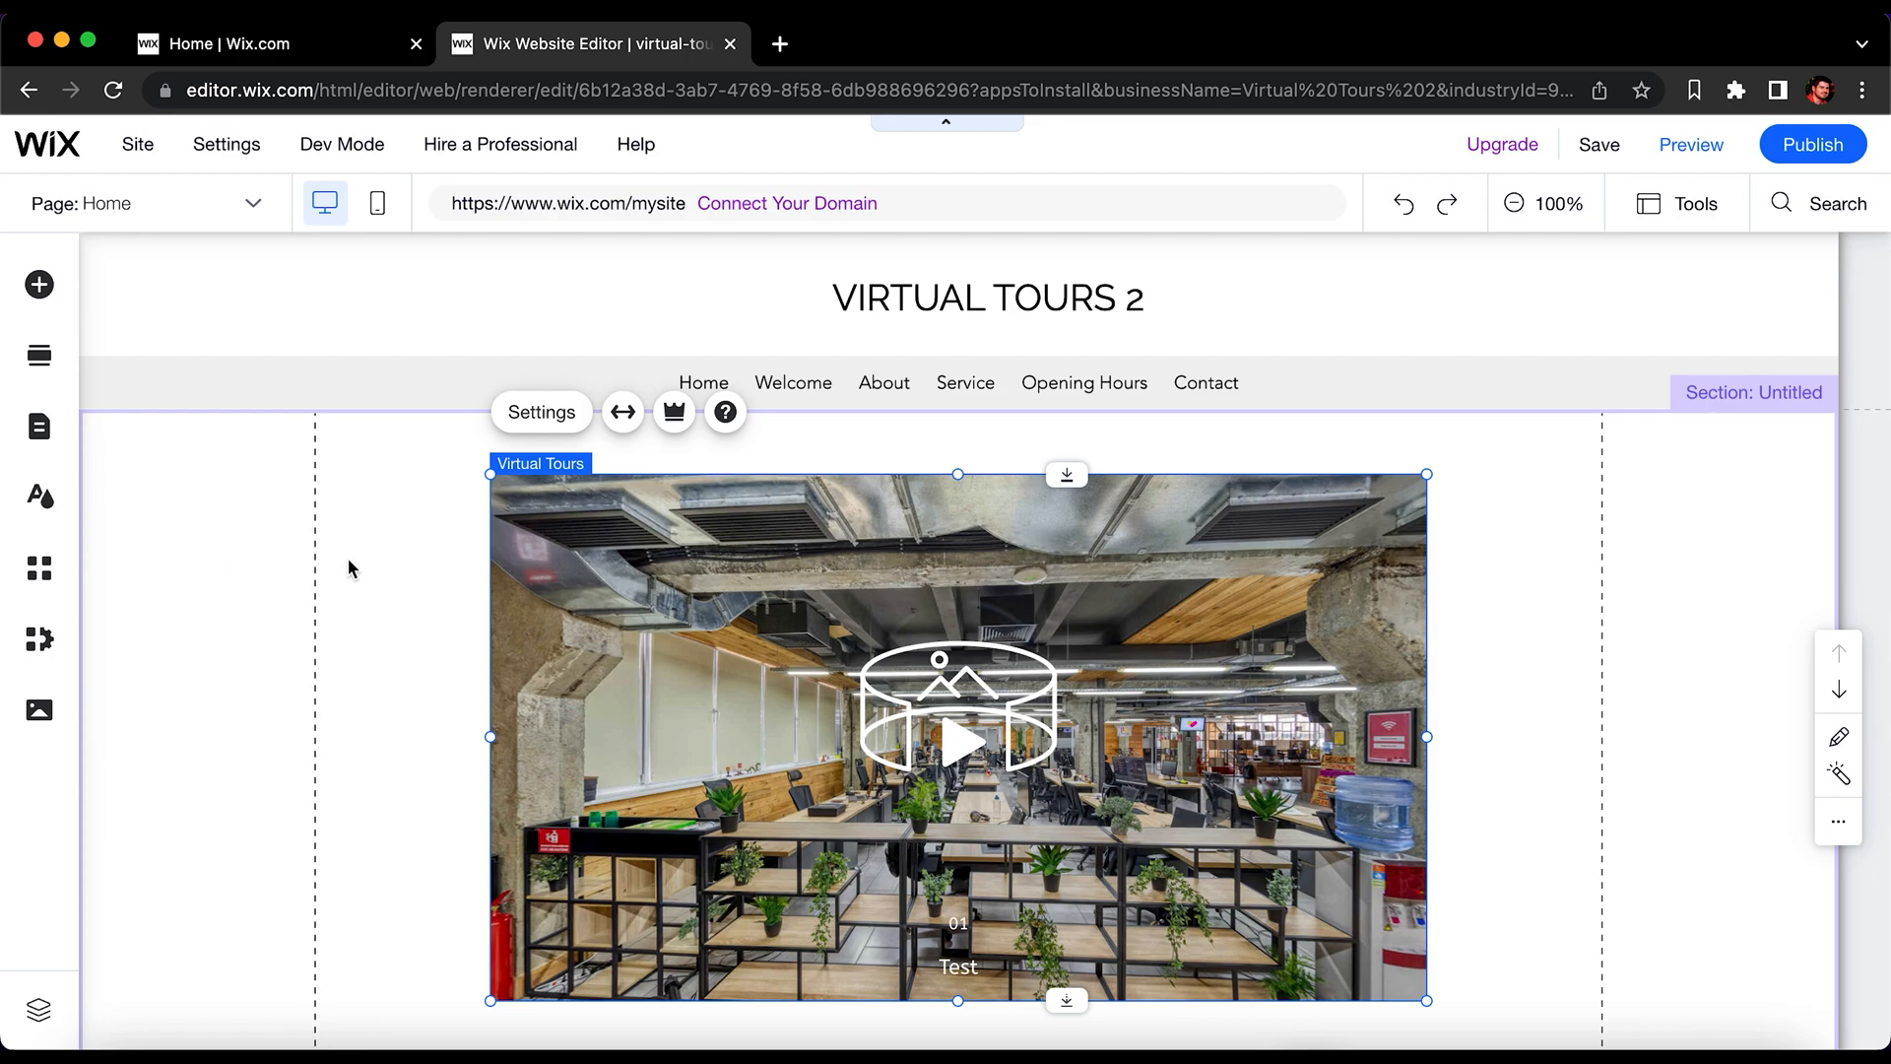
pyautogui.click(551, 413)
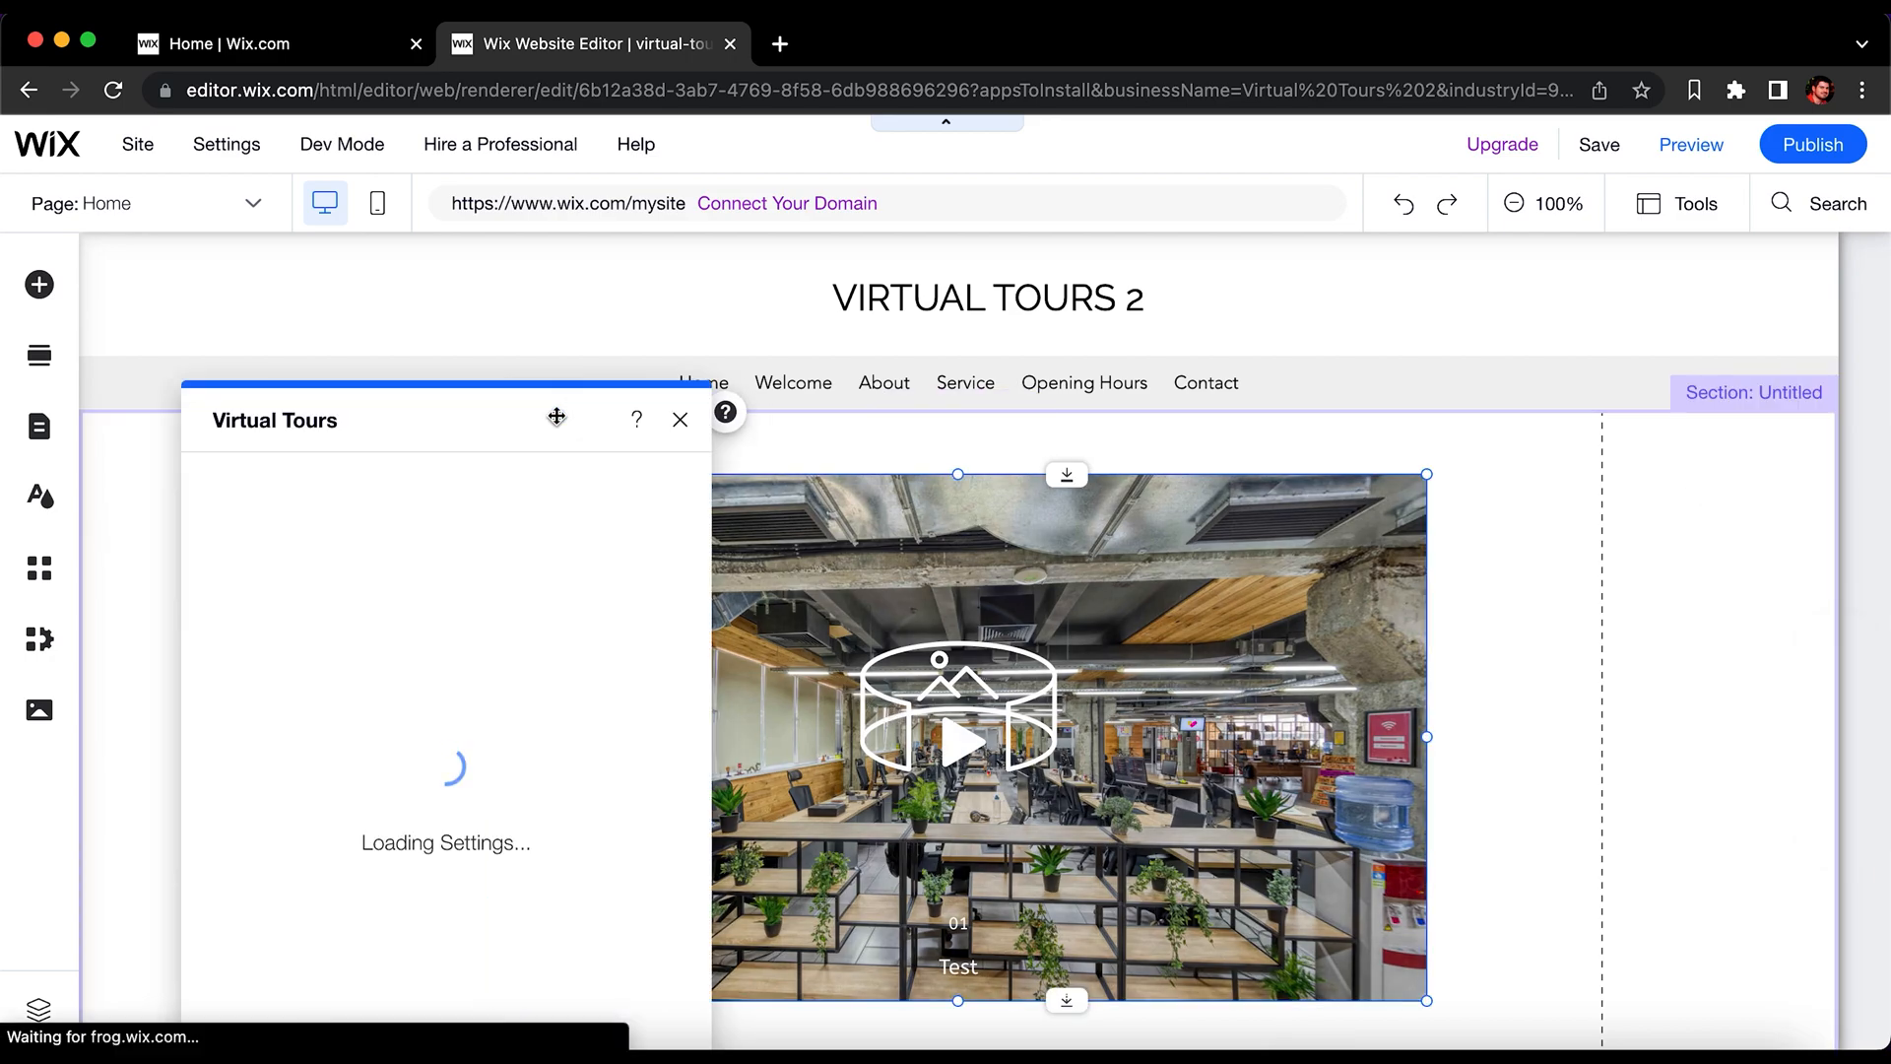
pyautogui.click(569, 898)
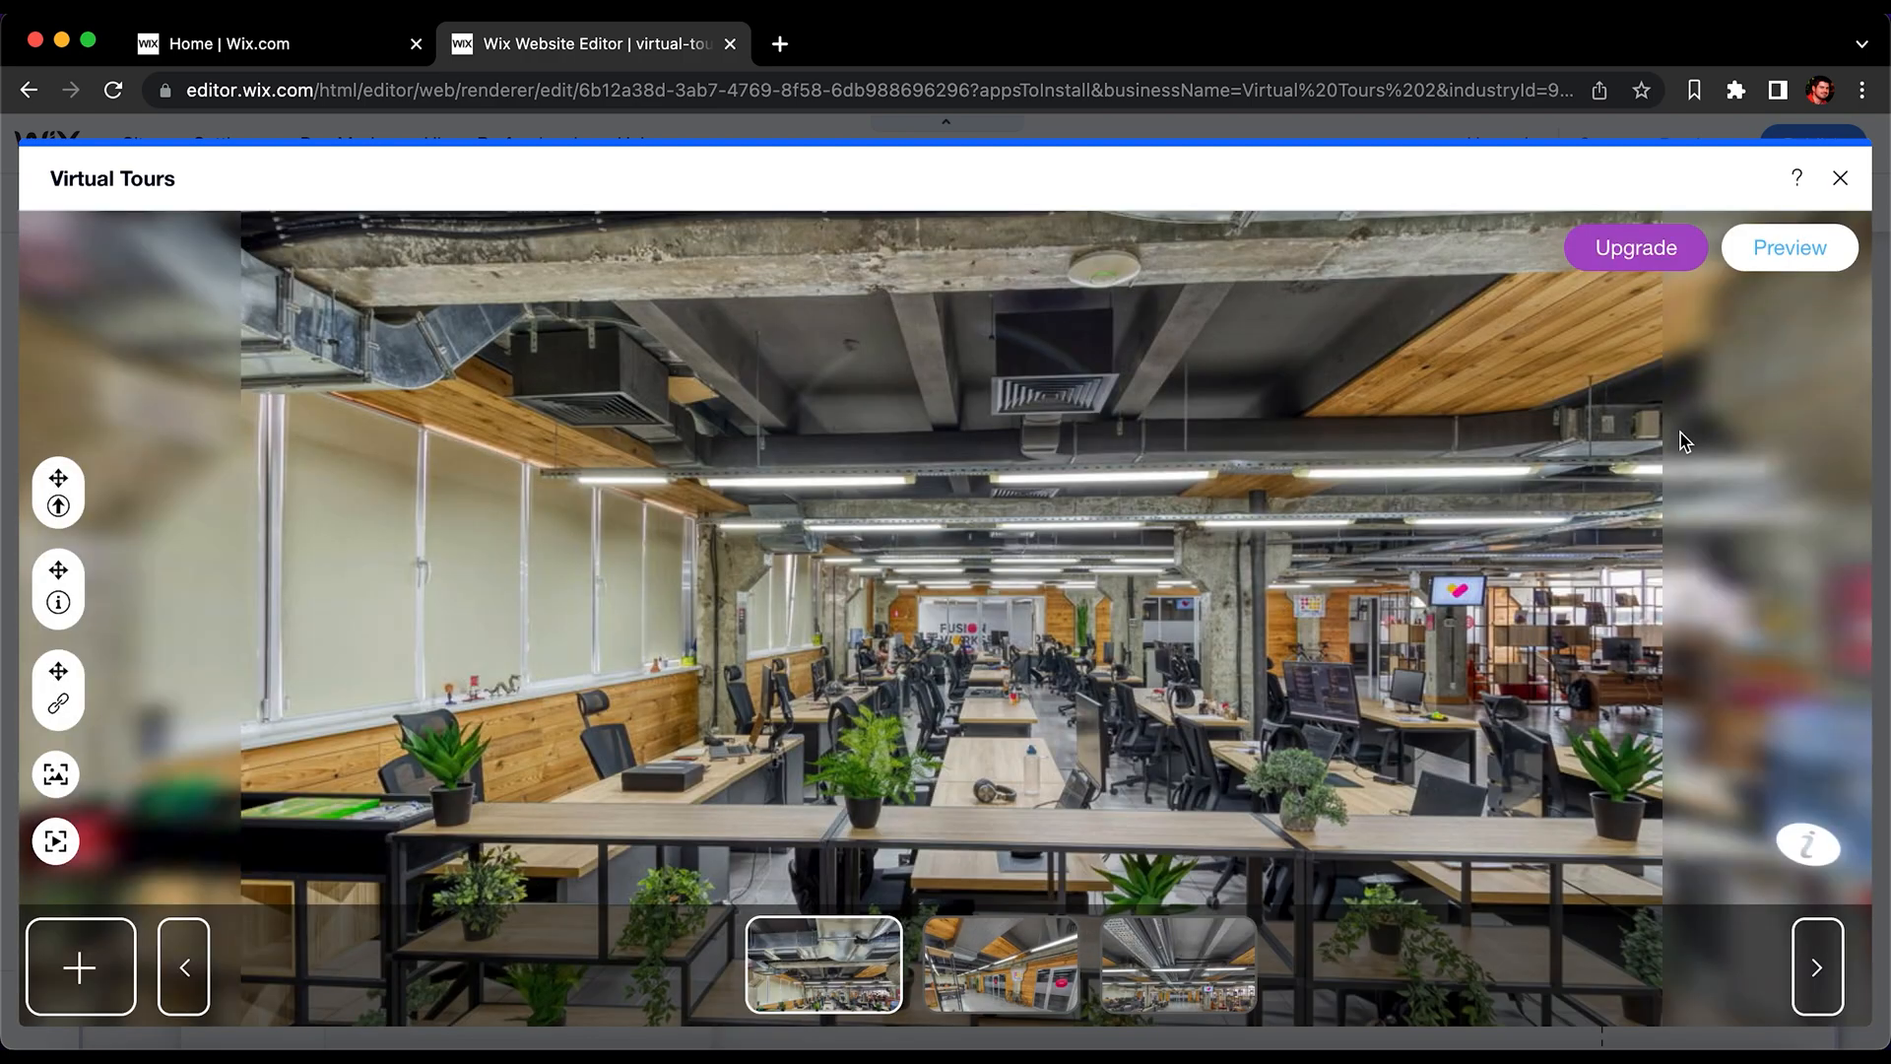
pyautogui.moveTo(1504, 783); pyautogui.dragTo(1219, 590)
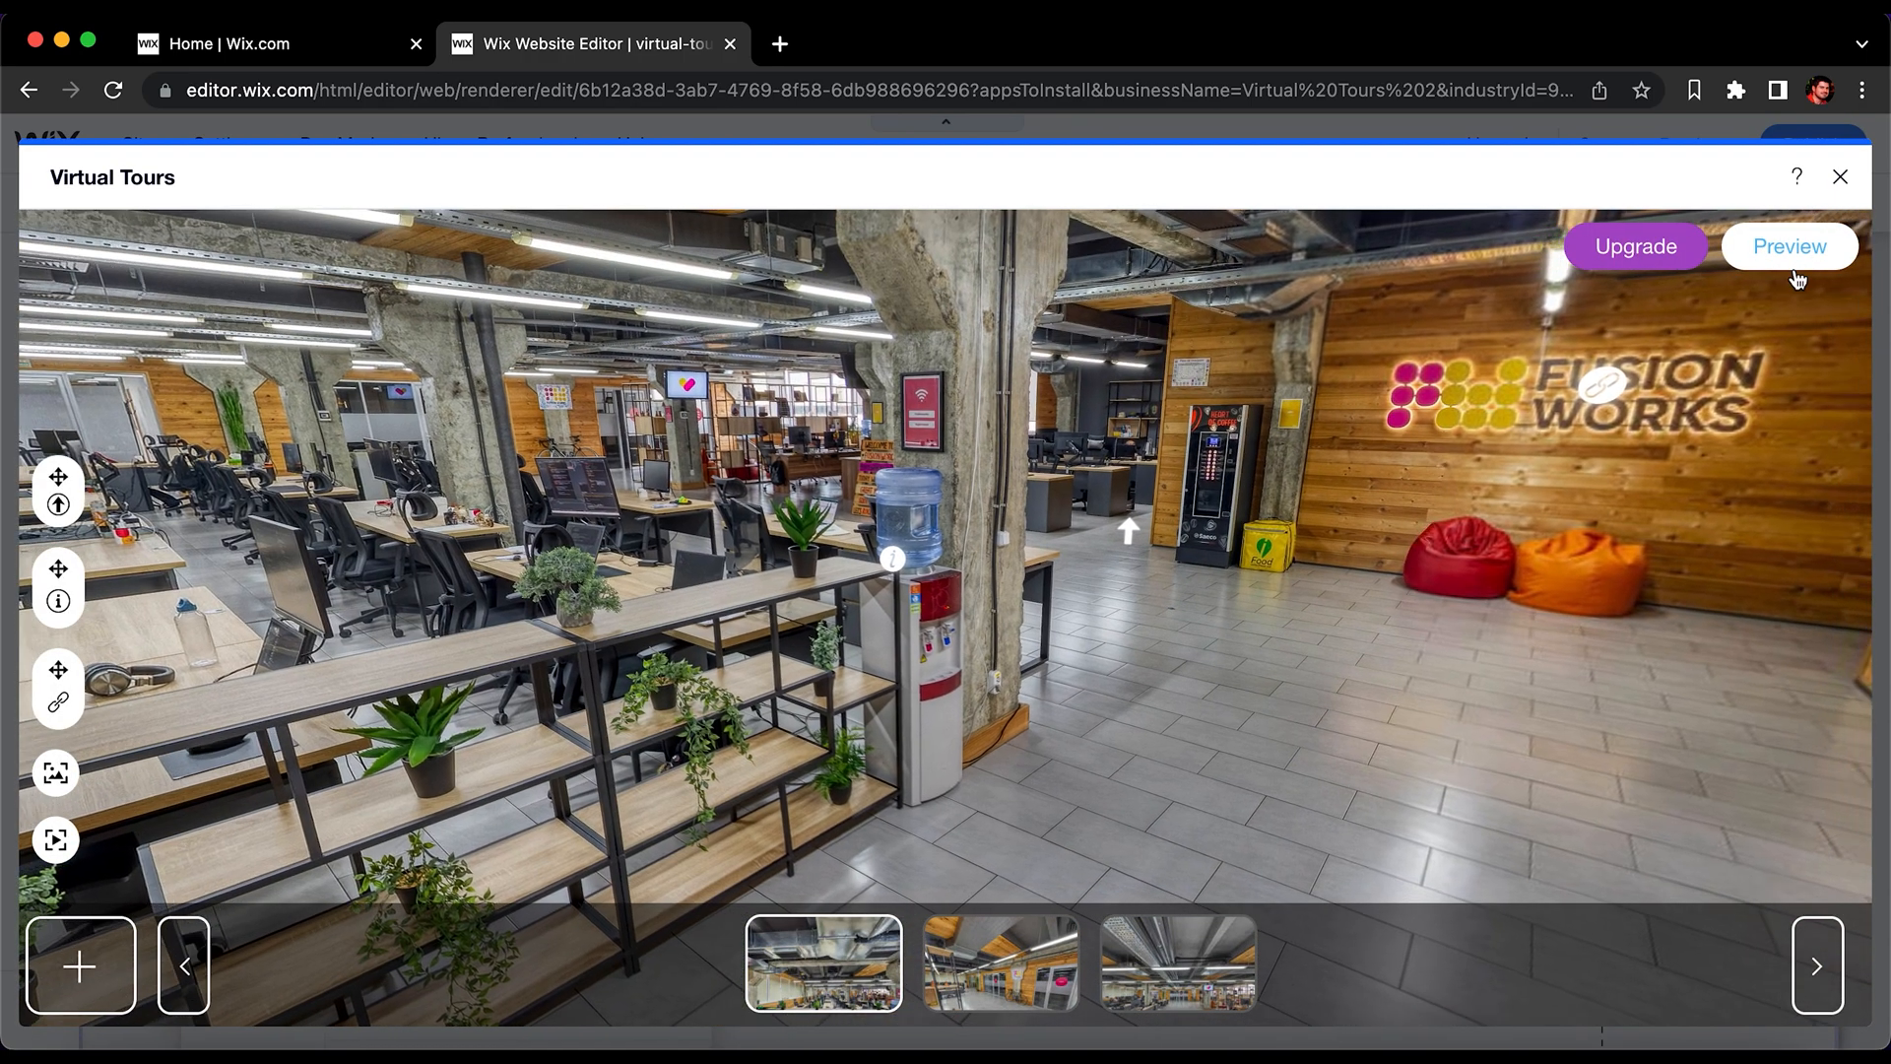
# Step: Preview the tour and follow the arrow hotspots from 01.jpg to 03.jpg, into 05.jpg, back to 03.jpg and back to 01.jpg
pyautogui.click(1791, 246)
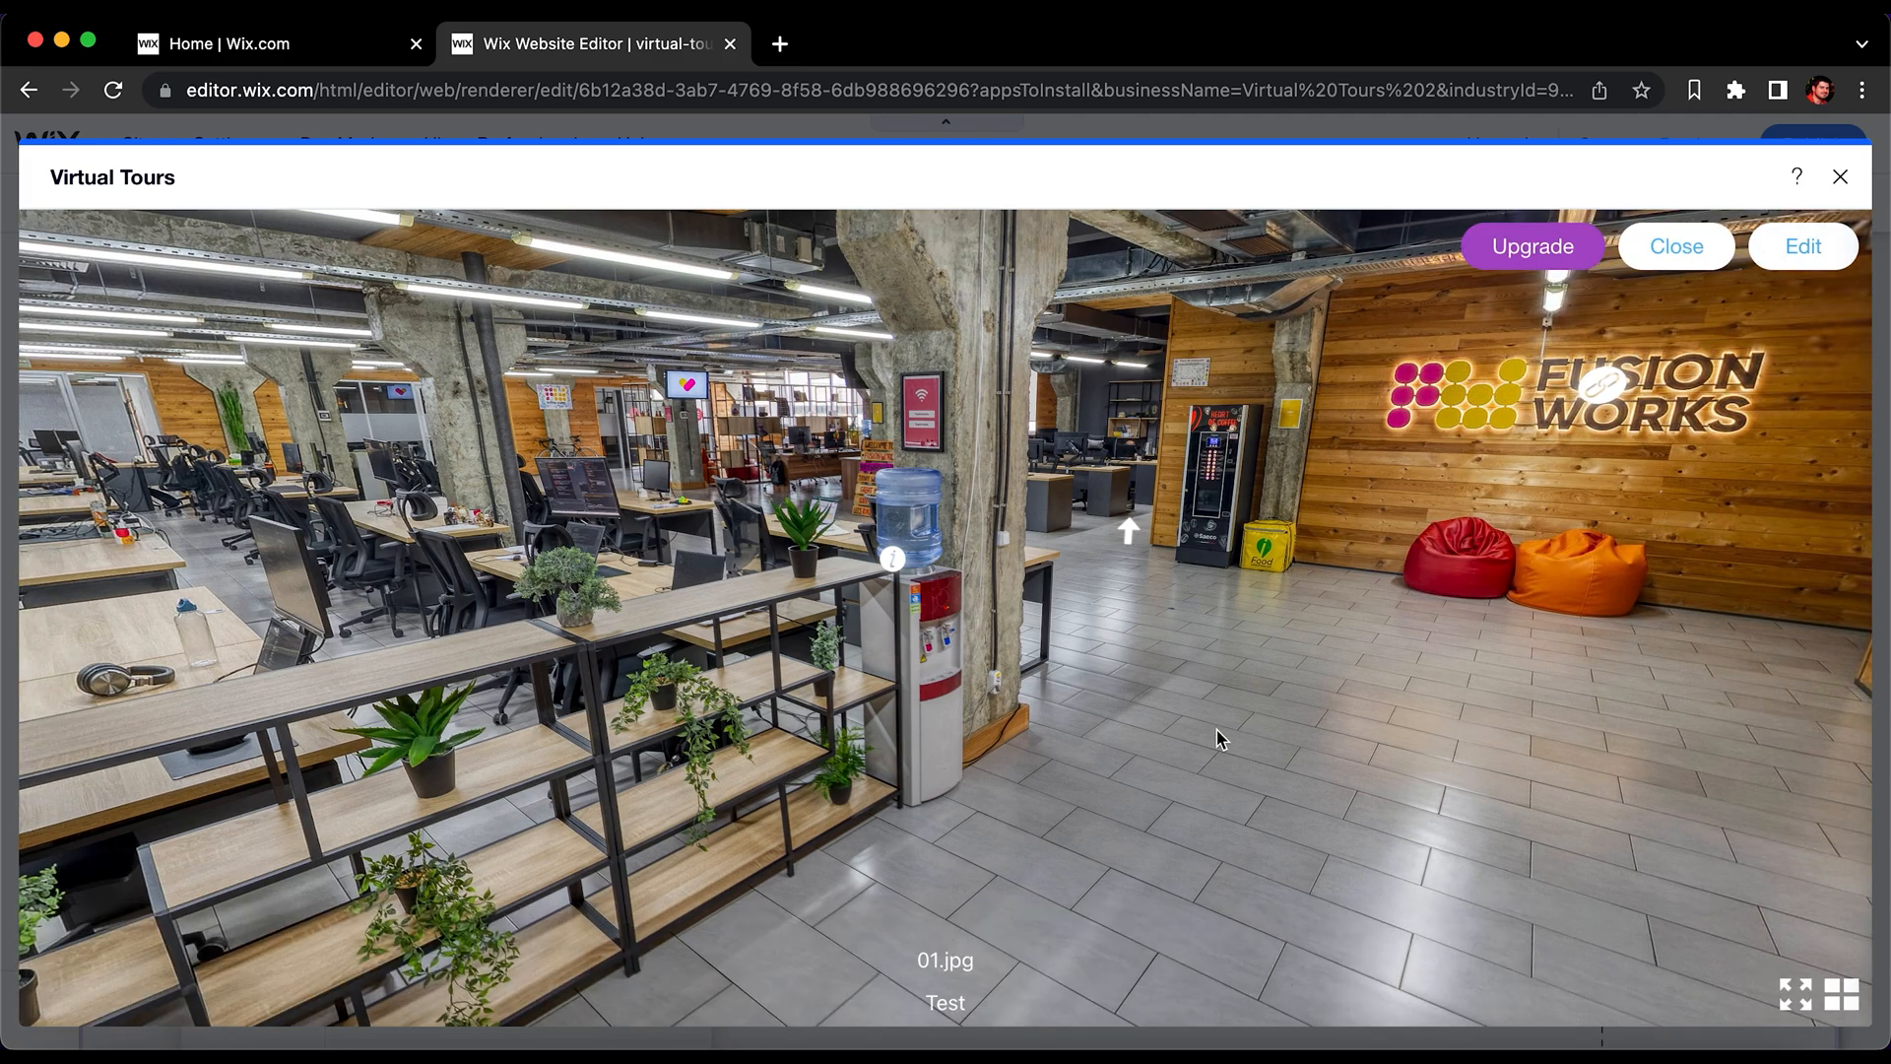
pyautogui.click(1130, 530)
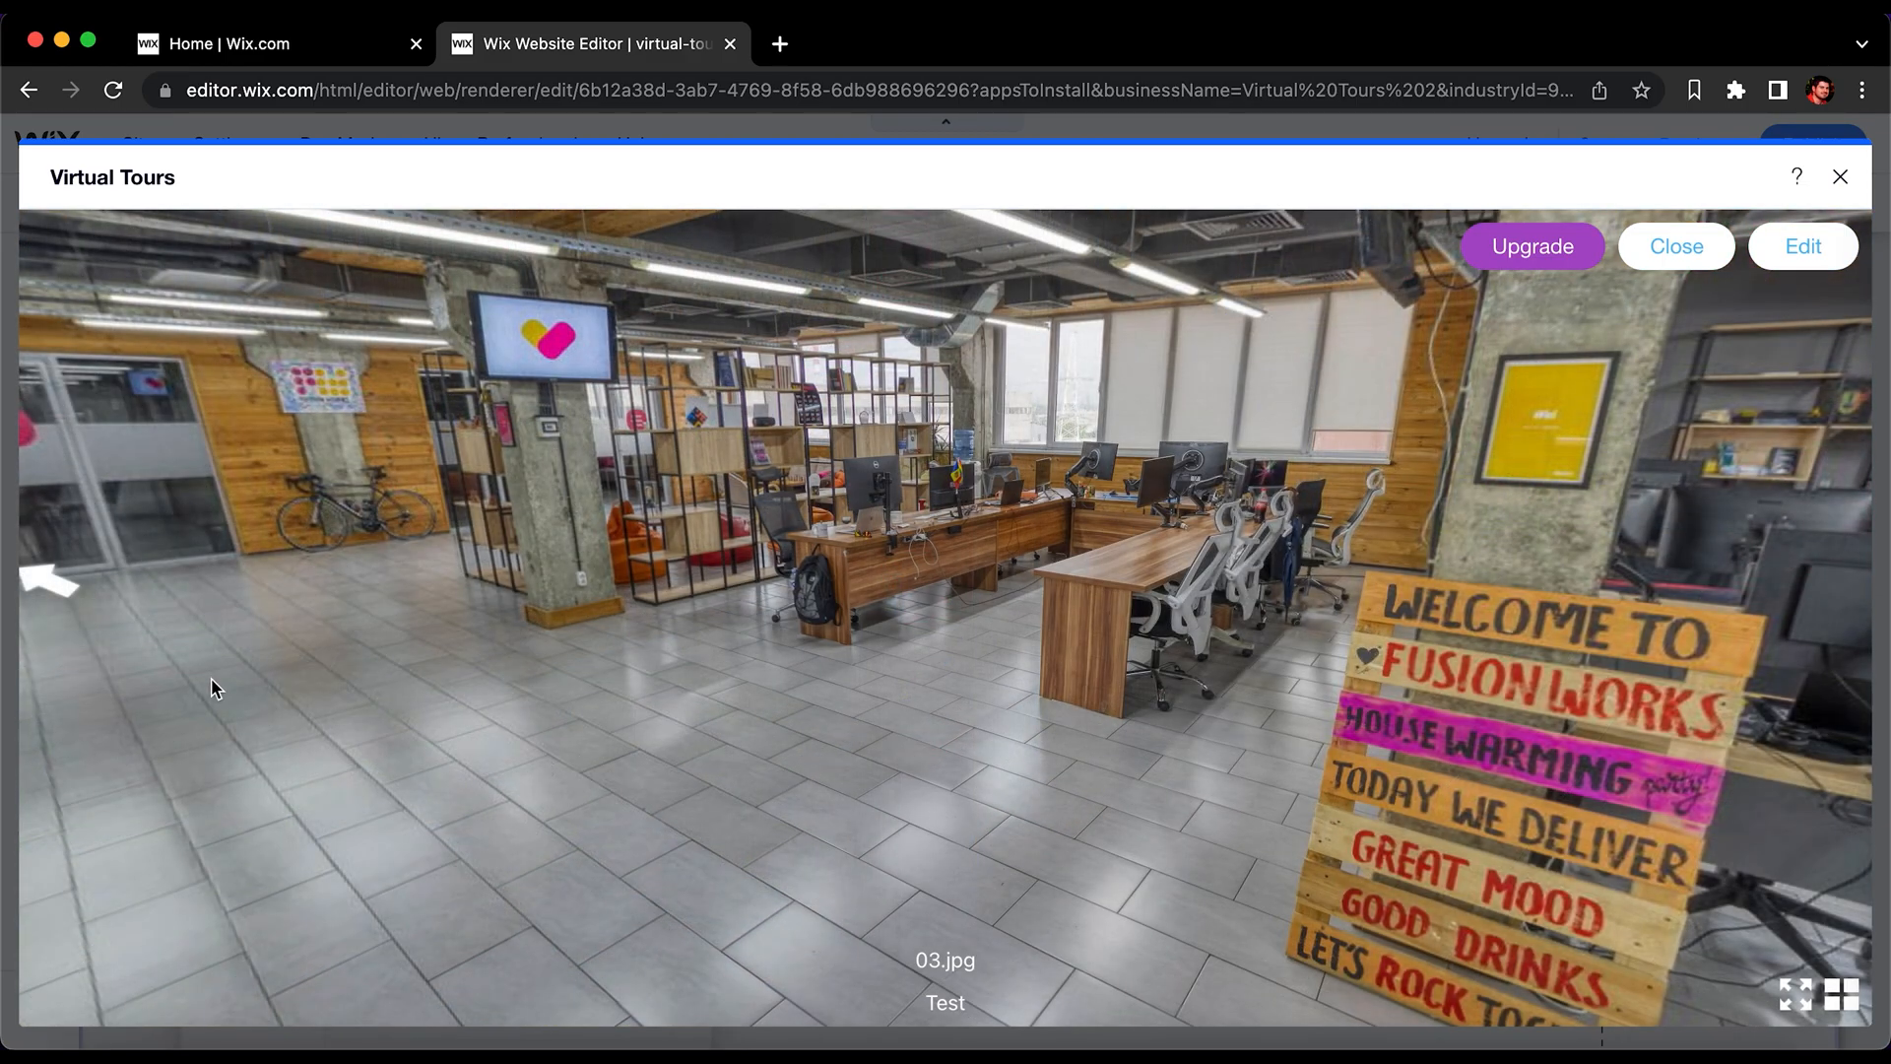
pyautogui.click(83, 595)
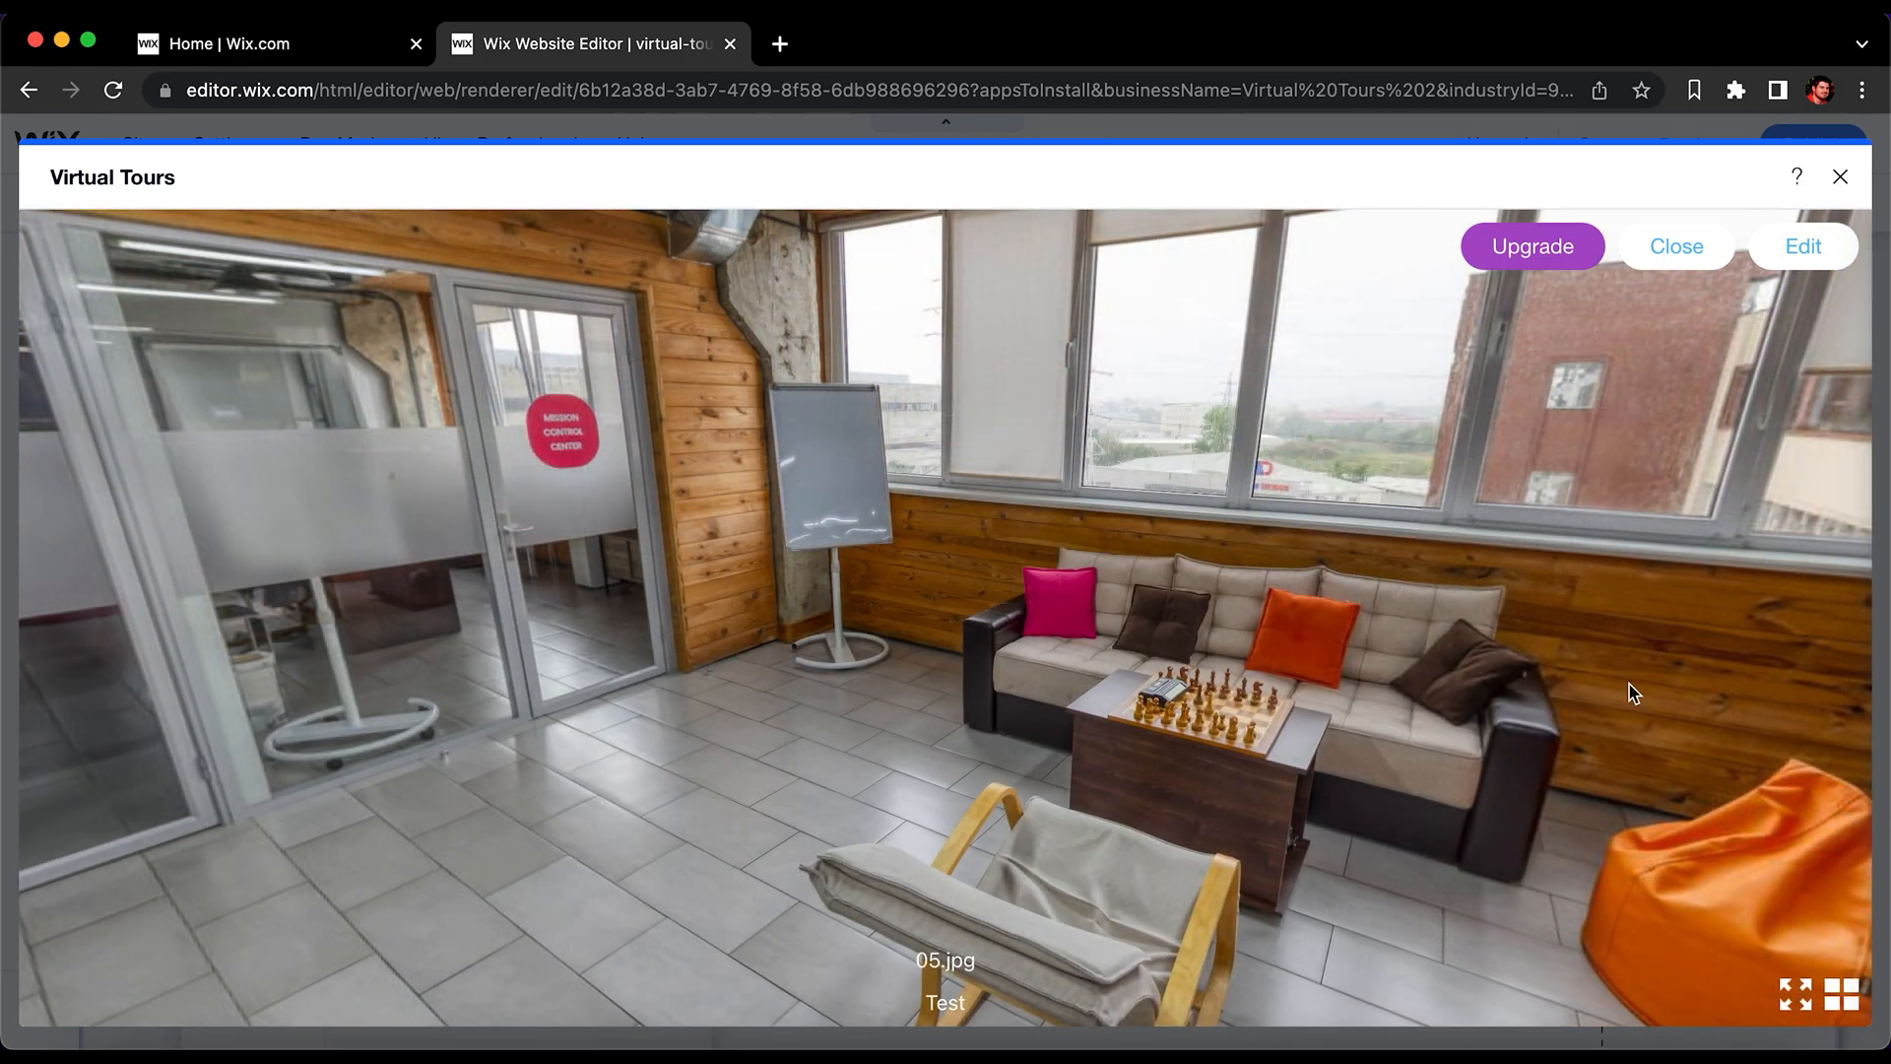
pyautogui.moveTo(1629, 685); pyautogui.dragTo(502, 486)
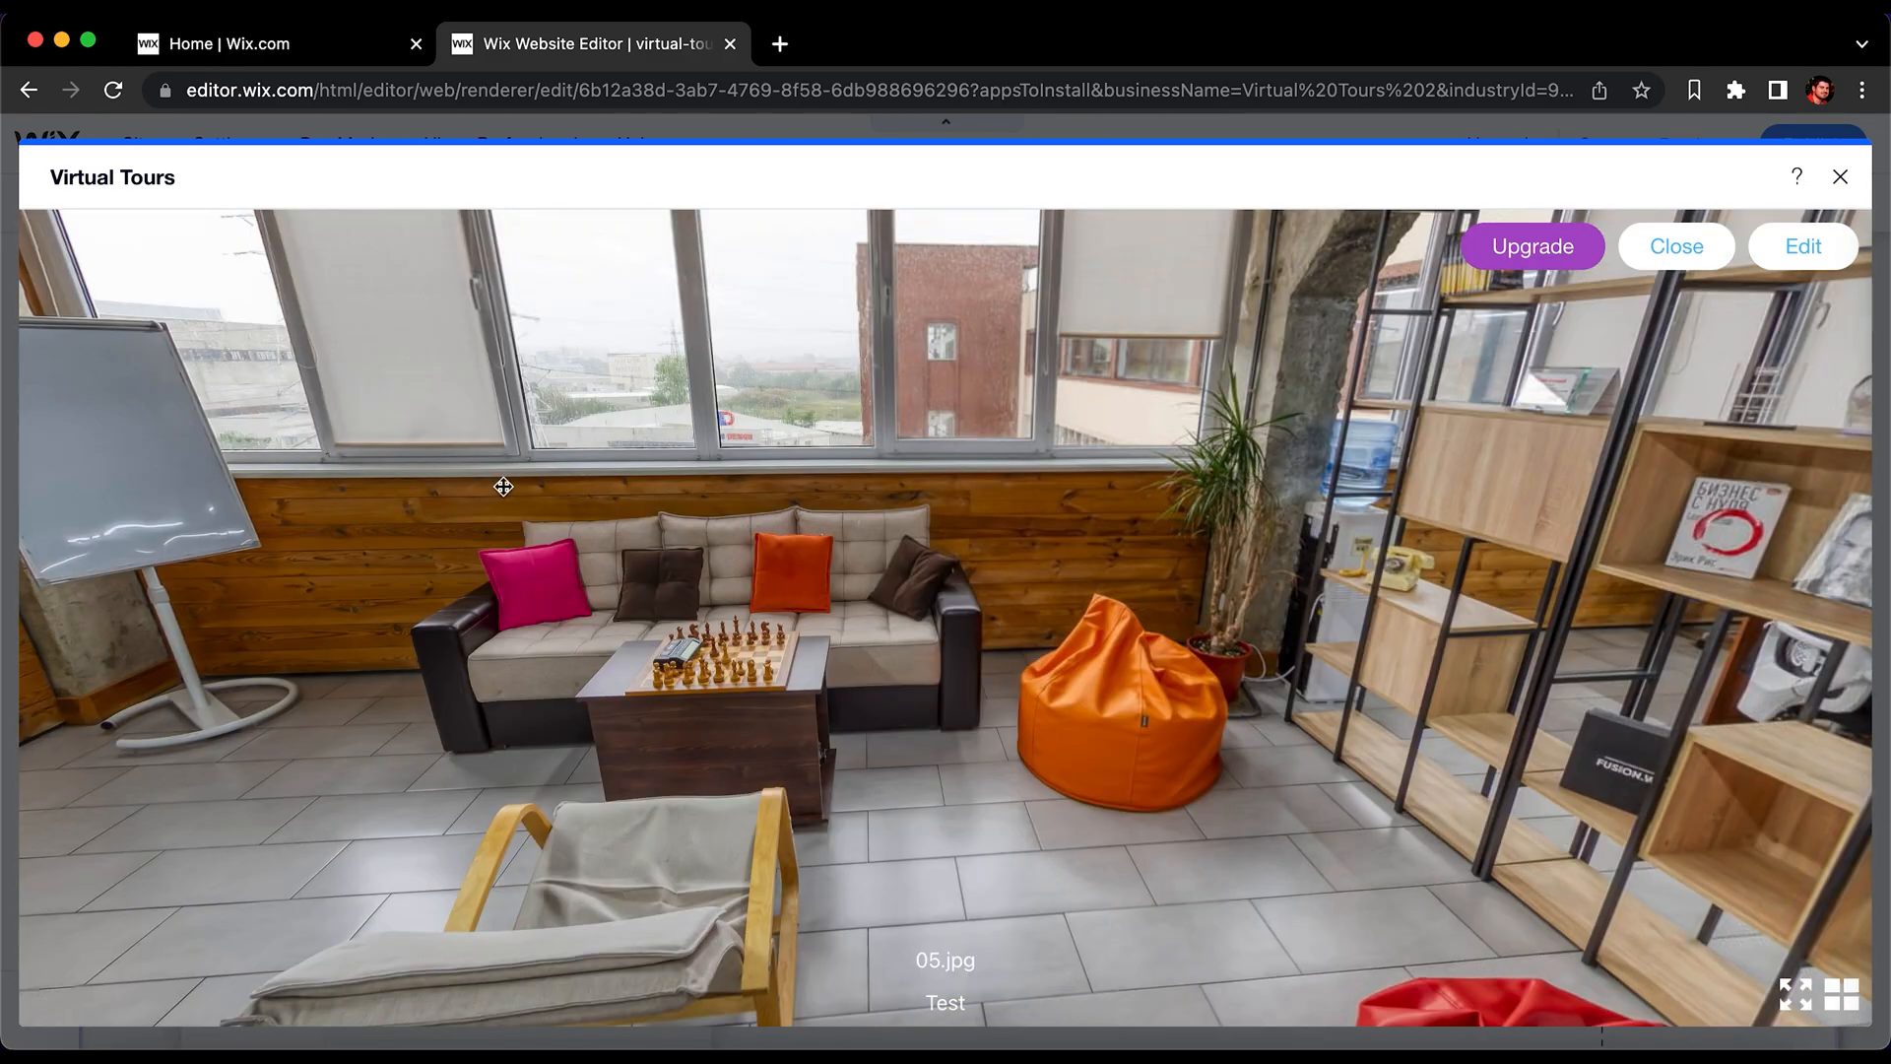
pyautogui.moveTo(1528, 682); pyautogui.dragTo(1105, 640)
pyautogui.click(1005, 646)
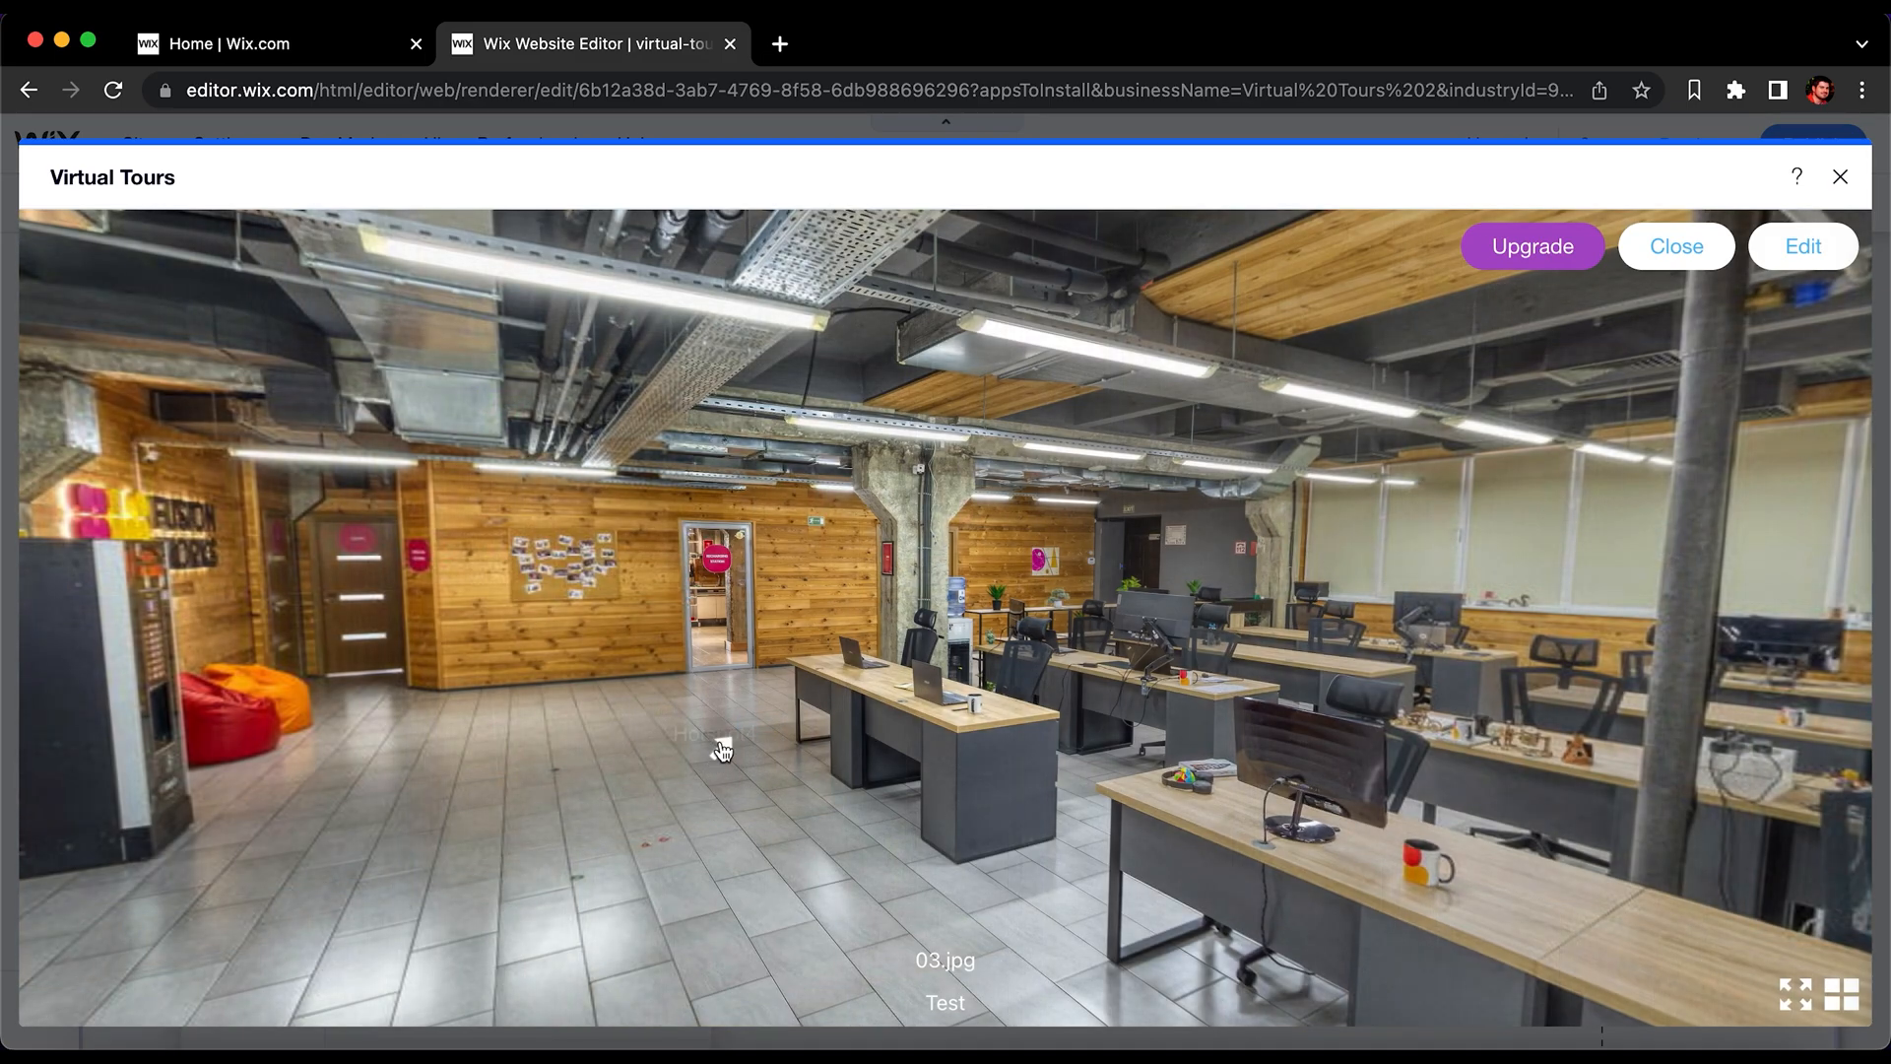
pyautogui.click(722, 751)
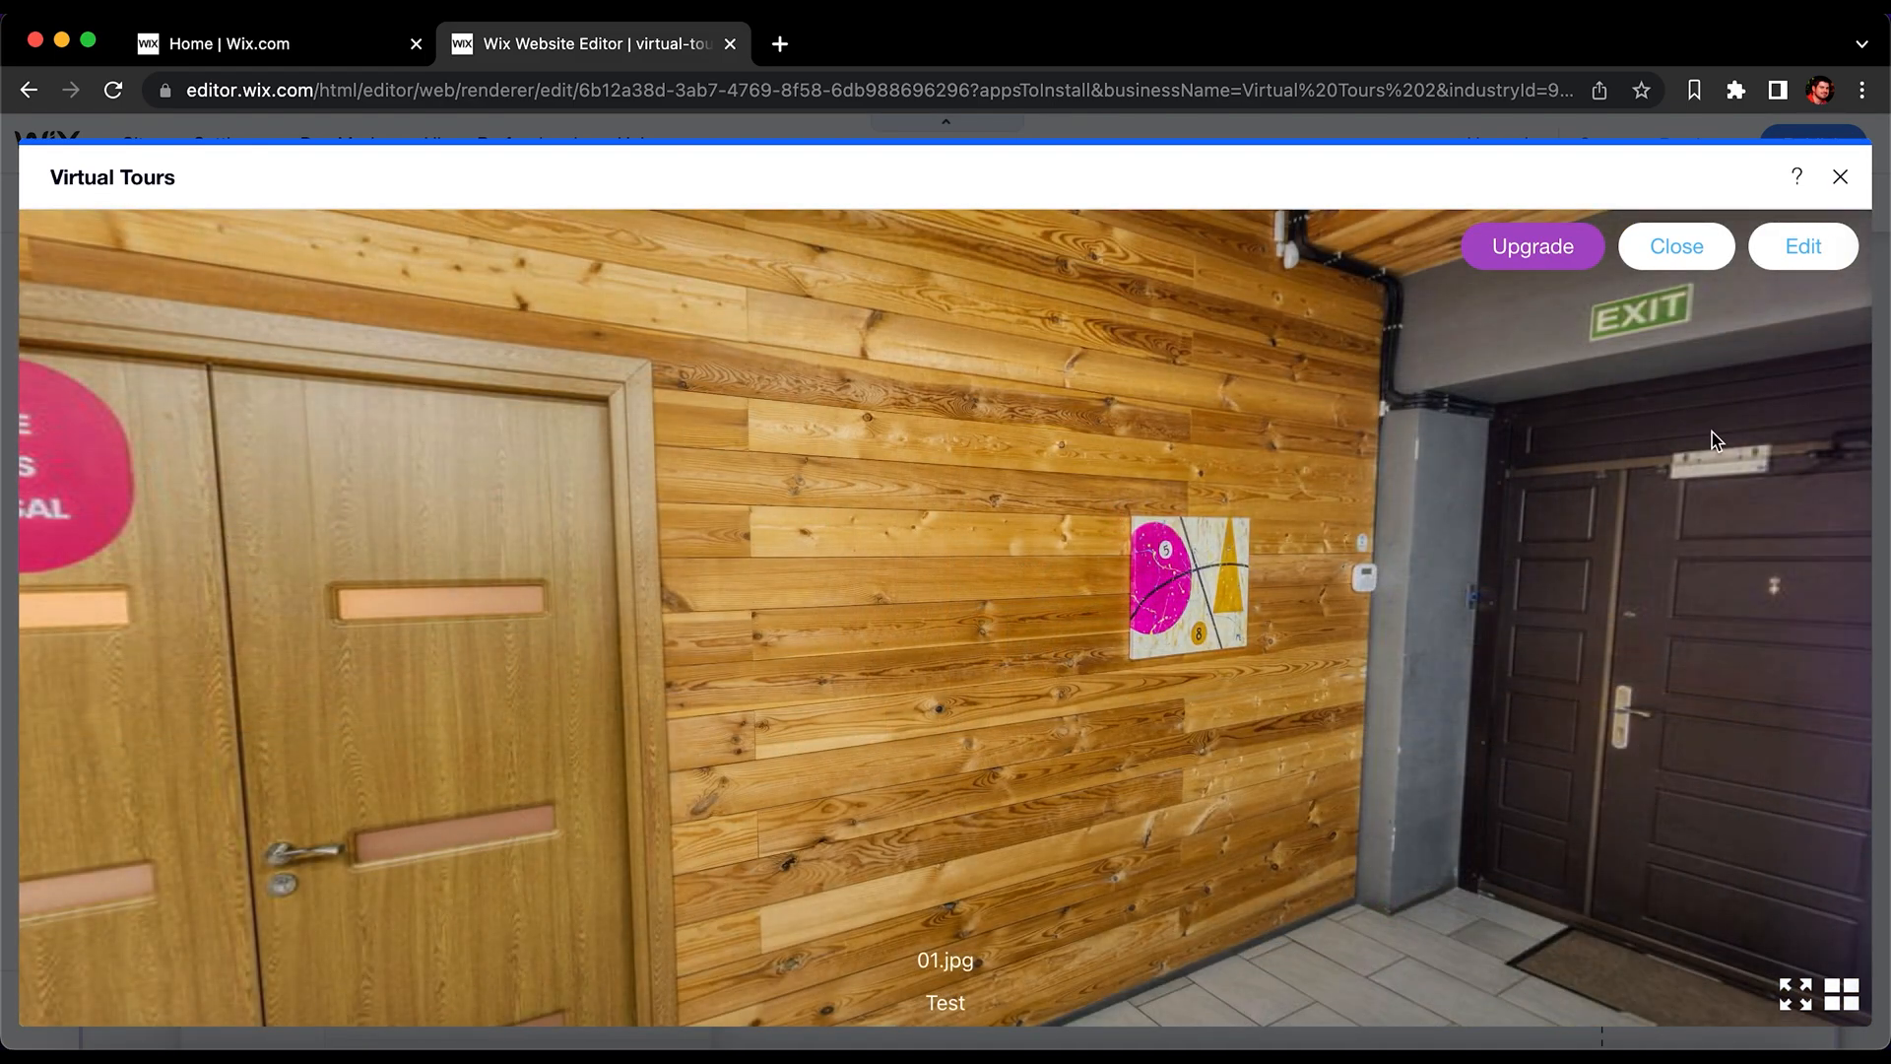
# Step: Return to editing, turn 01.jpg to show the shelves and Fusion Works wall, and set this view as the image's thumbnail
pyautogui.click(1804, 248)
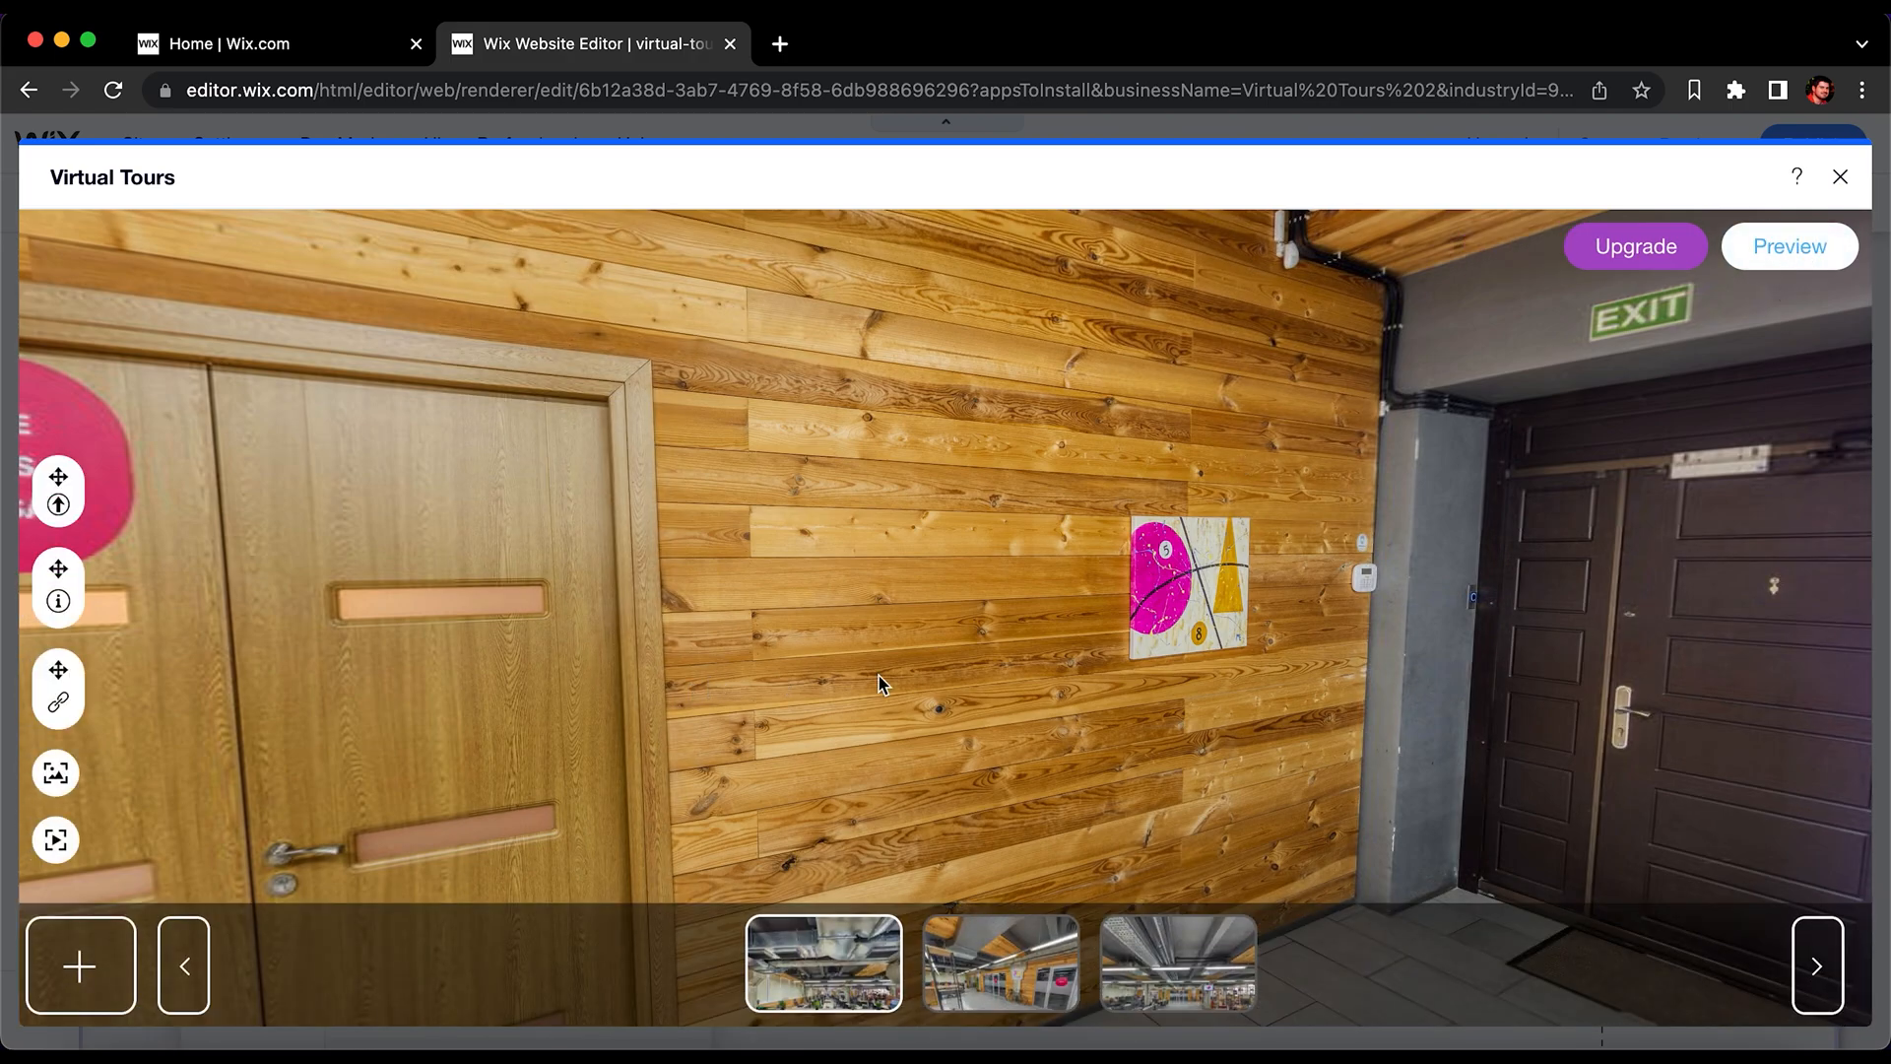
pyautogui.moveTo(880, 683)
pyautogui.mouseDown()
pyautogui.moveTo(506, 578)
pyautogui.moveTo(1884, 687)
pyautogui.moveTo(1830, 785)
pyautogui.mouseUp()
pyautogui.moveTo(621, 642); pyautogui.dragTo(1164, 550)
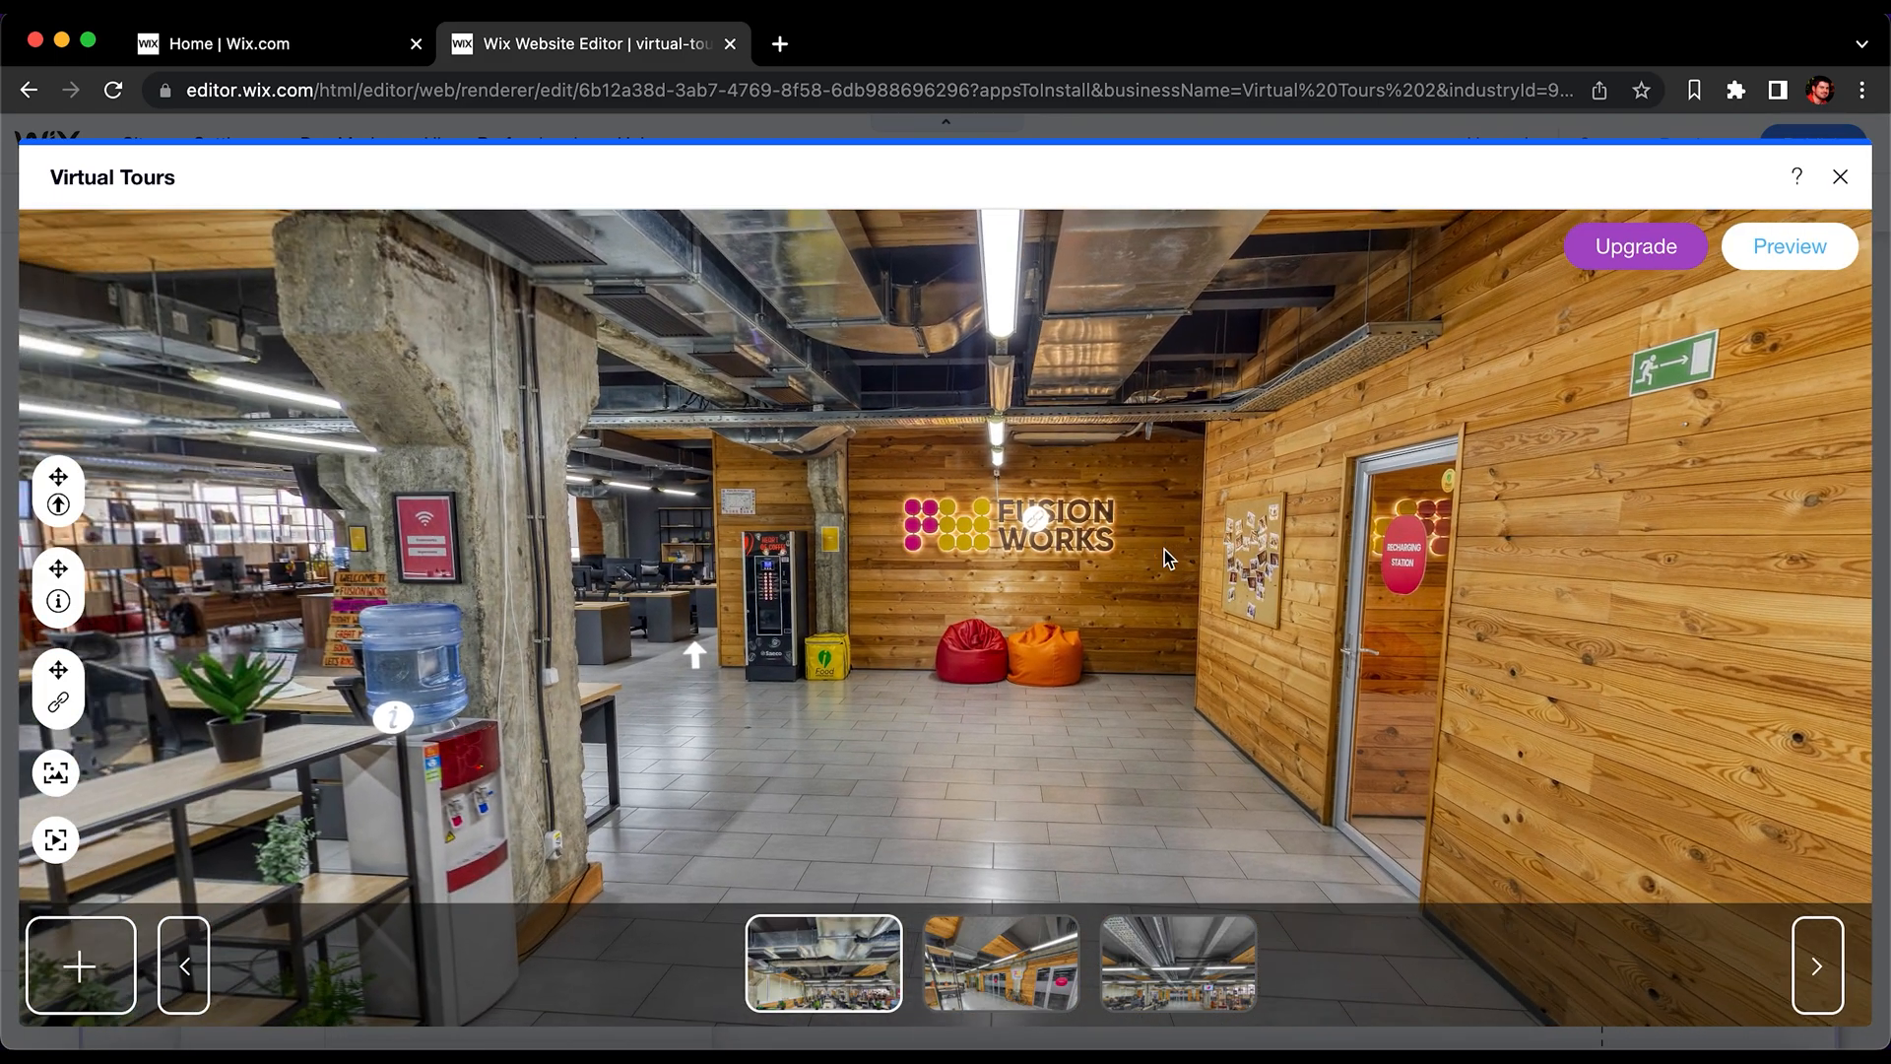
pyautogui.moveTo(877, 748); pyautogui.dragTo(1162, 743)
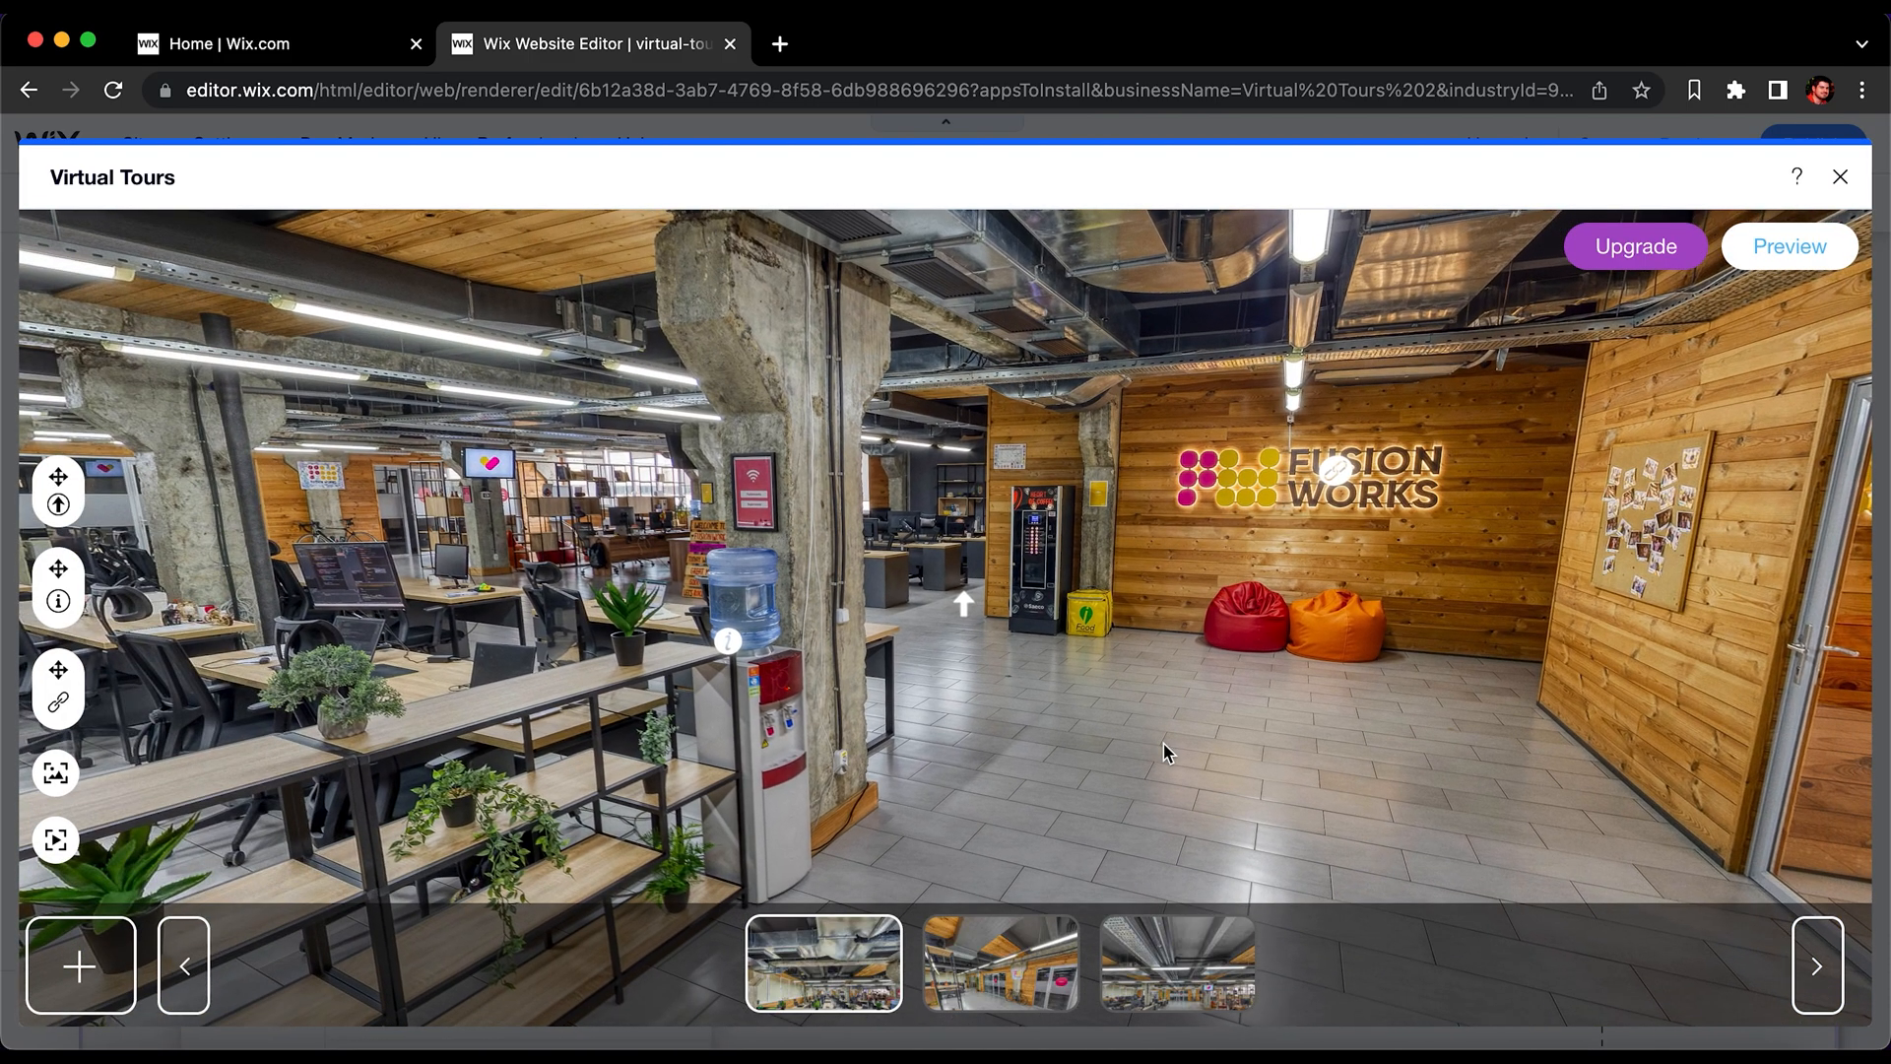
pyautogui.click(54, 785)
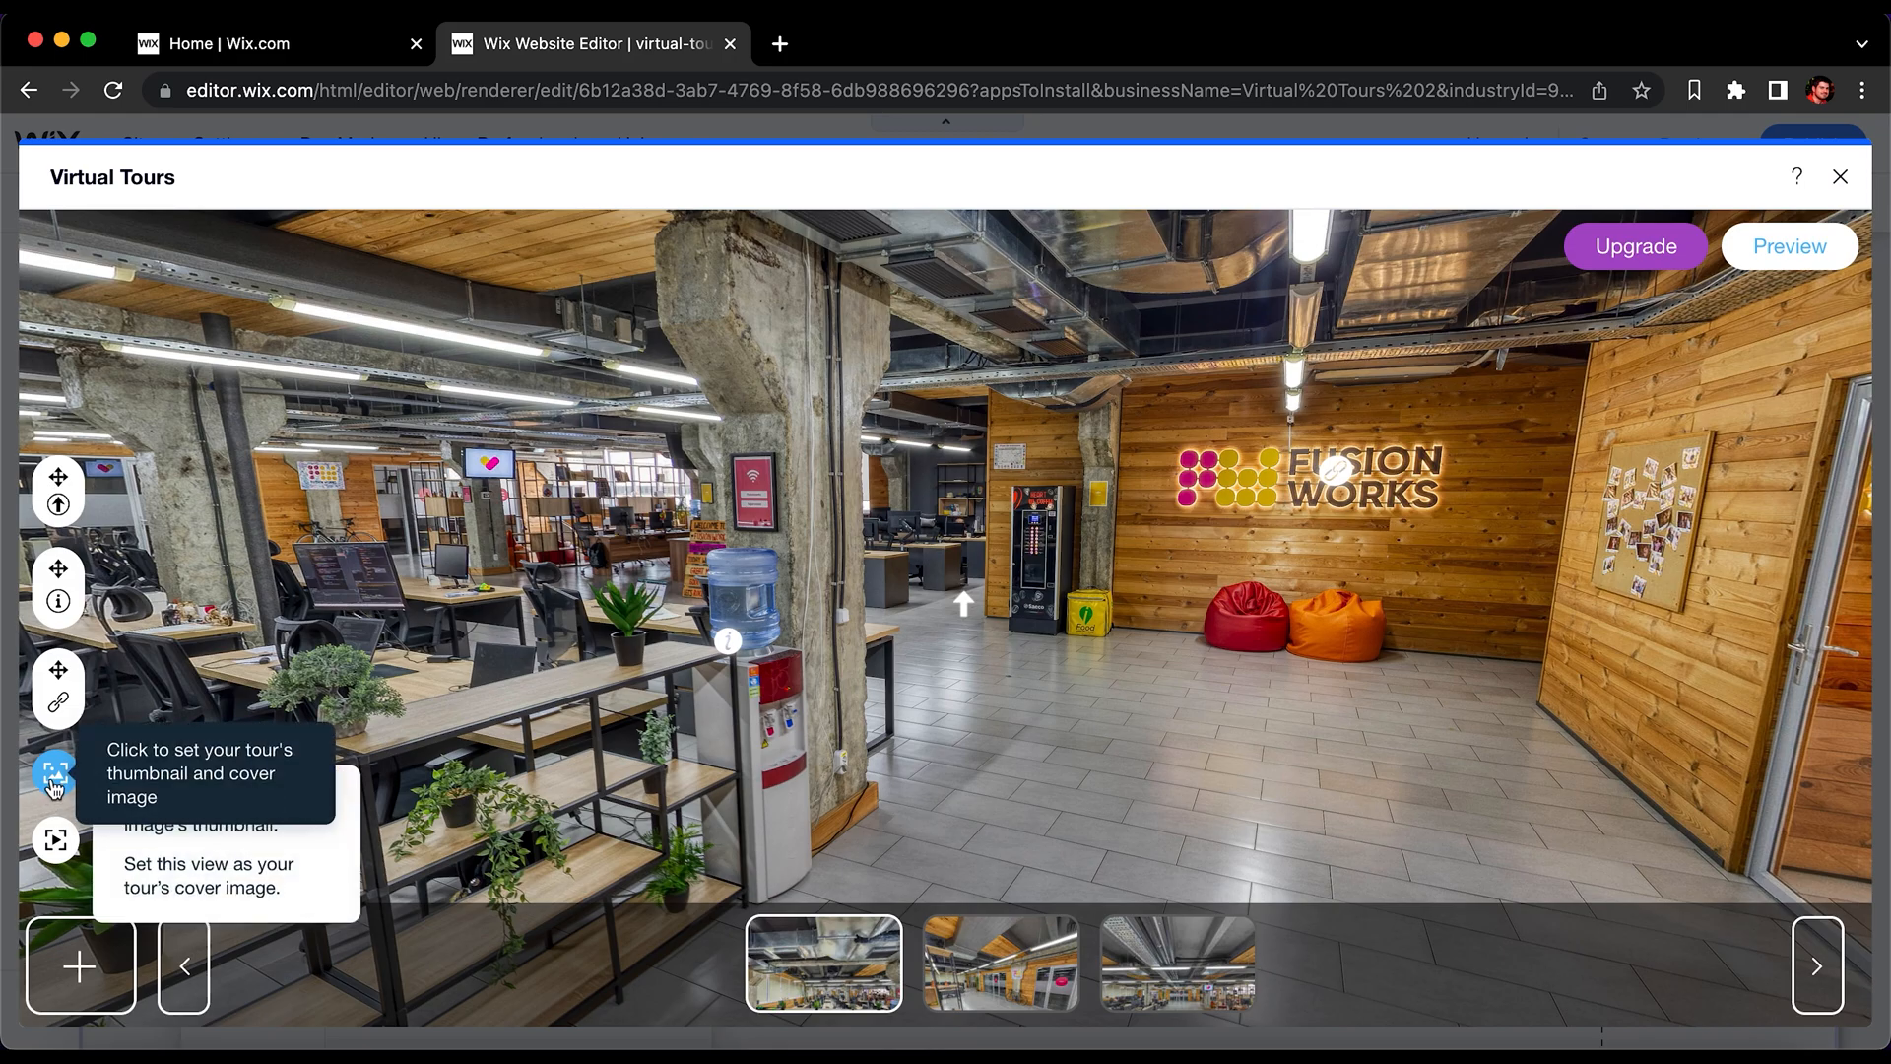
pyautogui.click(285, 827)
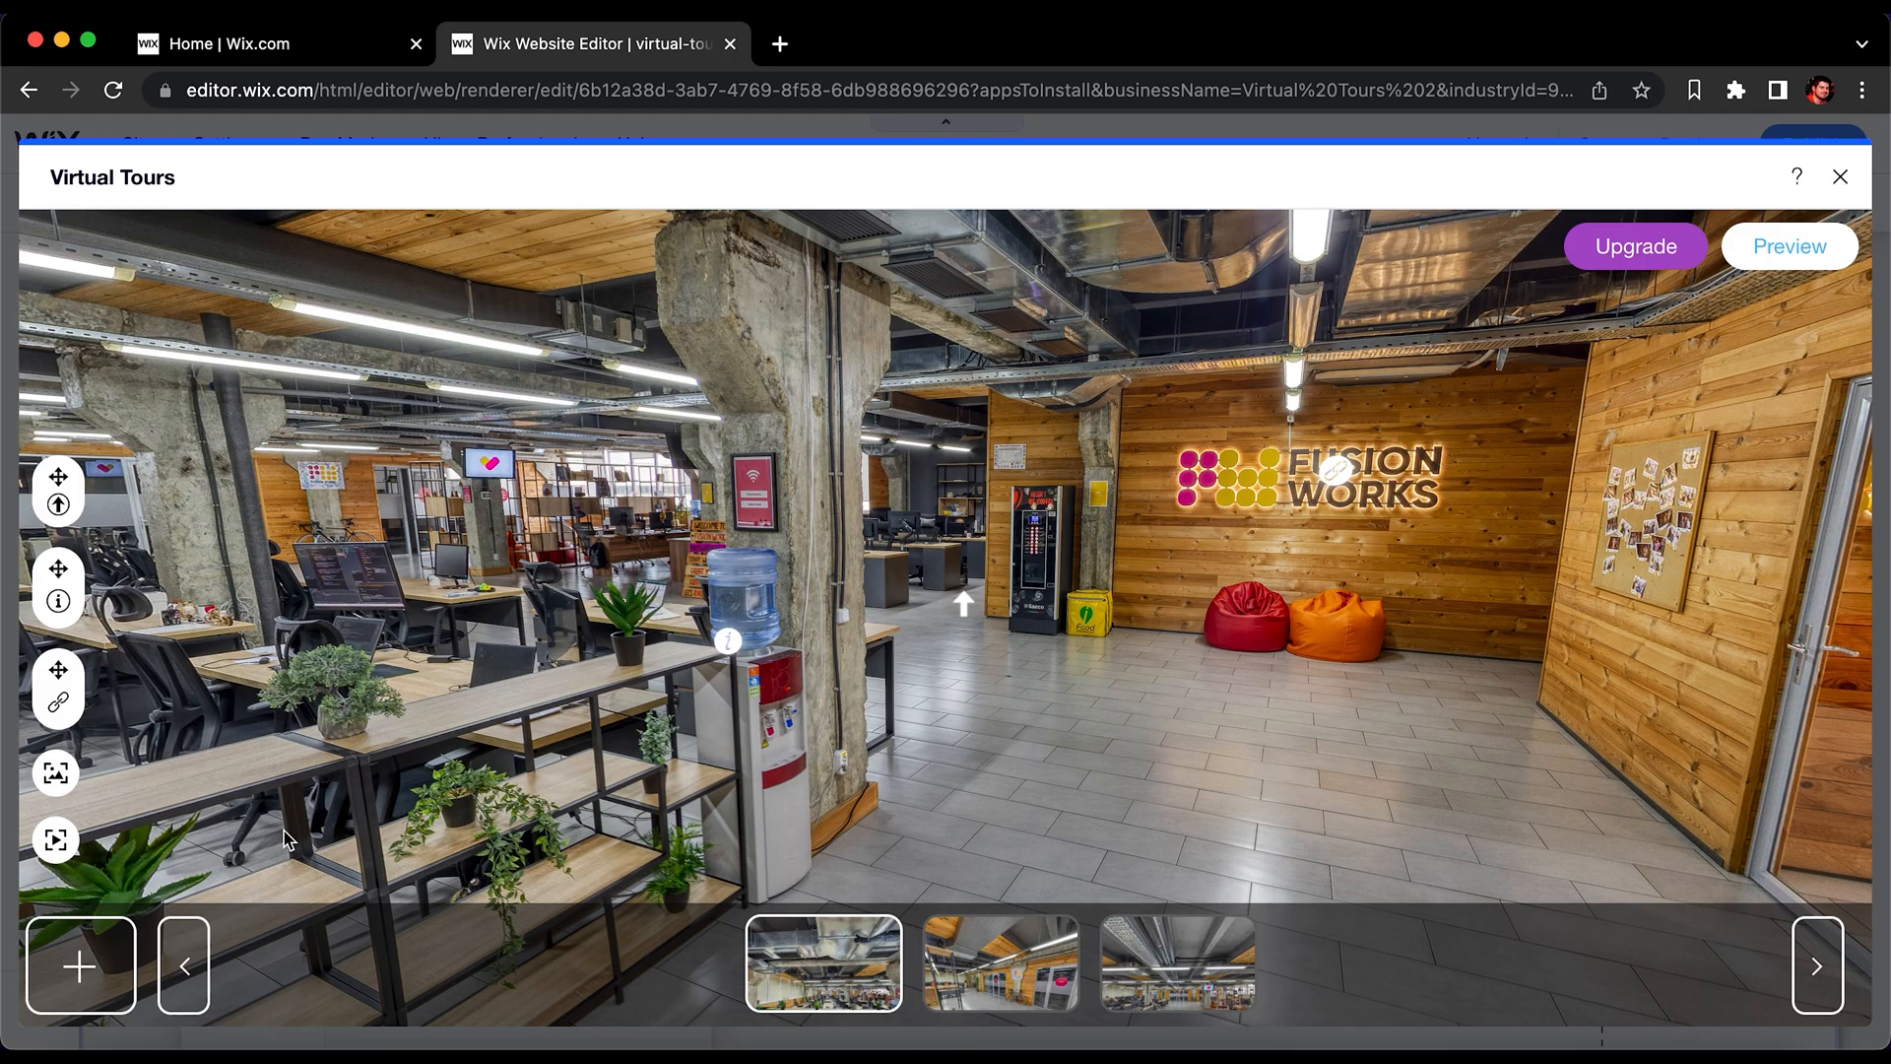
pyautogui.click(67, 796)
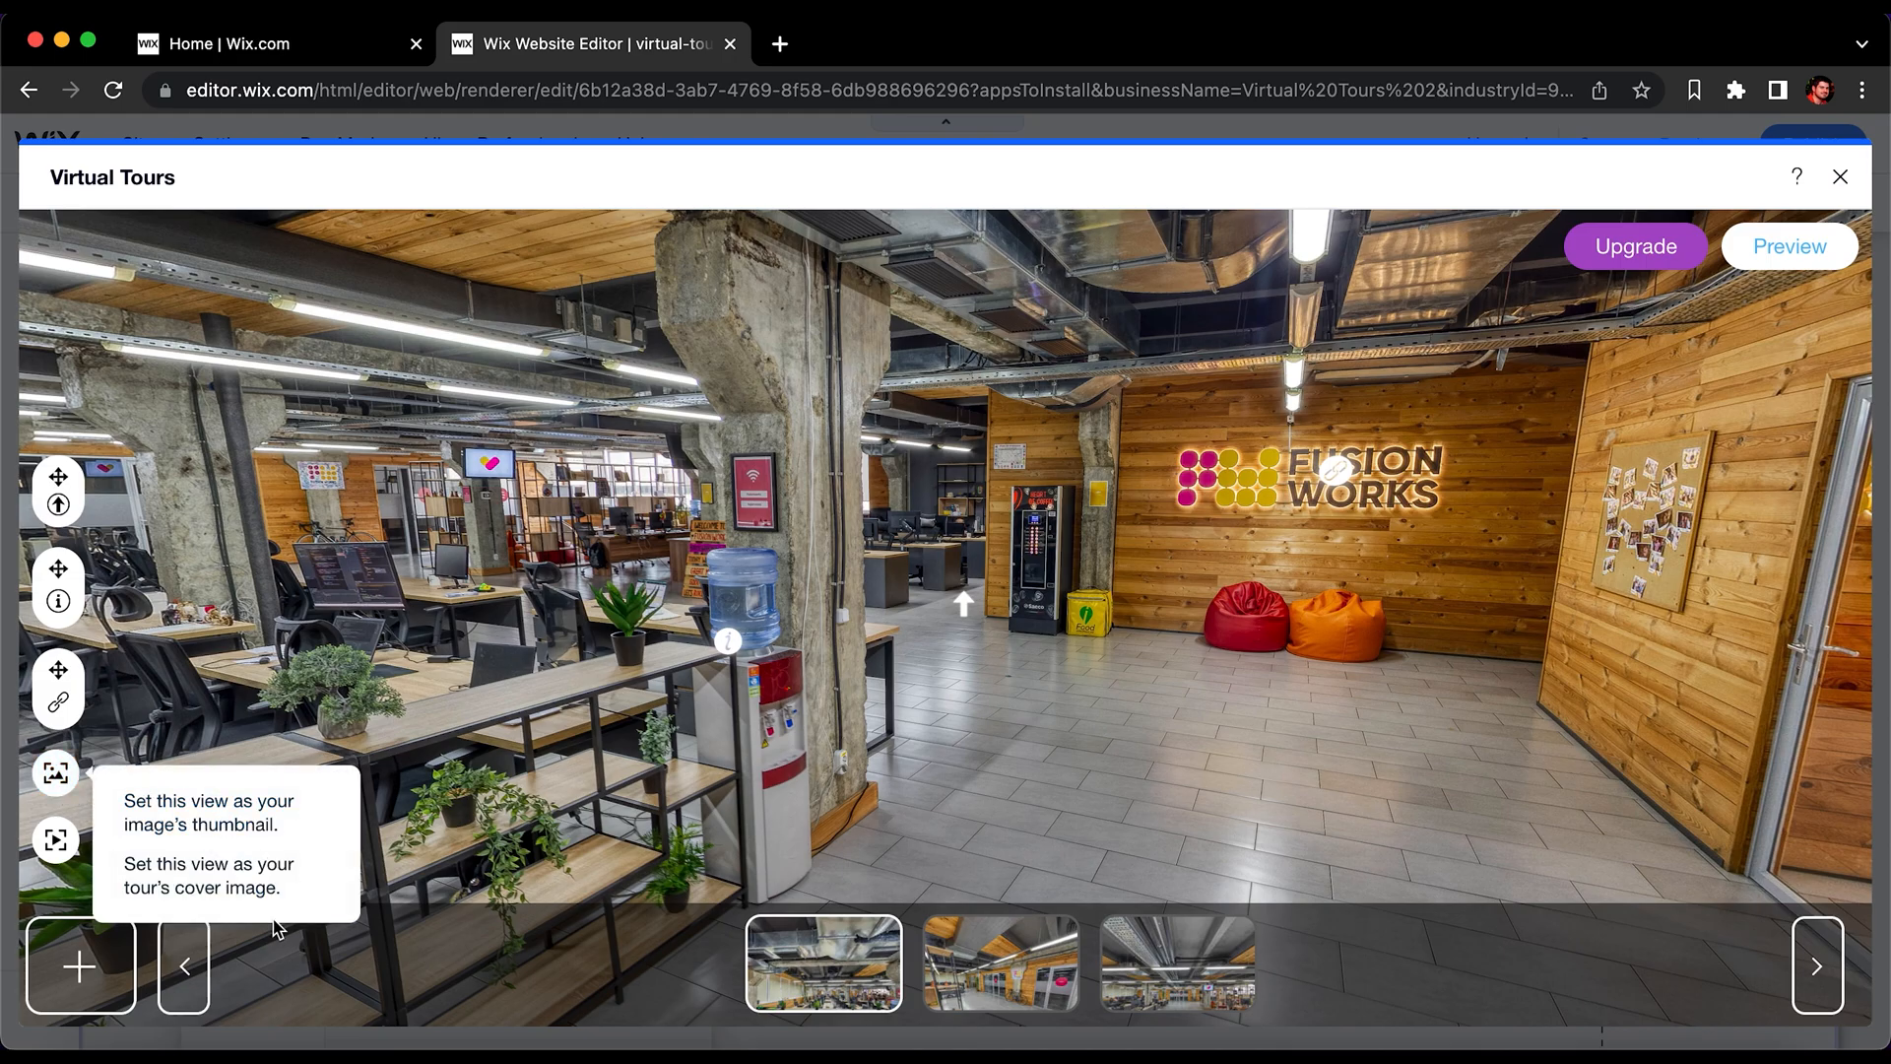
pyautogui.click(217, 813)
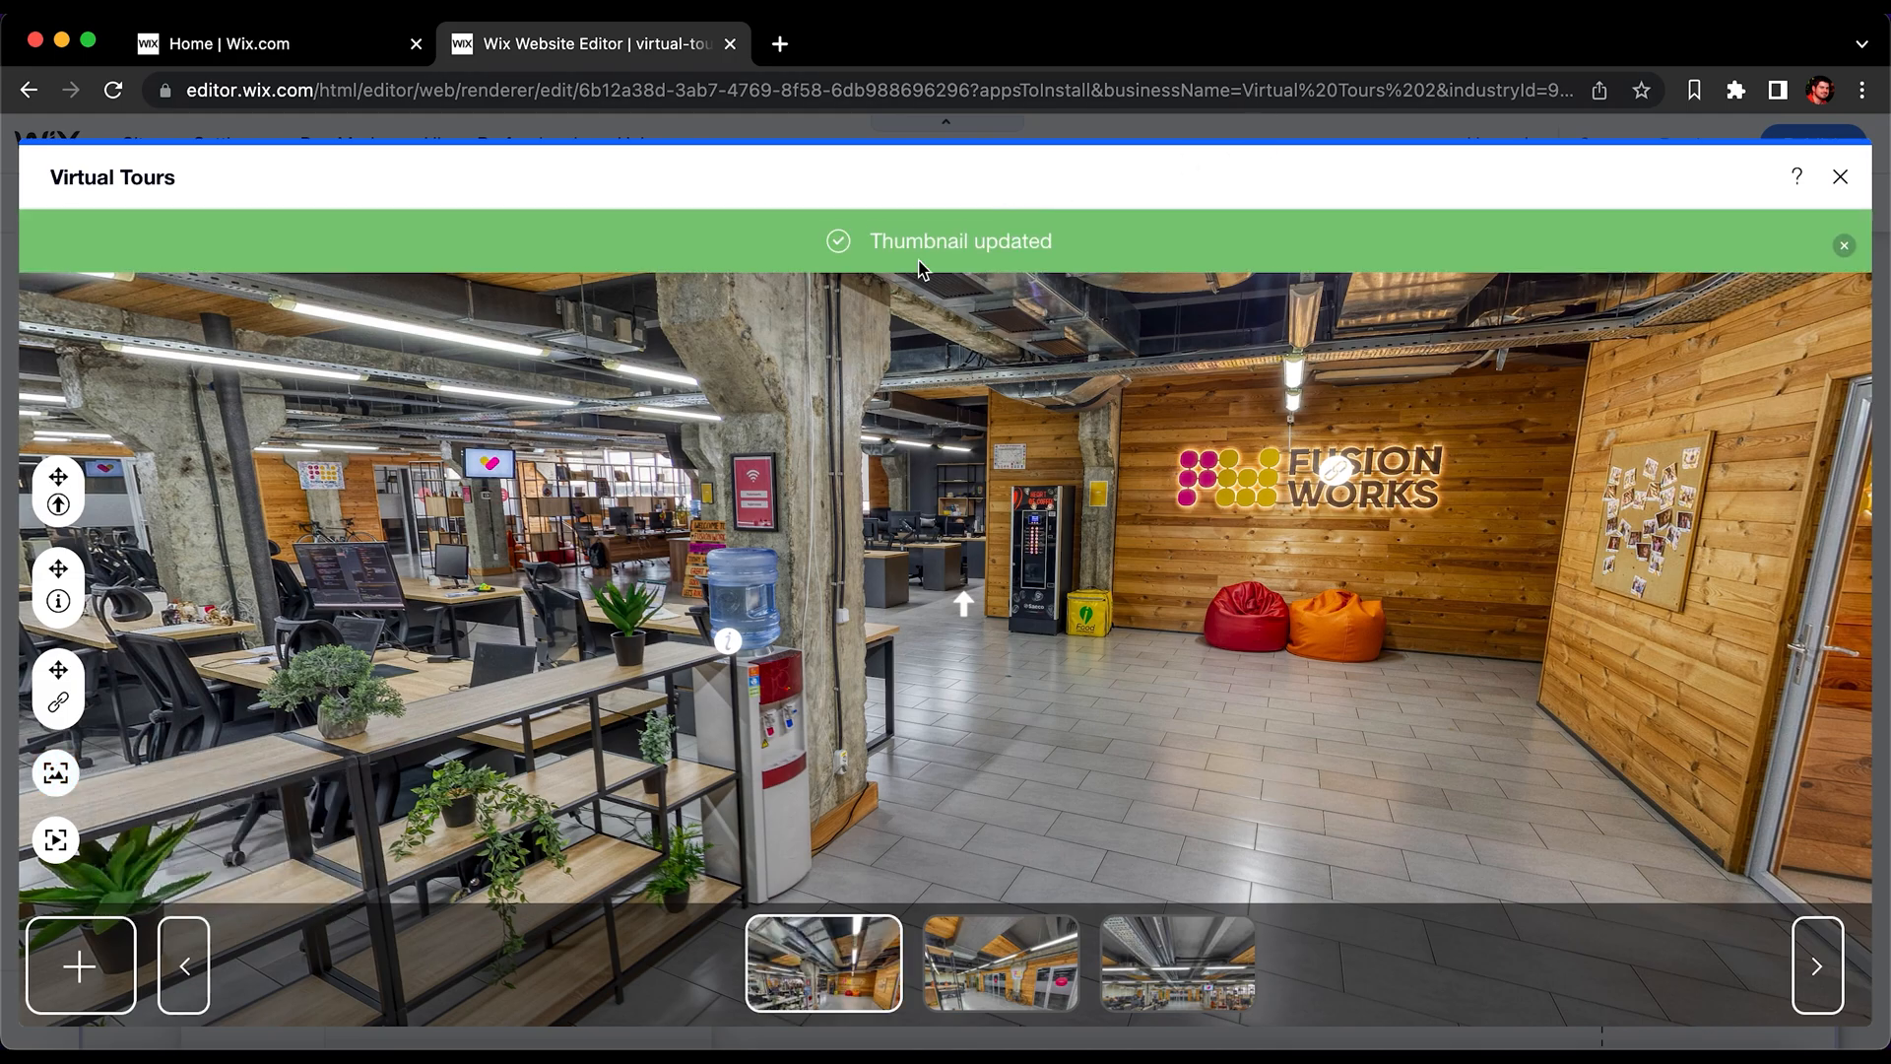
# Step: Set the same view of 01.jpg as the tour's cover image and close the tour editor and the Virtual Tours settings
pyautogui.click(54, 775)
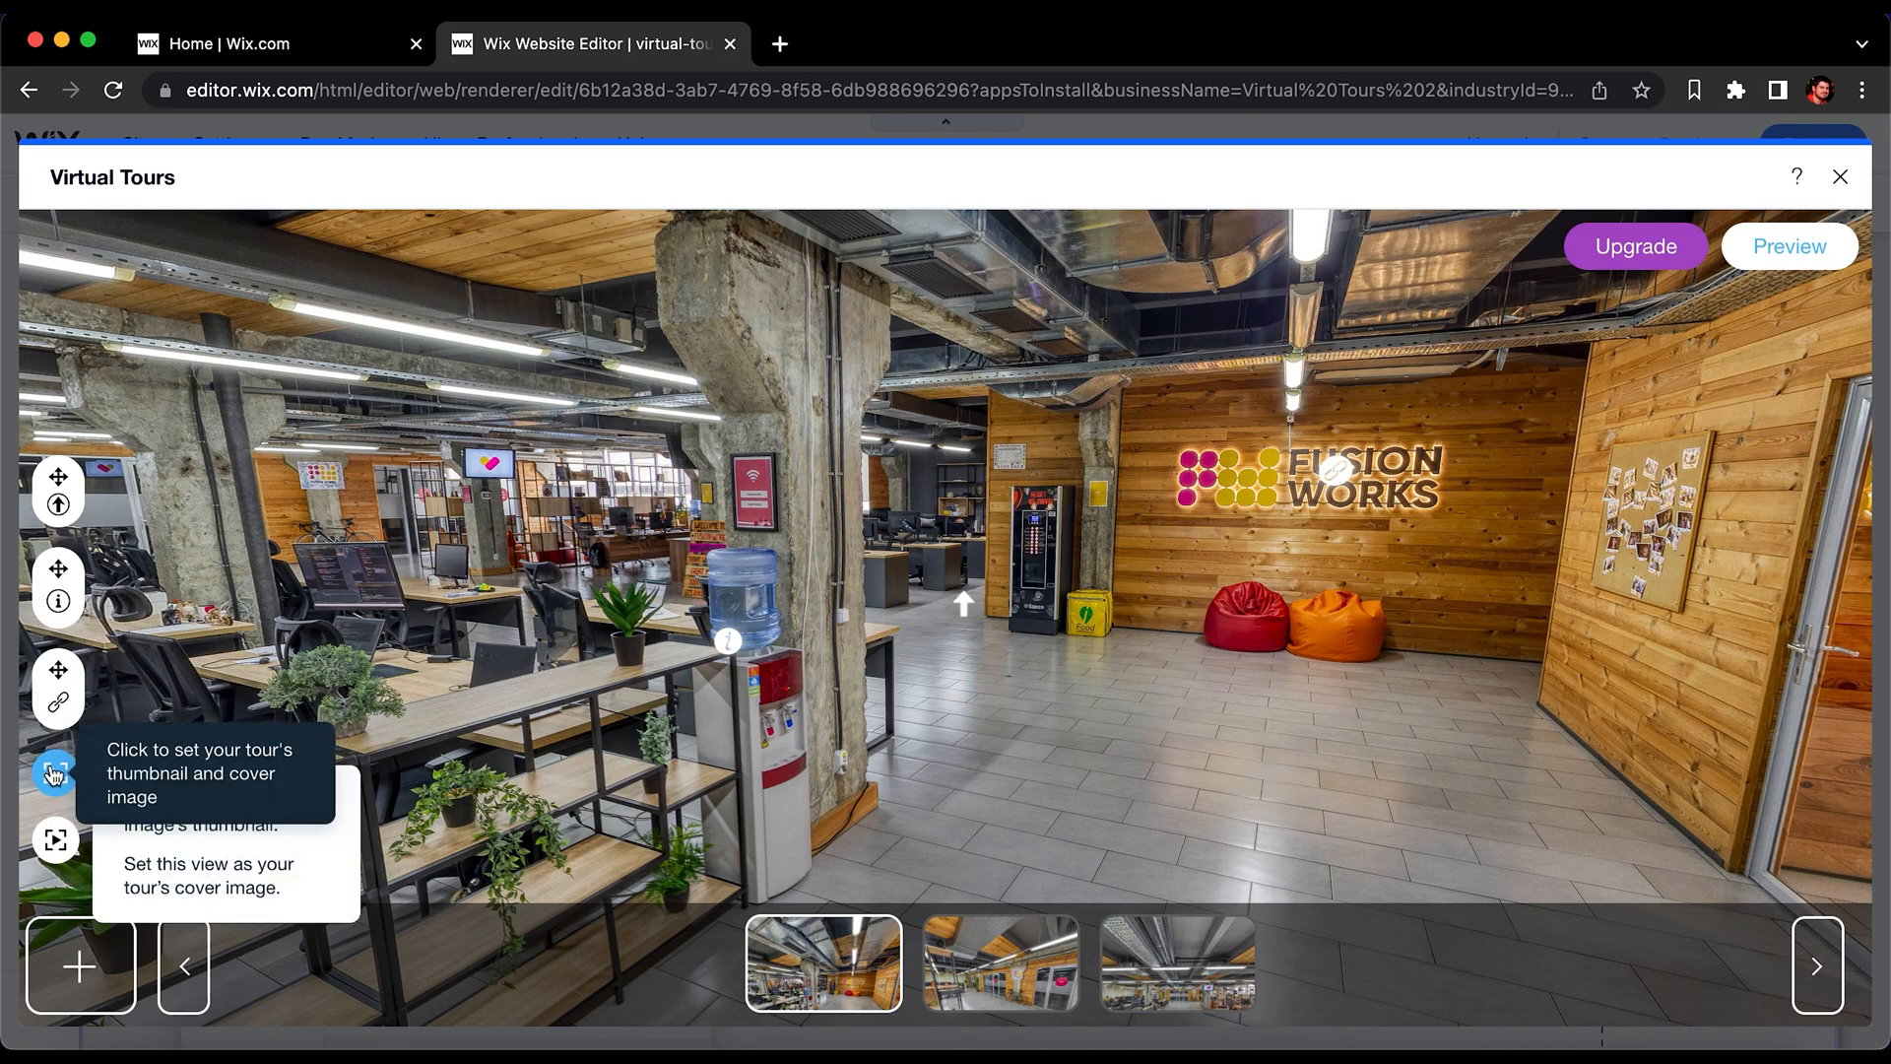
pyautogui.click(284, 889)
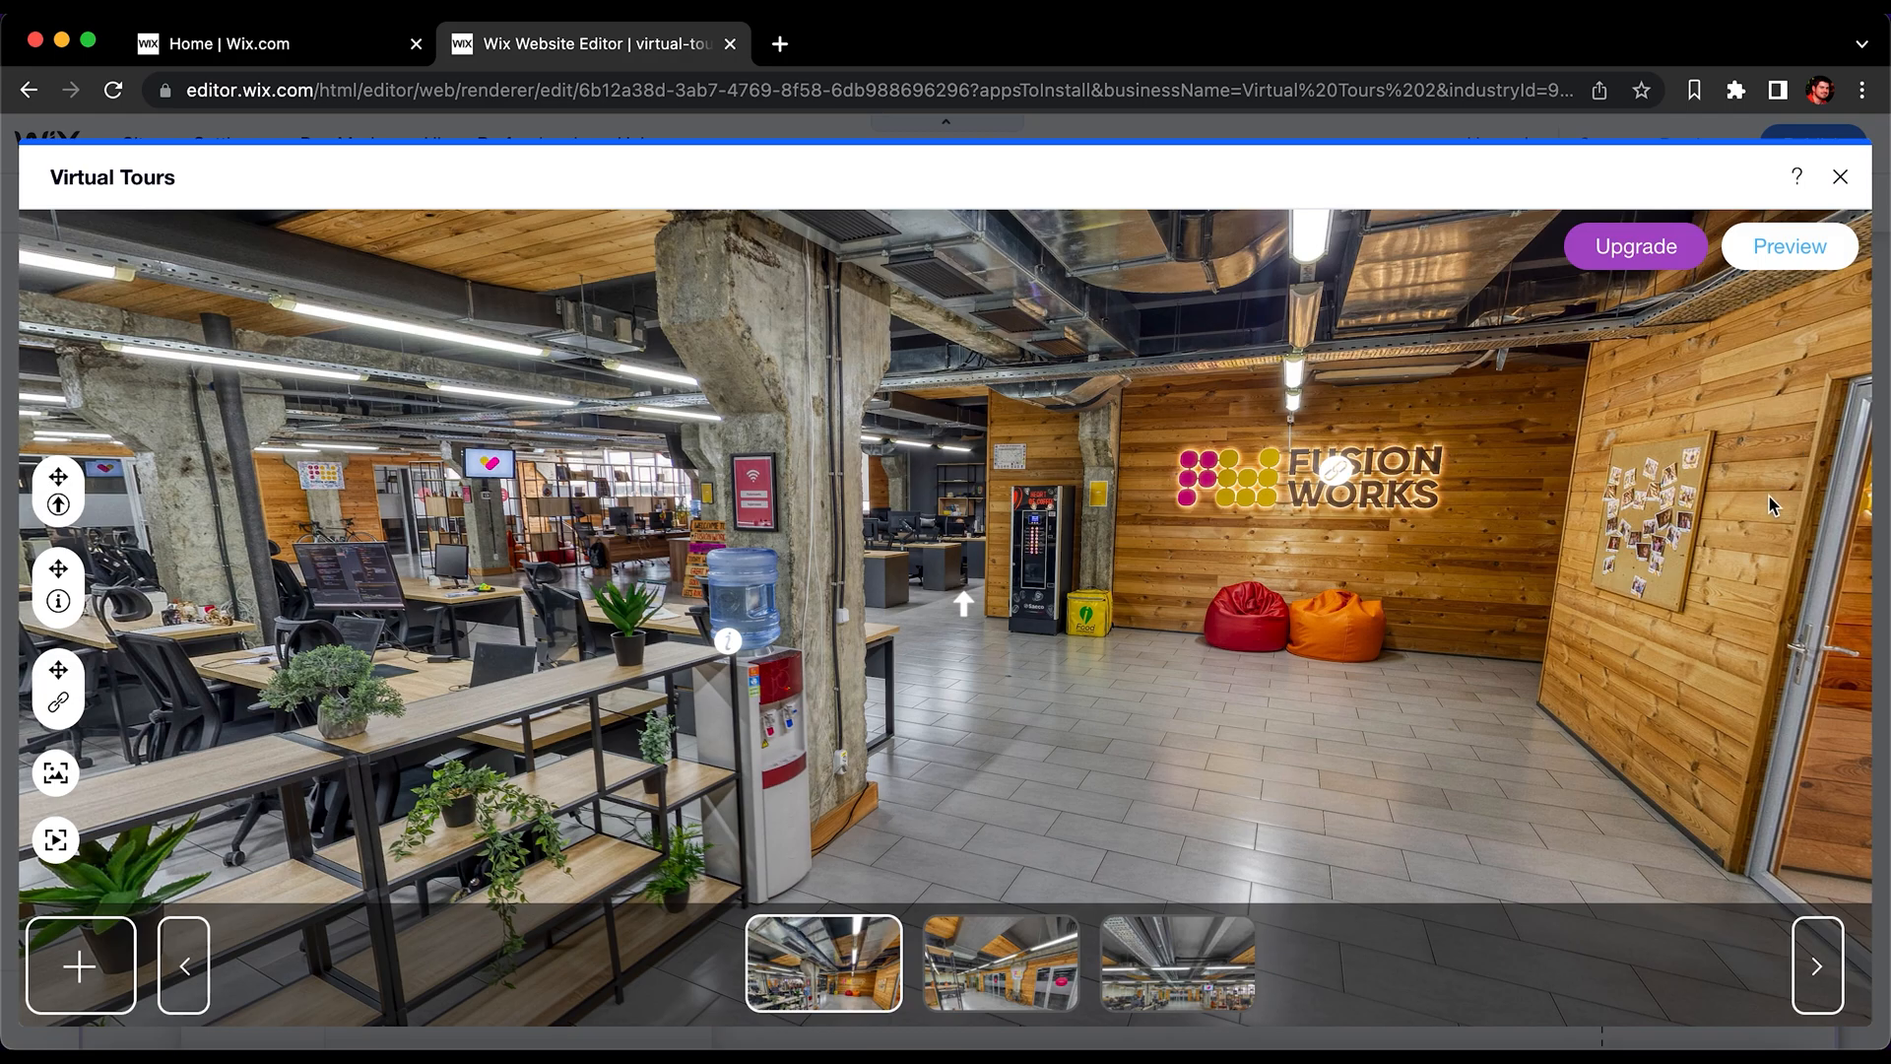
pyautogui.click(1838, 178)
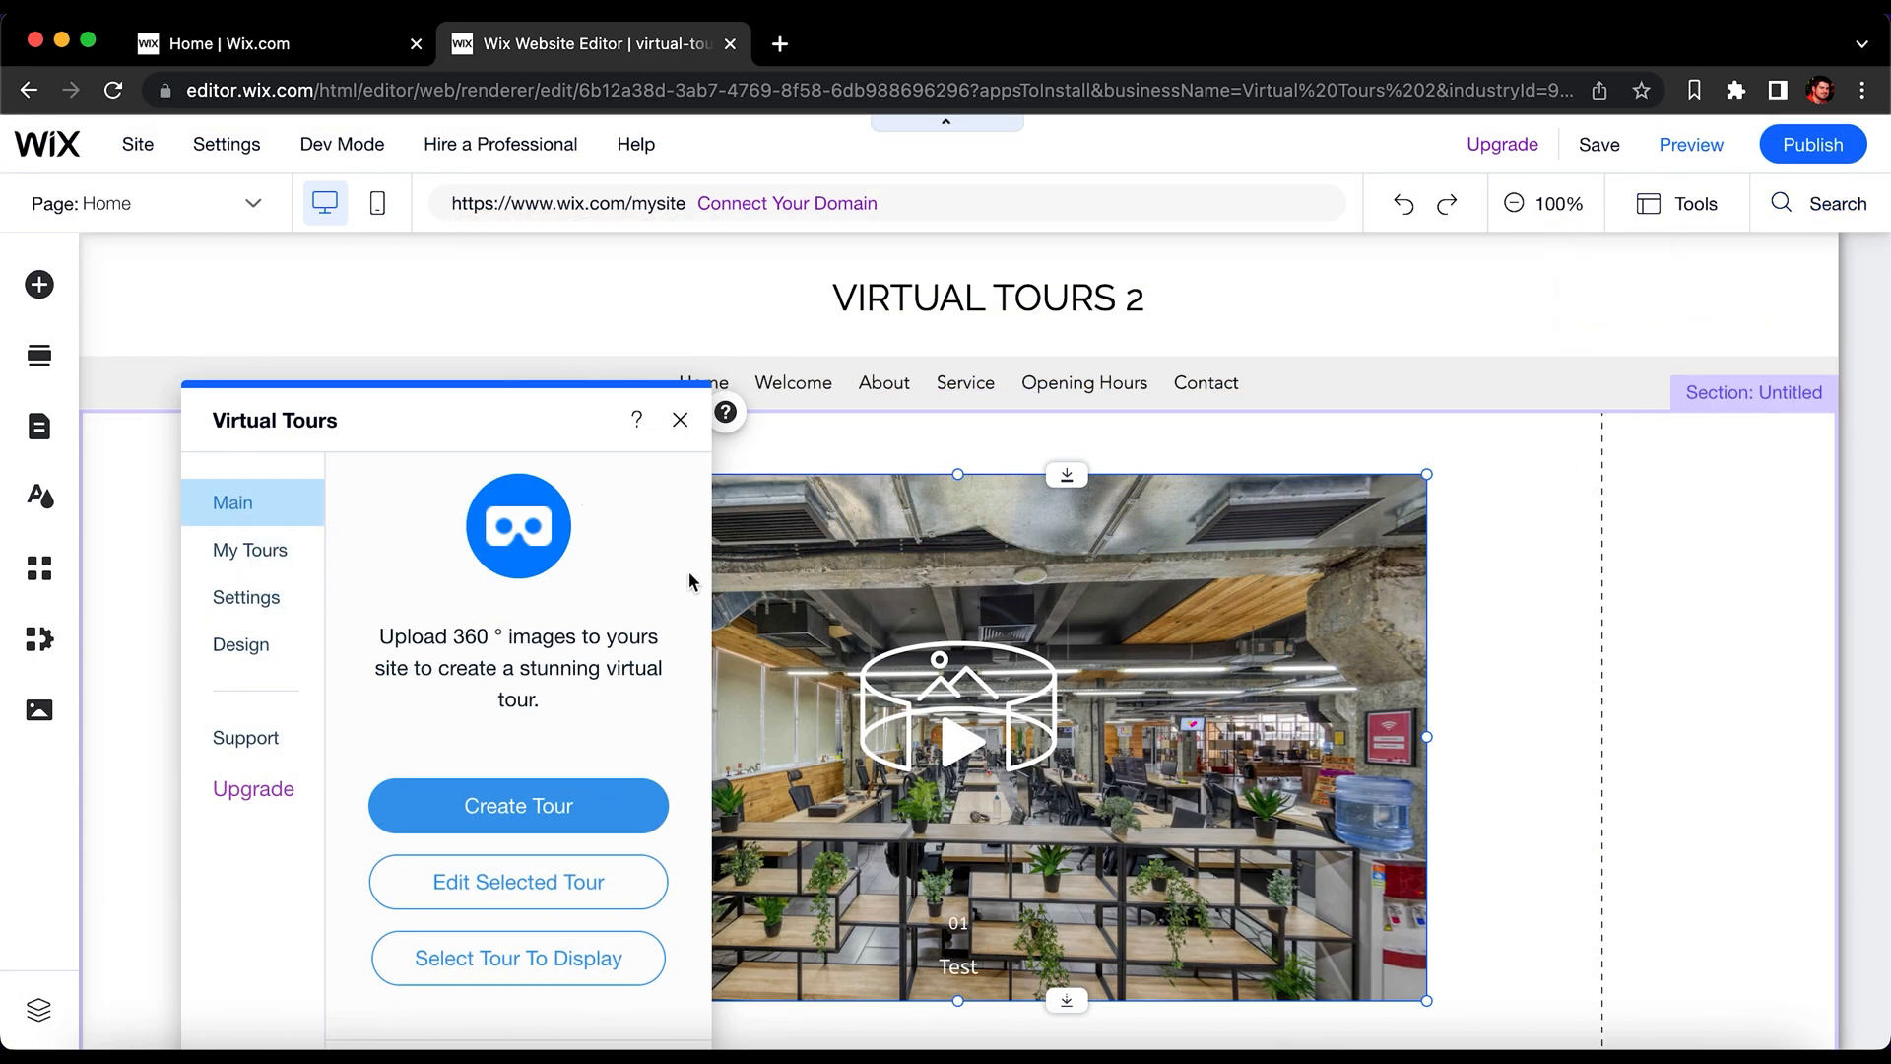
pyautogui.click(679, 421)
# Step: Enlarge the virtual tour element slightly, keep it centered in its Home page section, and deselect it
pyautogui.scroll(-2, 1638, 640)
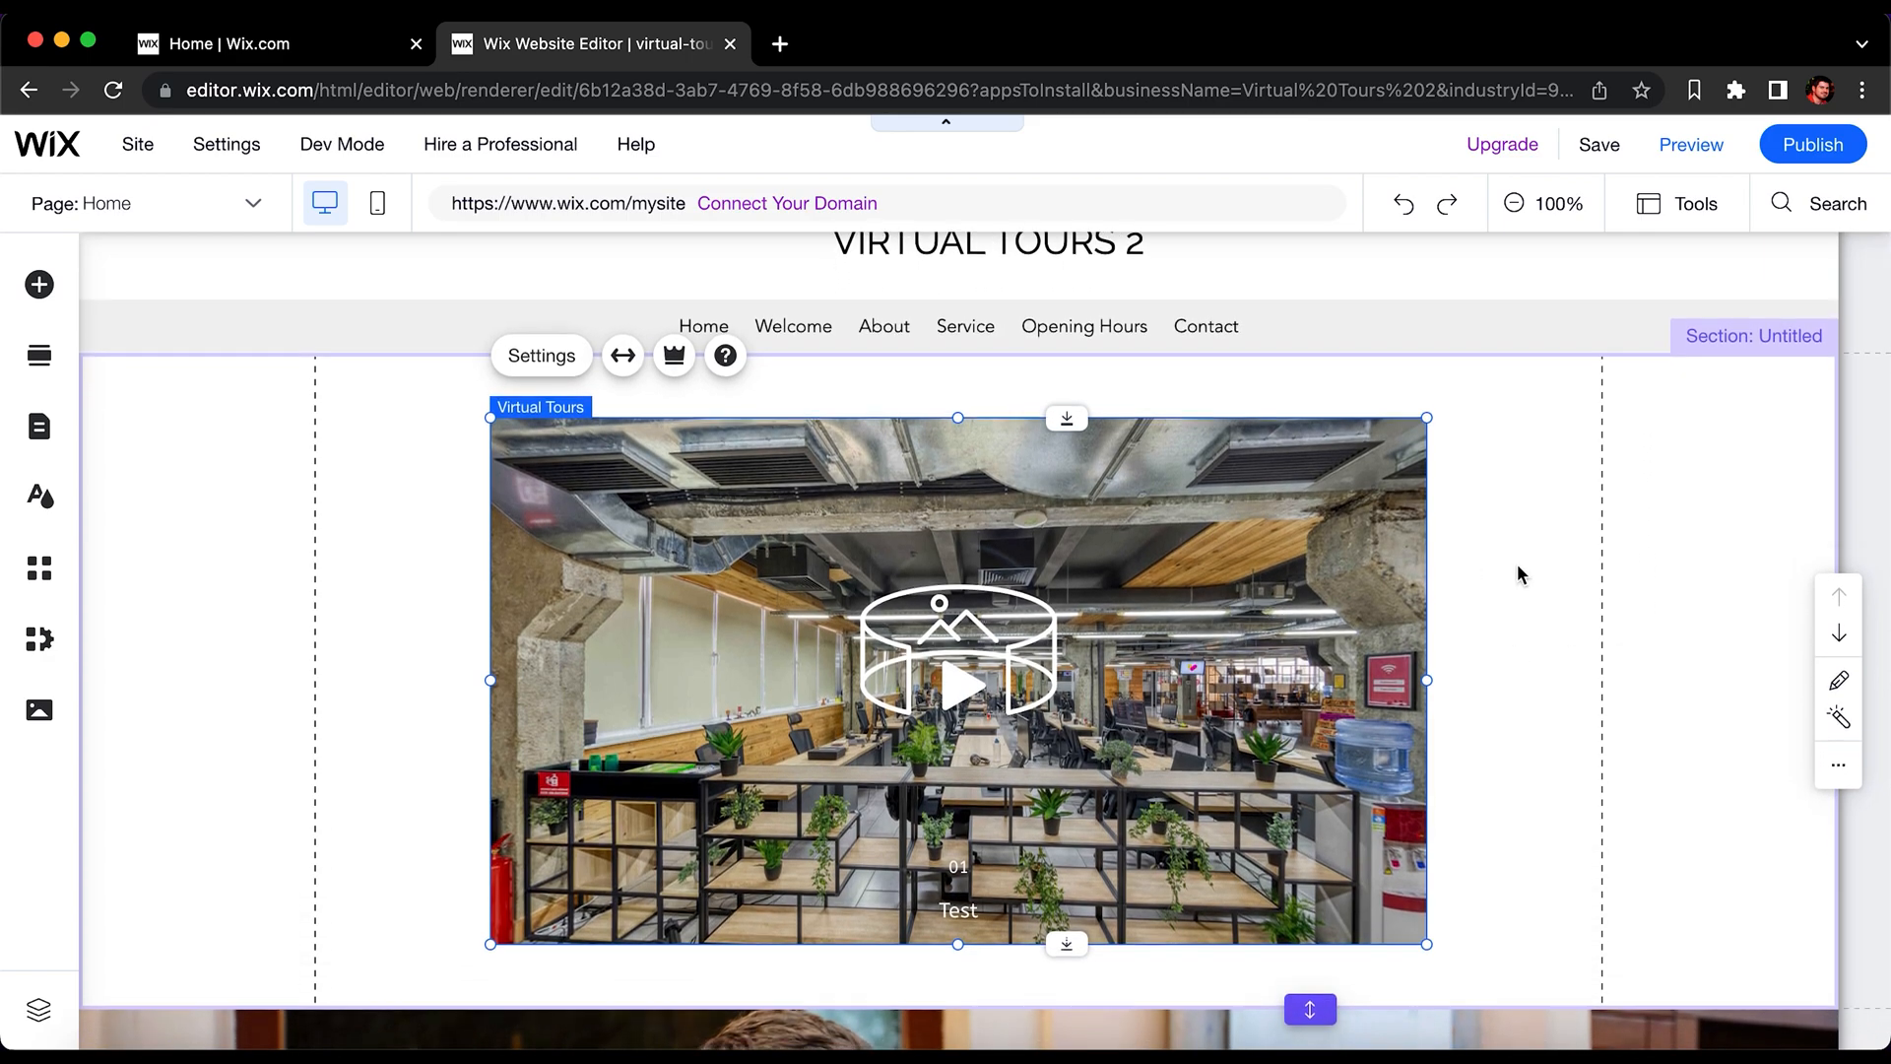
pyautogui.moveTo(1424, 421); pyautogui.dragTo(1480, 377)
pyautogui.moveTo(1316, 707); pyautogui.dragTo(1283, 728)
pyautogui.click(1533, 640)
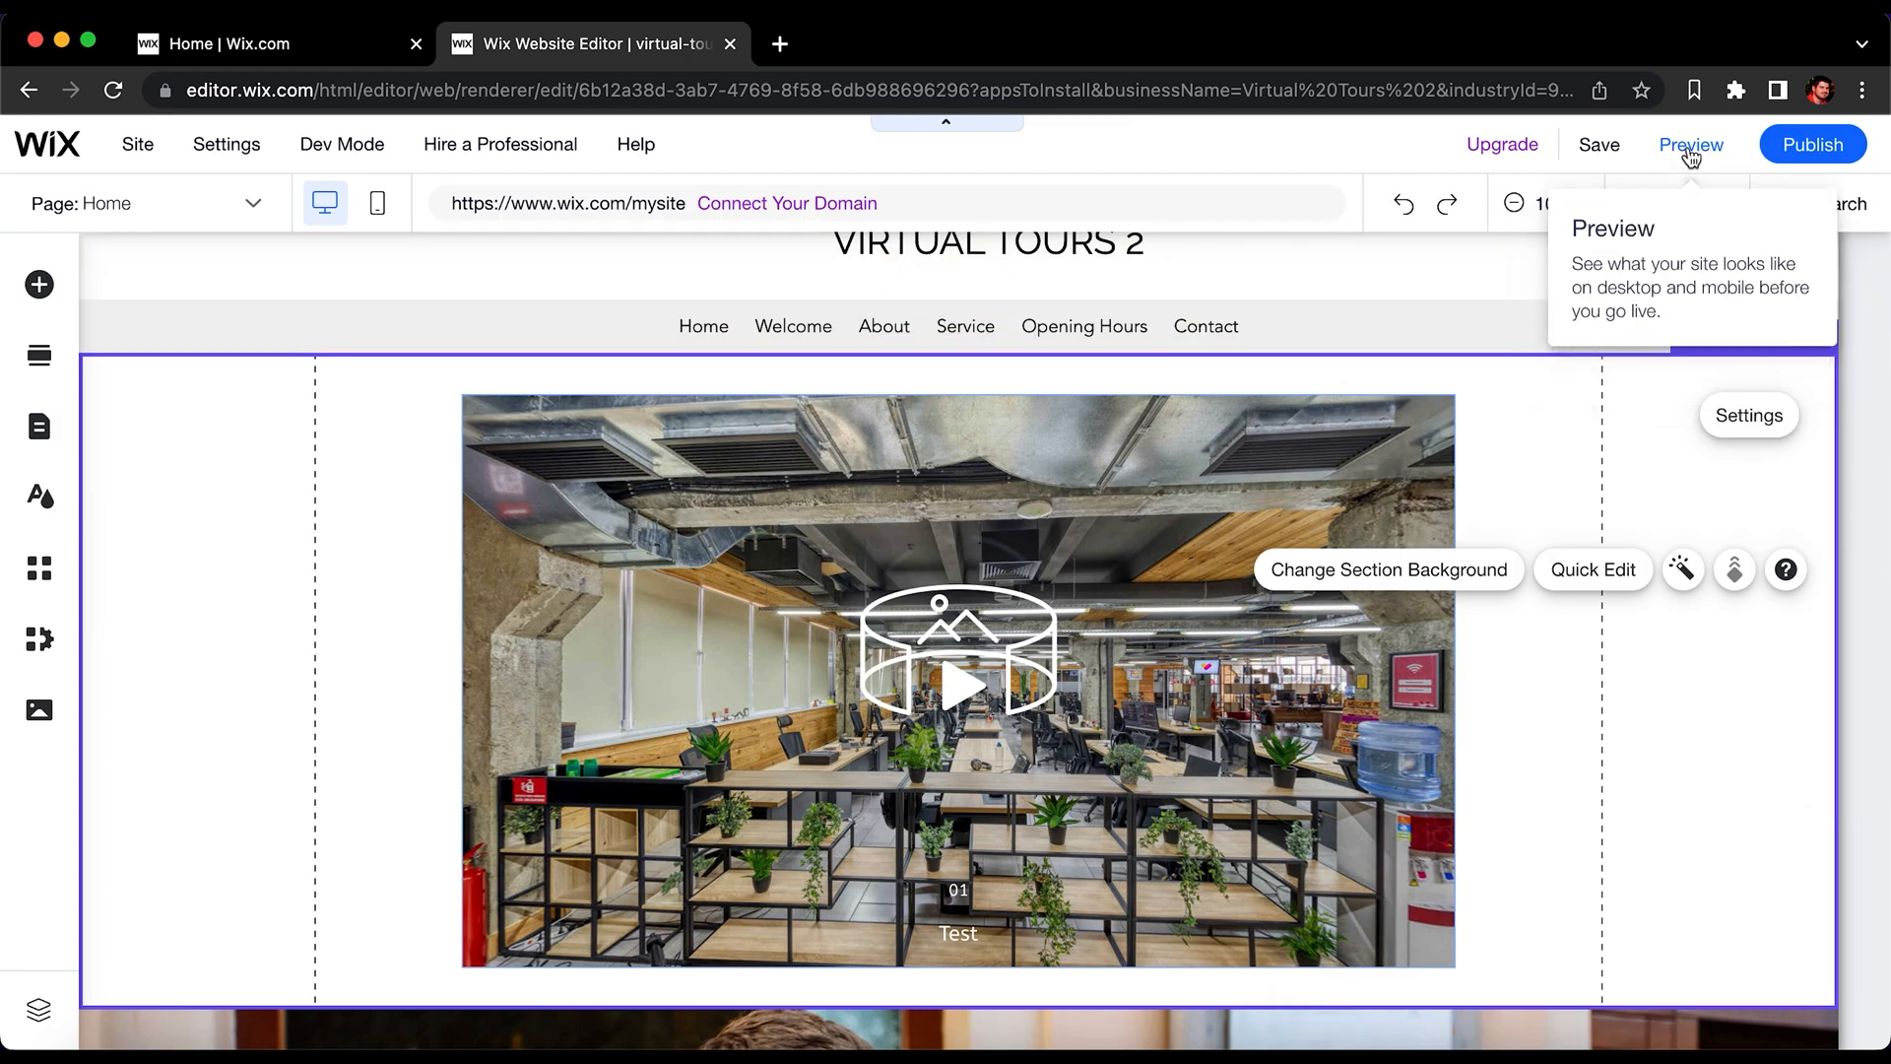
# Step: Preview the site and look through the Home page with the embedded tour down to the welcome section
pyautogui.click(1692, 147)
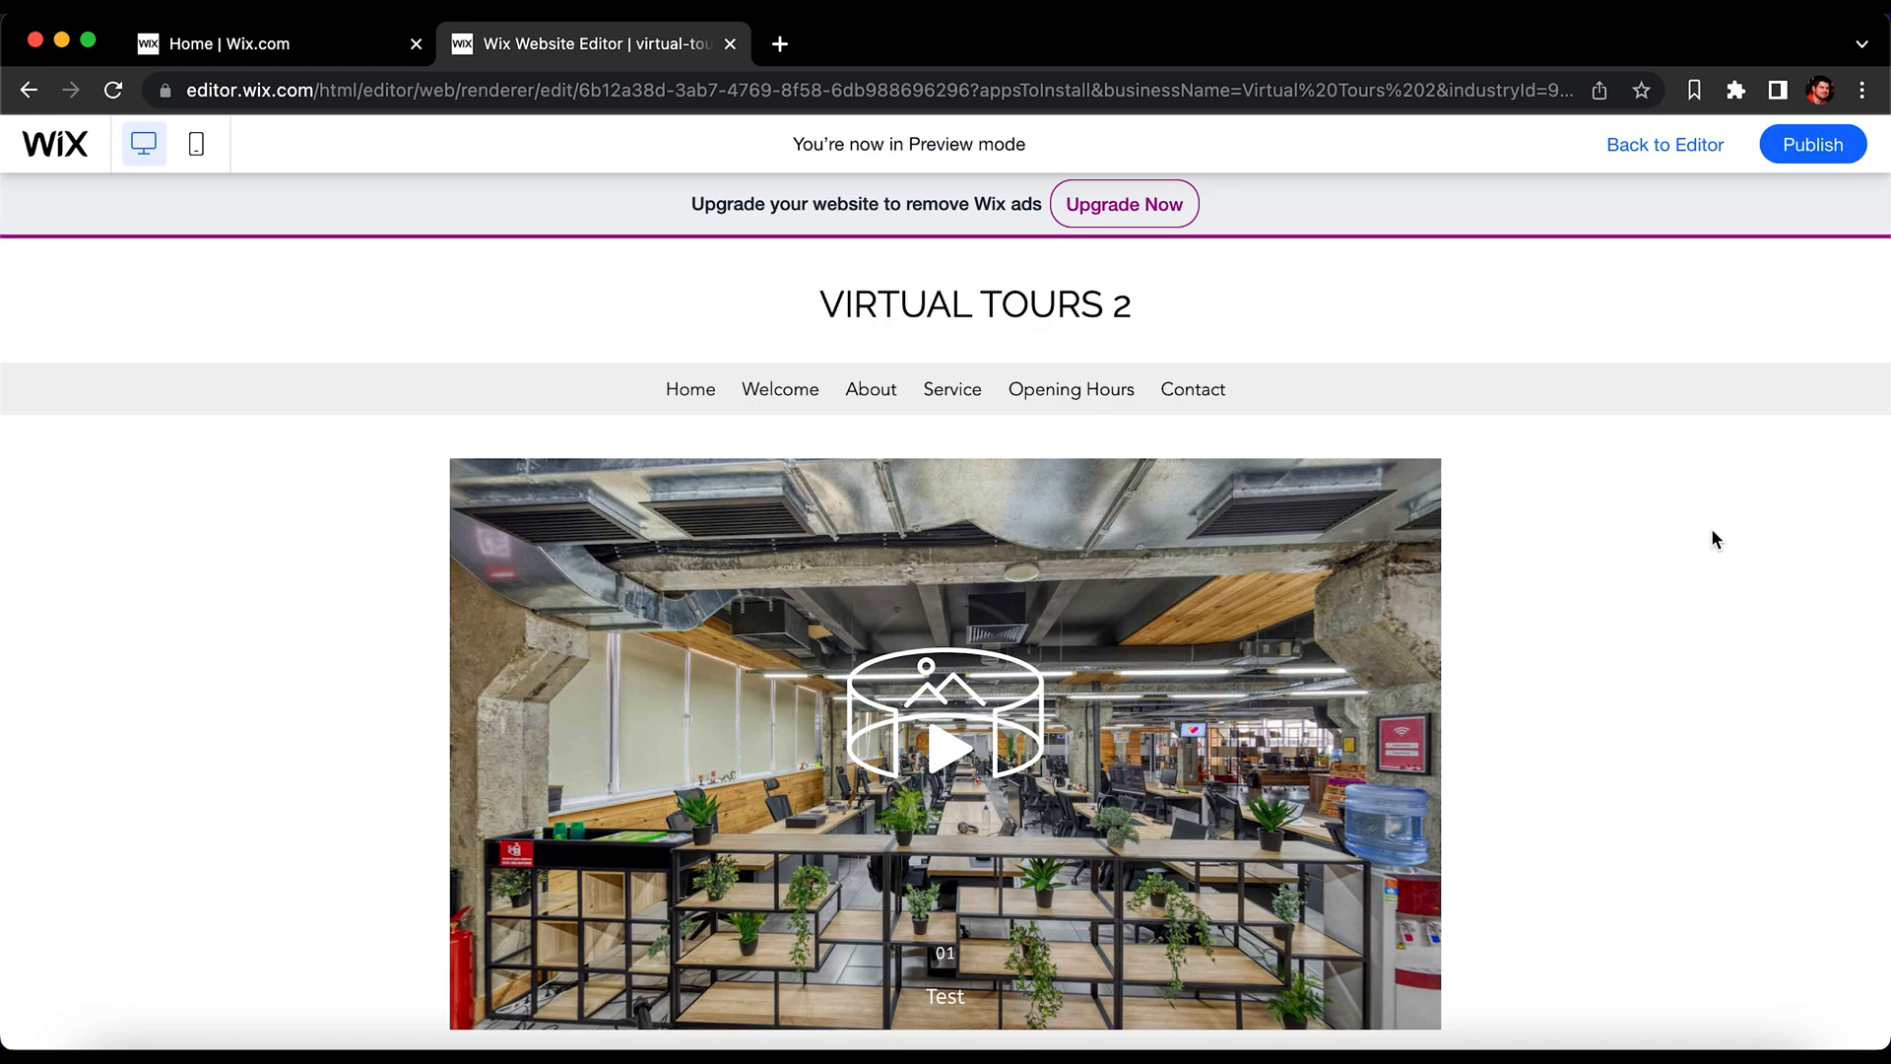
pyautogui.scroll(-3, 1710, 539)
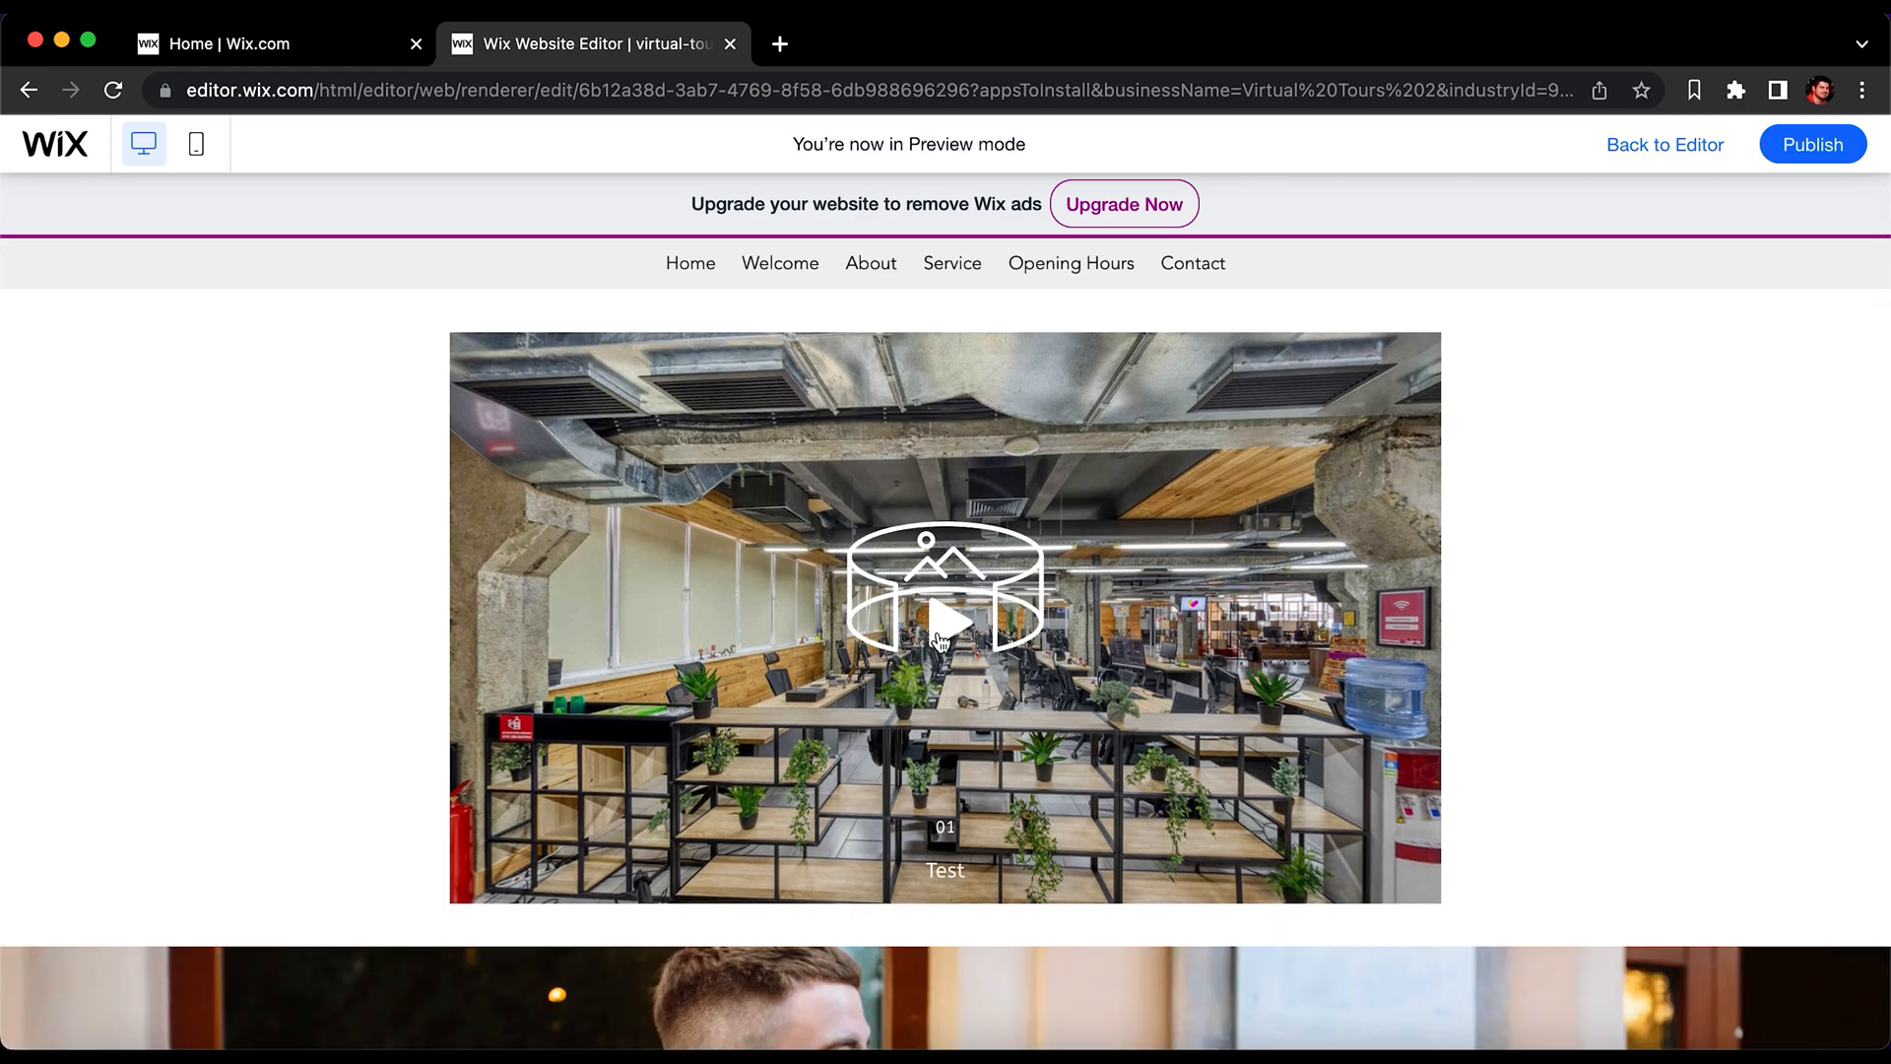
pyautogui.scroll(-10, 1667, 643)
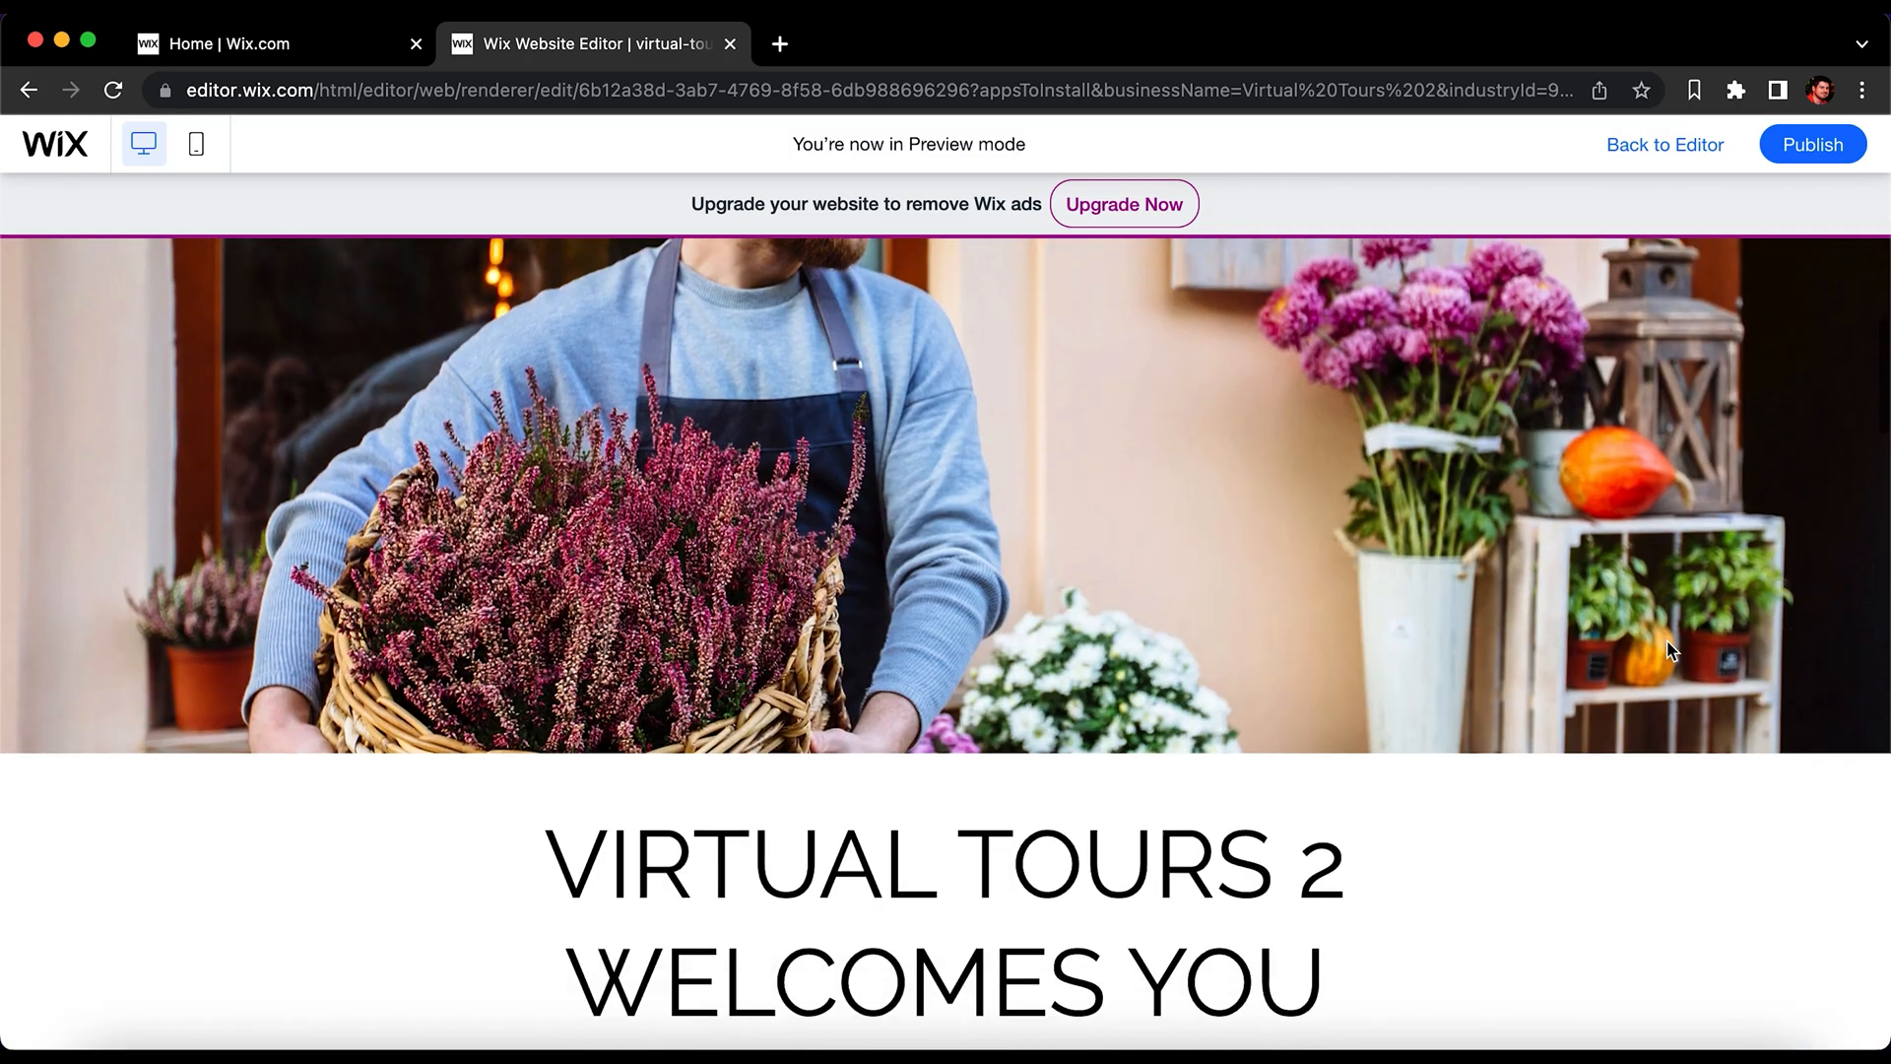
# Step: Look through the rest of the previewed Home page, return to its top and start the embedded virtual tour
pyautogui.scroll(-6, 1667, 641)
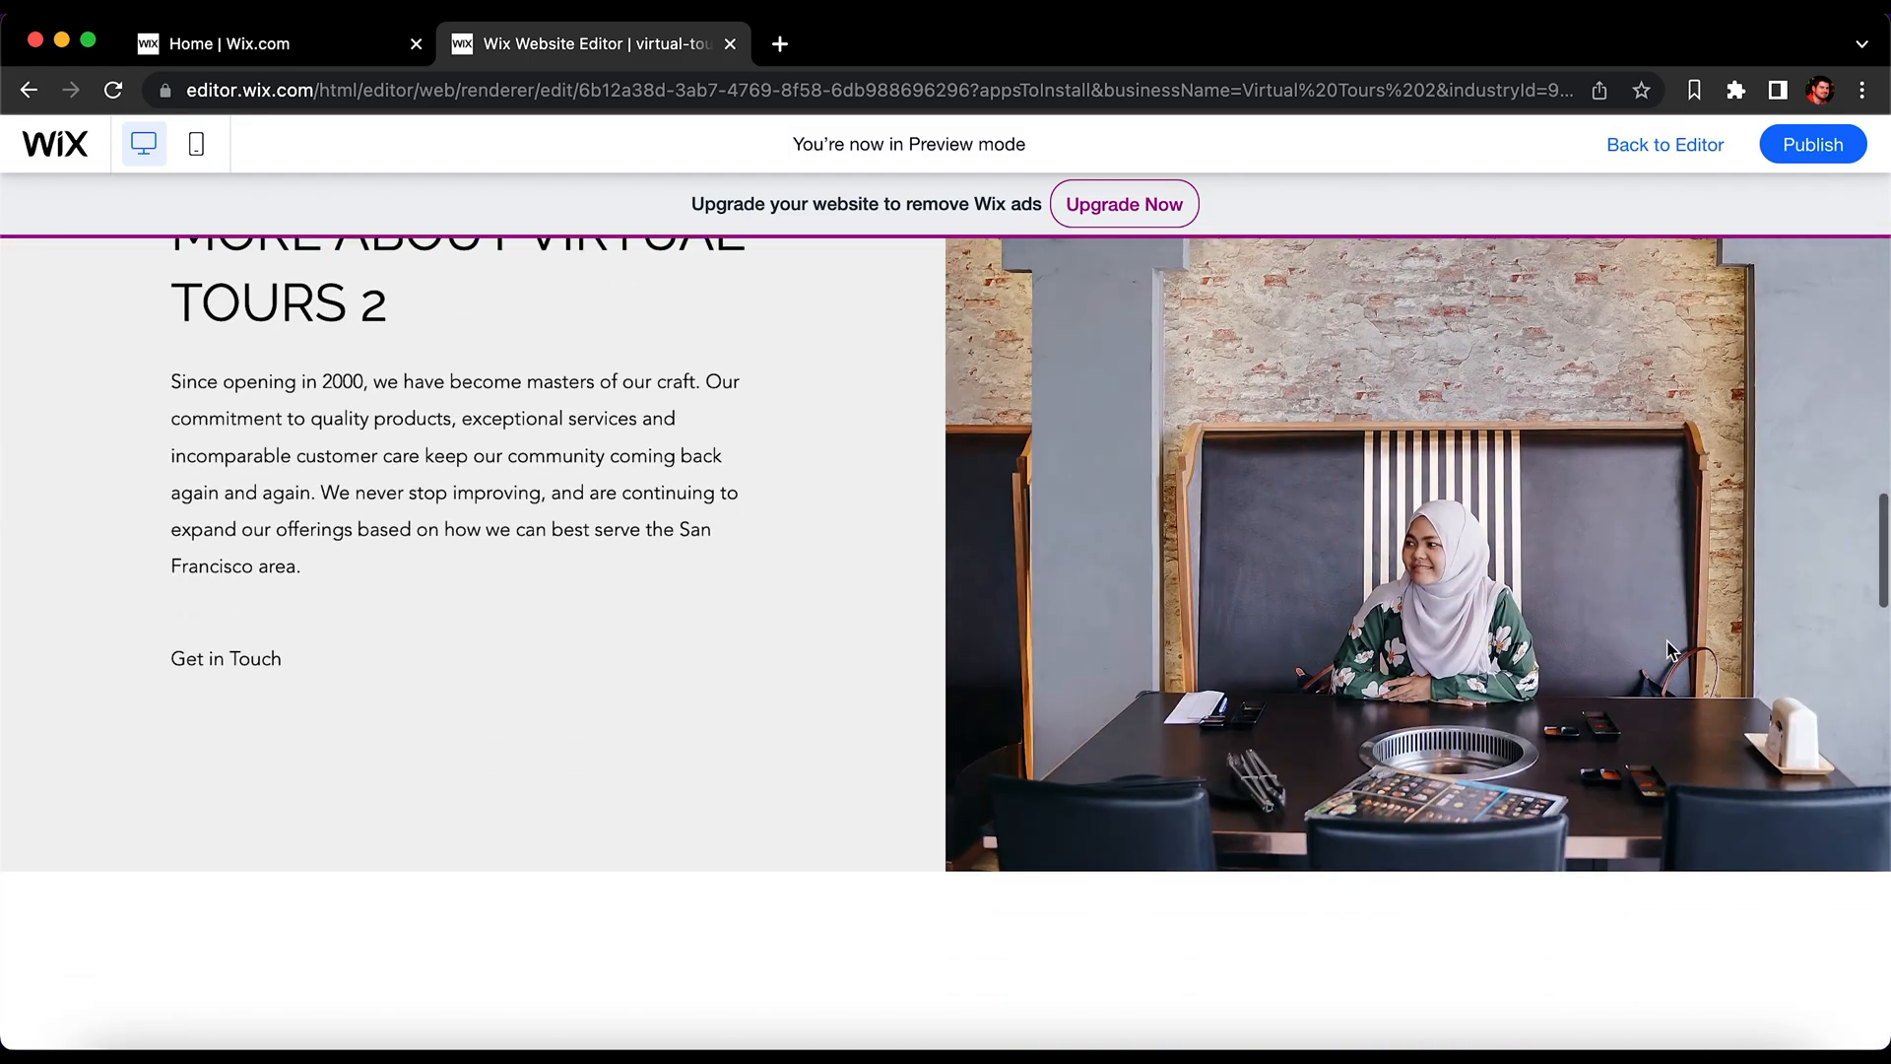
pyautogui.scroll(15, 1666, 640)
pyautogui.scroll(5, 1667, 640)
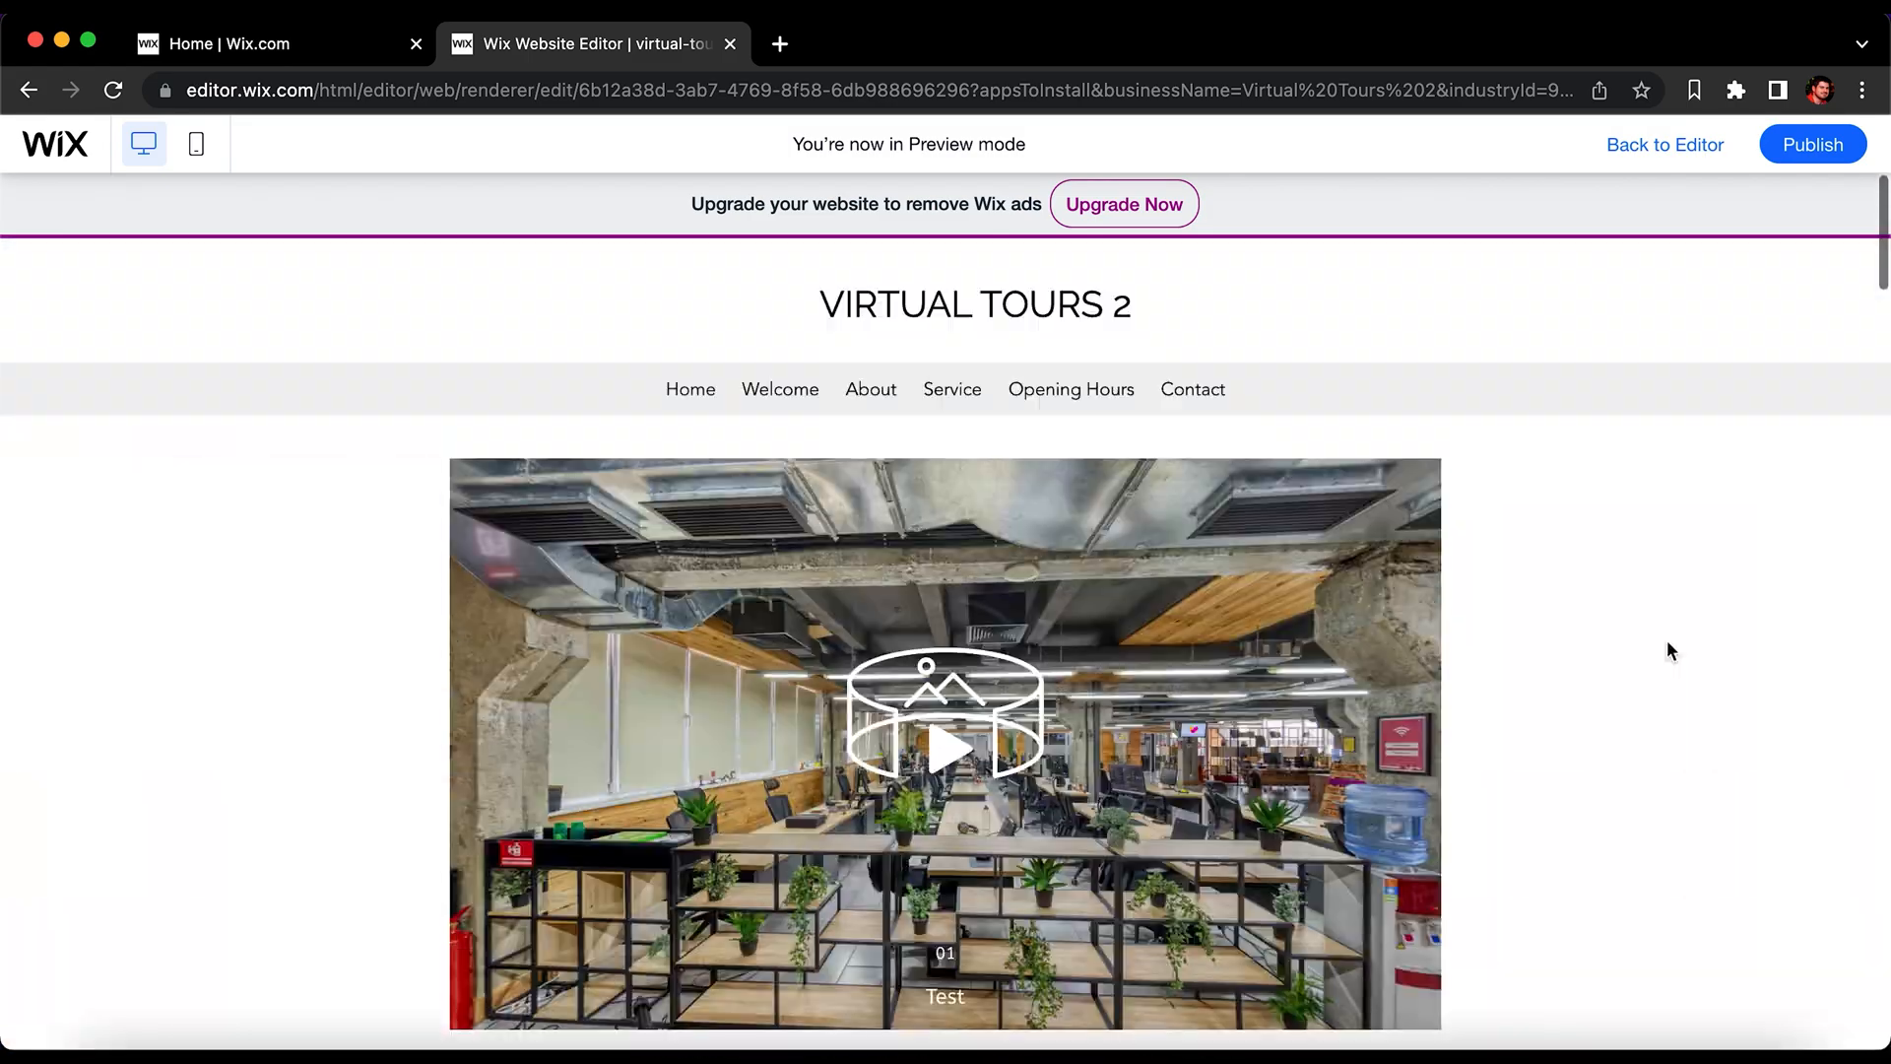
pyautogui.click(946, 750)
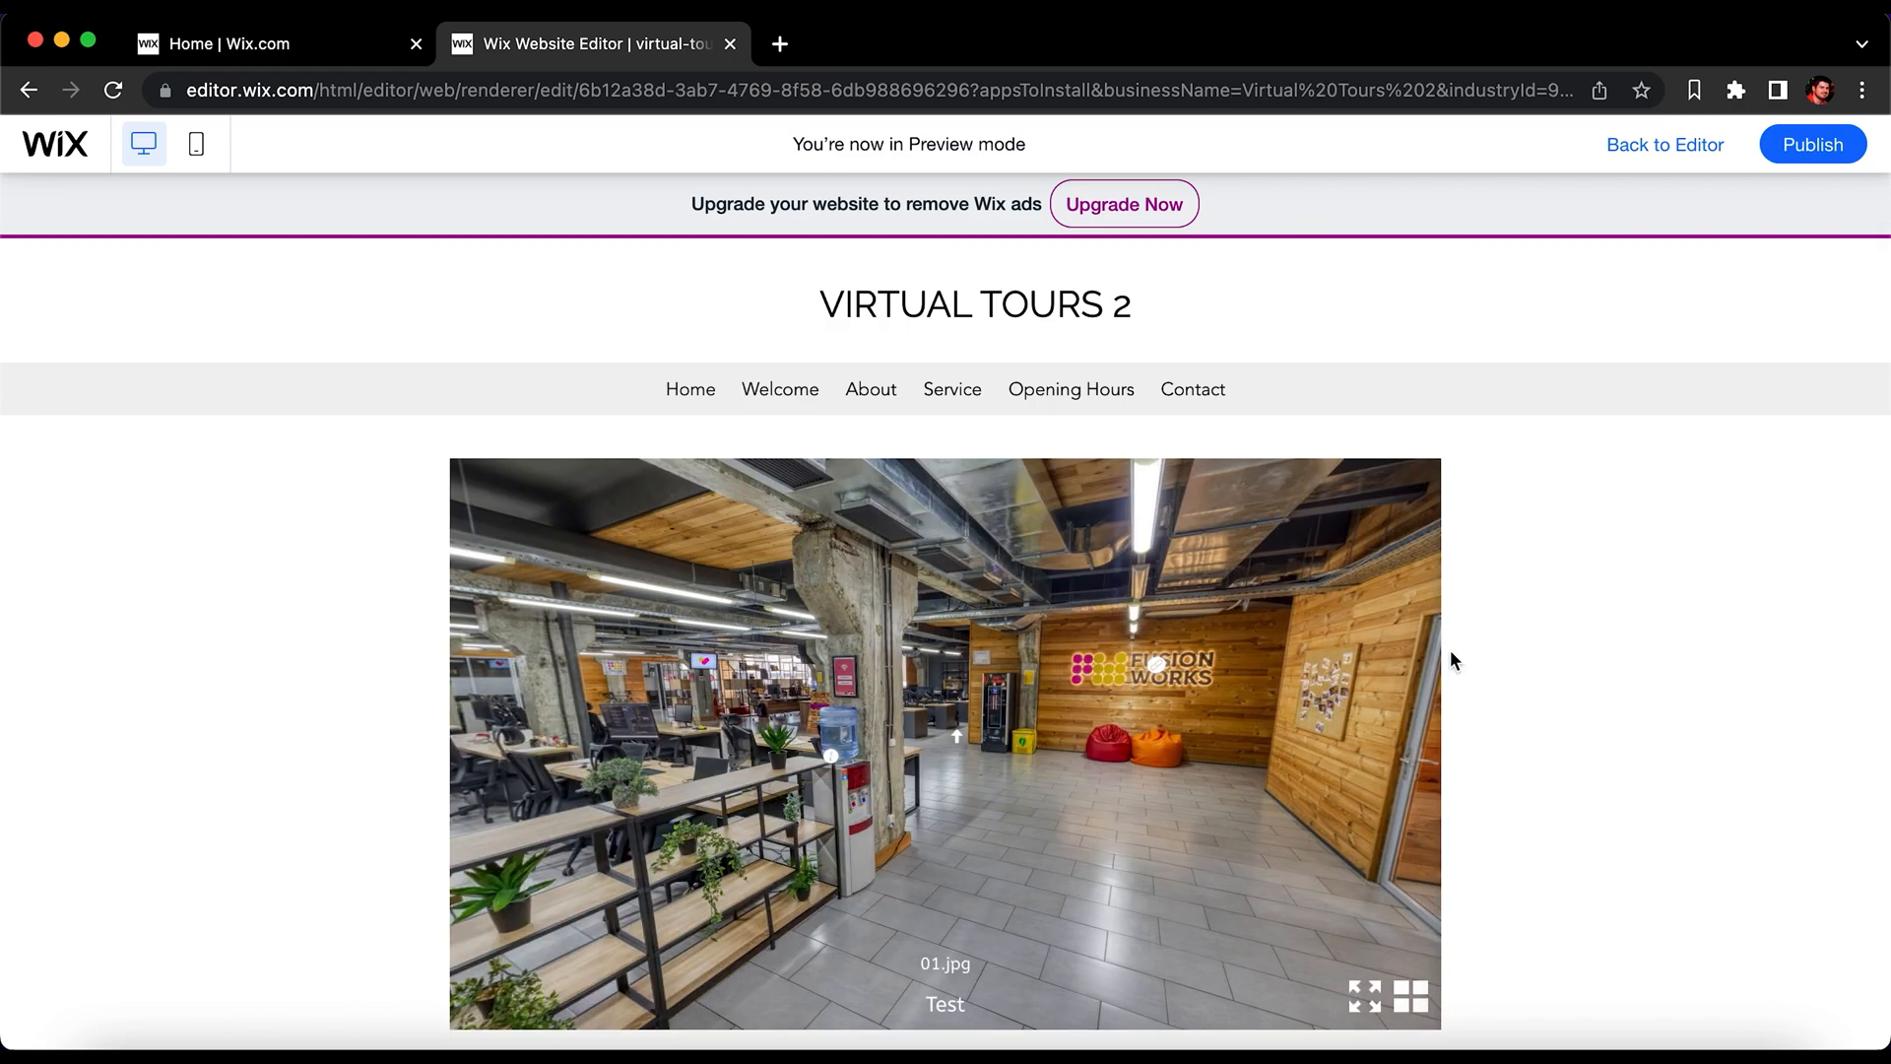
# Step: Turn 01.jpg toward the Fusion Works wall, view the Water information hotspot and close its details
pyautogui.moveTo(1216, 794); pyautogui.dragTo(1074, 855)
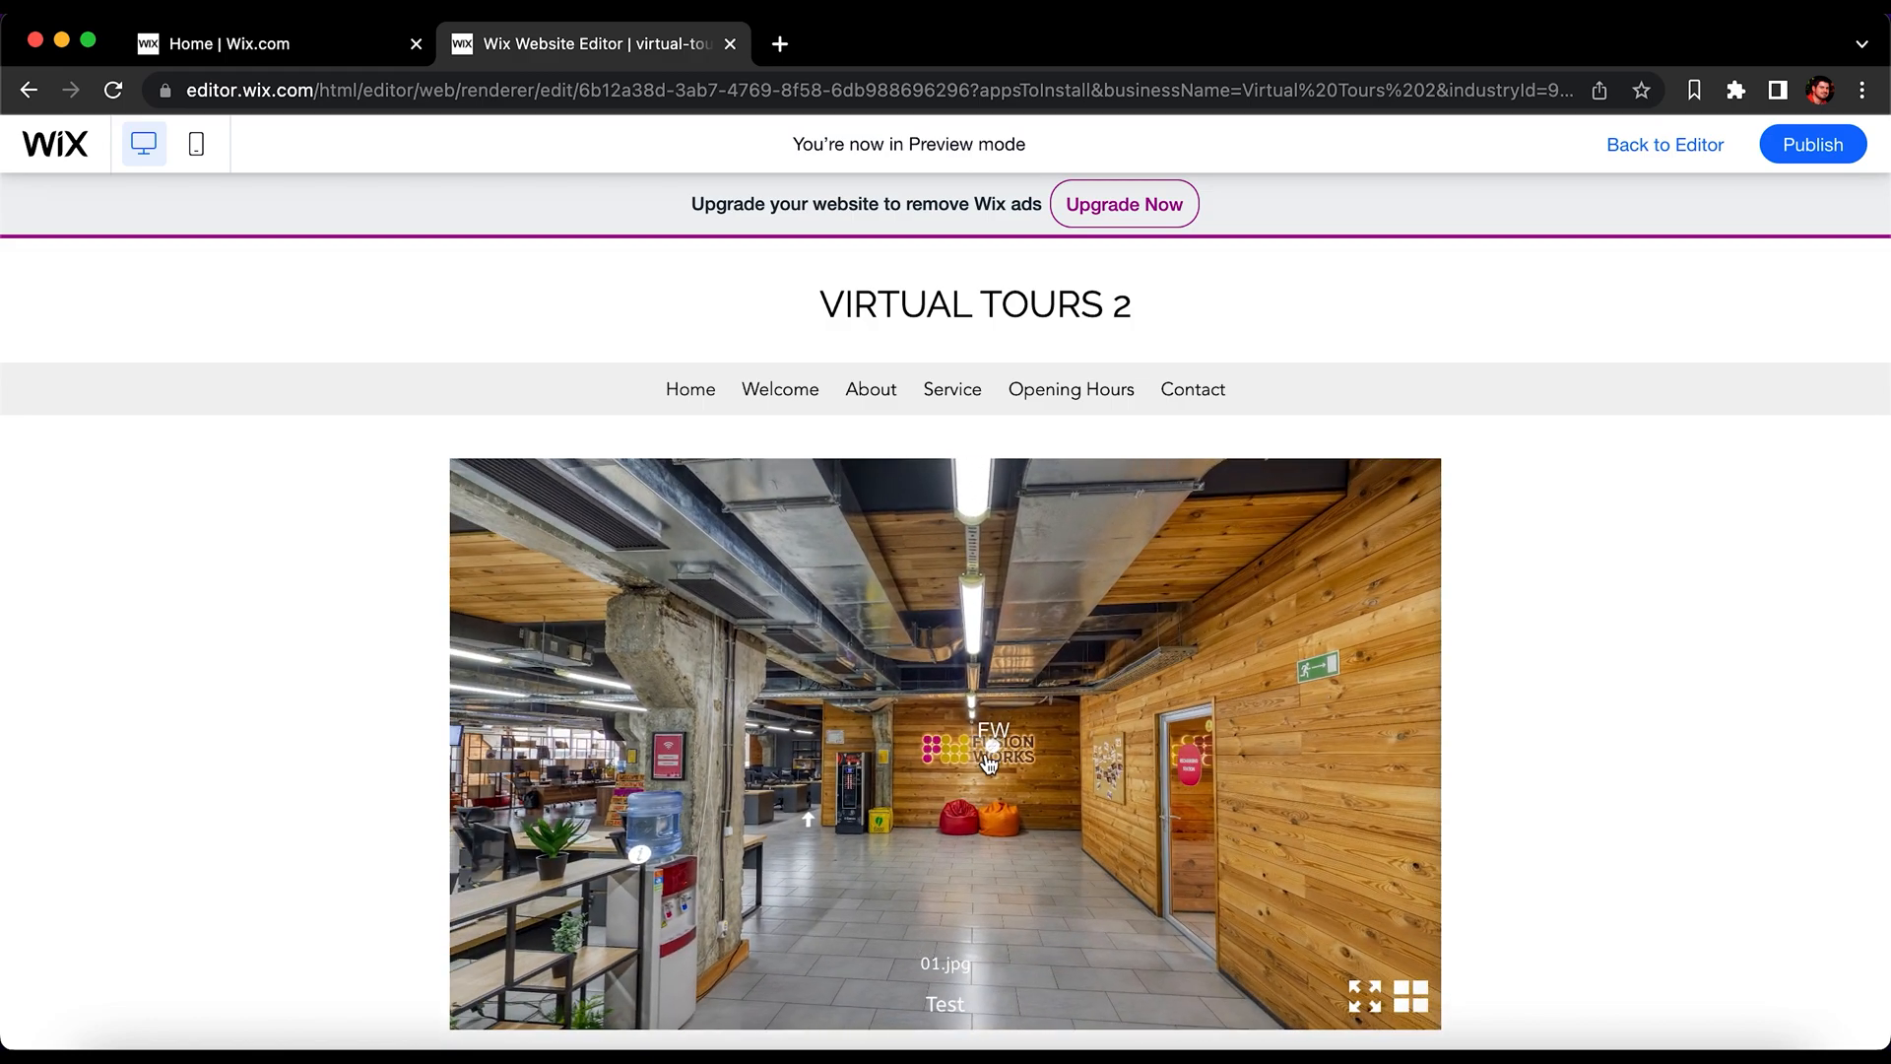
pyautogui.click(638, 860)
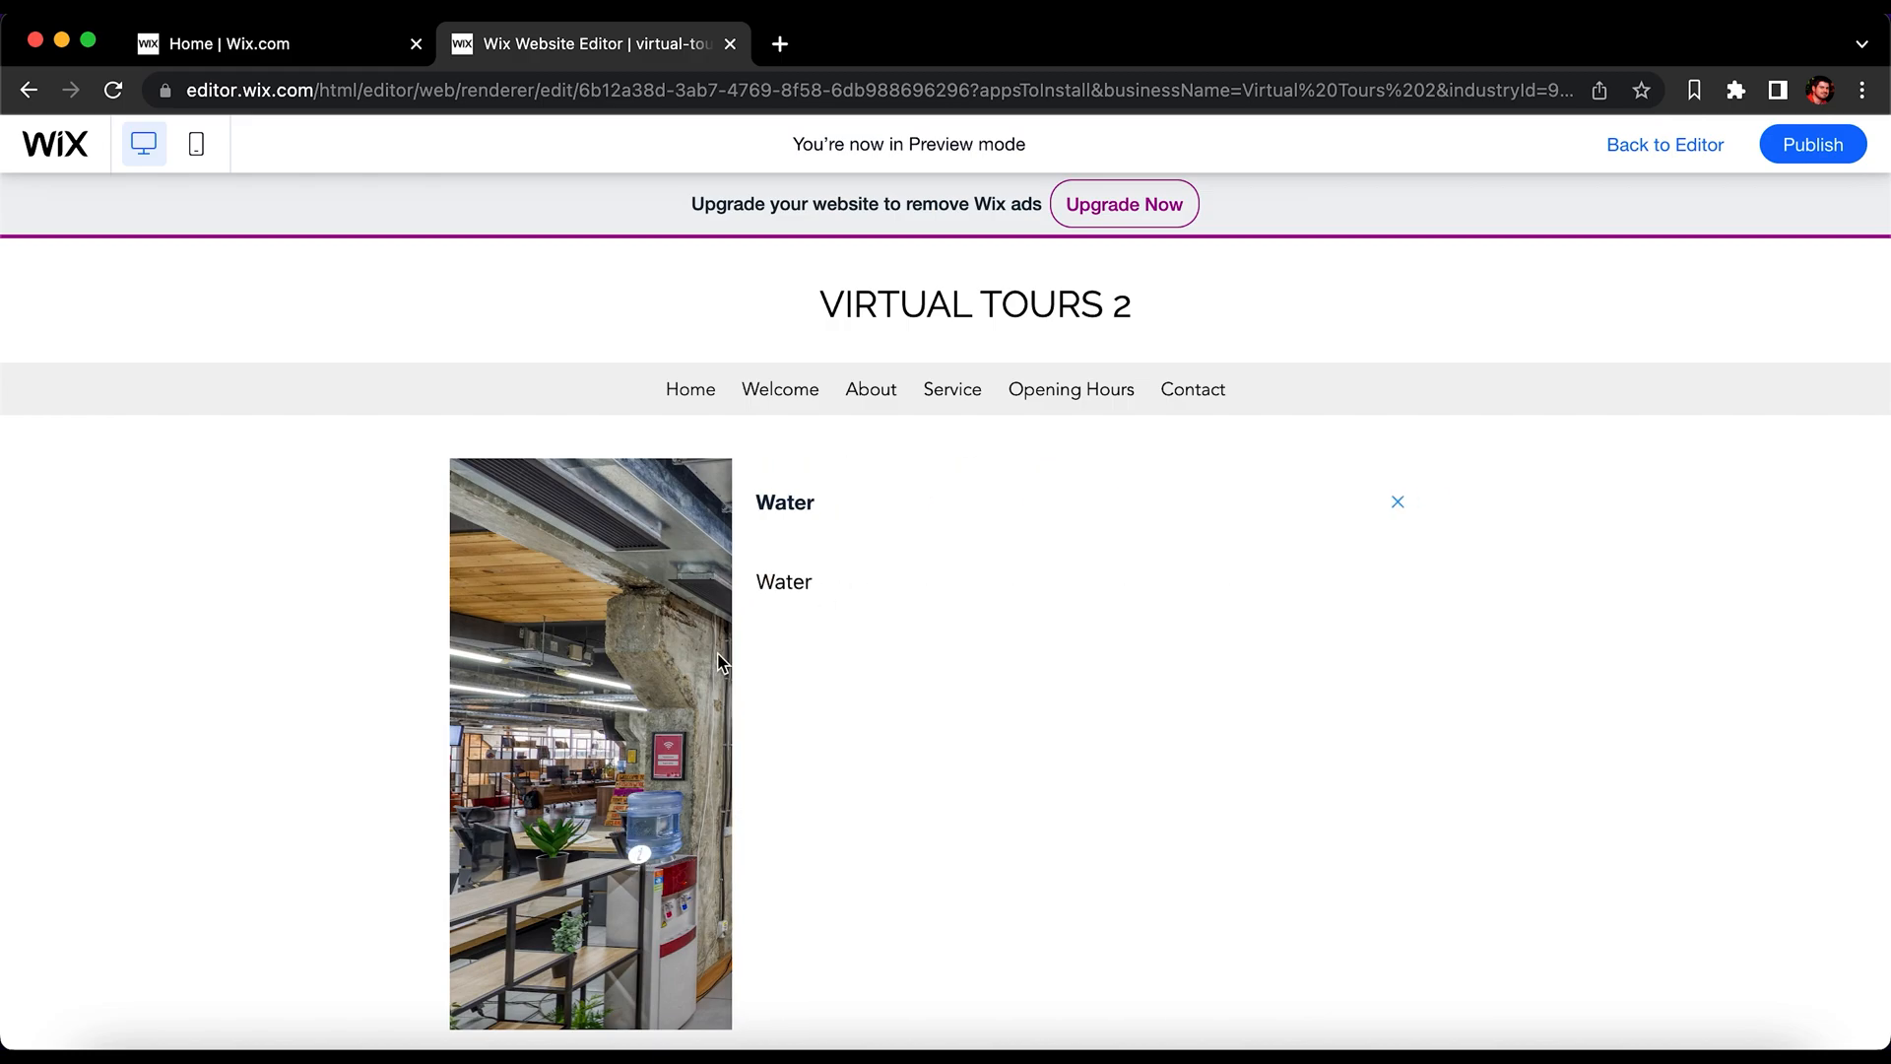
pyautogui.click(1399, 501)
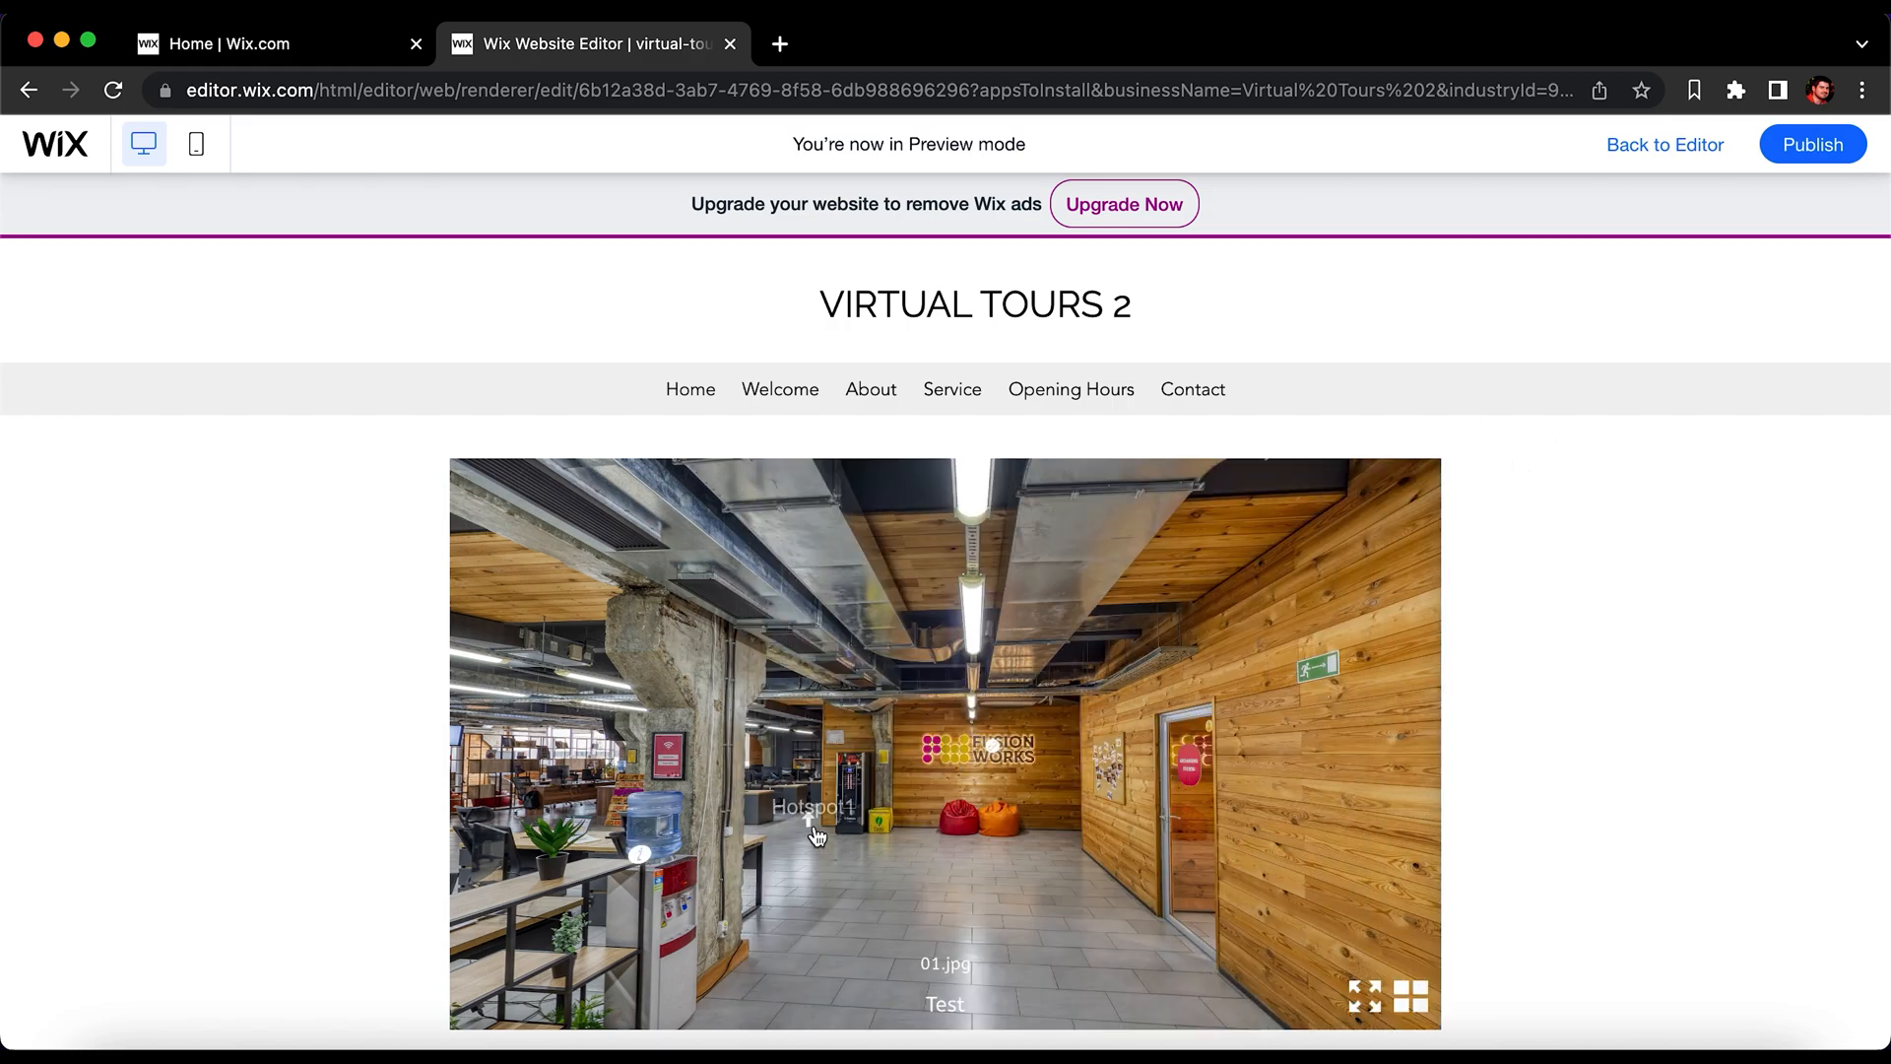
# Step: Follow the tour's hotspots from 01.jpg to 03.jpg and on to 05.jpg, and turn the view toward the sofa
pyautogui.click(814, 828)
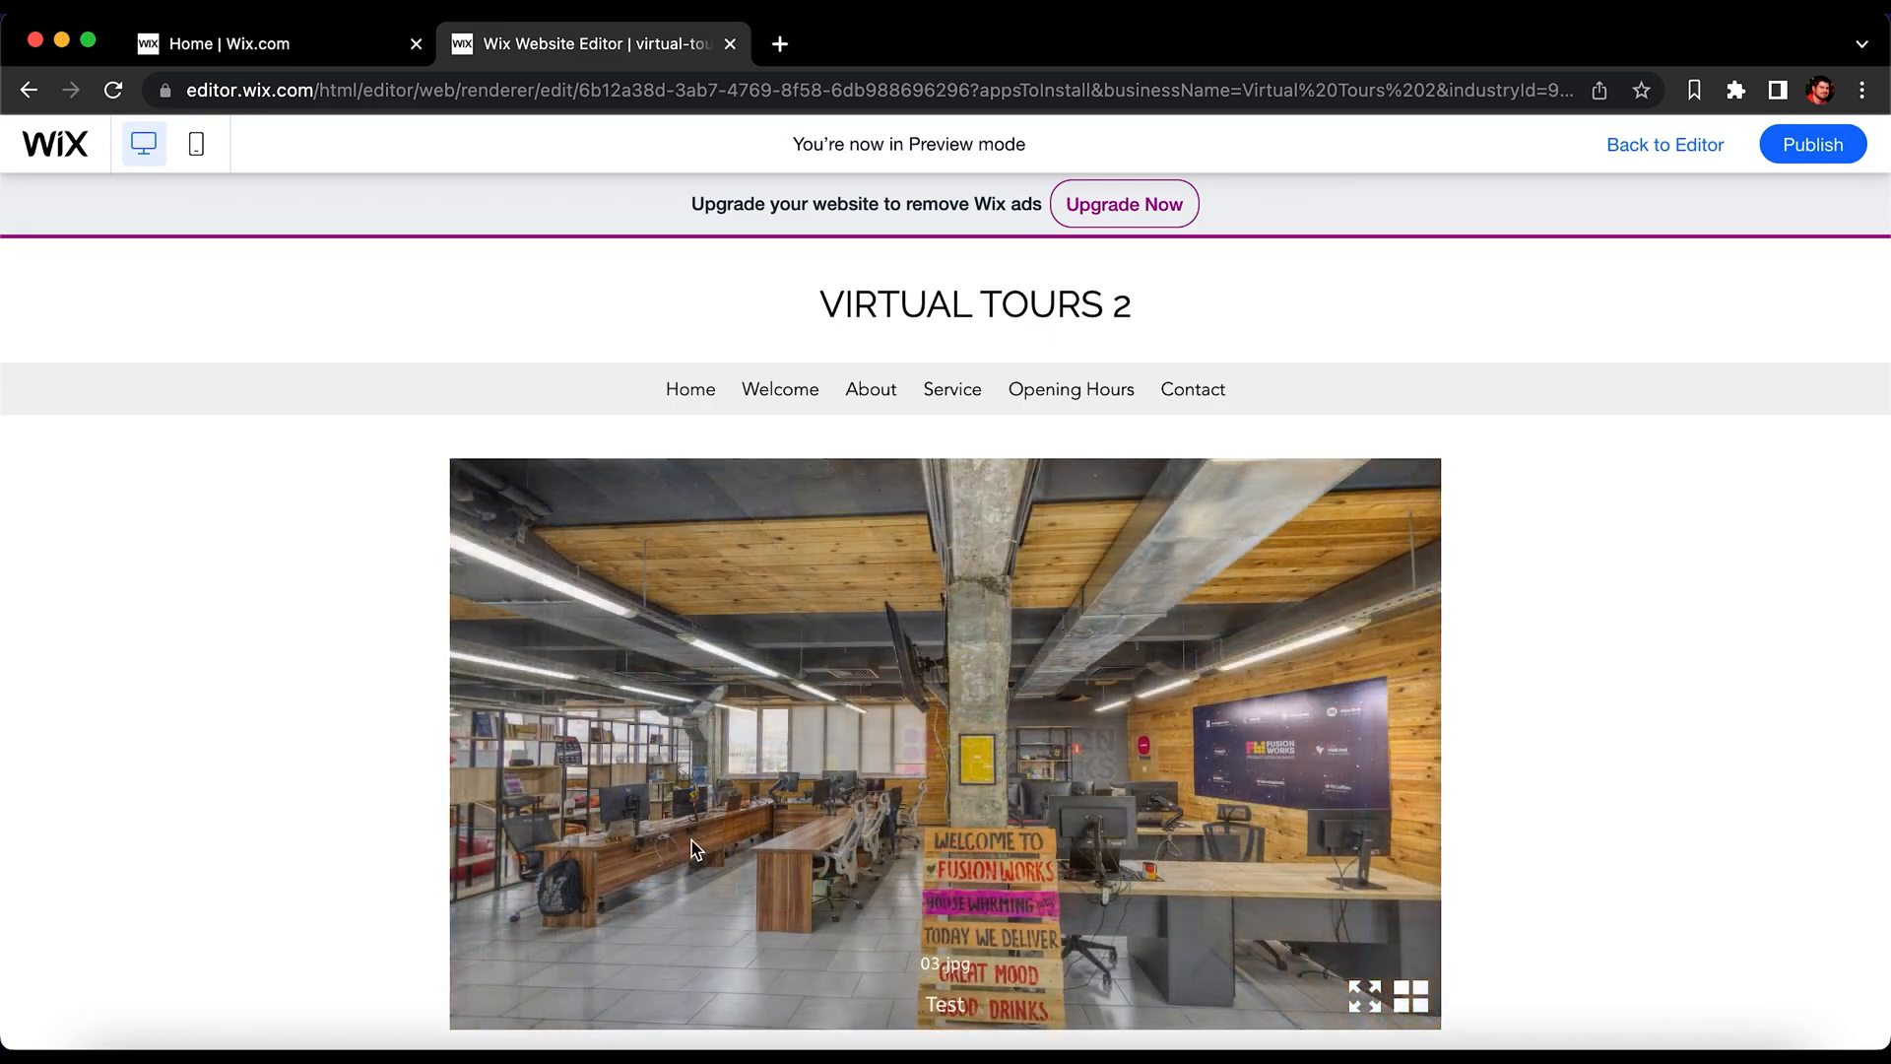
pyautogui.click(730, 826)
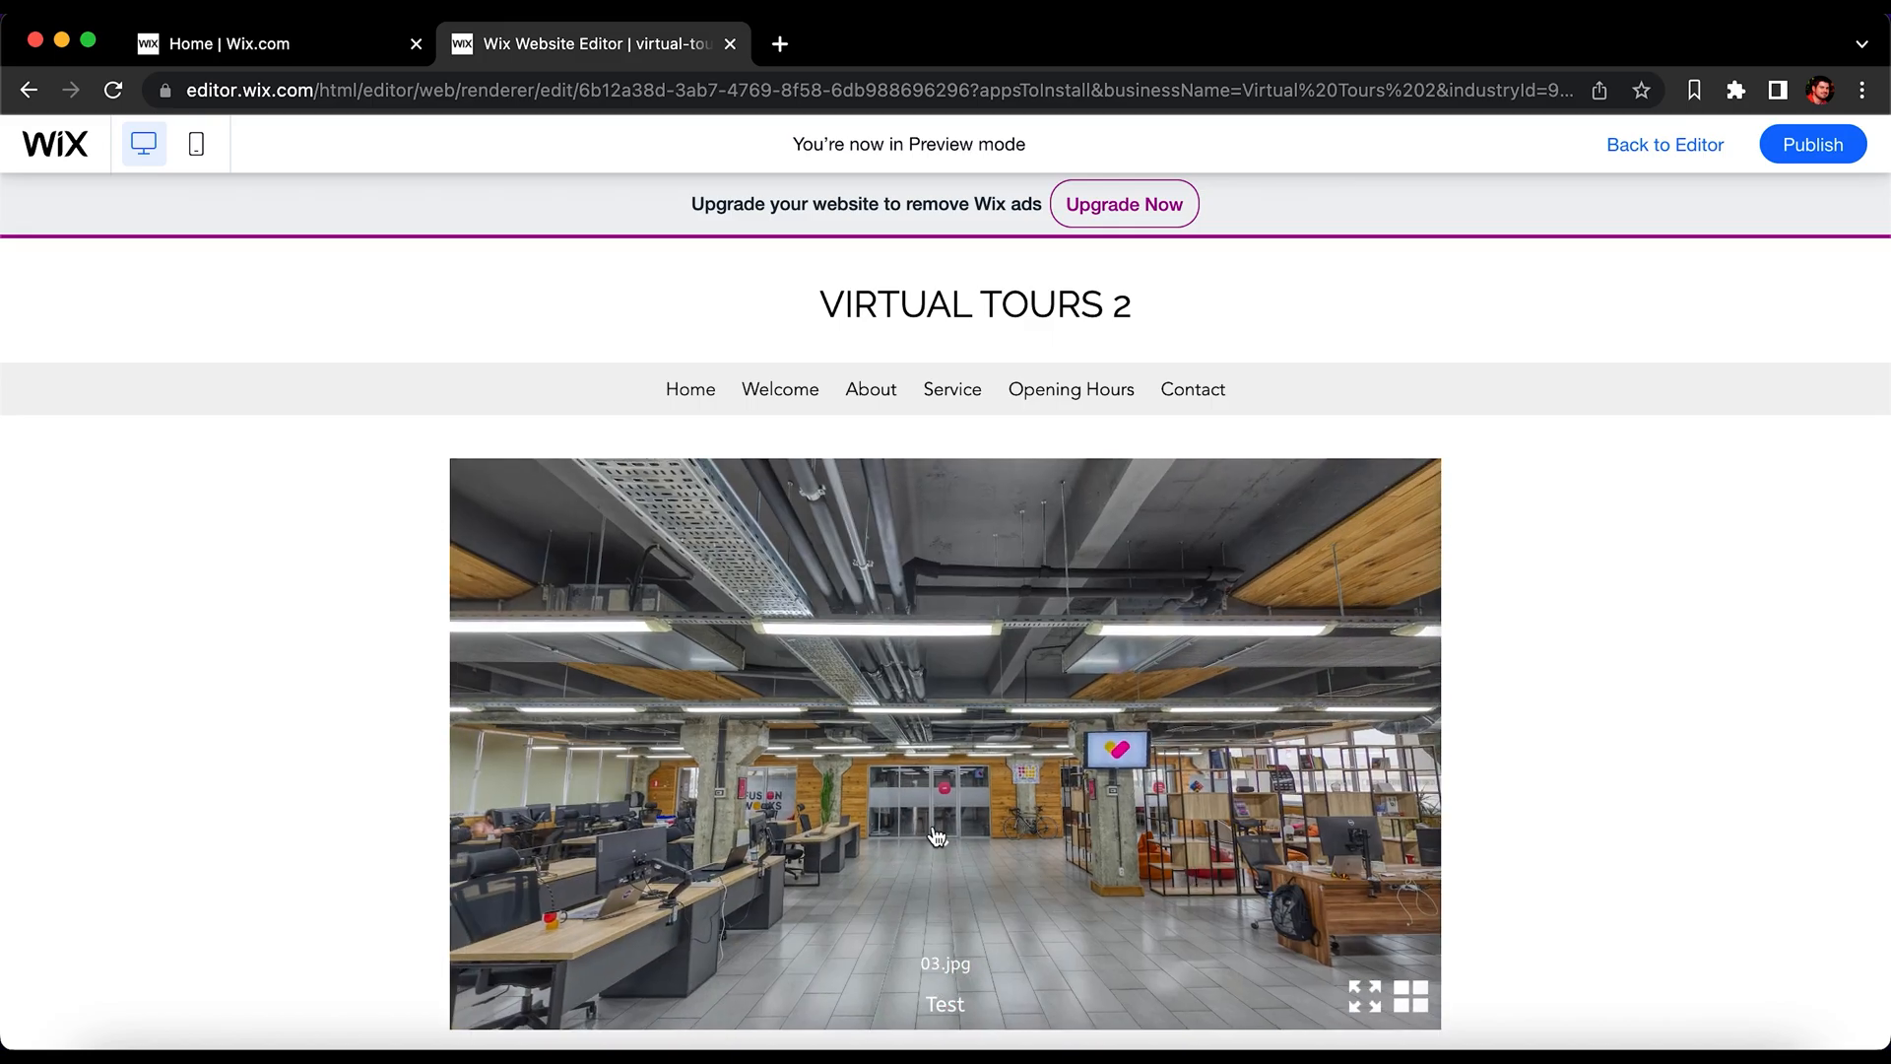
pyautogui.click(931, 828)
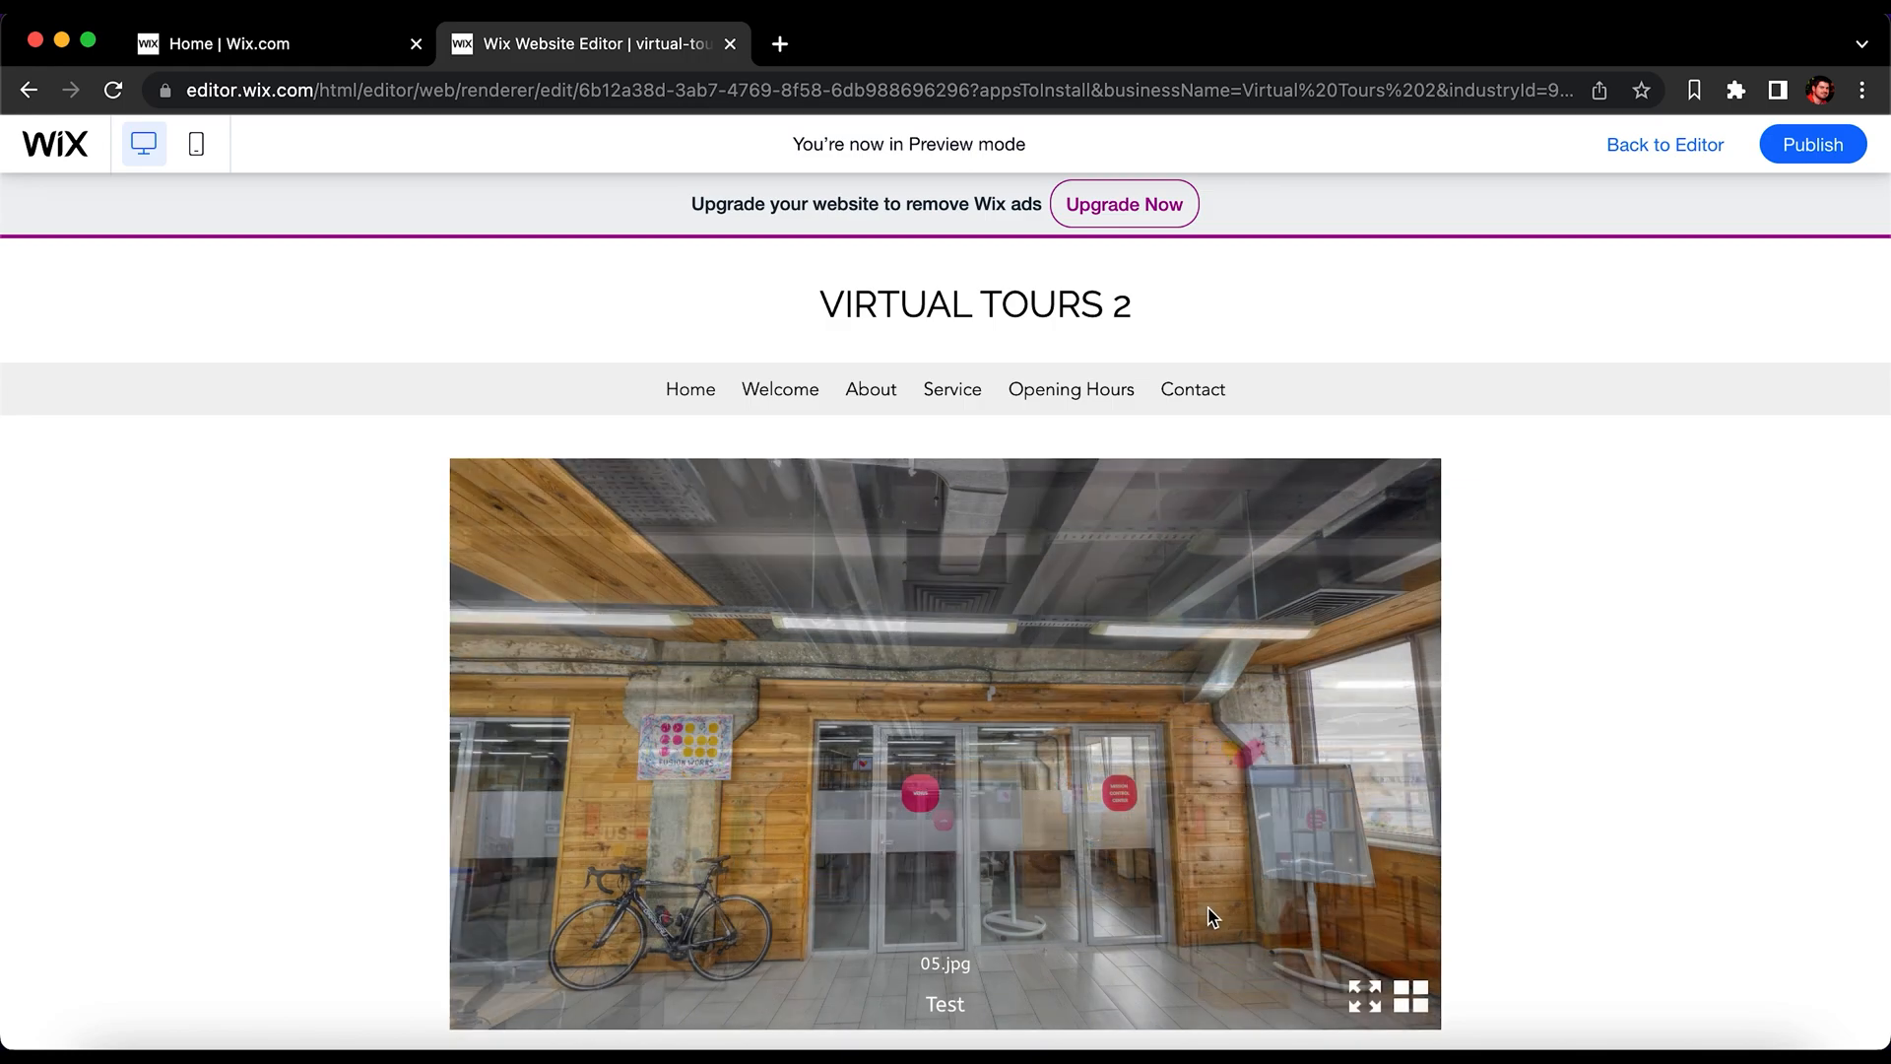
pyautogui.moveTo(1210, 911); pyautogui.dragTo(987, 756)
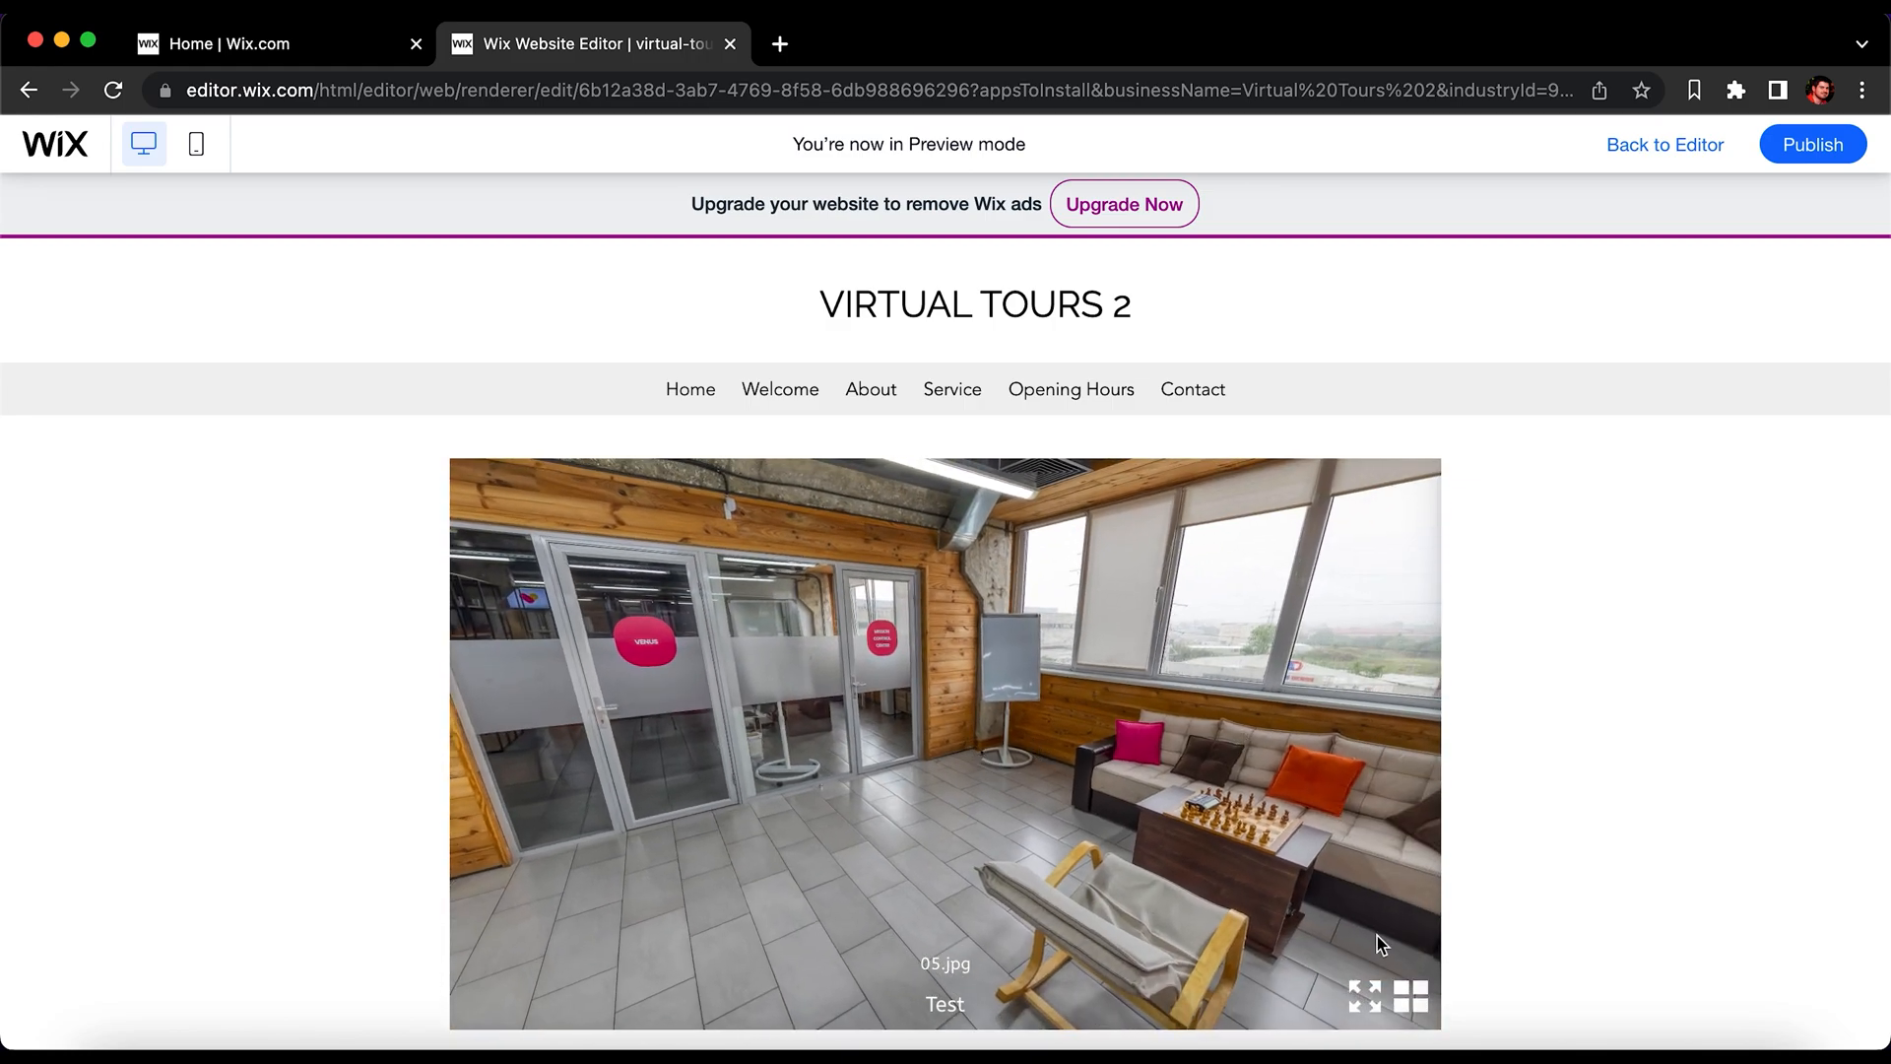
# Step: Show and hide the tour's image thumbnails, and view 05.jpg in full screen before returning to the page
pyautogui.click(1412, 998)
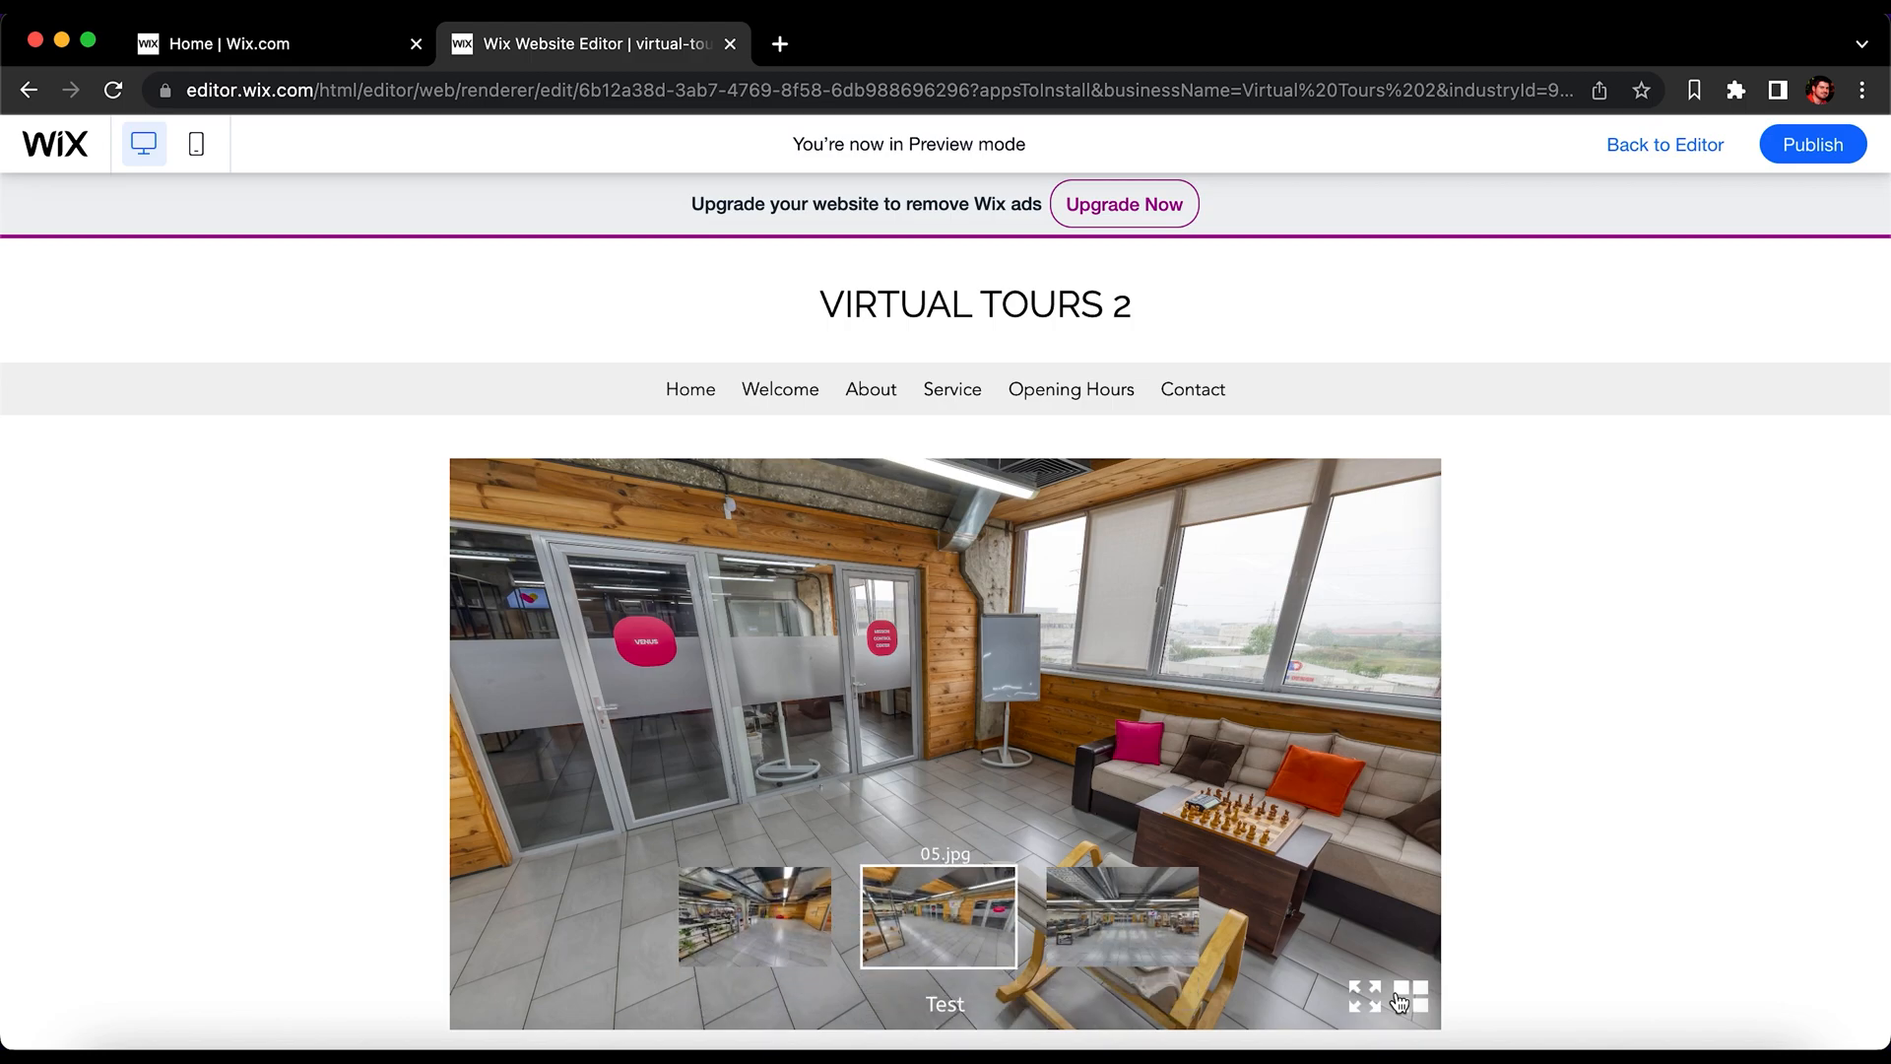
pyautogui.click(1400, 1000)
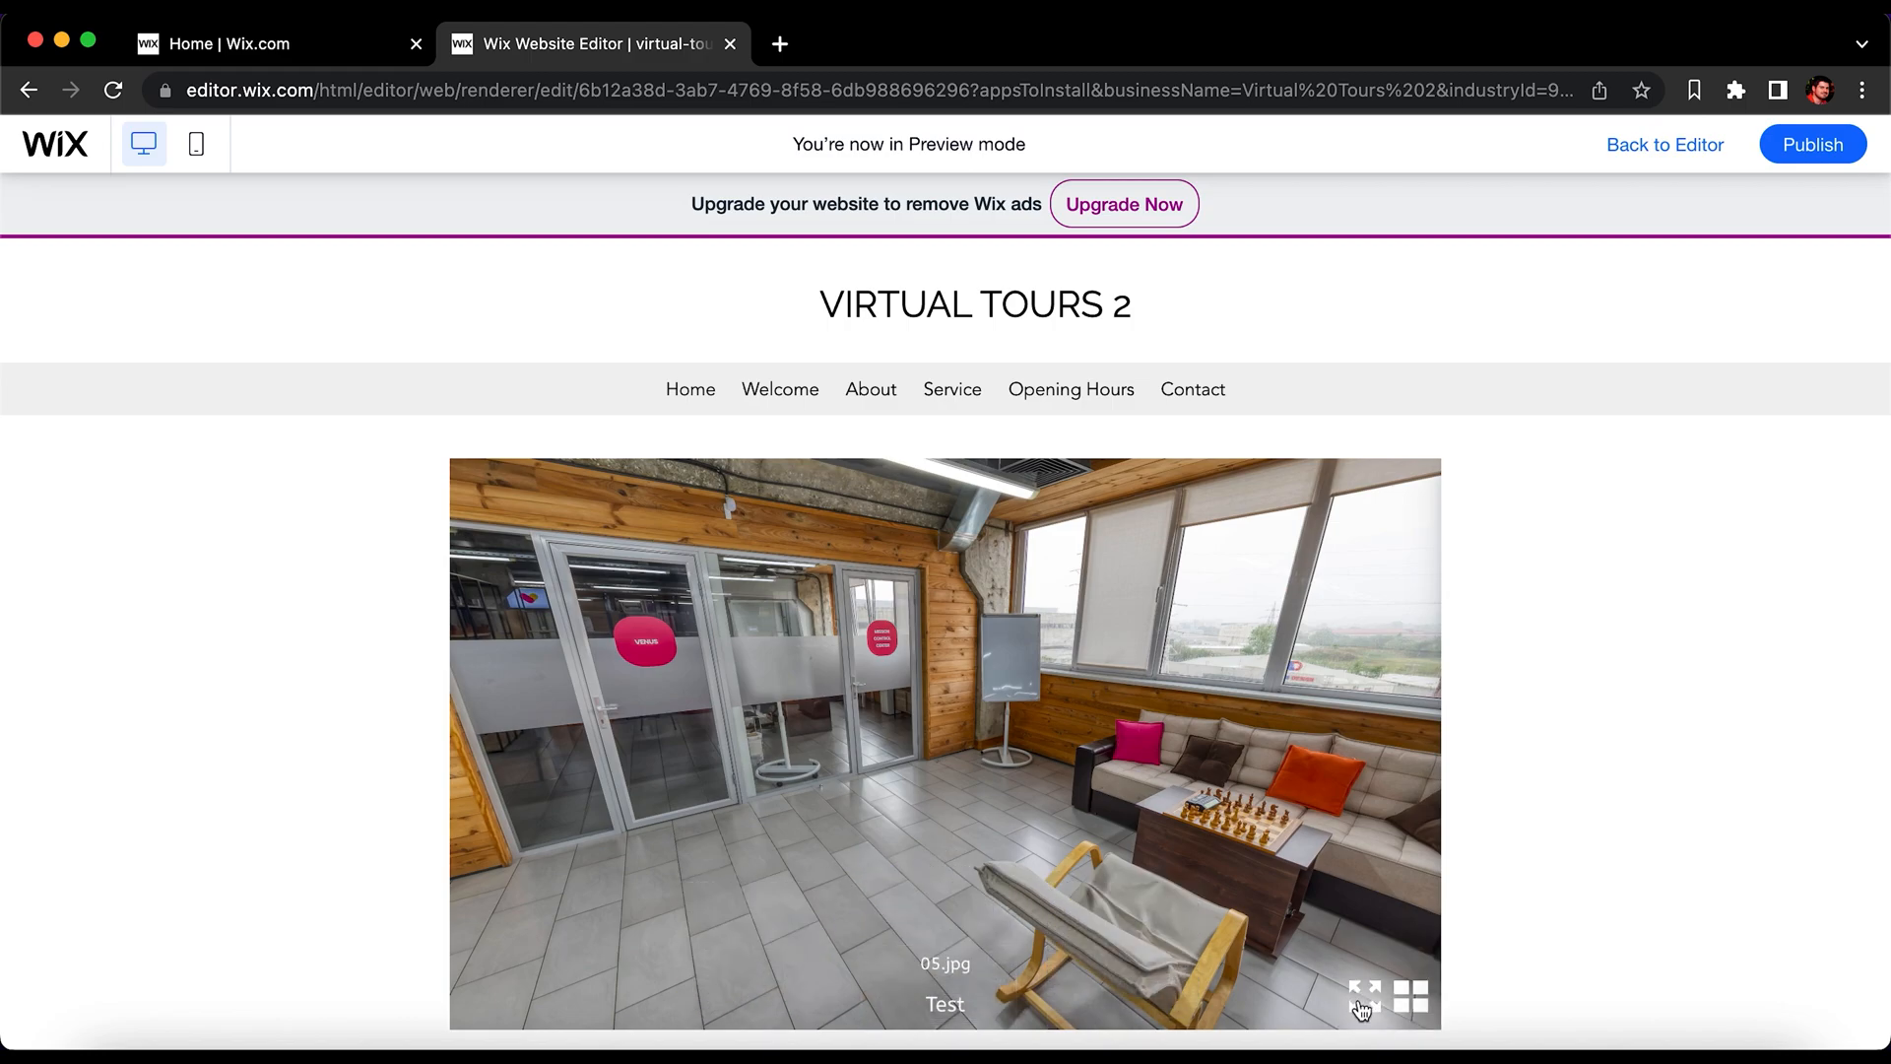
pyautogui.click(1362, 1004)
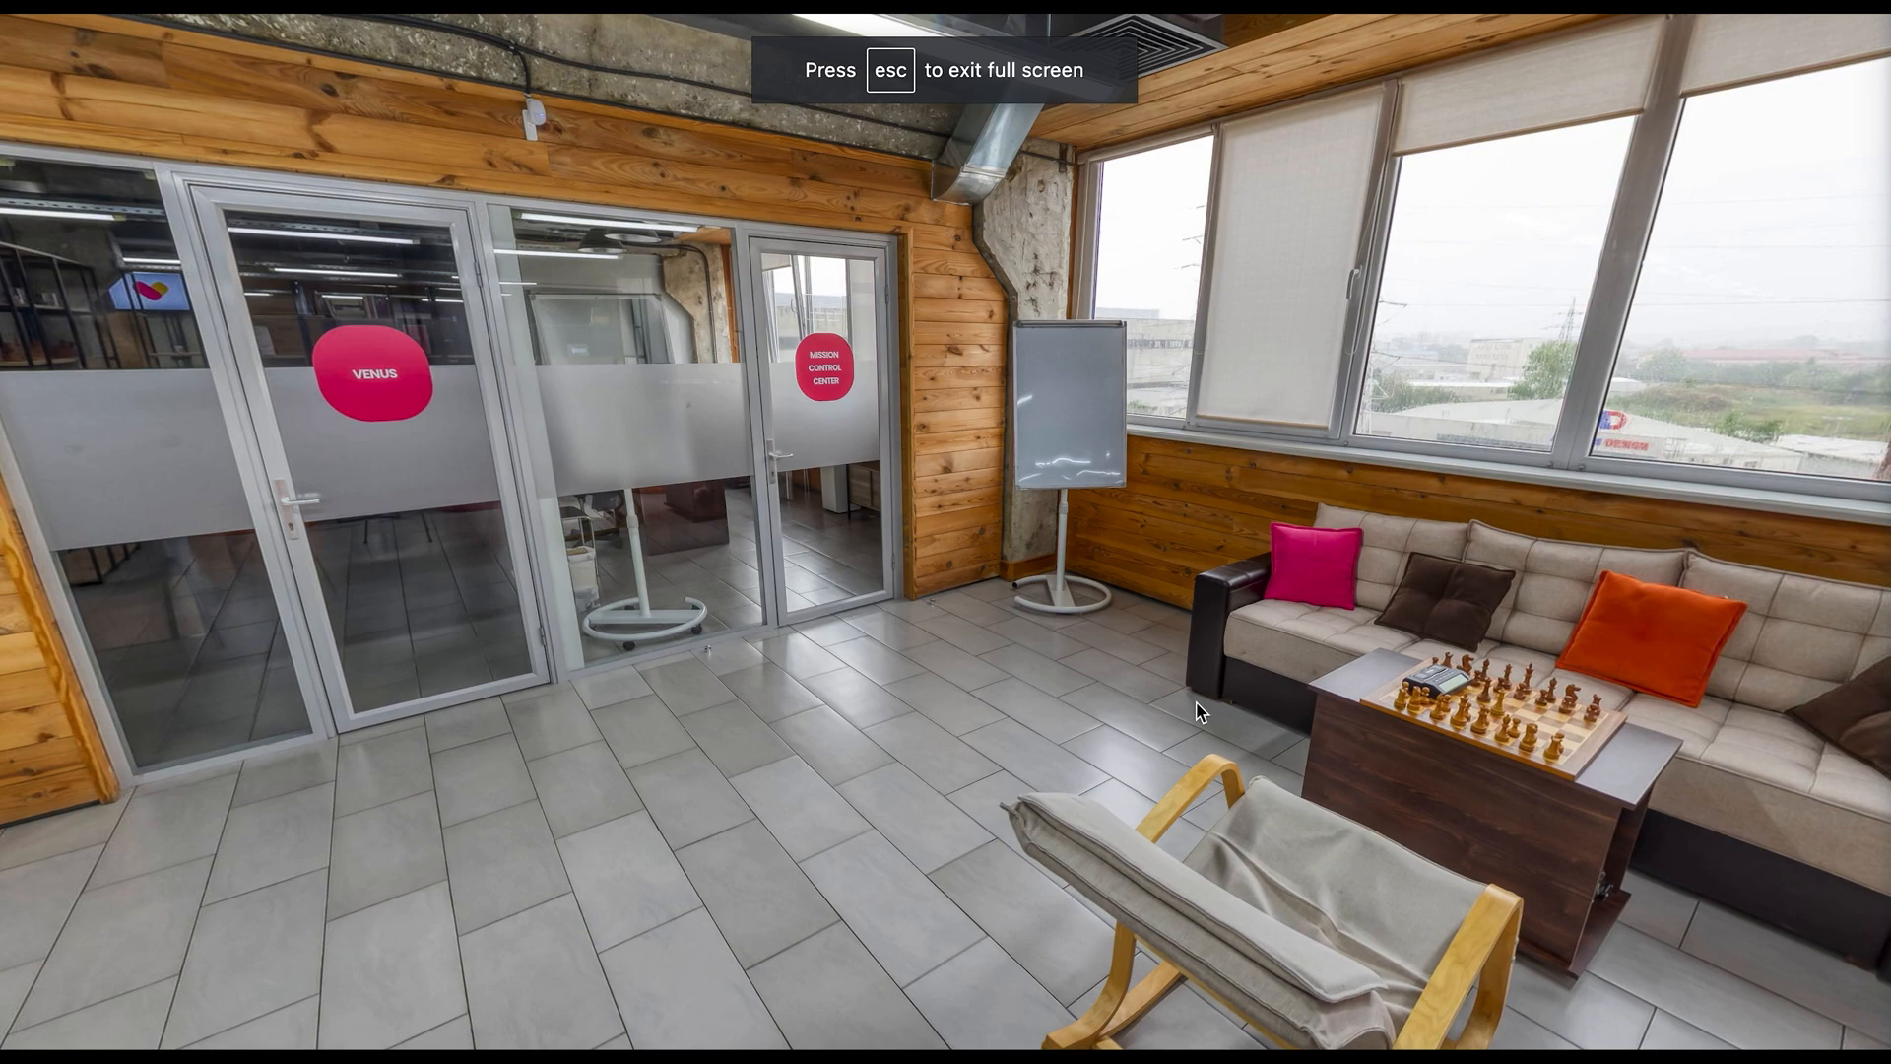
pyautogui.press('Escape')
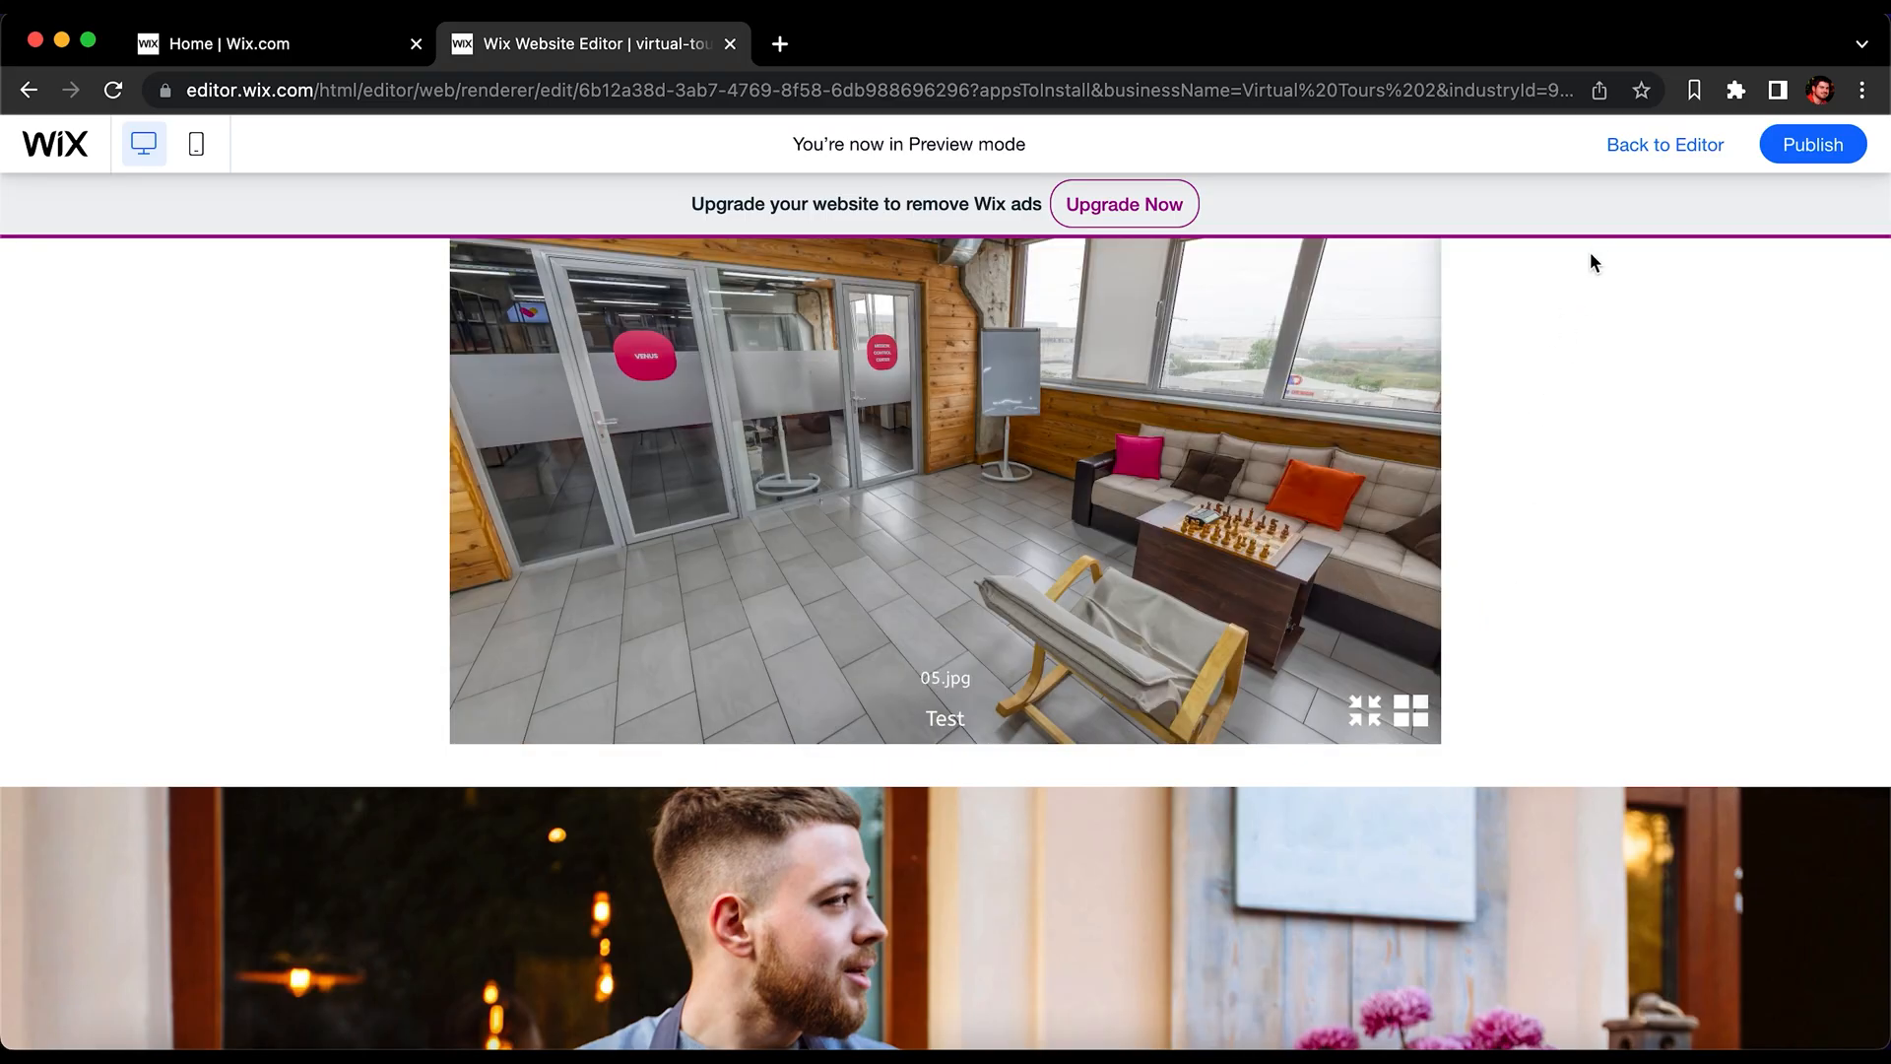
# Step: Return to the editor, open the virtual tour element's settings and view the list of available tours
pyautogui.click(1651, 145)
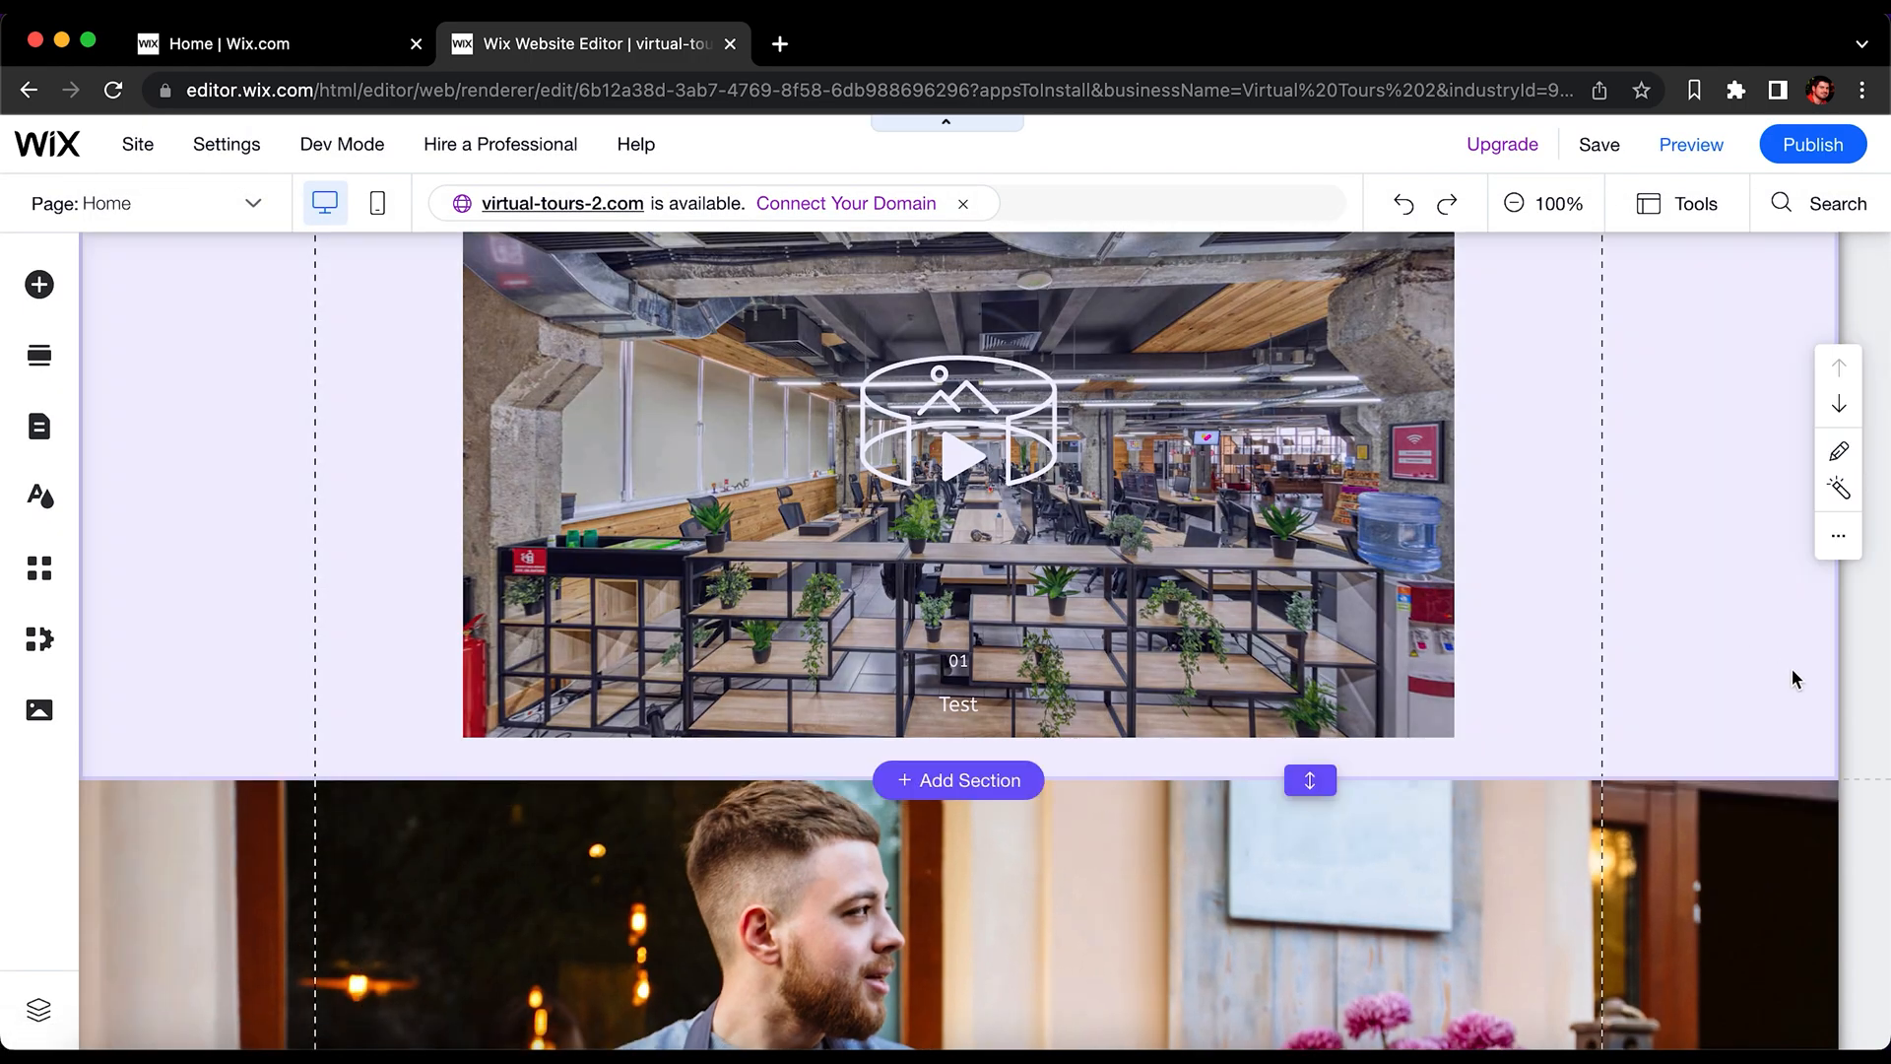
pyautogui.click(1792, 668)
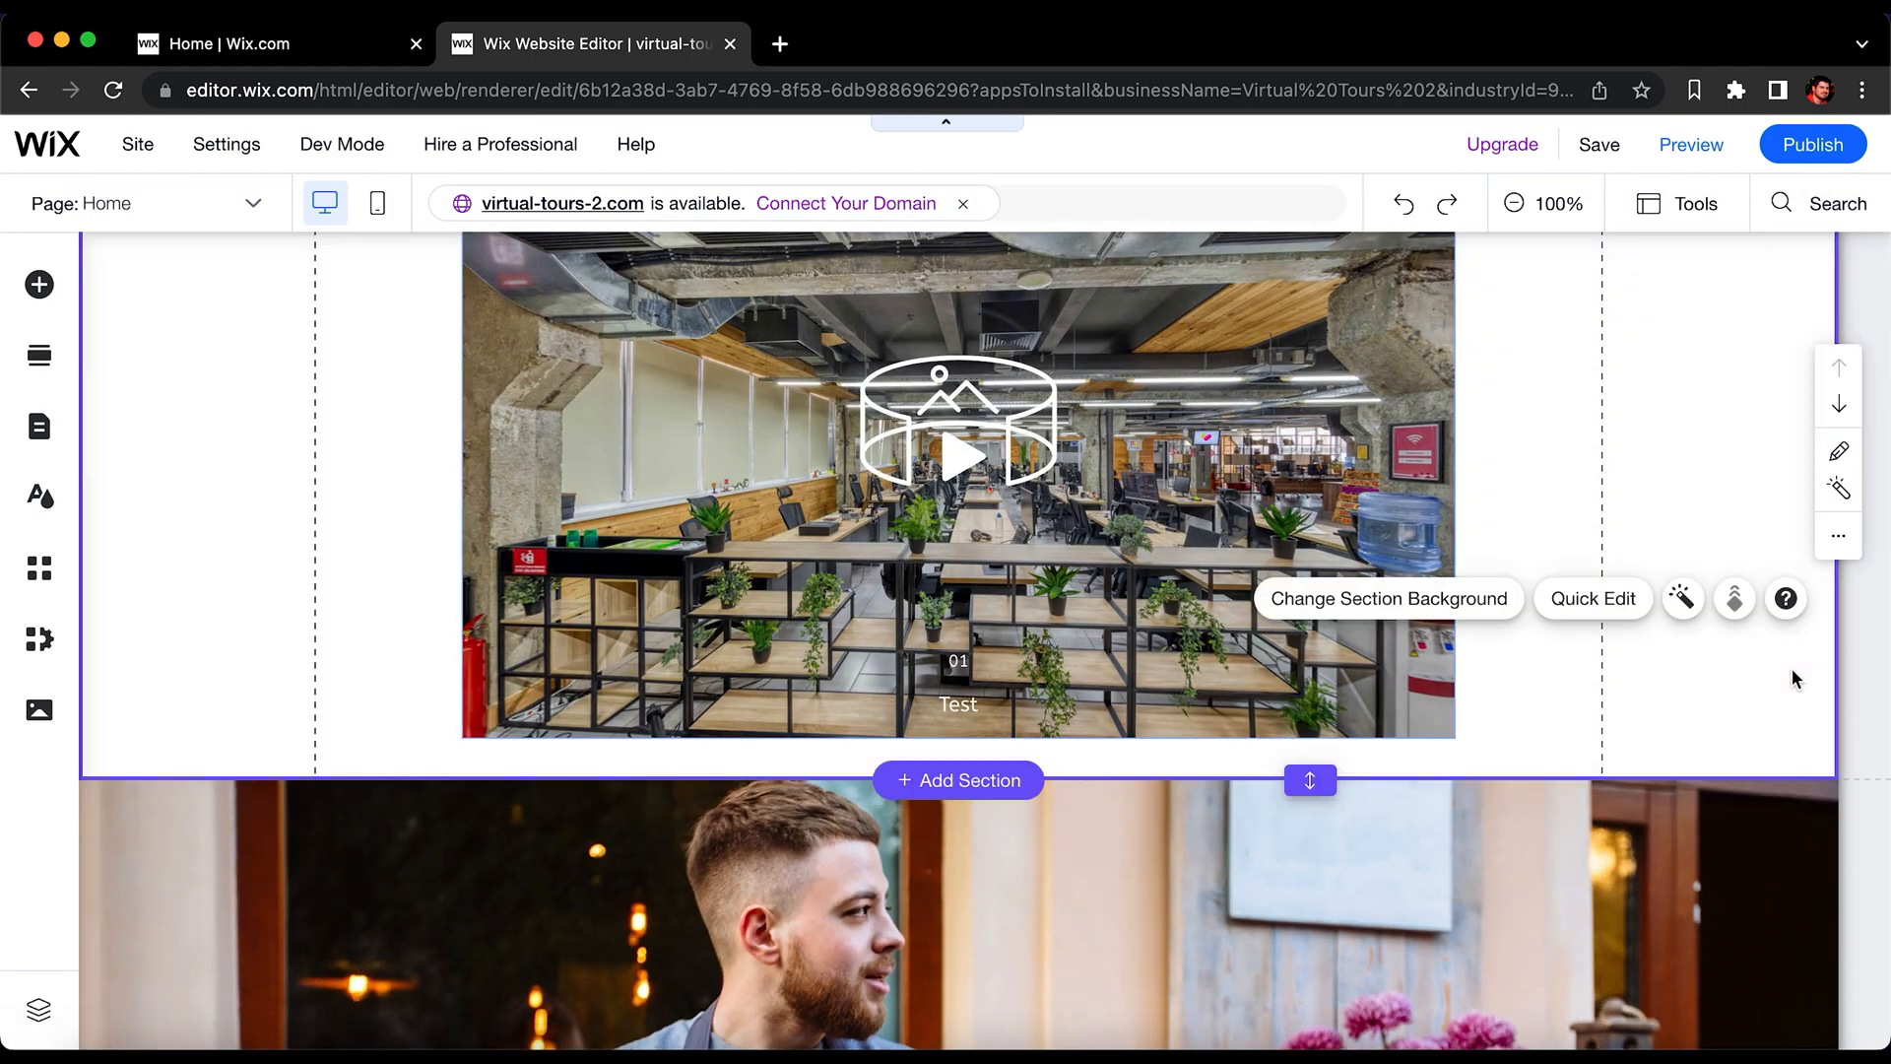
pyautogui.scroll(3, 1792, 678)
pyautogui.click(951, 758)
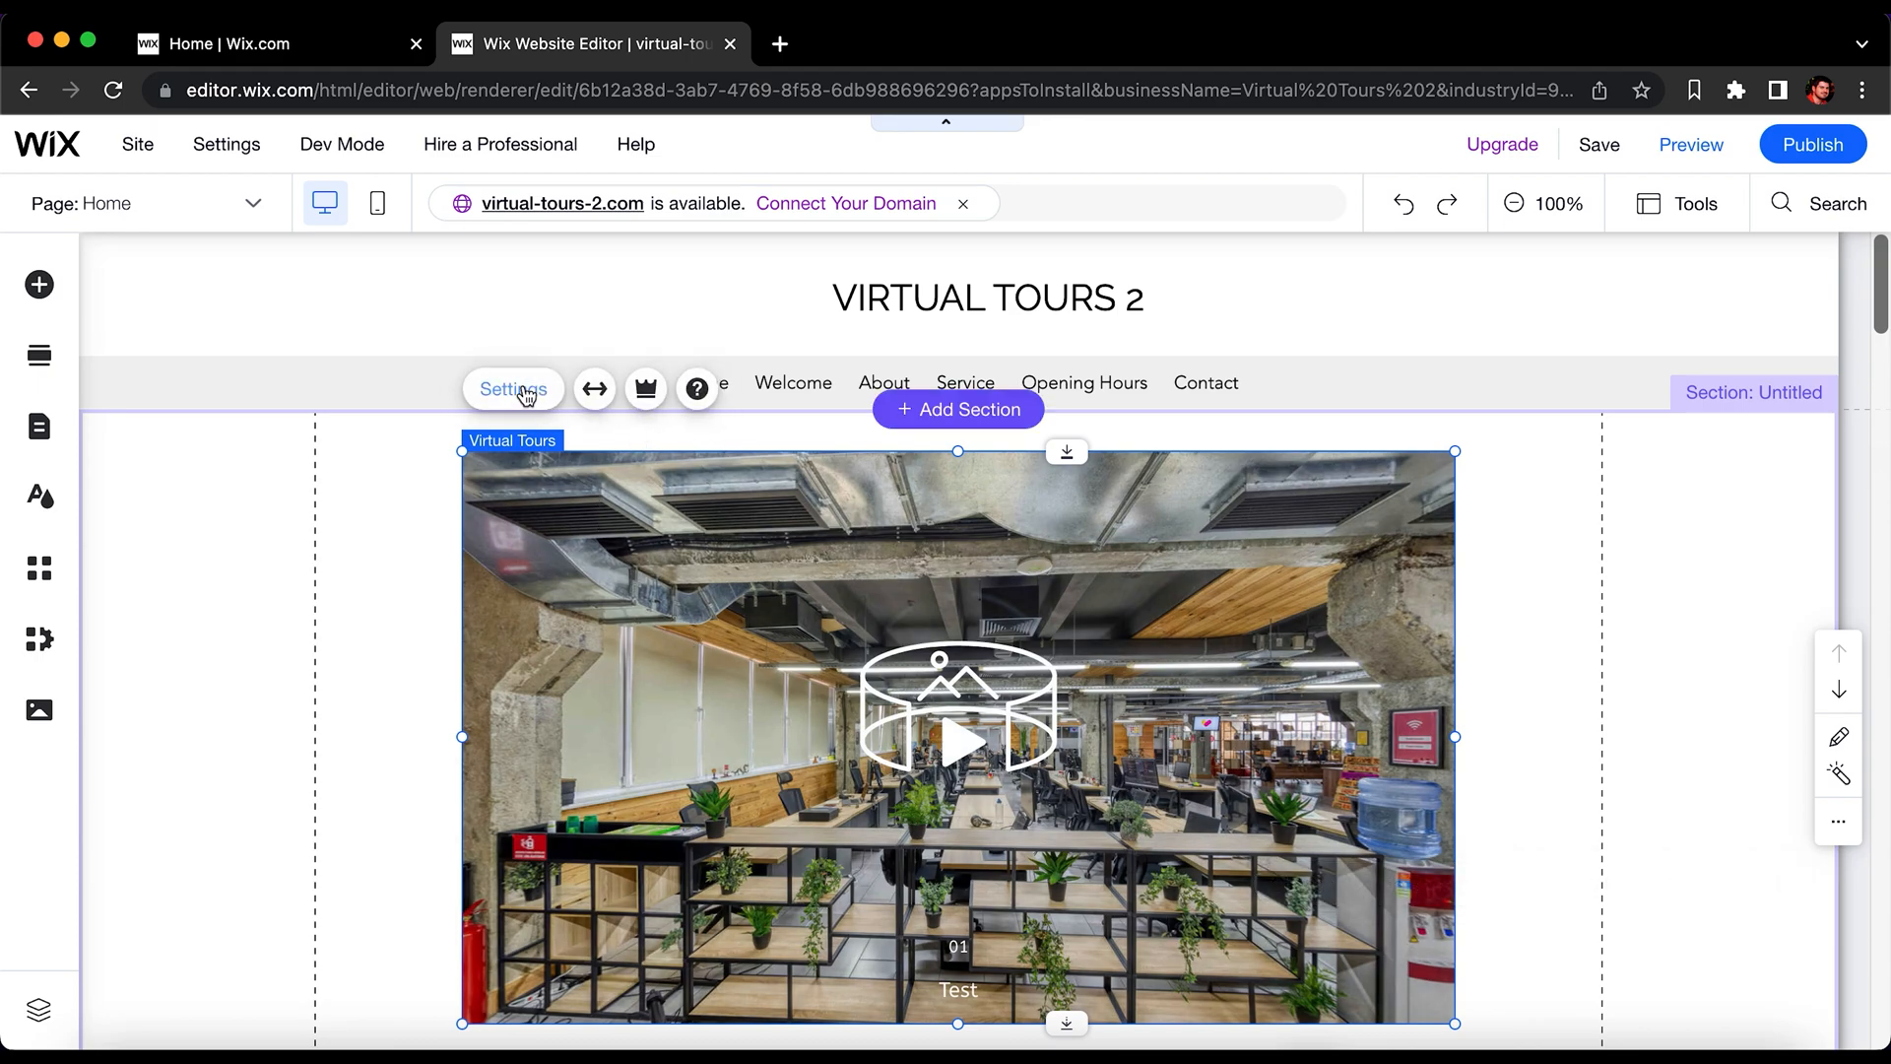
pyautogui.click(522, 390)
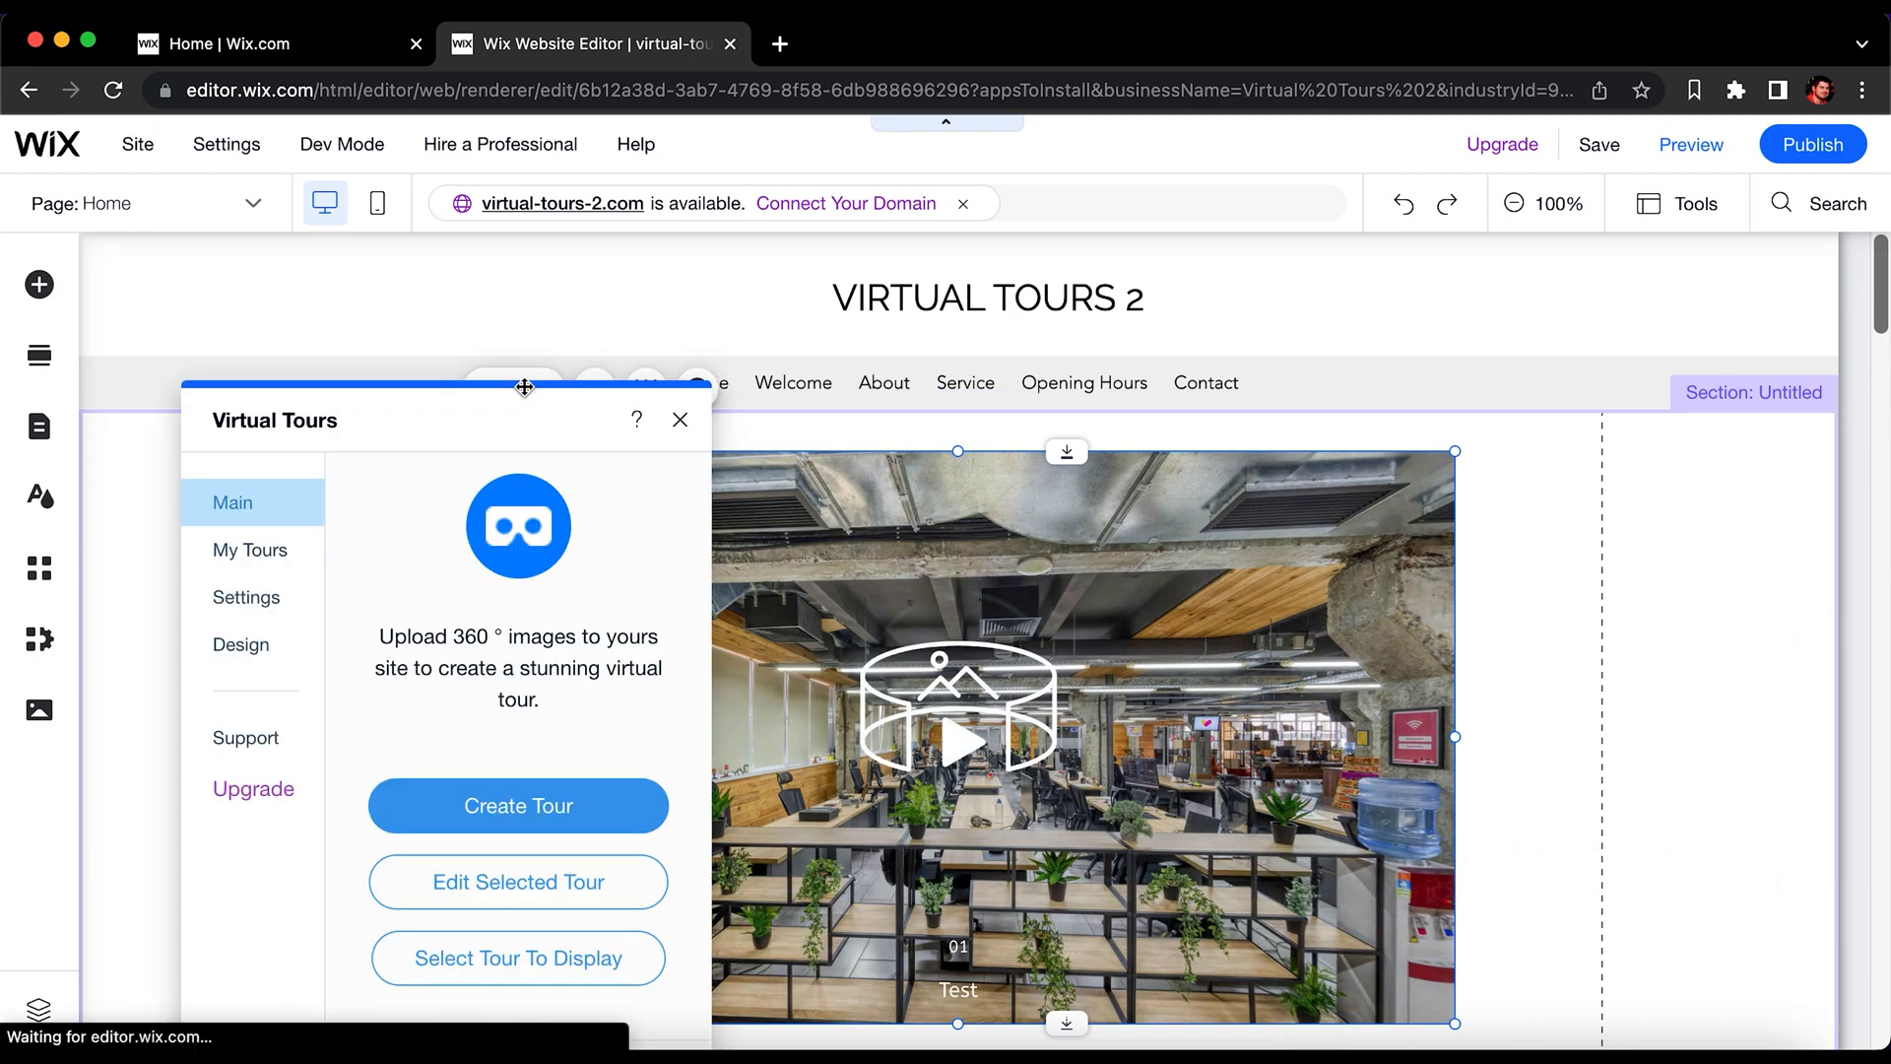
pyautogui.click(272, 553)
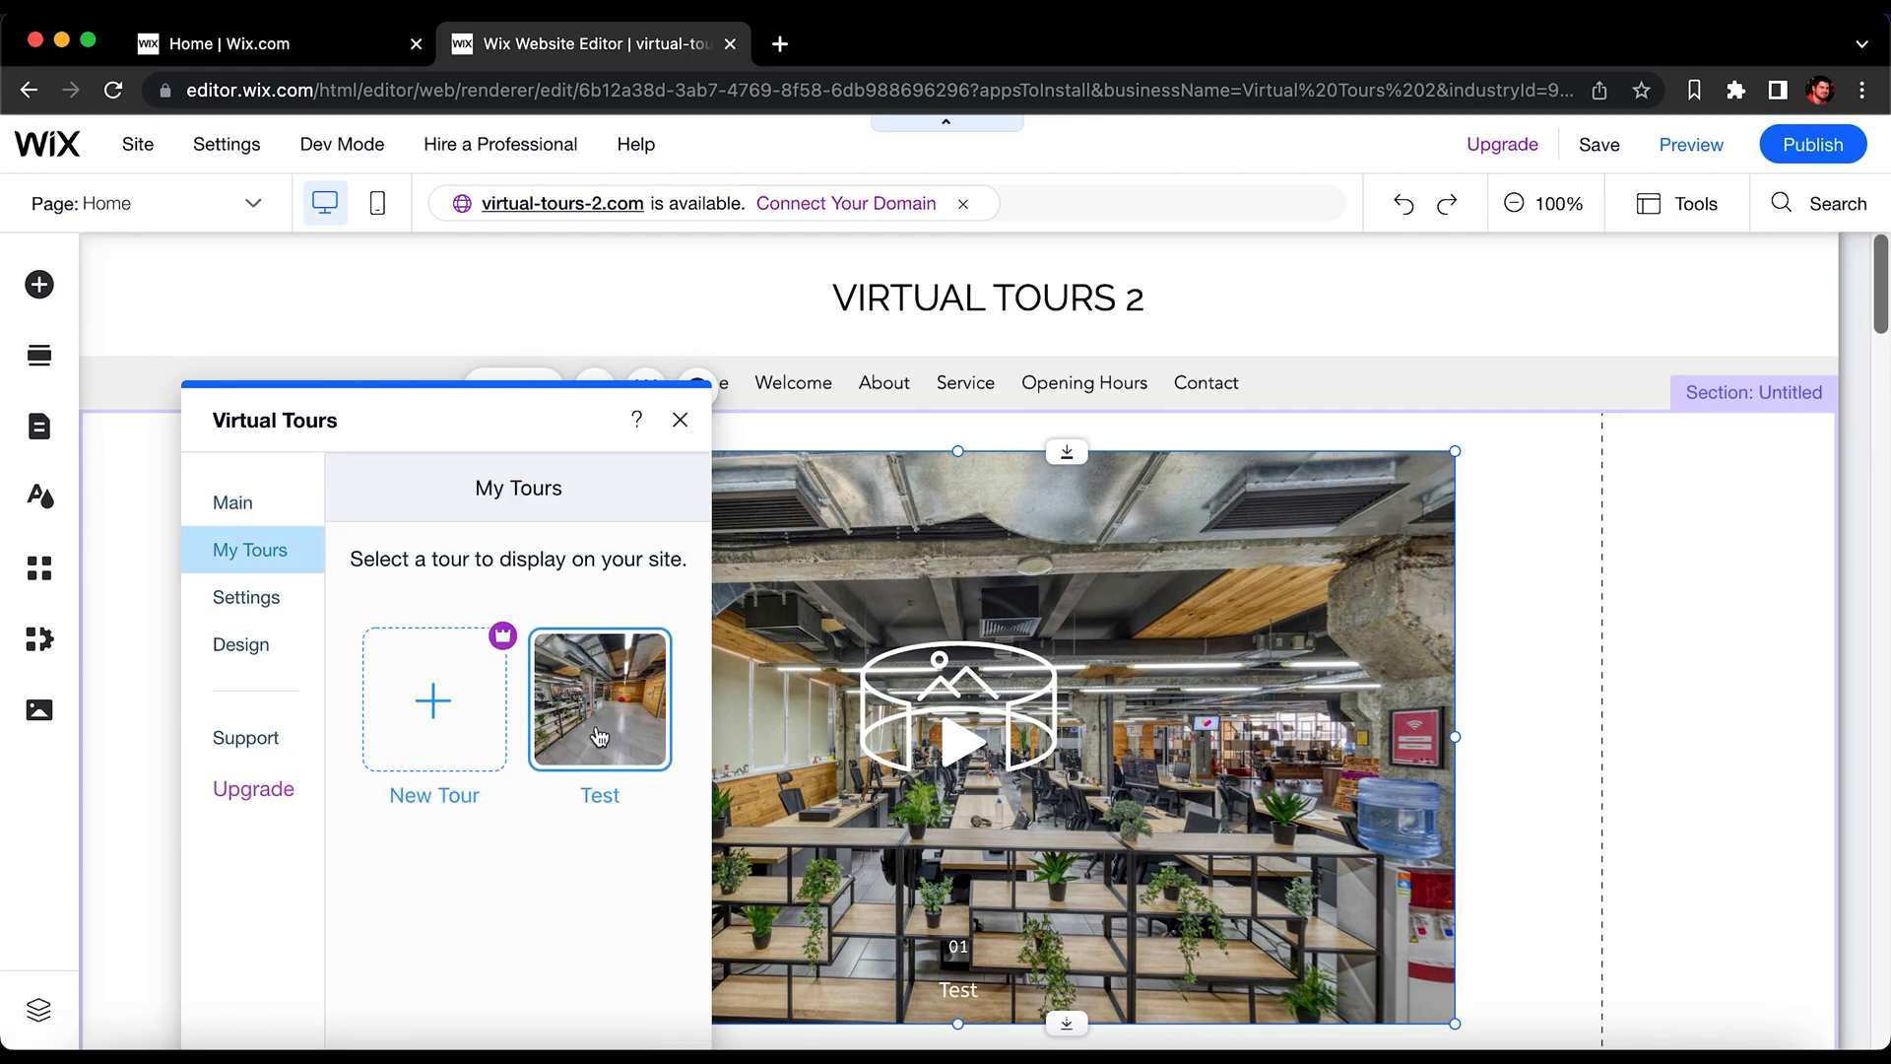
# Step: Switch the tour name's display off and back on in the tour's display settings, and hide the image name
pyautogui.click(274, 613)
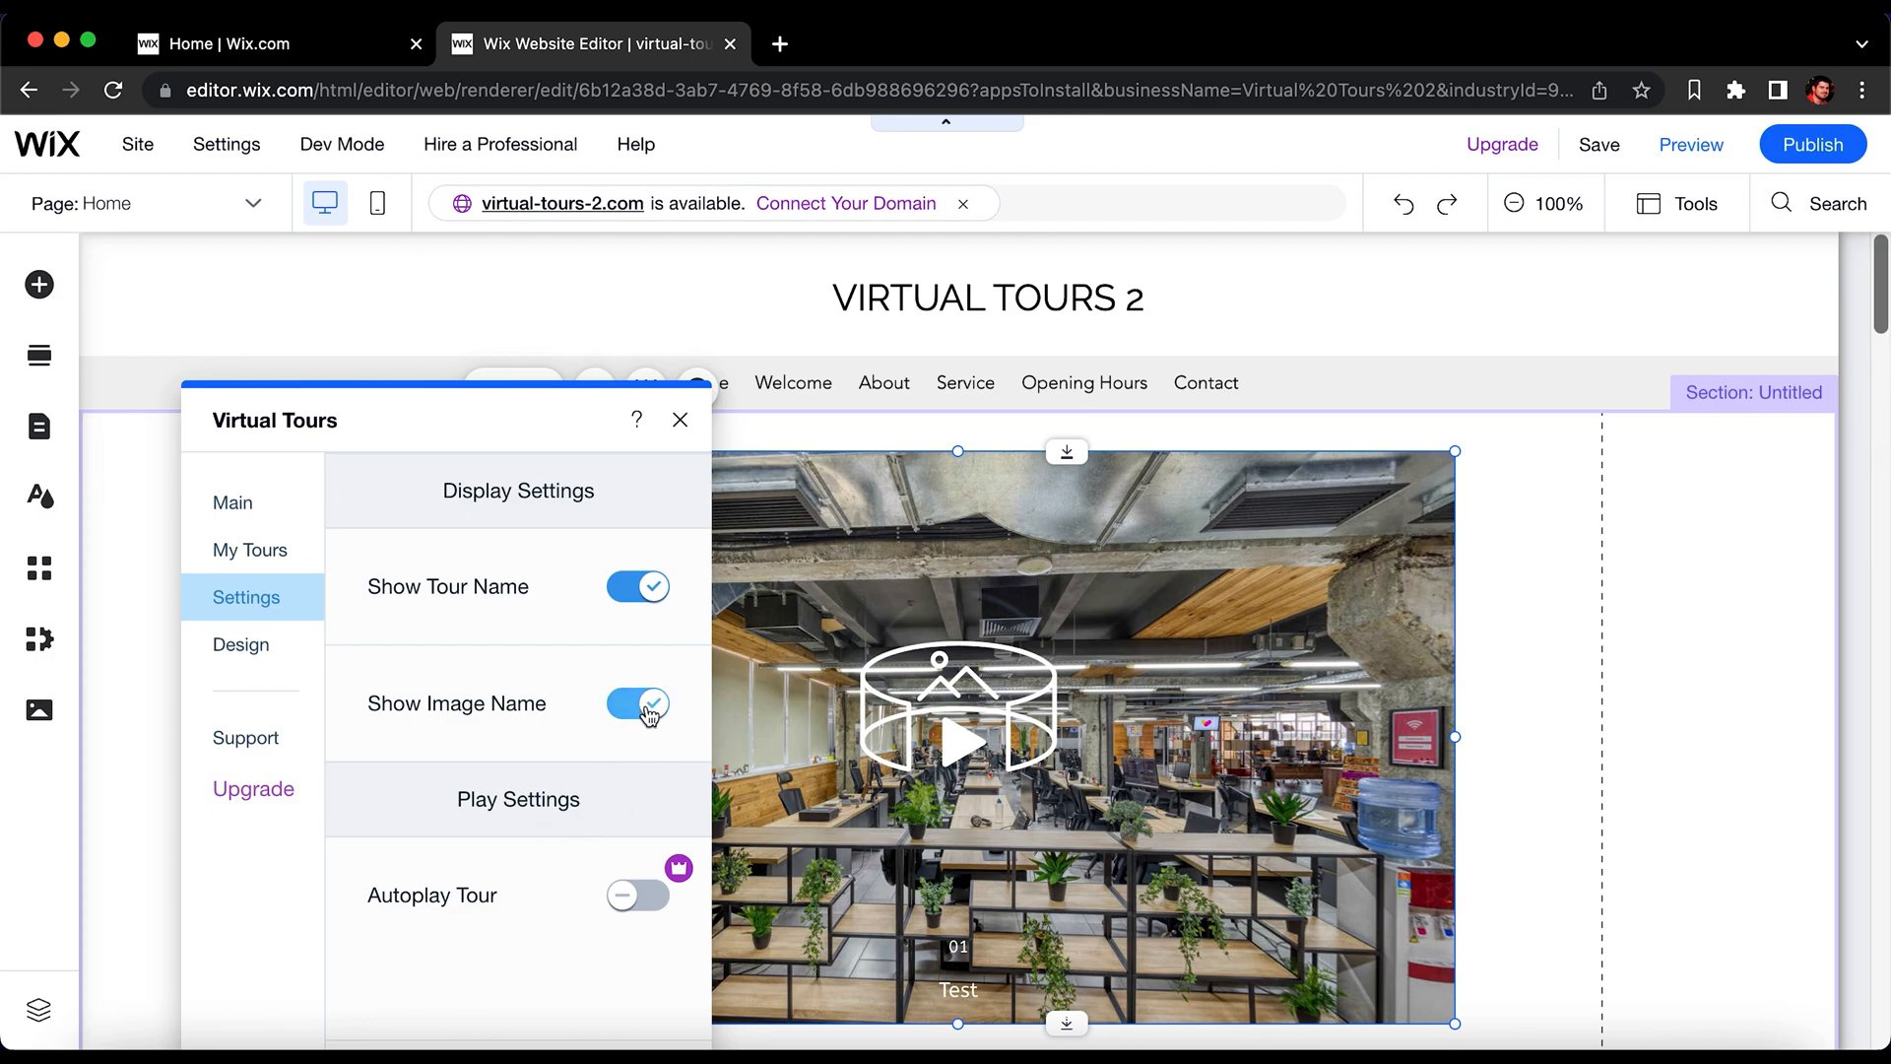
pyautogui.click(642, 591)
pyautogui.click(642, 591)
pyautogui.click(642, 596)
pyautogui.click(648, 591)
pyautogui.click(643, 708)
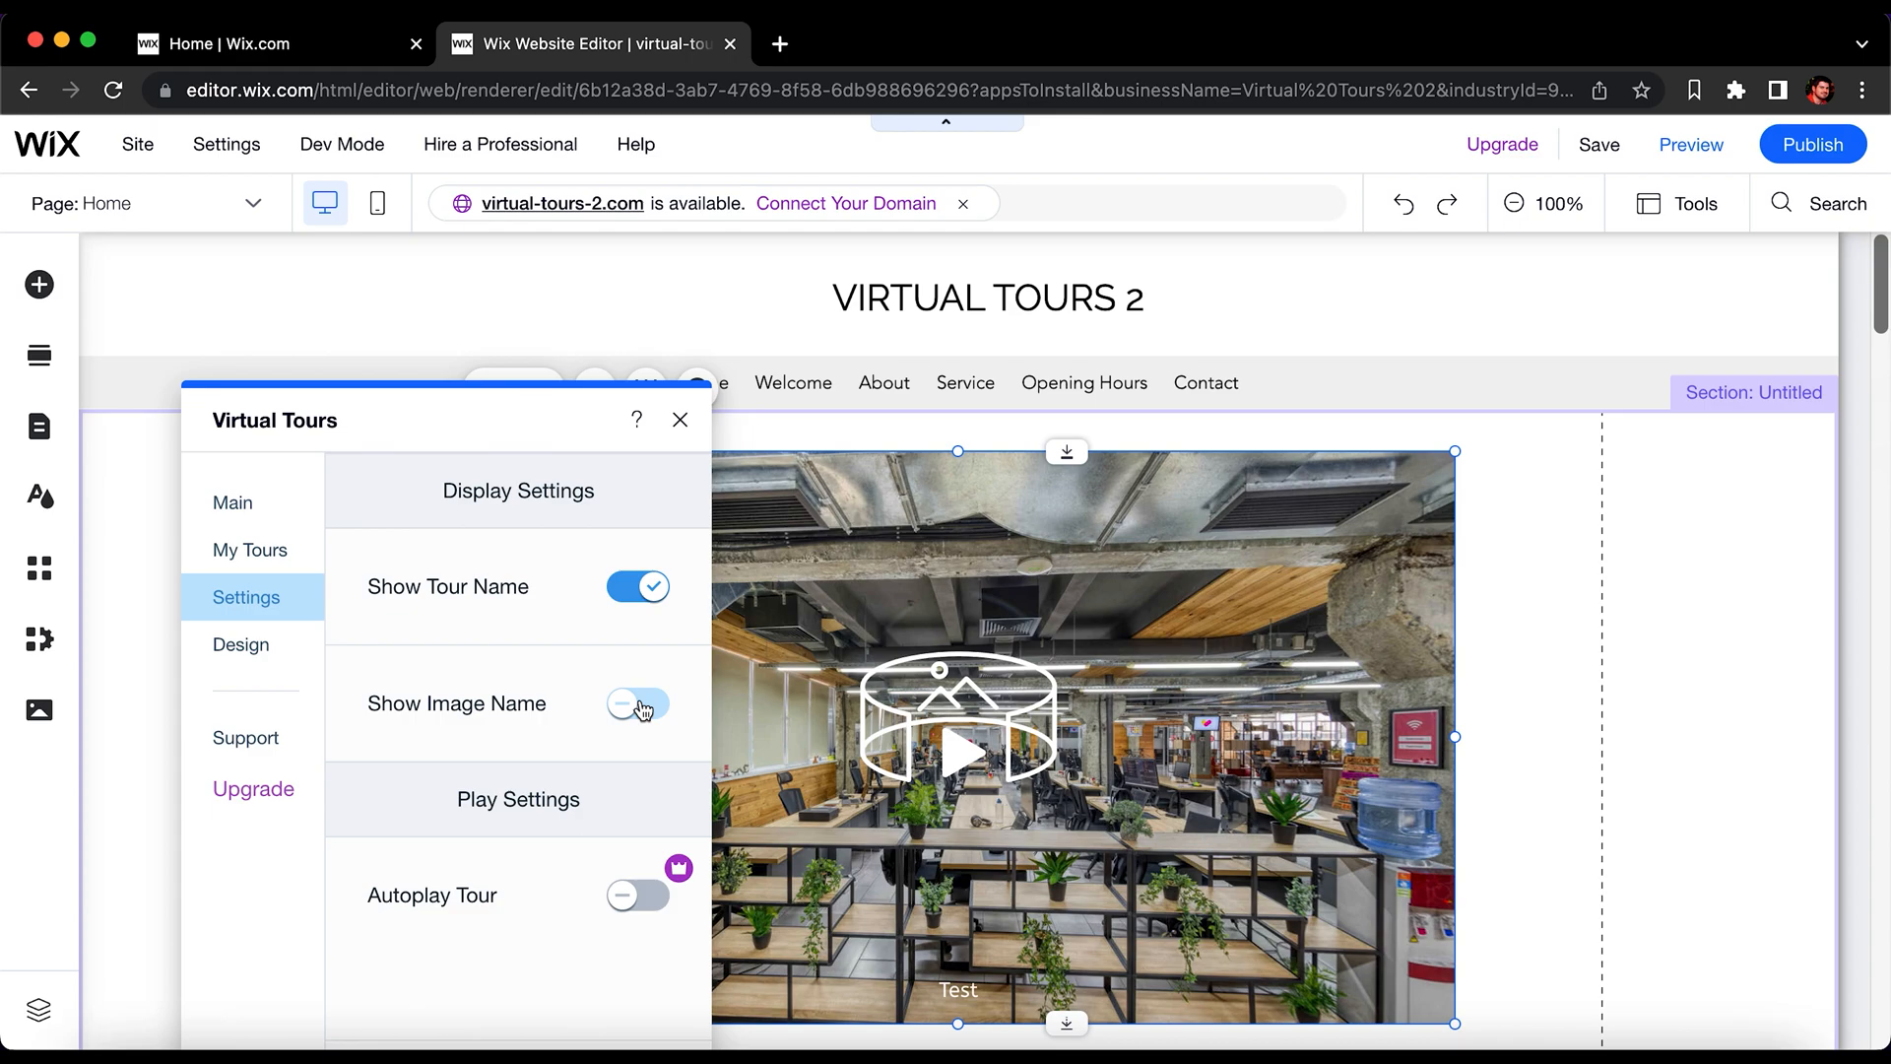
# Step: Set the tour title's font size to 61 px and make it bold, trying underline and removing it
pyautogui.click(258, 647)
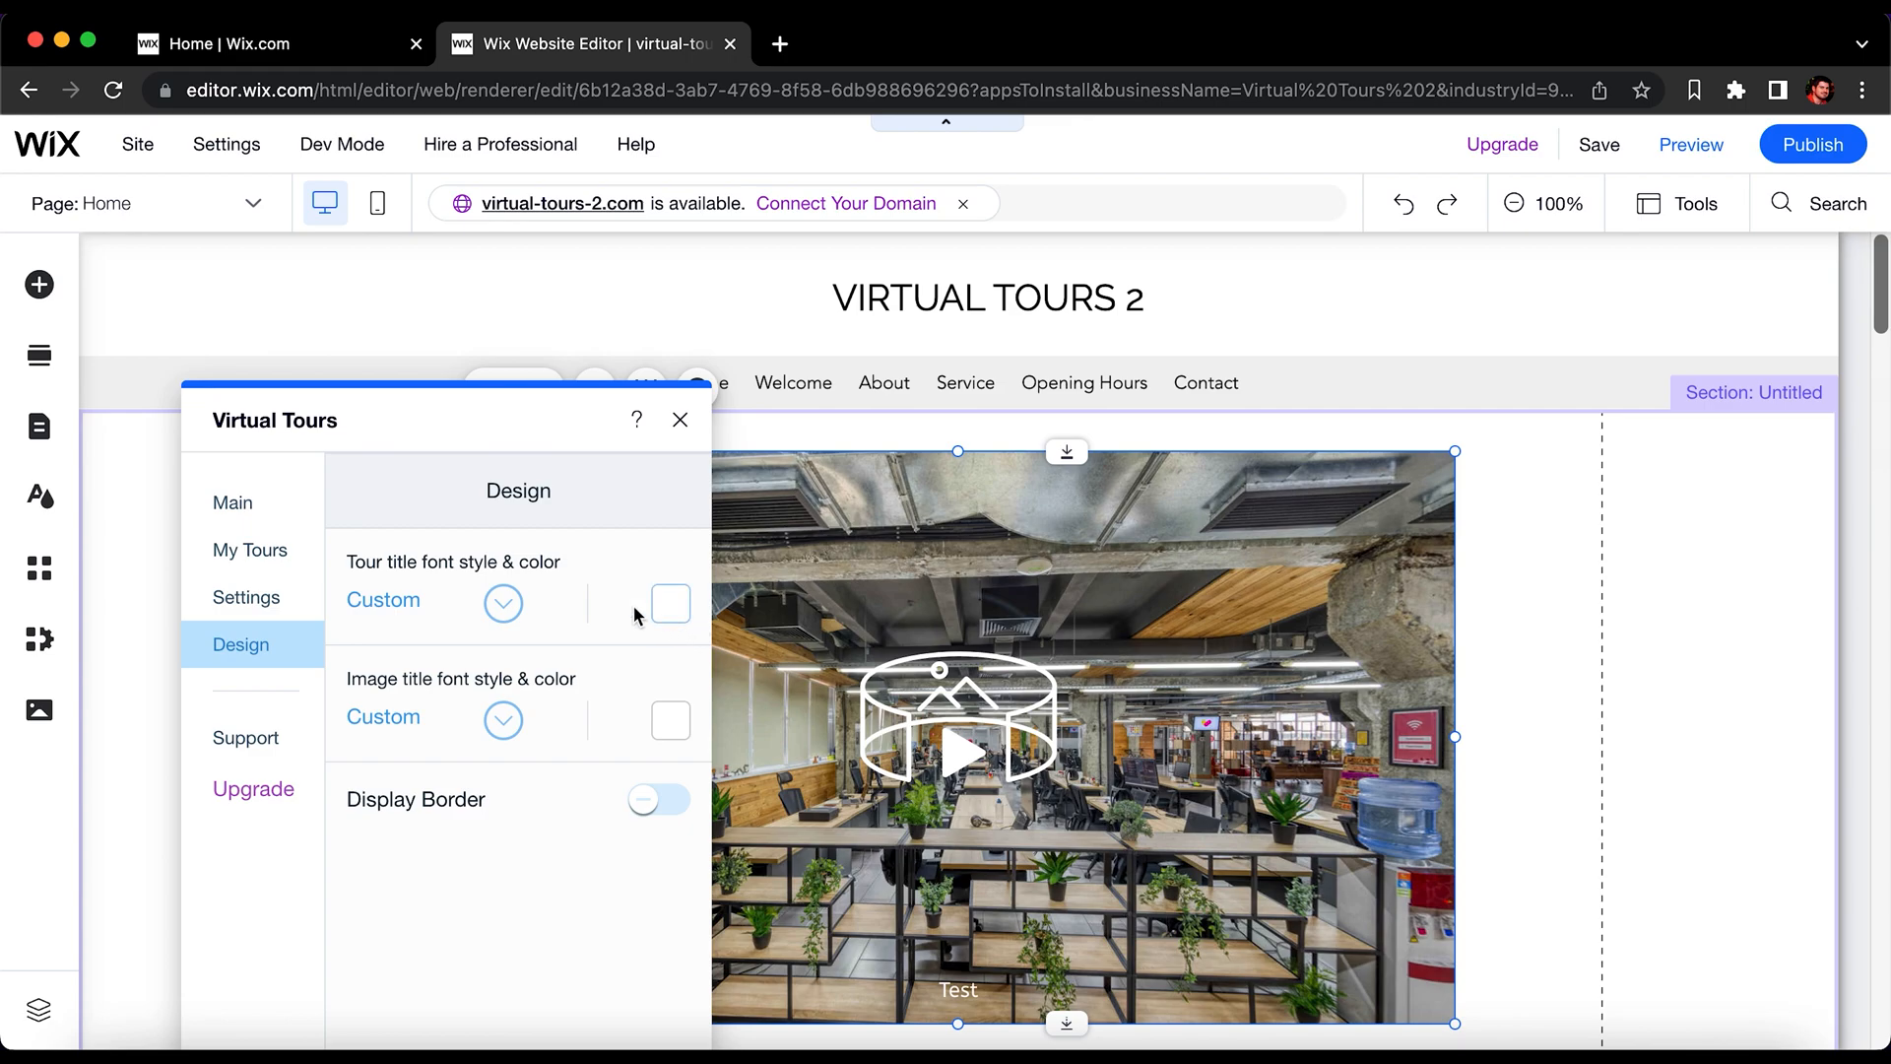
pyautogui.click(503, 604)
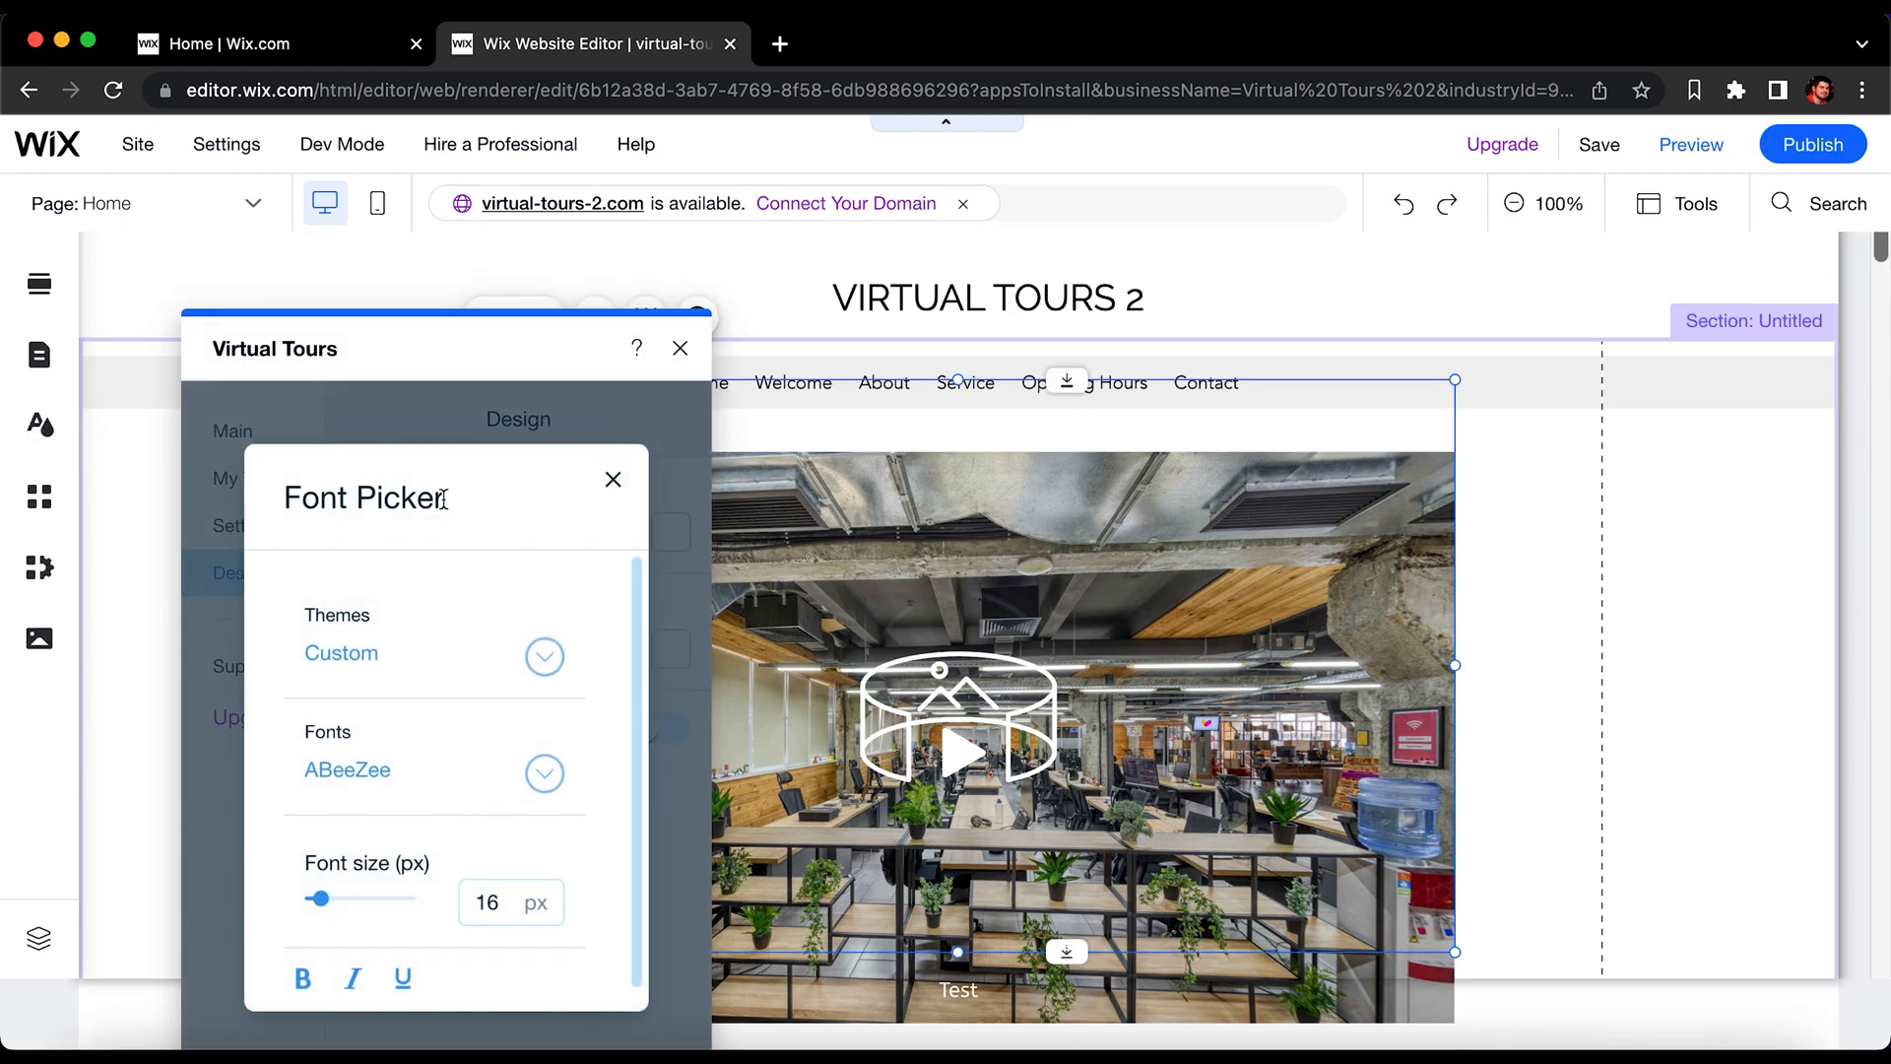
pyautogui.moveTo(318, 898); pyautogui.dragTo(370, 911)
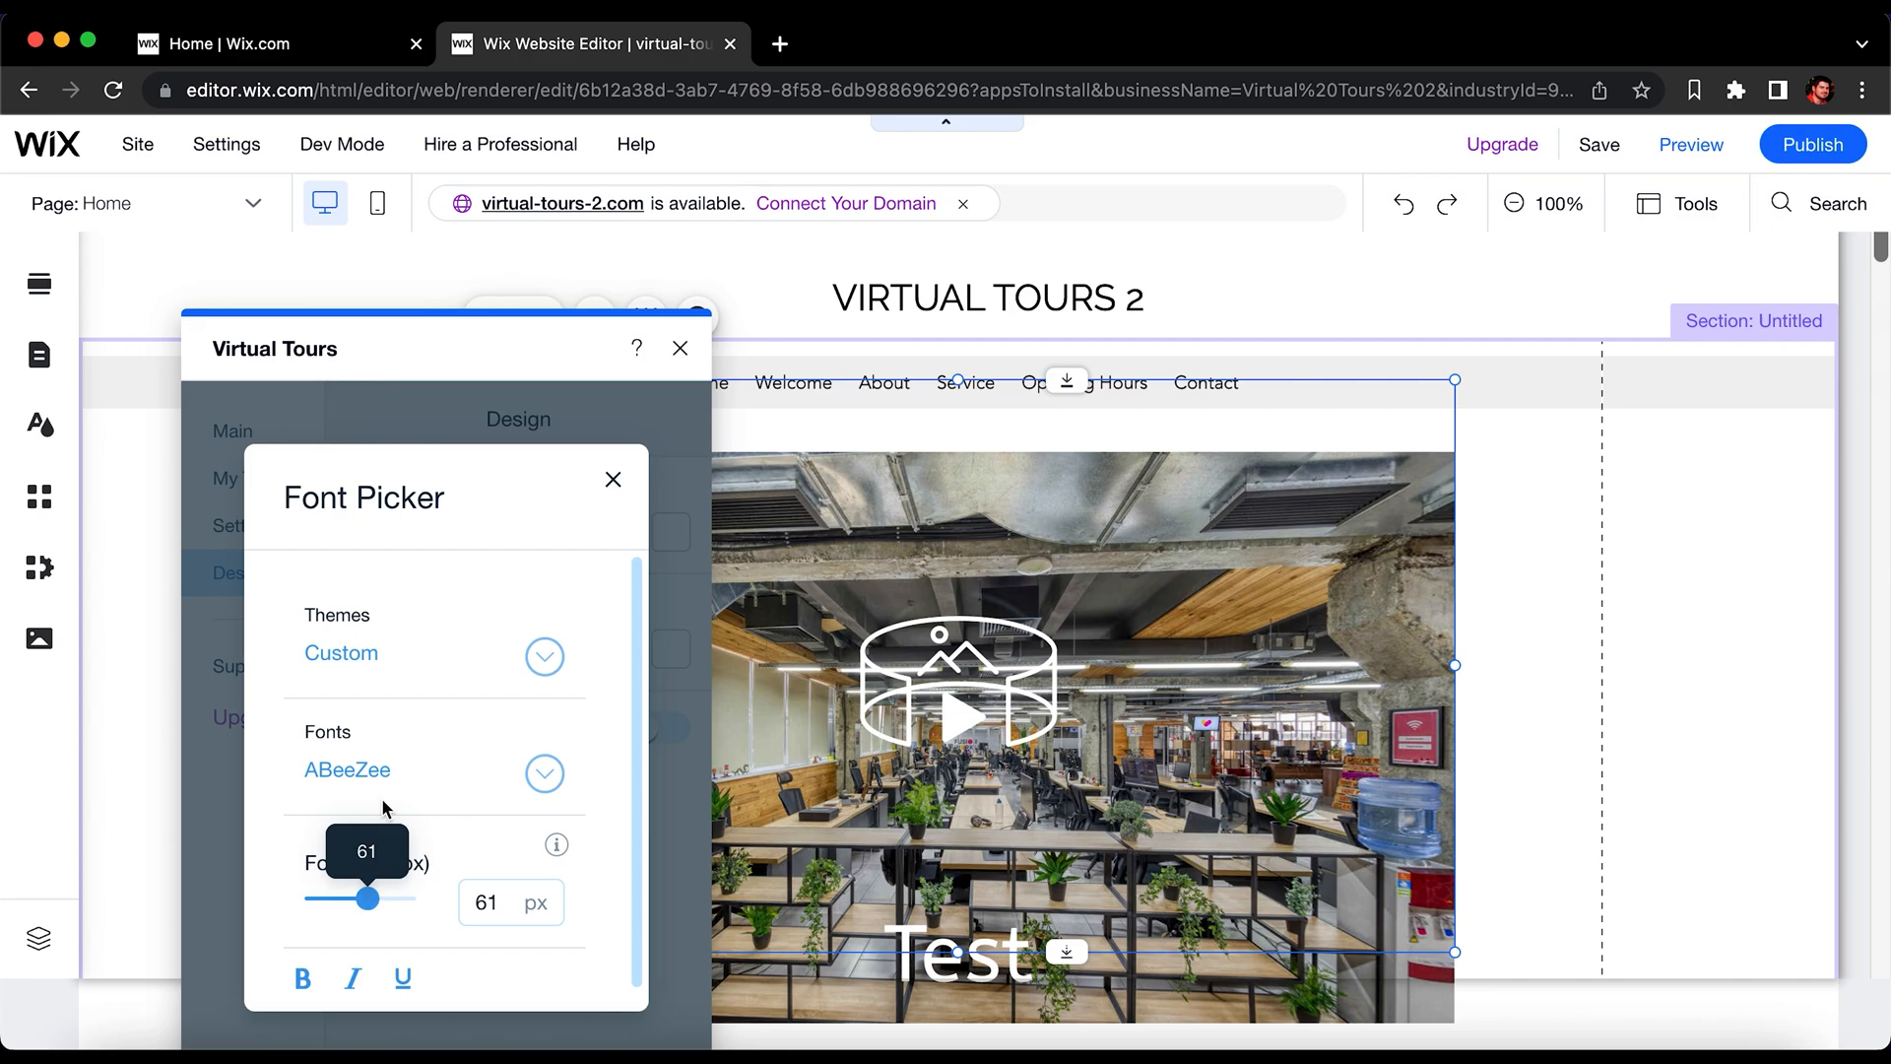
pyautogui.click(300, 980)
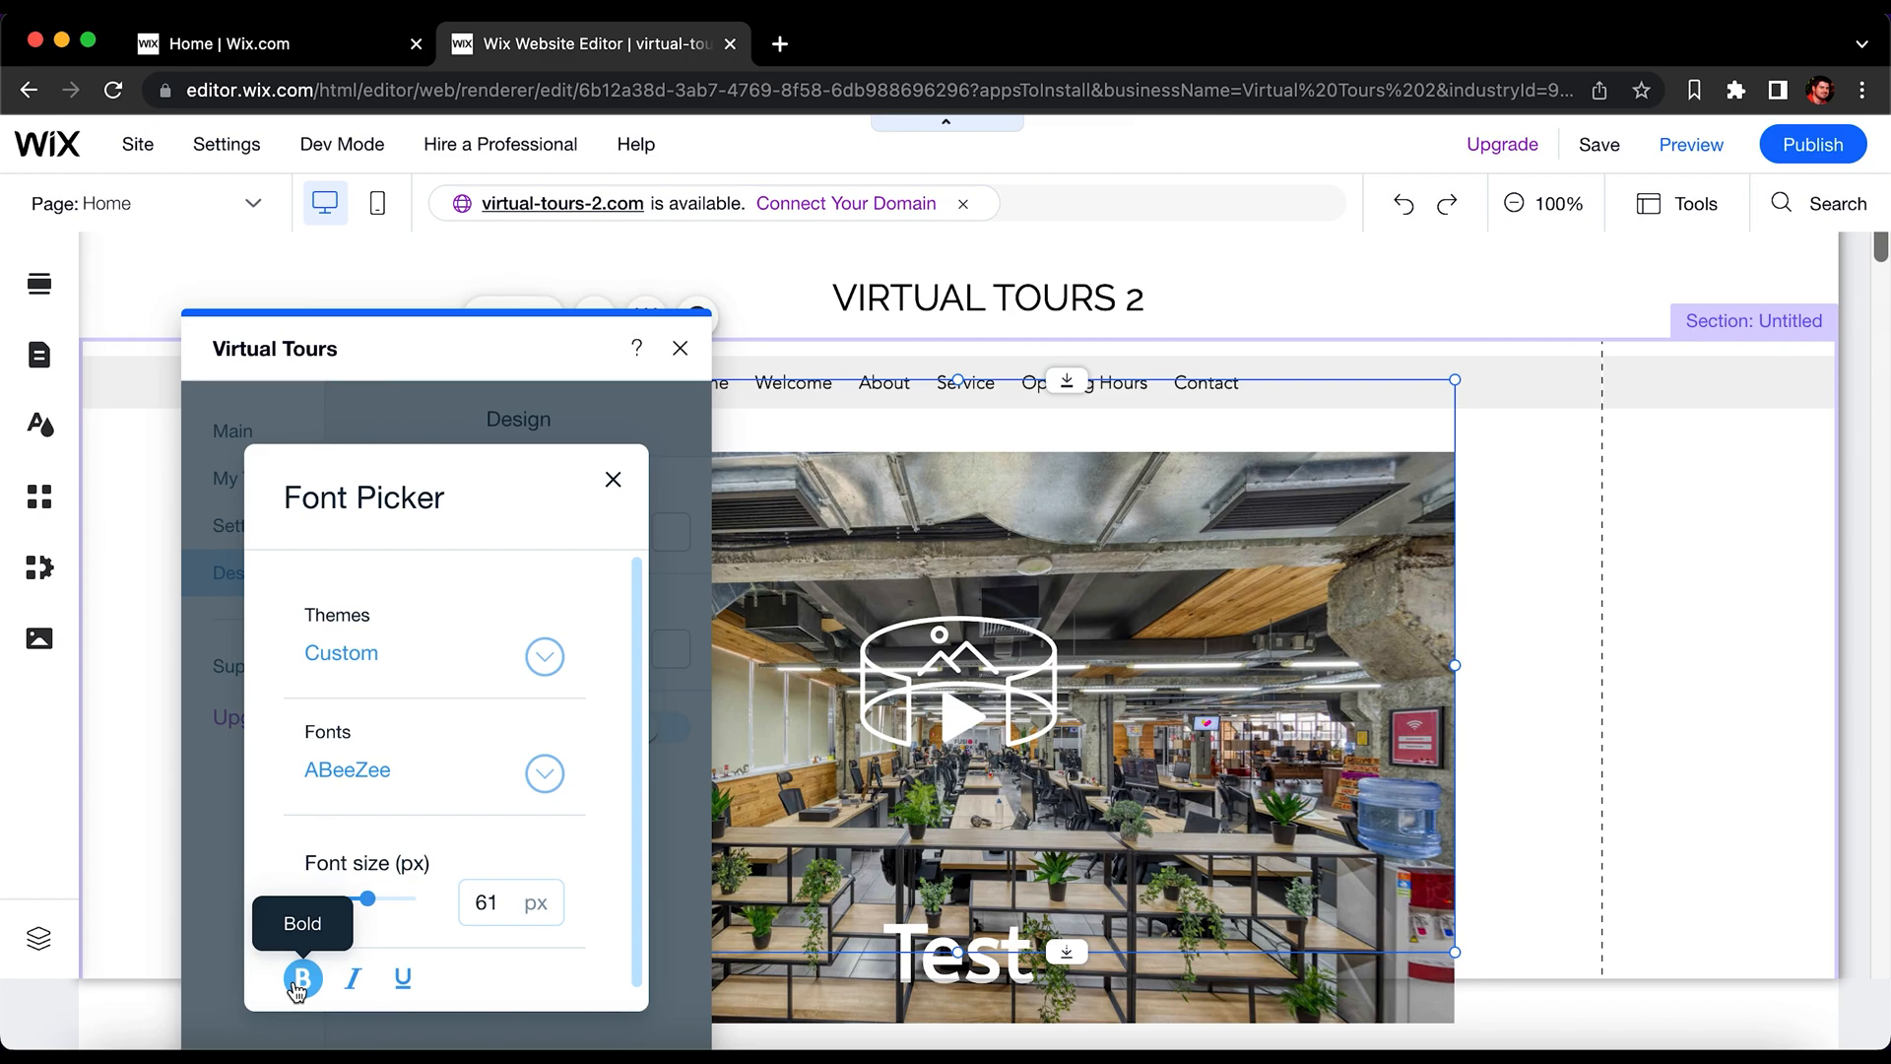
pyautogui.click(404, 980)
pyautogui.click(404, 980)
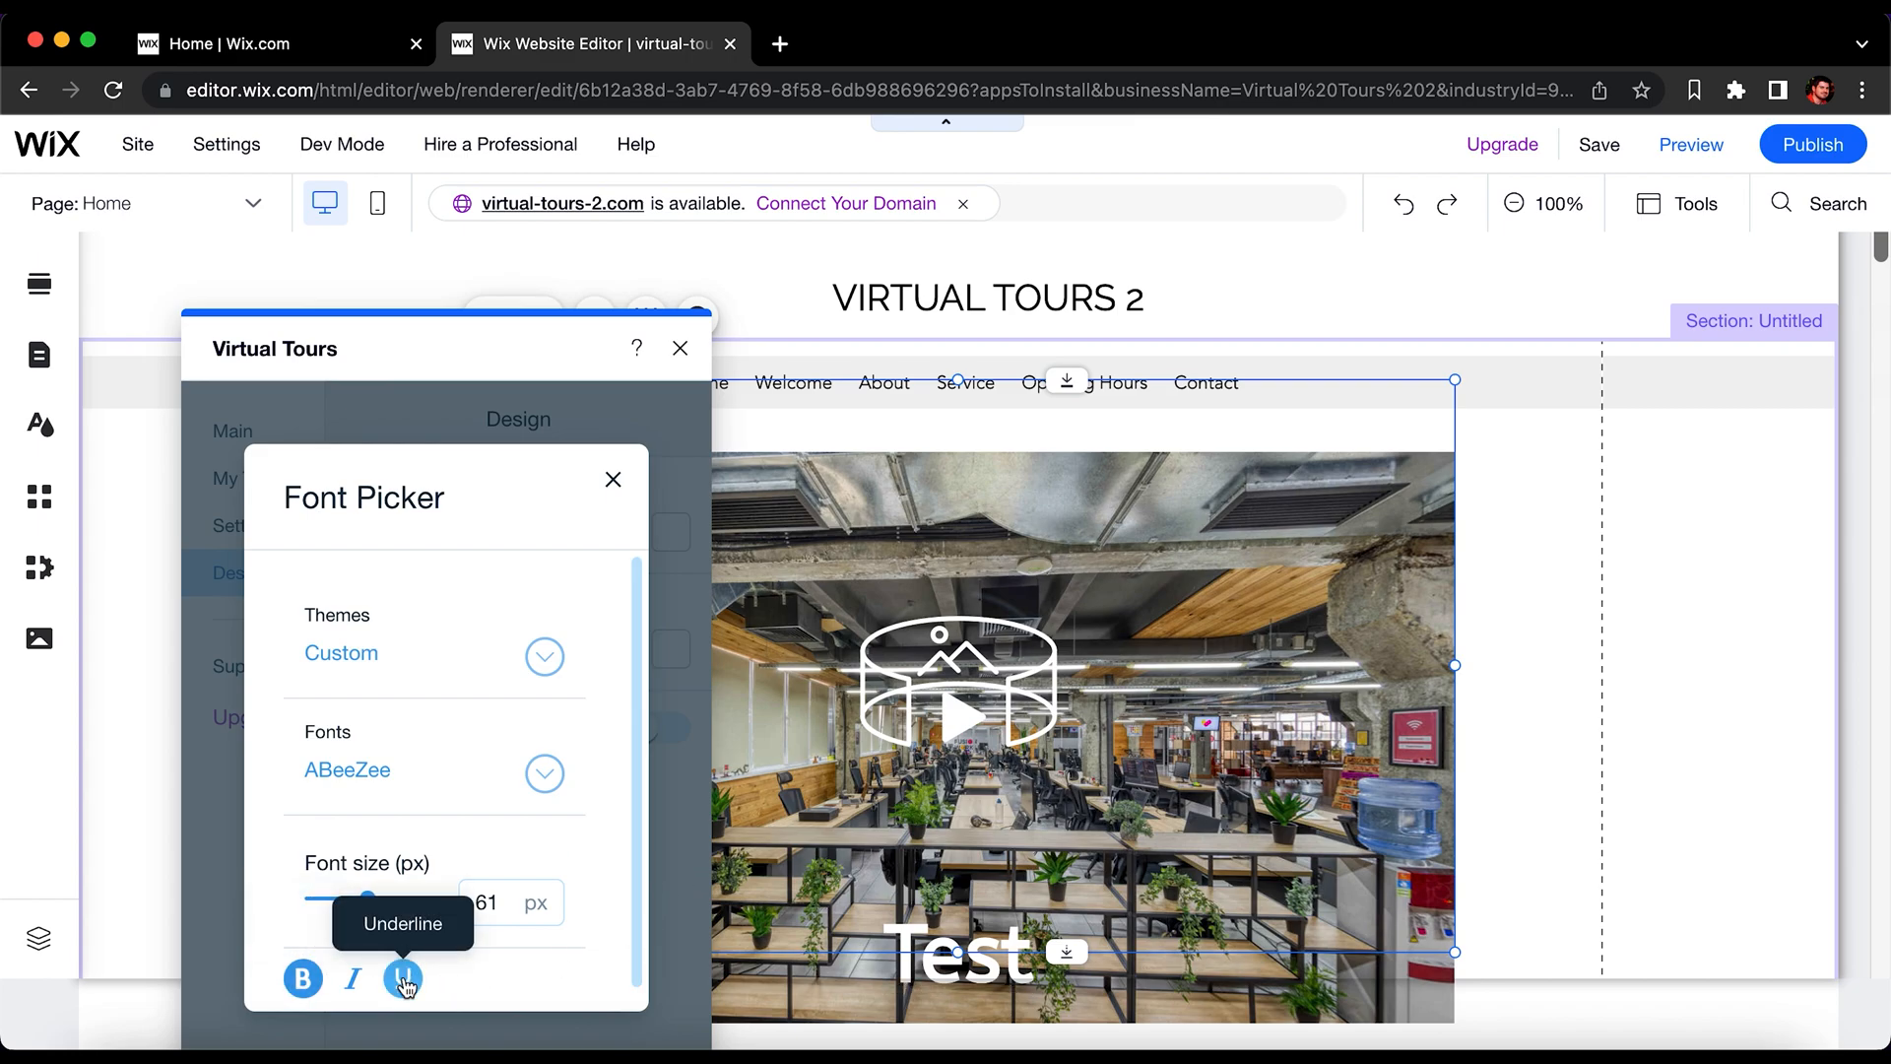
# Step: Change the tour title's font to Akaya Kanadaka
pyautogui.click(543, 774)
pyautogui.scroll(-5, 544, 660)
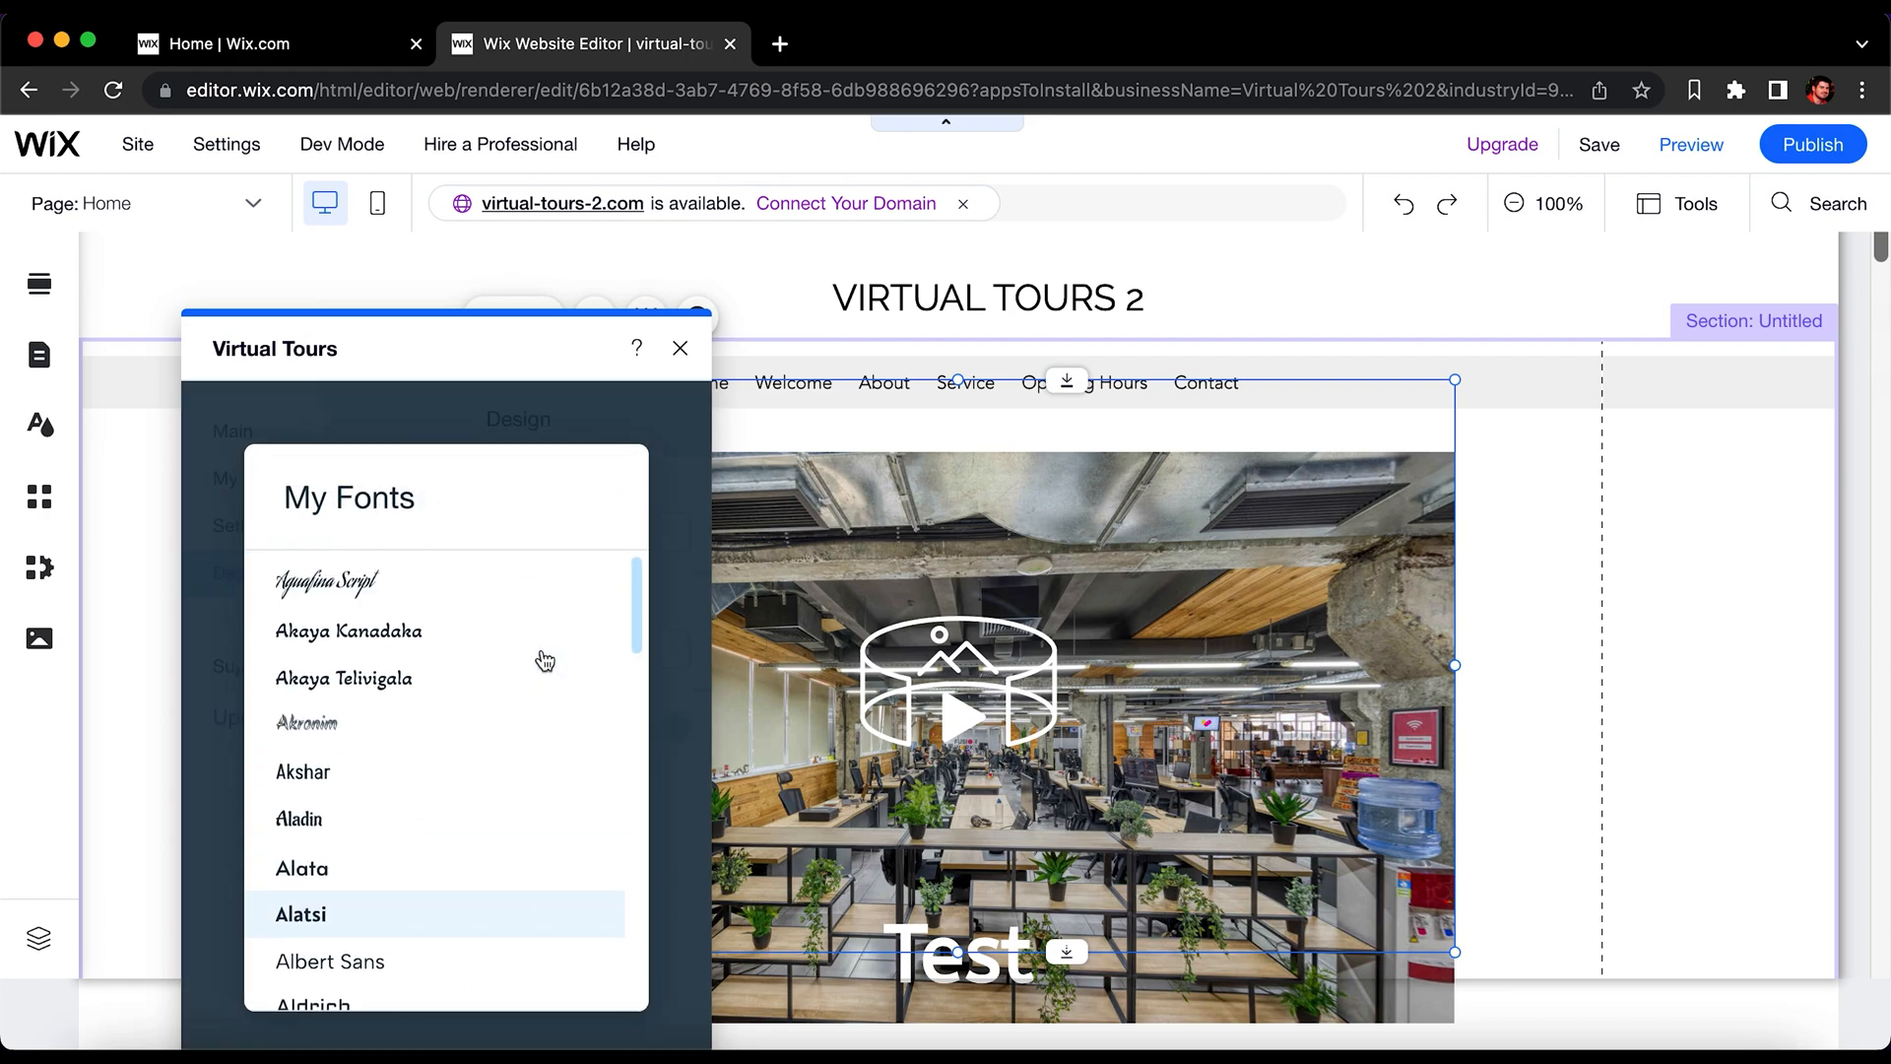
pyautogui.scroll(1, 394, 667)
pyautogui.click(409, 665)
pyautogui.moveTo(570, 570)
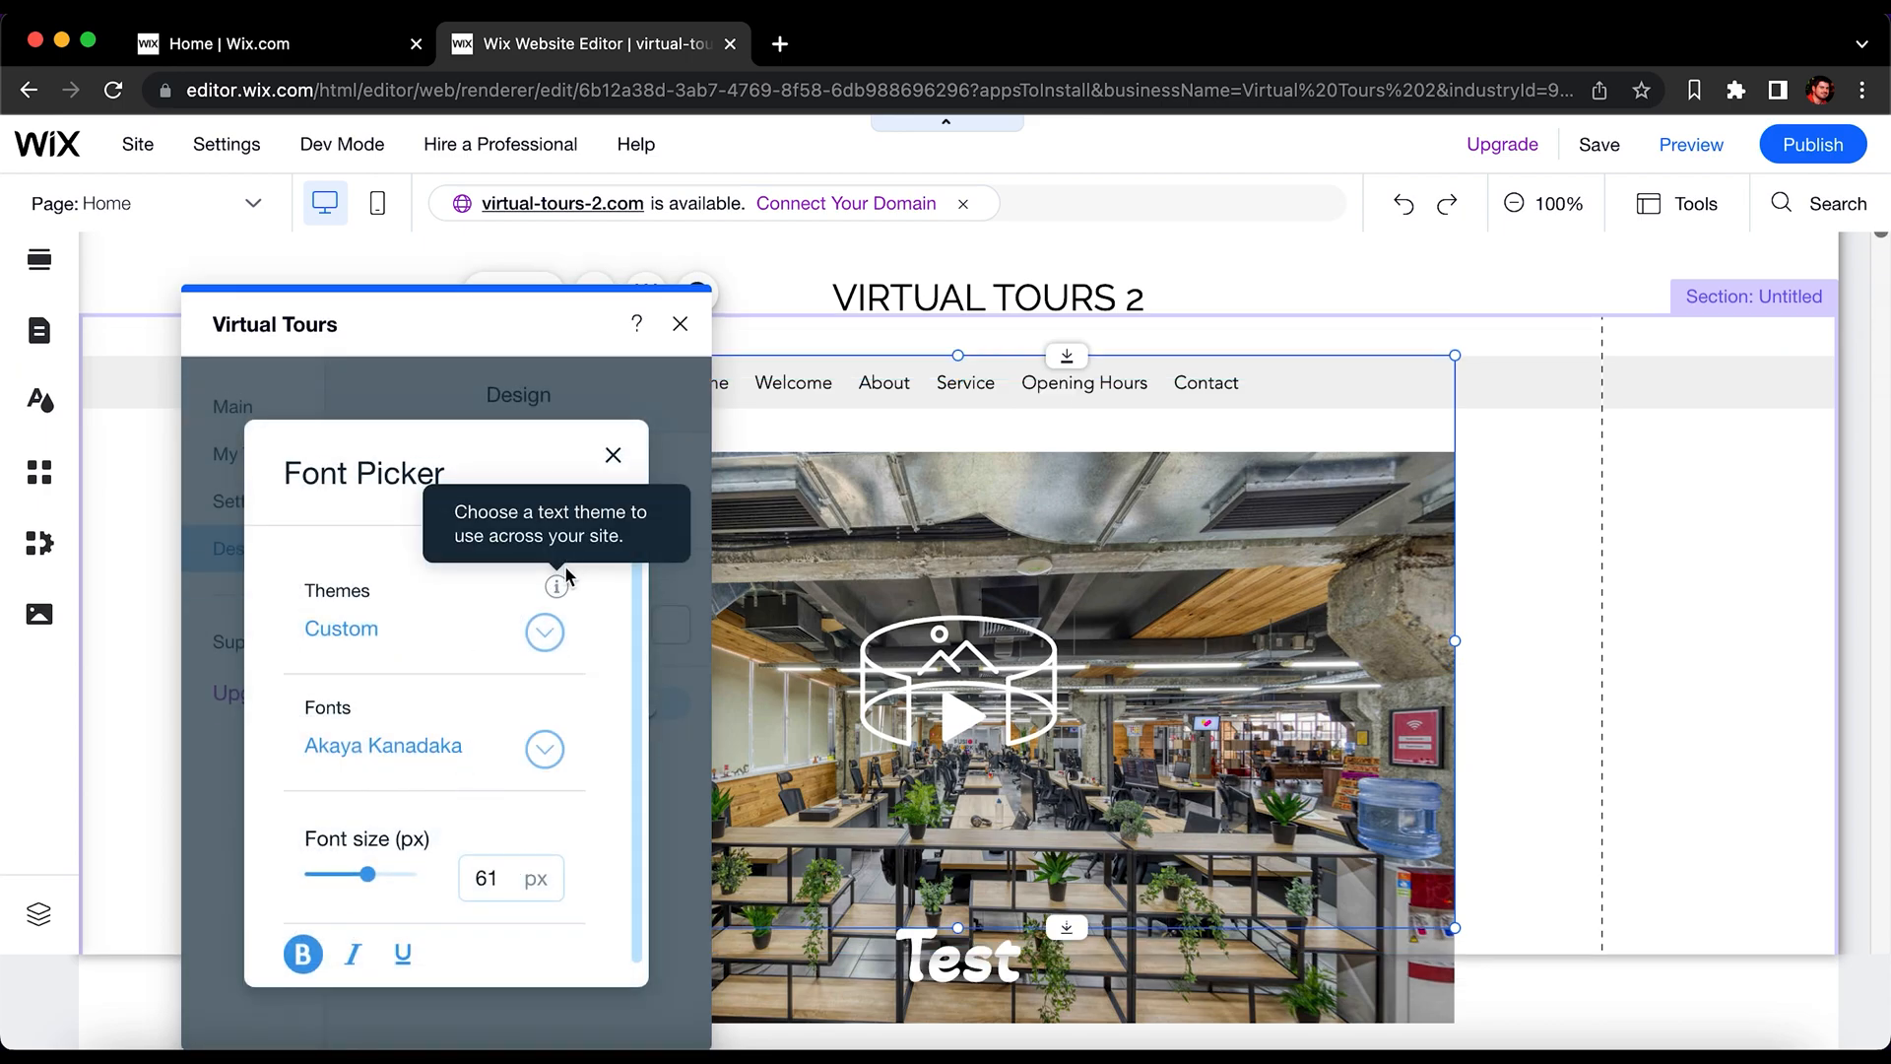
# Step: Look through the text themes for the tour title without choosing one, and close the font settings
pyautogui.click(544, 636)
pyautogui.scroll(-4, 570, 778)
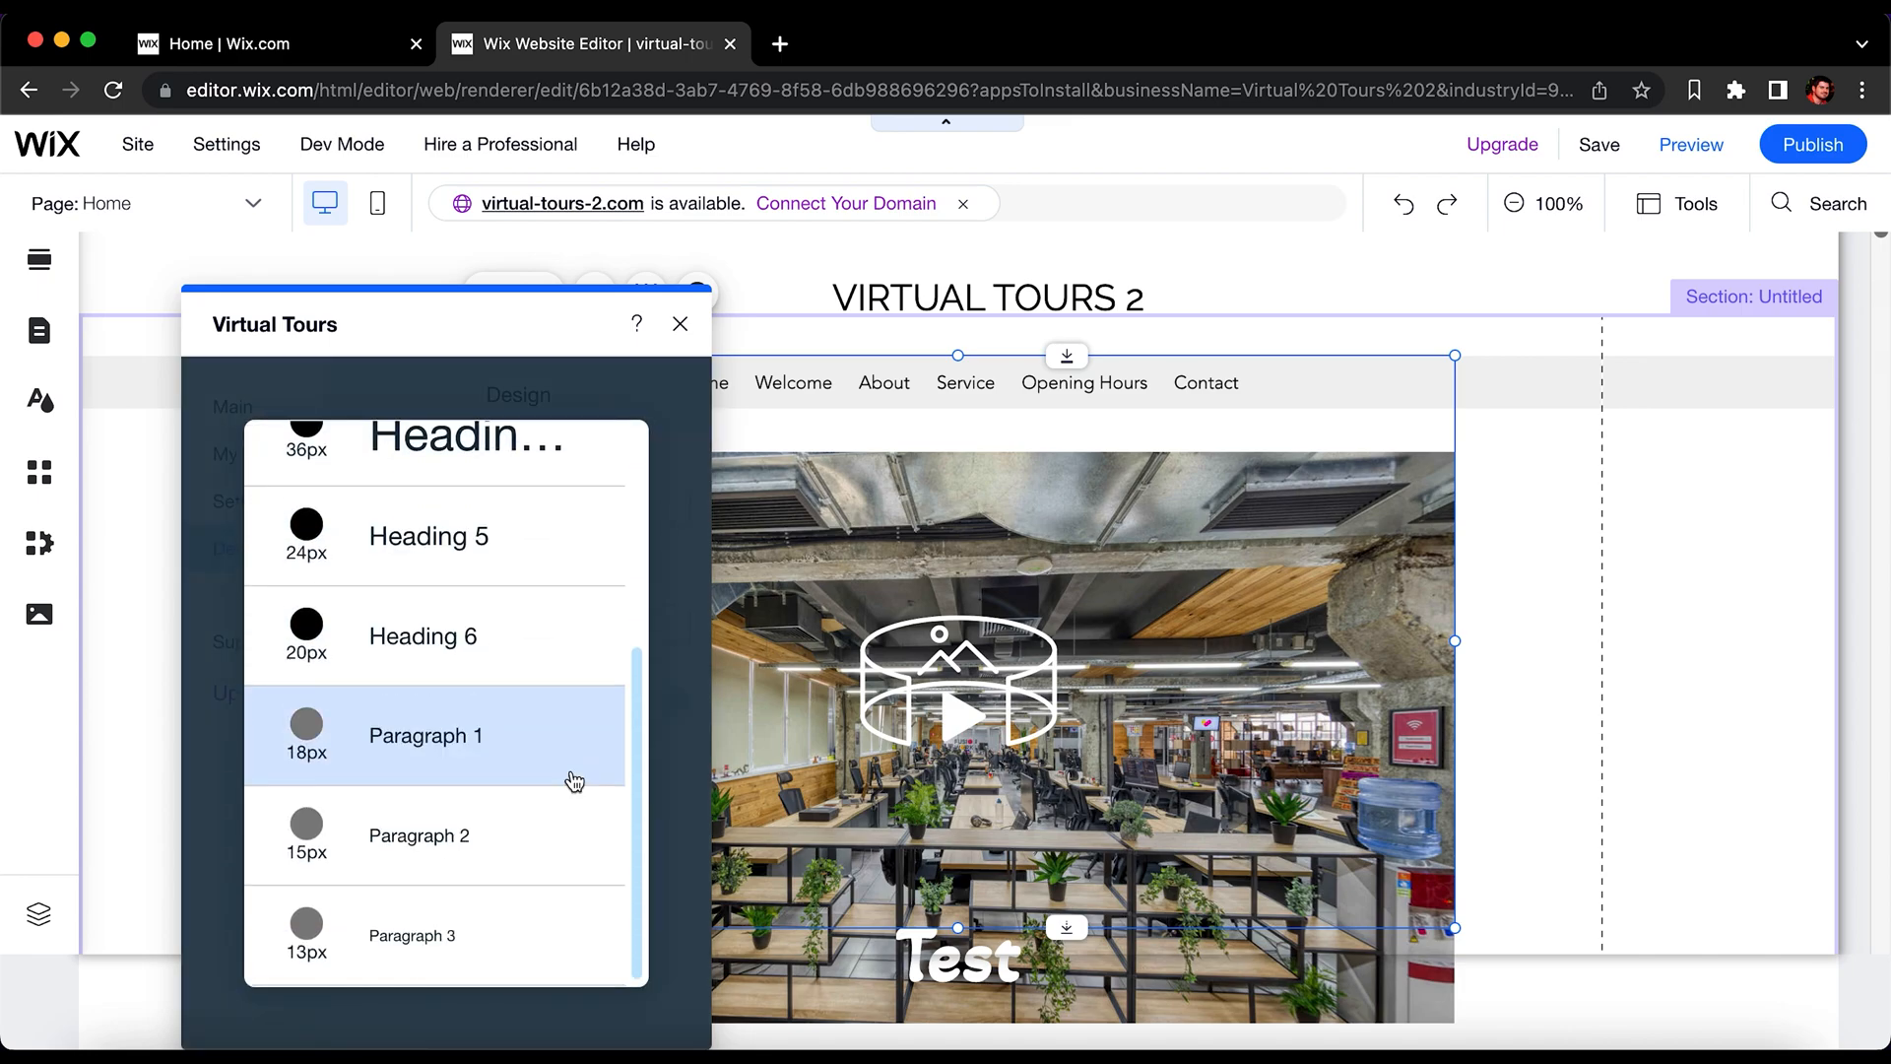
pyautogui.scroll(4, 571, 778)
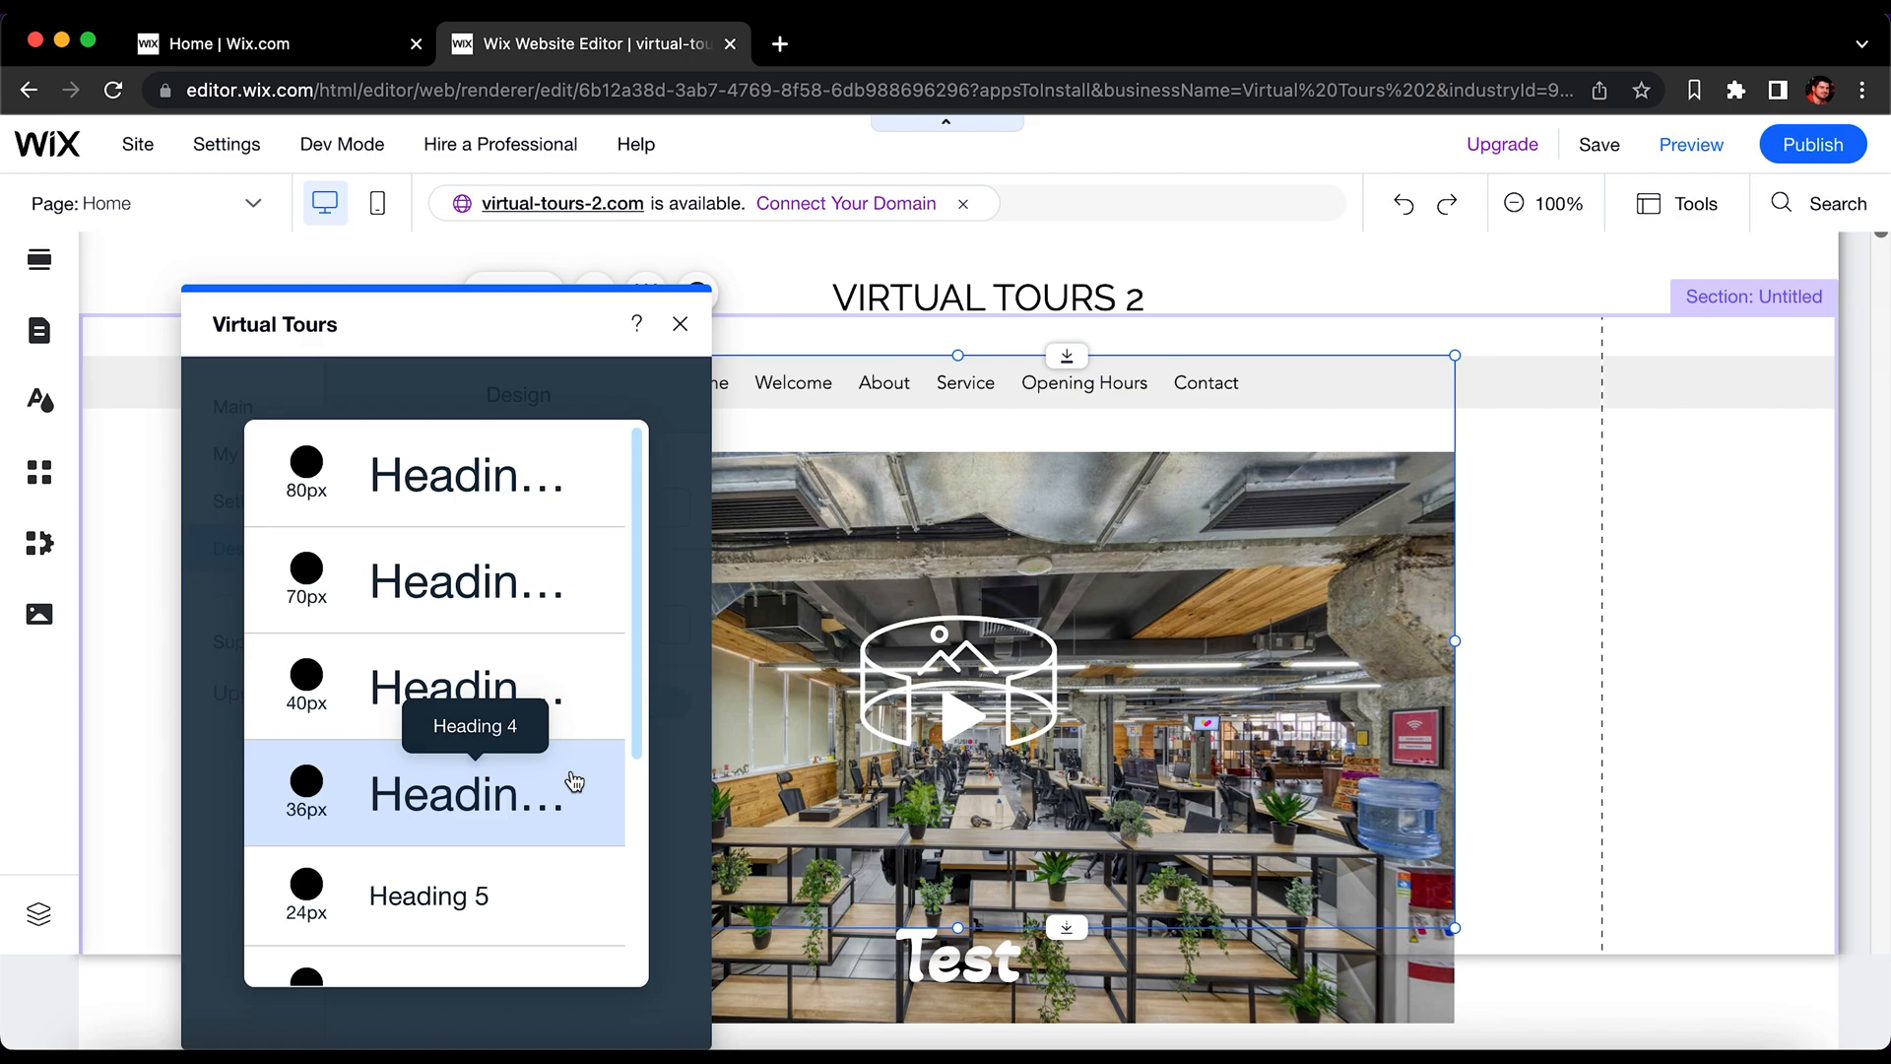
pyautogui.scroll(-4, 572, 780)
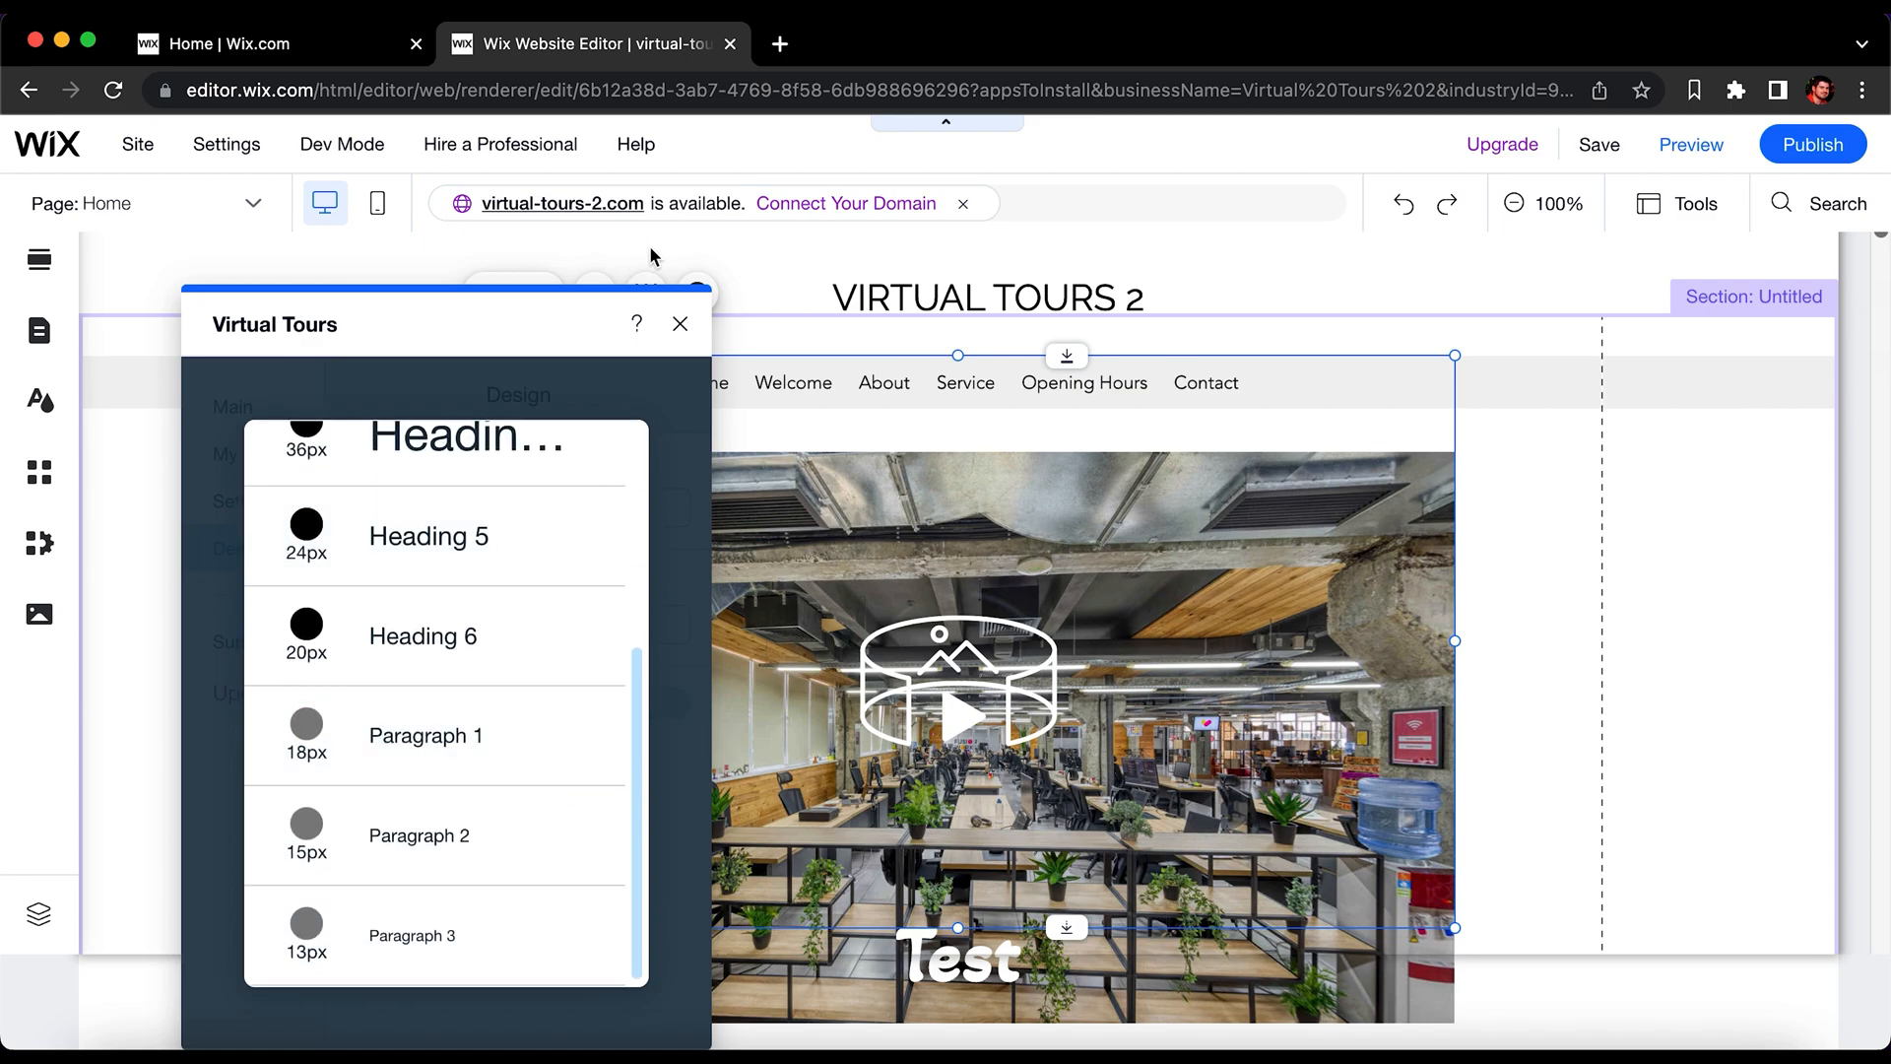
pyautogui.click(650, 390)
pyautogui.click(610, 462)
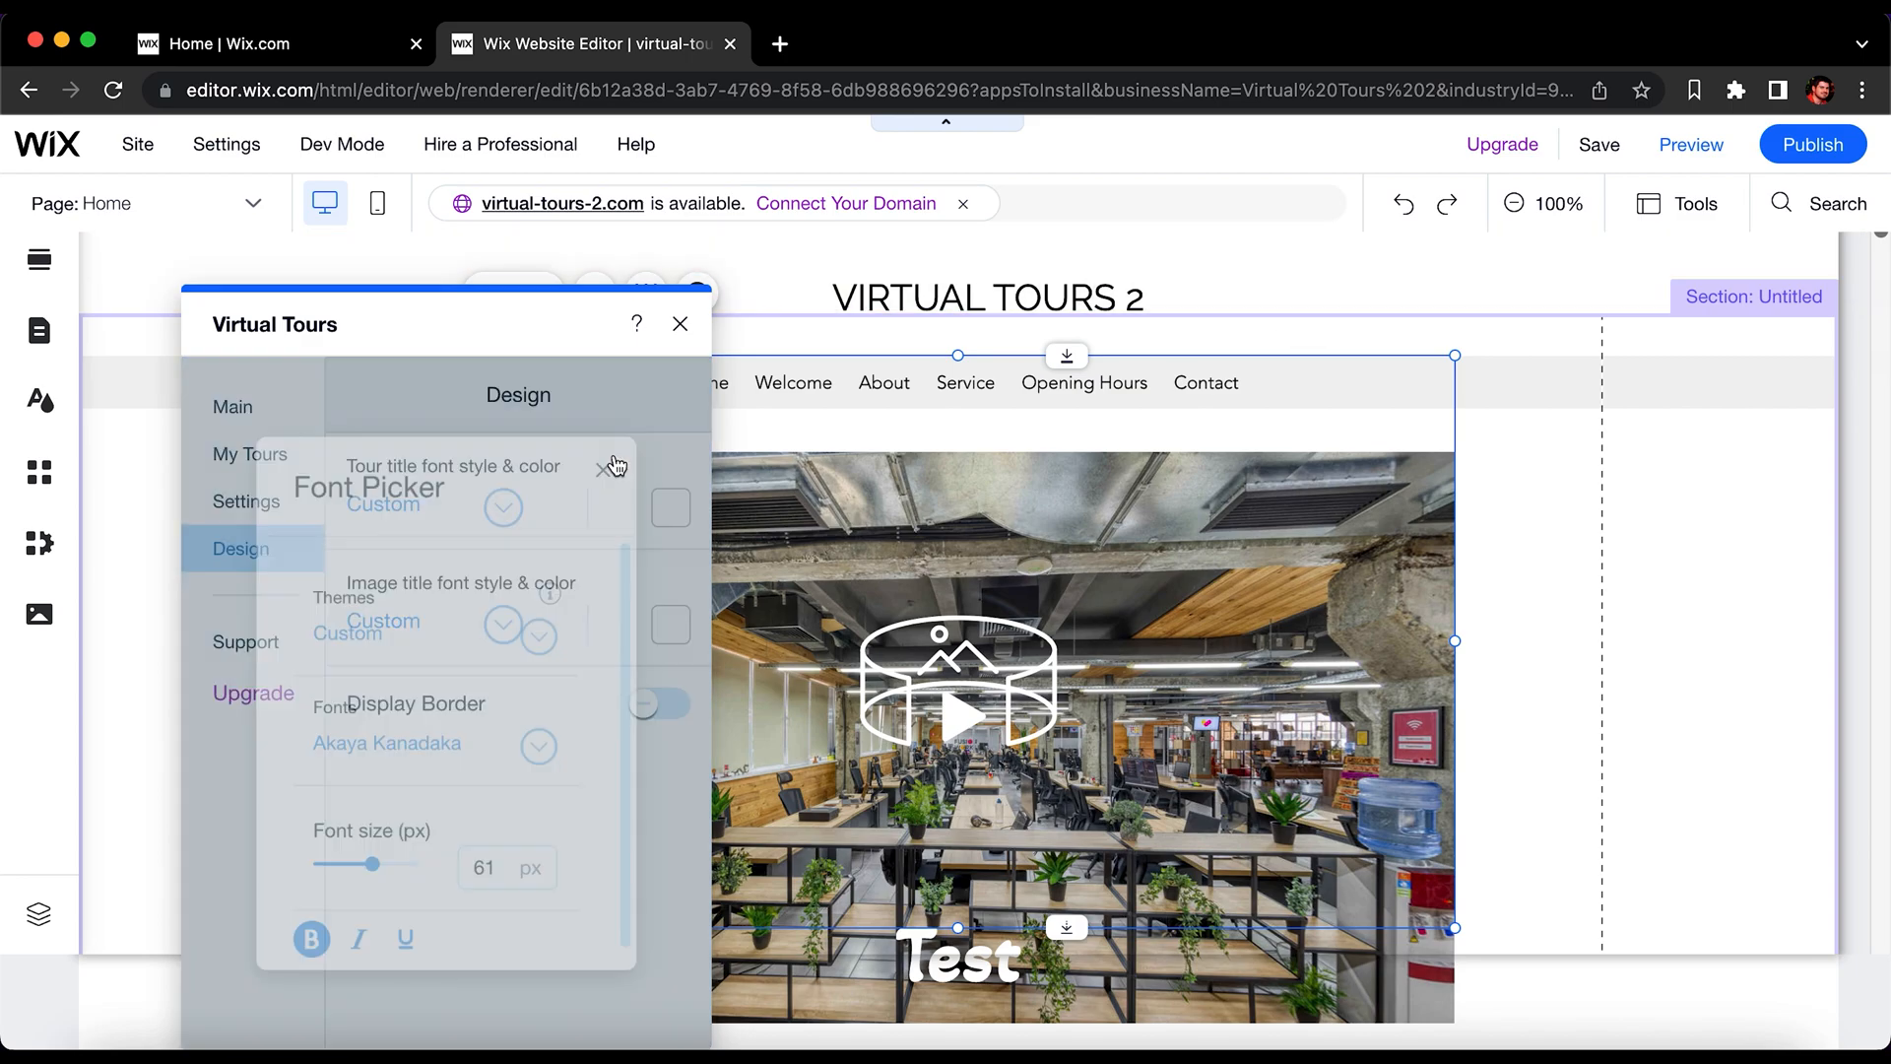
# Step: Display a red border 3 px wide around the tour and return to the tour's display settings
pyautogui.click(662, 705)
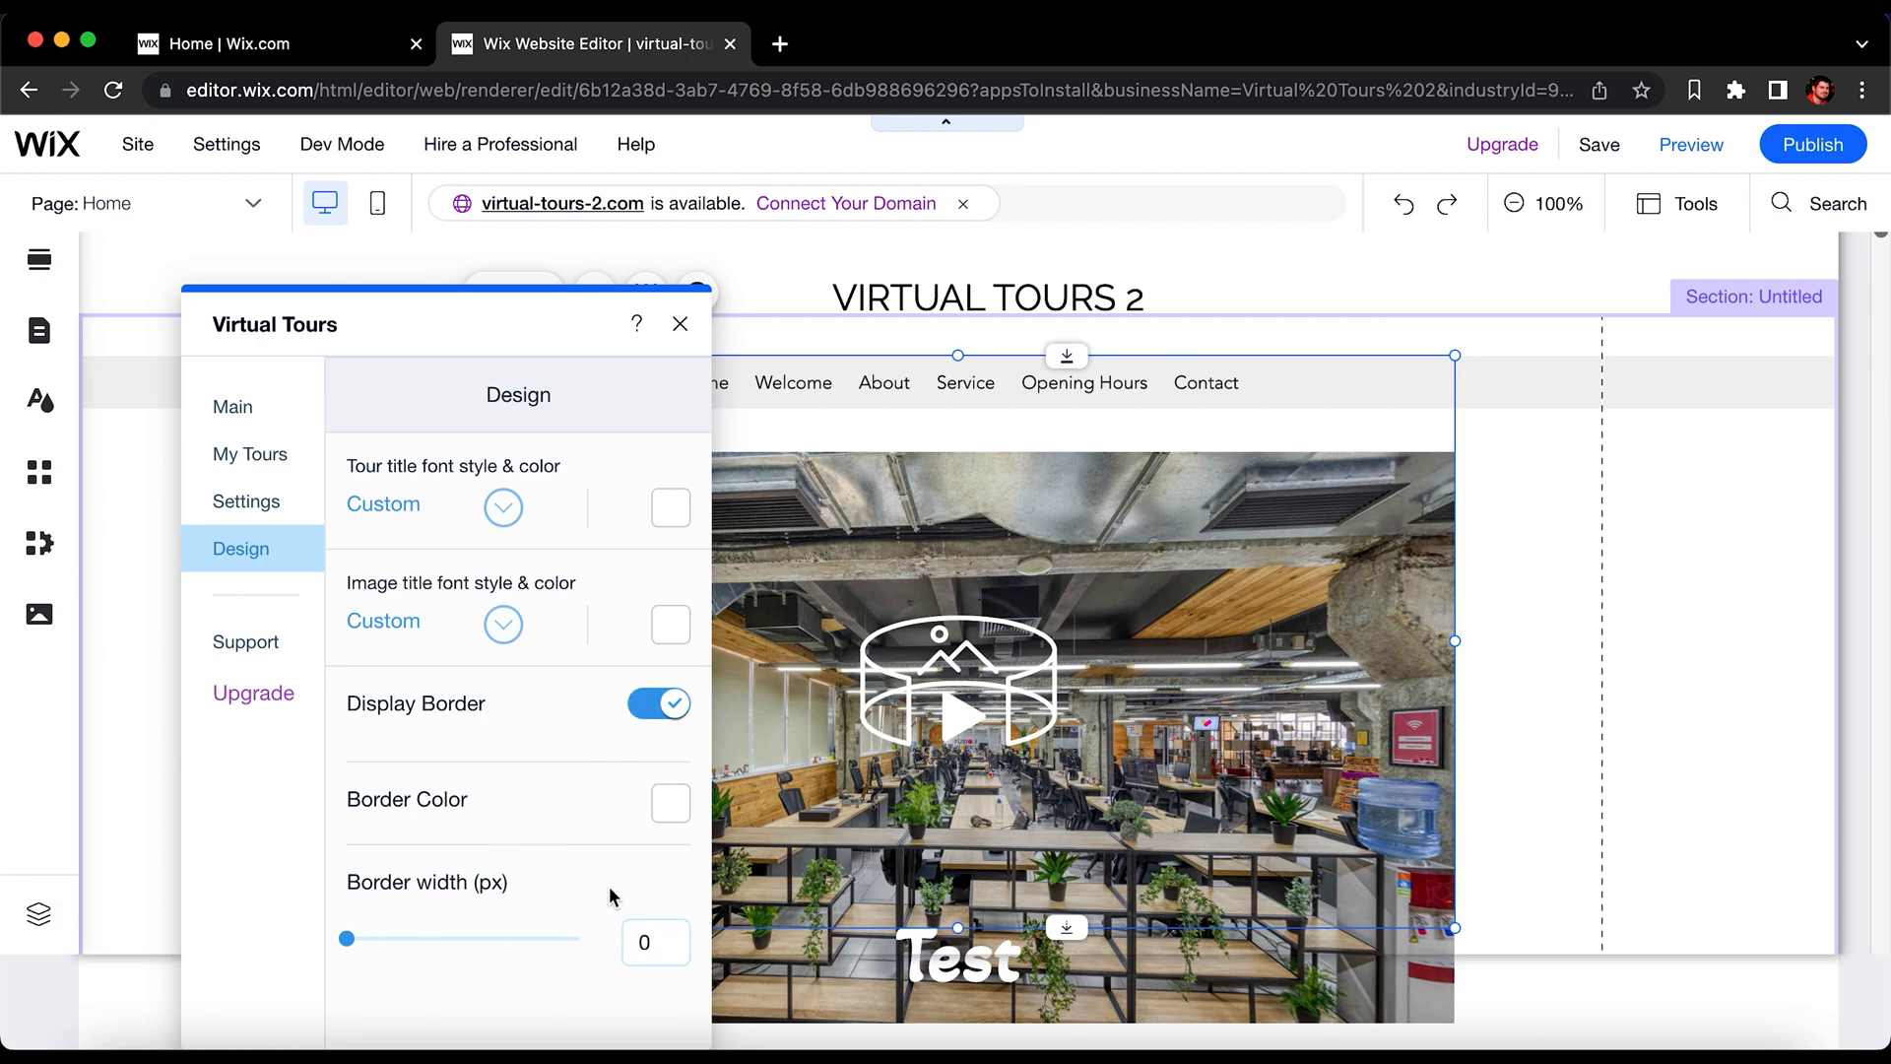
pyautogui.moveTo(351, 940); pyautogui.dragTo(410, 948)
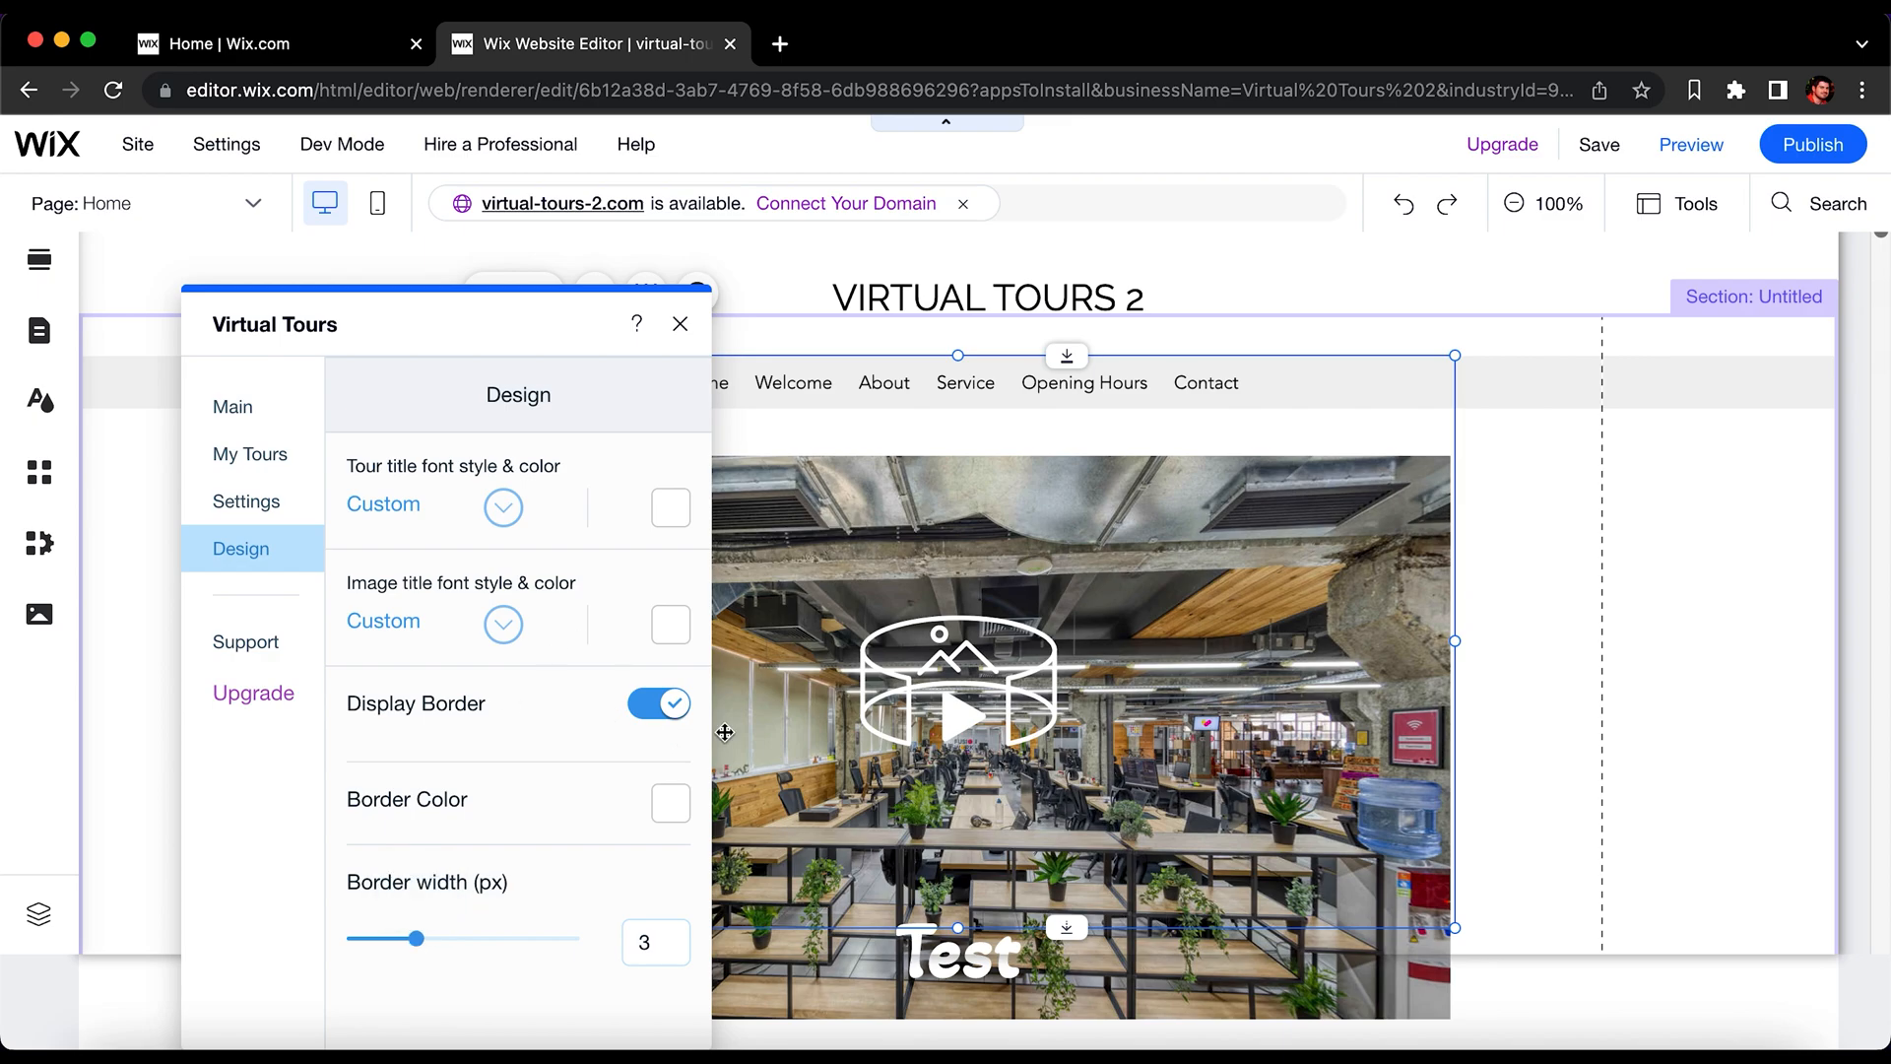
pyautogui.click(671, 804)
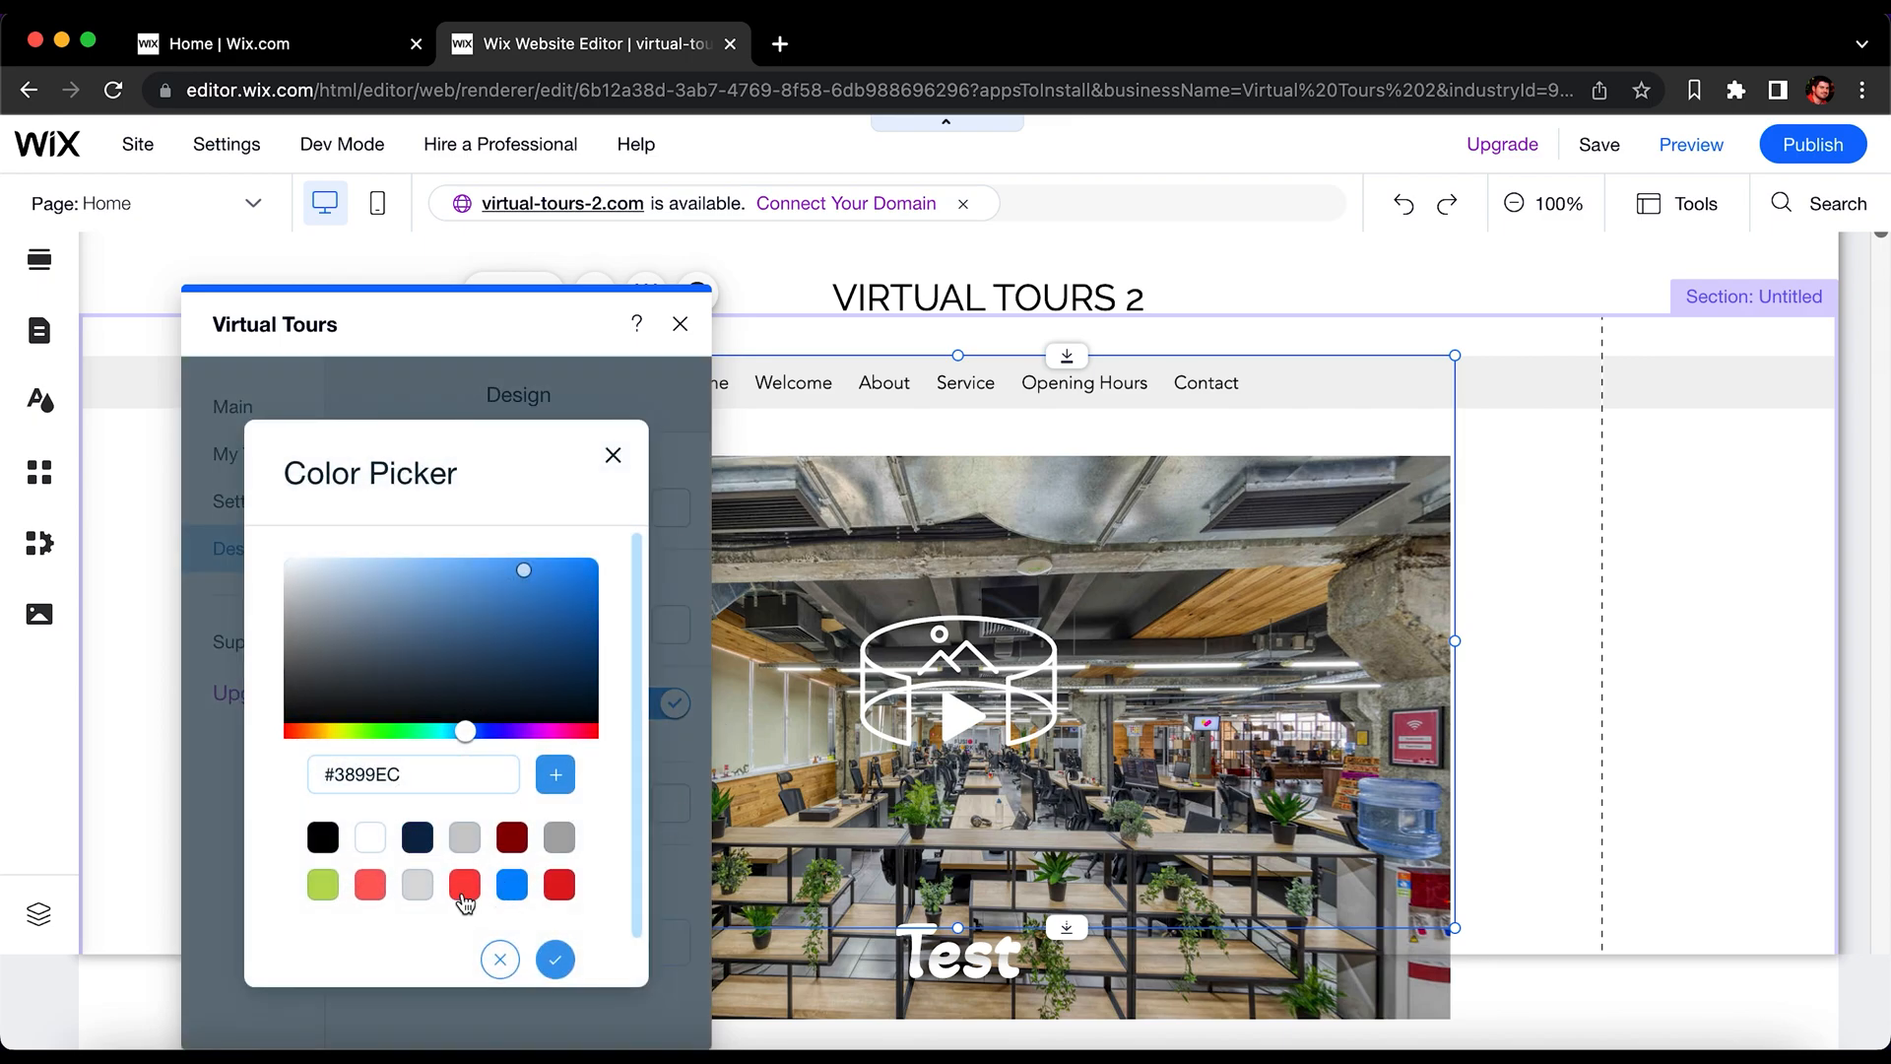
pyautogui.click(464, 898)
pyautogui.click(555, 958)
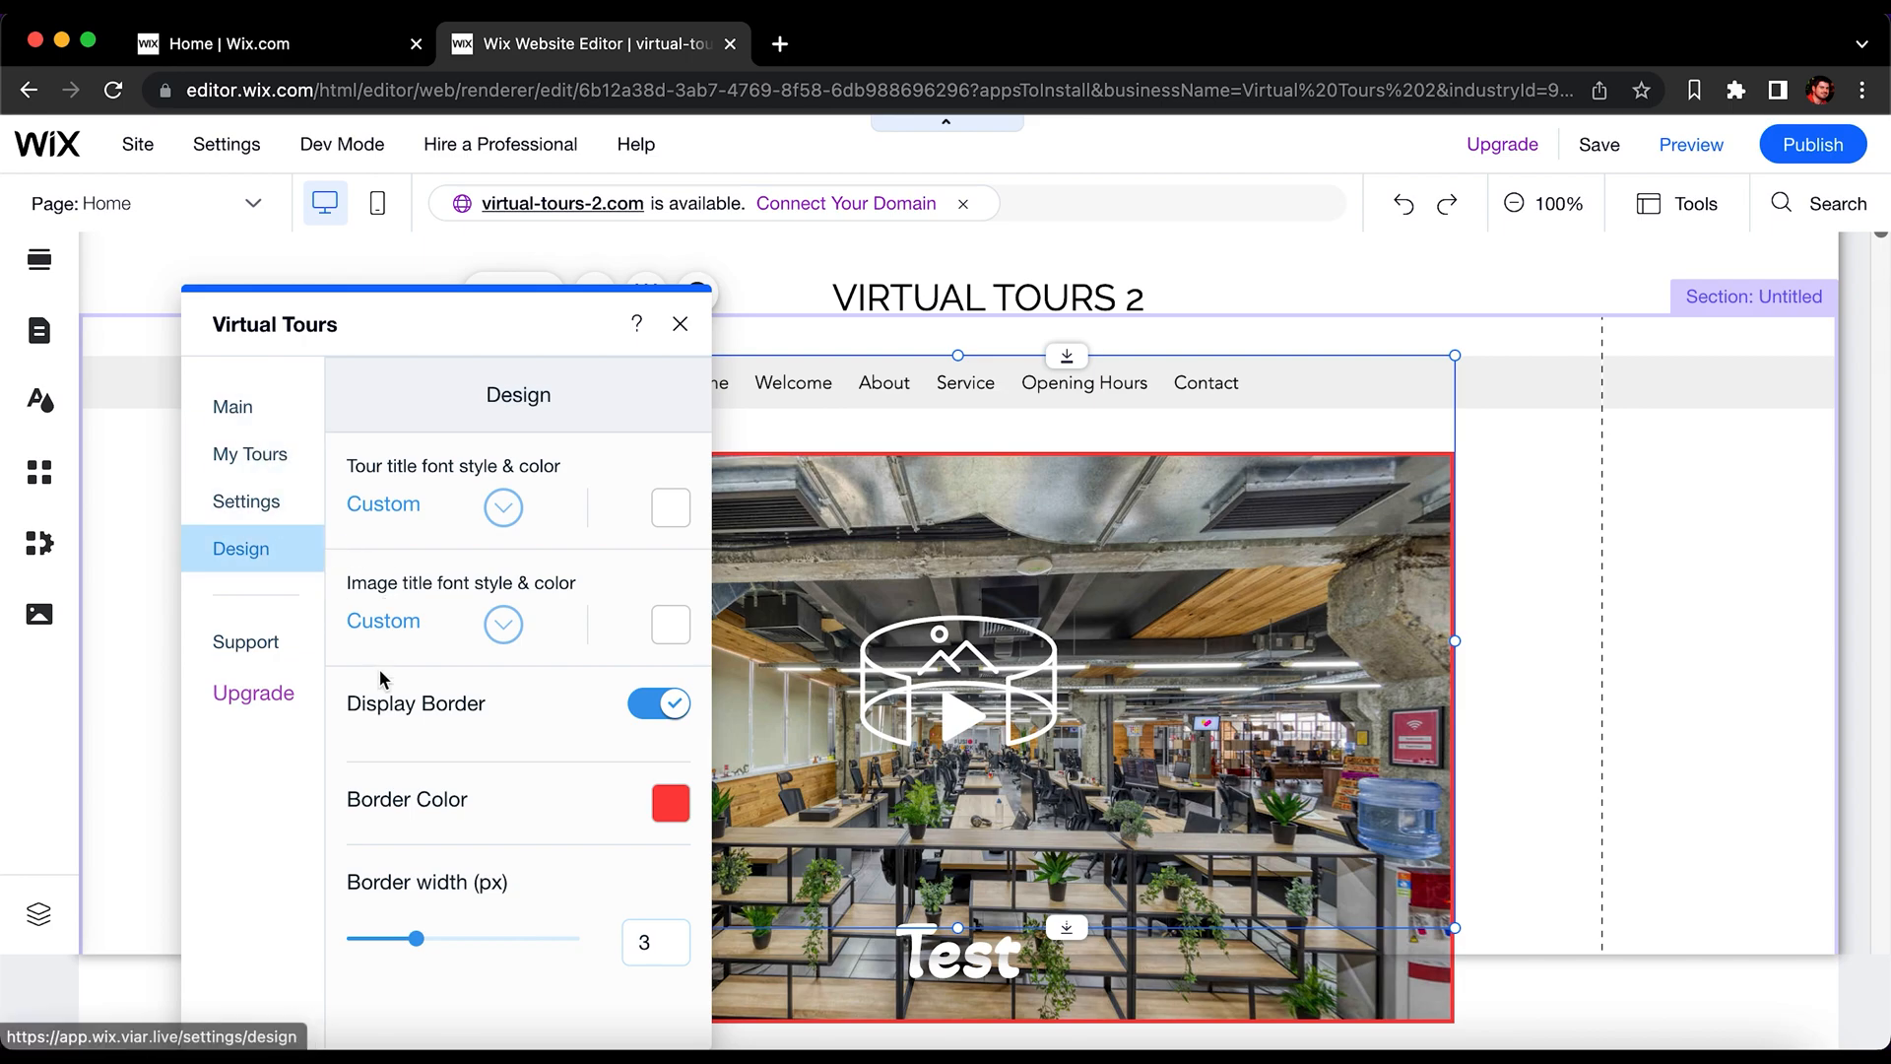
pyautogui.click(258, 503)
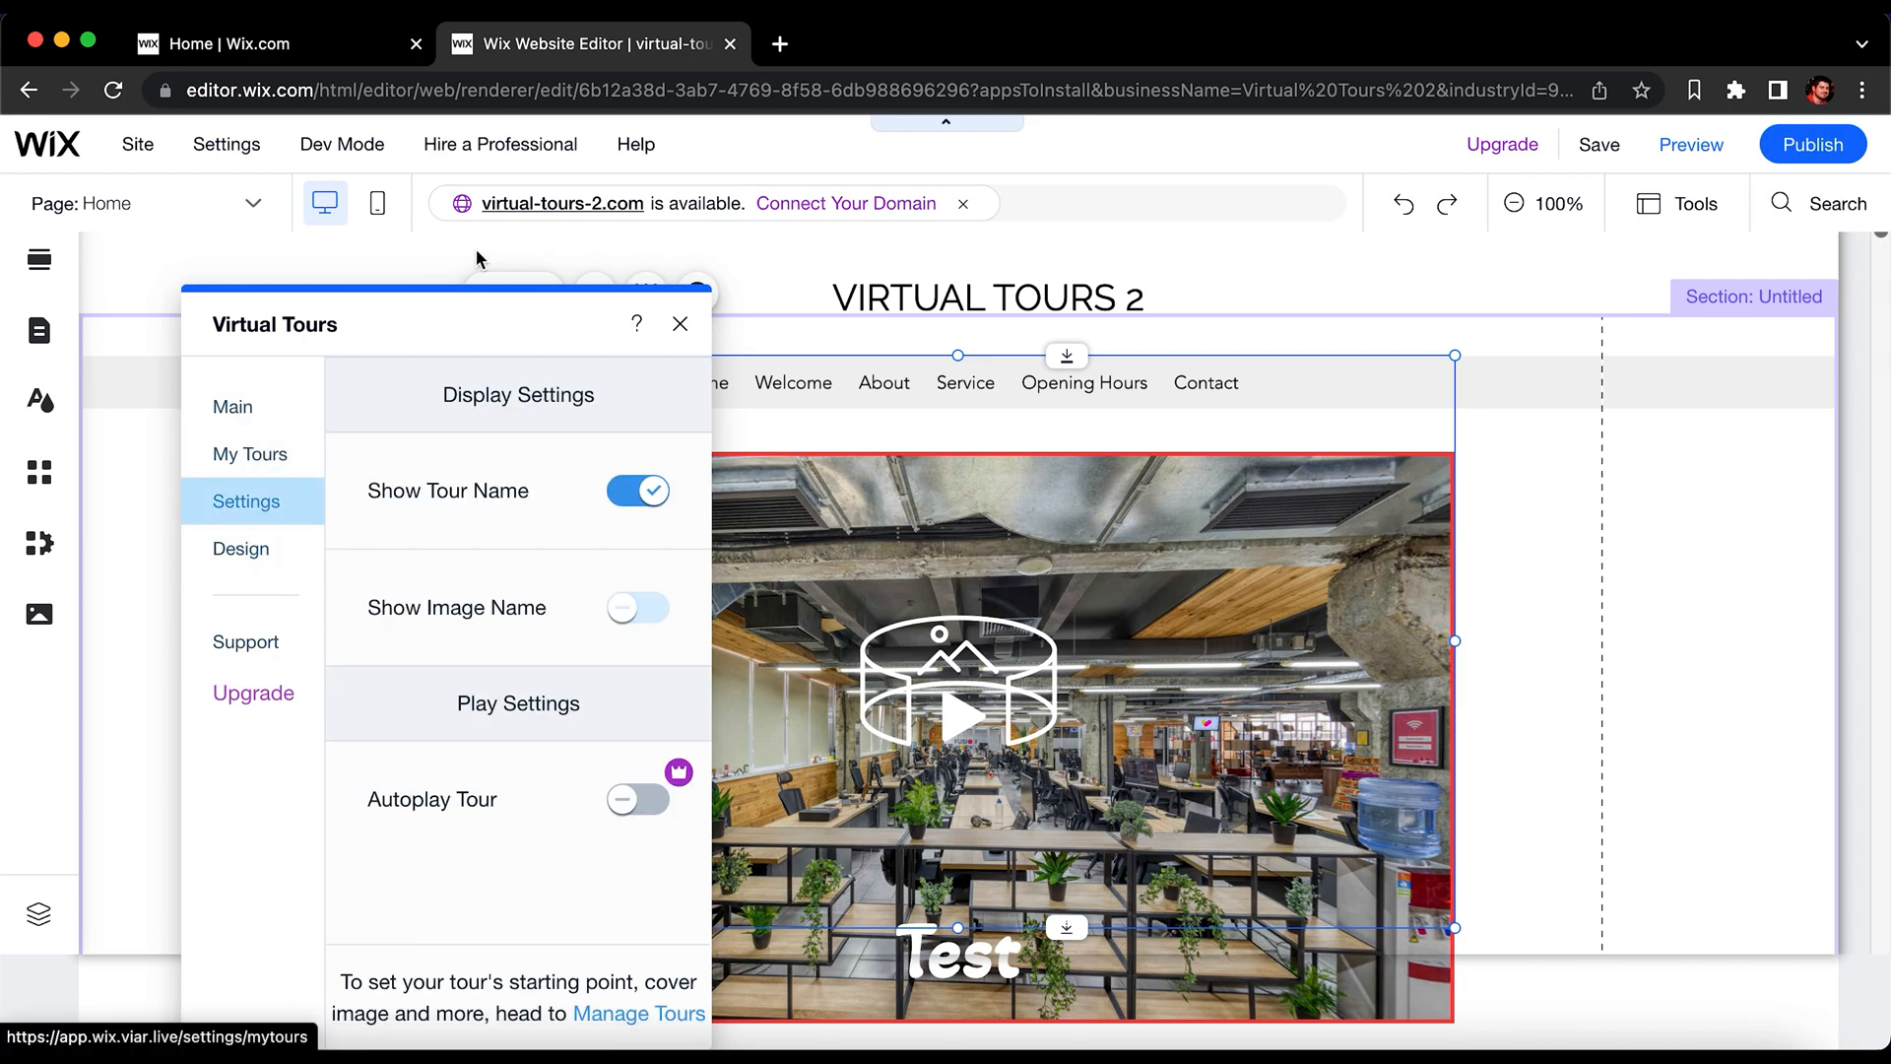